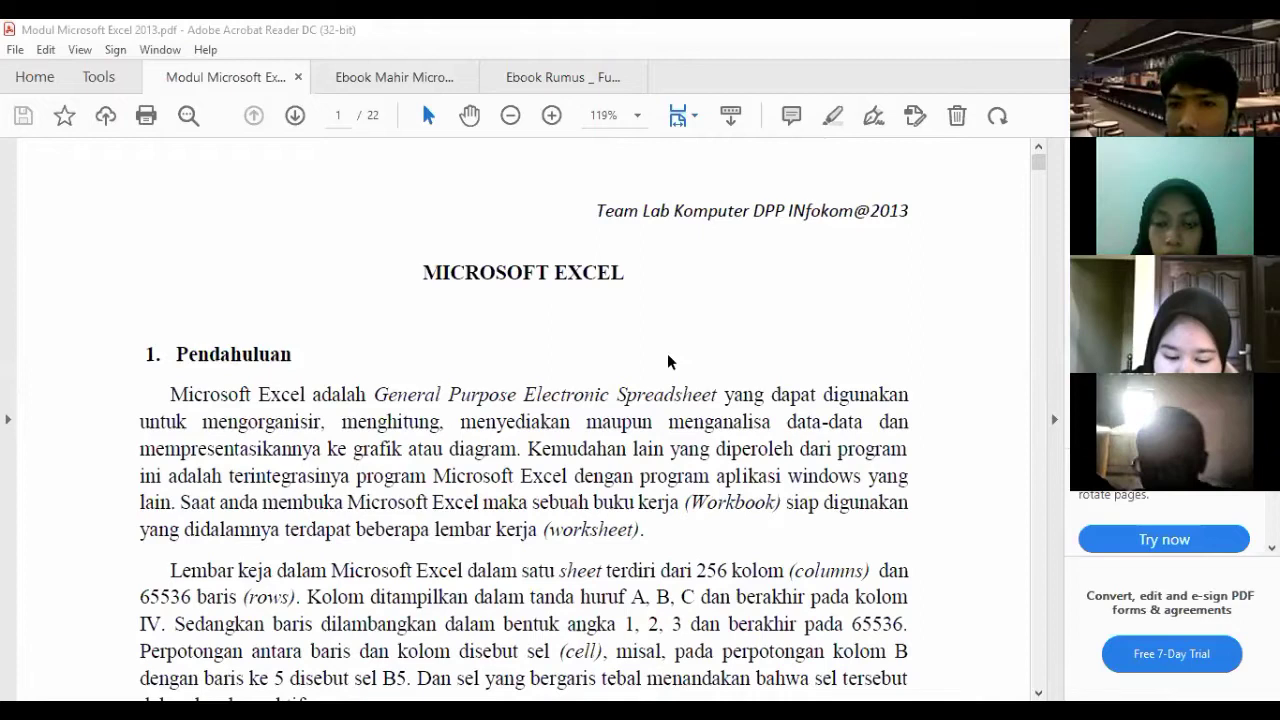
- Scroll the PDF past pages 1 and 2 to page 3's 'Menu Pada Microsoft Excel' diagram
{"action": "scroll", "coordinate": [667, 353], "scroll_direction": "down", "scroll_amount": 1}
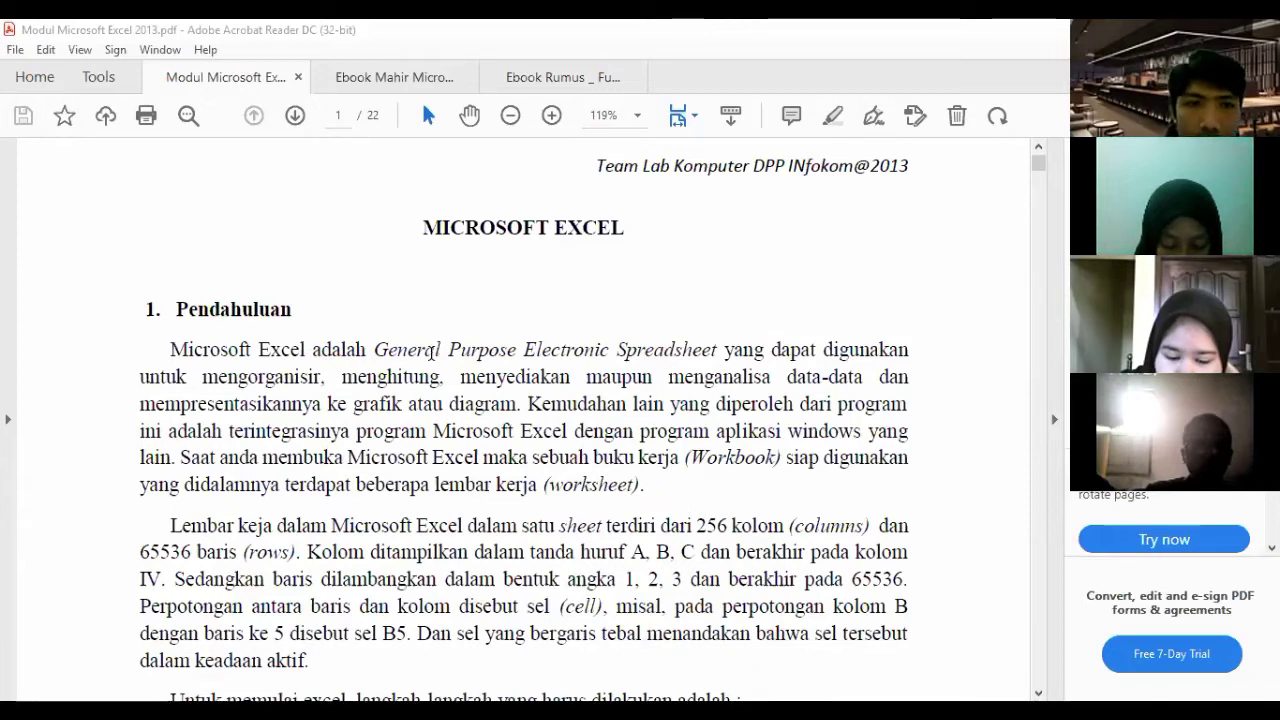
{"action": "scroll", "coordinate": [429, 358], "scroll_direction": "down", "scroll_amount": 2}
{"action": "scroll", "coordinate": [429, 358], "scroll_direction": "down", "scroll_amount": 1}
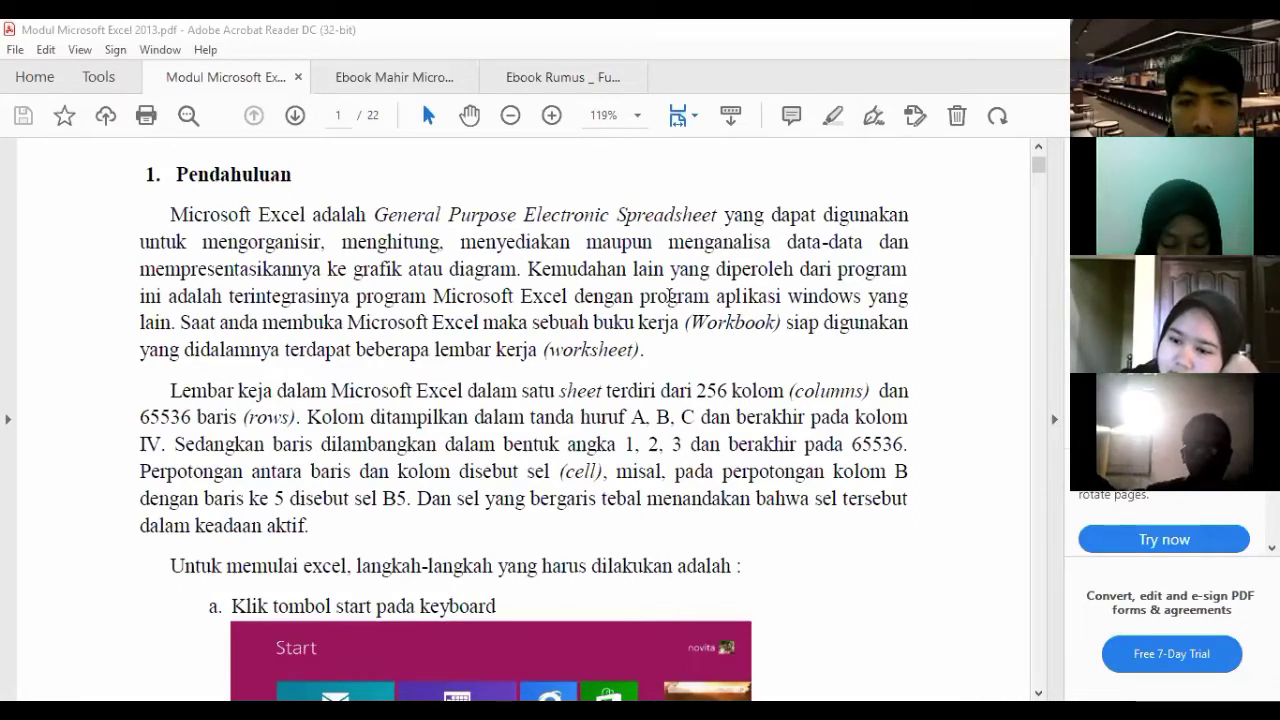
{"action": "scroll", "coordinate": [668, 298], "scroll_direction": "up", "scroll_amount": 1}
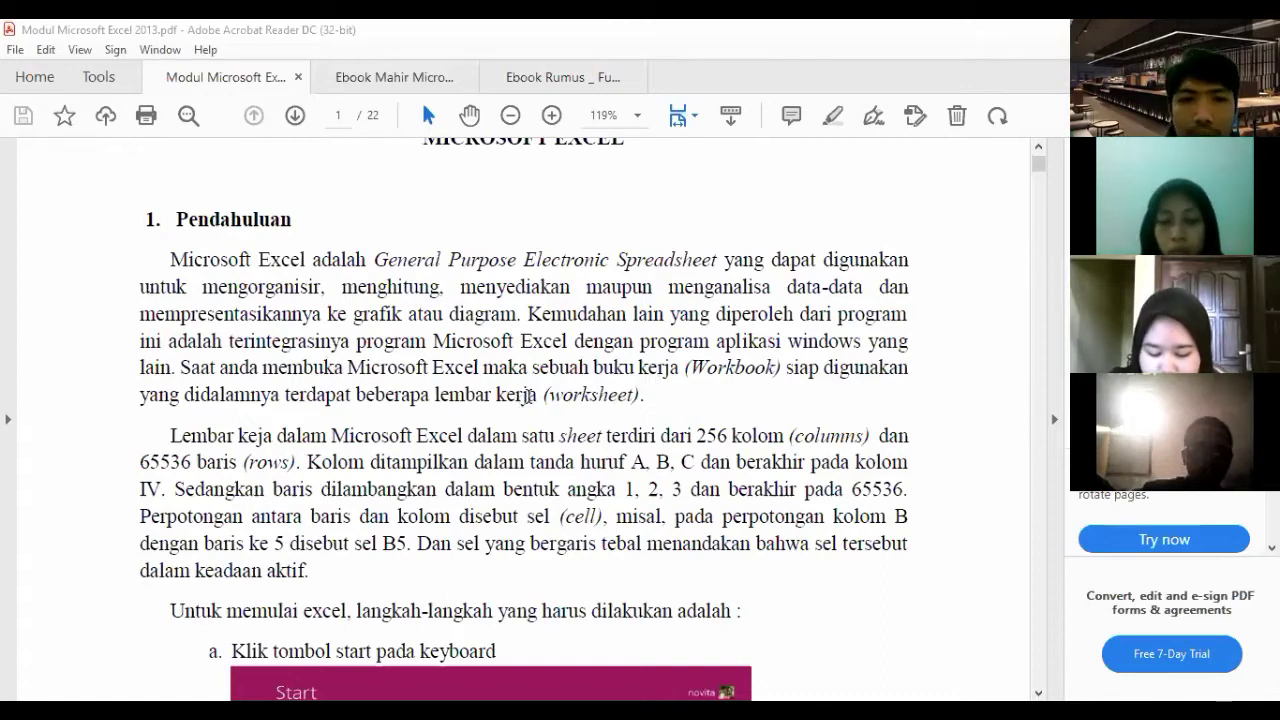
{"action": "scroll", "coordinate": [529, 395], "scroll_direction": "down", "scroll_amount": 3}
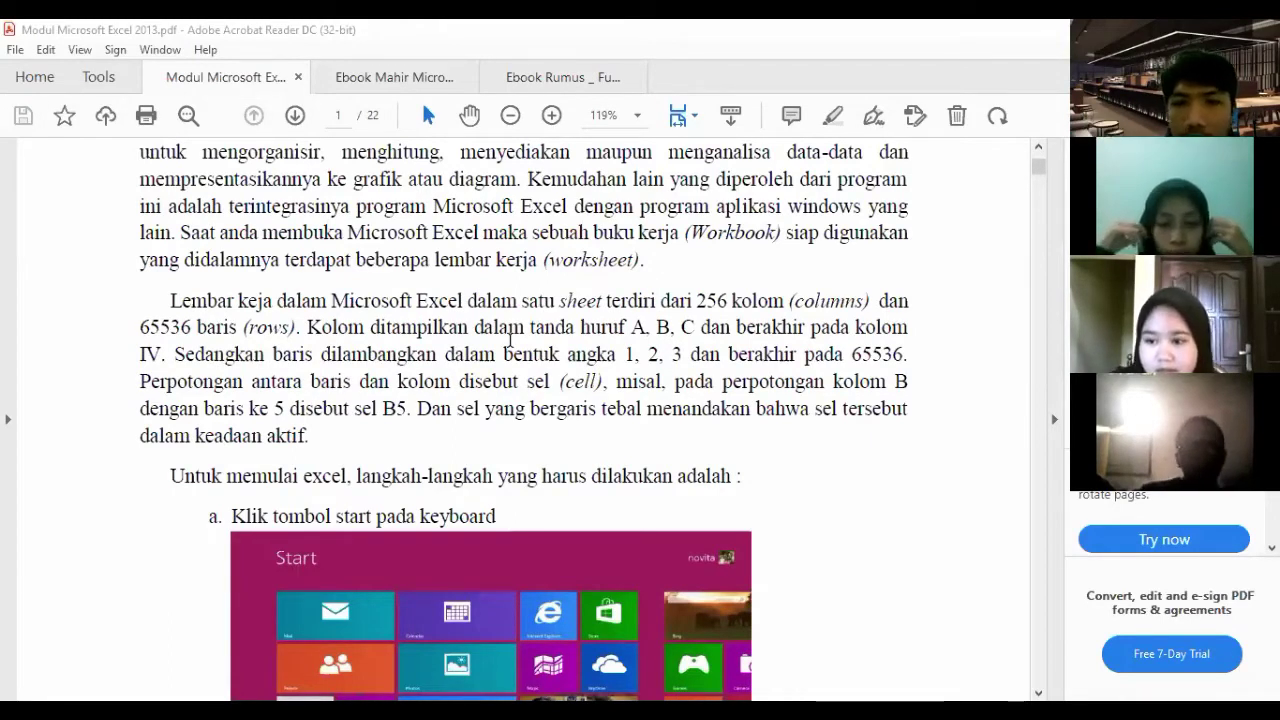
{"action": "scroll", "coordinate": [486, 326], "scroll_direction": "down", "scroll_amount": 3}
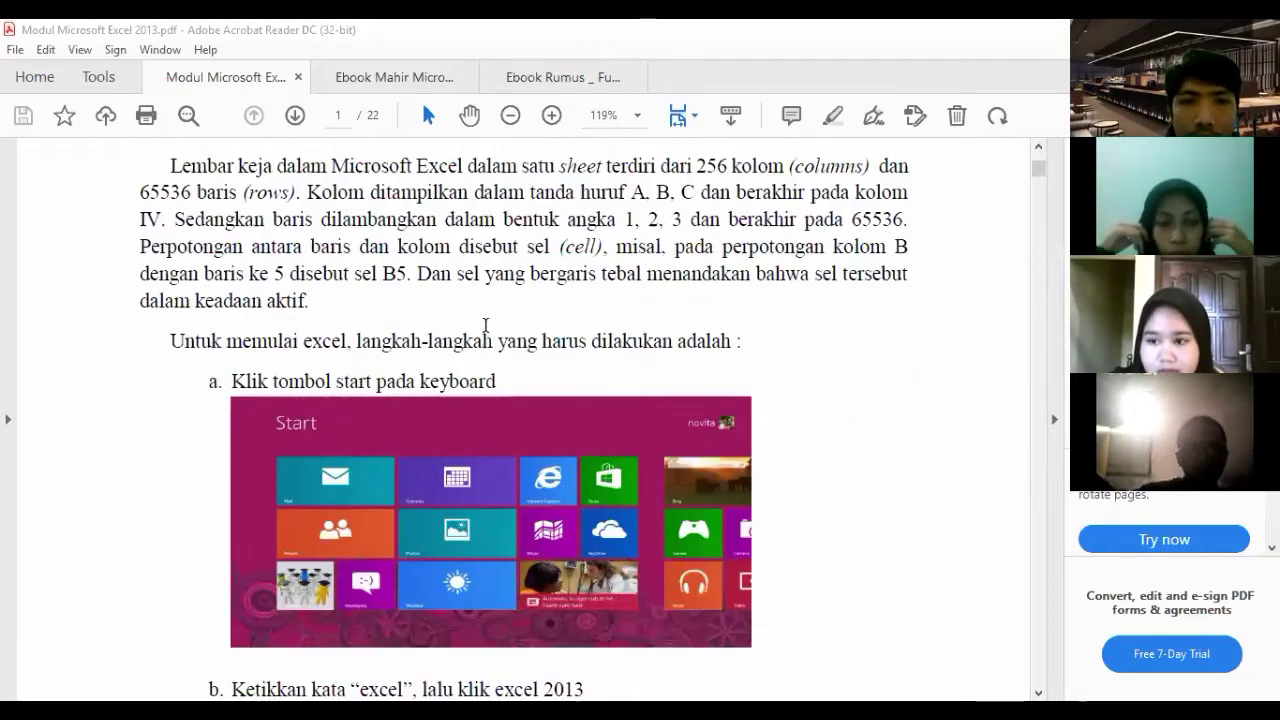
{"action": "scroll", "coordinate": [486, 326], "scroll_direction": "down", "scroll_amount": 2}
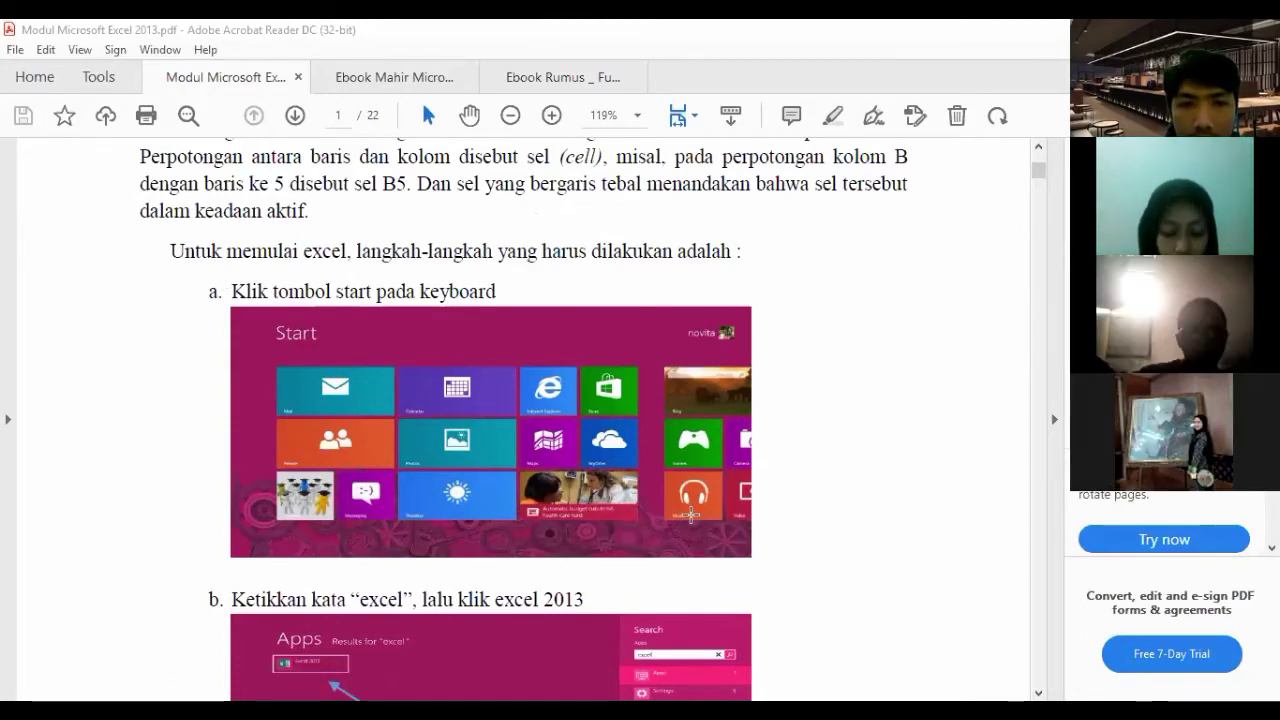
{"action": "scroll", "coordinate": [720, 460], "scroll_direction": "down", "scroll_amount": 1}
{"action": "scroll", "coordinate": [716, 437], "scroll_direction": "down", "scroll_amount": 3}
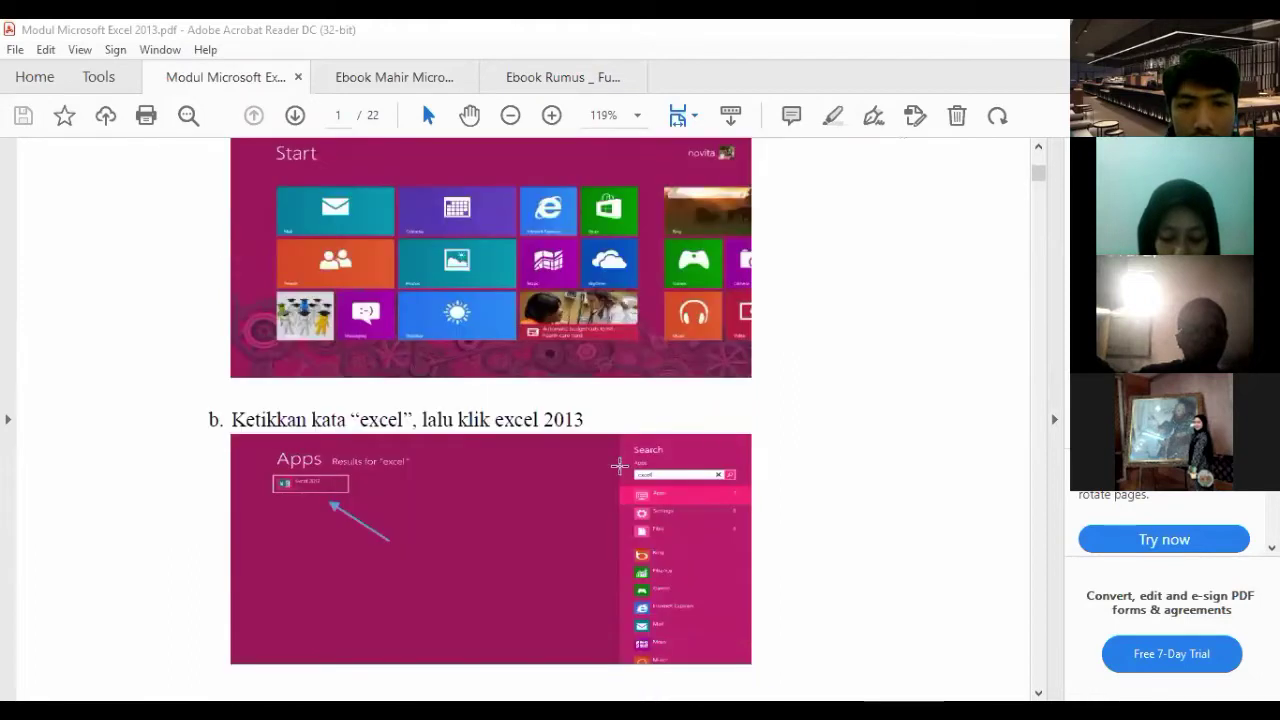
{"action": "scroll", "coordinate": [675, 500], "scroll_direction": "down", "scroll_amount": 4}
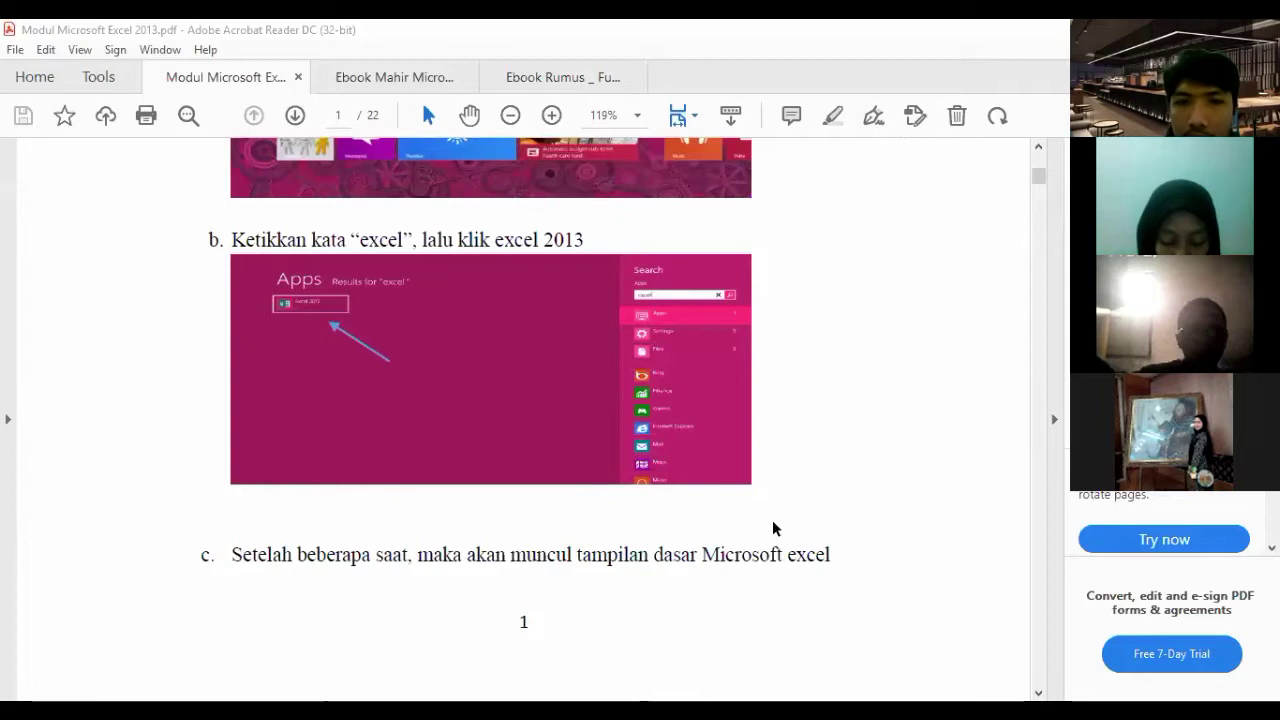
{"action": "scroll", "coordinate": [772, 518], "scroll_direction": "down", "scroll_amount": 2}
{"action": "scroll", "coordinate": [770, 495], "scroll_direction": "down", "scroll_amount": 4}
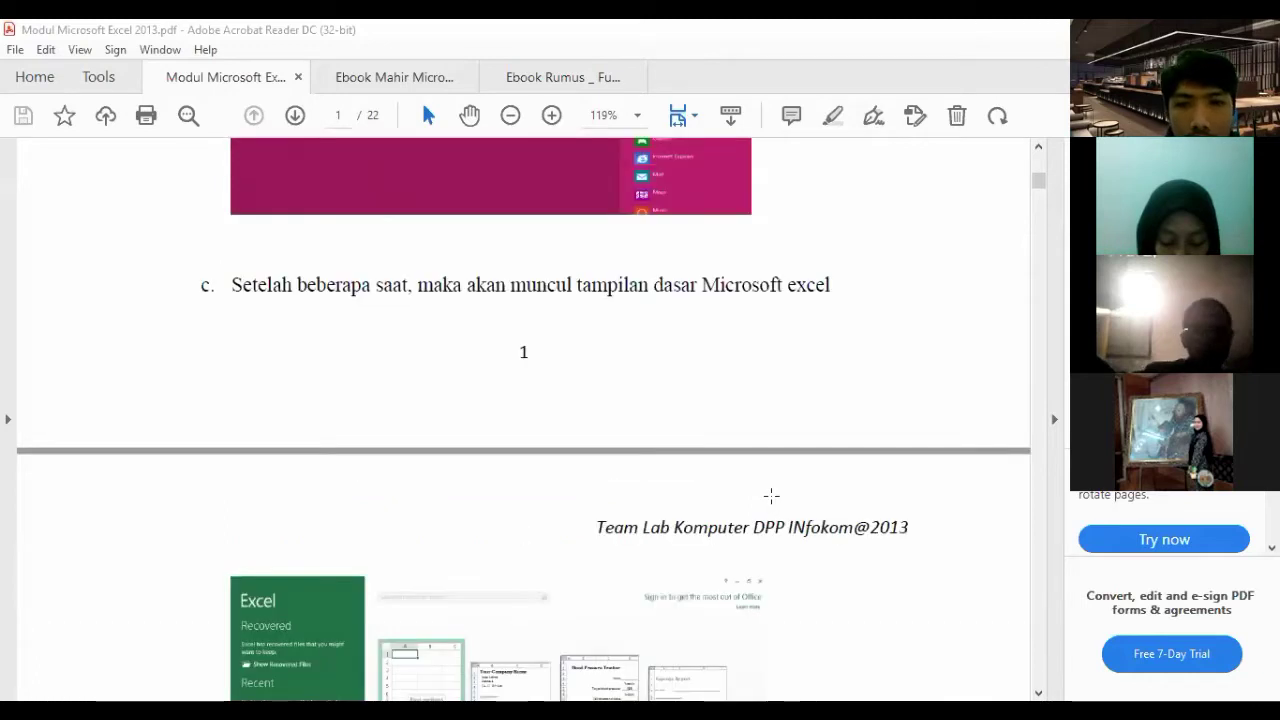
{"action": "scroll", "coordinate": [771, 495], "scroll_direction": "down", "scroll_amount": 6}
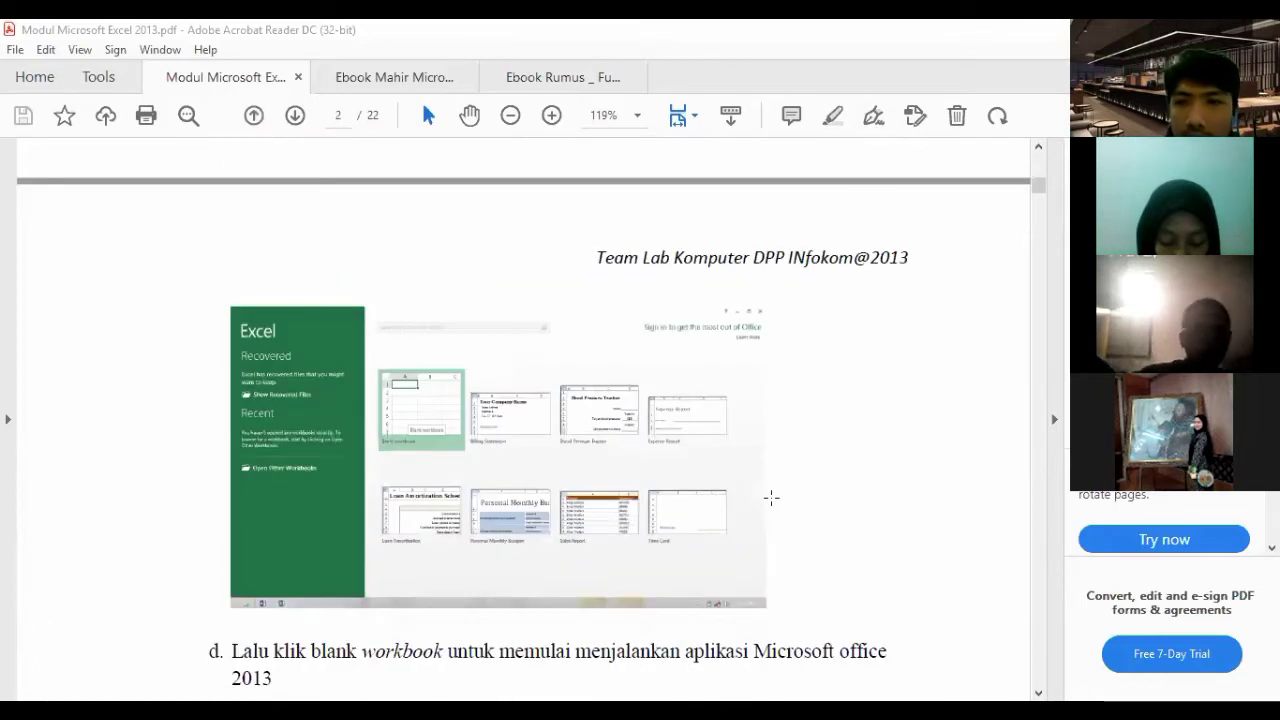
{"action": "scroll", "coordinate": [770, 492], "scroll_direction": "down", "scroll_amount": 1}
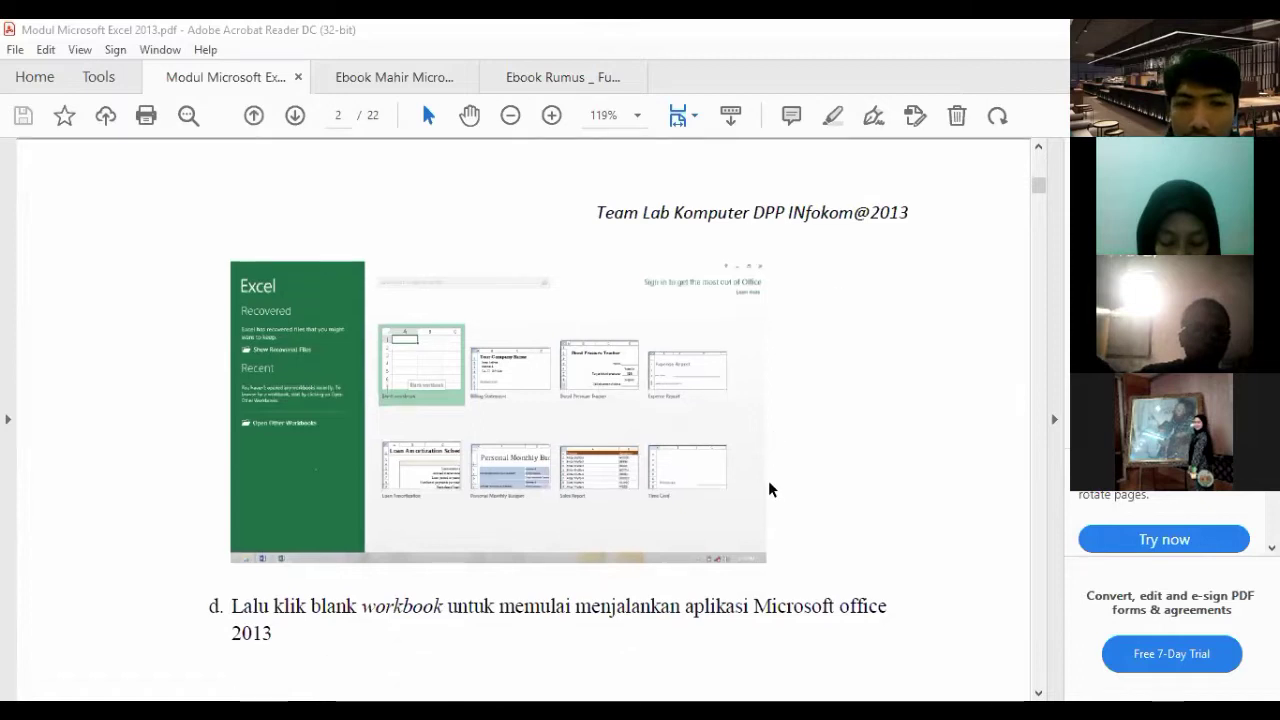
{"action": "scroll", "coordinate": [770, 488], "scroll_direction": "down", "scroll_amount": 4}
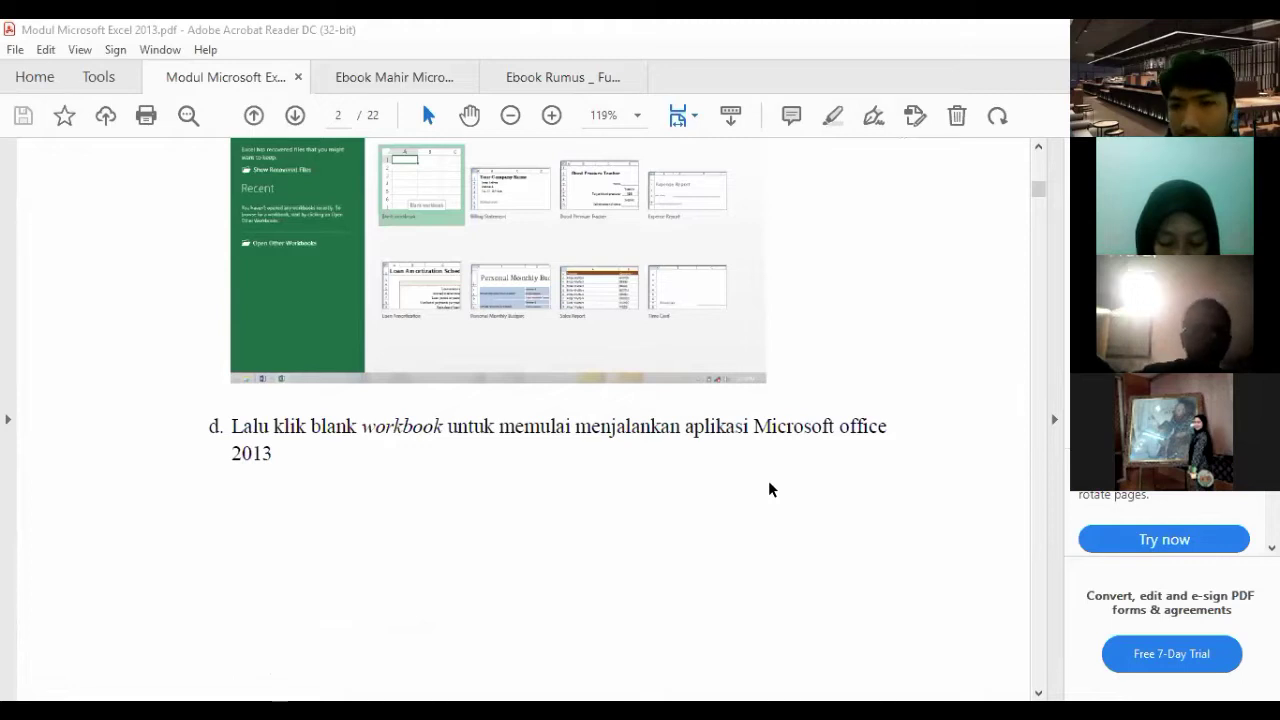
{"action": "scroll", "coordinate": [768, 485], "scroll_direction": "down", "scroll_amount": 5}
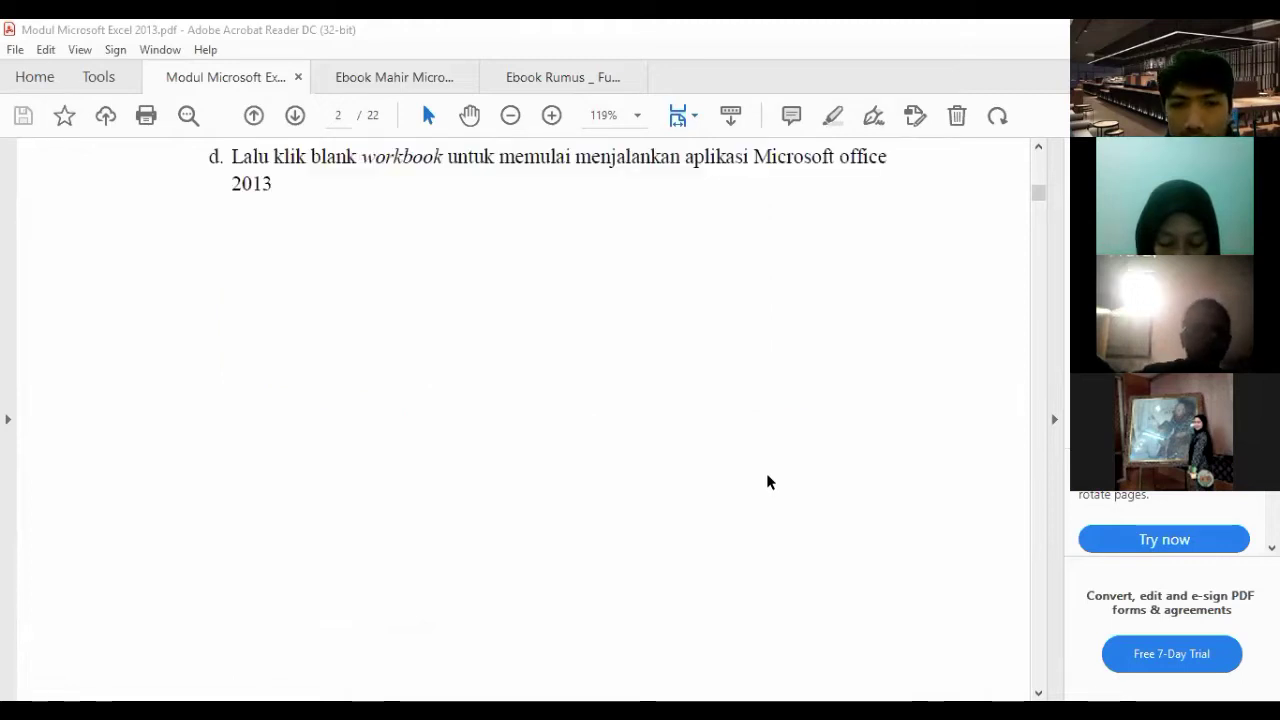
{"action": "scroll", "coordinate": [770, 470], "scroll_direction": "down", "scroll_amount": 3}
{"action": "scroll", "coordinate": [772, 462], "scroll_direction": "down", "scroll_amount": 10}
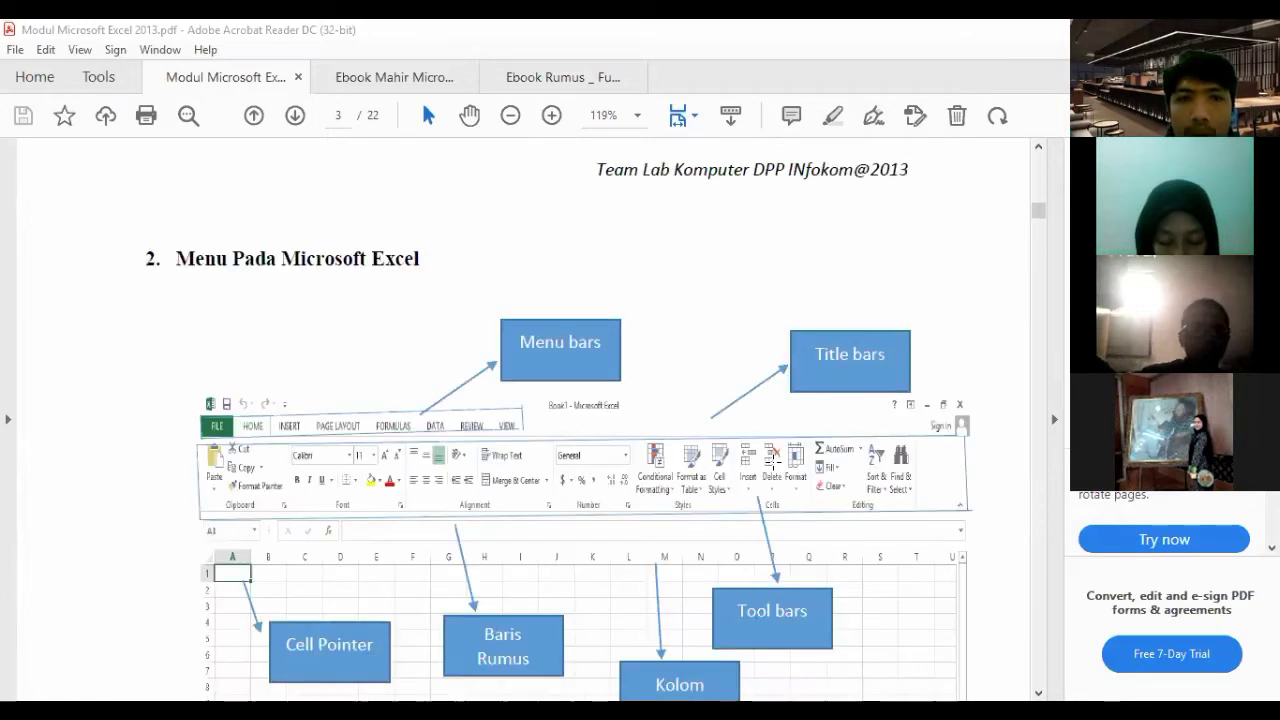
{"action": "scroll", "coordinate": [772, 462], "scroll_direction": "down", "scroll_amount": 1}
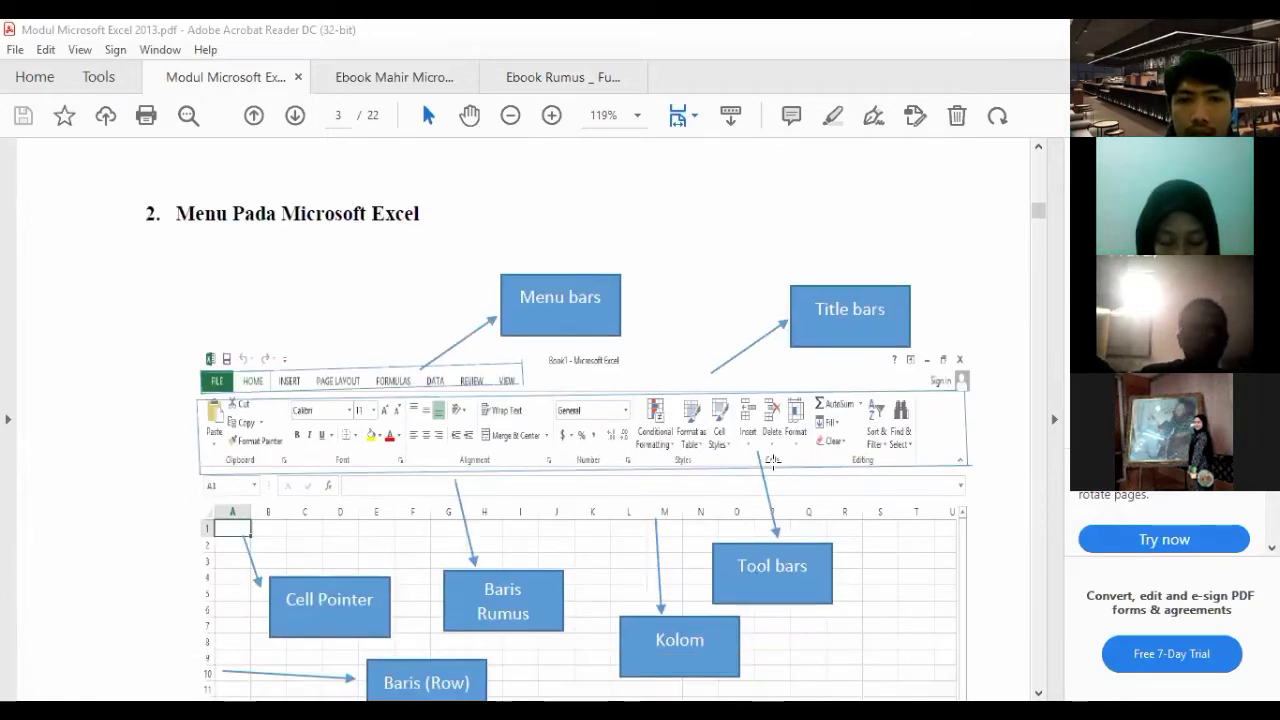
{"action": "scroll", "coordinate": [772, 462], "scroll_direction": "down", "scroll_amount": 2}
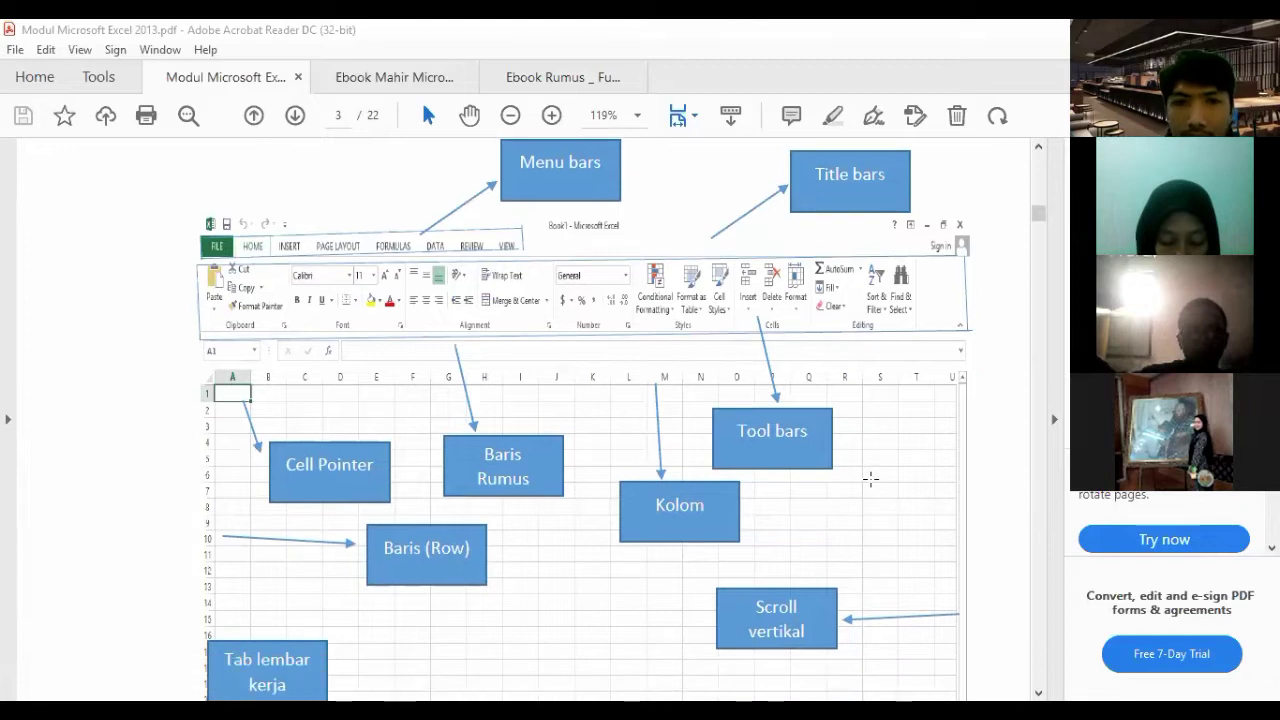
{"action": "scroll", "coordinate": [871, 480], "scroll_direction": "down", "scroll_amount": 1}
{"action": "scroll", "coordinate": [335, 285], "scroll_direction": "up", "scroll_amount": 2}
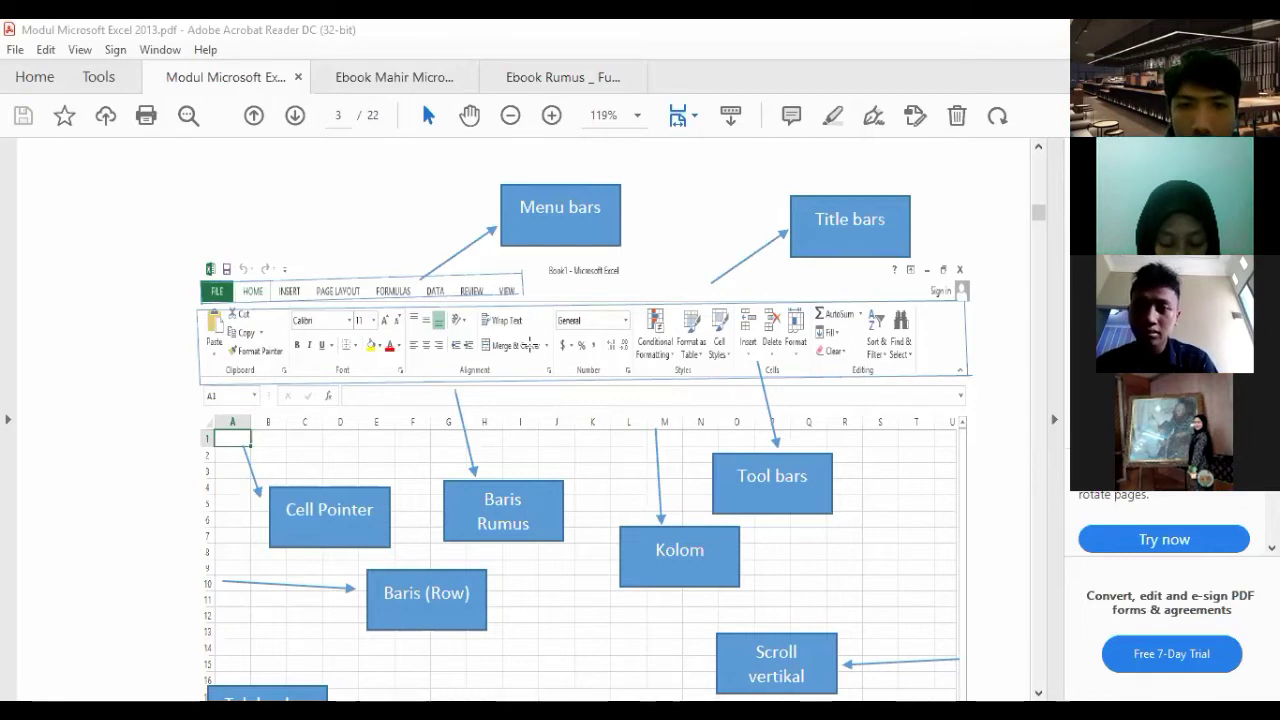
{"action": "scroll", "coordinate": [528, 345], "scroll_direction": "down", "scroll_amount": 1}
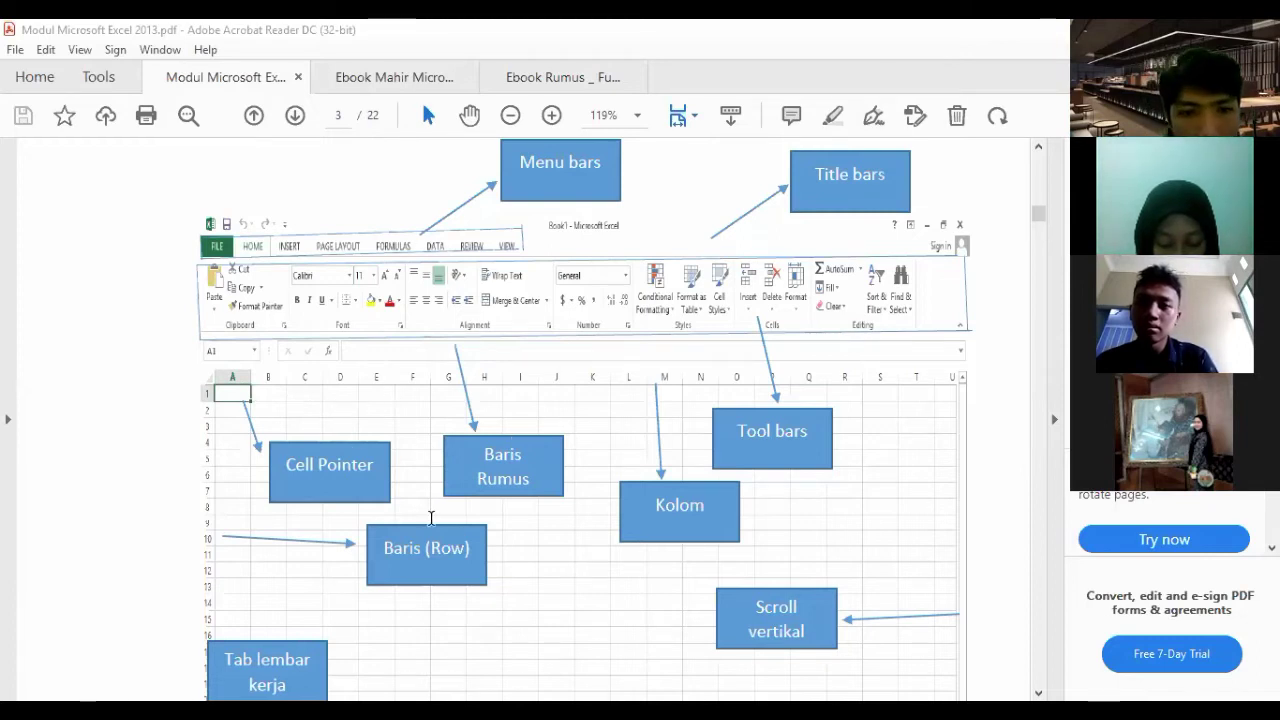
{"action": "scroll", "coordinate": [213, 410], "scroll_direction": "down", "scroll_amount": 1}
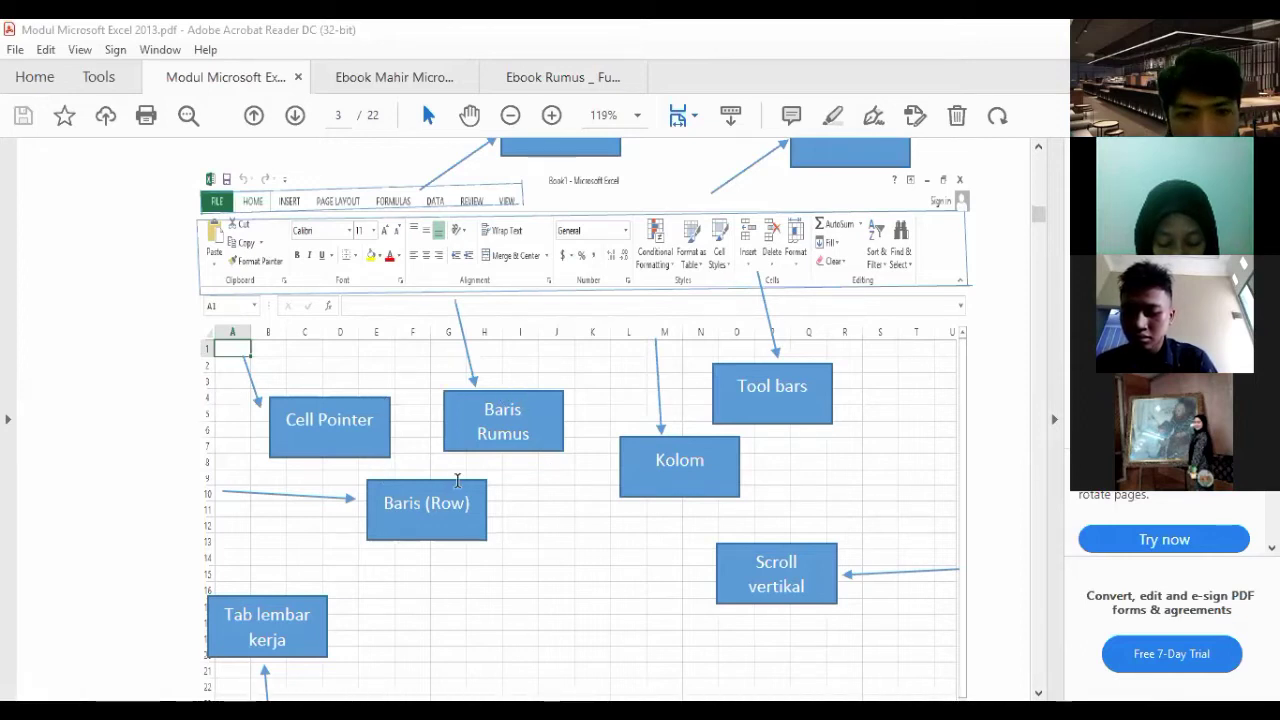
{"action": "scroll", "coordinate": [523, 461], "scroll_direction": "down", "scroll_amount": 1}
{"action": "scroll", "coordinate": [531, 458], "scroll_direction": "down", "scroll_amount": 1}
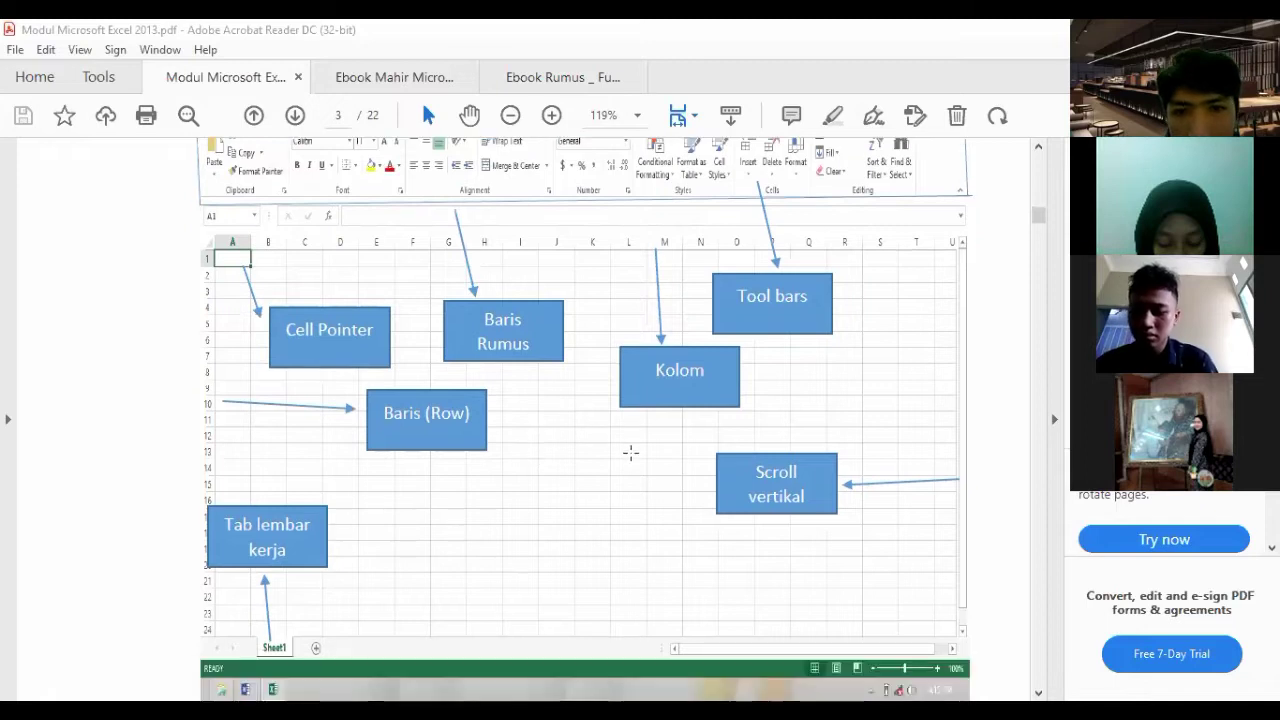
{"action": "scroll", "coordinate": [414, 291], "scroll_direction": "up", "scroll_amount": 1}
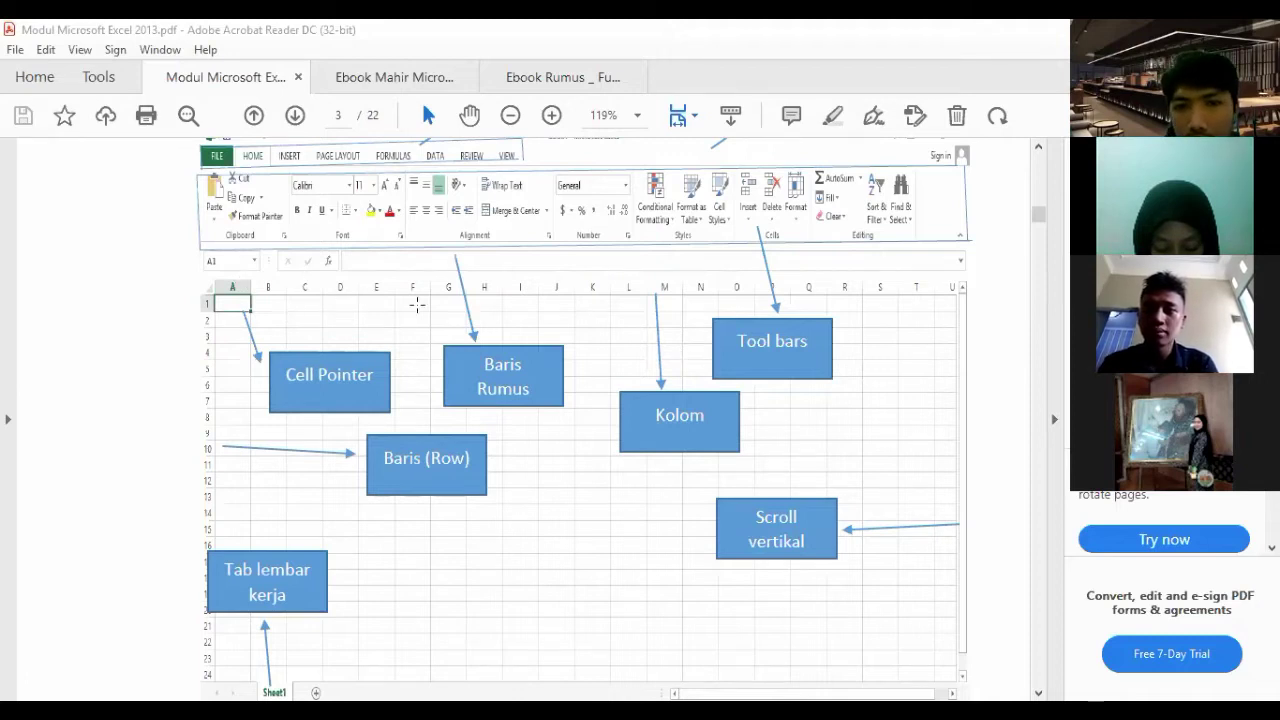
{"action": "scroll", "coordinate": [813, 501], "scroll_direction": "down", "scroll_amount": 1}
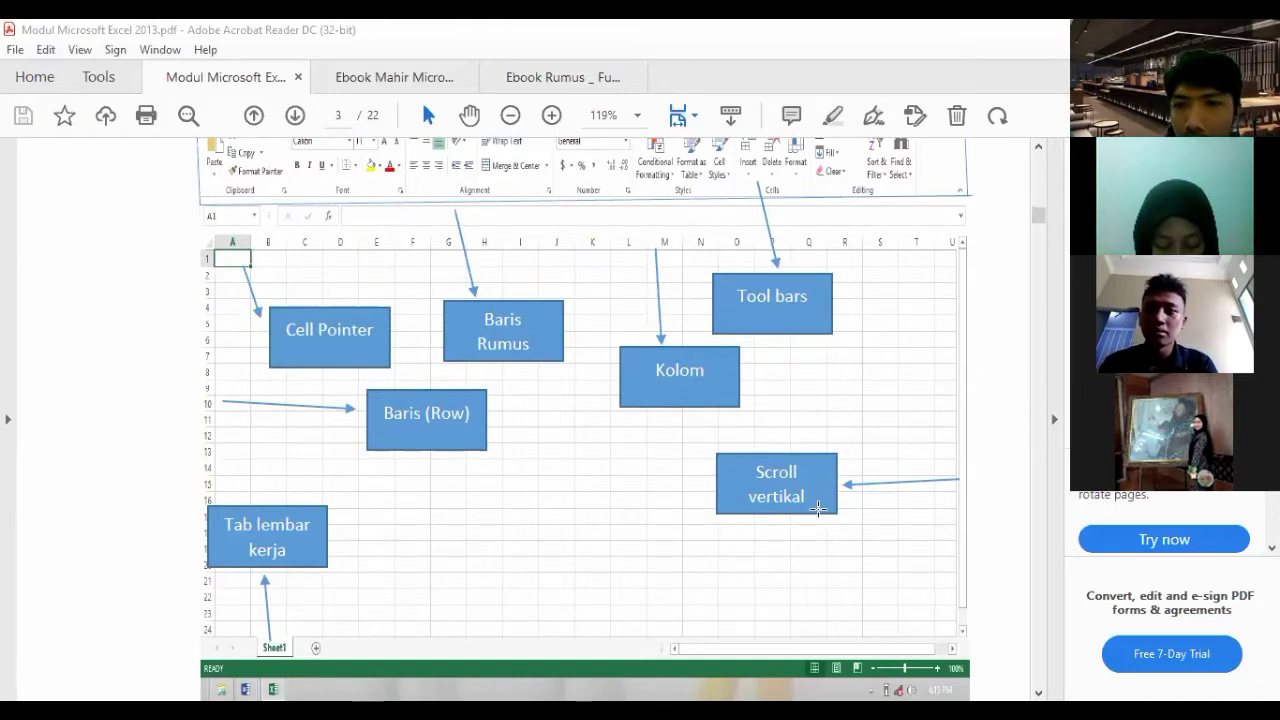
{"action": "scroll", "coordinate": [818, 508], "scroll_direction": "down", "scroll_amount": 1}
{"action": "scroll", "coordinate": [817, 508], "scroll_direction": "up", "scroll_amount": 1}
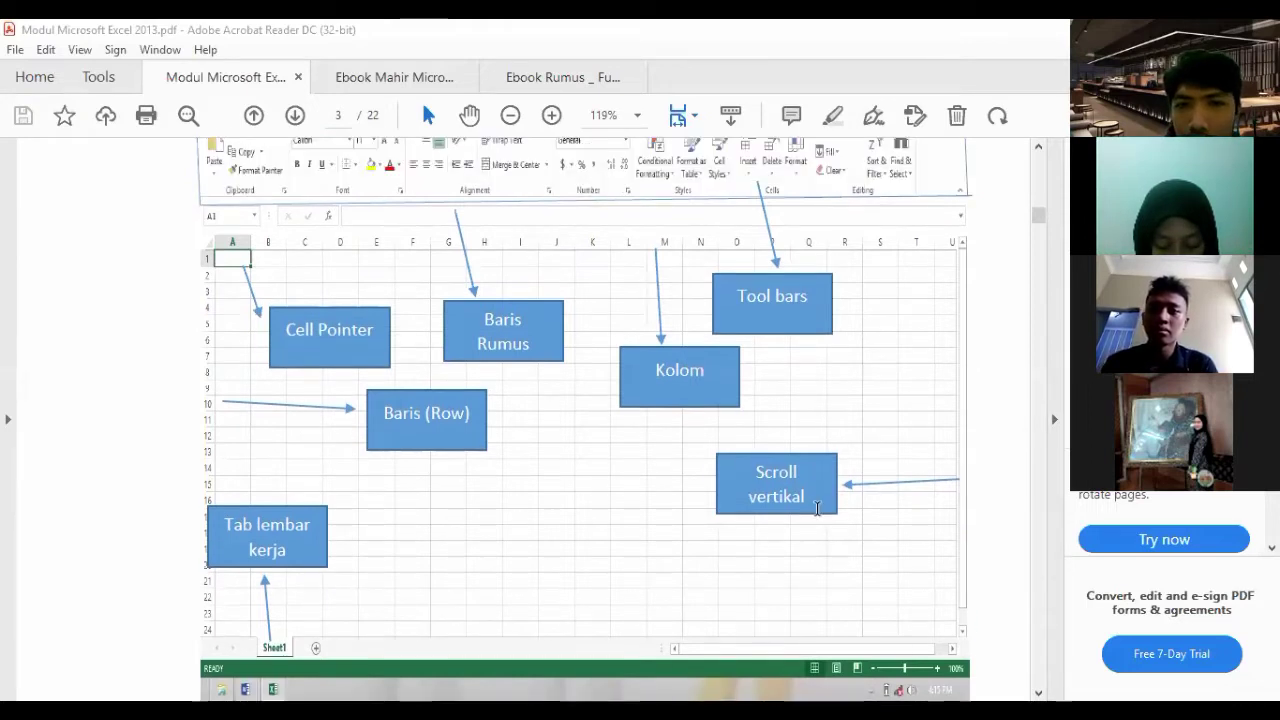
{"action": "scroll", "coordinate": [819, 508], "scroll_direction": "up", "scroll_amount": 2}
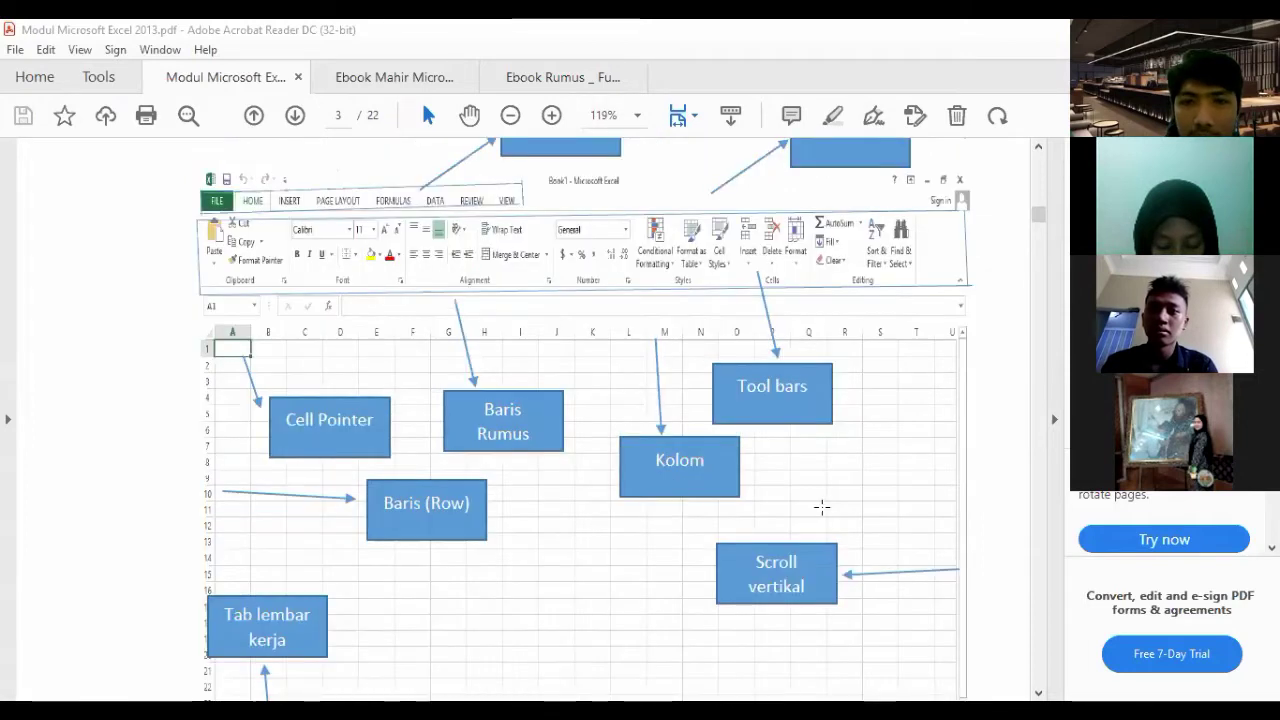
{"action": "scroll", "coordinate": [818, 509], "scroll_direction": "down", "scroll_amount": 1}
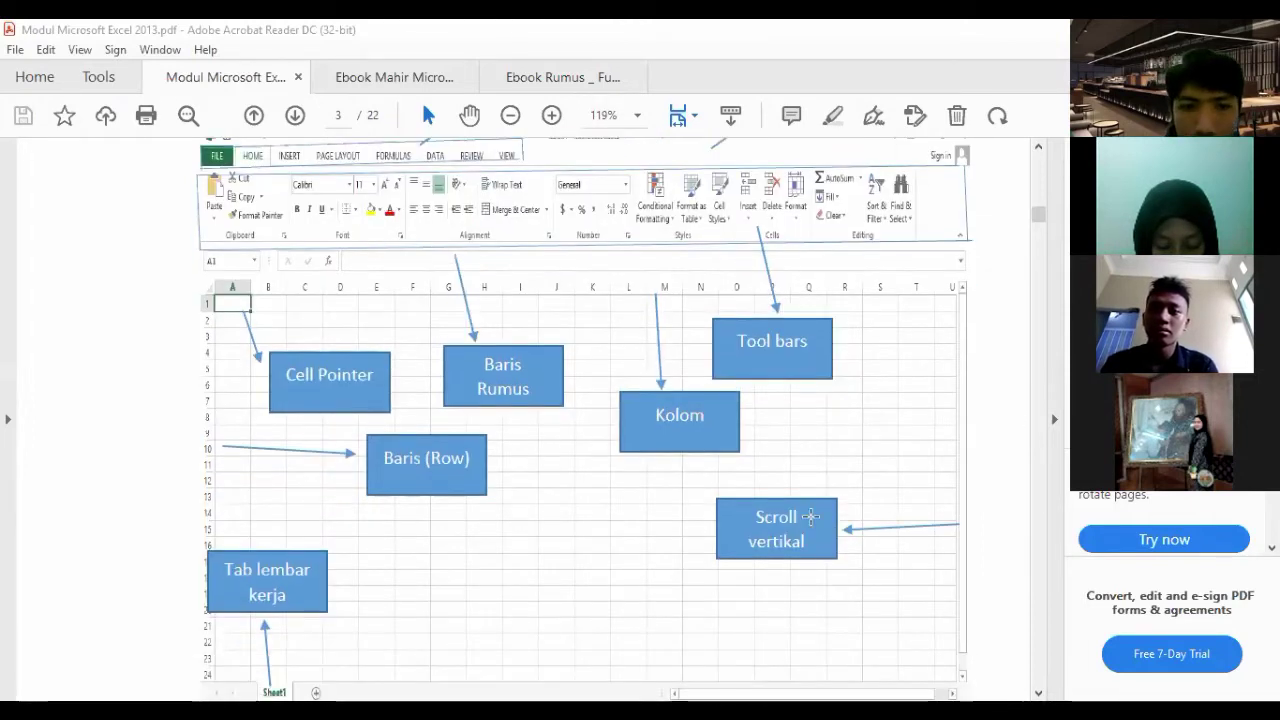
{"action": "scroll", "coordinate": [811, 516], "scroll_direction": "down", "scroll_amount": 2}
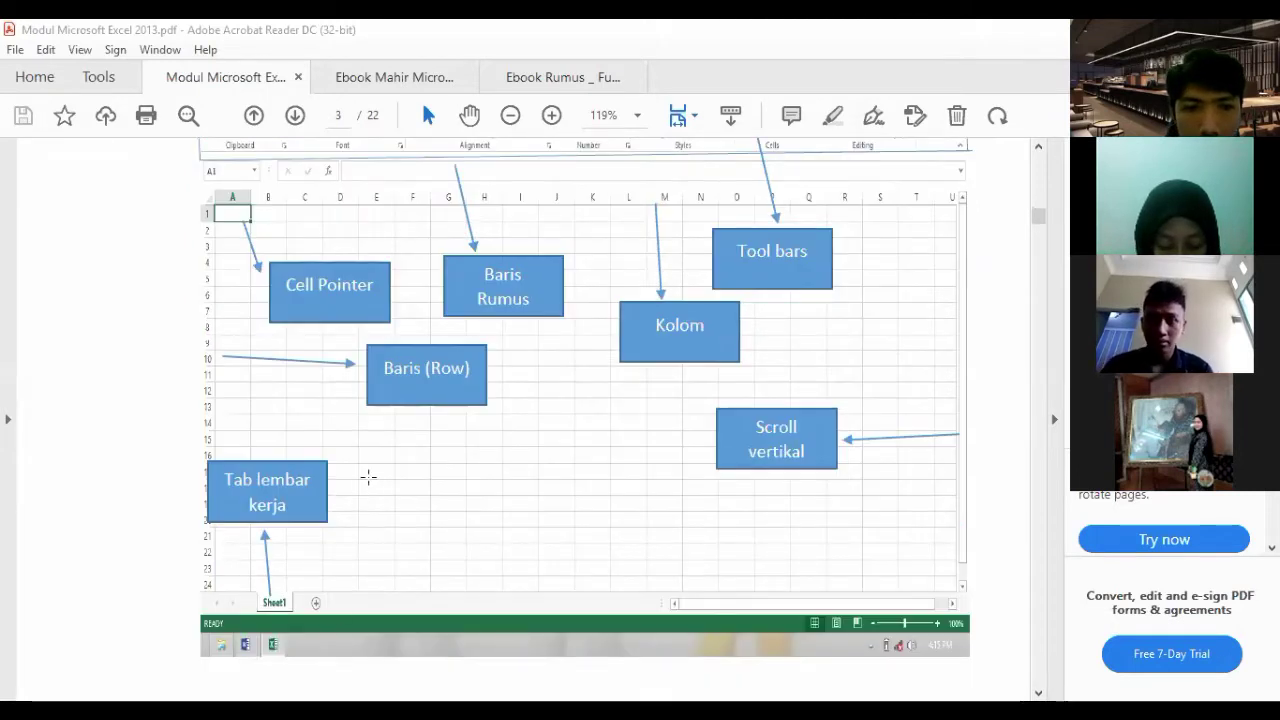
{"action": "scroll", "coordinate": [454, 337], "scroll_direction": "down", "scroll_amount": 2}
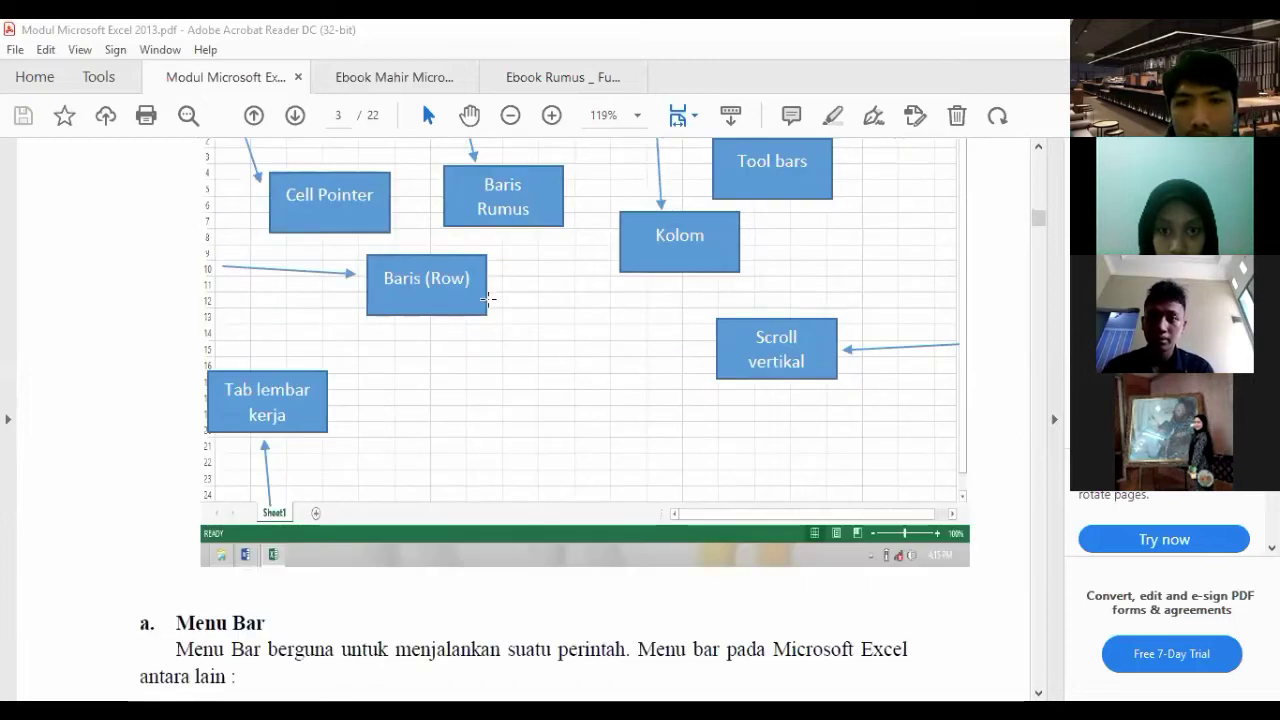
{"action": "scroll", "coordinate": [483, 443], "scroll_direction": "up", "scroll_amount": 4}
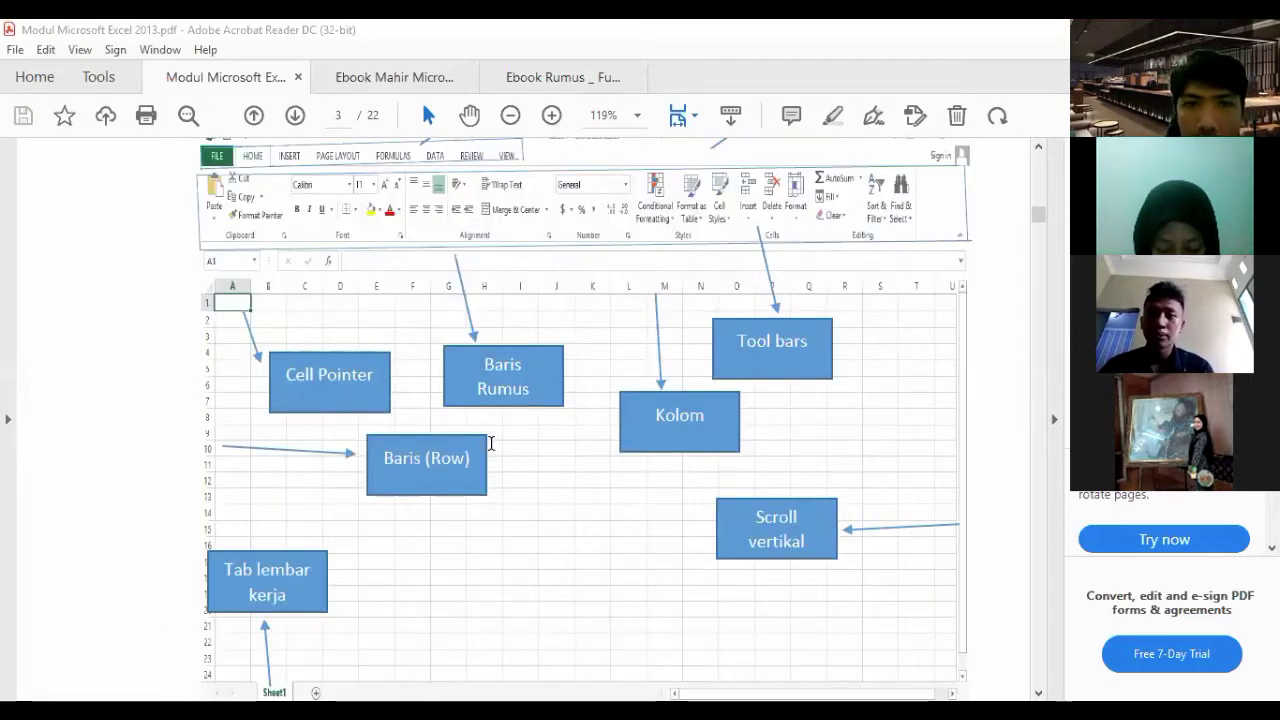
{"action": "scroll", "coordinate": [491, 443], "scroll_direction": "up", "scroll_amount": 3}
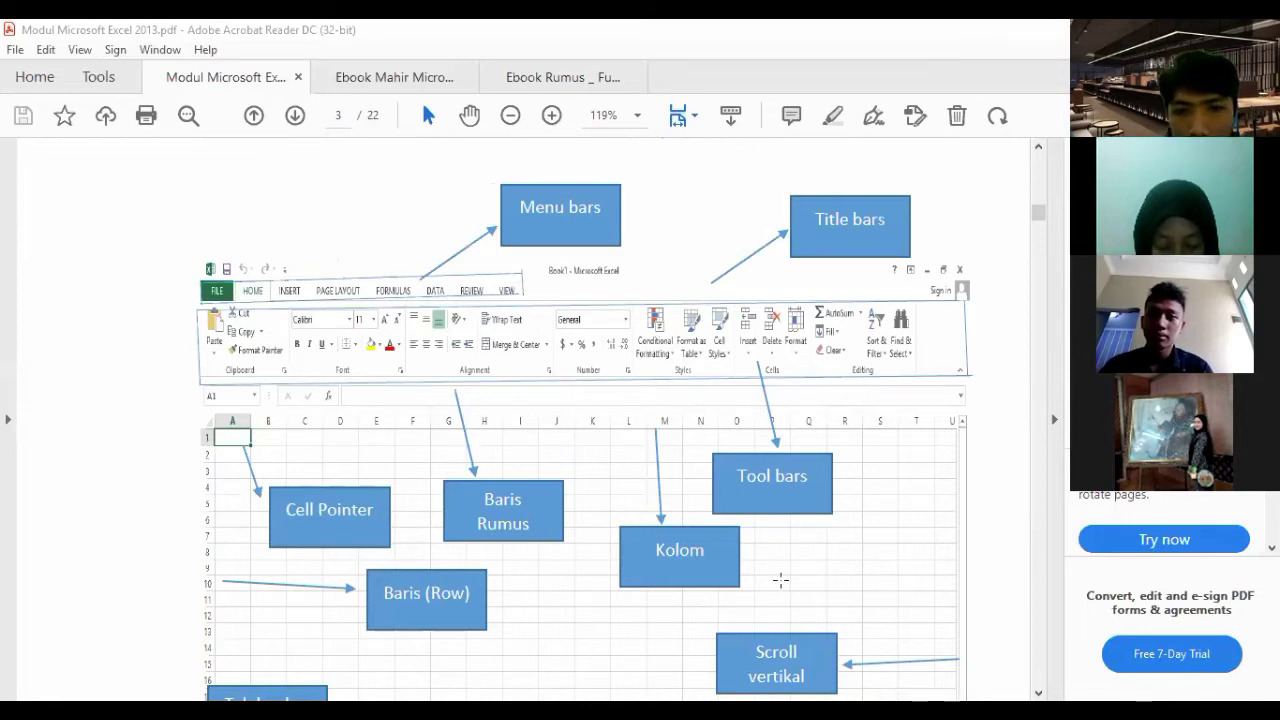
{"action": "scroll", "coordinate": [785, 575], "scroll_direction": "down", "scroll_amount": 10}
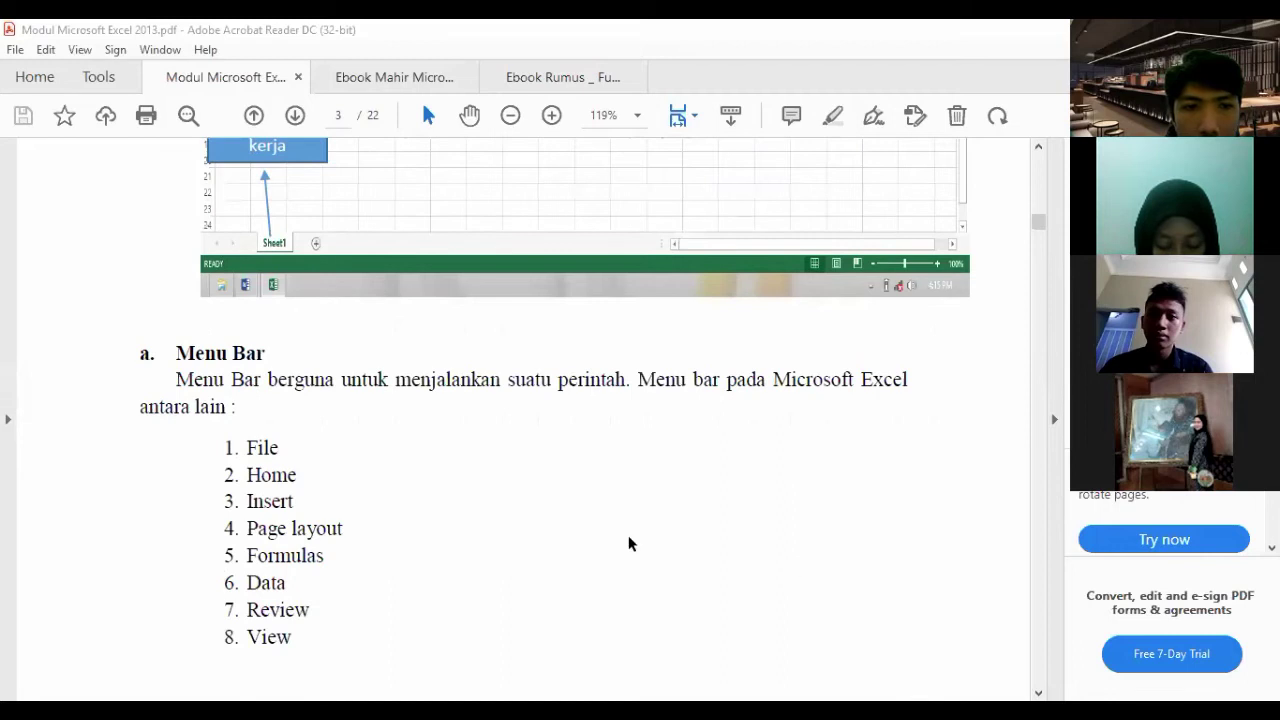
- Scroll the PDF from the Menu Bar list down to page 4's Status Bar and Title Bar sections
{"action": "scroll", "coordinate": [560, 490], "scroll_direction": "up", "scroll_amount": 3}
{"action": "scroll", "coordinate": [349, 229], "scroll_direction": "up", "scroll_amount": 3}
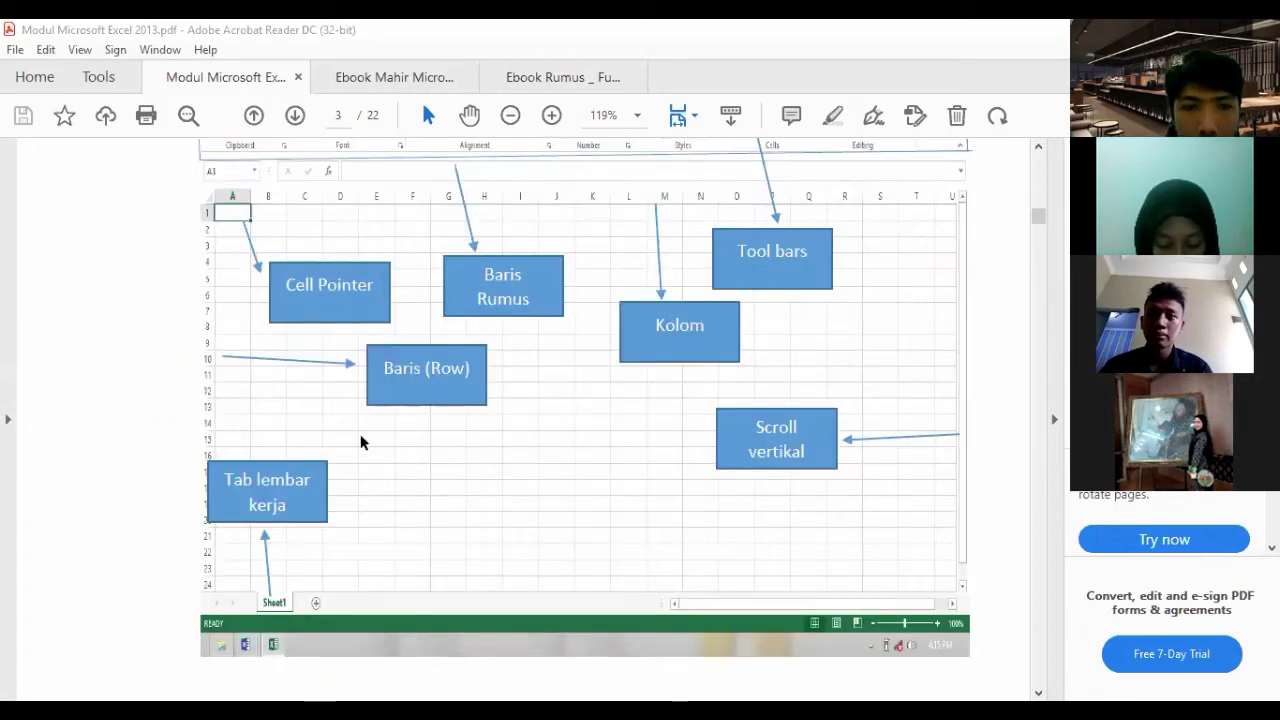
{"action": "scroll", "coordinate": [362, 442], "scroll_direction": "down", "scroll_amount": 6}
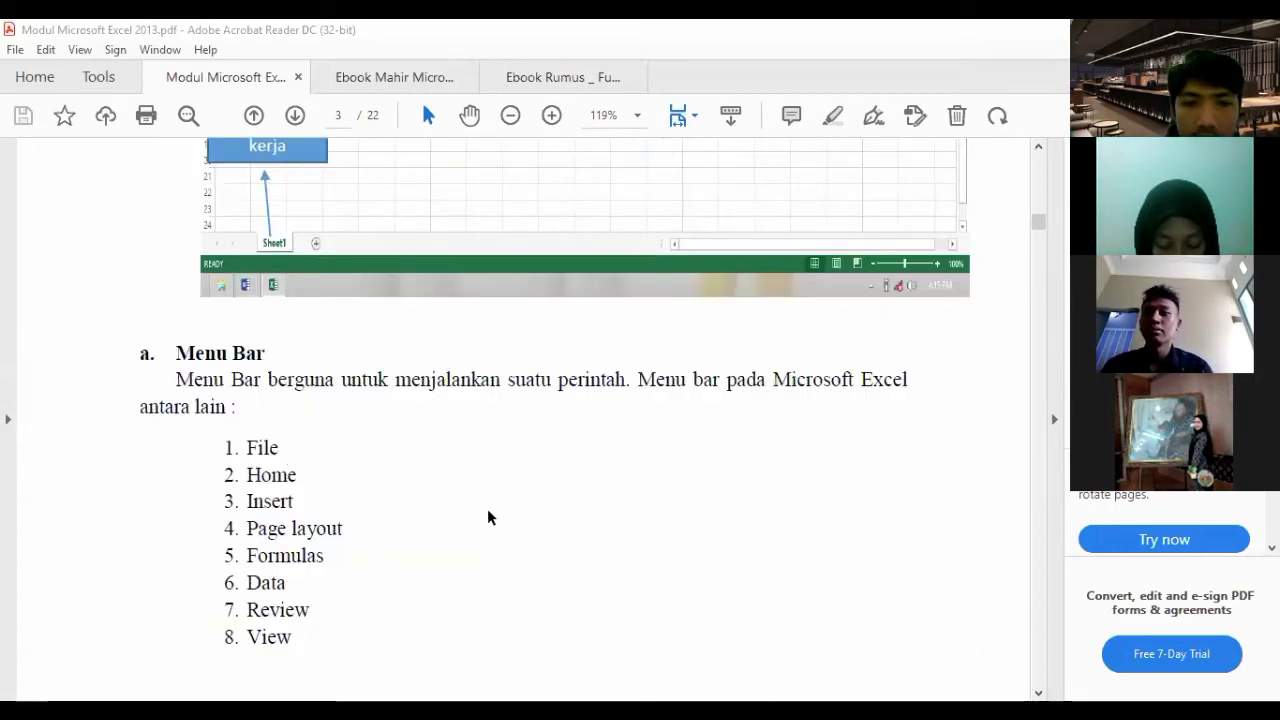
{"action": "scroll", "coordinate": [489, 517], "scroll_direction": "down", "scroll_amount": 6}
{"action": "scroll", "coordinate": [489, 512], "scroll_direction": "down", "scroll_amount": 4}
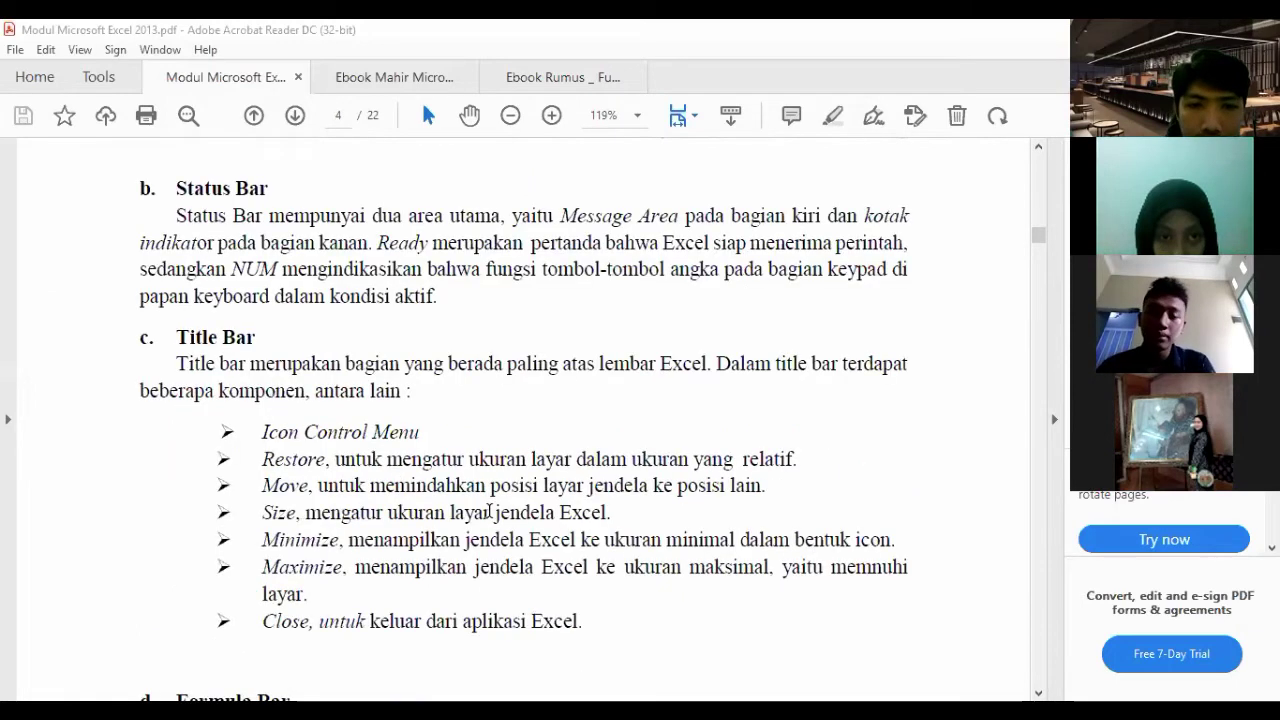
{"action": "scroll", "coordinate": [489, 512], "scroll_direction": "down", "scroll_amount": 2}
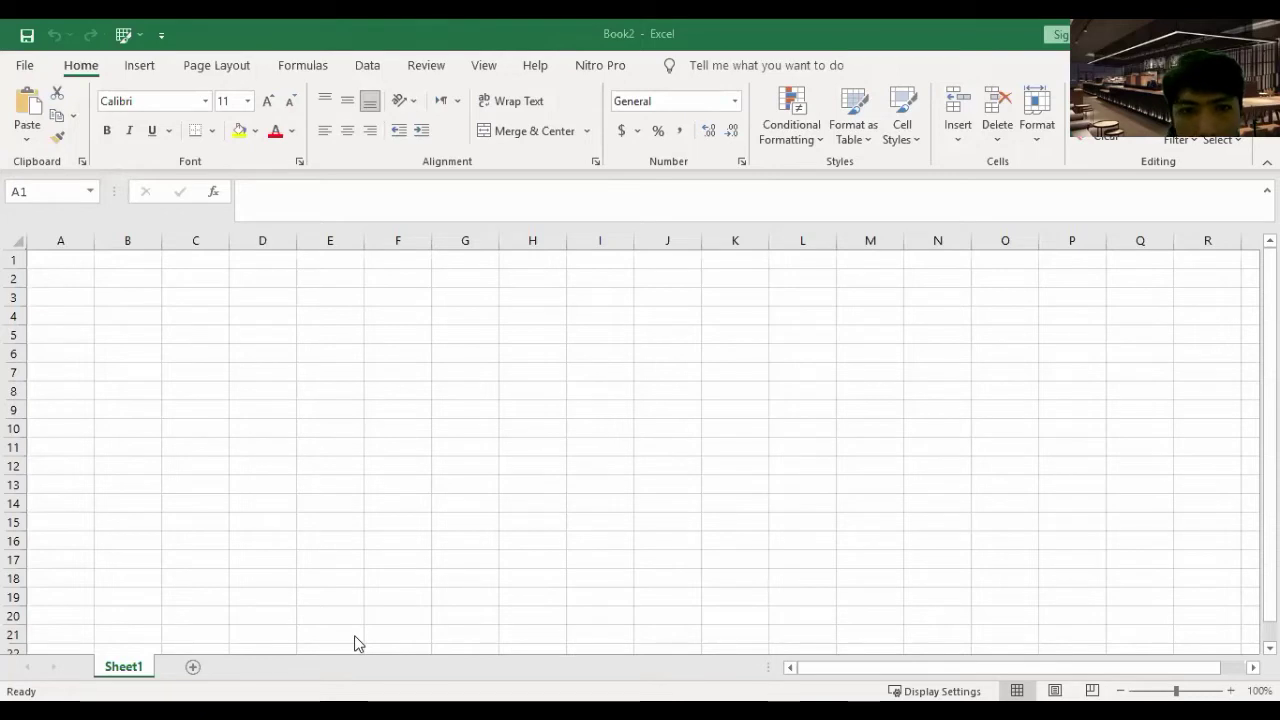
- Restore the maximized Book2 Excel window to a smaller window with Win+Down
{"action": "left_click", "coordinate": [947, 425]}
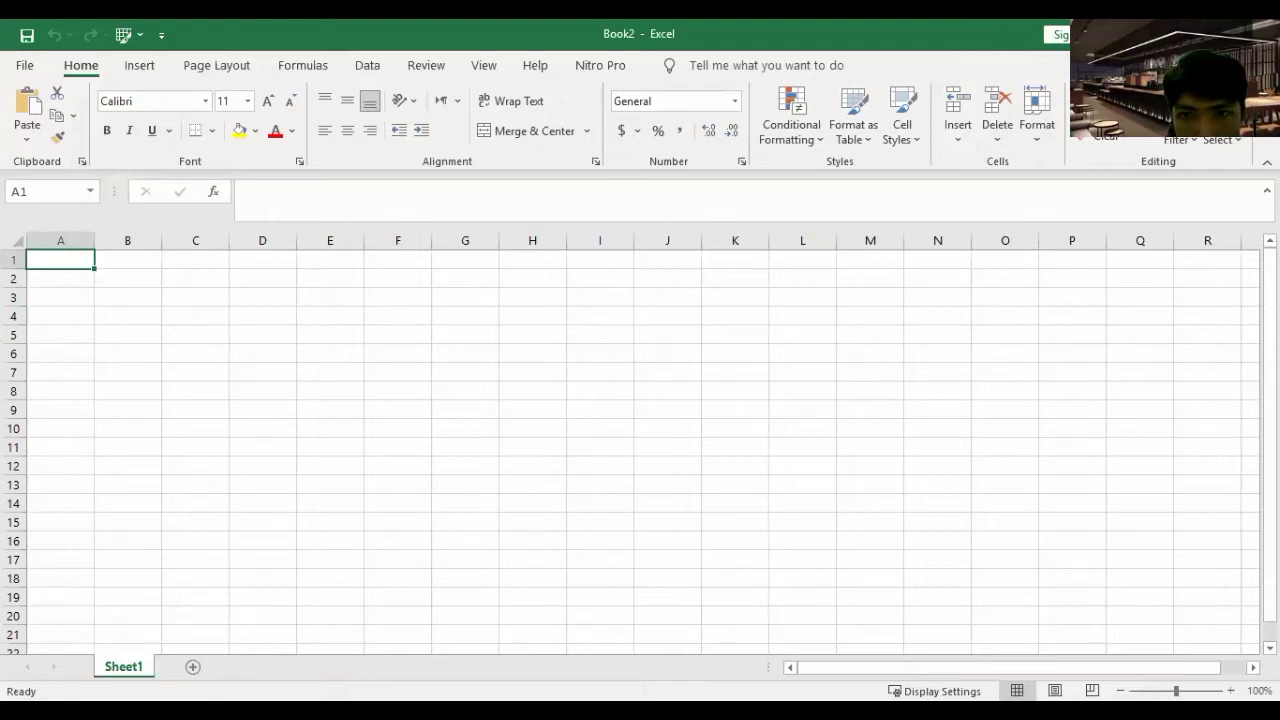
{"action": "key", "text": "super+Down"}
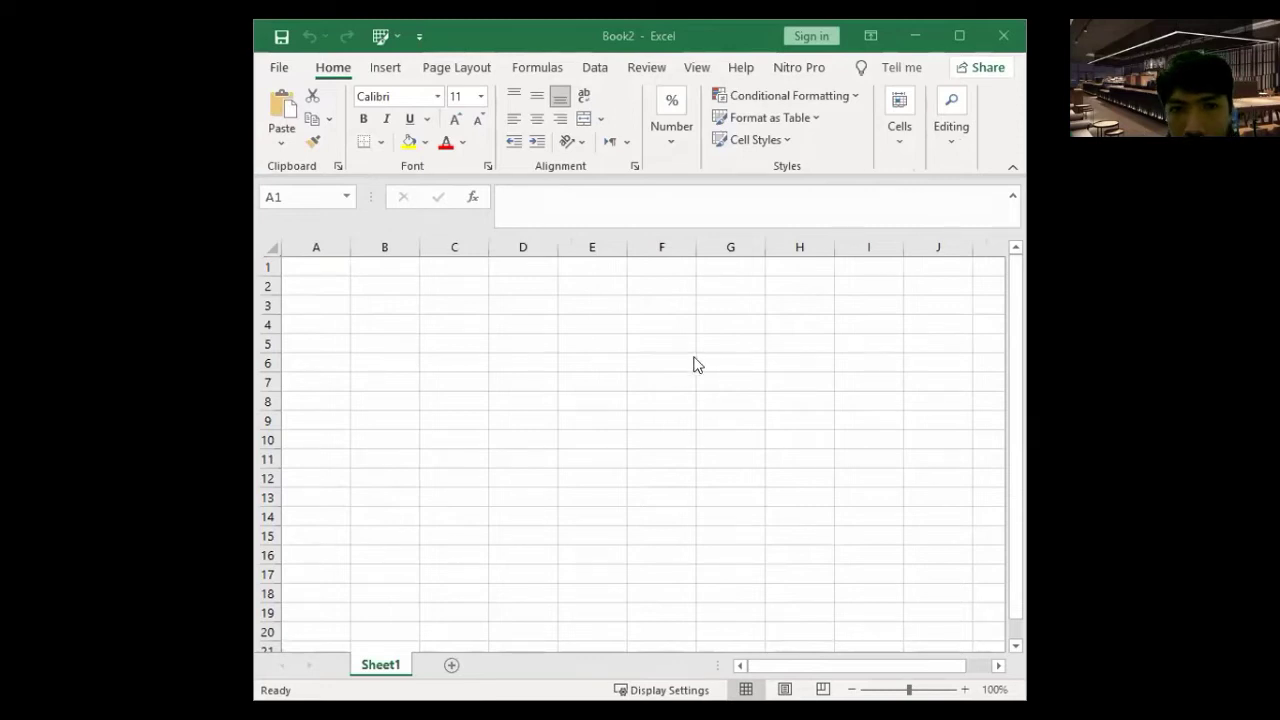
{"action": "left_click", "coordinate": [382, 36]}
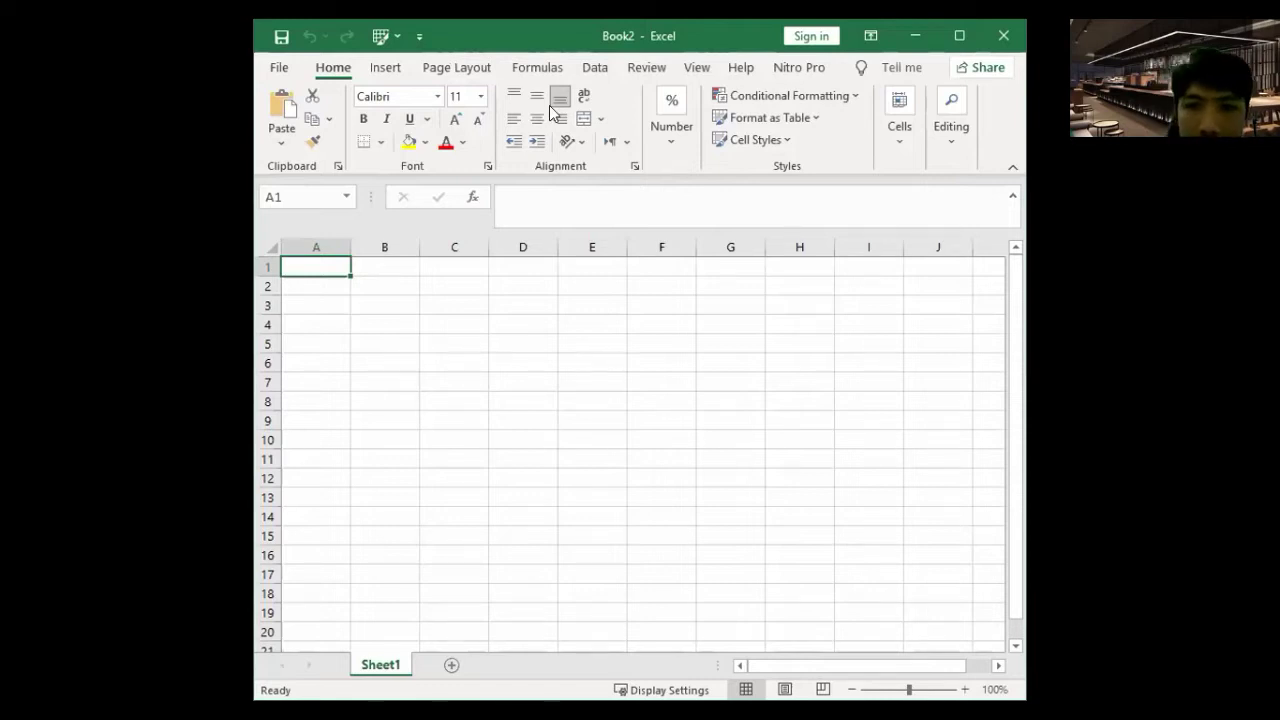
- Open Excel Options via File > More, view Quick Access Toolbar, then return to Customize Ribbon
{"action": "left_click", "coordinate": [288, 65]}
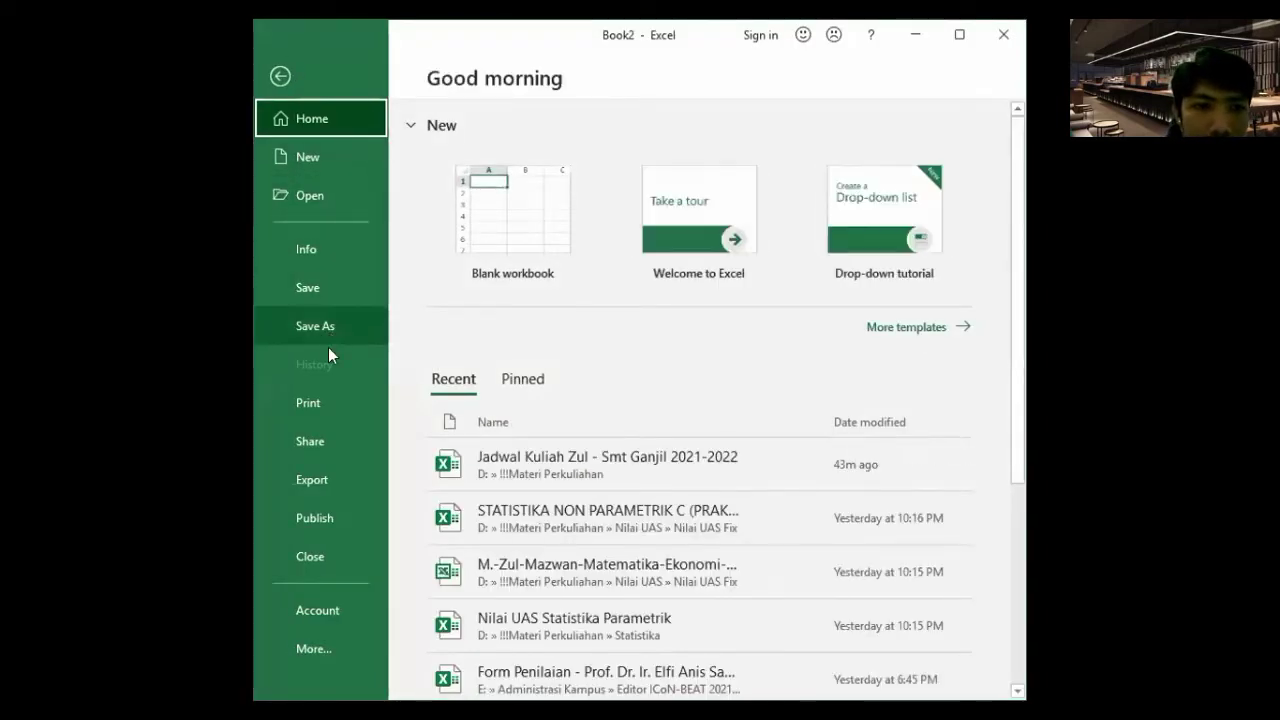
{"action": "left_click", "coordinate": [307, 654]}
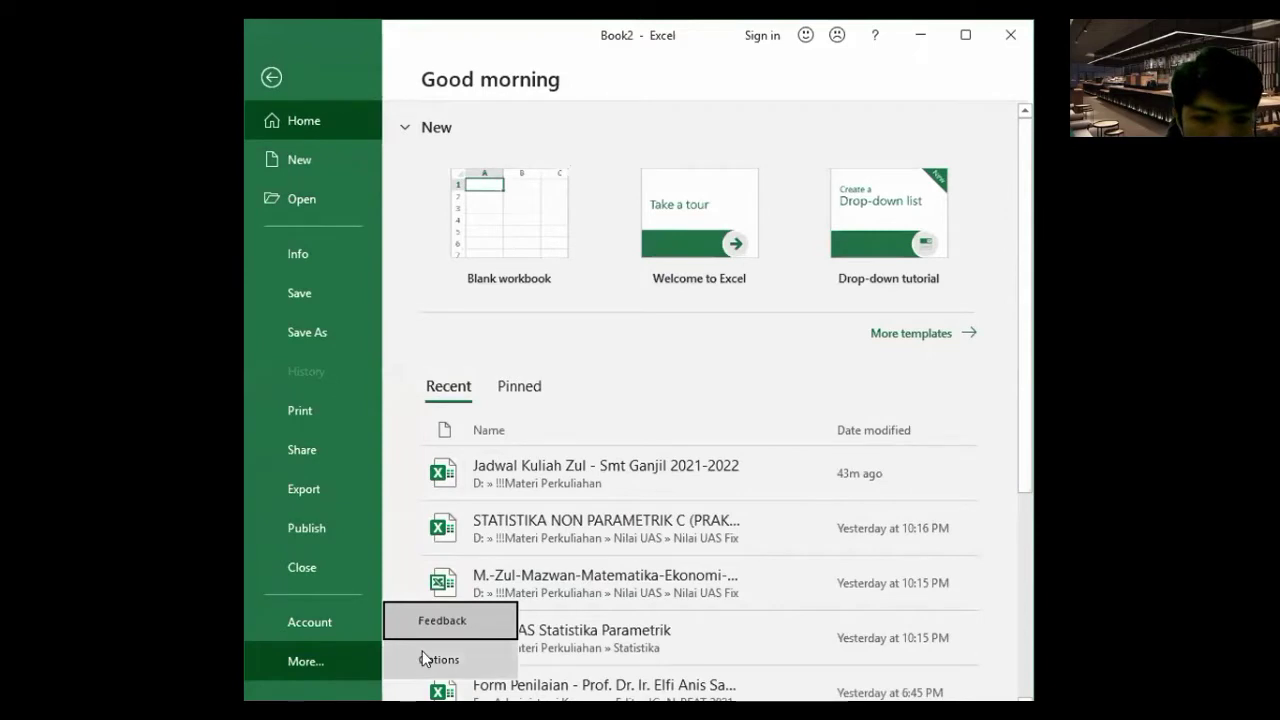
{"action": "left_click", "coordinate": [422, 659]}
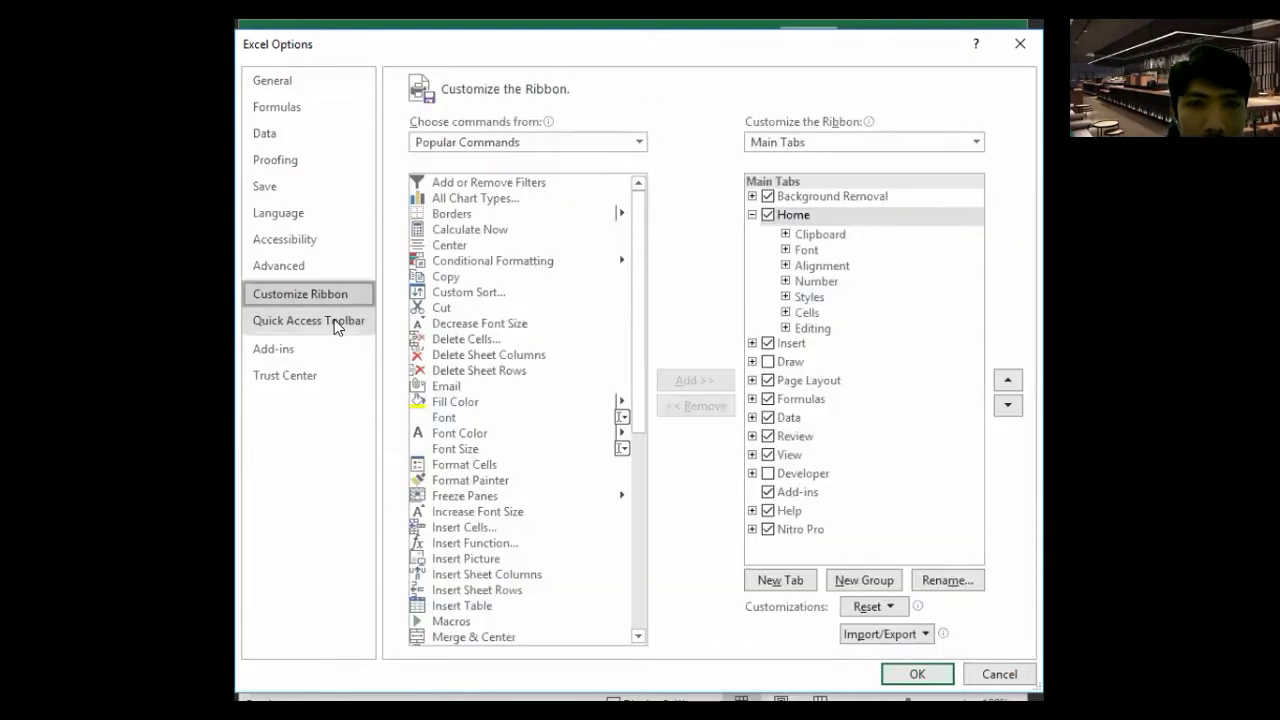
{"action": "left_click", "coordinate": [336, 327]}
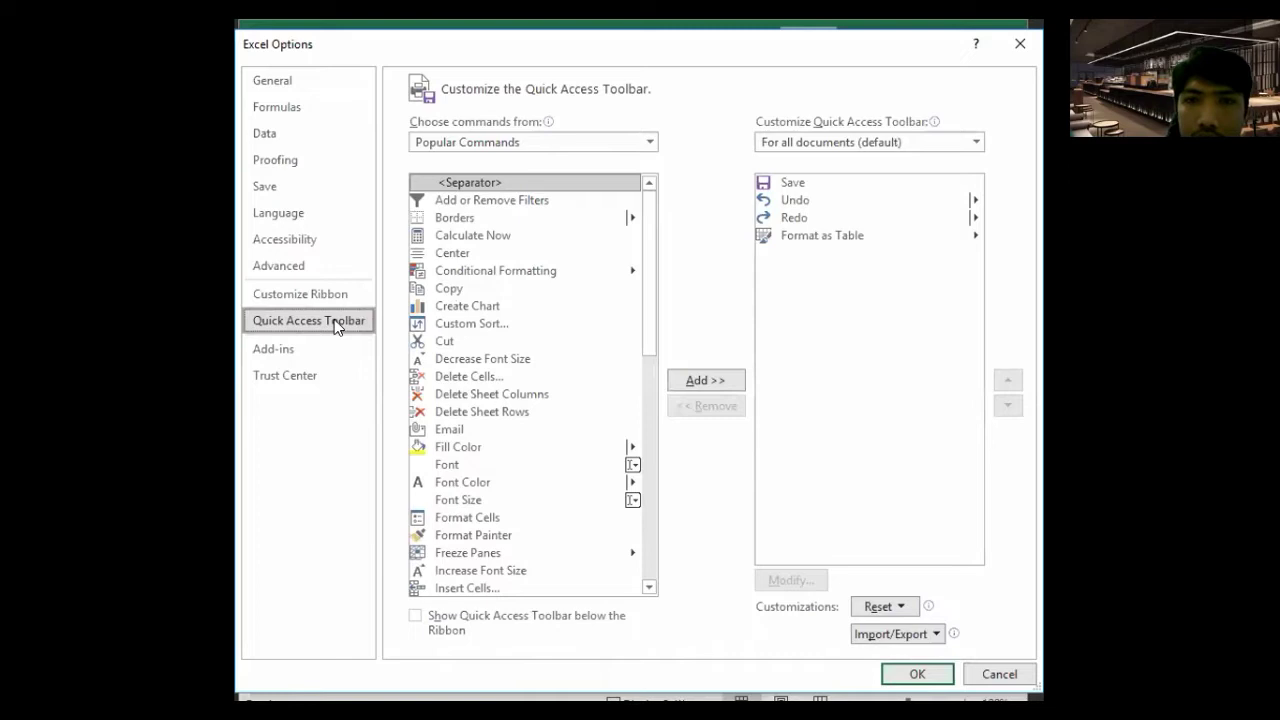
{"action": "left_click", "coordinate": [322, 296]}
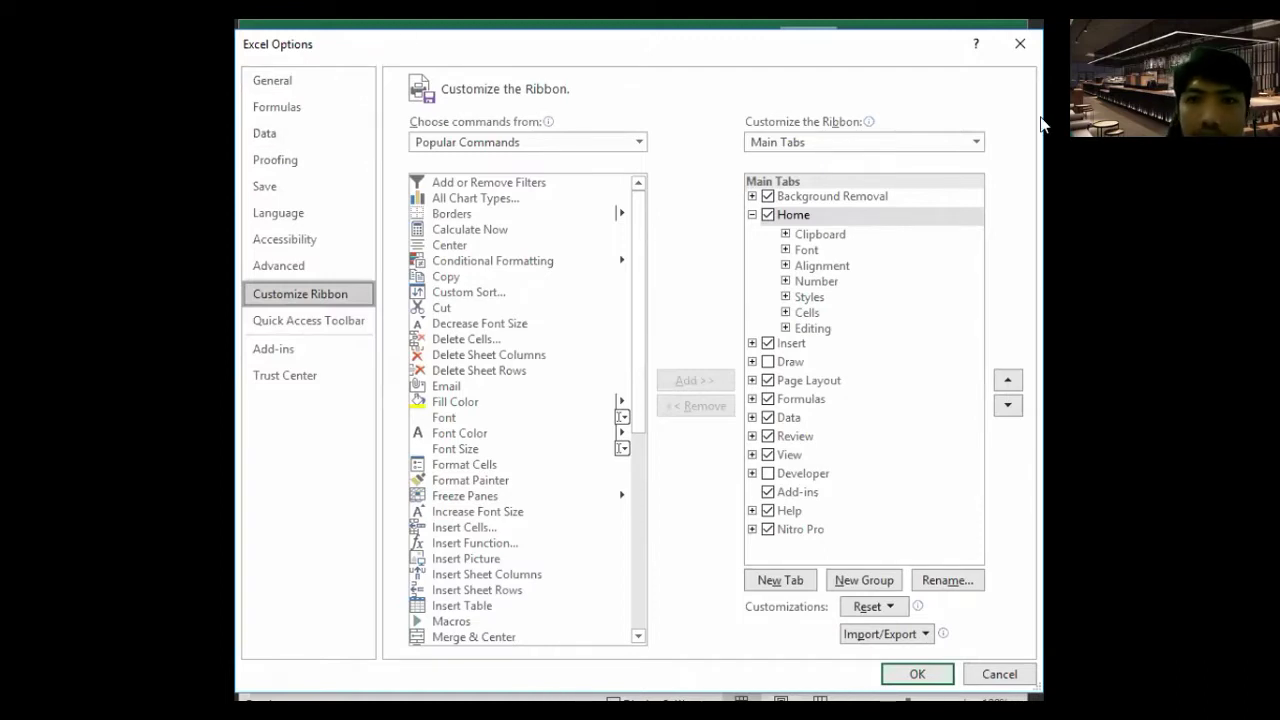
- Close Excel Options, exit the File backstage, and drag the window edge wider to show columns K–L
{"action": "key", "text": "Escape"}
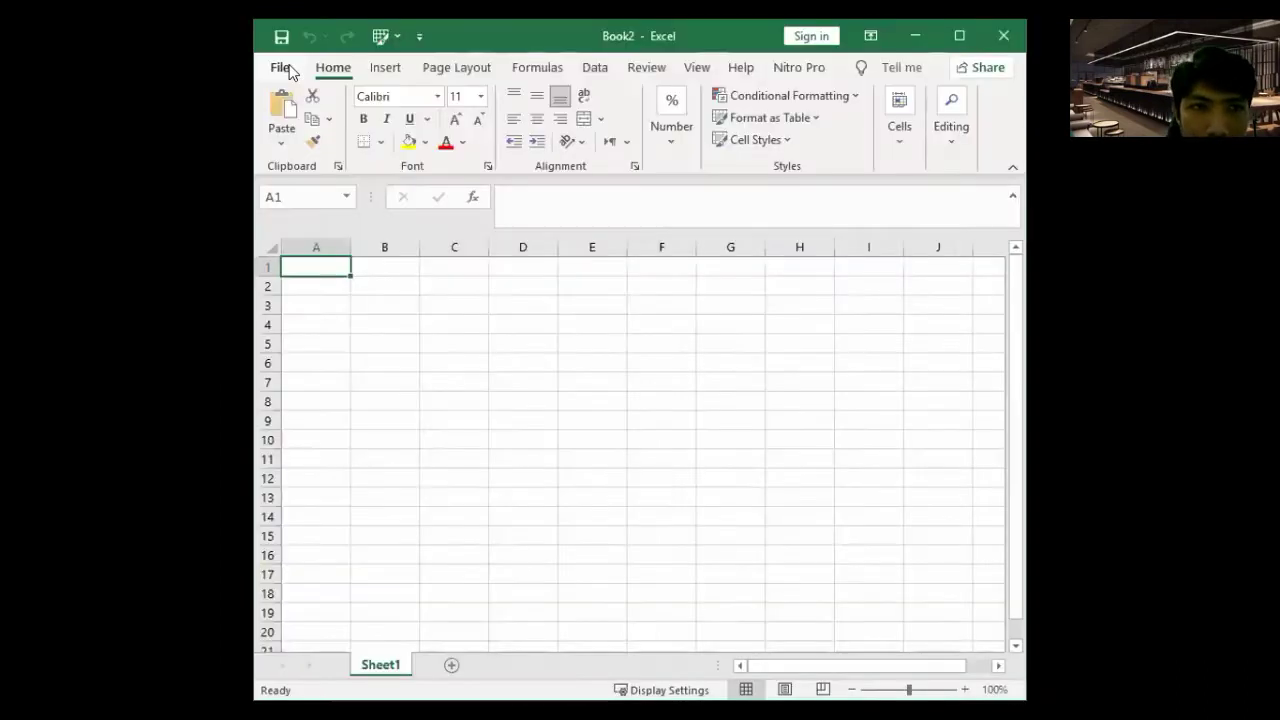
{"action": "key", "text": "alt+f"}
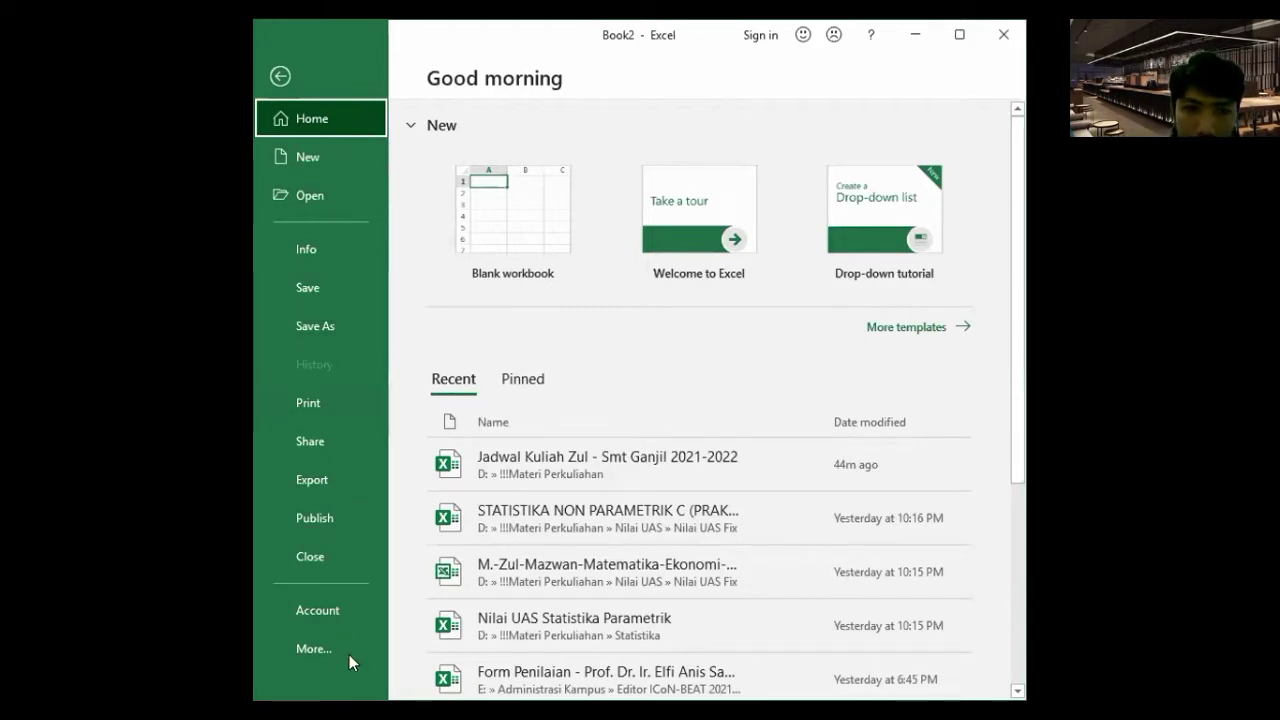
{"action": "left_click", "coordinate": [282, 76]}
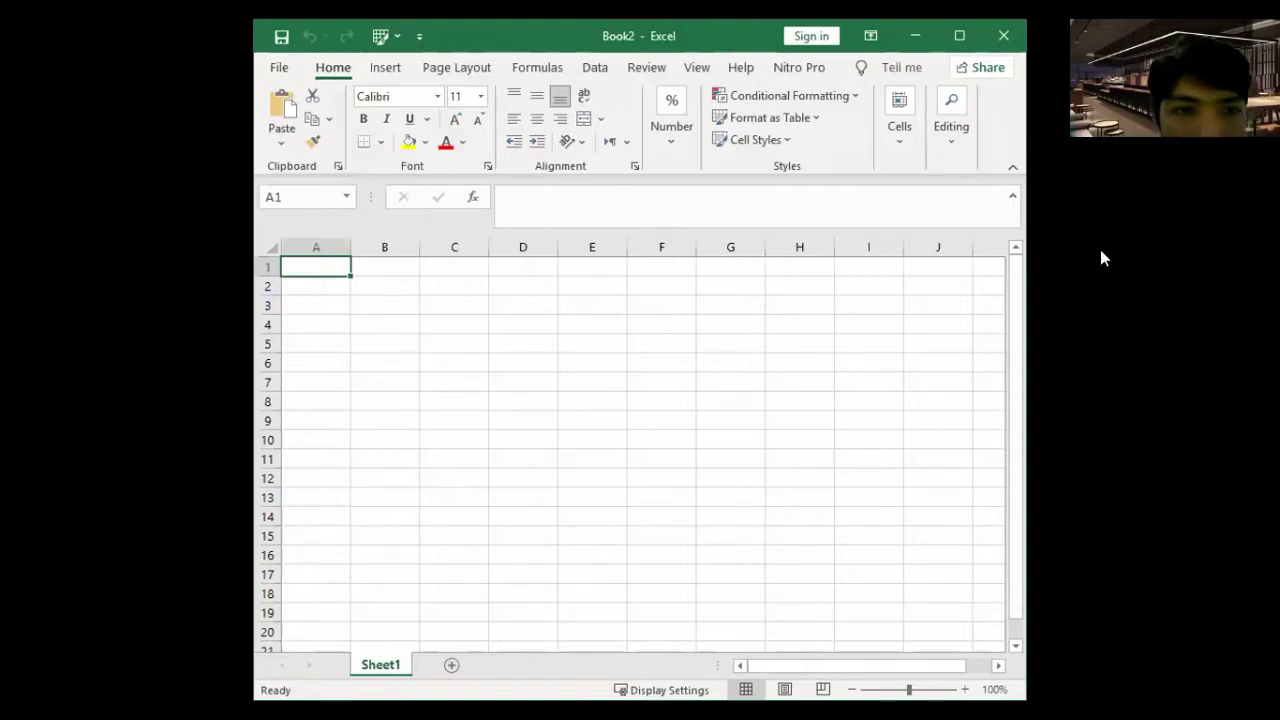
{"action": "left_click_drag", "start_coordinate": [1026, 249], "coordinate": [1108, 249]}
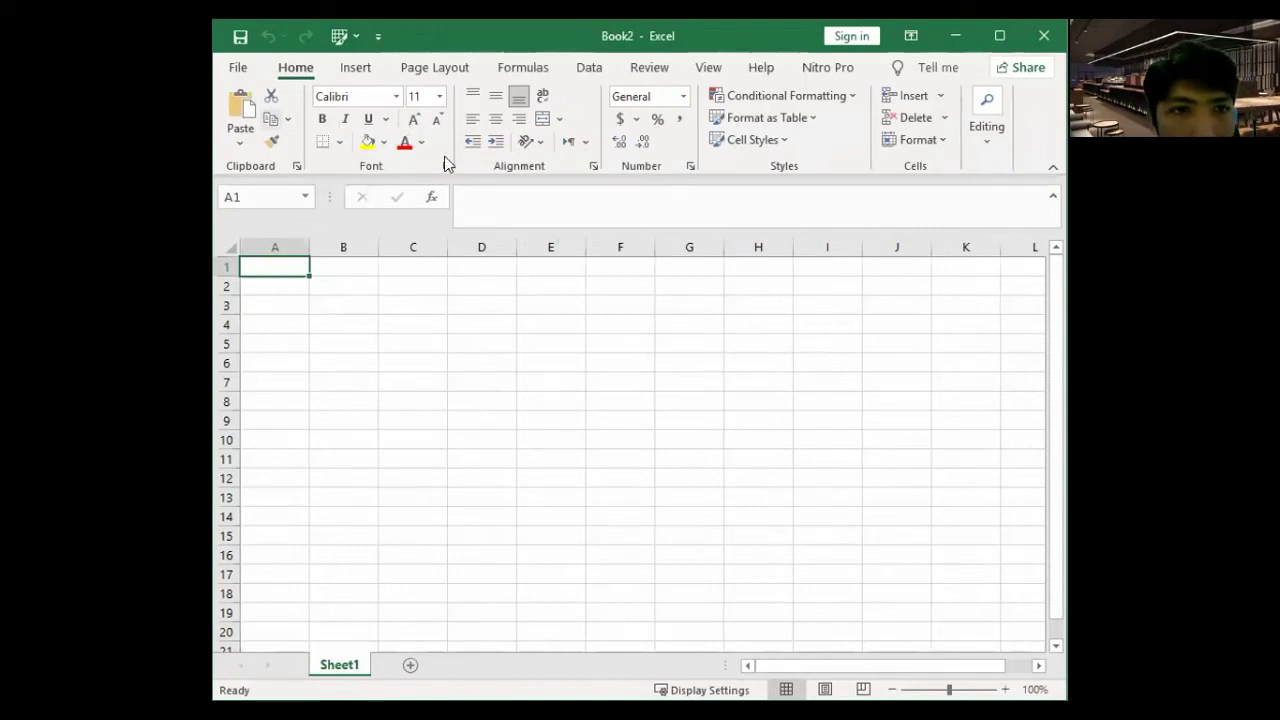
{"action": "left_click", "coordinate": [397, 103]}
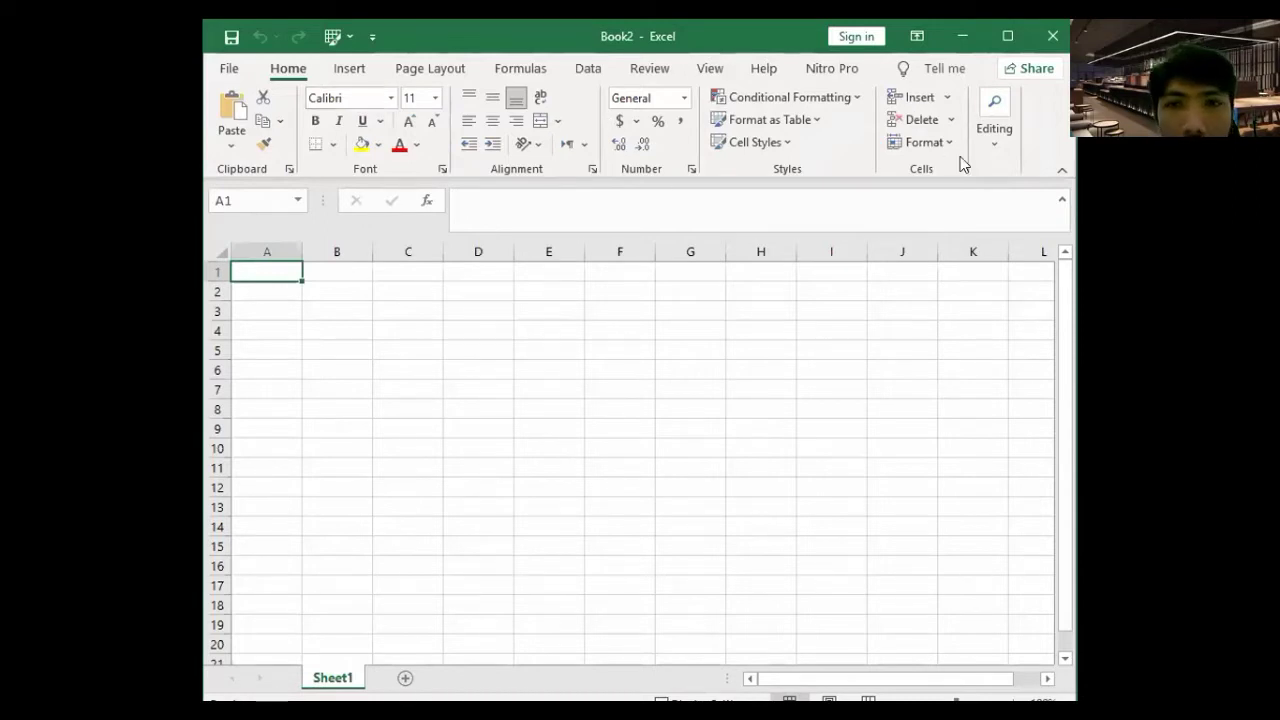
- Enter the headers Nama in A1 and Nim in B1
{"action": "left_click", "coordinate": [334, 271]}
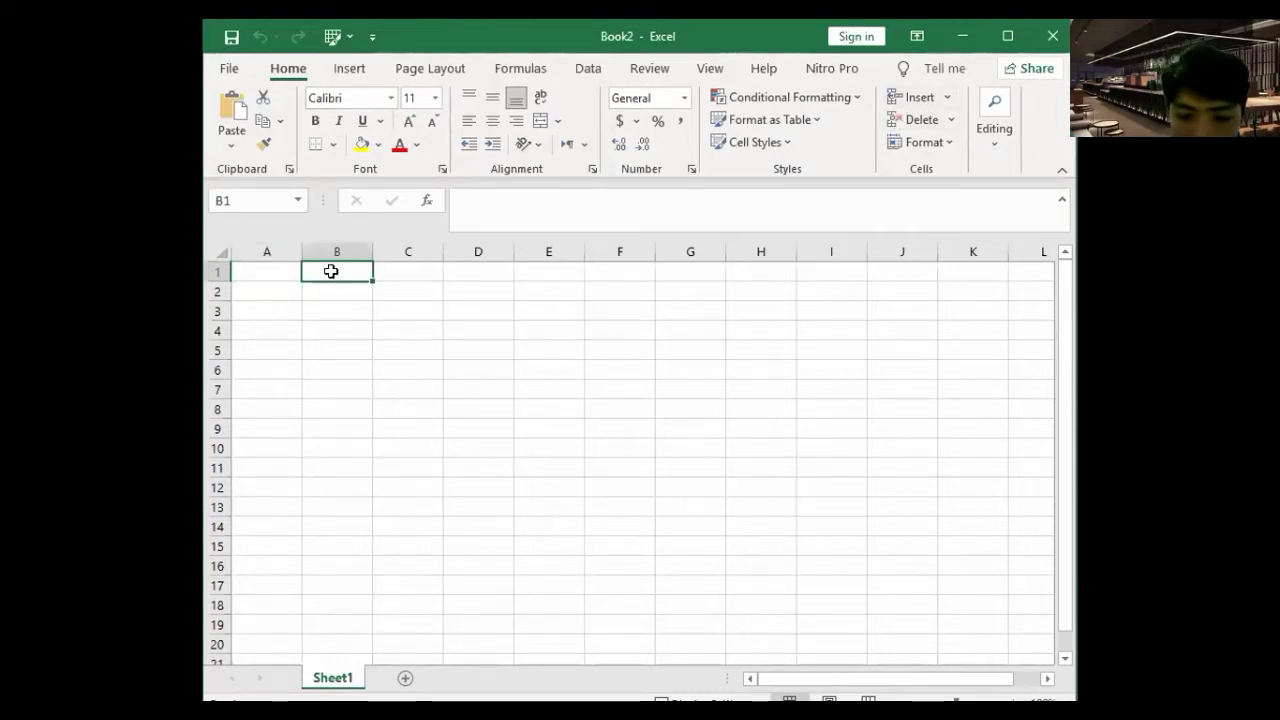
{"action": "key", "text": "Left"}
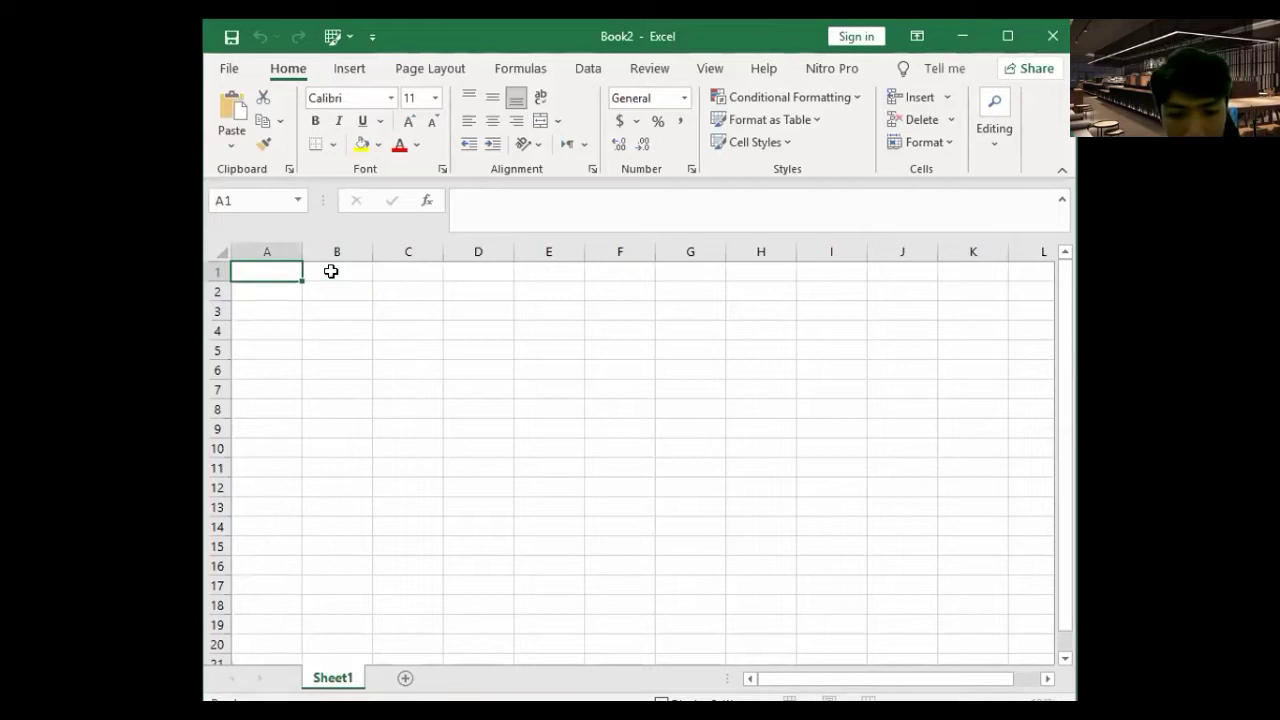
{"action": "type", "text": "Nam"}
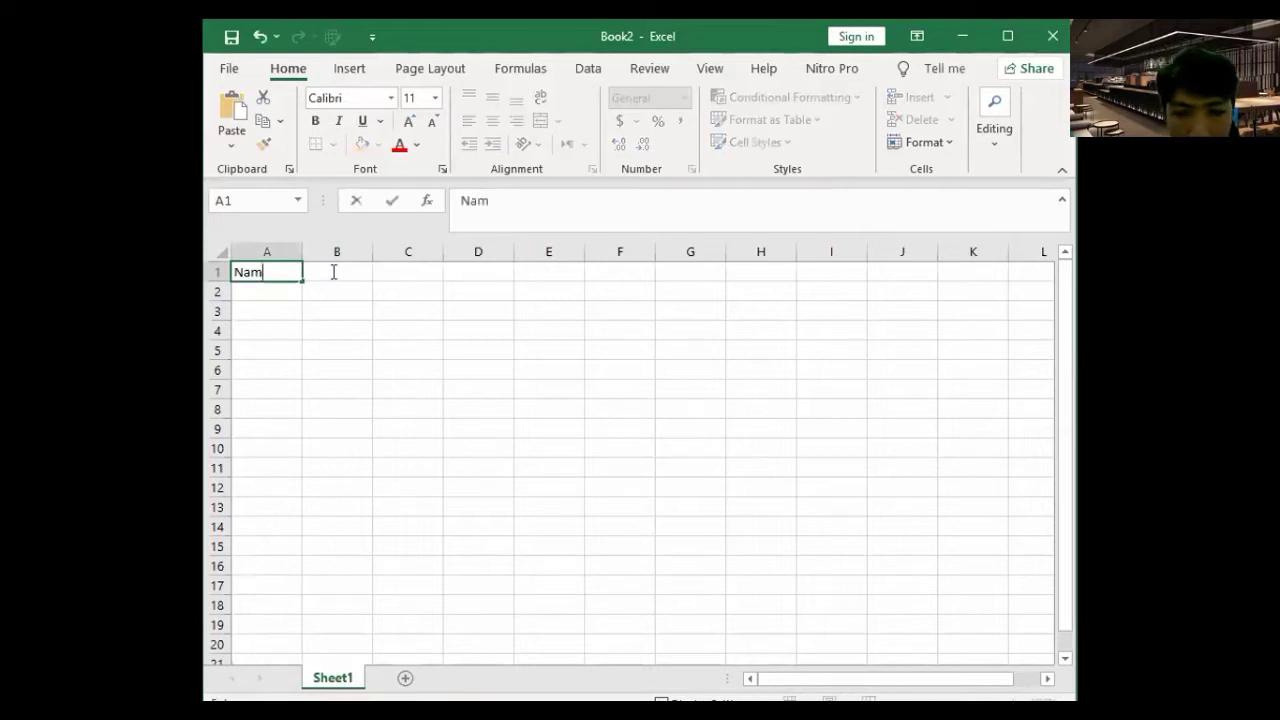
{"action": "type", "text": "a"}
{"action": "key", "text": "Right"}
{"action": "type", "text": "Nim"}
{"action": "key", "text": "Return"}
- Insert a new column at B, then undo the insertion
{"action": "left_click", "coordinate": [337, 251]}
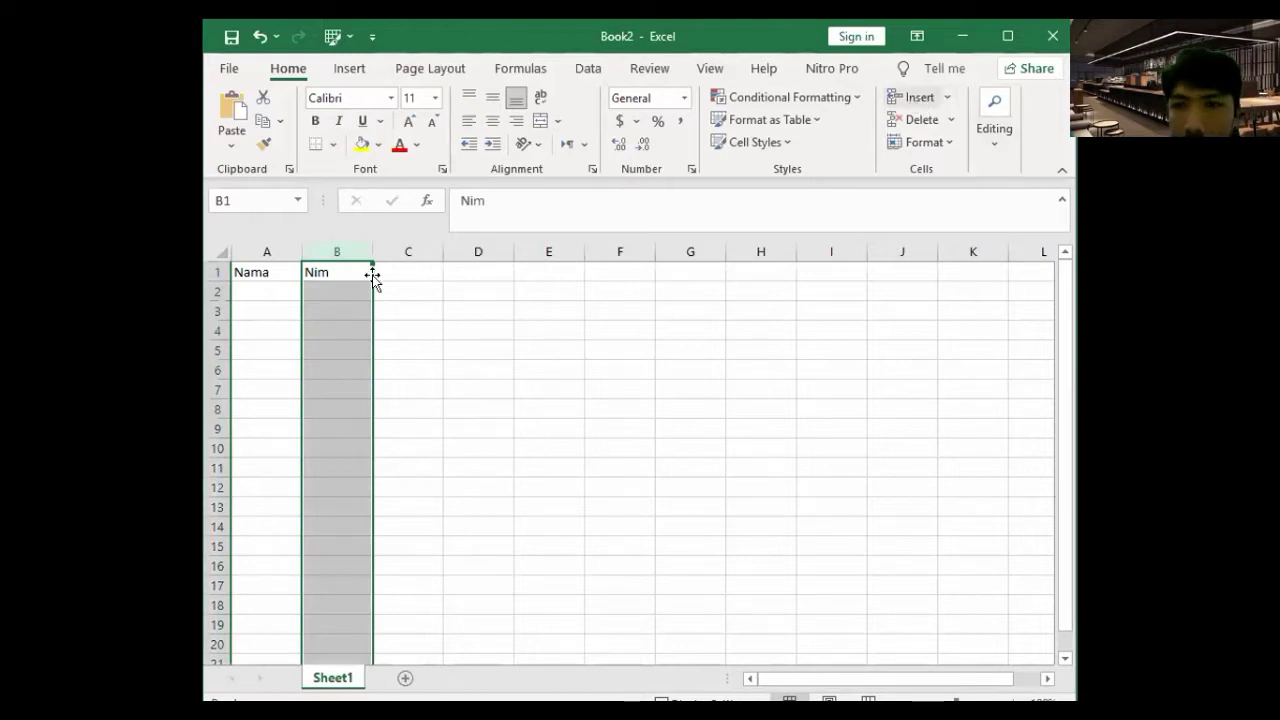
{"action": "key", "text": "ctrl+shift+plus"}
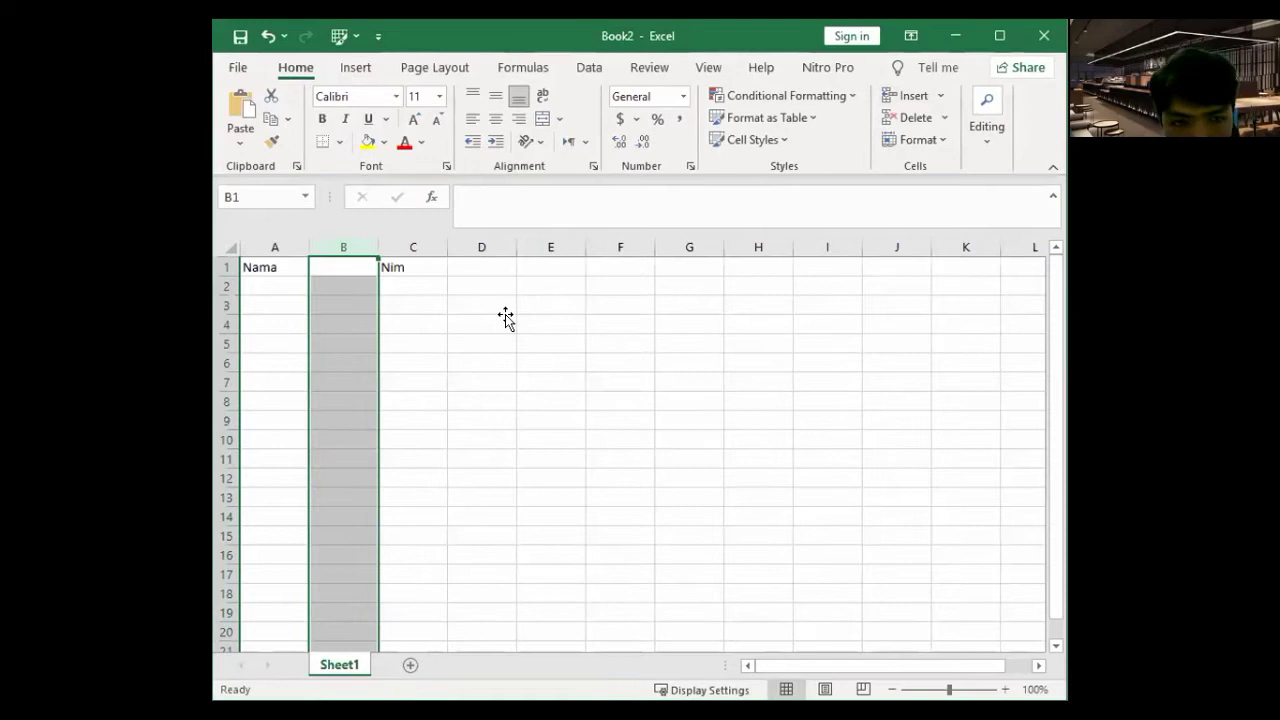
{"action": "key", "text": "ctrl+z"}
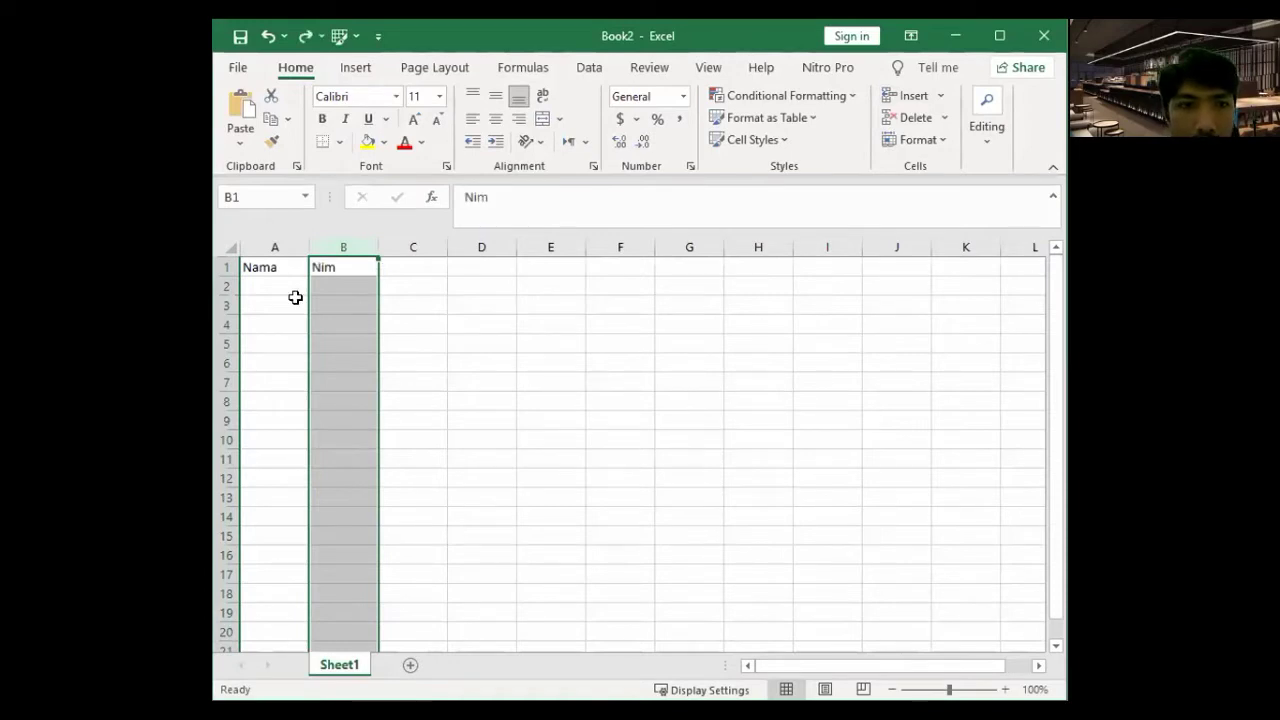
- Select various cells and the A1:E1 range extended to row 17, ending on cell A2
{"action": "left_click", "coordinate": [275, 273]}
{"action": "left_click", "coordinate": [276, 281]}
{"action": "left_click", "coordinate": [352, 287]}
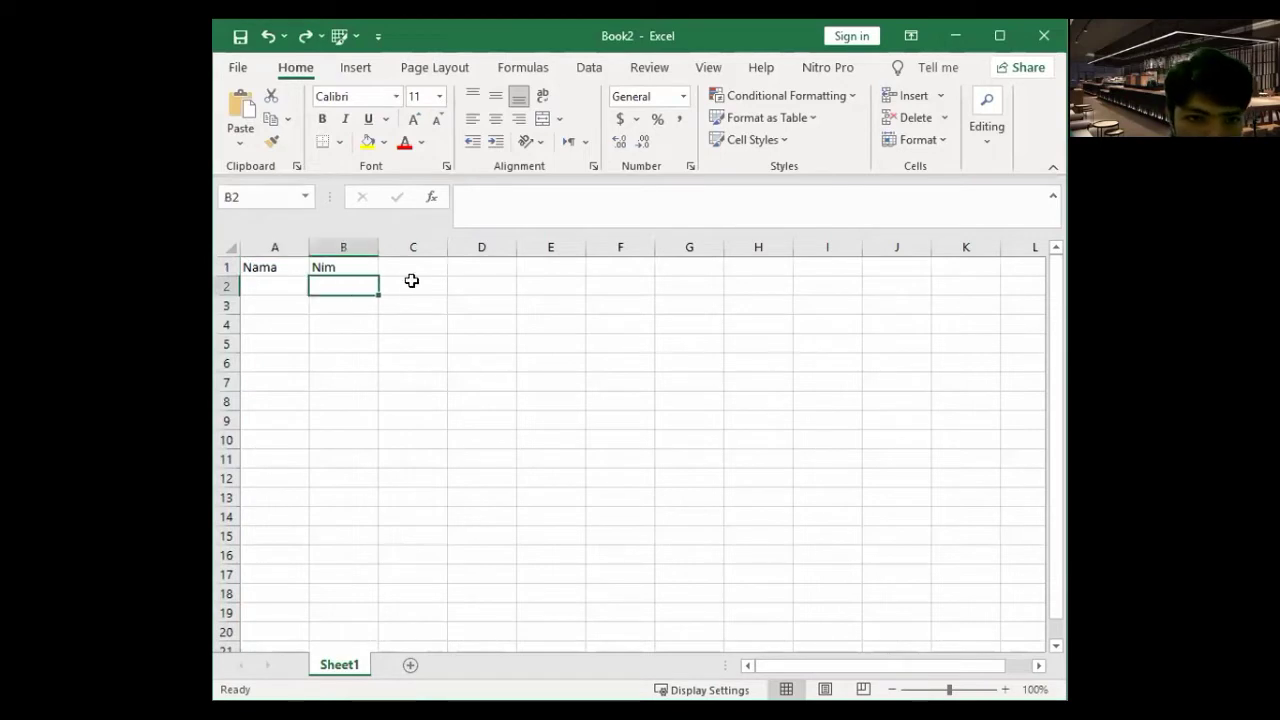
{"action": "left_click", "coordinate": [466, 286]}
{"action": "key", "text": "Right"}
{"action": "left_click_drag", "start_coordinate": [272, 273], "coordinate": [531, 262]}
{"action": "left_click_drag", "start_coordinate": [567, 578], "coordinate": [568, 577]}
{"action": "left_click", "coordinate": [620, 497]}
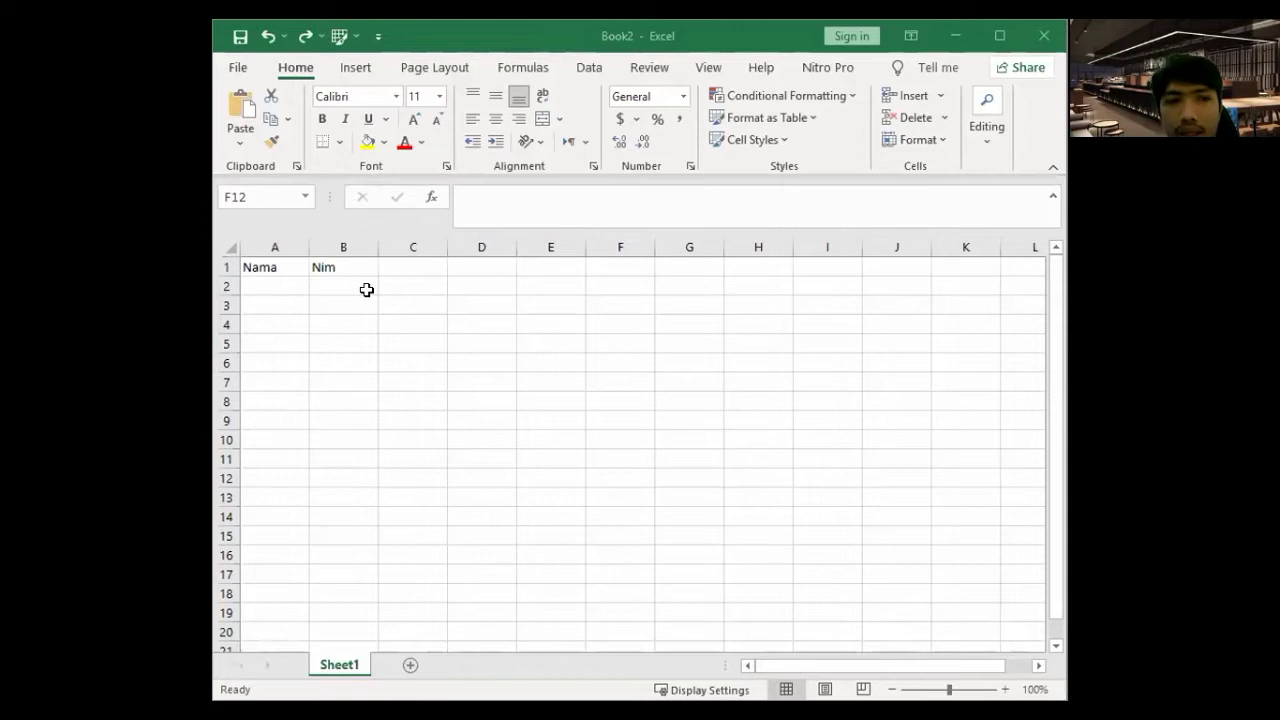
{"action": "left_click", "coordinate": [293, 292]}
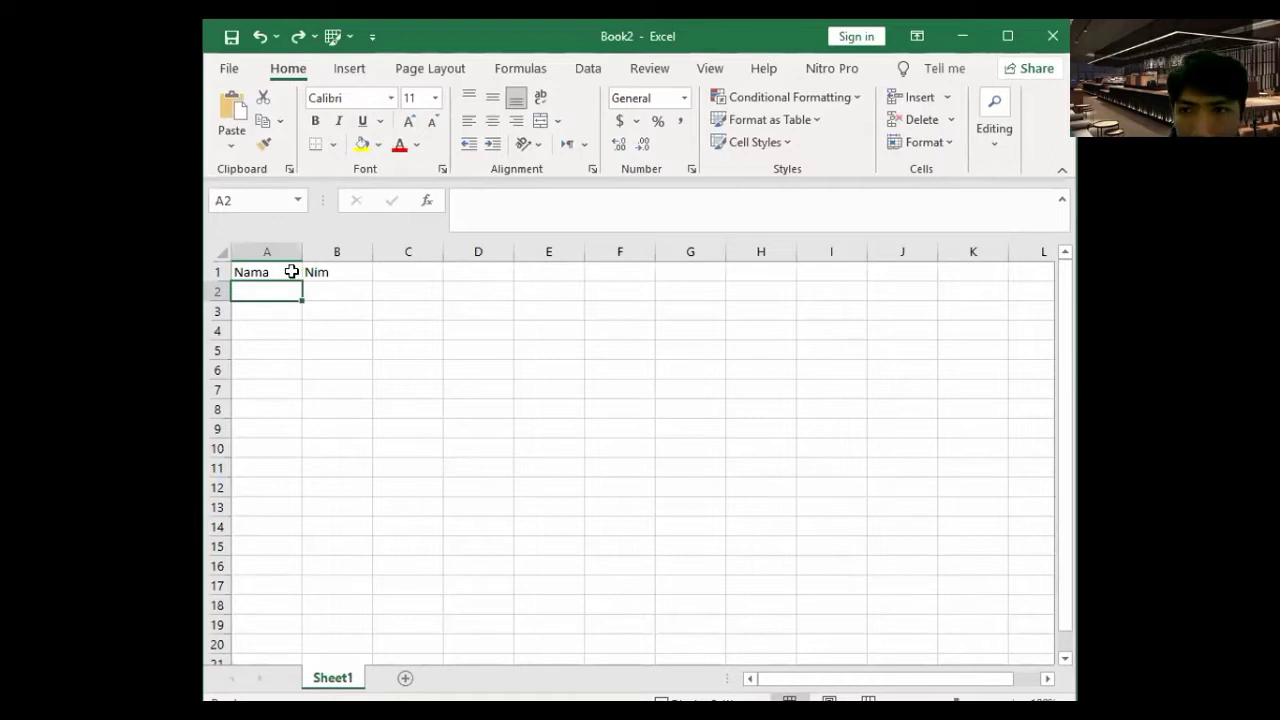
{"action": "left_click", "coordinate": [291, 271]}
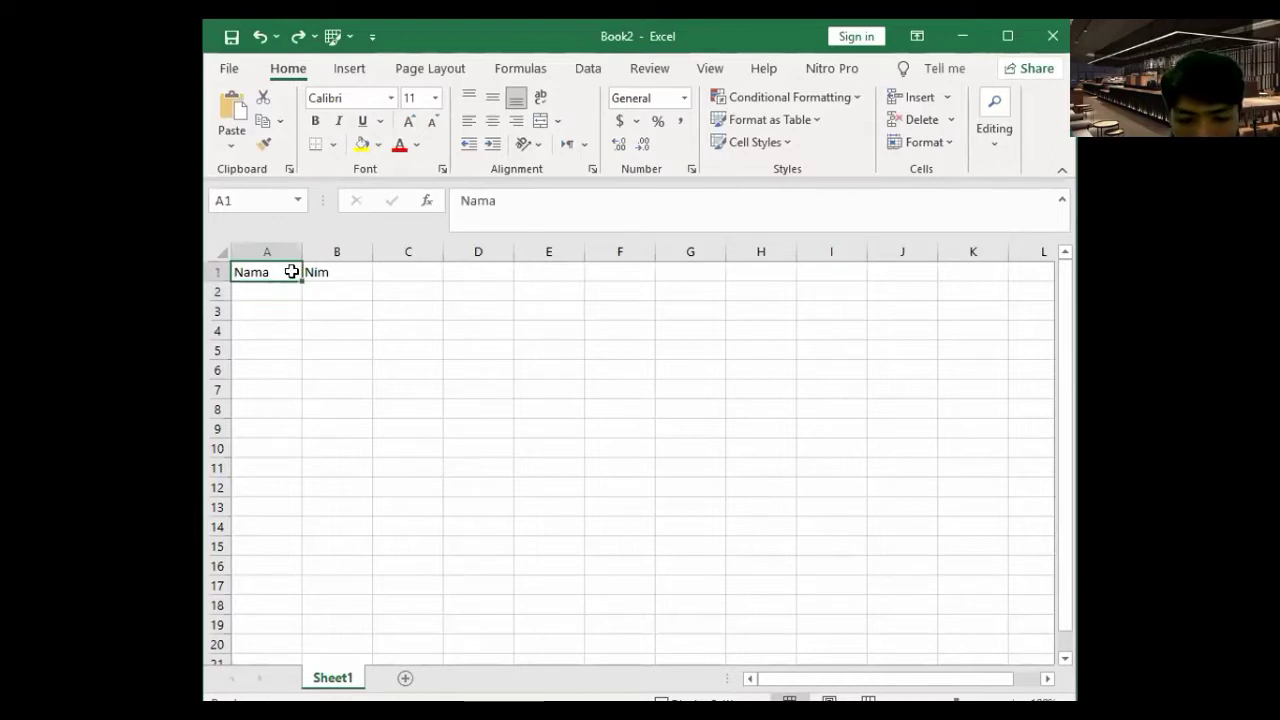
{"action": "type", "text": "Kua"}
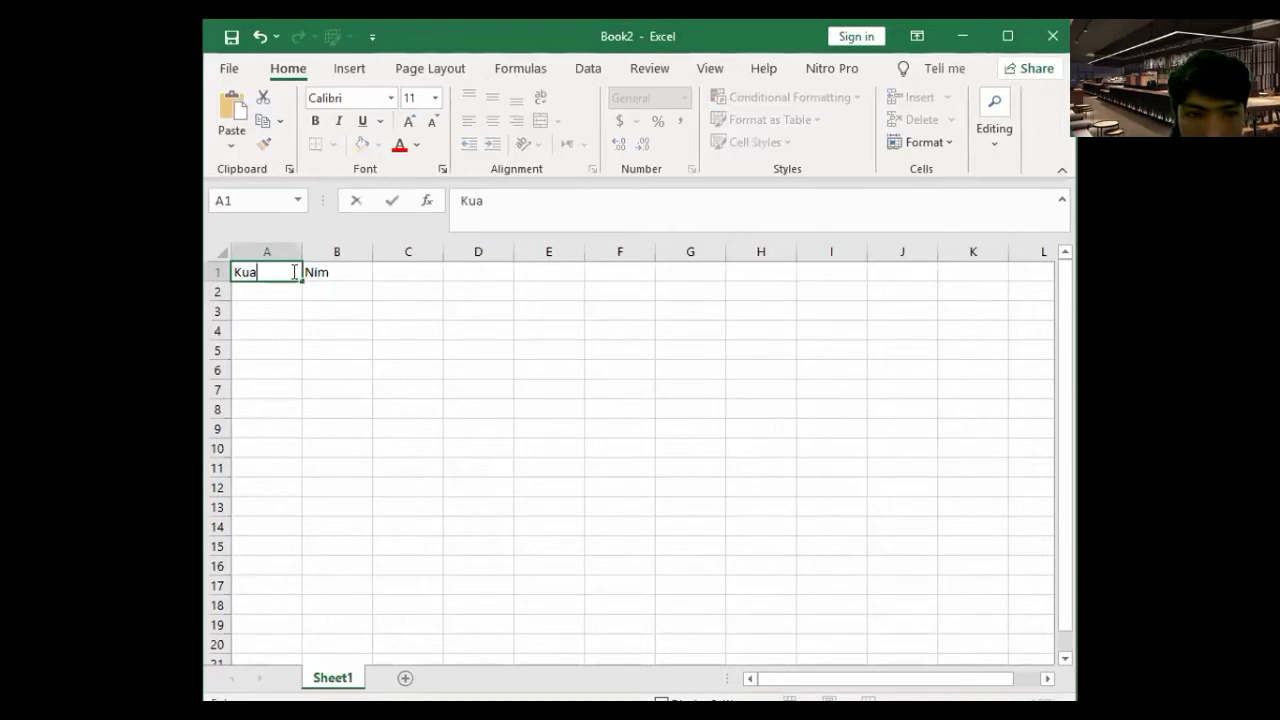
{"action": "type", "text": "nti"}
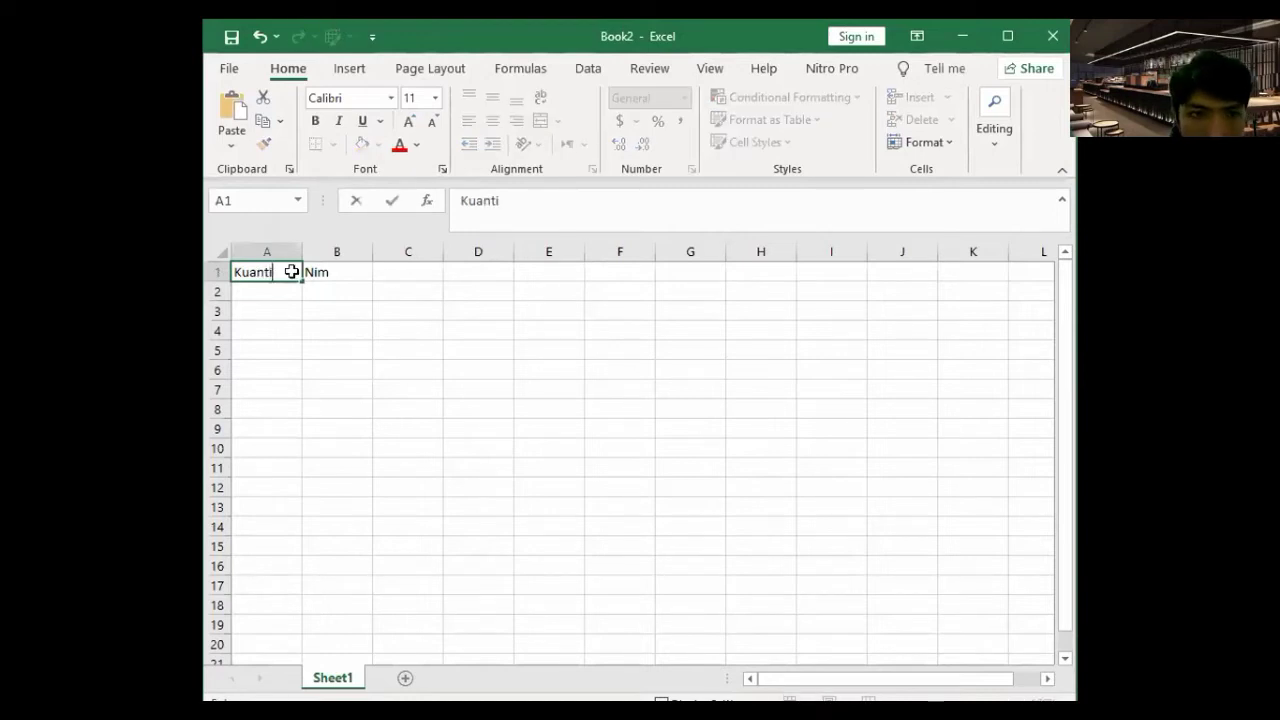
{"action": "type", "text": "ta"}
{"action": "key", "text": "Tab"}
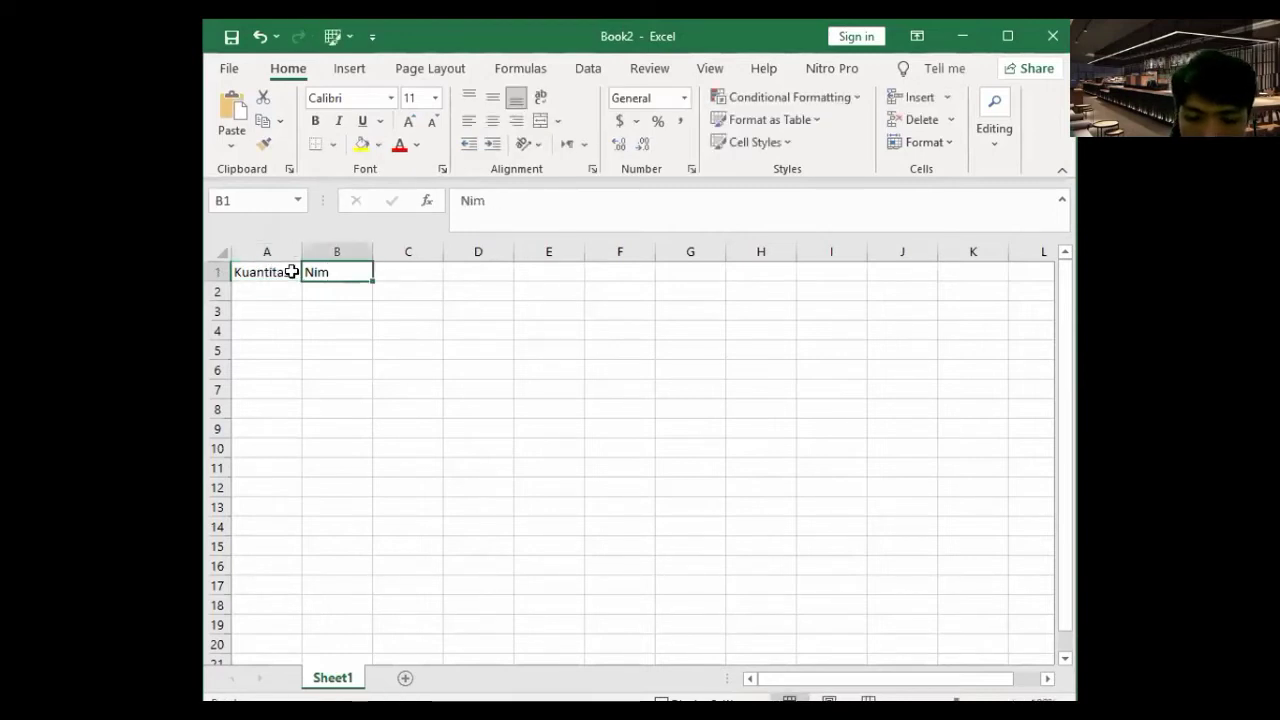
{"action": "type", "text": "Harg"}
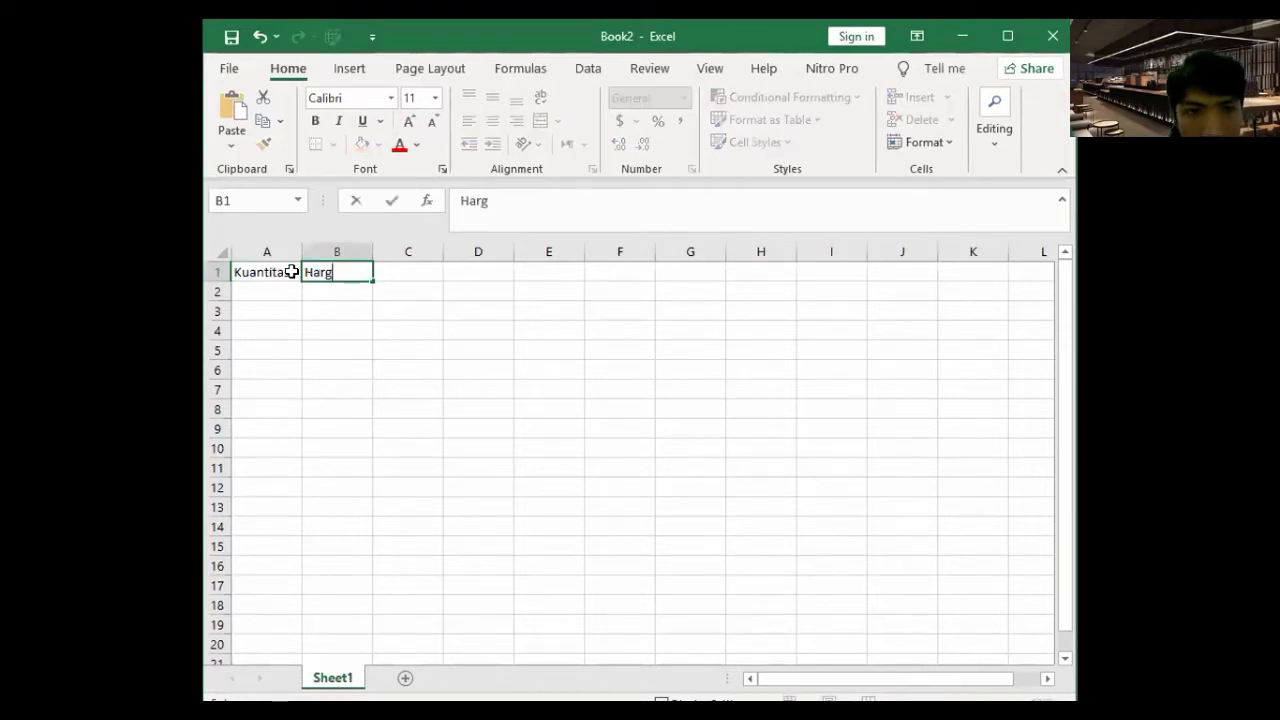
{"action": "type", "text": "a"}
{"action": "key", "text": "Tab"}
{"action": "key", "text": "Tab"}
{"action": "key", "text": "Left"}
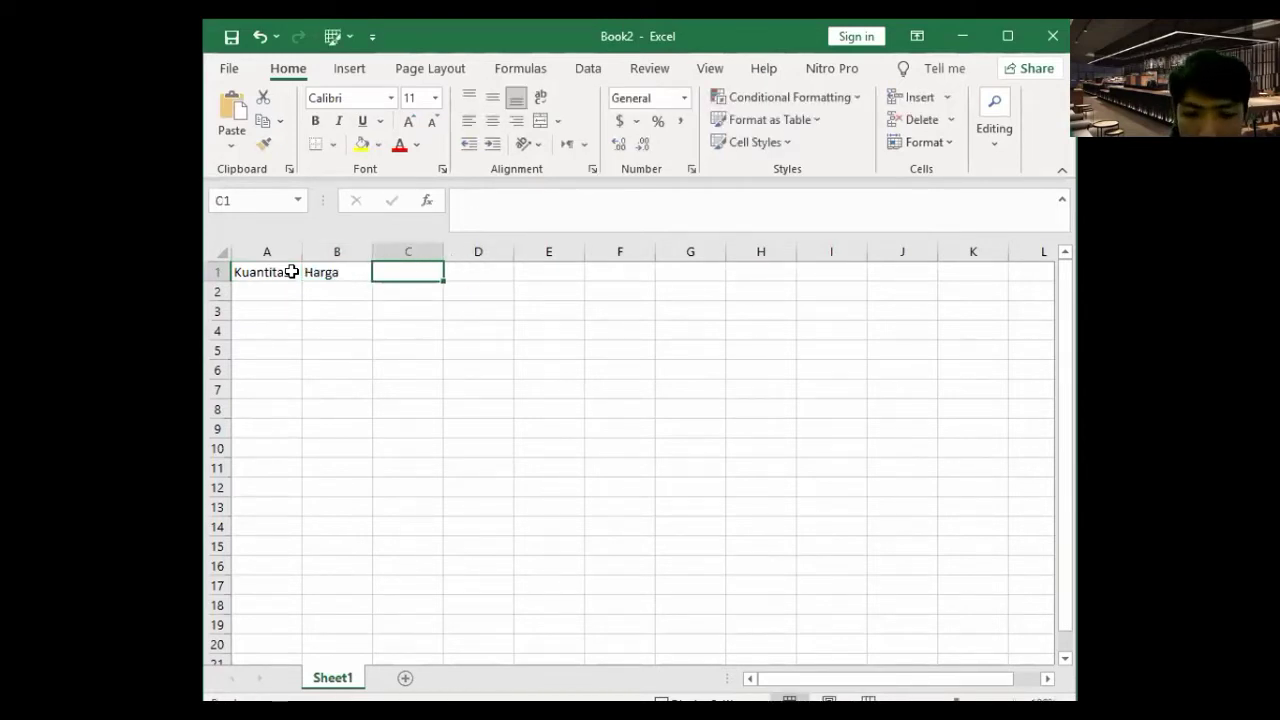
{"action": "type", "text": "Pener"}
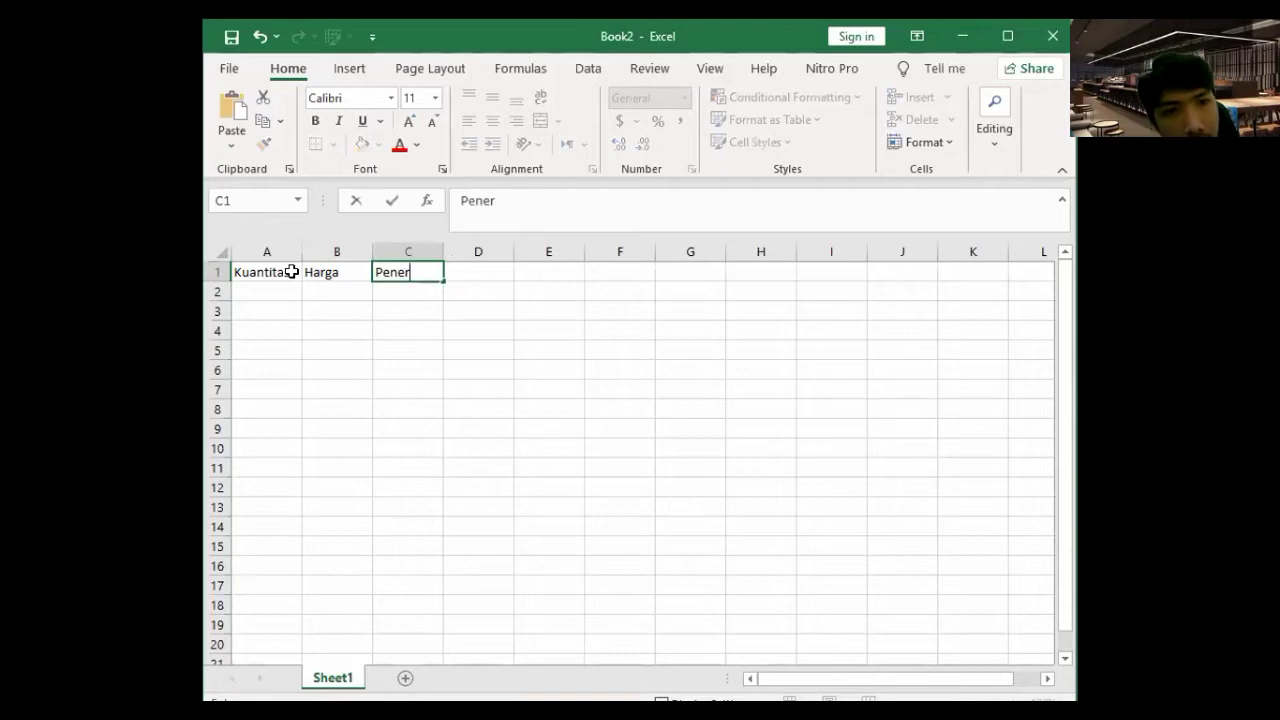
{"action": "type", "text": "imaan"}
{"action": "key", "text": "Return"}
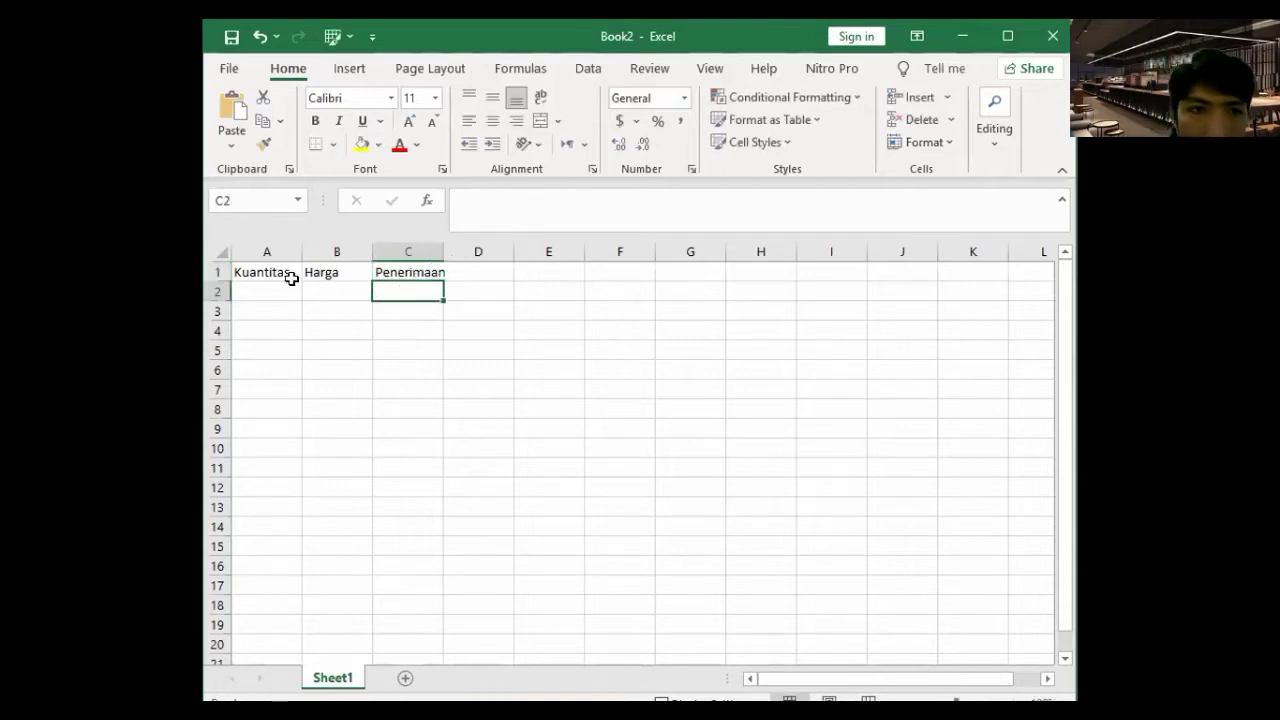
{"action": "left_click", "coordinate": [285, 288]}
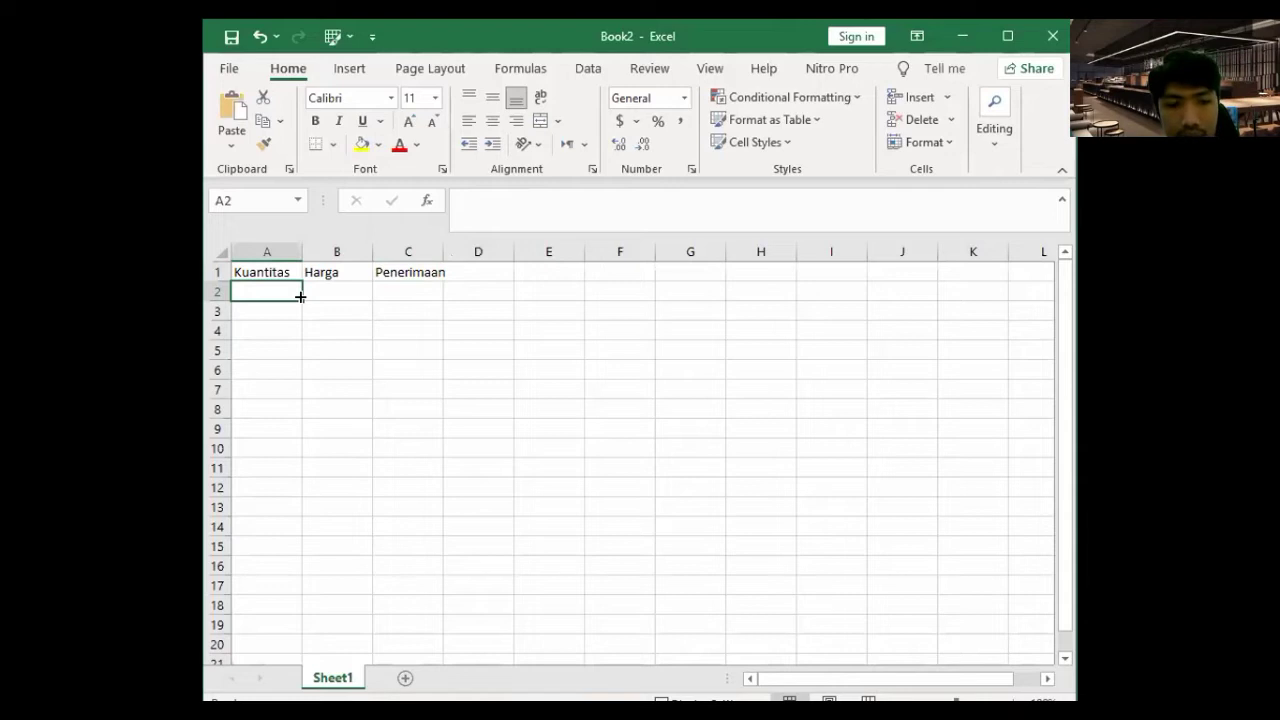
- Finish the Kuantitas entries and fill them down to A14 as a series 2 to 14
{"action": "type", "text": "2"}
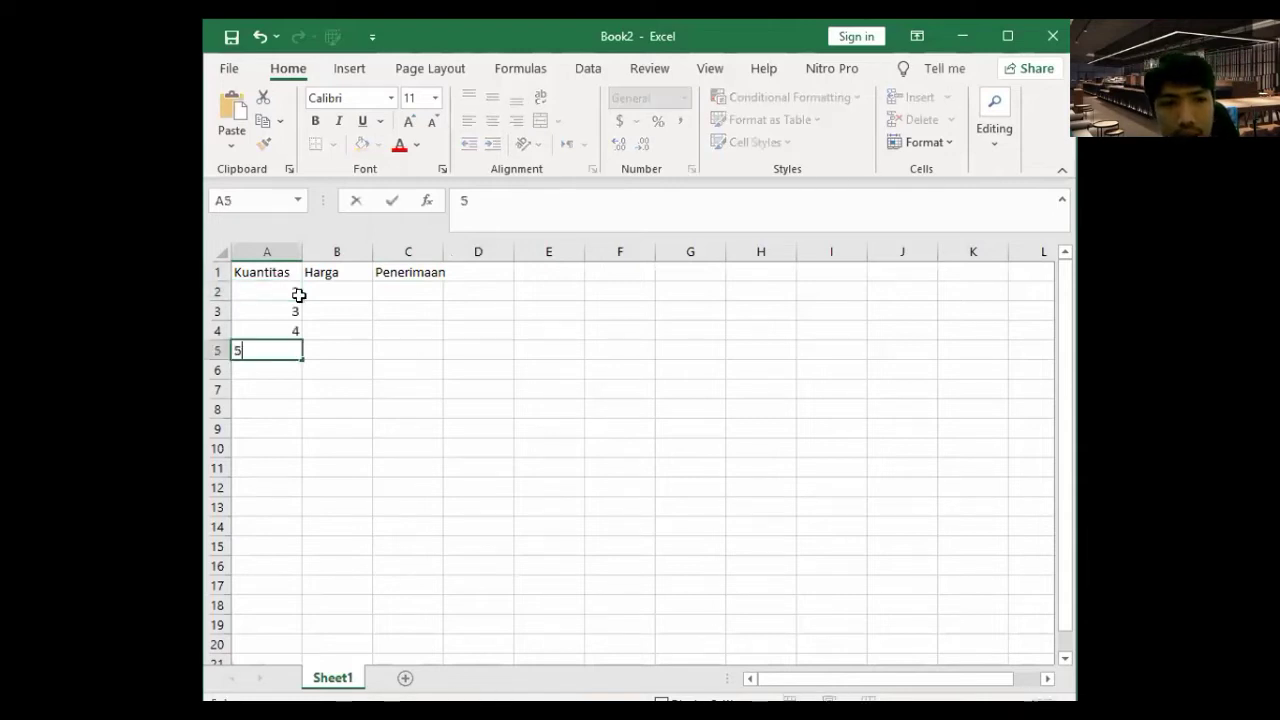
{"action": "key", "text": "Return"}
{"action": "left_click", "coordinate": [288, 350]}
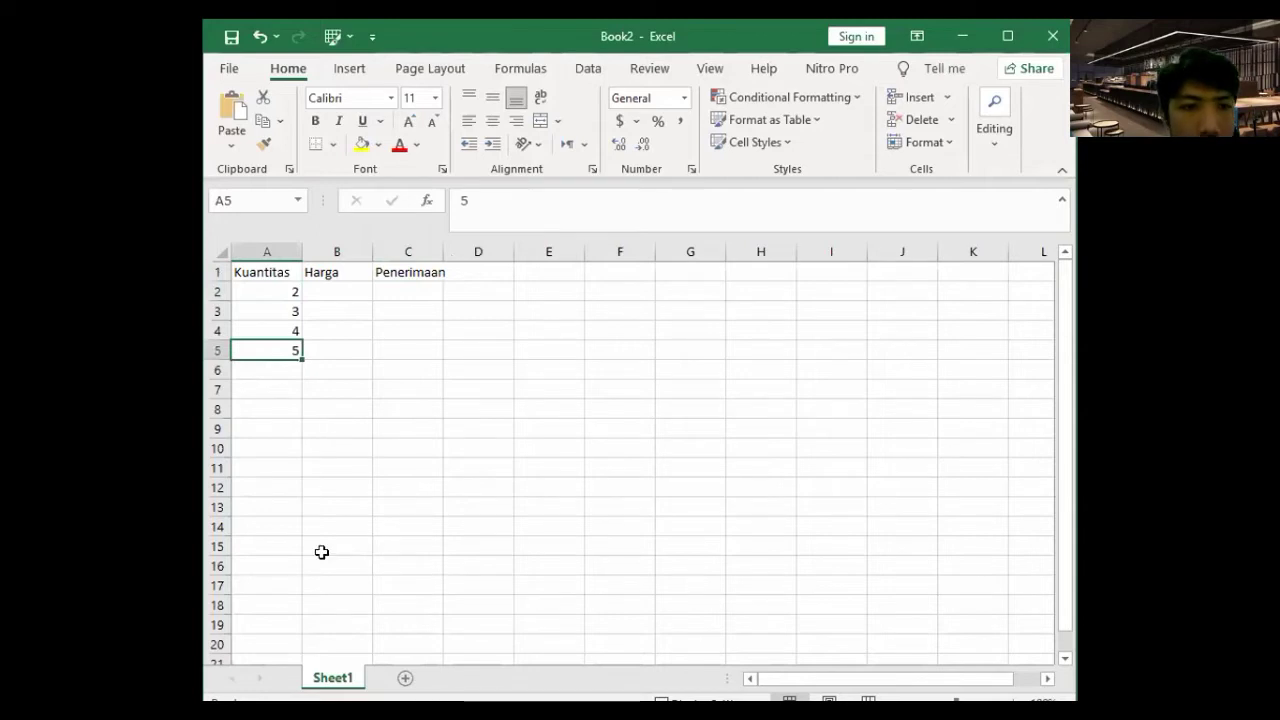
{"action": "left_click_drag", "start_coordinate": [302, 359], "coordinate": [318, 552]}
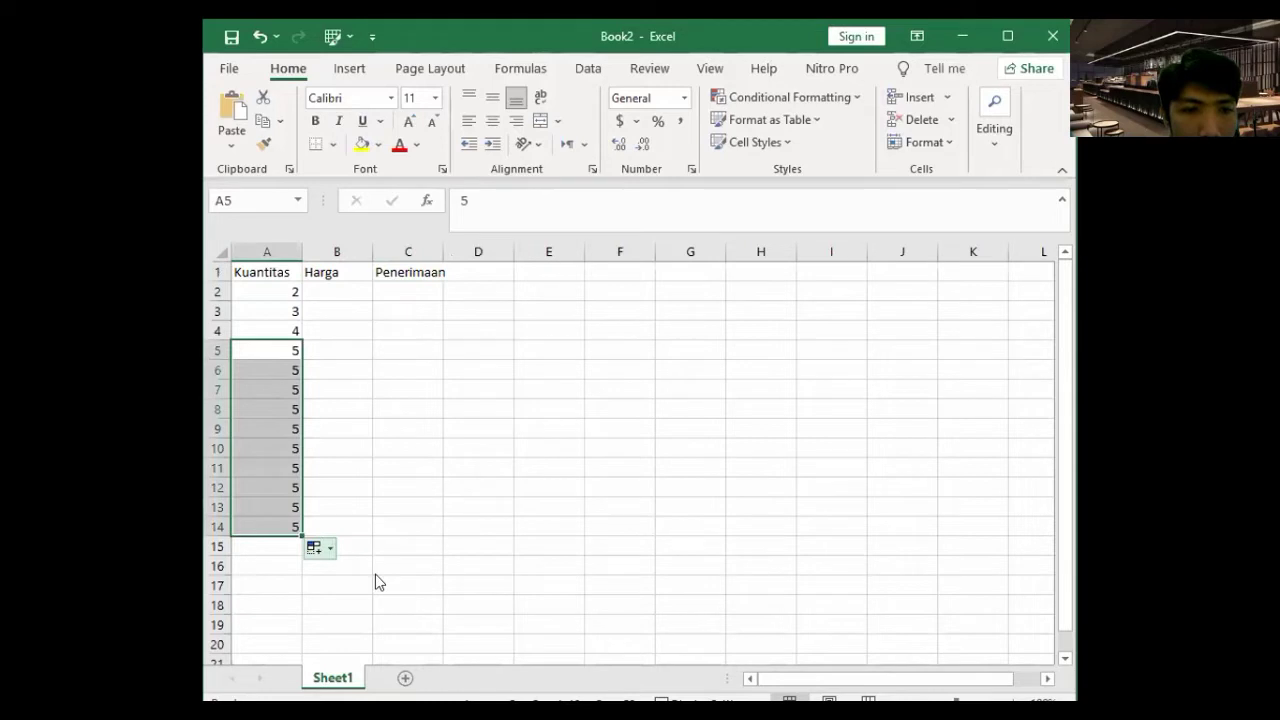
{"action": "left_click", "coordinate": [319, 547]}
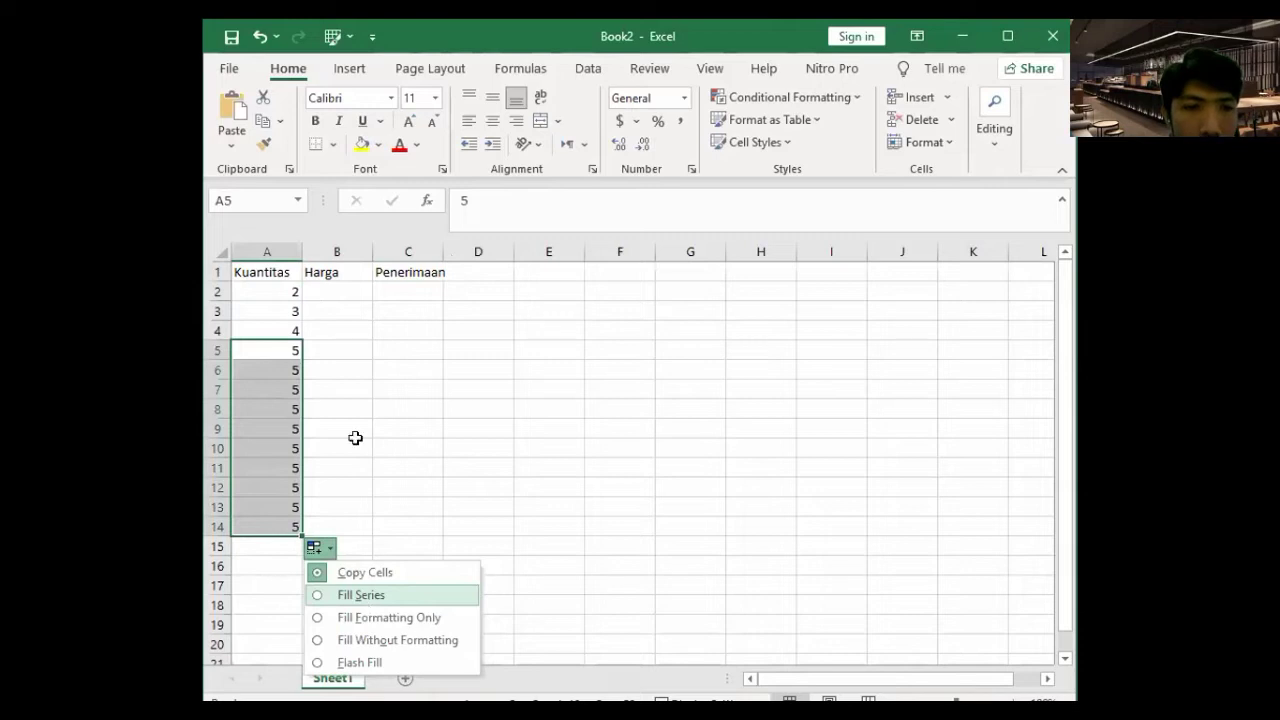
{"action": "left_click", "coordinate": [297, 295]}
- Enter the Harga 20000 in B2 and copy it down to B14
{"action": "left_click", "coordinate": [337, 287]}
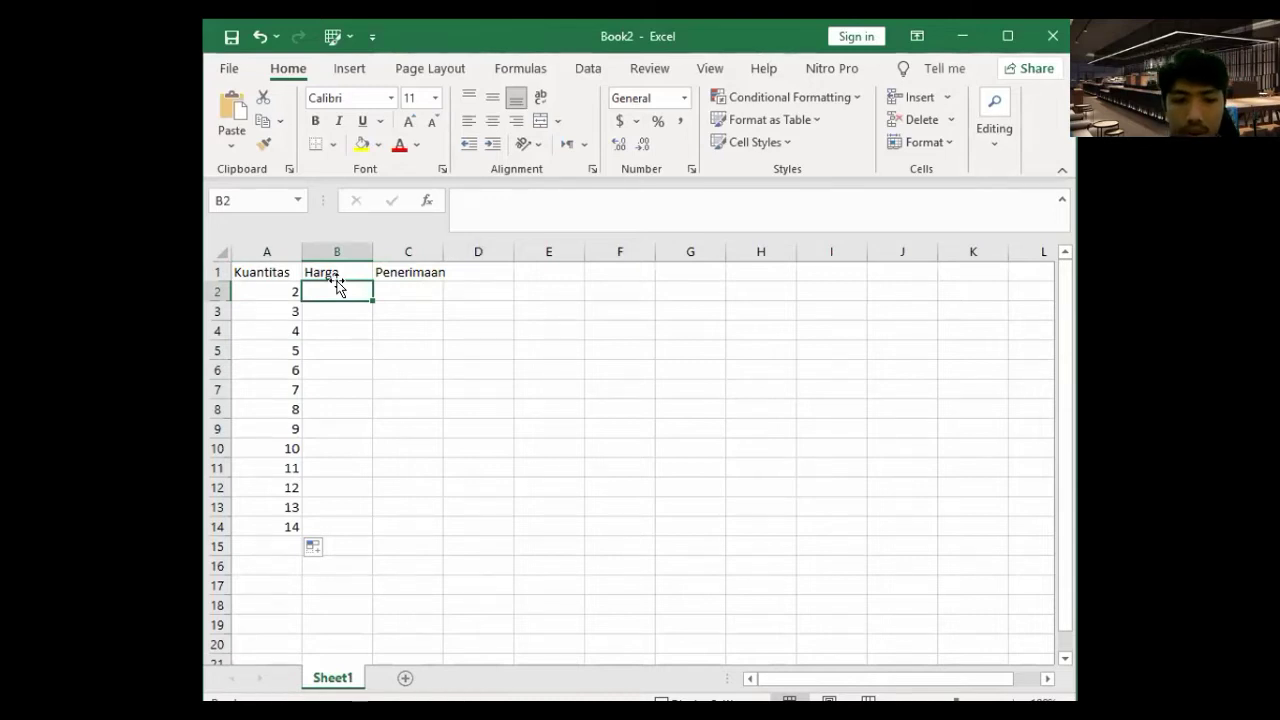
{"action": "type", "text": "20000"}
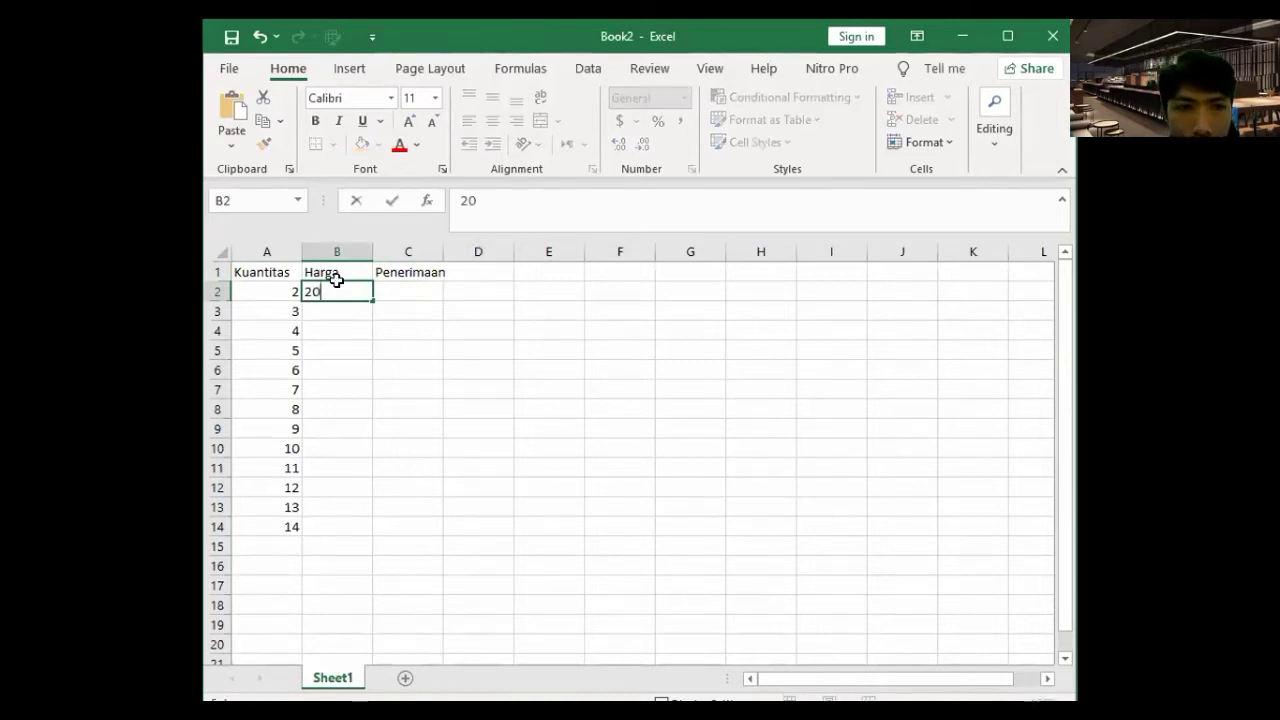
{"action": "key", "text": "ctrl+Return"}
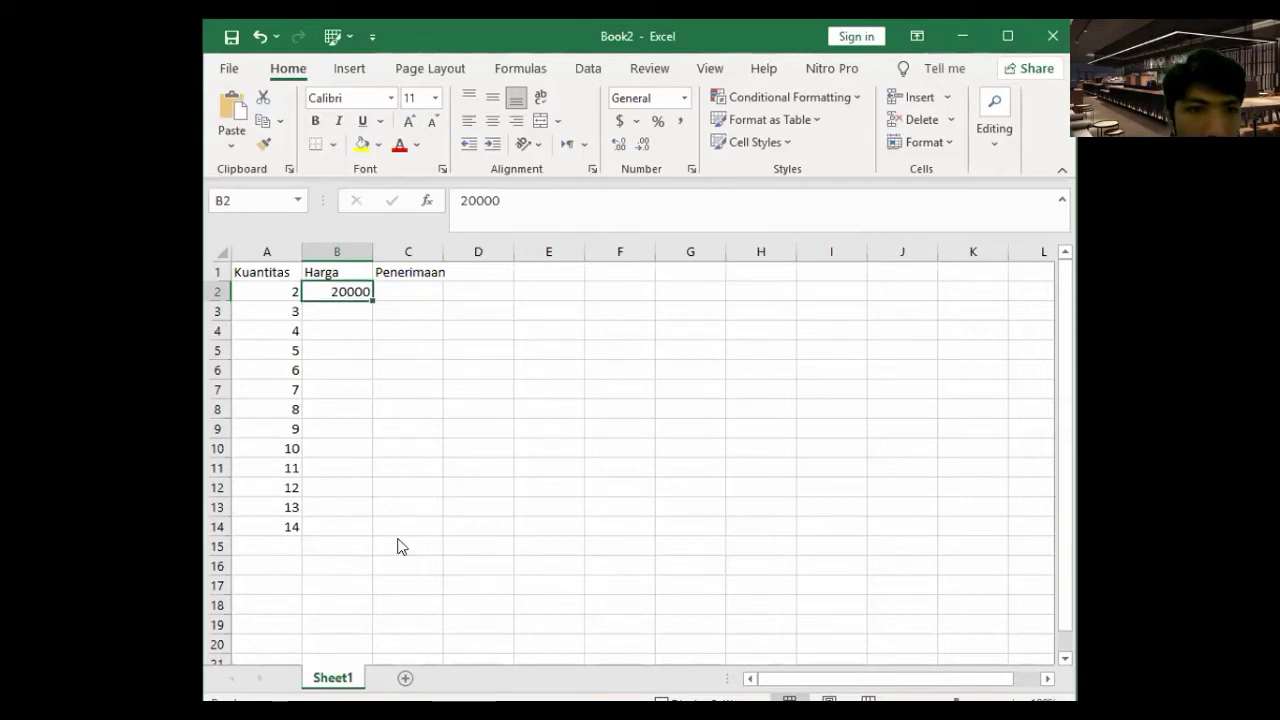
{"action": "left_click", "coordinate": [408, 305]}
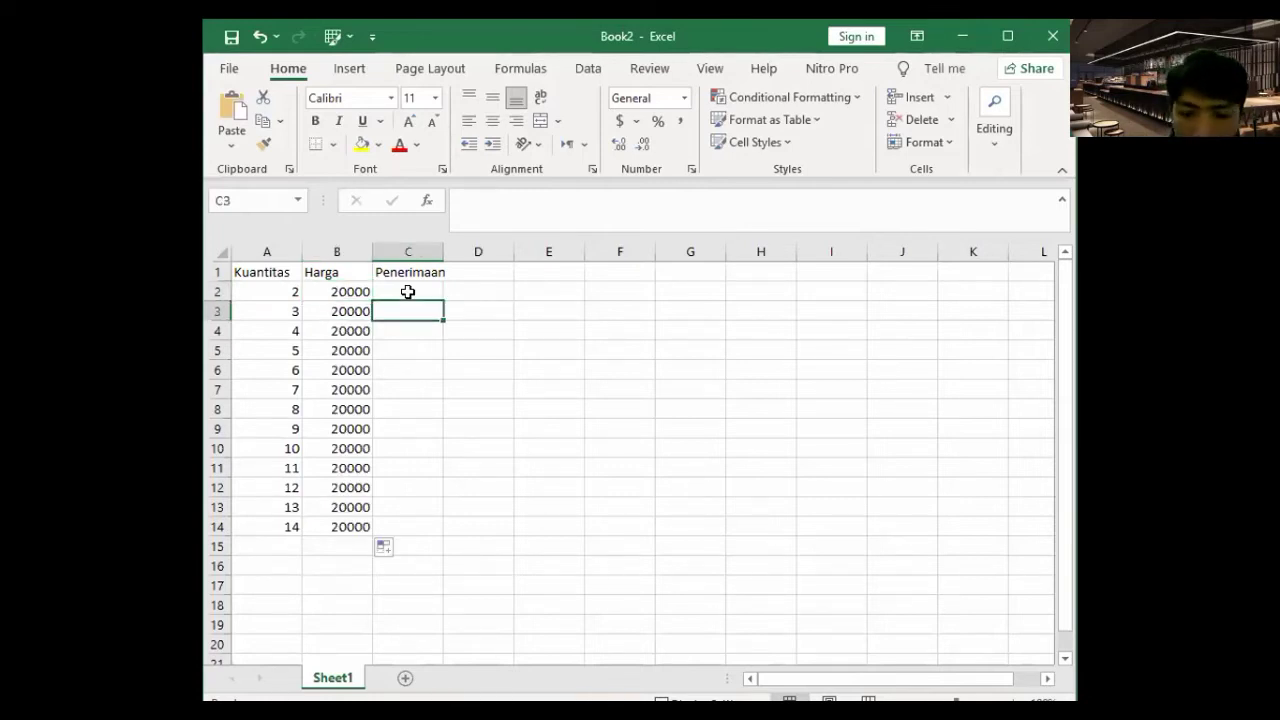
{"action": "left_click", "coordinate": [408, 291]}
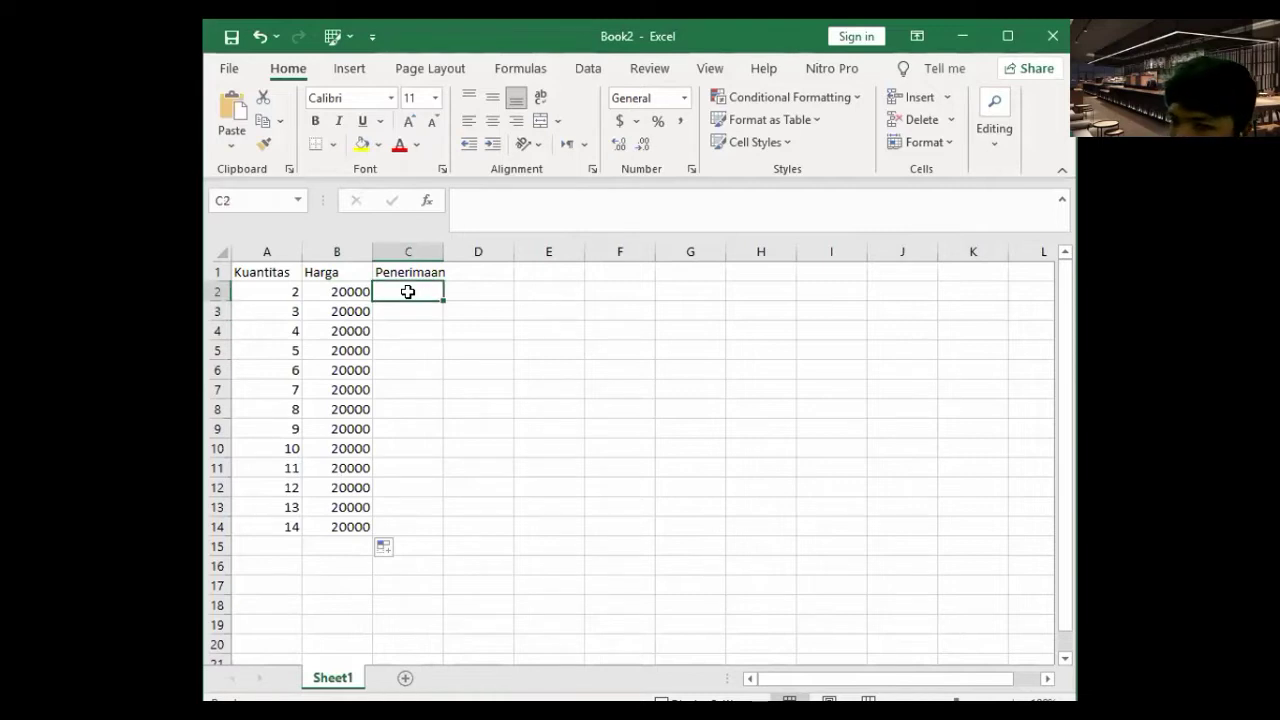
- Enter =A2+B2 in C2, correct it to =A2*B2, and fill it down column C
{"action": "double_click", "coordinate": [410, 291]}
{"action": "type", "text": "="}
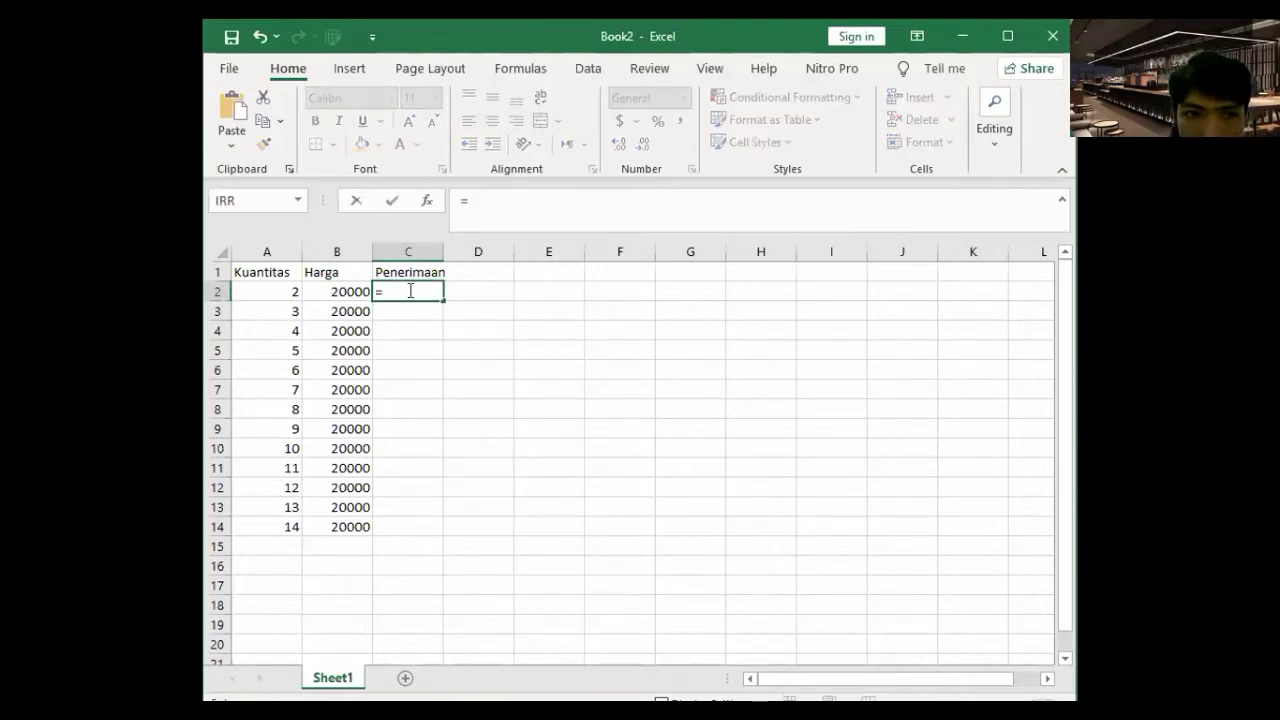
{"action": "left_click", "coordinate": [250, 291]}
{"action": "type", "text": "+"}
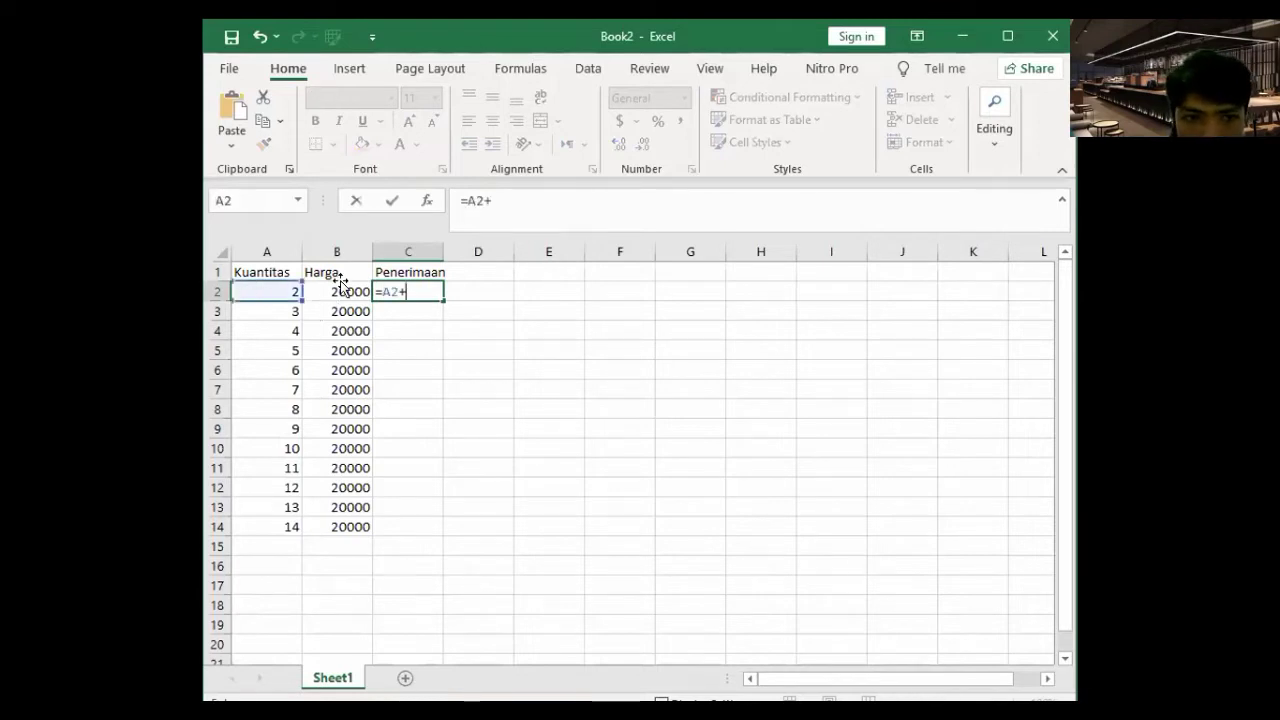
{"action": "left_click", "coordinate": [338, 290]}
{"action": "key", "text": "Return"}
{"action": "left_click", "coordinate": [440, 296]}
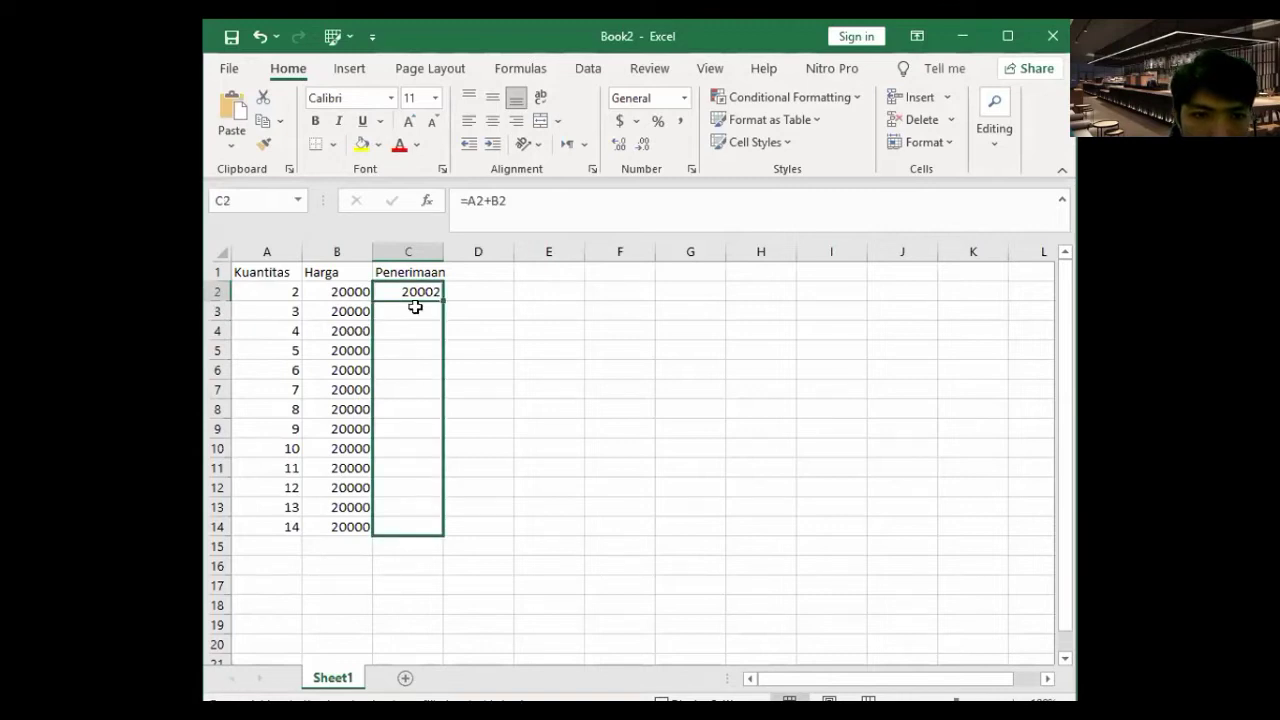
{"action": "left_click", "coordinate": [412, 297]}
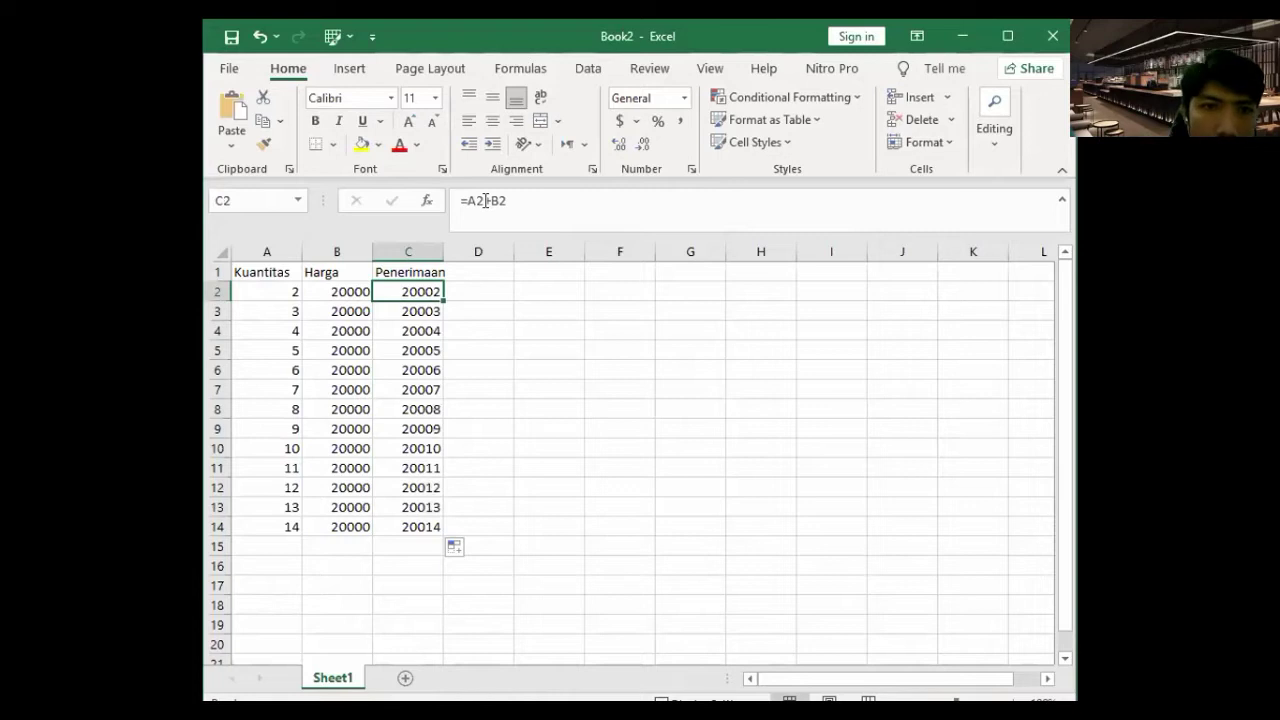
{"action": "left_click", "coordinate": [542, 194]}
{"action": "key", "text": "BackSpace"}
{"action": "key", "text": "BackSpace"}
{"action": "key", "text": "BackSpace"}
{"action": "type", "text": "*B2"}
{"action": "left_click_drag", "start_coordinate": [443, 300], "coordinate": [451, 533]}
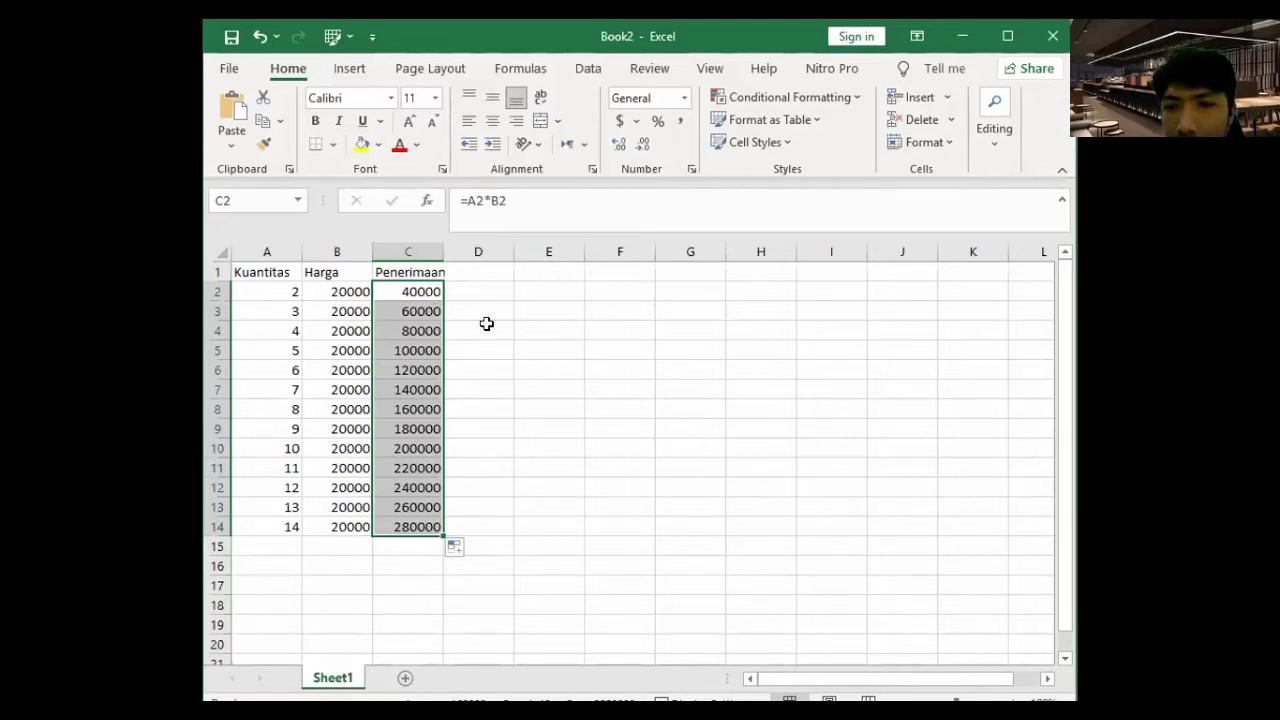
- Re-edit C2's operator back to =A2*B2 and refill the product down through C14
{"action": "left_click", "coordinate": [422, 296]}
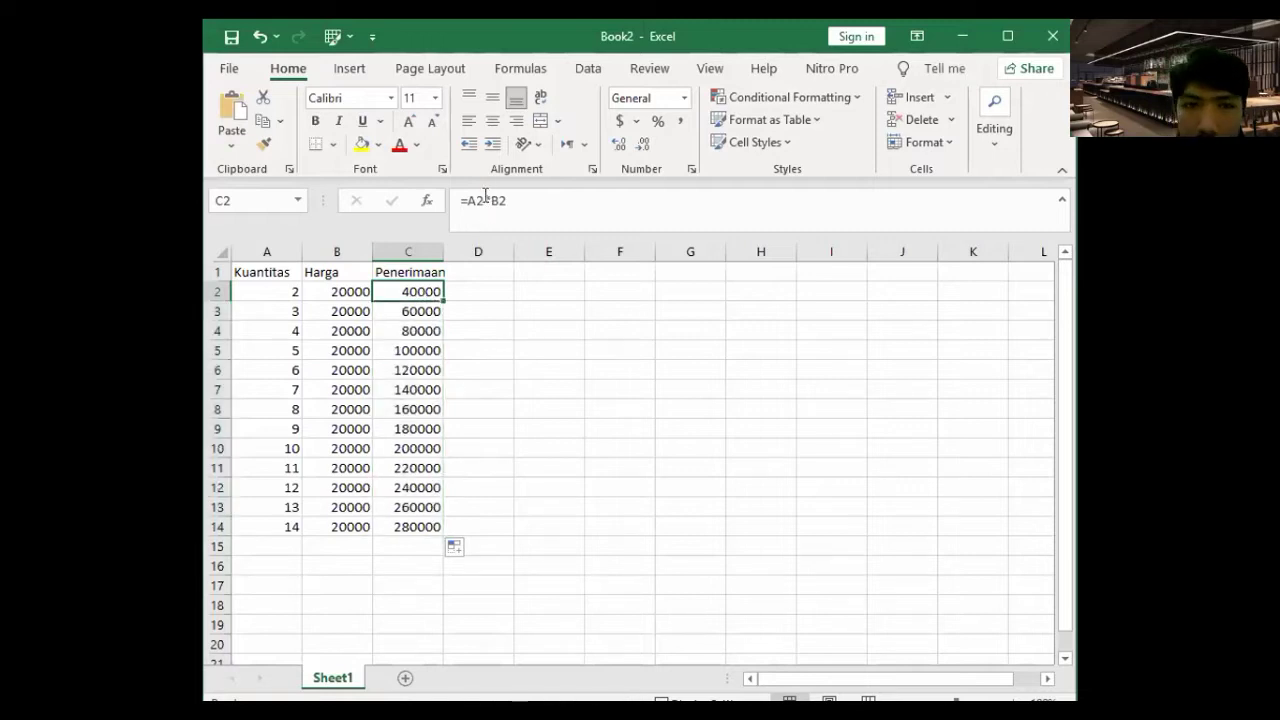
{"action": "left_click", "coordinate": [485, 198]}
{"action": "key", "text": "BackSpace"}
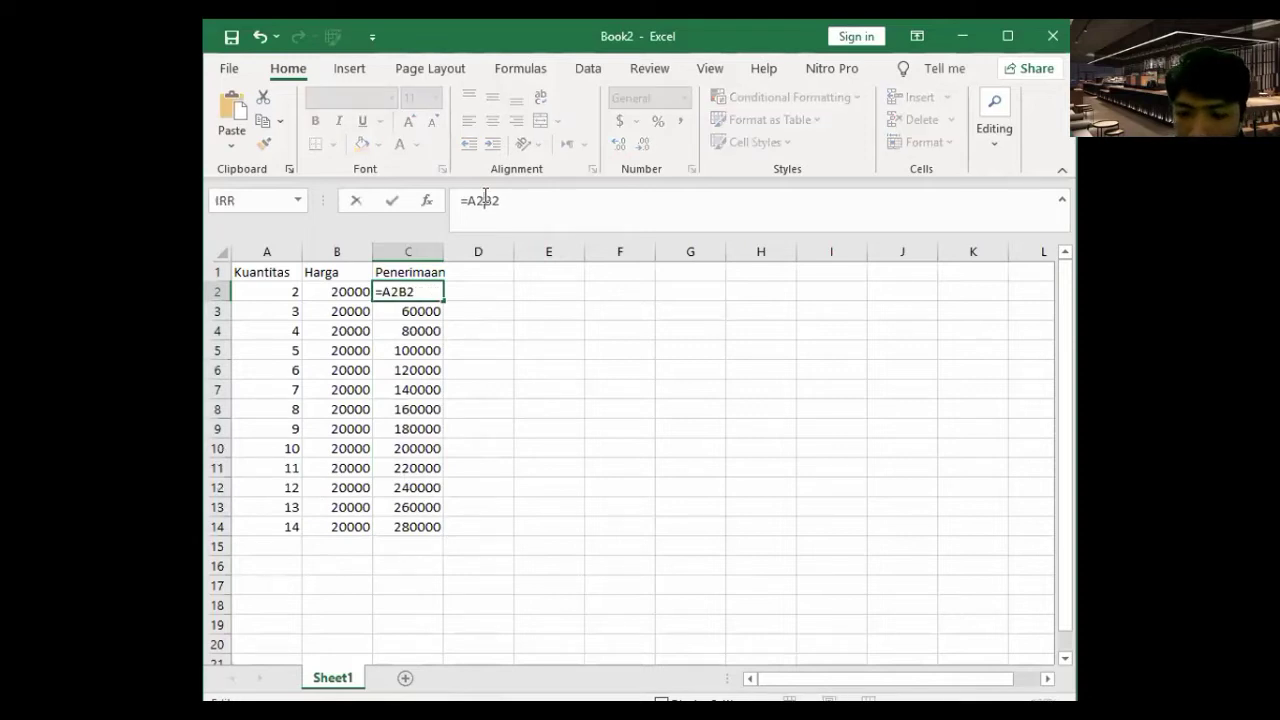
{"action": "type", "text": "/"}
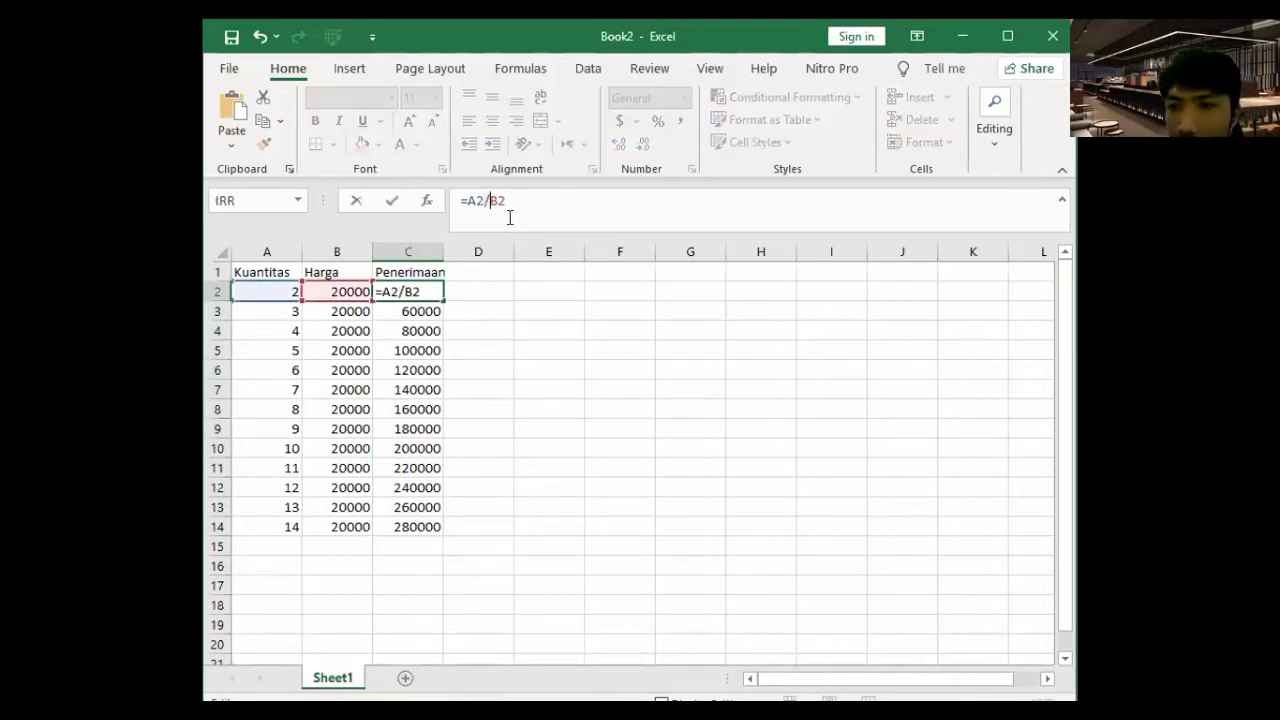
{"action": "key", "text": "BackSpace"}
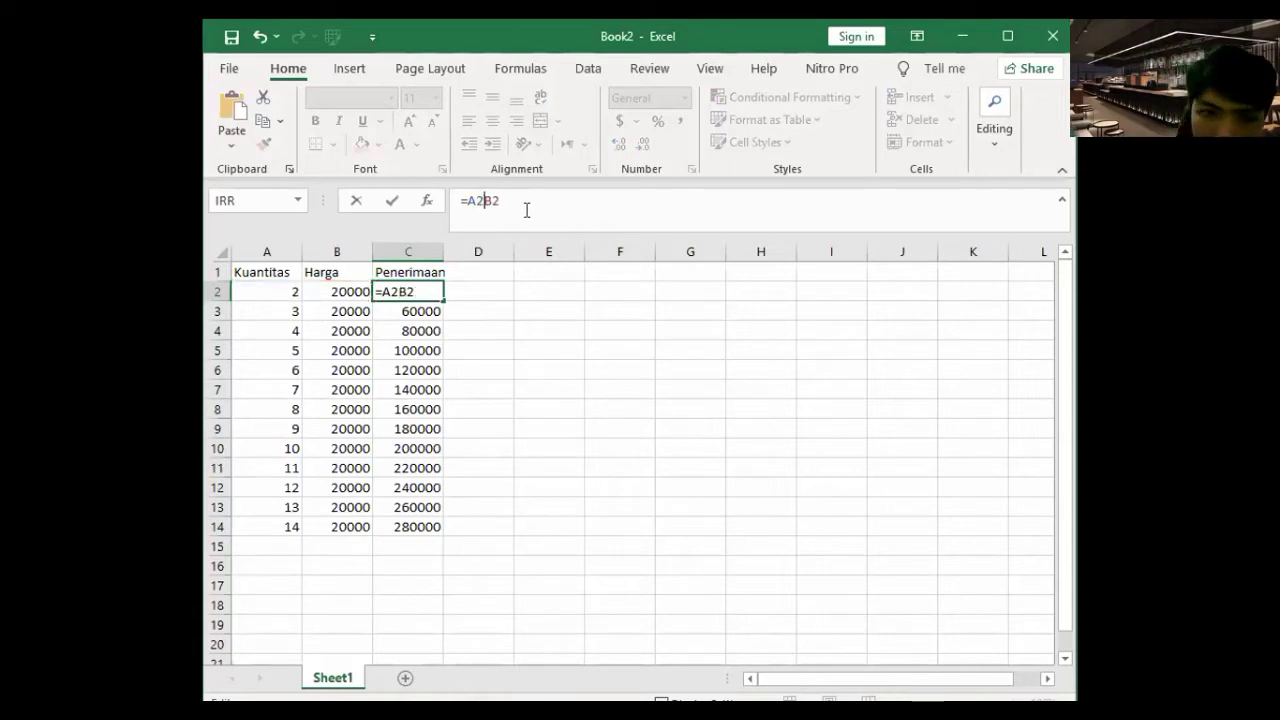
{"action": "type", "text": "*"}
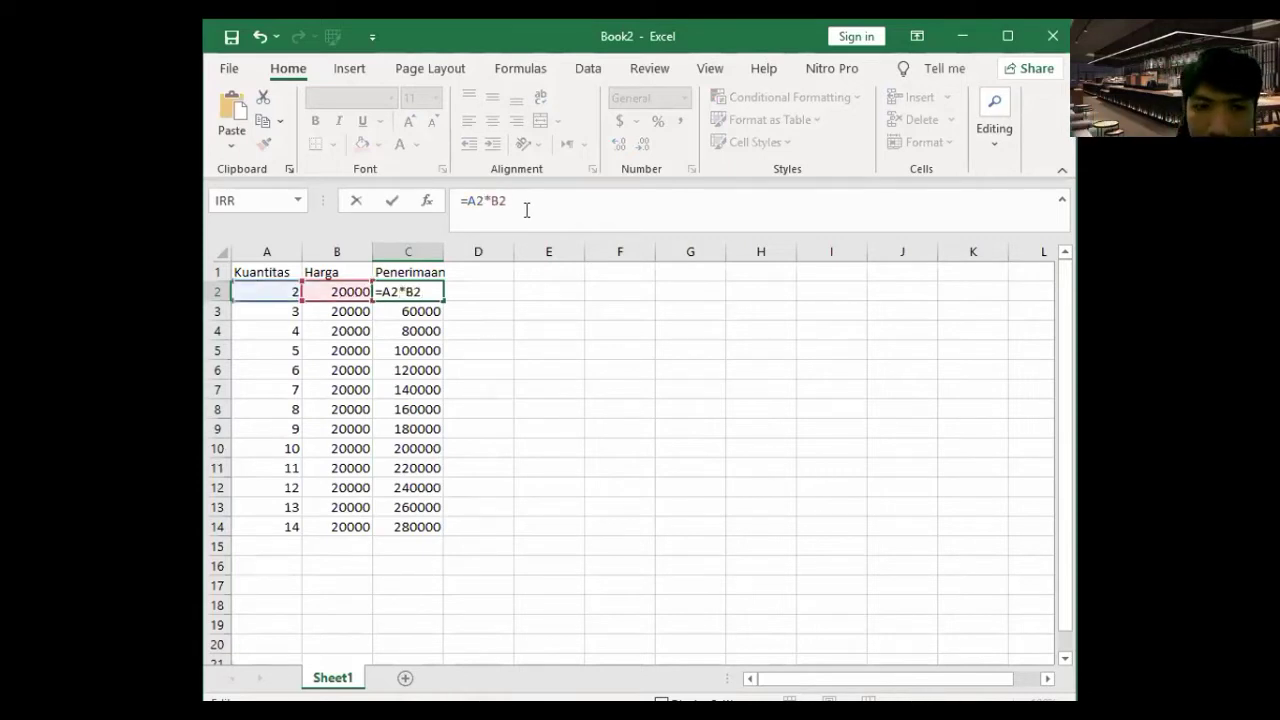
{"action": "key", "text": "Return"}
{"action": "left_click", "coordinate": [440, 293]}
{"action": "left_click_drag", "start_coordinate": [445, 297], "coordinate": [483, 520]}
{"action": "left_click", "coordinate": [478, 507]}
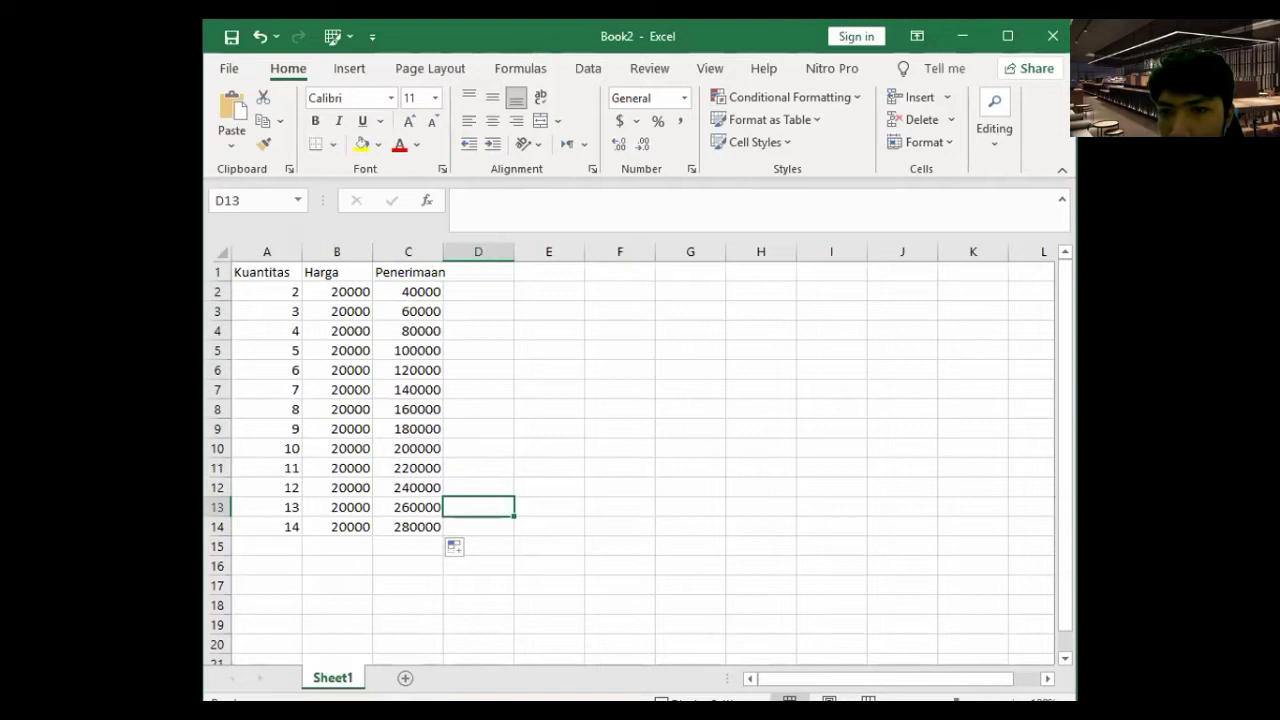
{"action": "key", "text": "alt+Tab"}
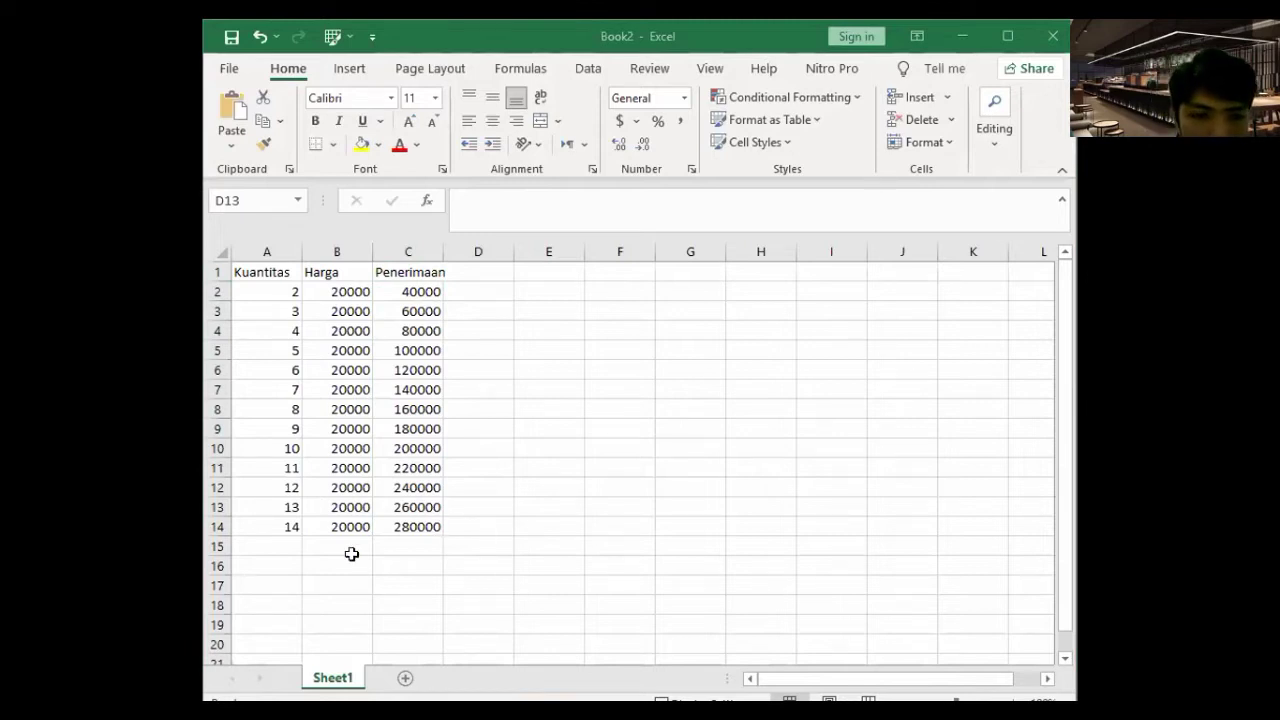
{"action": "key", "text": "alt+Tab"}
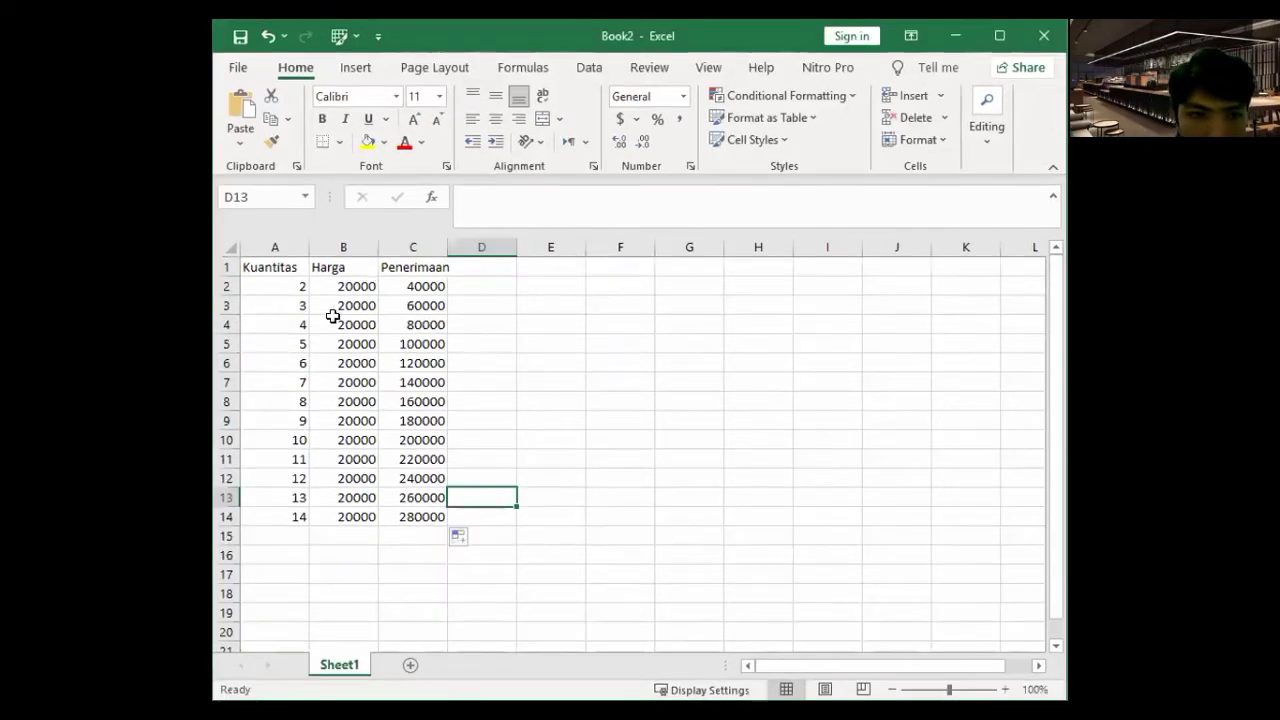
- Enter =SUM(B2:B14) in B15, fill it into C15, and apply thousands-separator formatting
{"action": "key", "text": "Down"}
{"action": "key", "text": "Down"}
{"action": "key", "text": "Left"}
{"action": "key", "text": "Left"}
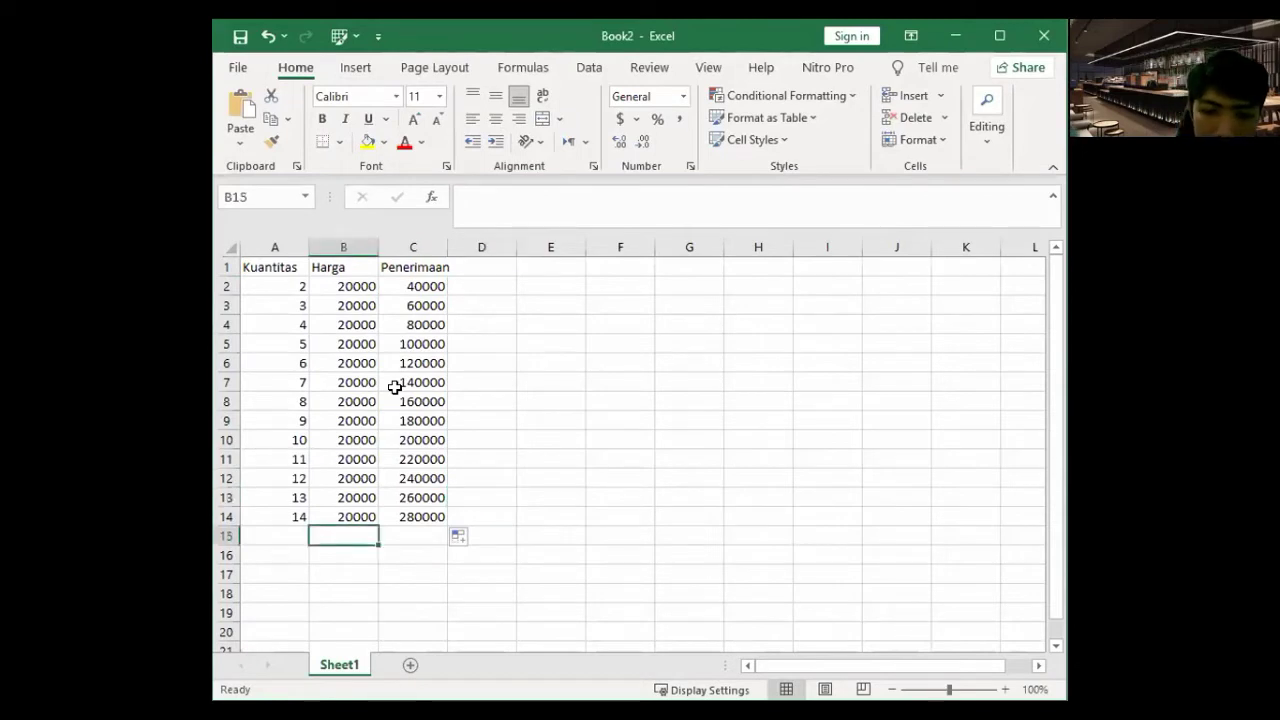
{"action": "type", "text": "="}
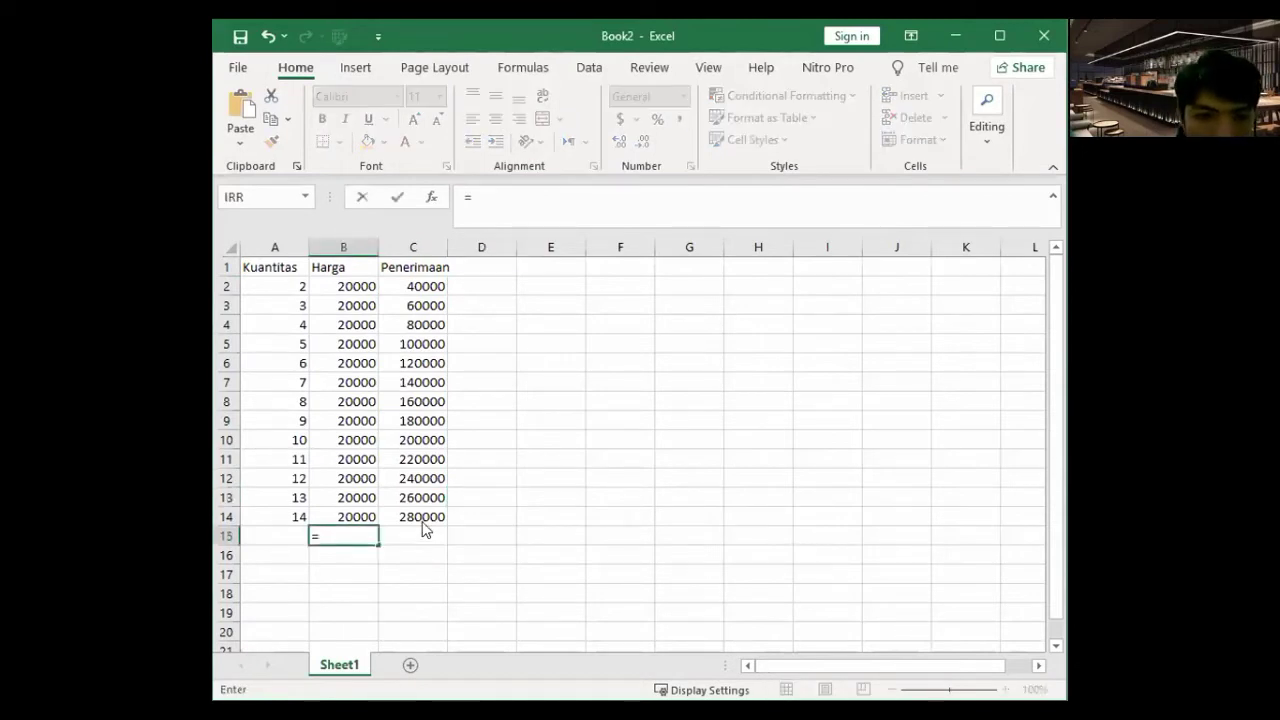
{"action": "type", "text": "sum"}
{"action": "double_click", "coordinate": [418, 516]}
{"action": "left_click_drag", "start_coordinate": [356, 290], "coordinate": [359, 526]}
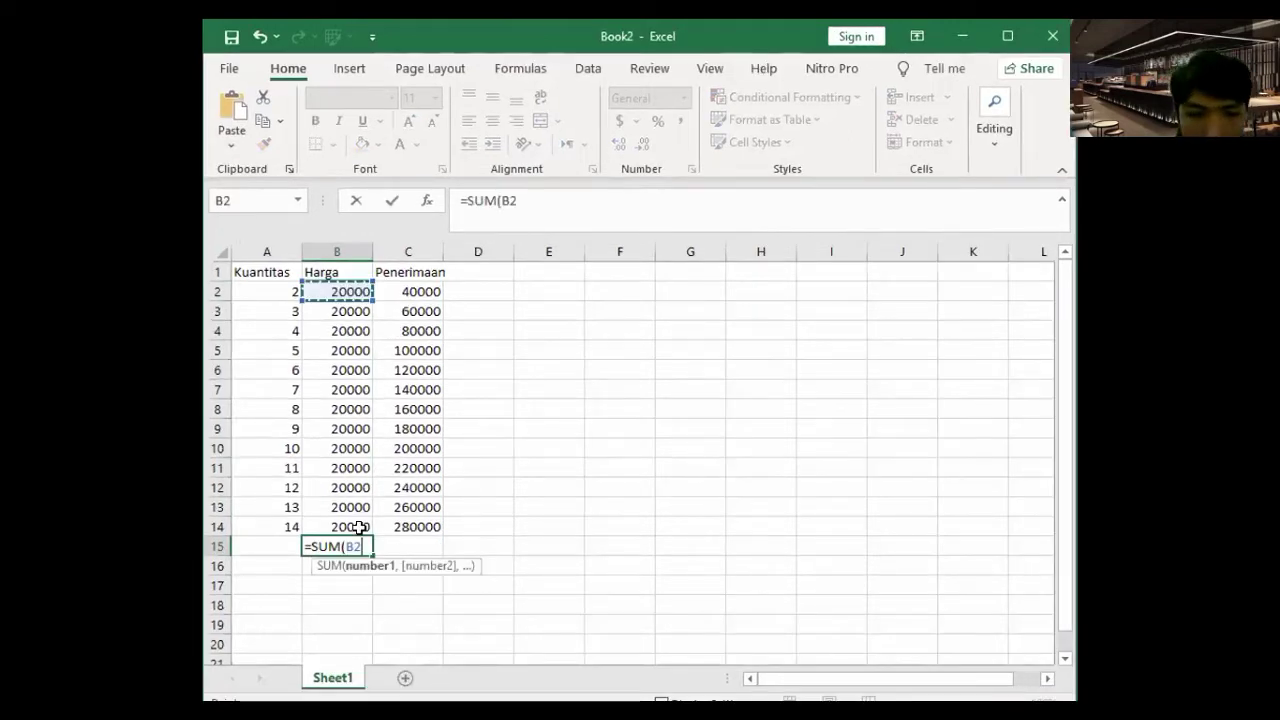
{"action": "left_click", "coordinate": [359, 527], "text": "shift"}
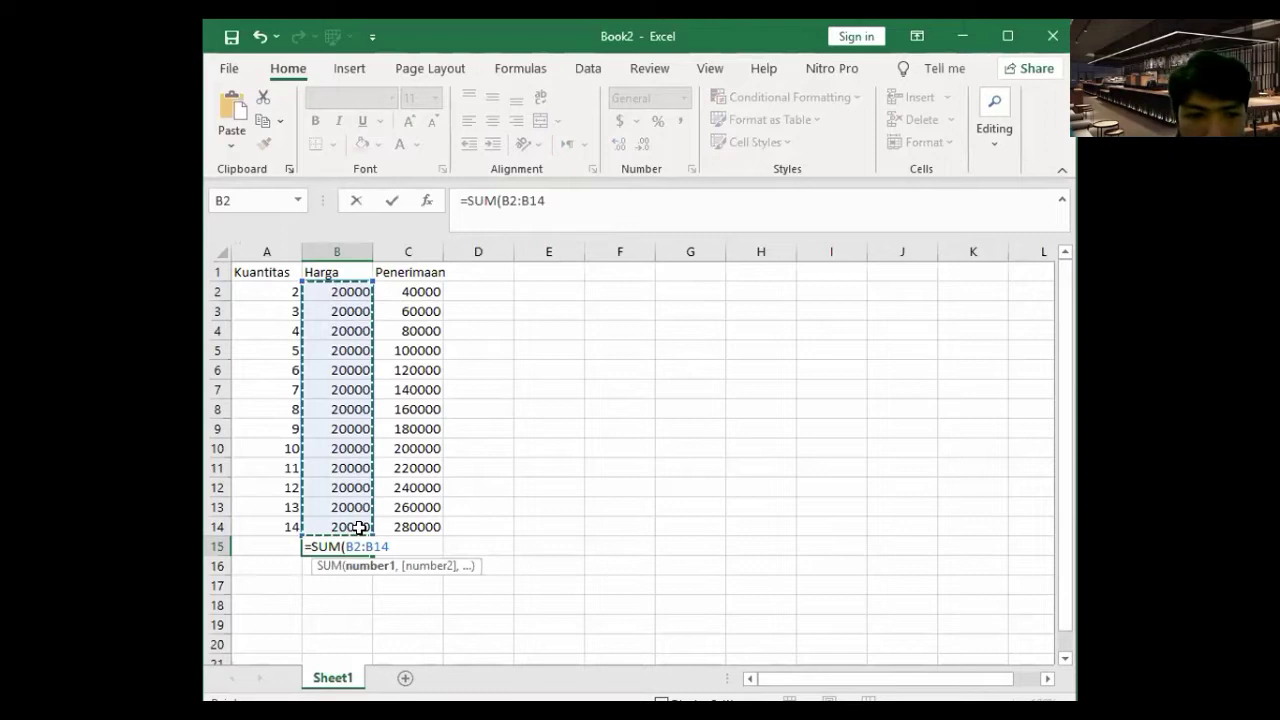
{"action": "key", "text": "Return"}
{"action": "left_click", "coordinate": [365, 549]}
{"action": "left_click_drag", "start_coordinate": [371, 557], "coordinate": [361, 293]}
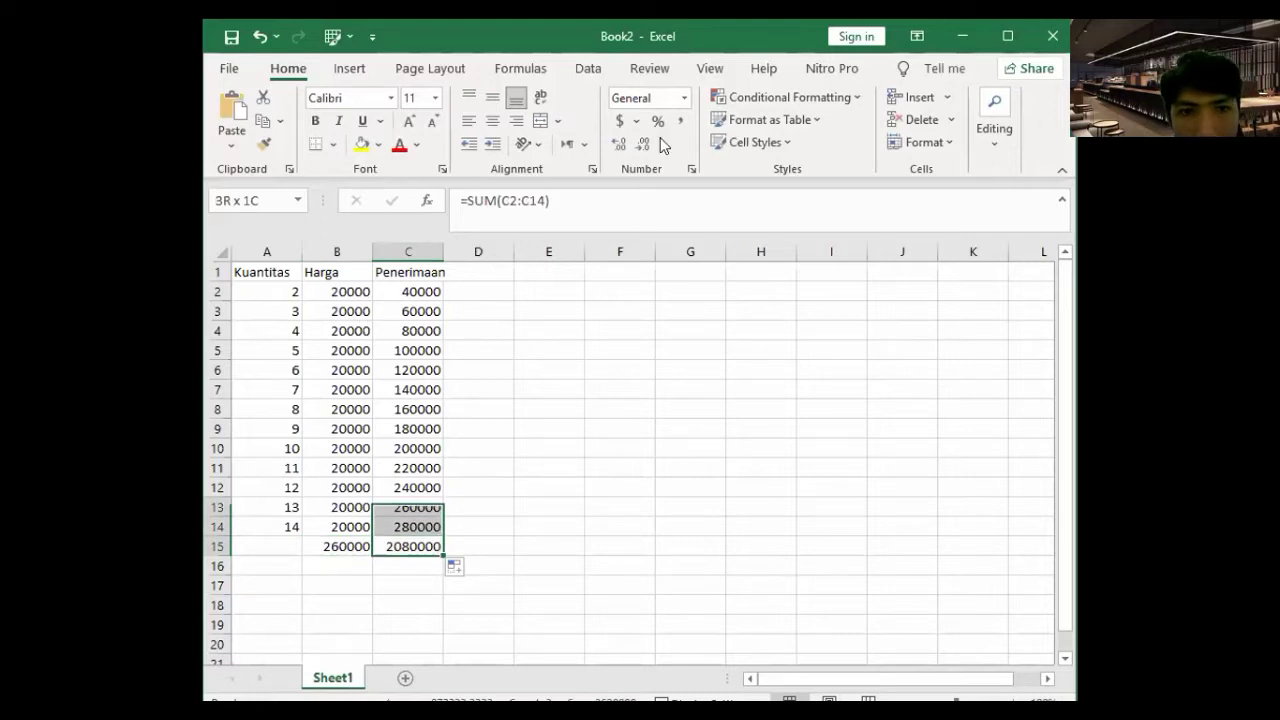
{"action": "left_click", "coordinate": [679, 121]}
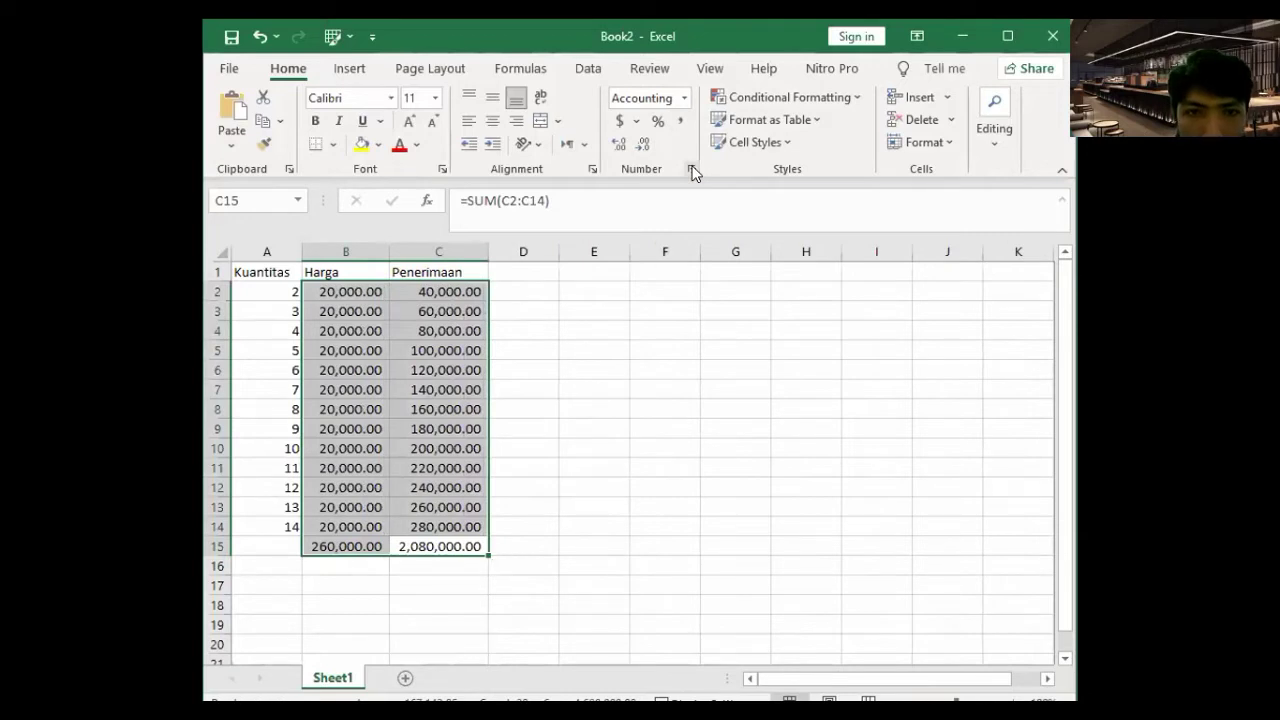
{"action": "key", "text": "ctrl+1"}
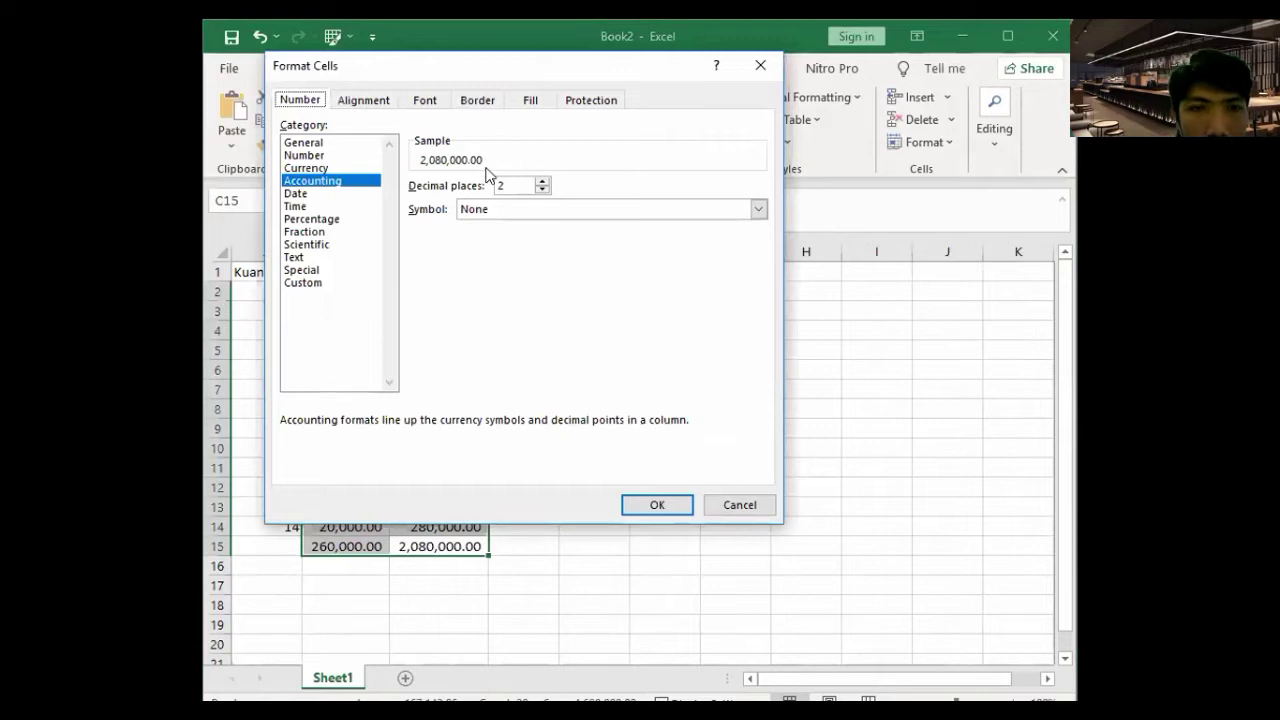
{"action": "type", "text": "0"}
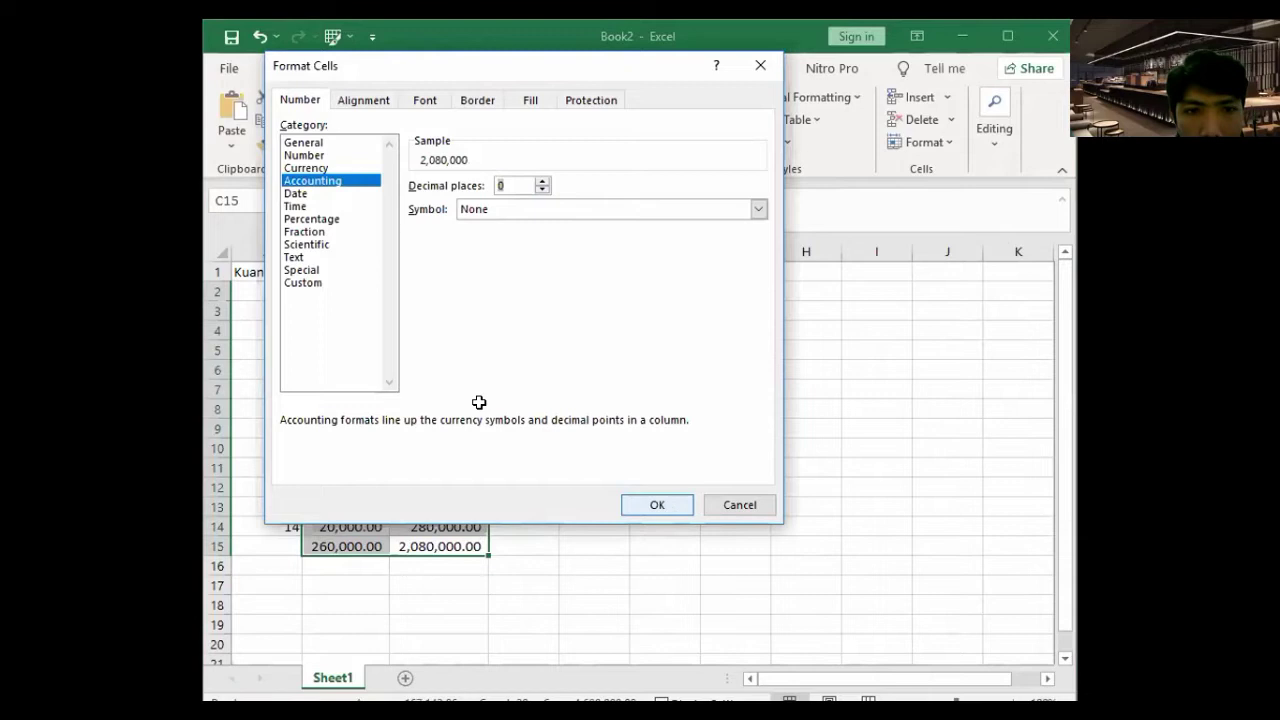
{"action": "key", "text": "Return"}
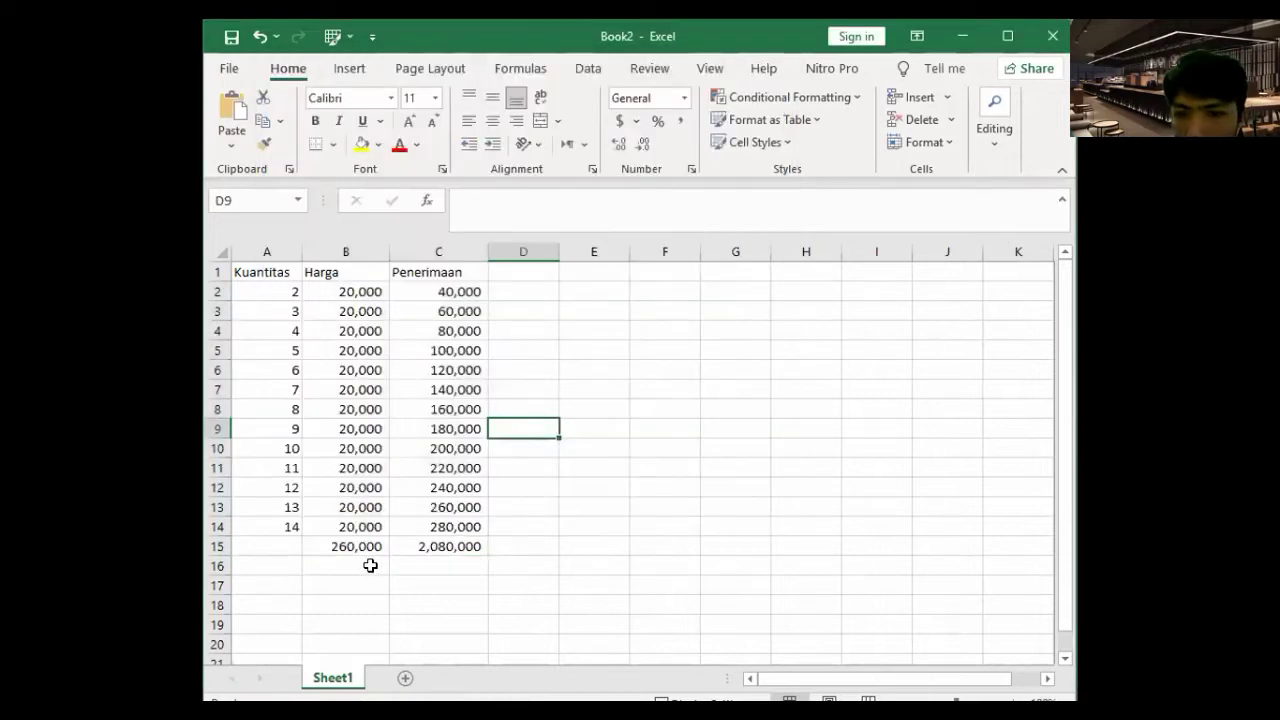
- Label A15 as Jumlah and A16 as Rata-rata
{"action": "left_click", "coordinate": [294, 547]}
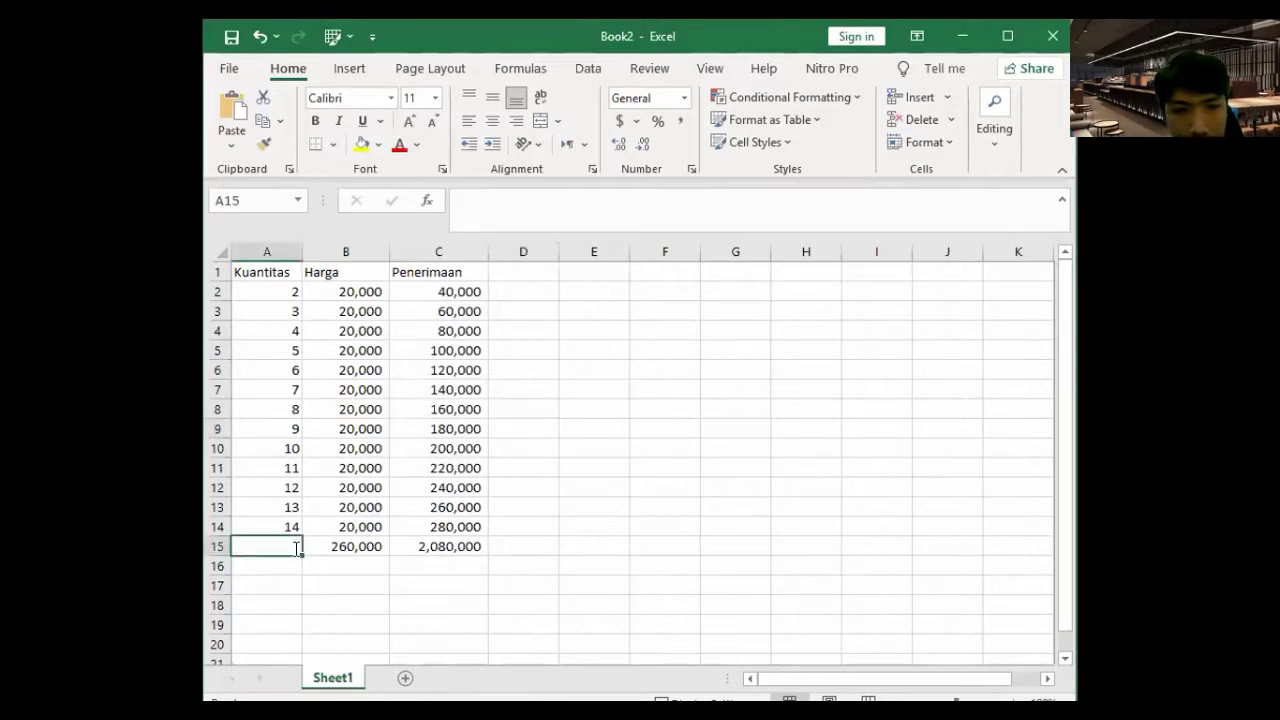
{"action": "type", "text": "Jumlah"}
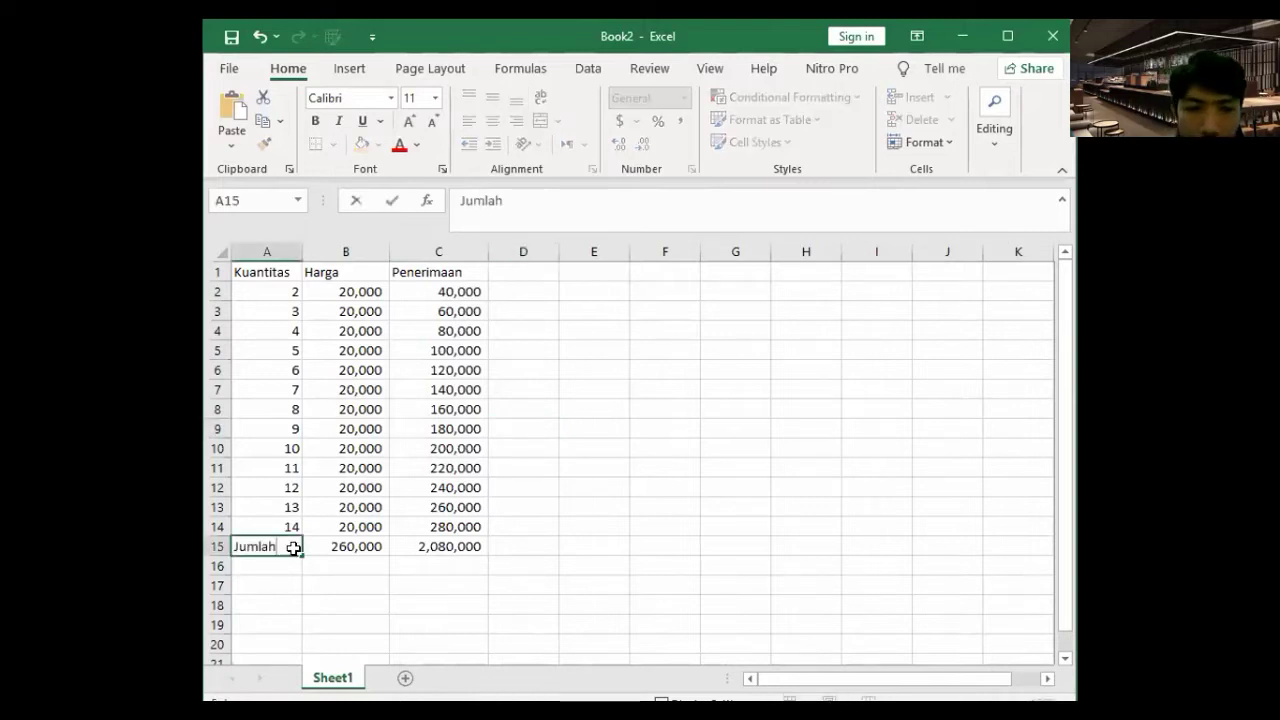
{"action": "key", "text": "Return"}
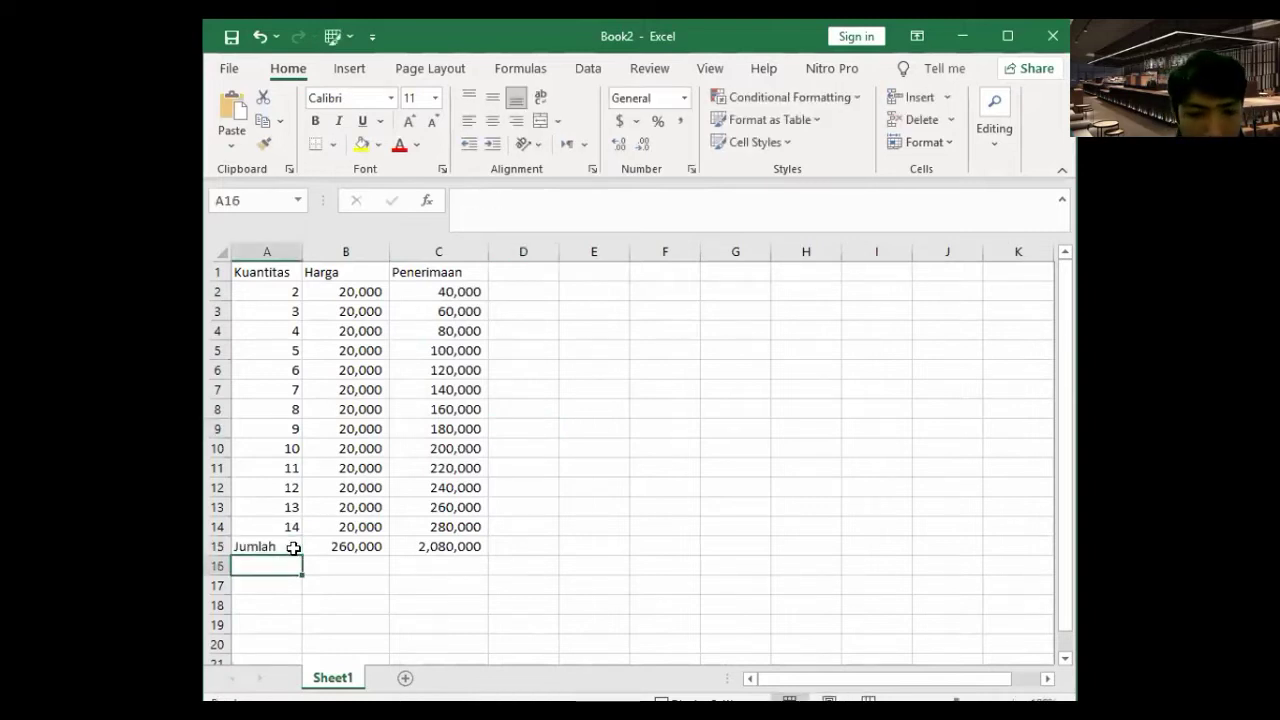
{"action": "type", "text": "Rata-"}
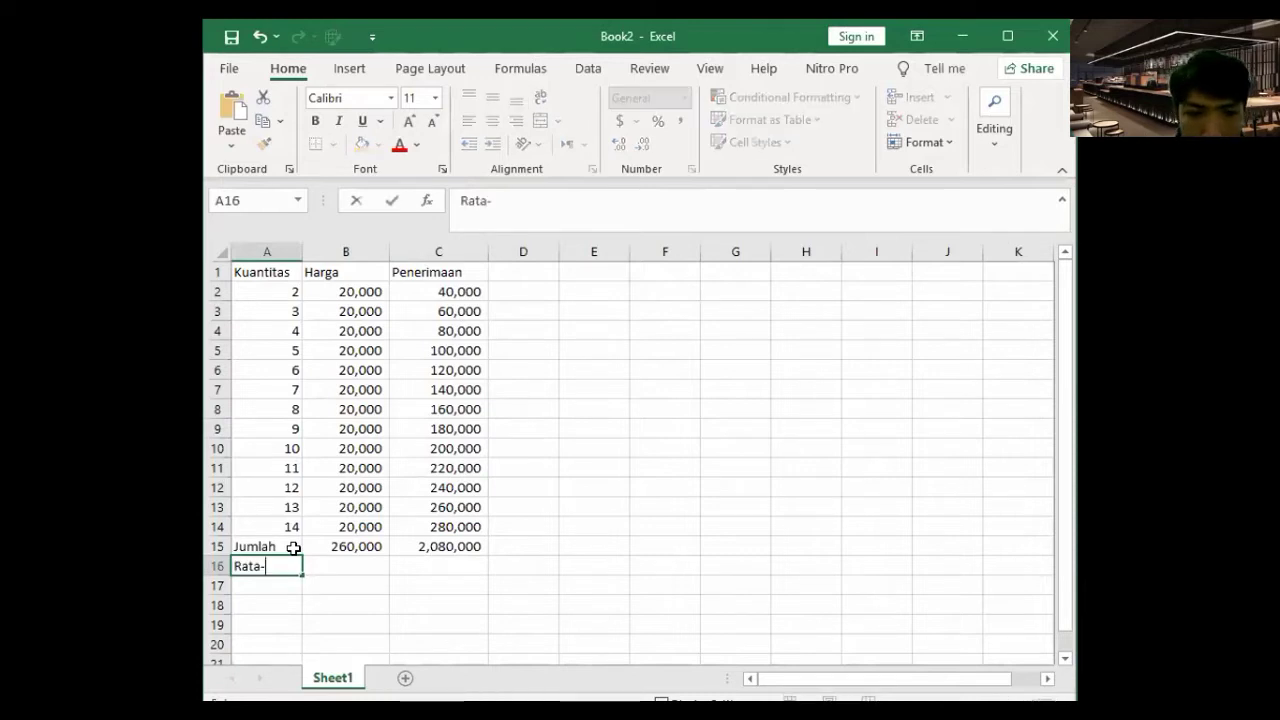
{"action": "type", "text": "r"}
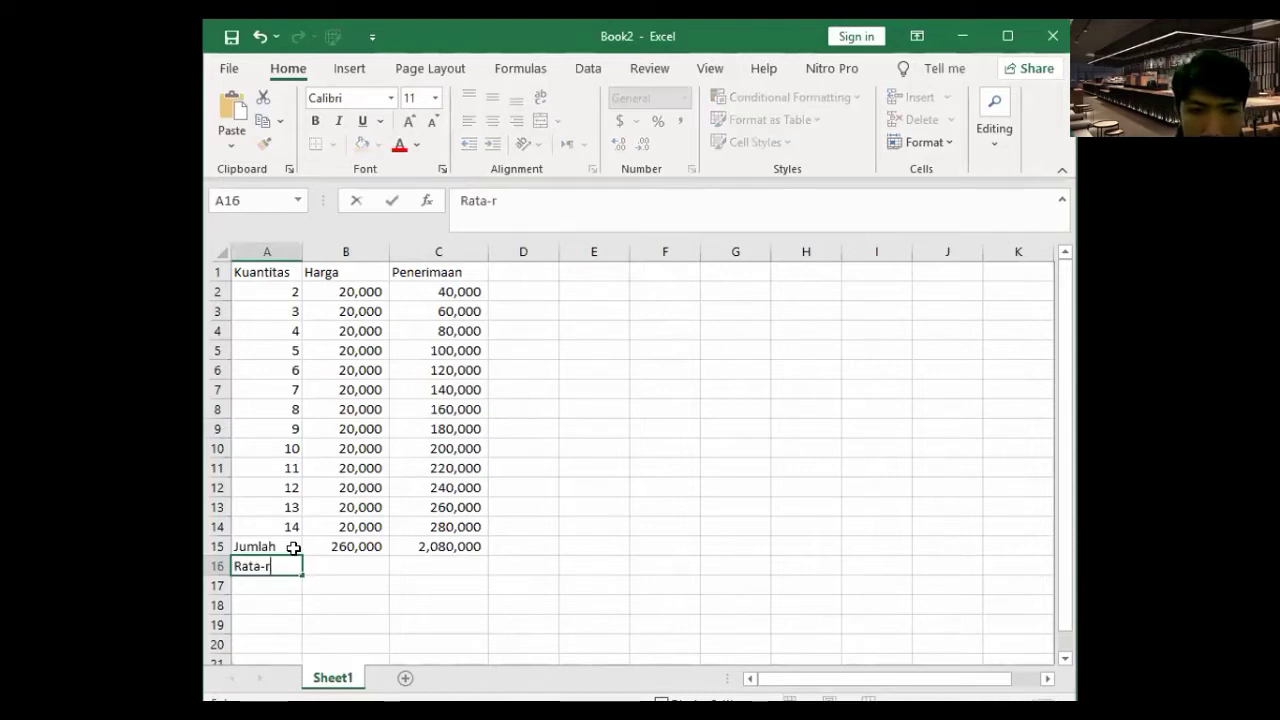
{"action": "type", "text": "ata"}
{"action": "key", "text": "Return"}
- Enter an average formula in B16 and fill it to C16, giving 20,000 and 160,000
{"action": "key", "text": "Up"}
{"action": "key", "text": "Right"}
{"action": "type", "text": "="}
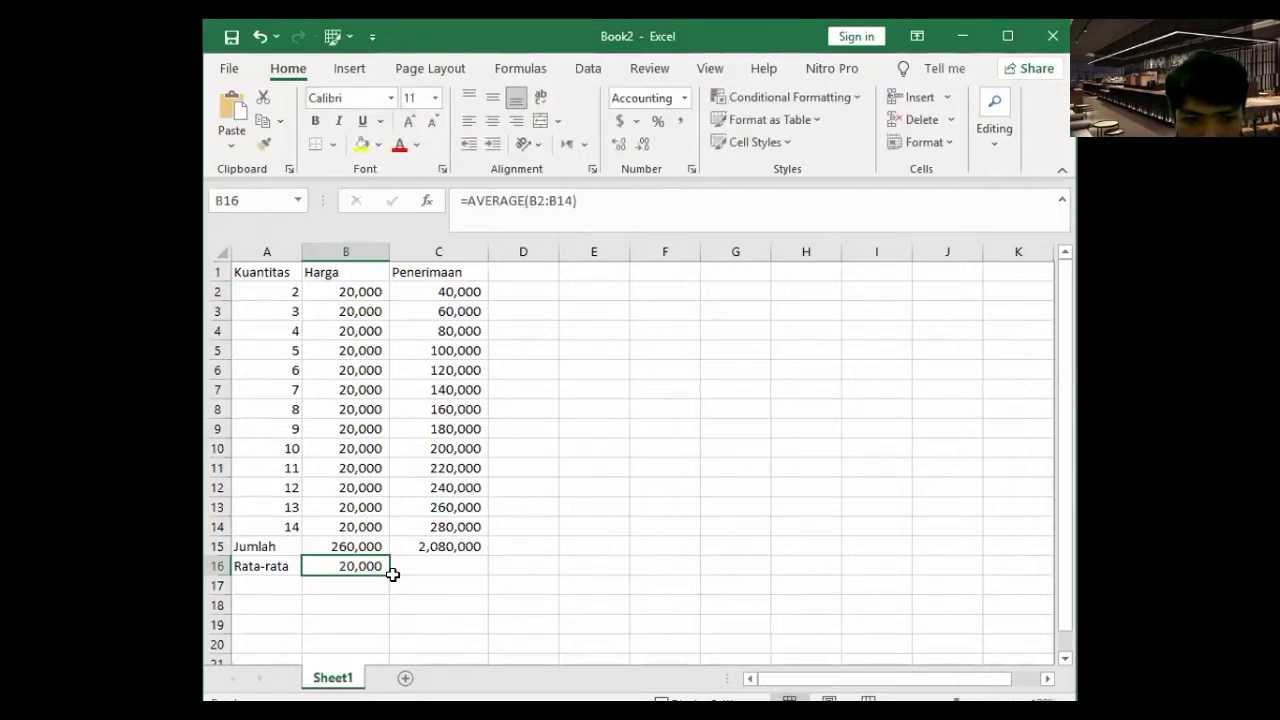
{"action": "left_click", "coordinate": [393, 578]}
{"action": "left_click", "coordinate": [378, 569]}
{"action": "left_click_drag", "start_coordinate": [390, 576], "coordinate": [522, 562]}
{"action": "left_click", "coordinate": [522, 562]}
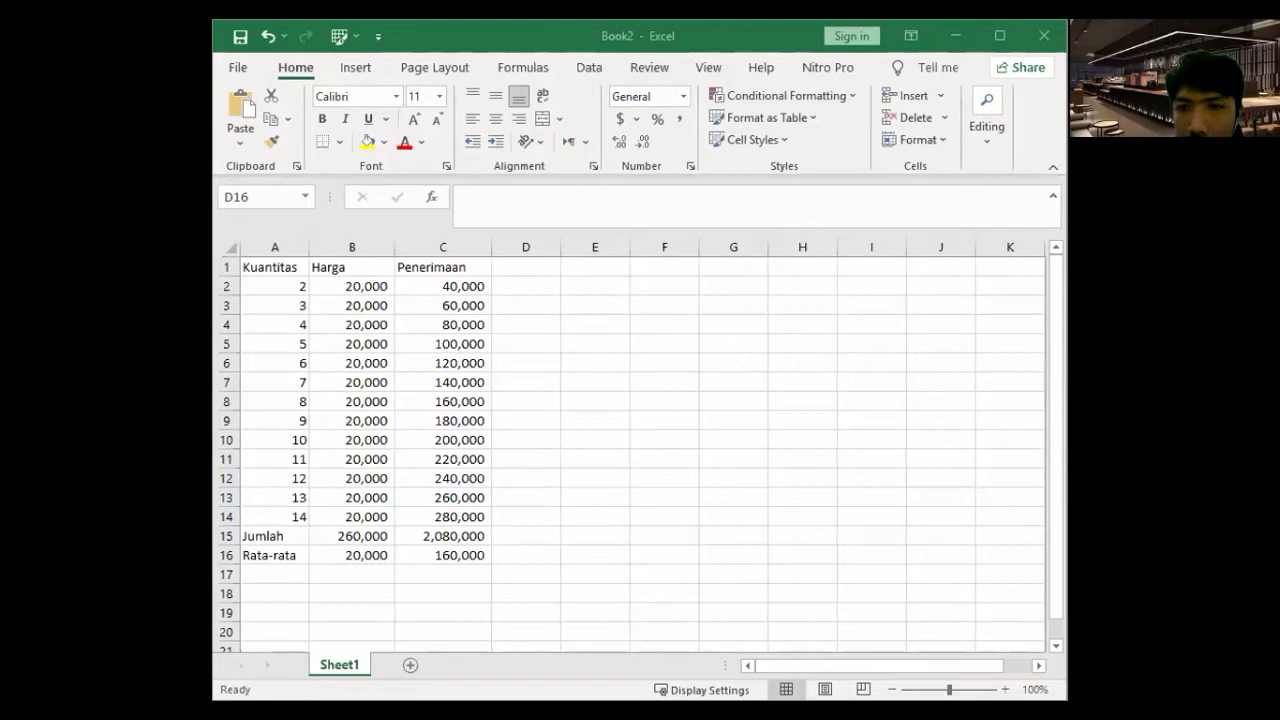
{"action": "left_click", "coordinate": [363, 538]}
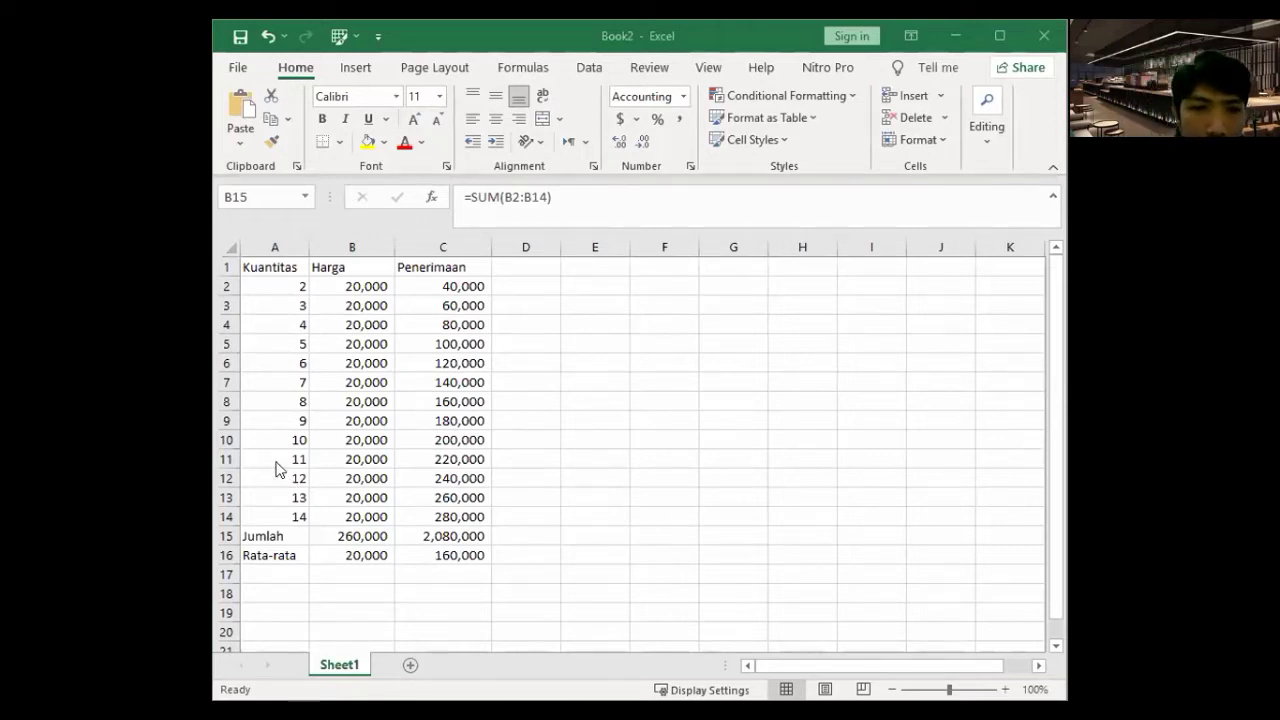
- Label A17 as Max and A18 as Min under Rata-rata
{"action": "scroll", "coordinate": [279, 470], "scroll_direction": "down", "scroll_amount": 2}
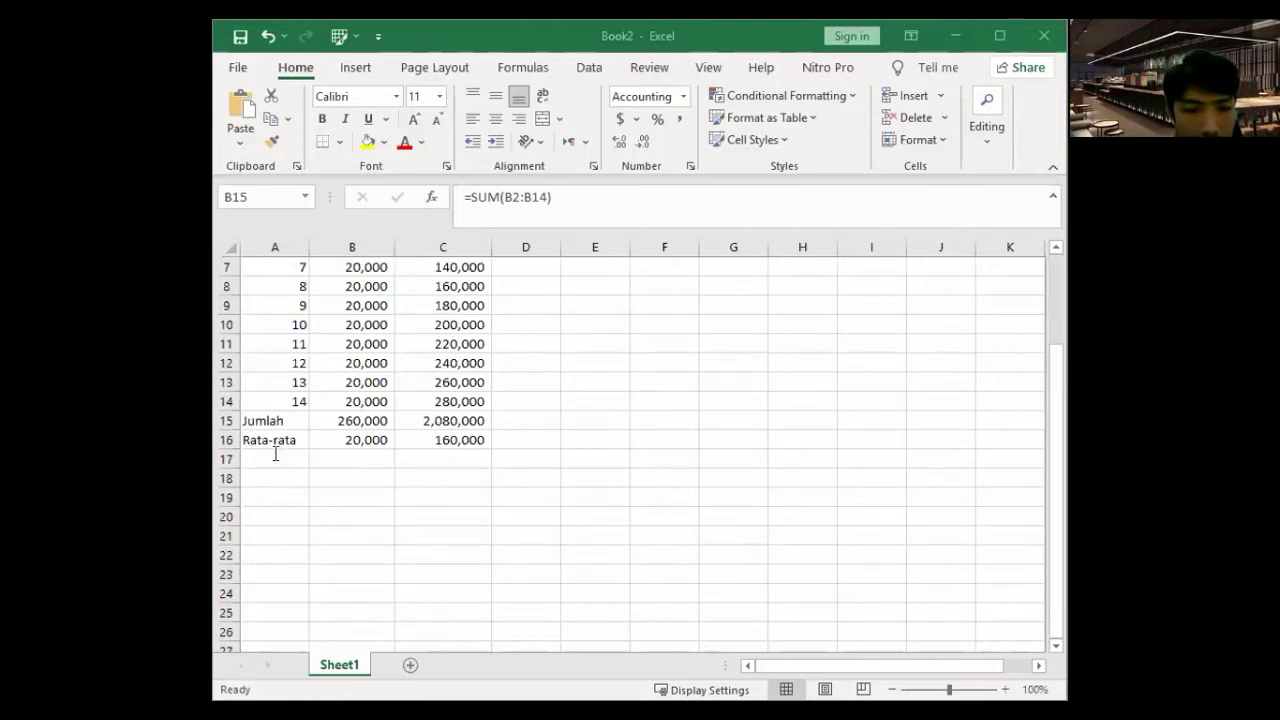
{"action": "left_click", "coordinate": [275, 455]}
{"action": "type", "text": "Max"}
{"action": "key", "text": "Return"}
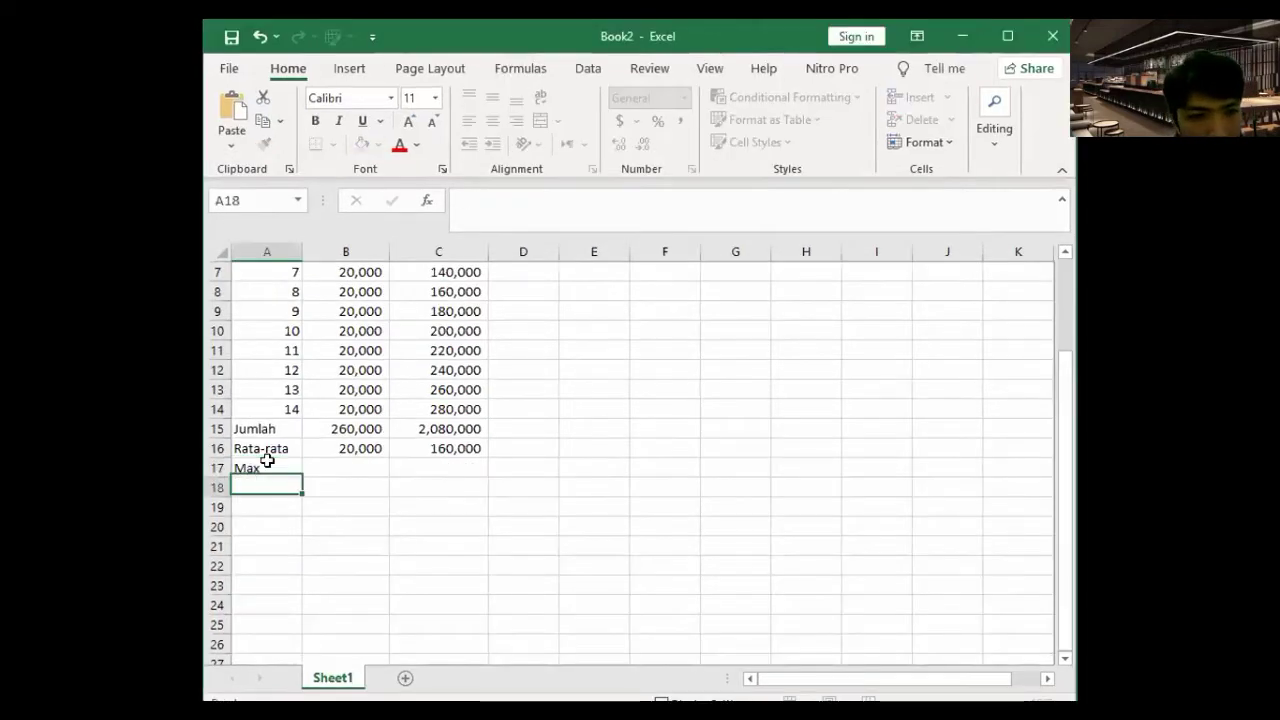
{"action": "type", "text": "Min"}
{"action": "key", "text": "Tab"}
- Enter =MAX(B2:B14) in B17 to show the Harga maximum of 20,000
{"action": "scroll", "coordinate": [366, 390], "scroll_direction": "up", "scroll_amount": 2}
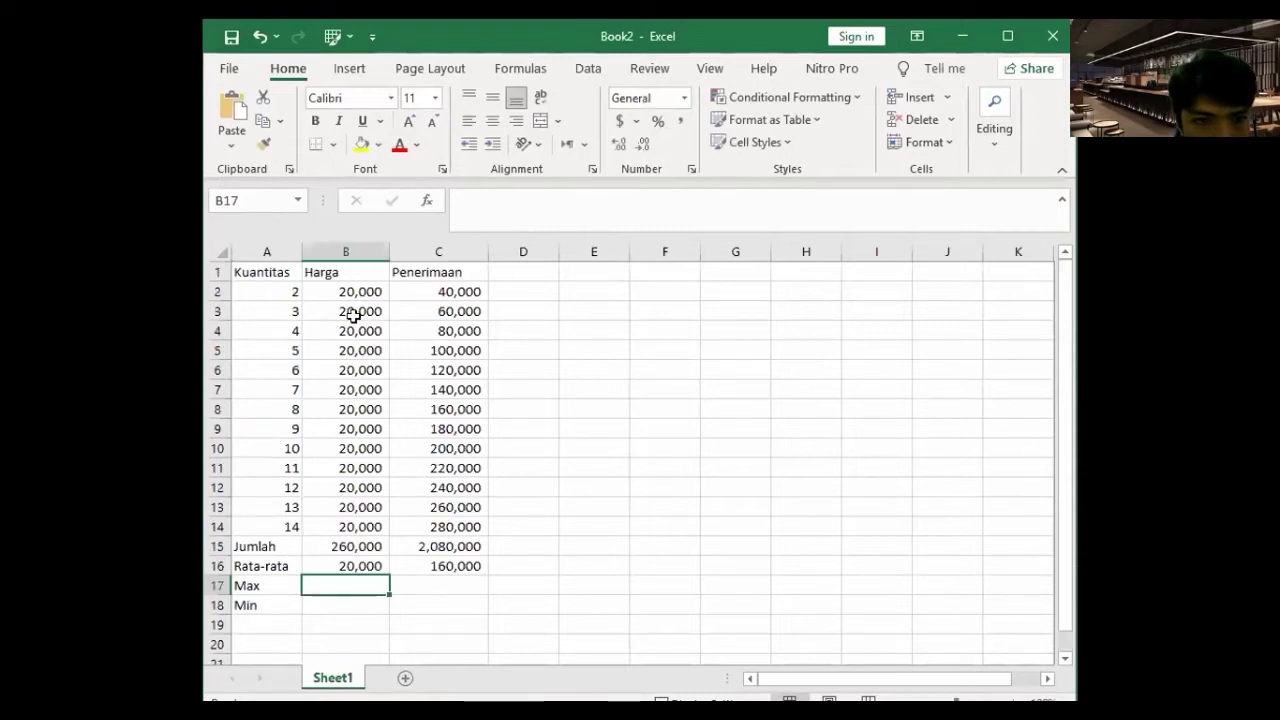
{"action": "scroll", "coordinate": [397, 406], "scroll_direction": "down", "scroll_amount": 2}
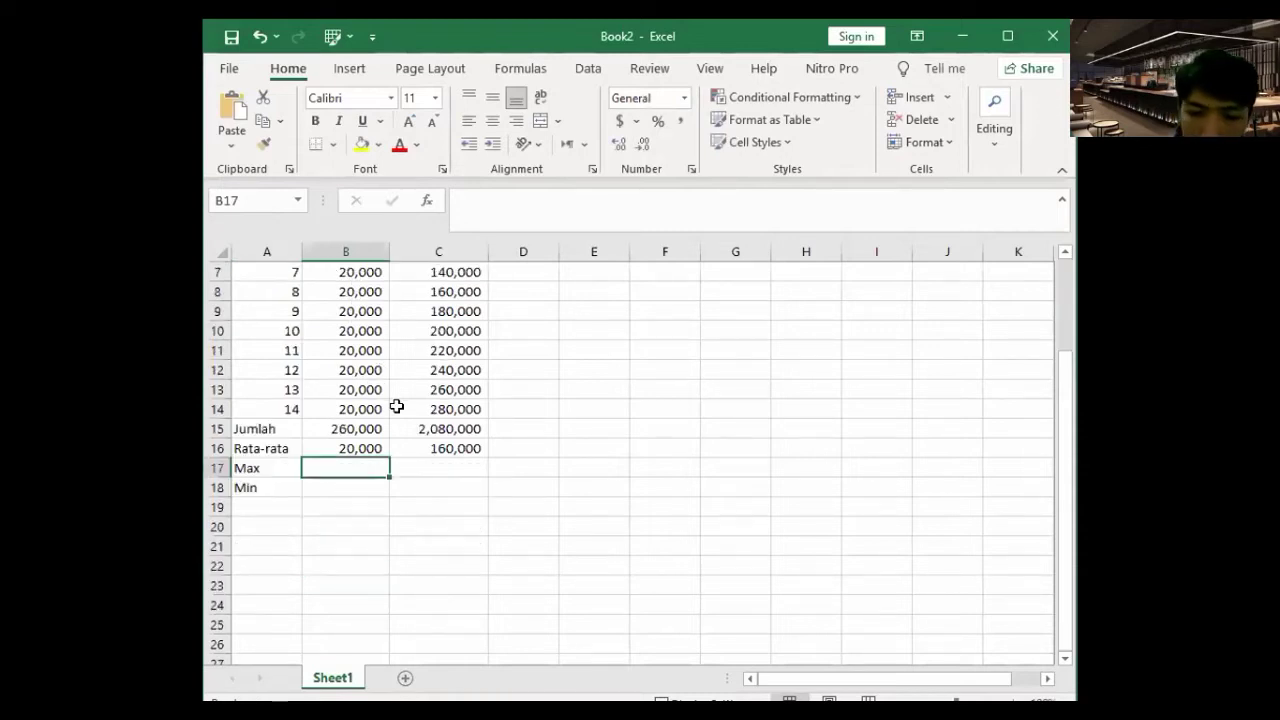
{"action": "type", "text": "="}
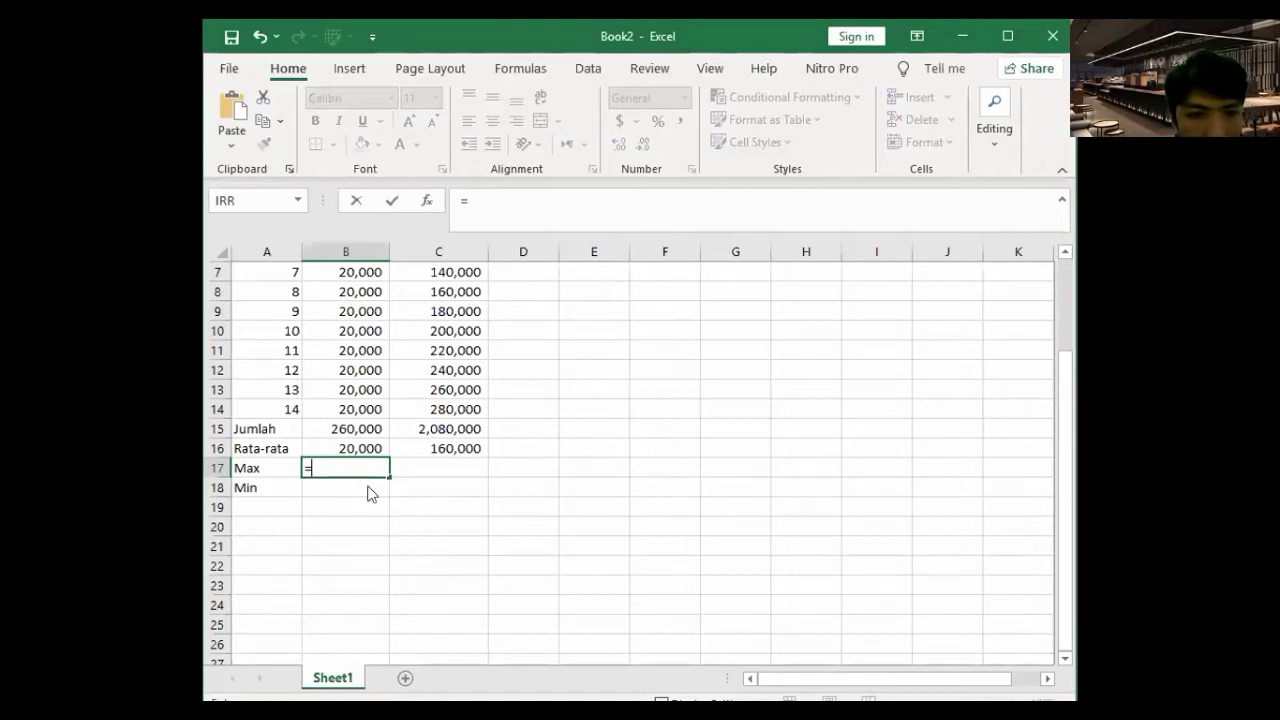
{"action": "type", "text": "MAX("}
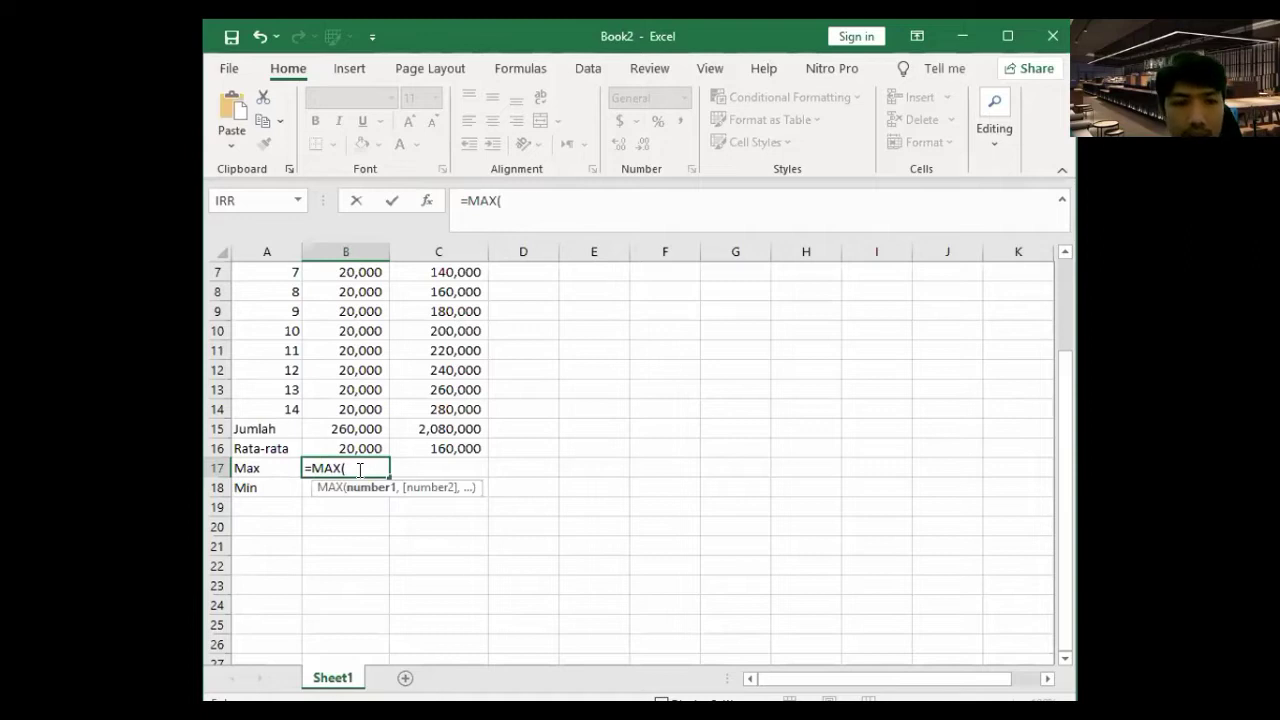
{"action": "scroll", "coordinate": [366, 423], "scroll_direction": "up", "scroll_amount": 1}
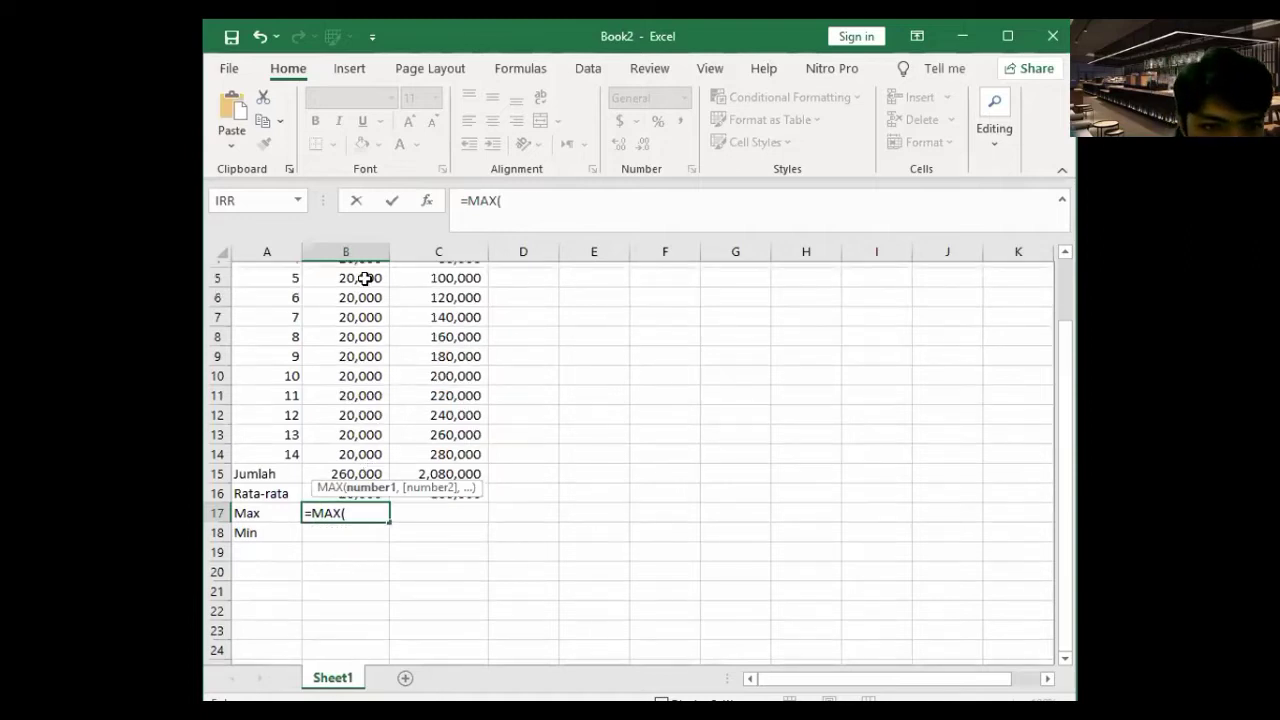
{"action": "scroll", "coordinate": [362, 285], "scroll_direction": "up", "scroll_amount": 2}
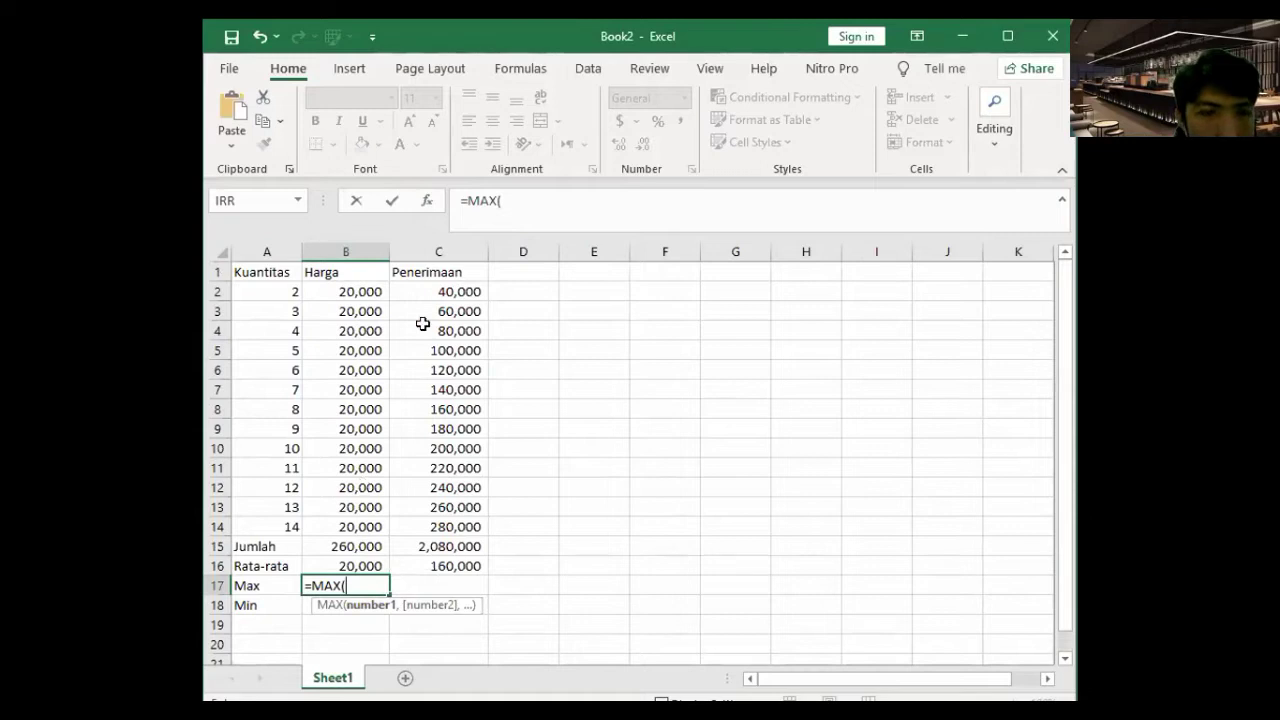
{"action": "left_click_drag", "start_coordinate": [362, 291], "coordinate": [366, 524]}
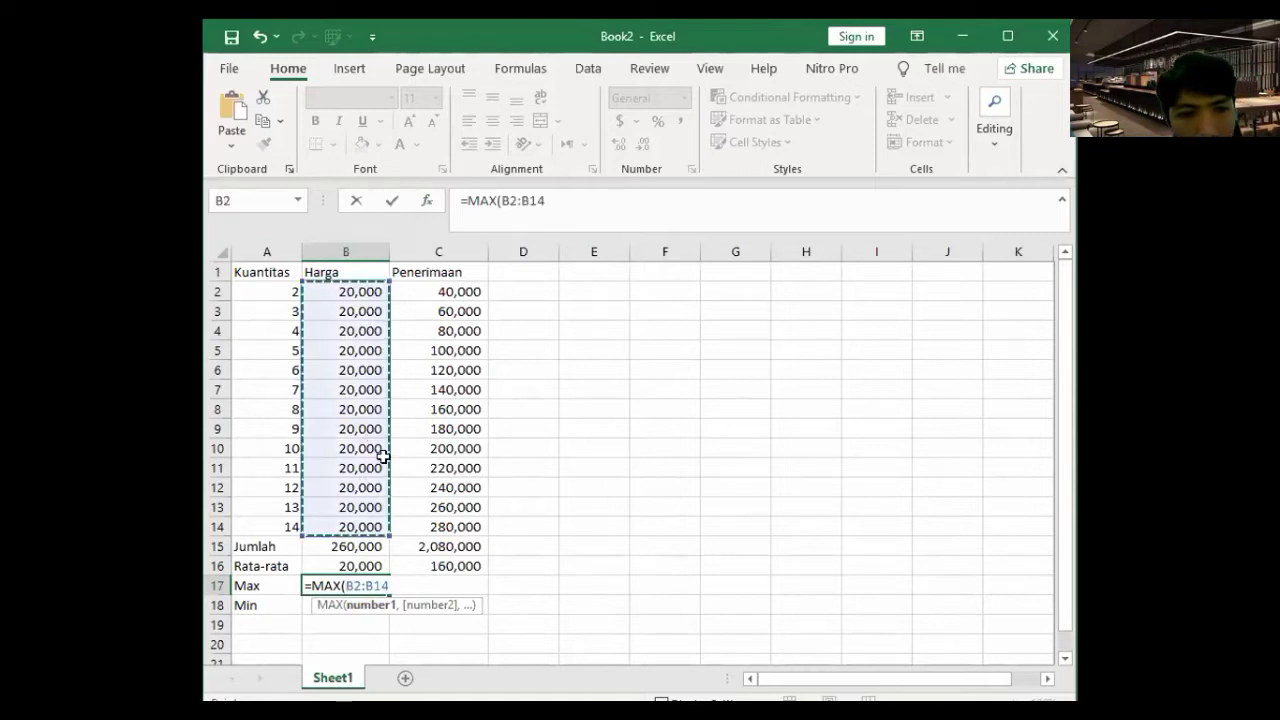
{"action": "key", "text": "Return"}
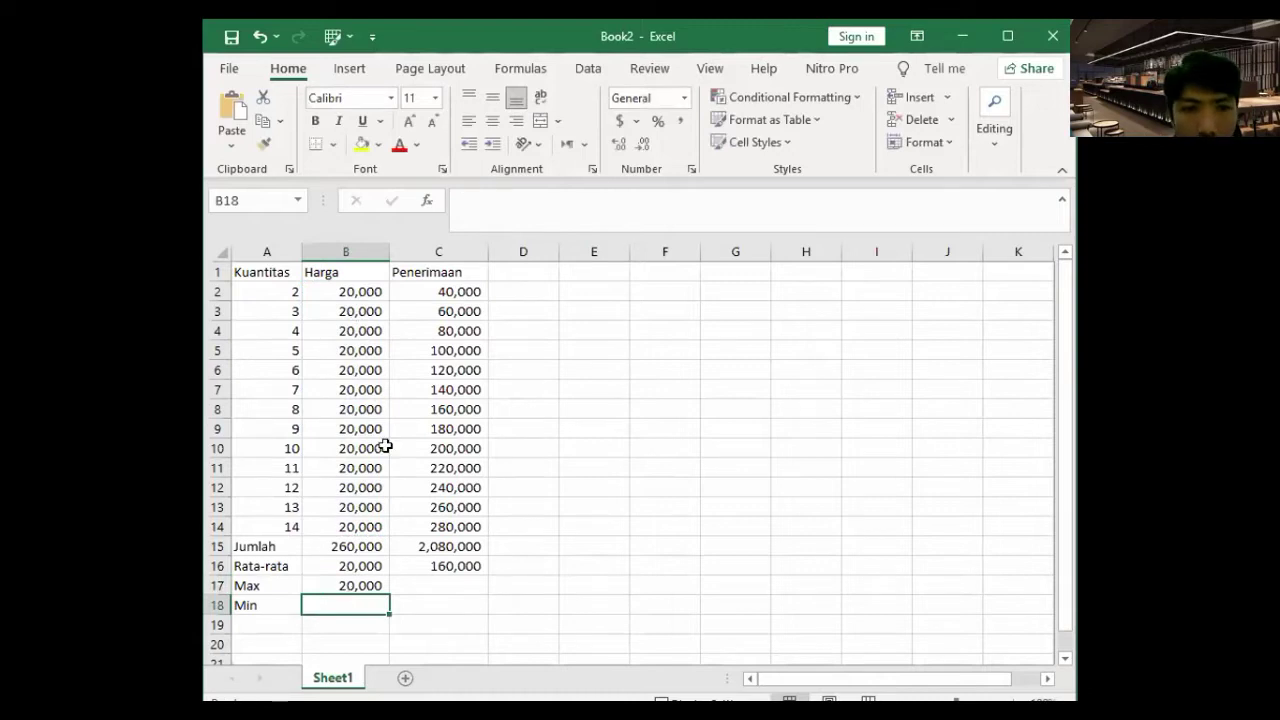
{"action": "type", "text": "="}
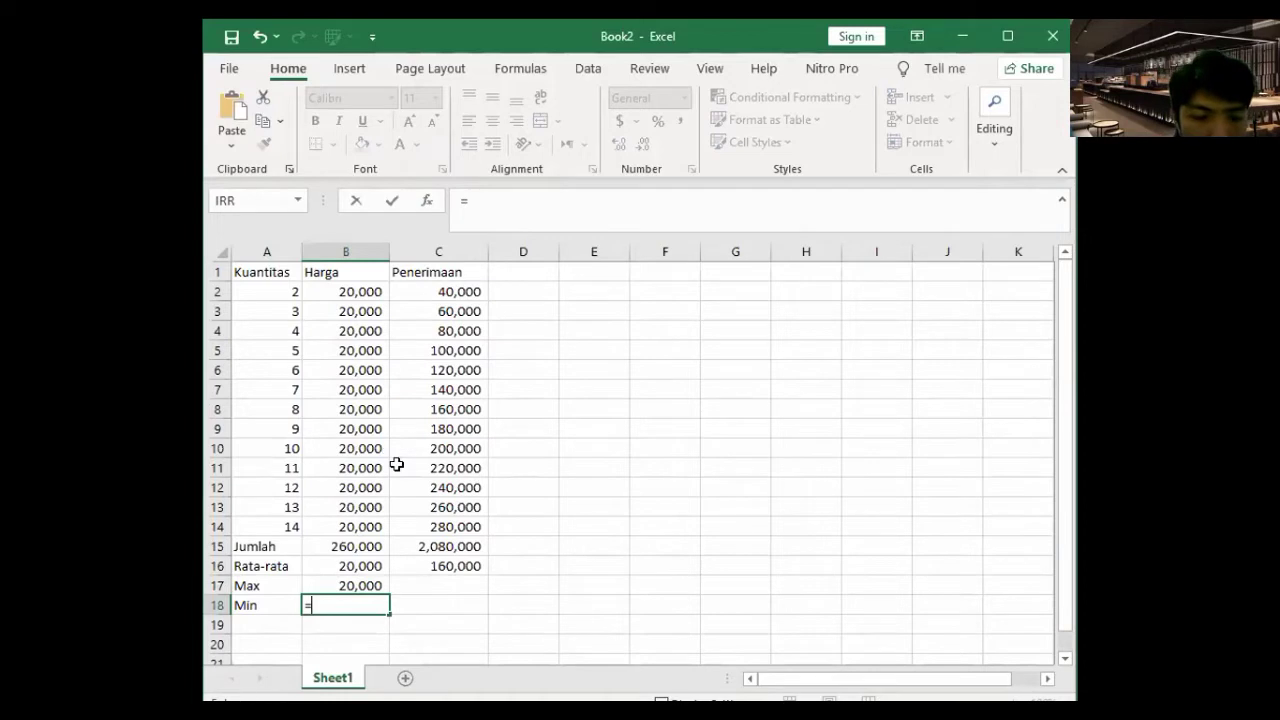
{"action": "type", "text": "min"}
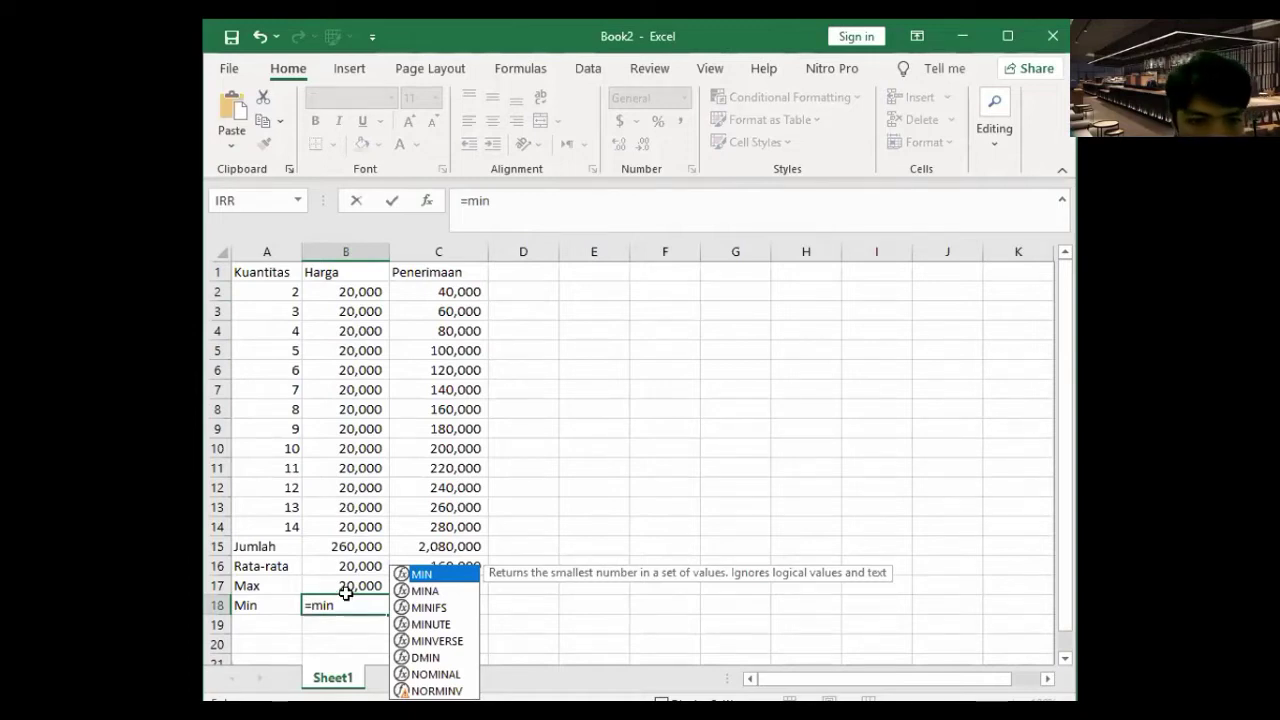
- Finish =MIN(B2:B14) in B18 and fill the Max and Min formulas into column C
{"action": "key", "text": "Return"}
{"action": "left_click_drag", "start_coordinate": [357, 587], "coordinate": [353, 605]}
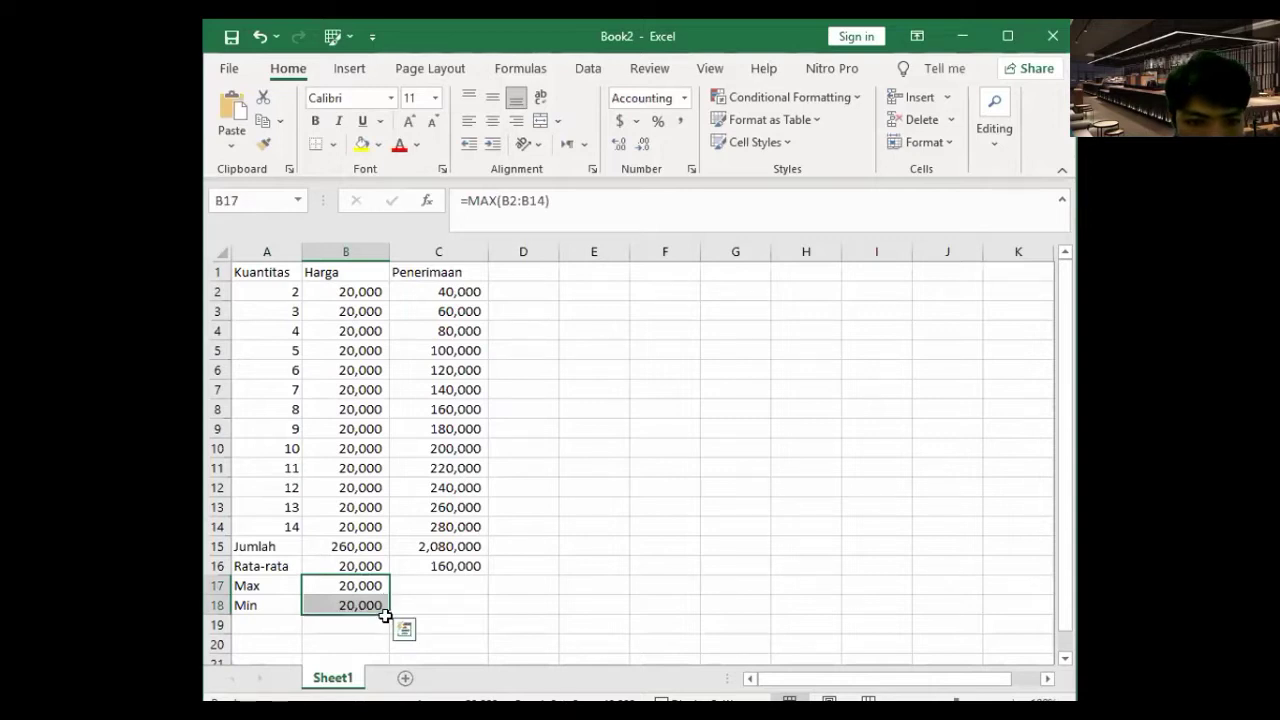
{"action": "left_click_drag", "start_coordinate": [465, 627], "coordinate": [471, 605]}
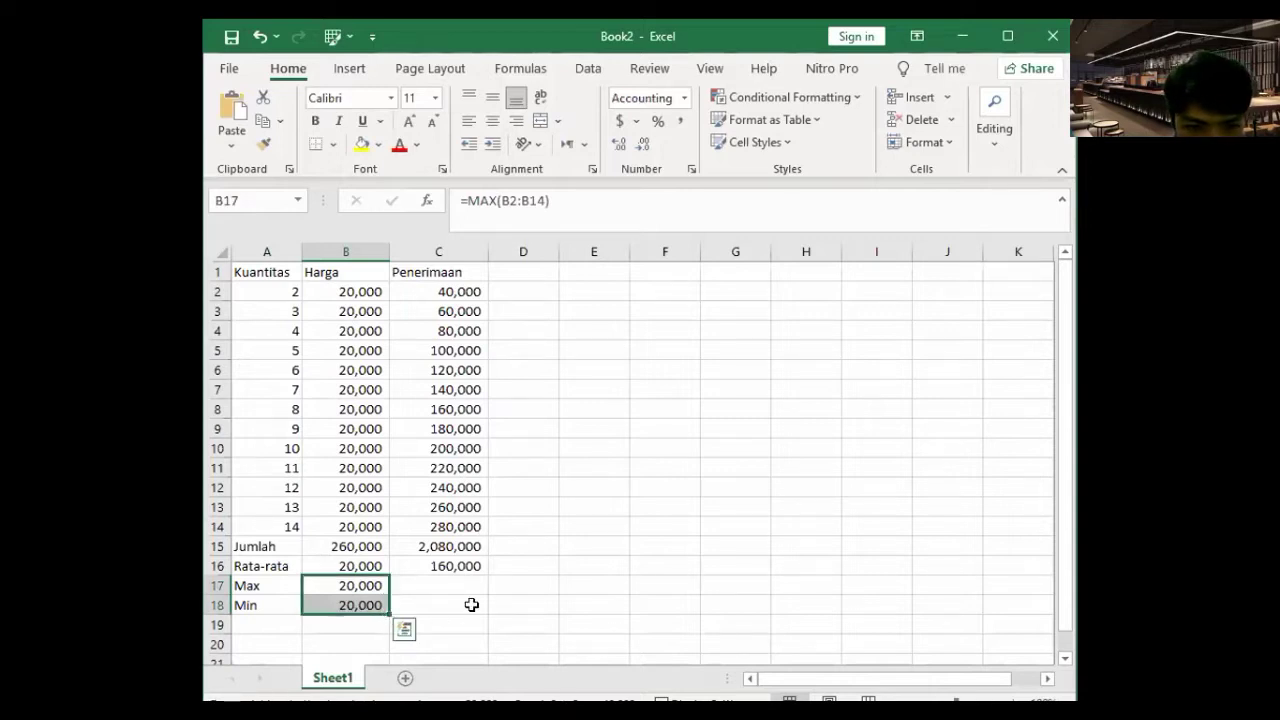
- Check the Penerimaan Max 280,000 and Min 40,000 results against C2:C14
{"action": "left_click", "coordinate": [470, 590]}
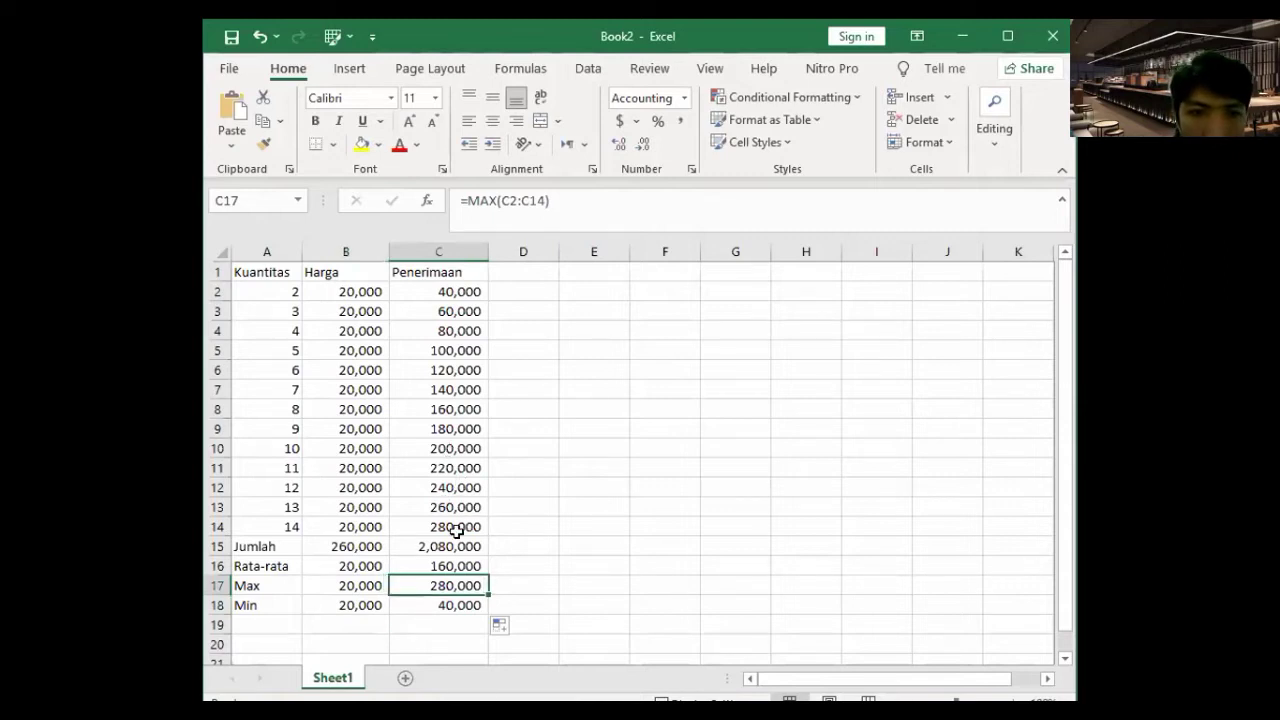
{"action": "left_click", "coordinate": [451, 605]}
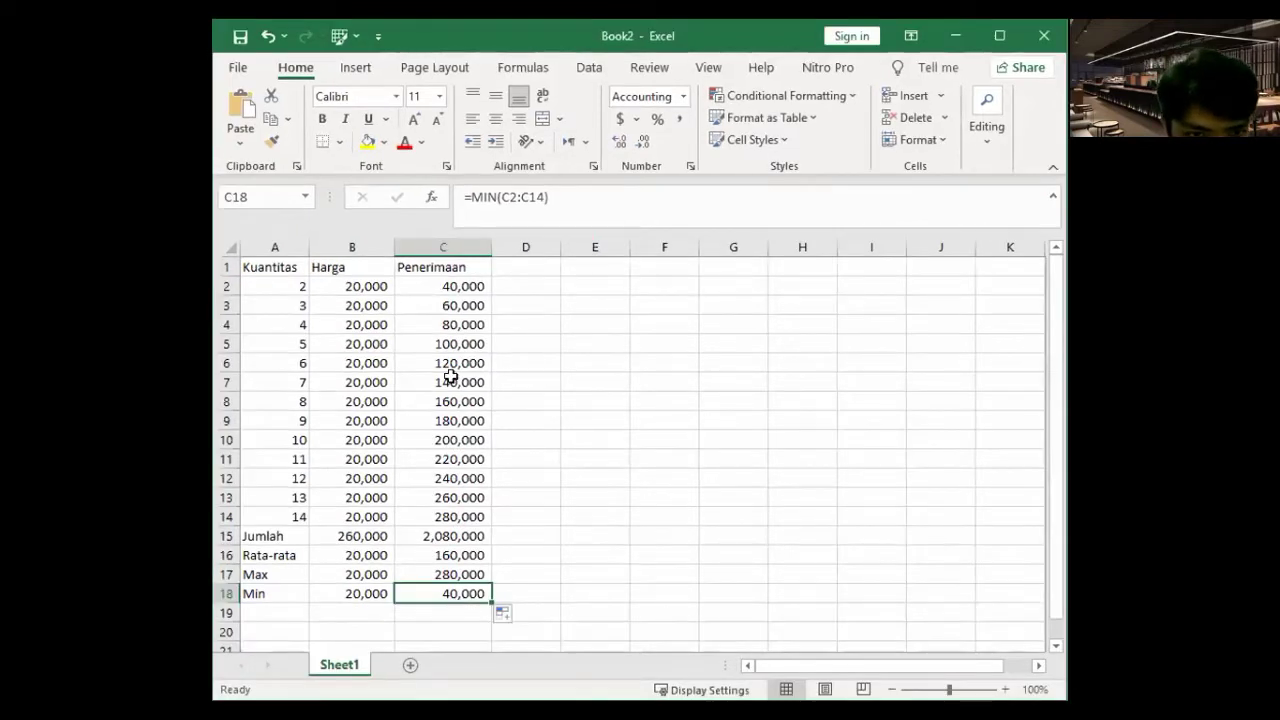
{"action": "left_click_drag", "start_coordinate": [450, 286], "coordinate": [486, 517]}
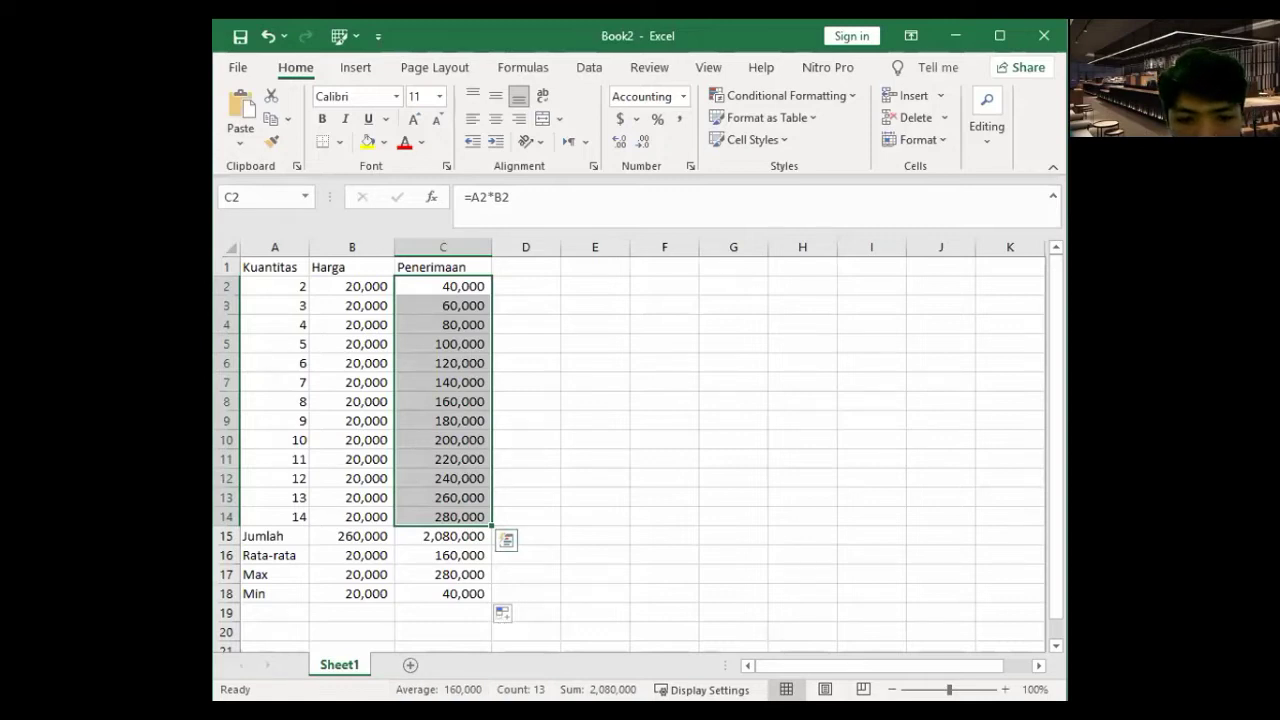
{"action": "left_click", "coordinate": [450, 538]}
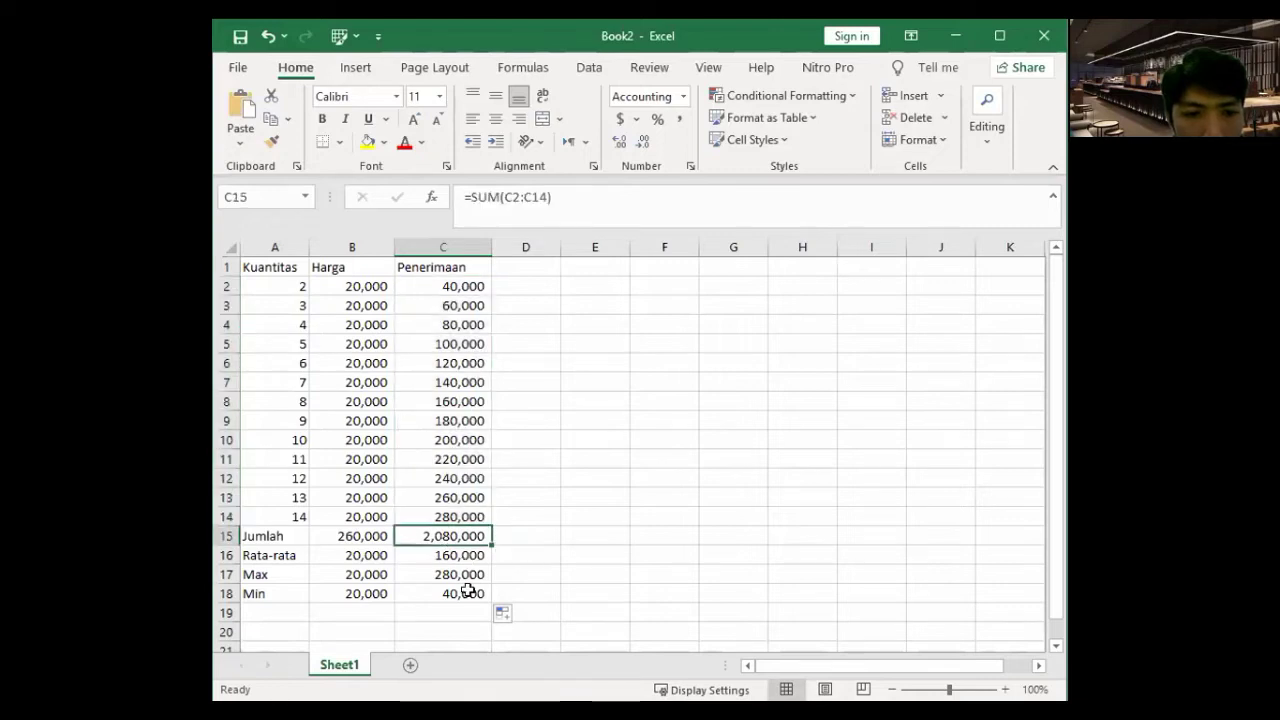
{"action": "left_click", "coordinate": [466, 575]}
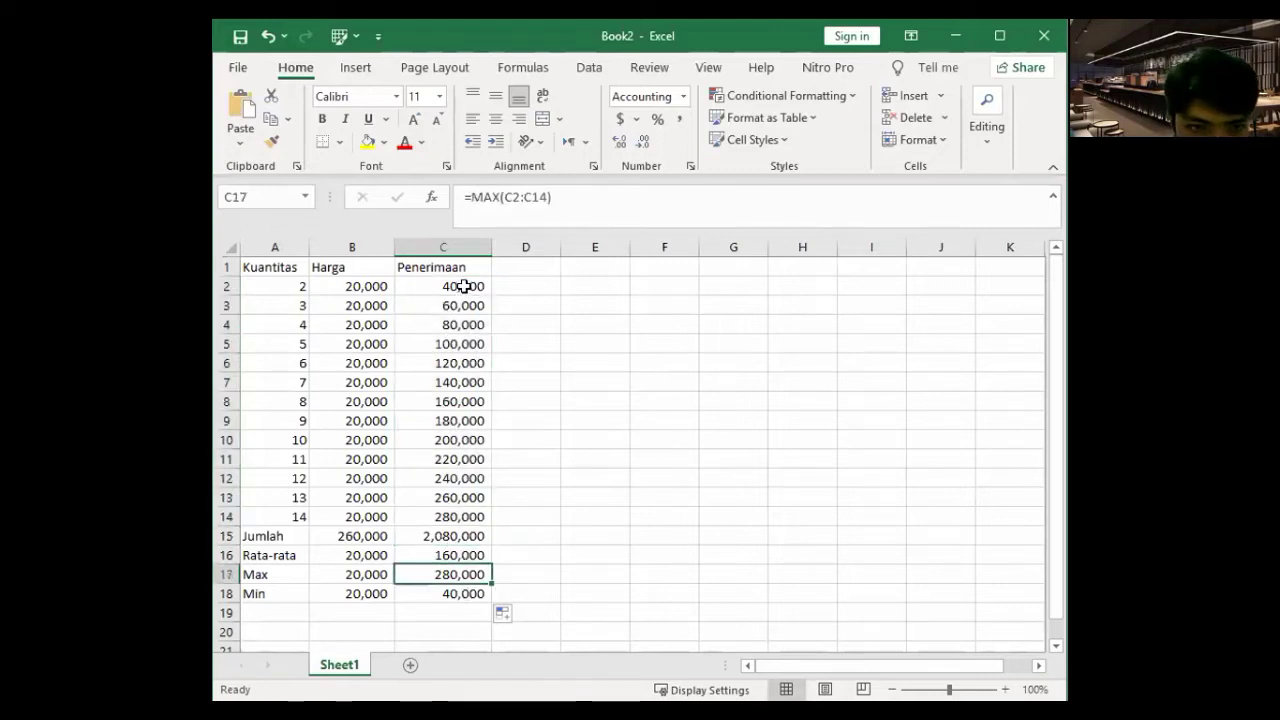
{"action": "left_click_drag", "start_coordinate": [455, 288], "coordinate": [480, 514]}
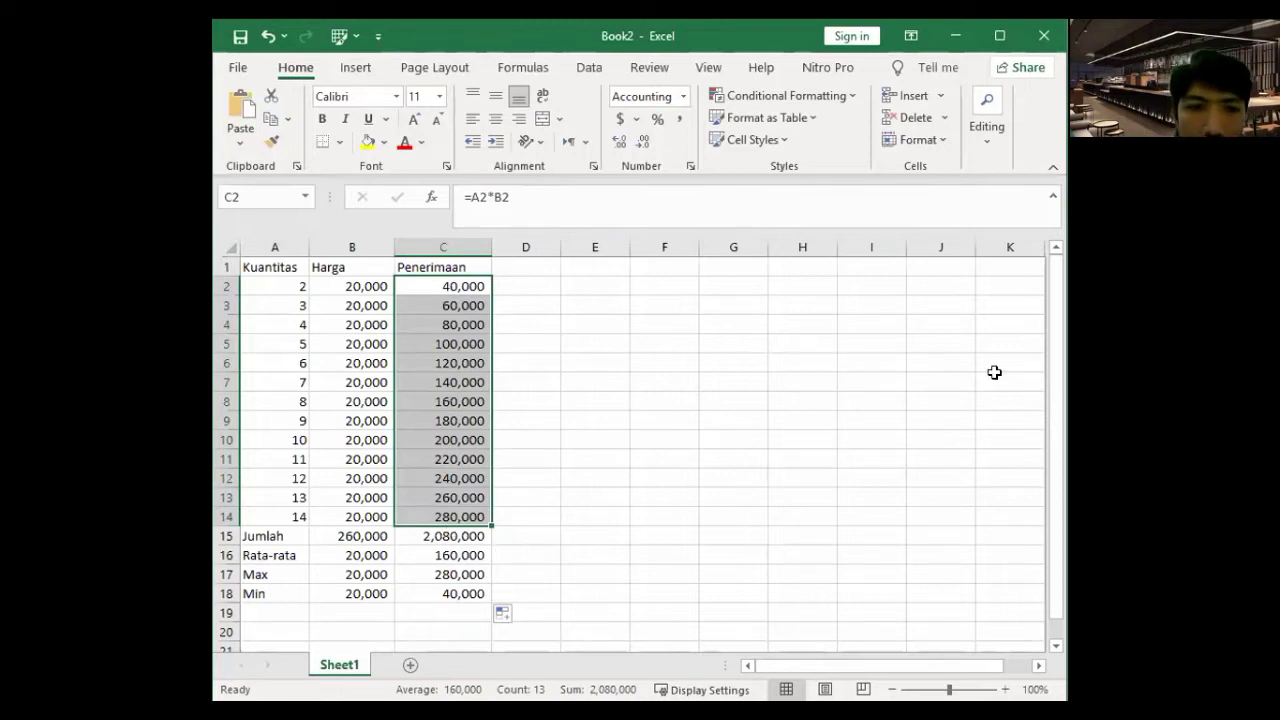
- Add a count label in A19 with COUNT formulas in B19:C19 returning 13
{"action": "scroll", "coordinate": [297, 551], "scroll_direction": "down", "scroll_amount": 1}
{"action": "left_click", "coordinate": [301, 556]}
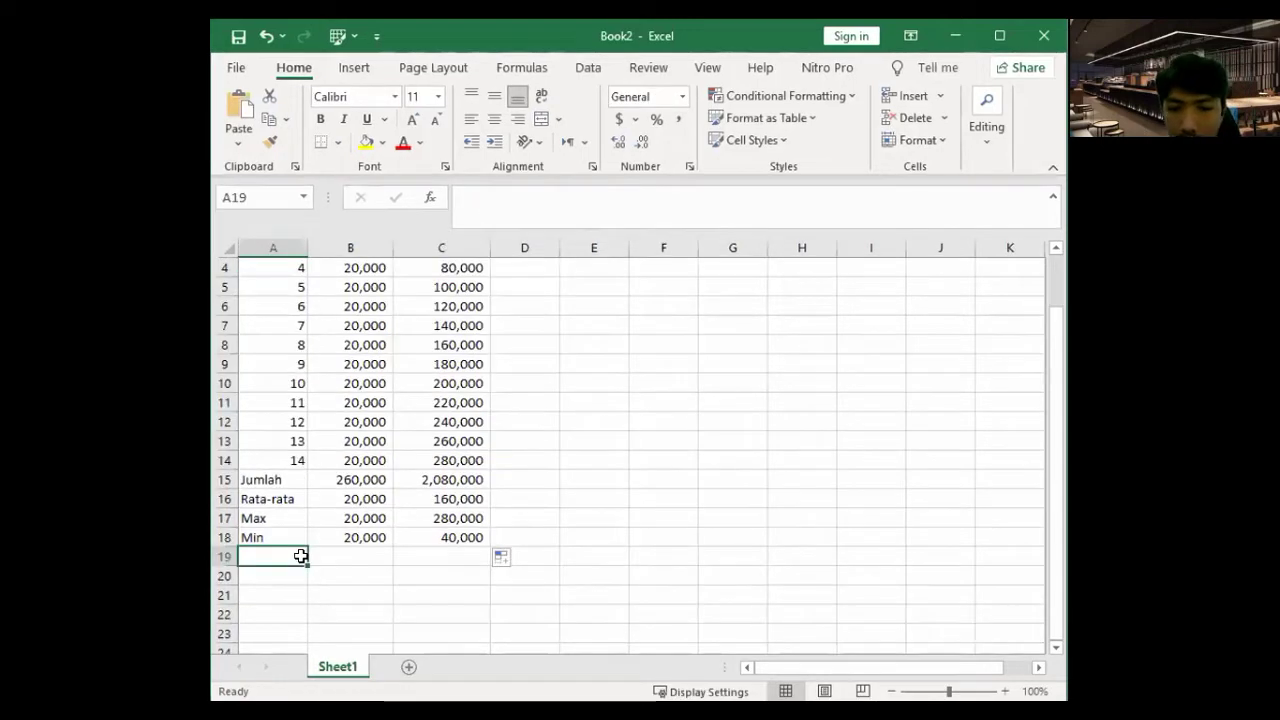
{"action": "type", "text": "count"}
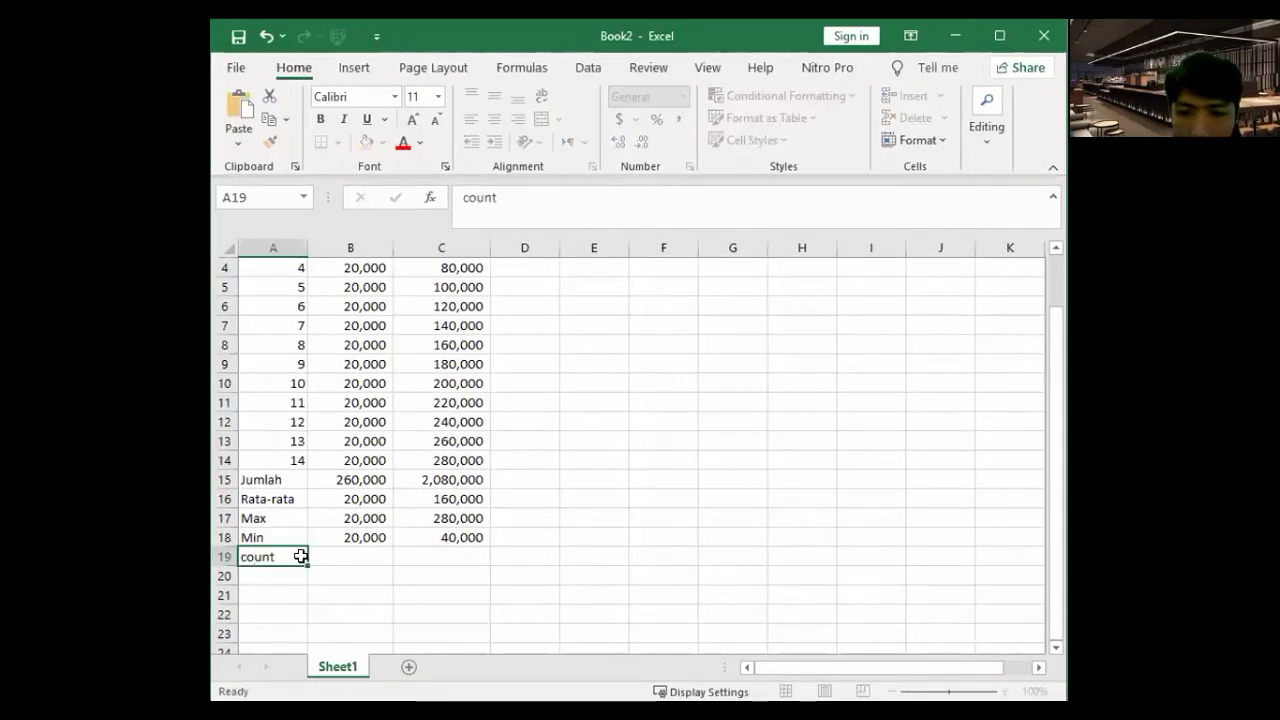
{"action": "key", "text": "Tab"}
{"action": "type", "text": "="}
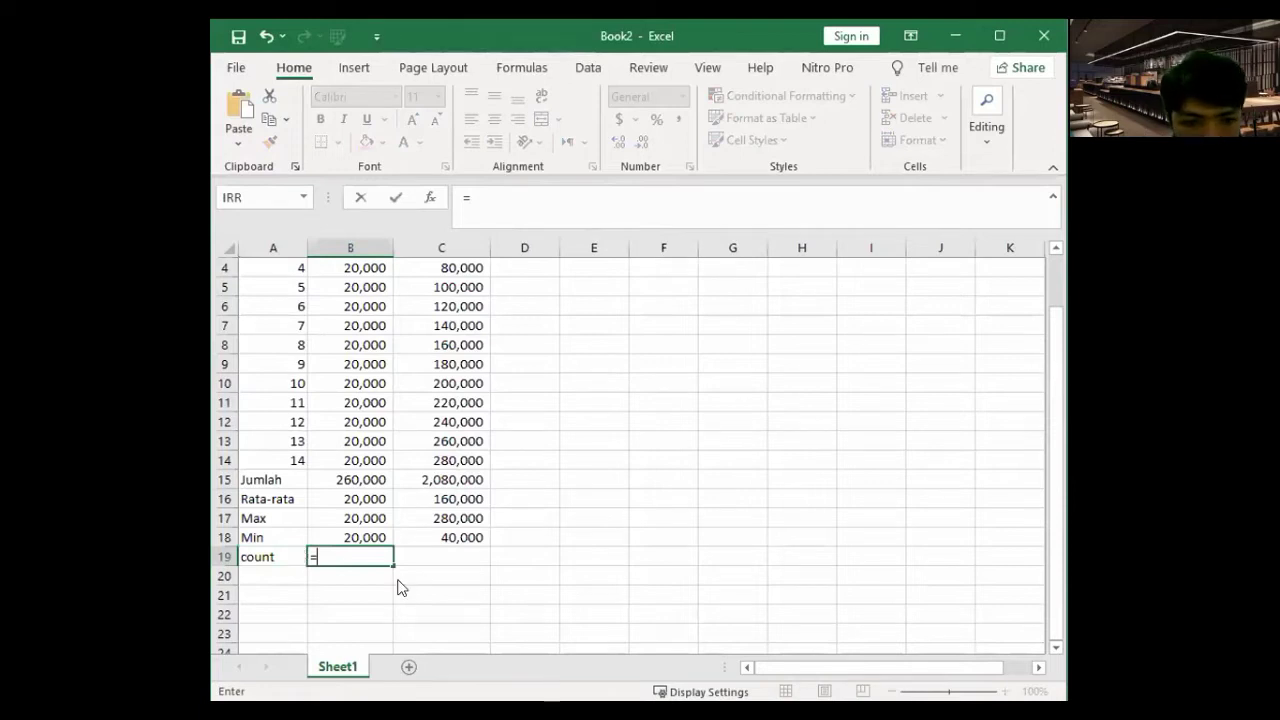
{"action": "type", "text": "coun"}
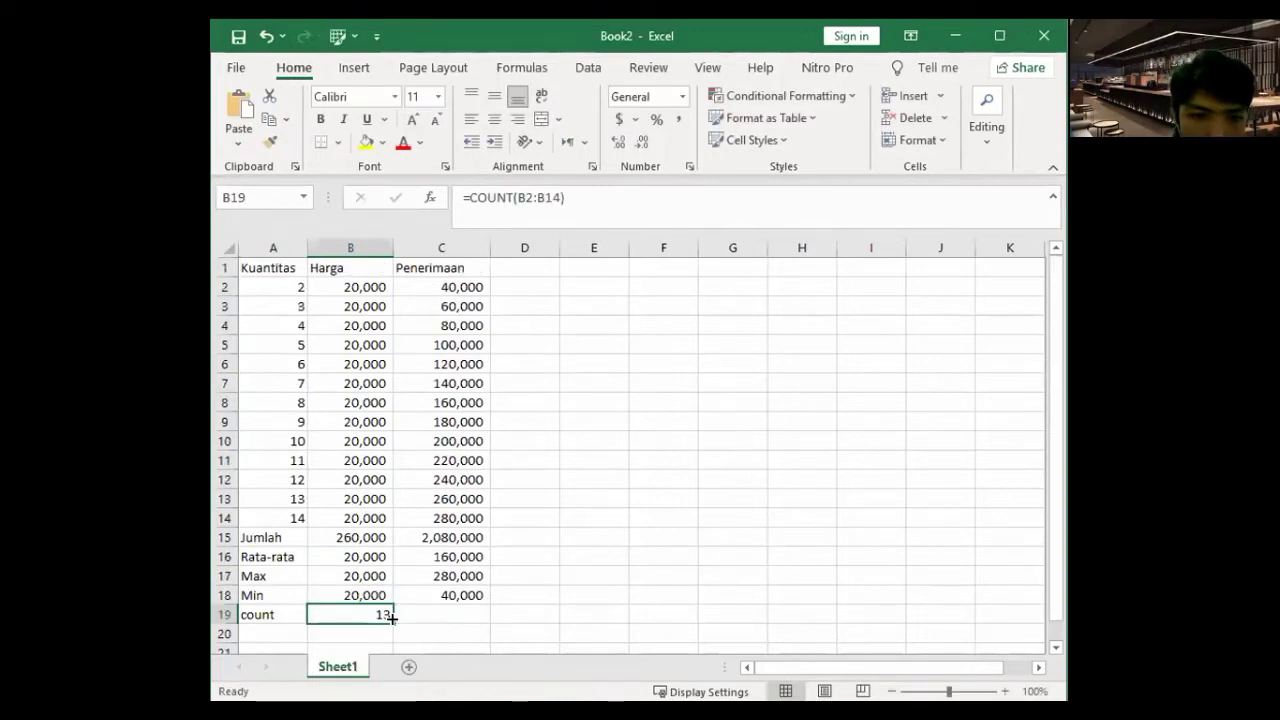
{"action": "left_click_drag", "start_coordinate": [392, 618], "coordinate": [469, 622]}
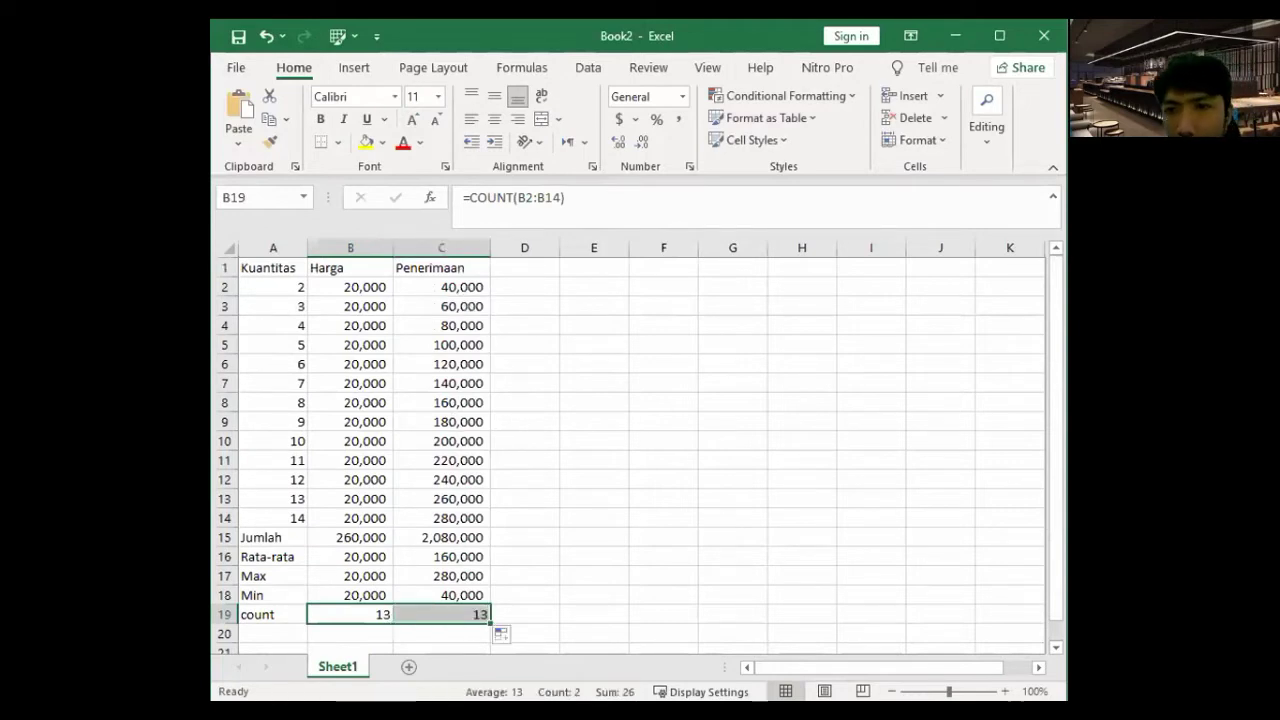
{"action": "key", "text": "alt+Tab"}
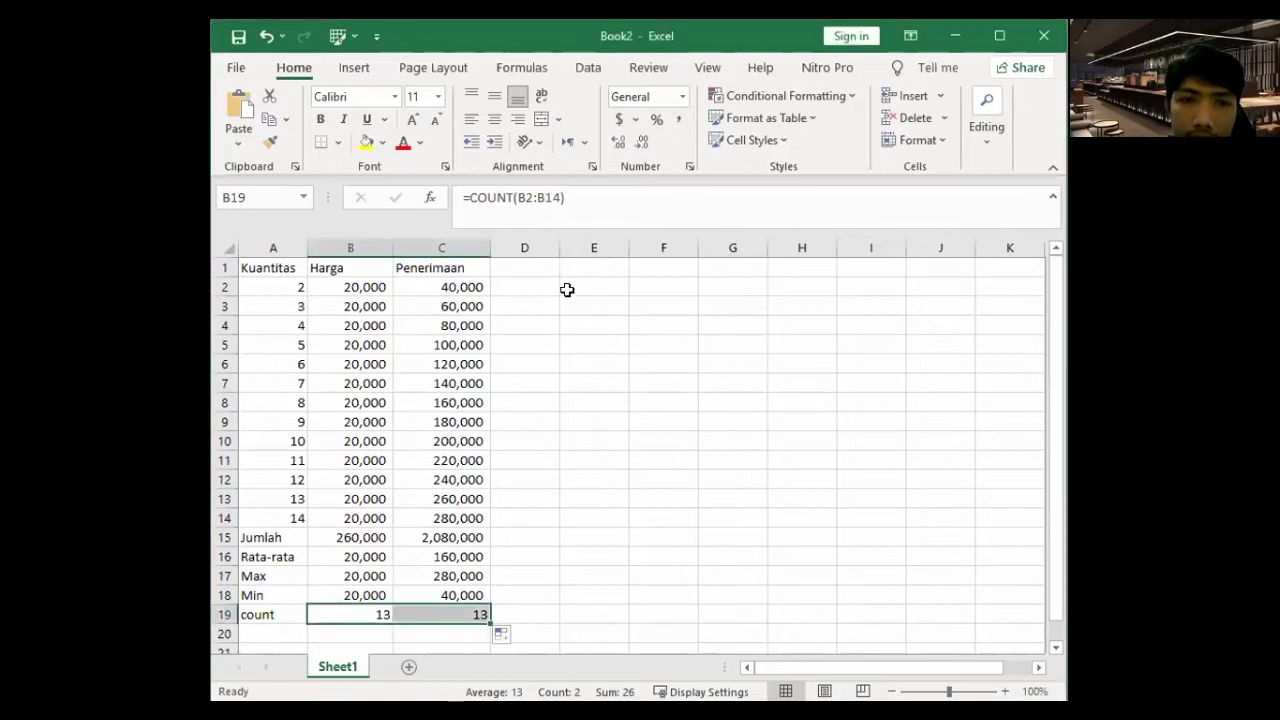
{"action": "left_click", "coordinate": [591, 283]}
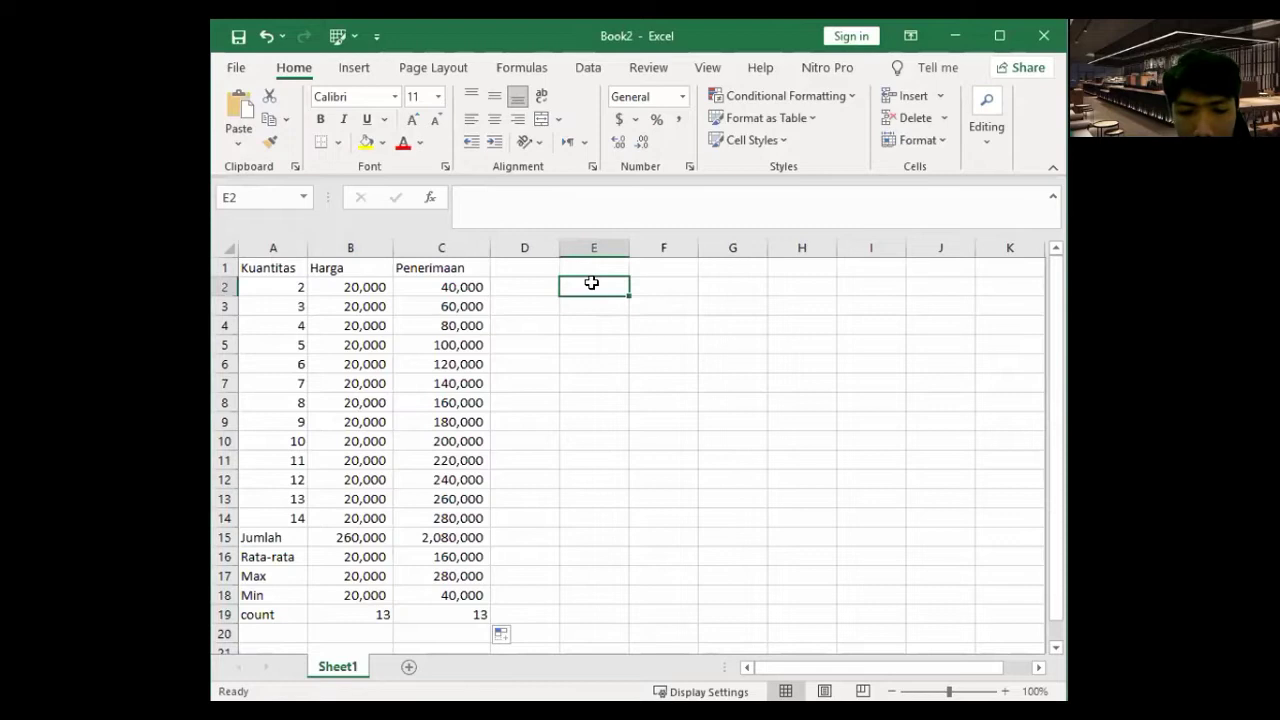
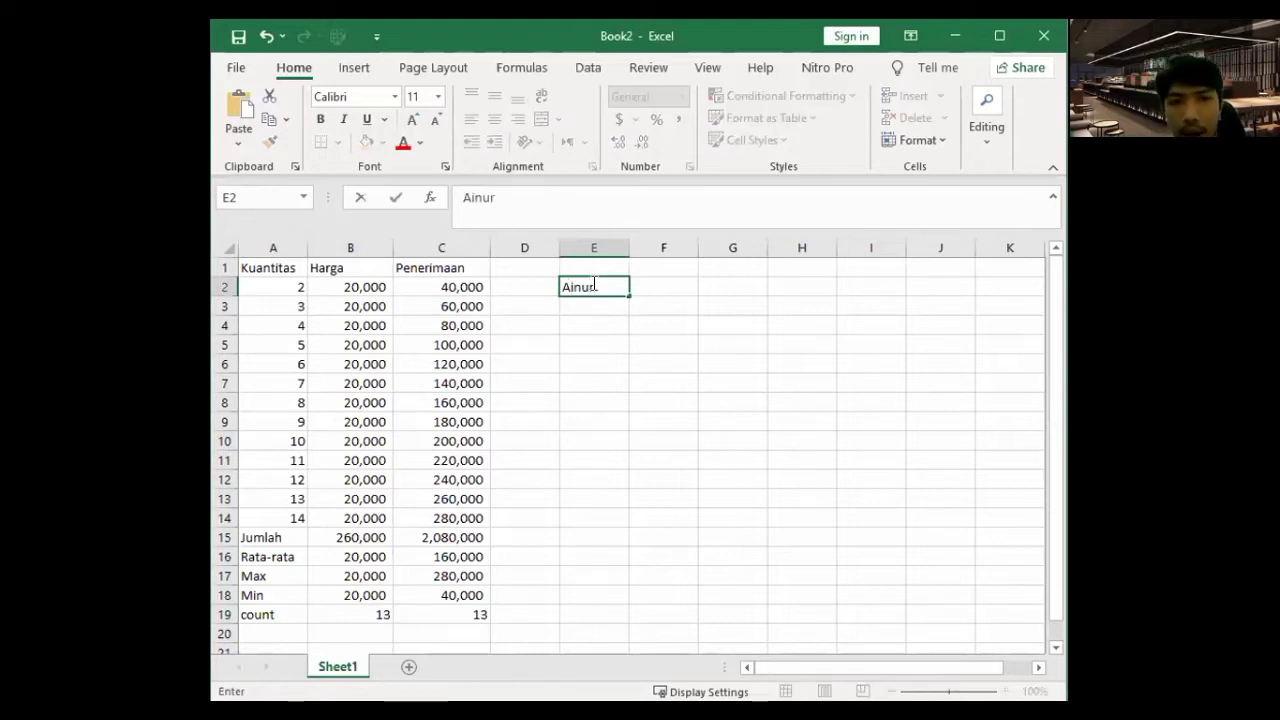
- Enter the first person's first name in E2 and last name in F2, undoing a merged-name attempt
{"action": "key", "text": "Tab"}
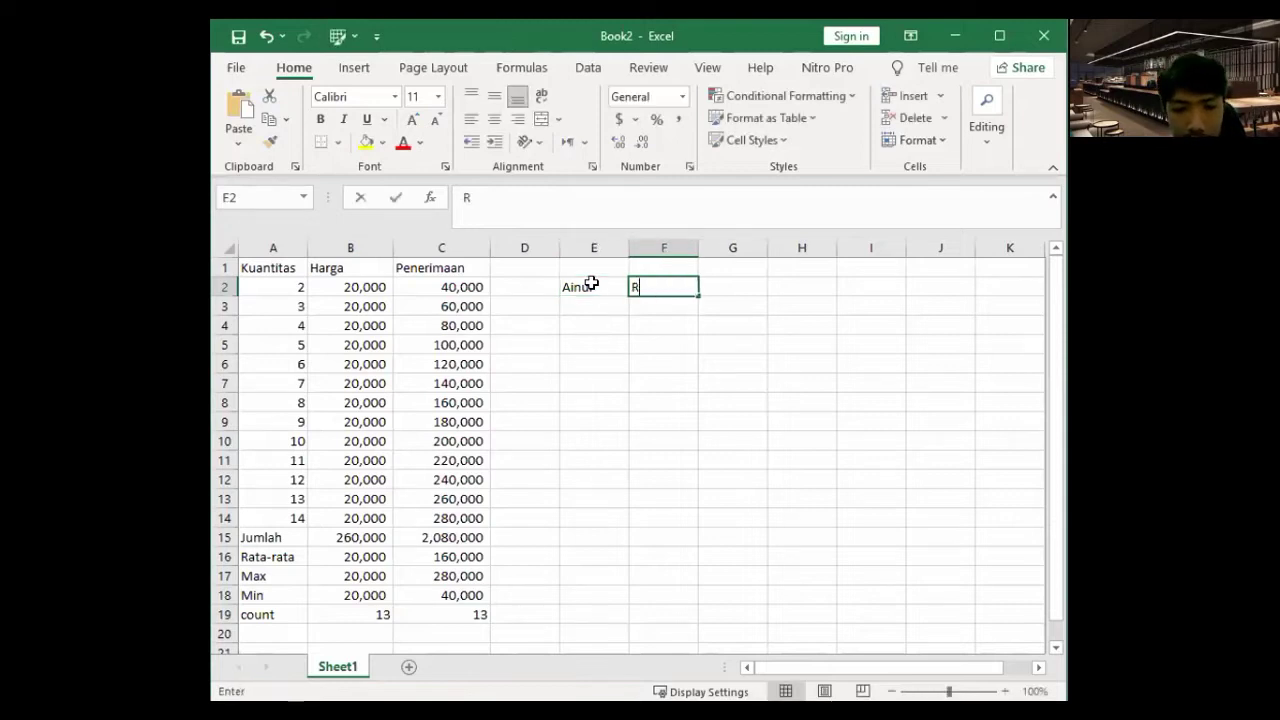
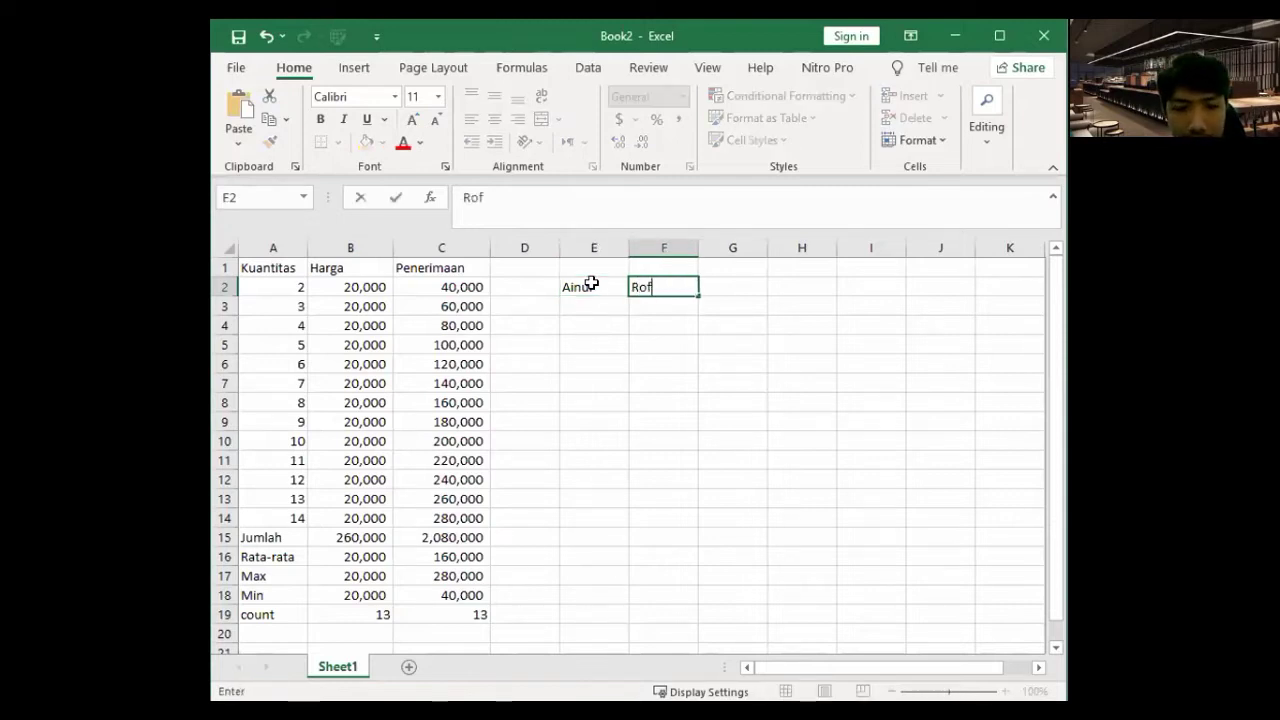
{"action": "key", "text": "Return"}
{"action": "key", "text": "Left"}
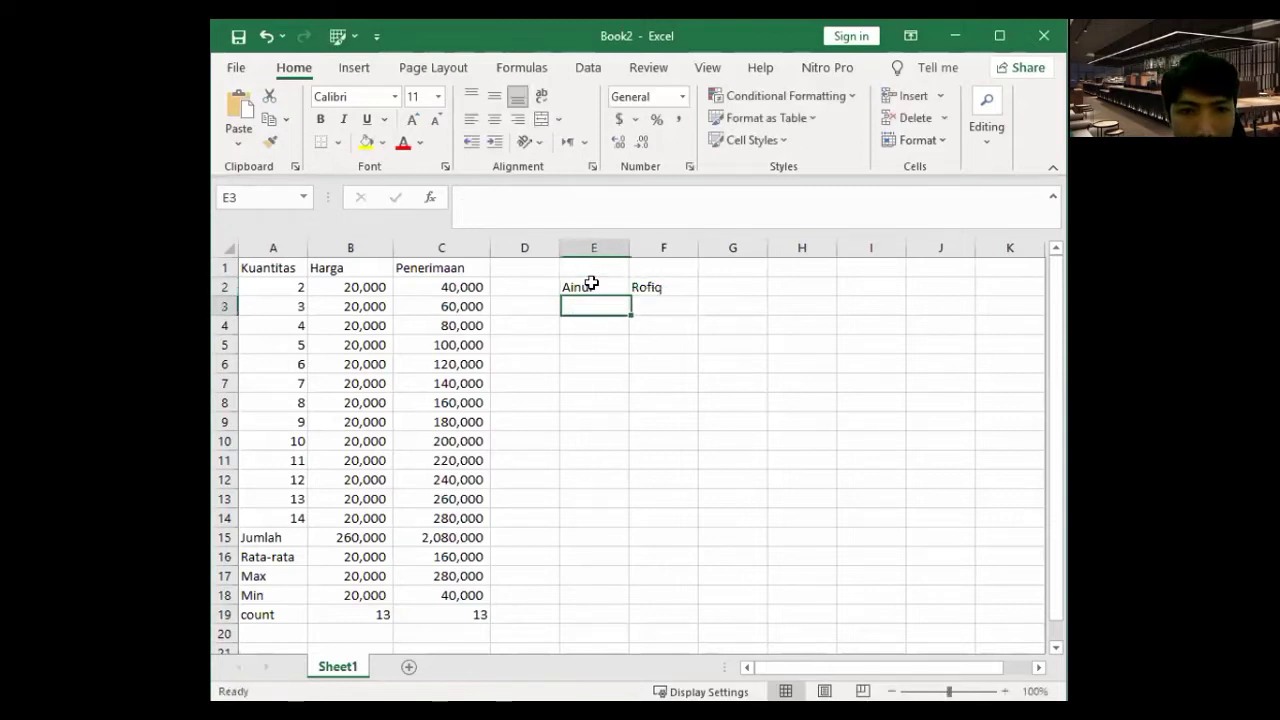
{"action": "left_click_drag", "start_coordinate": [591, 285], "coordinate": [649, 286]}
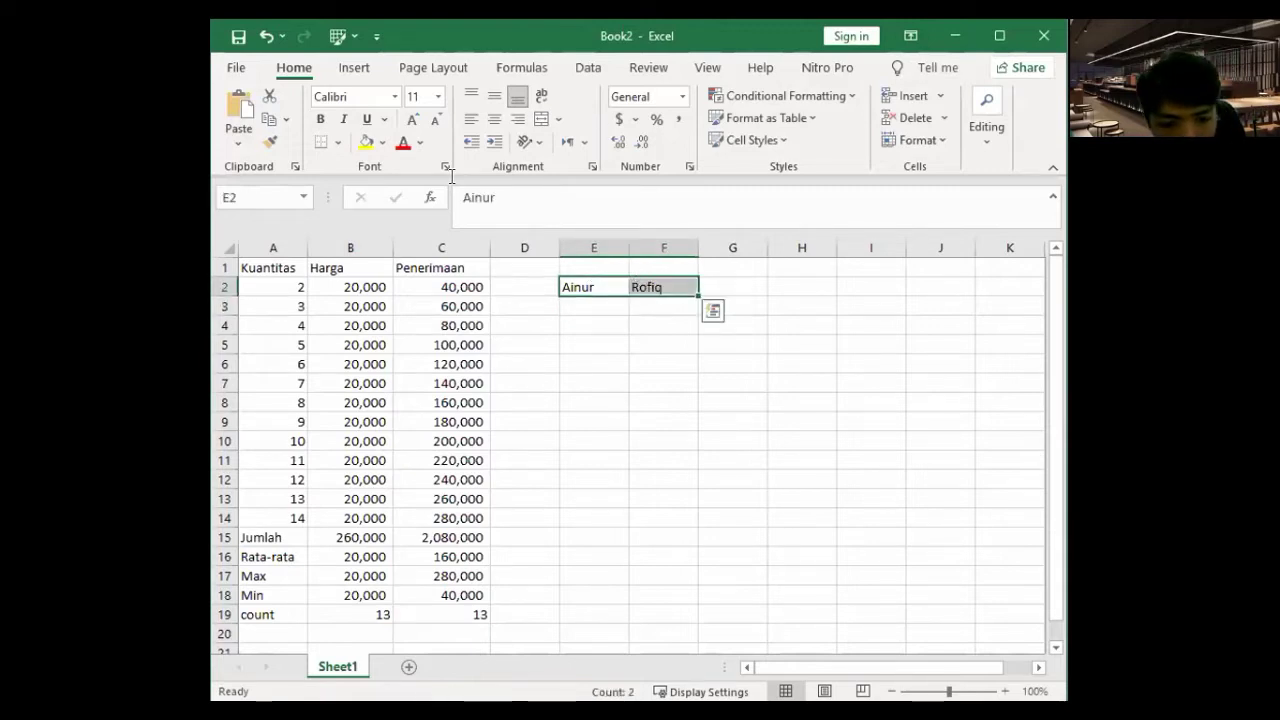
{"action": "key", "text": "ctrl+z"}
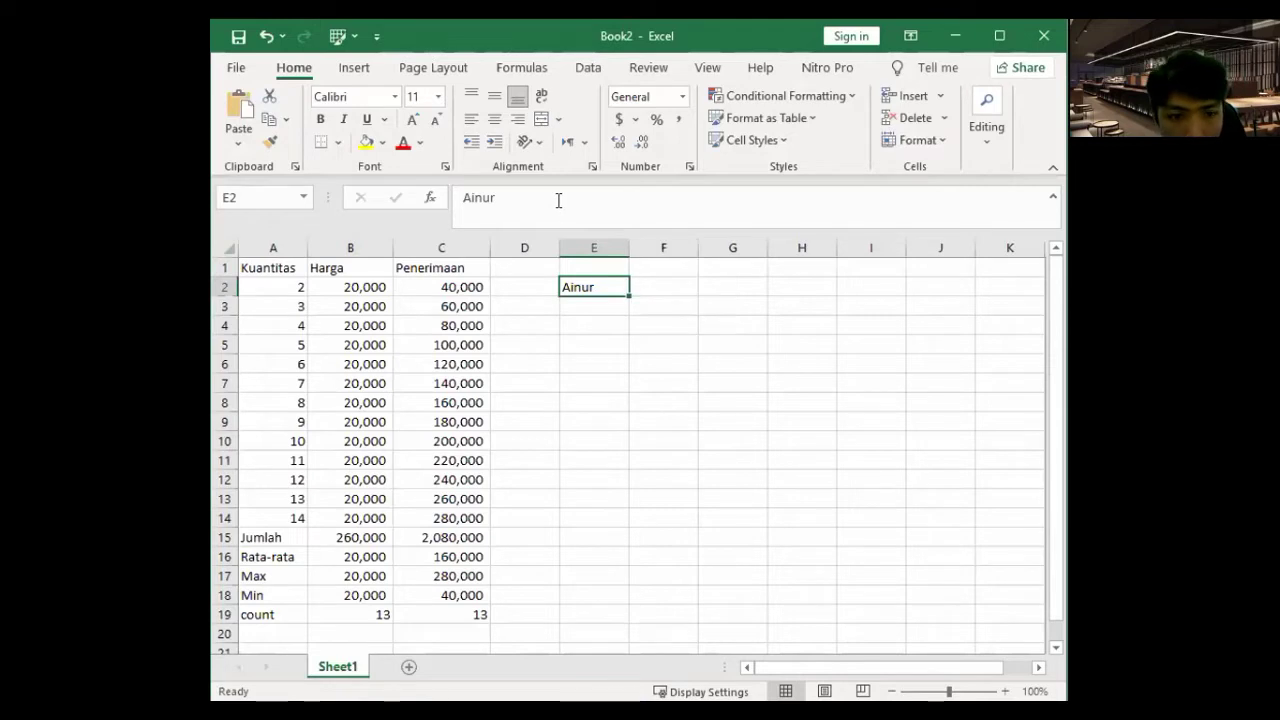
{"action": "left_click", "coordinate": [556, 200]}
{"action": "type", "text": "Rofiq"}
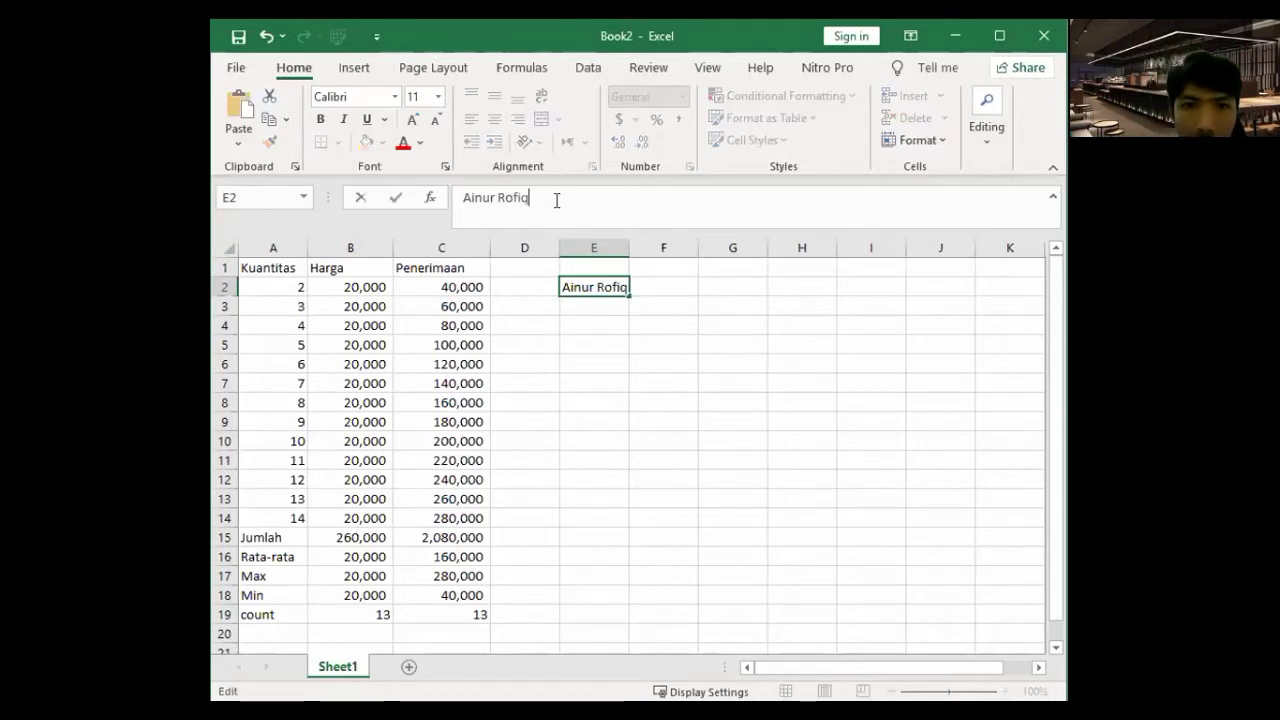
{"action": "key", "text": "Return"}
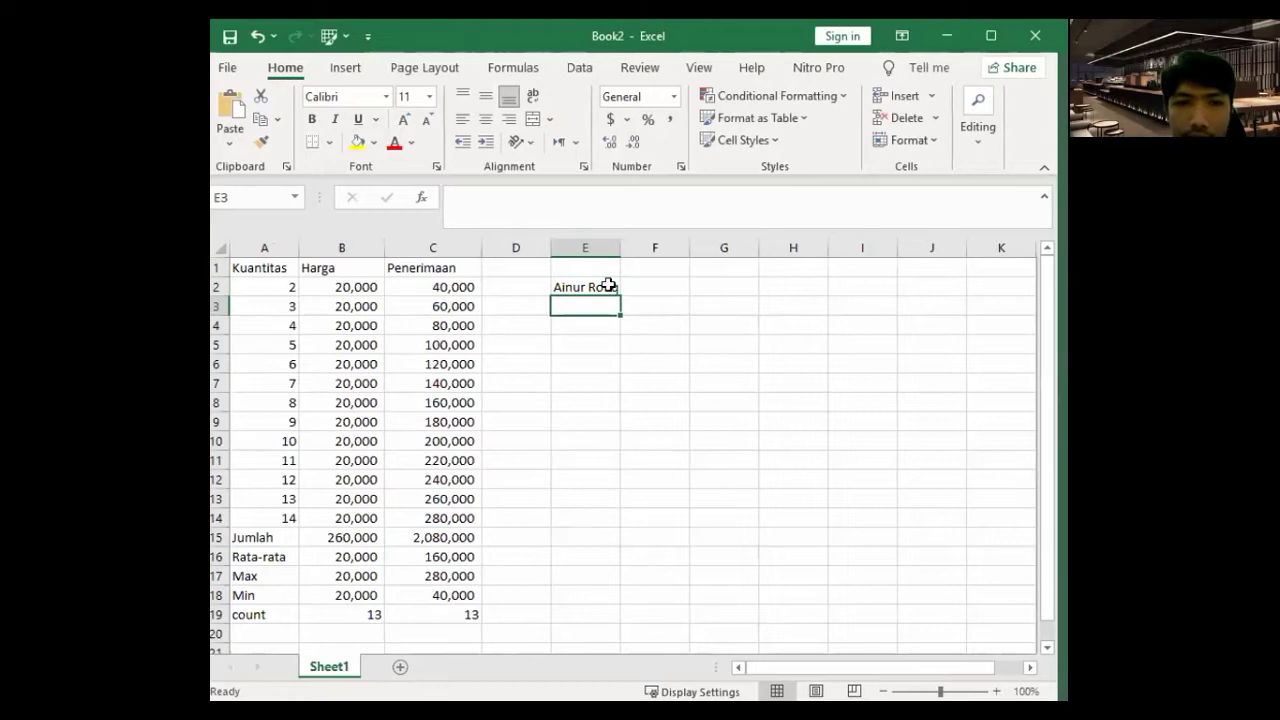
{"action": "key", "text": "ctrl+z"}
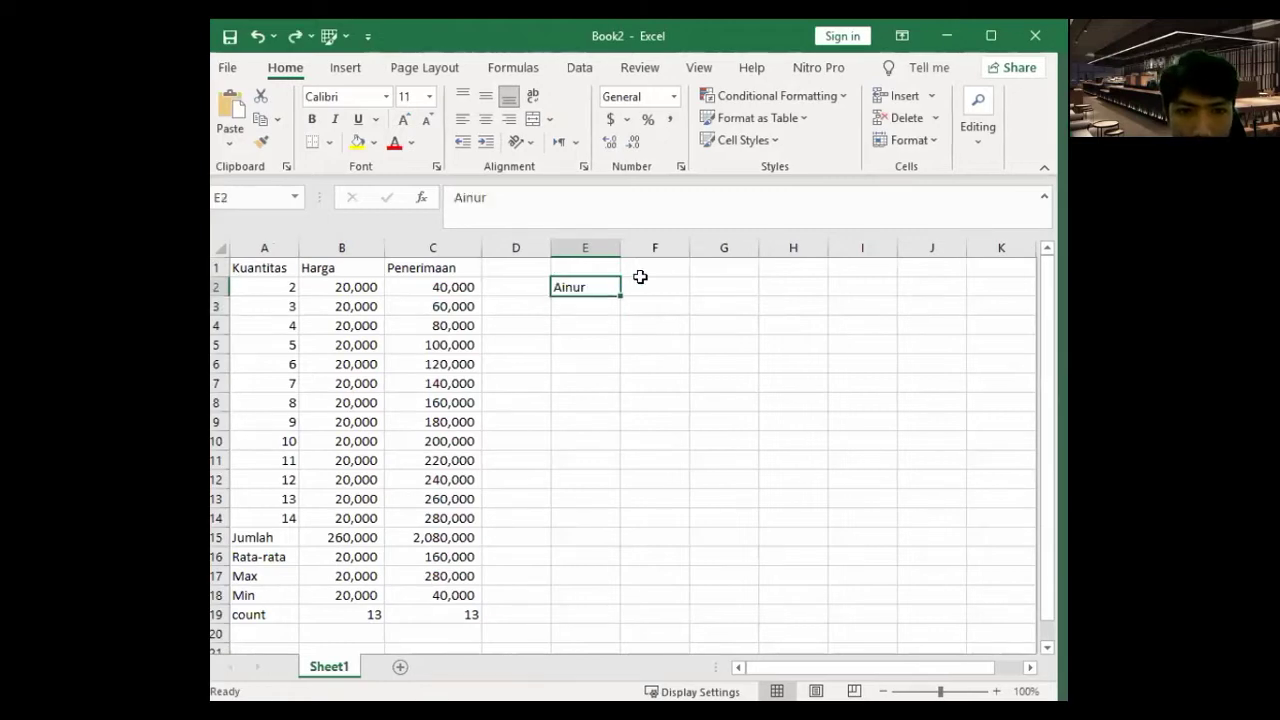
{"action": "key", "text": "Tab"}
{"action": "type", "text": "Rofiq"}
{"action": "key", "text": "Return"}
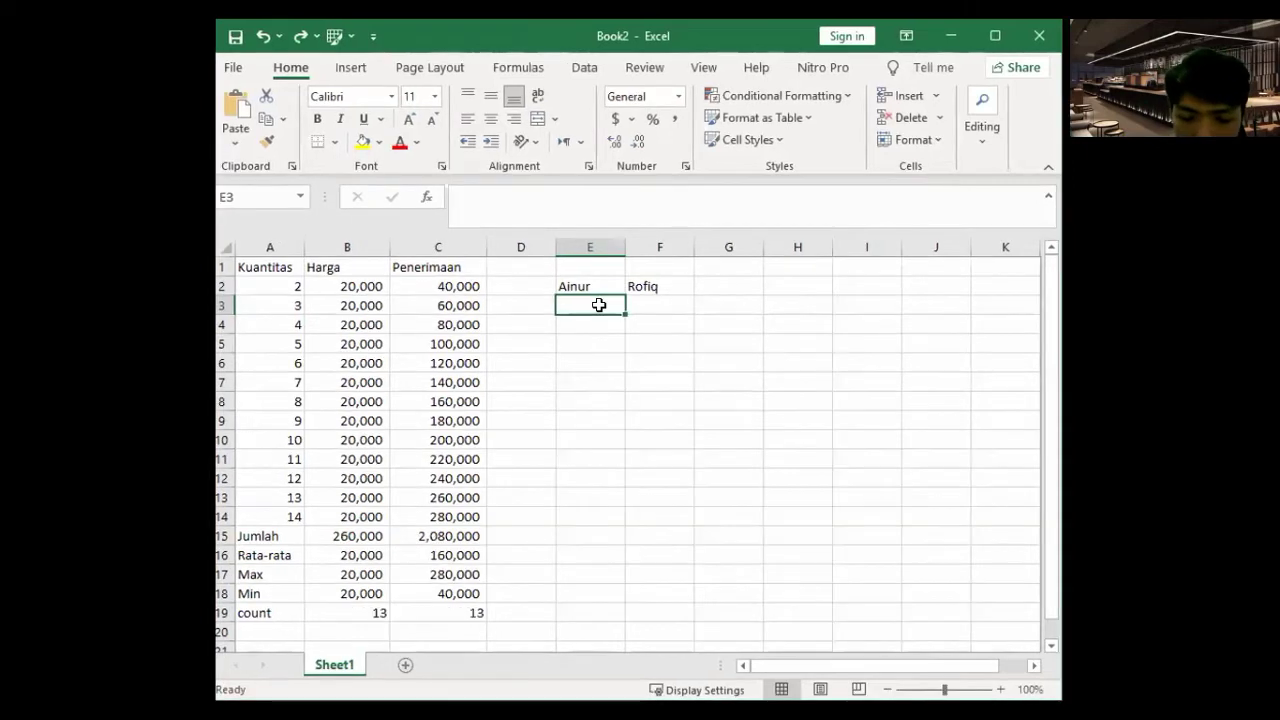
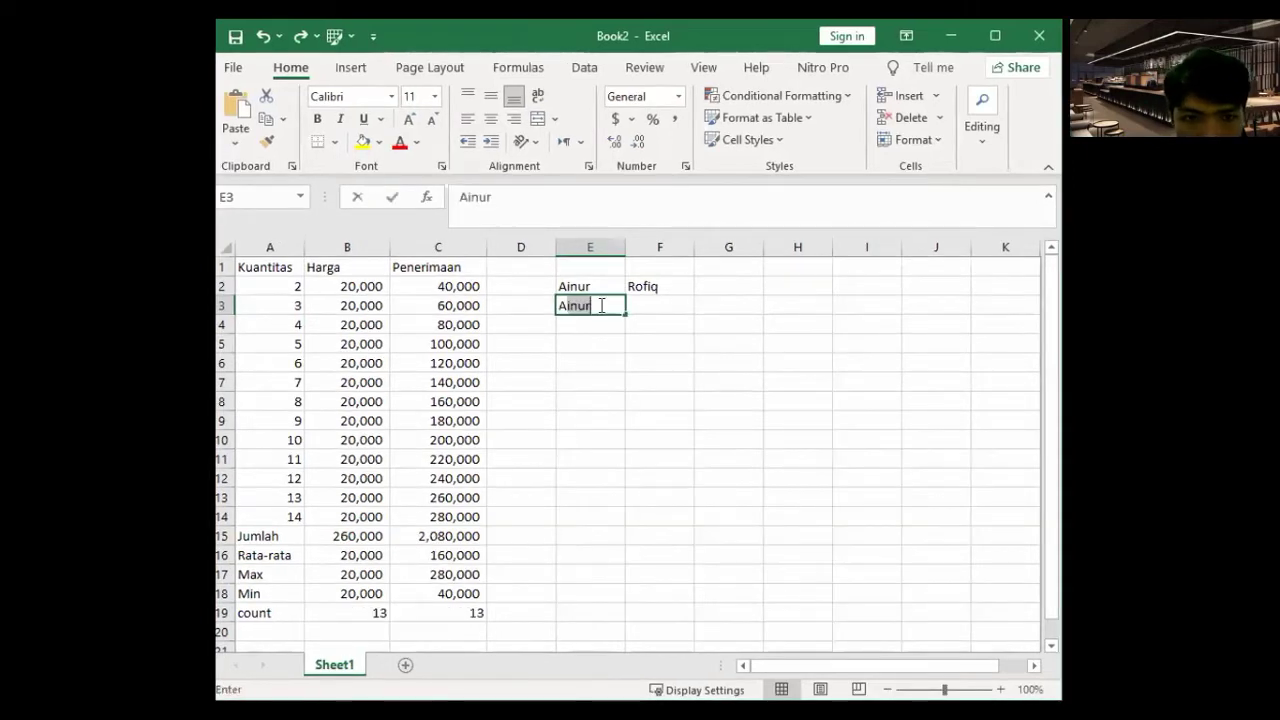
- Enter the next two people's first names in E3:E4 and last names in F3:F4
{"action": "key", "text": "Tab"}
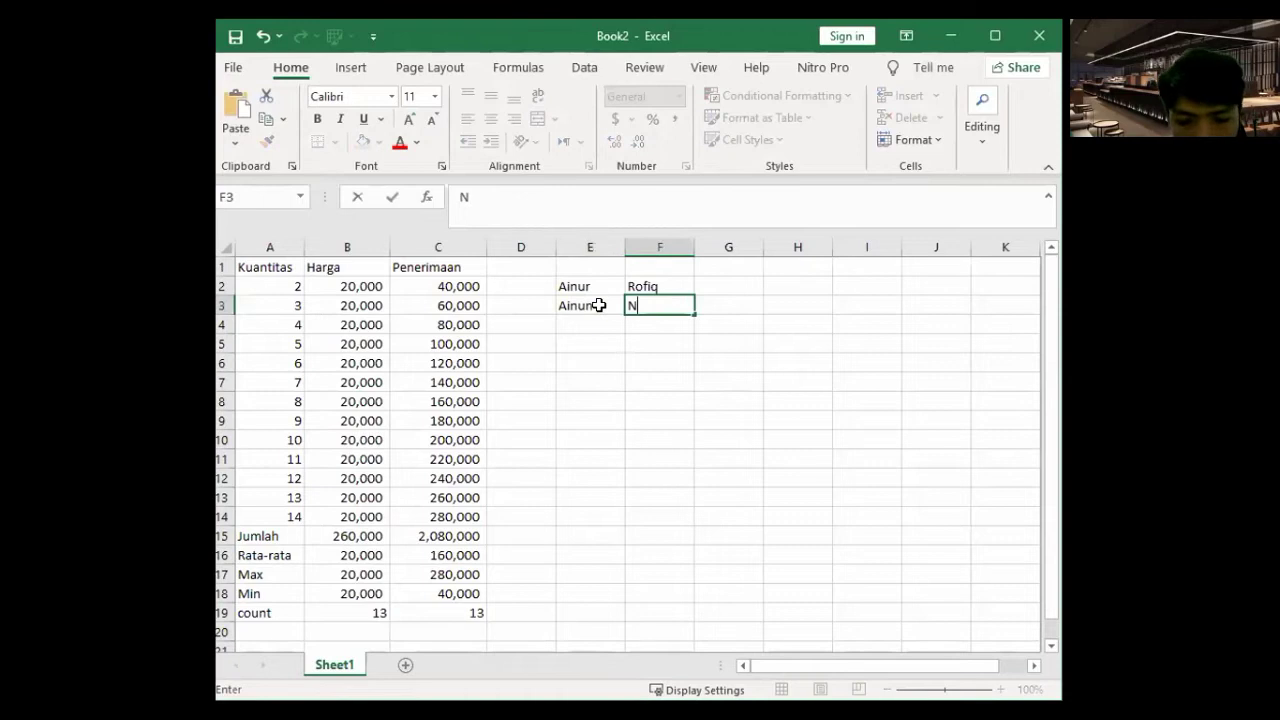
{"action": "key", "text": "Return"}
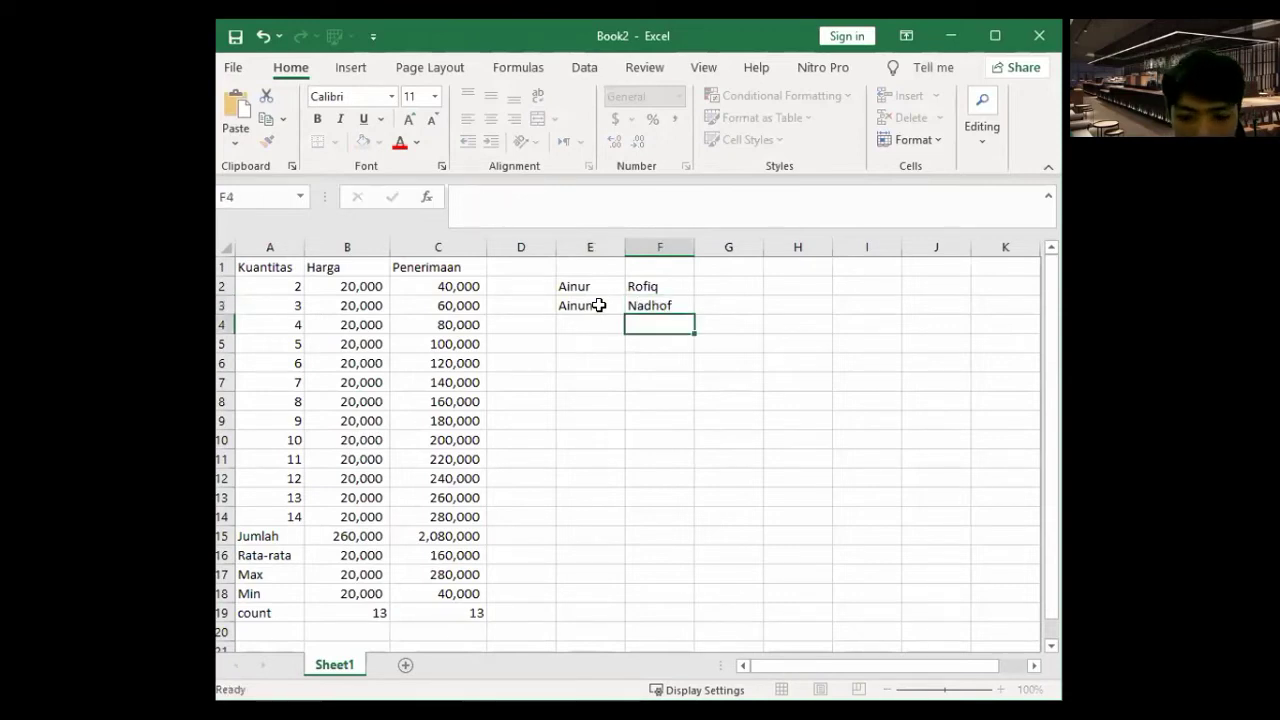
{"action": "key", "text": "Left"}
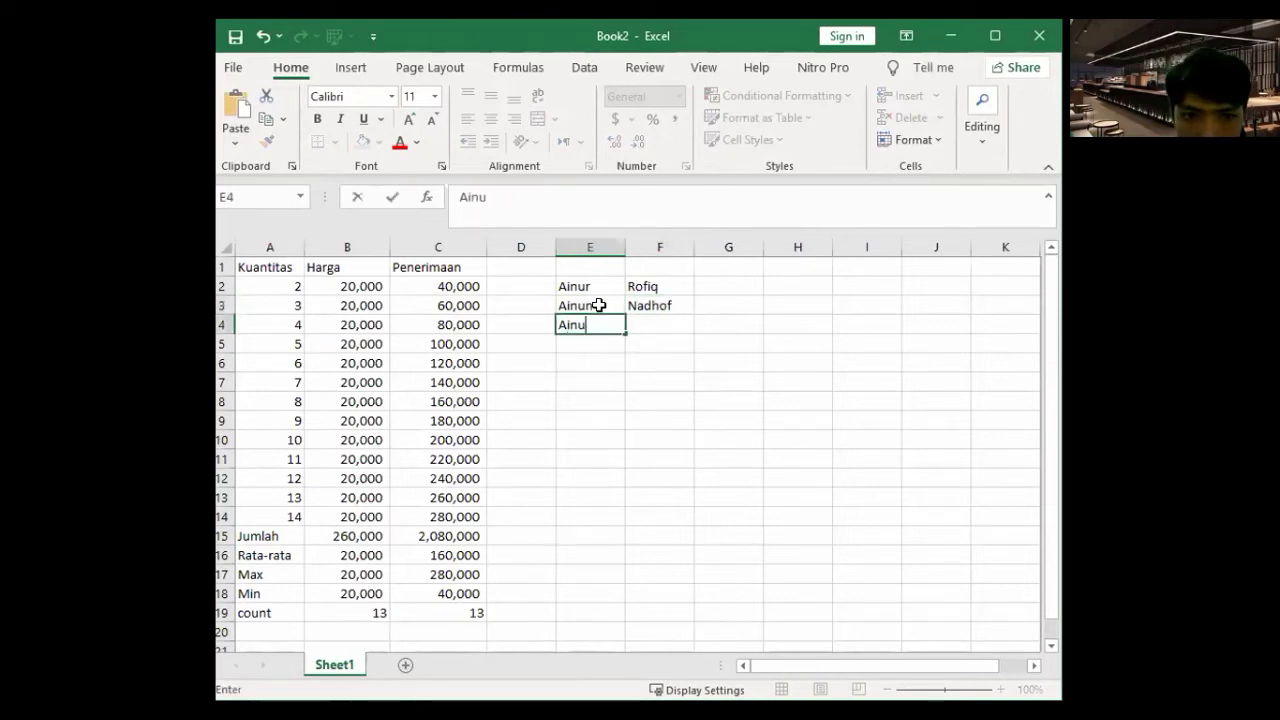
{"action": "key", "text": "Tab"}
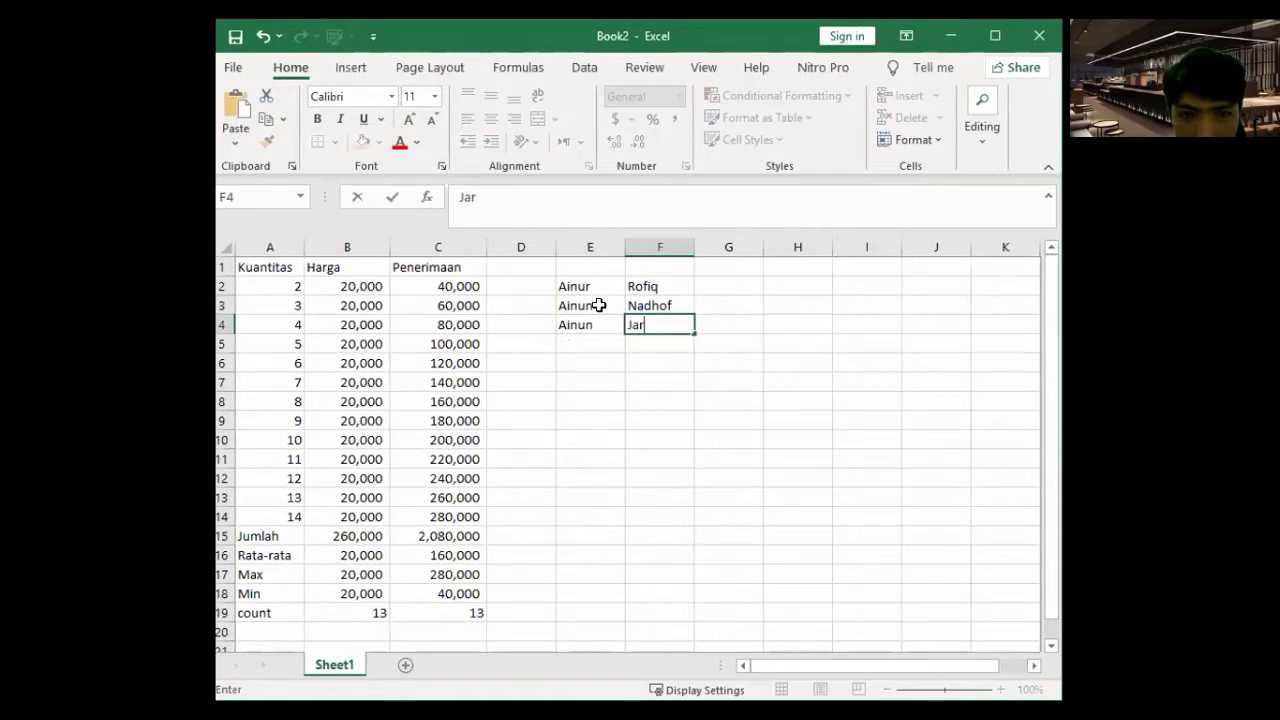
{"action": "key", "text": "Return"}
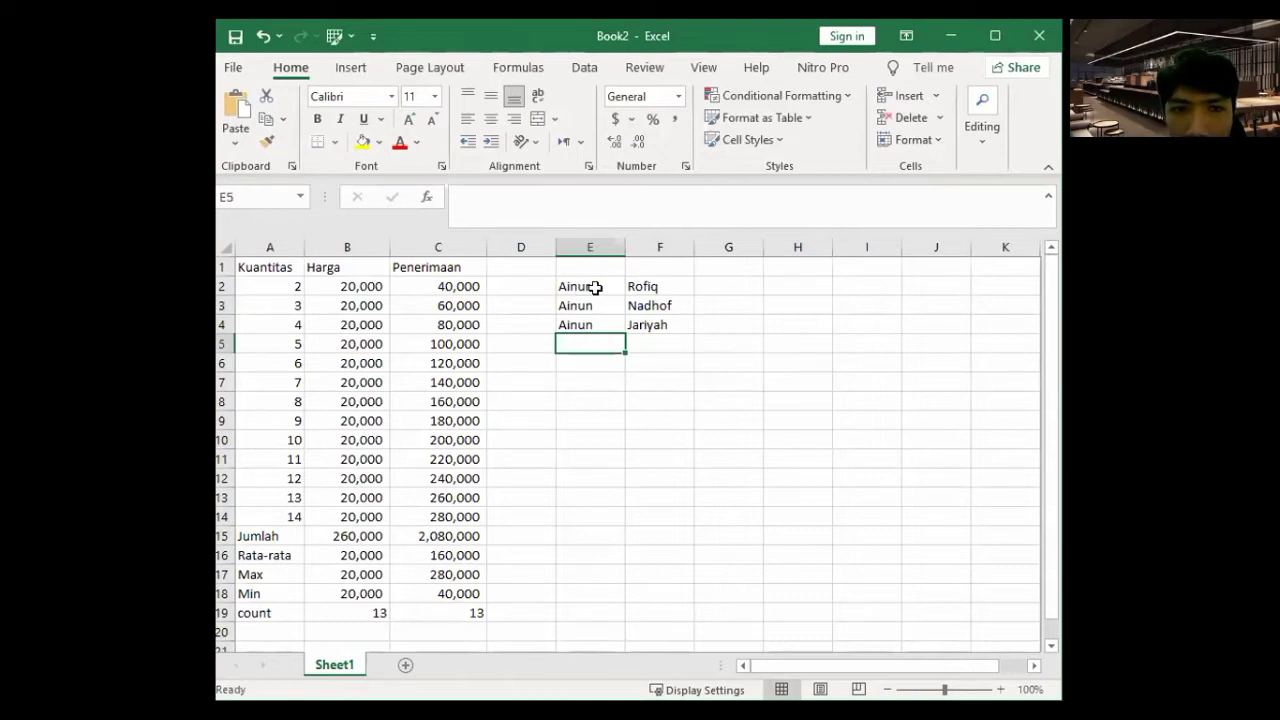
{"action": "left_click", "coordinate": [728, 283]}
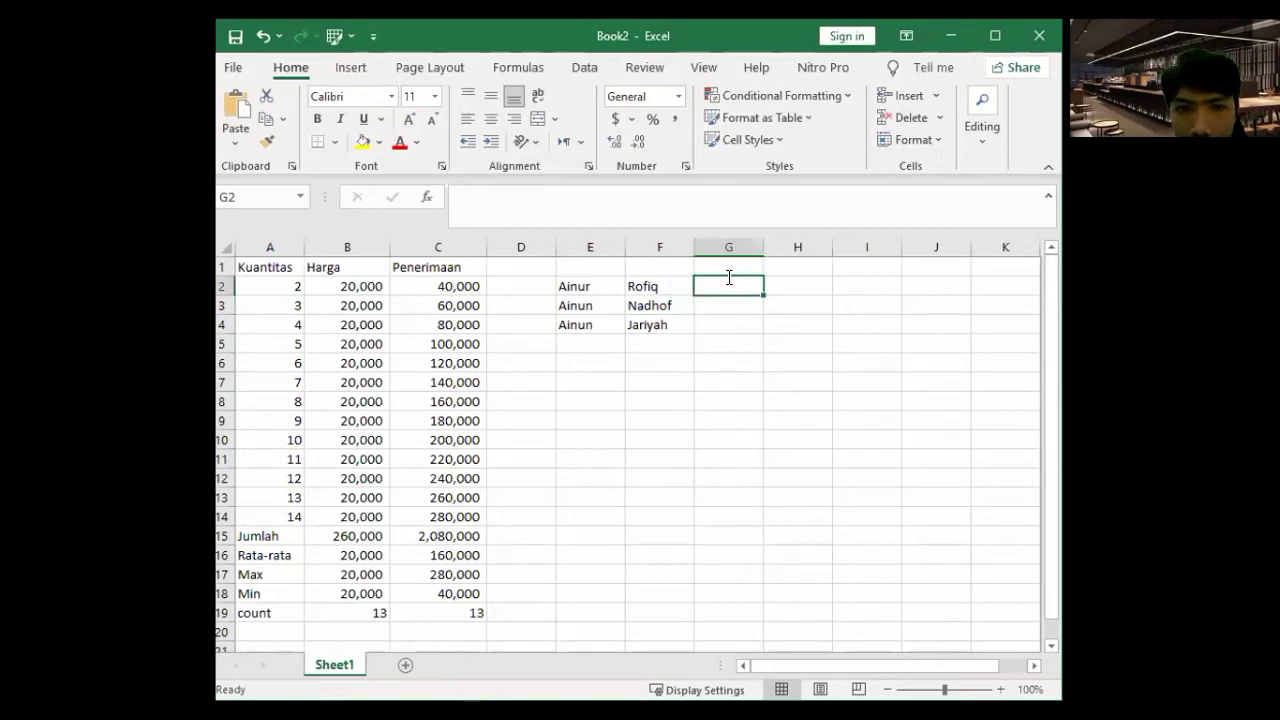
- Enter =CONCATENATE(E2,F2) in G2 to join the first and last name
{"action": "type", "text": "="}
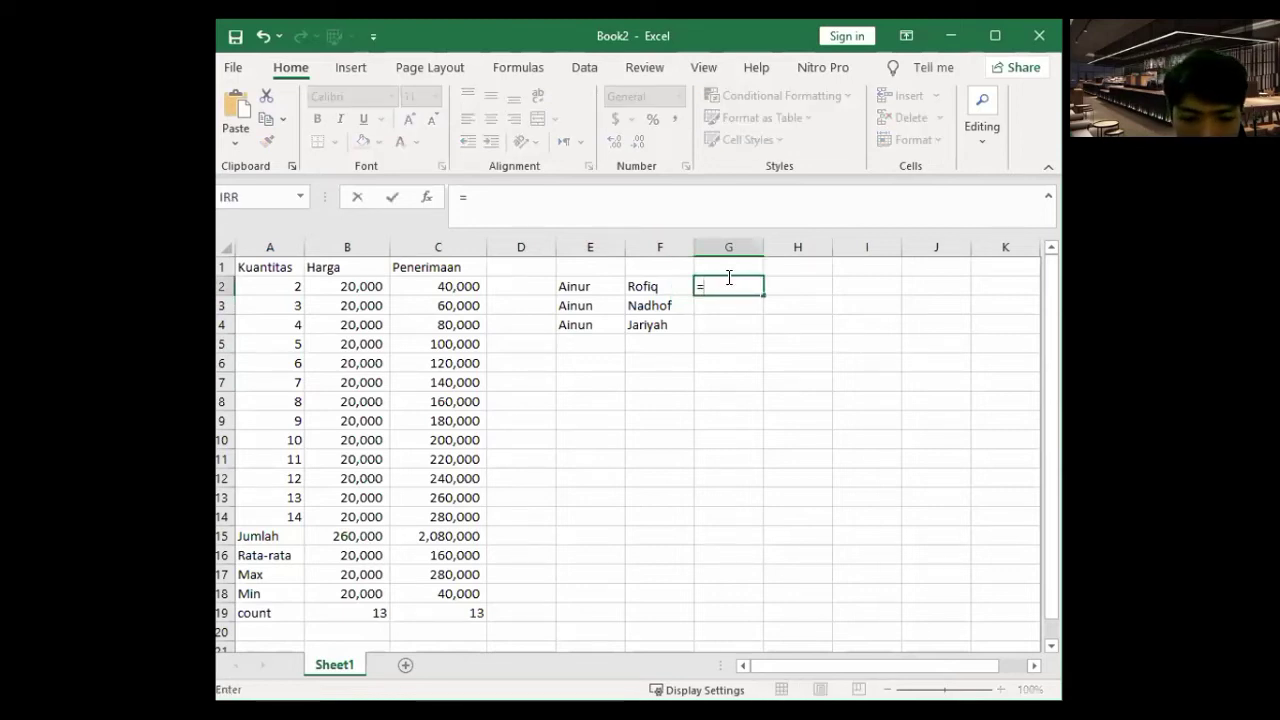
{"action": "type", "text": "conc"}
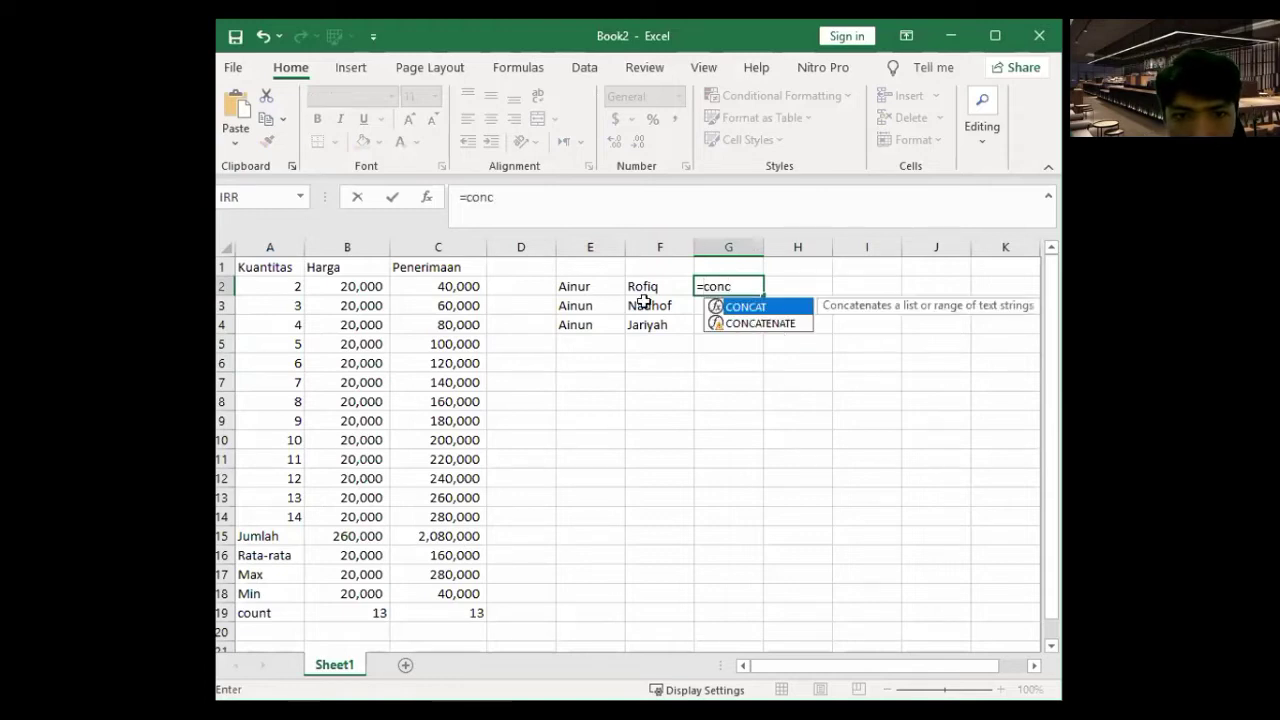
{"action": "key", "text": "Down"}
{"action": "key", "text": "Tab"}
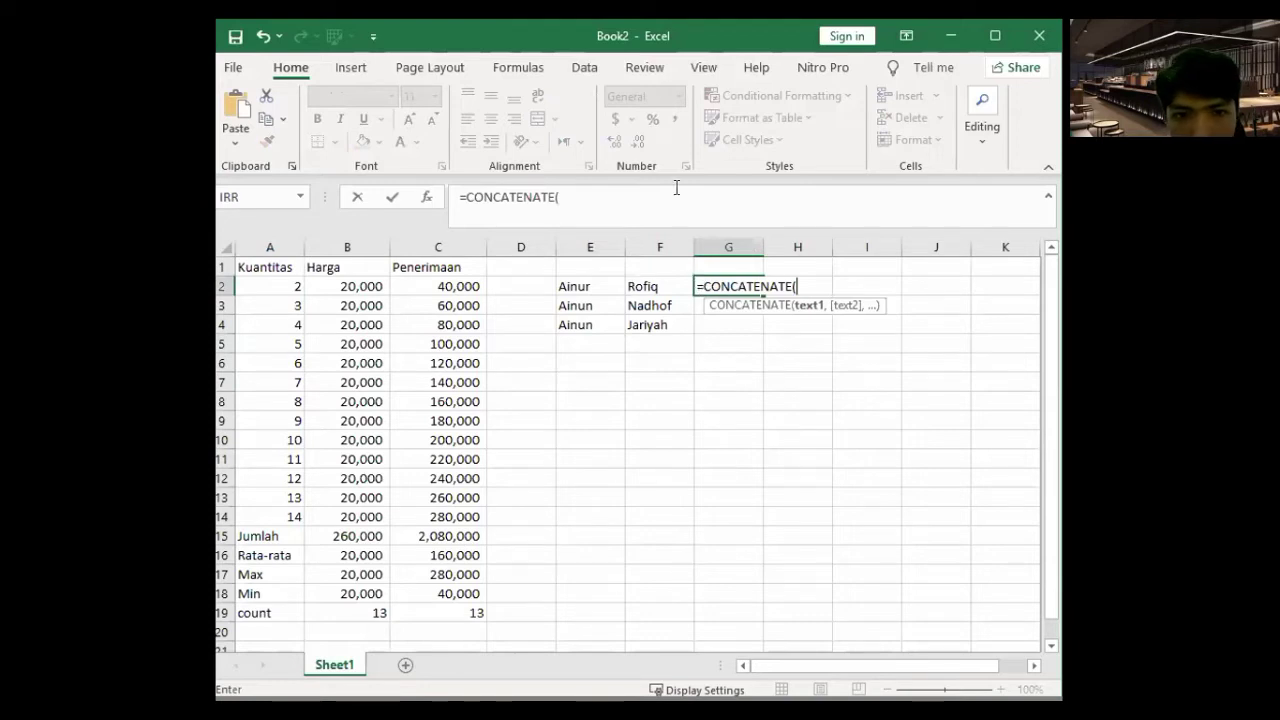
{"action": "type", "text": "E2:F2)"}
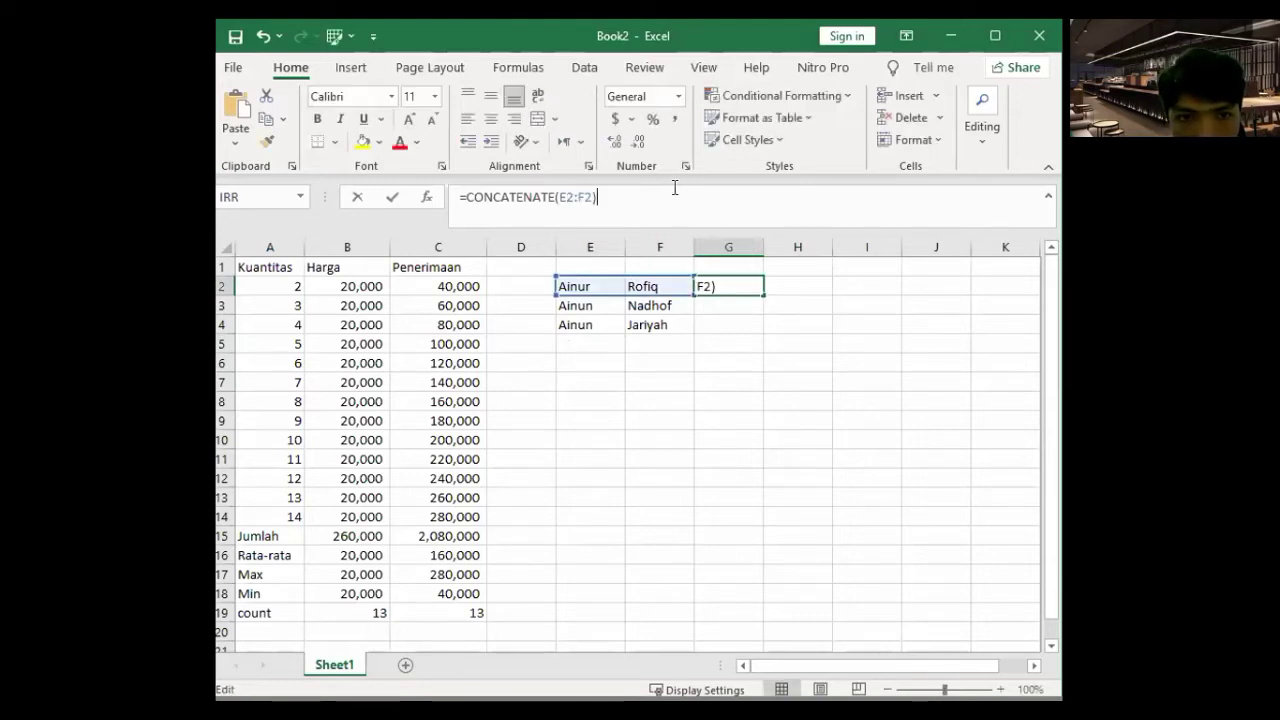
{"action": "key", "text": "BackSpace"}
{"action": "key", "text": "BackSpace"}
{"action": "key", "text": "BackSpace"}
{"action": "key", "text": "BackSpace"}
{"action": "key", "text": "BackSpace"}
{"action": "key", "text": "BackSpace"}
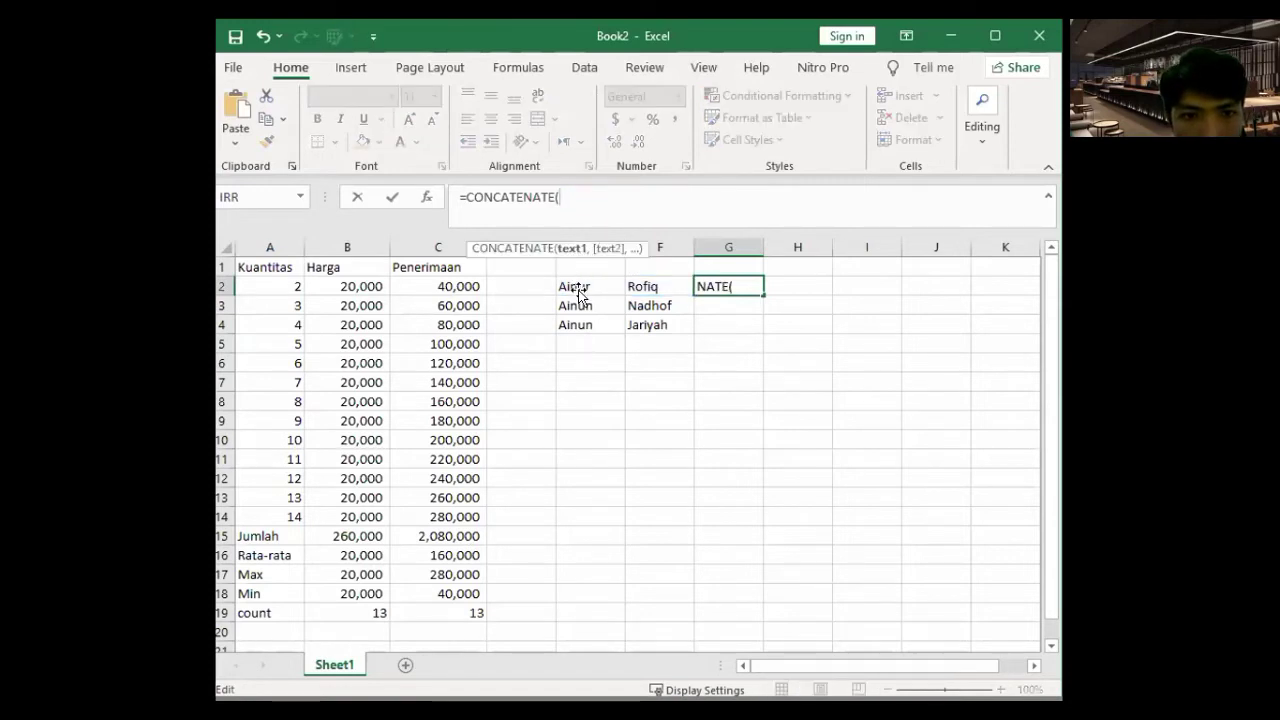
{"action": "left_click", "coordinate": [578, 290]}
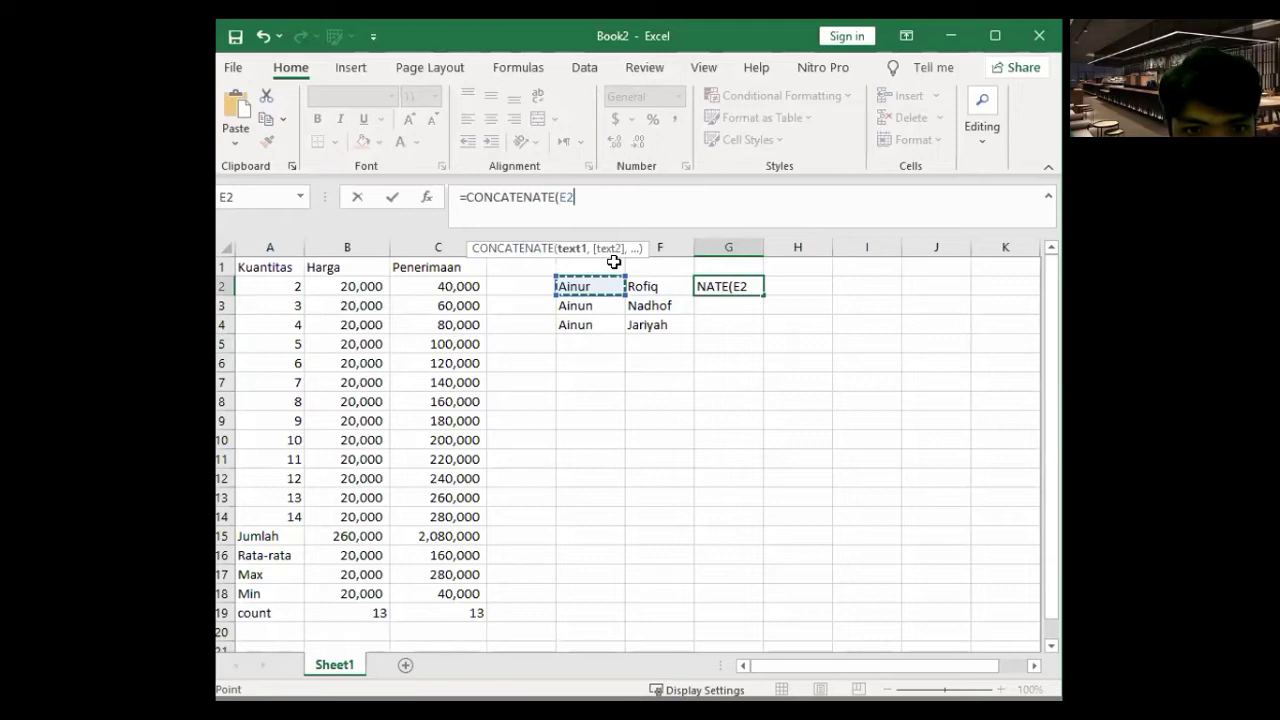
{"action": "type", "text": ","}
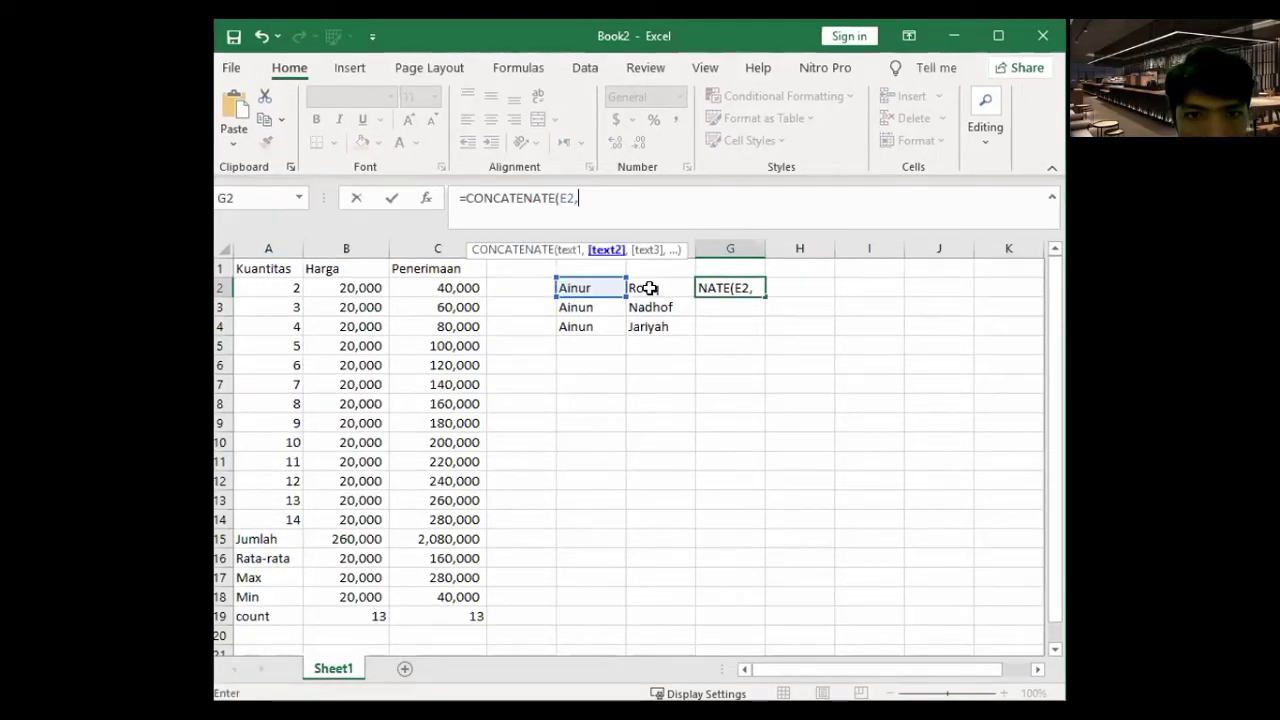
{"action": "left_click", "coordinate": [649, 288]}
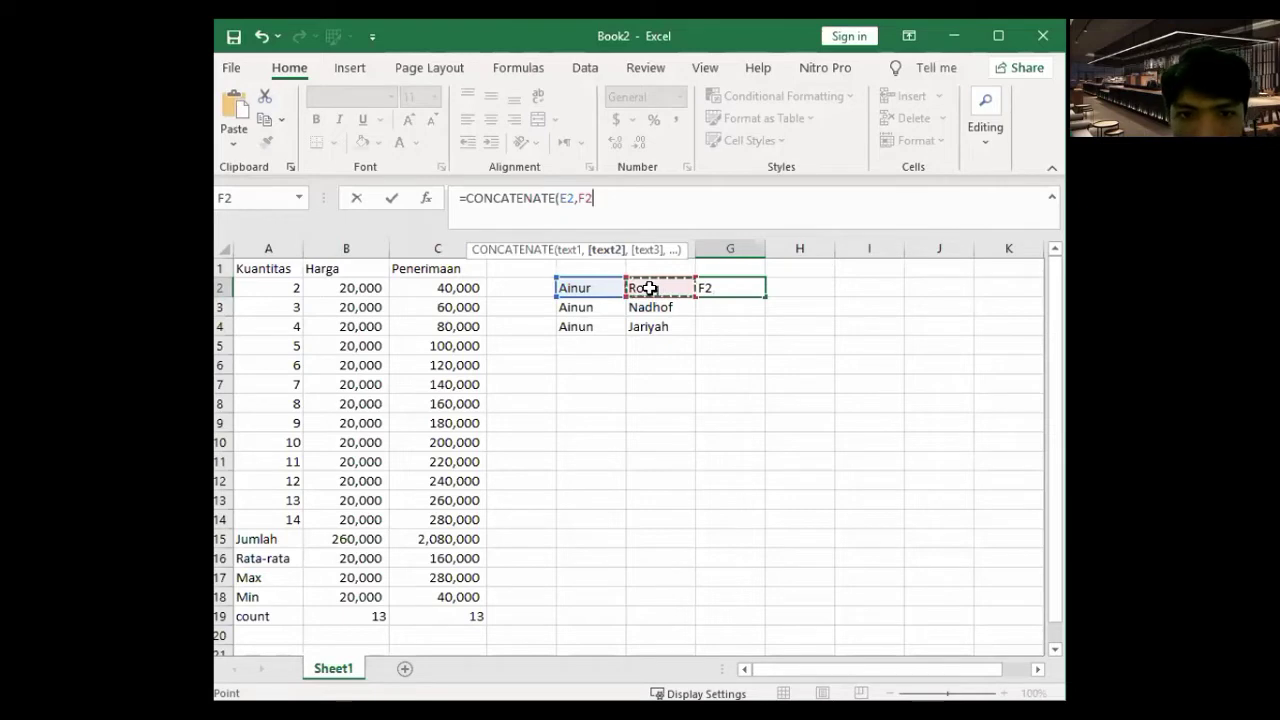
{"action": "key", "text": "Return"}
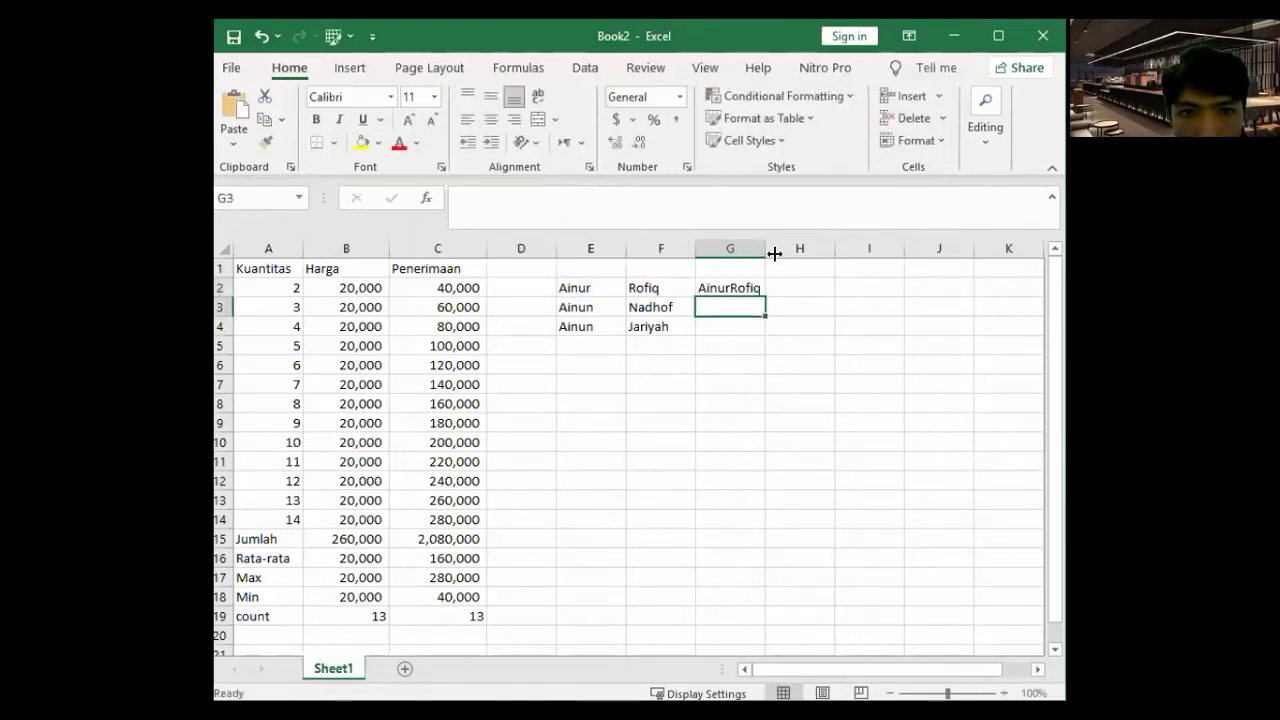
- Fill the G2 CONCATENATE formula down to G4
{"action": "left_click", "coordinate": [745, 292]}
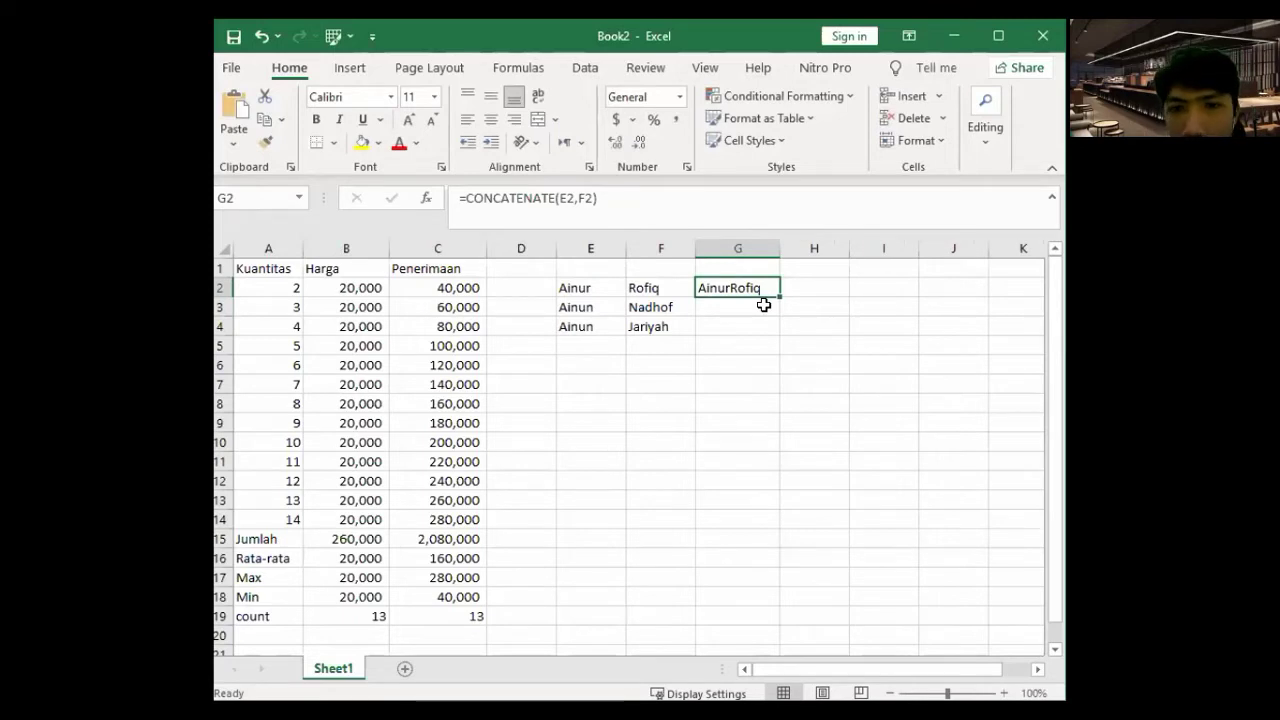
{"action": "left_click_drag", "start_coordinate": [779, 297], "coordinate": [786, 340]}
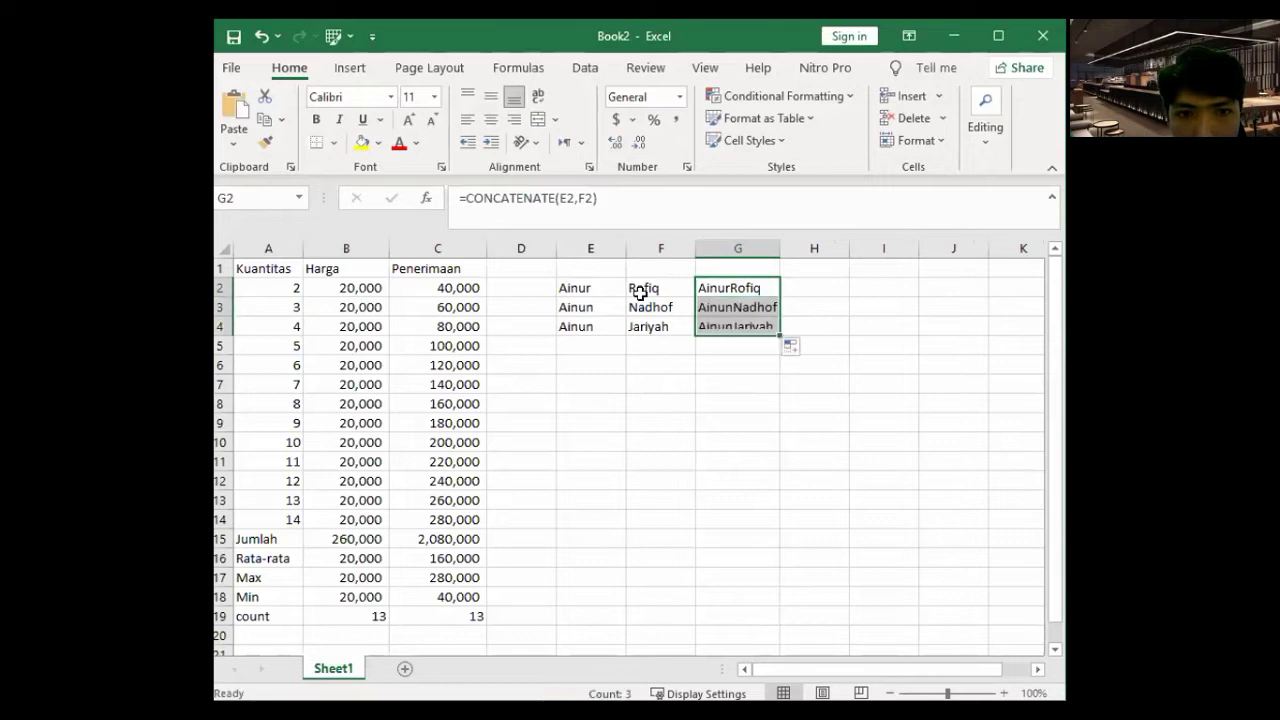
{"action": "key", "text": "Left"}
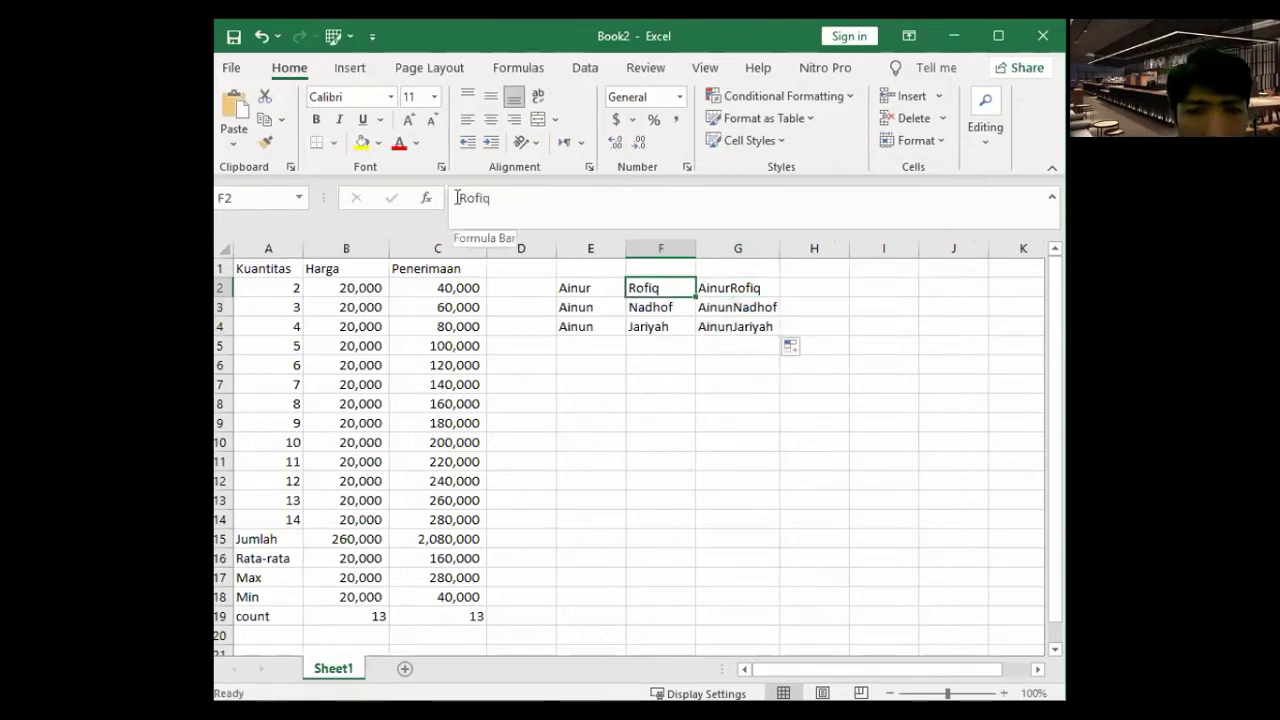
- Add a leading space to the last names in F2, F3 and F4
{"action": "left_click", "coordinate": [456, 198]}
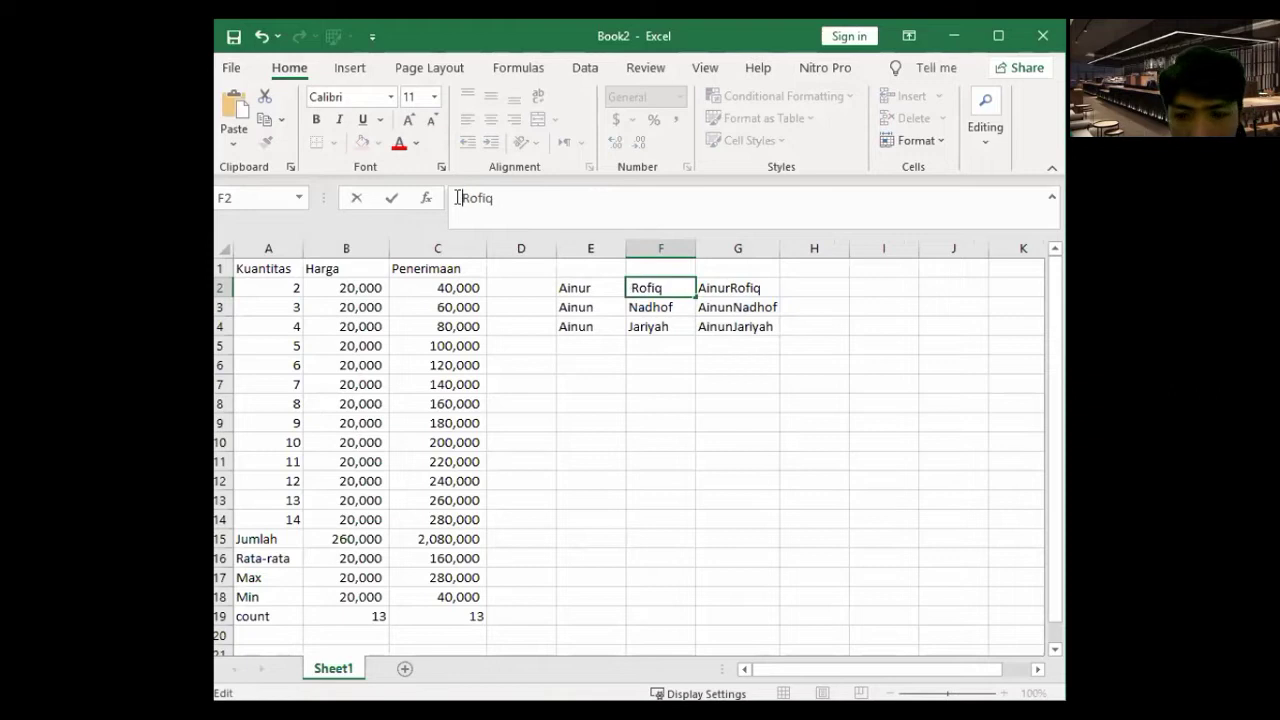
{"action": "key", "text": "Return"}
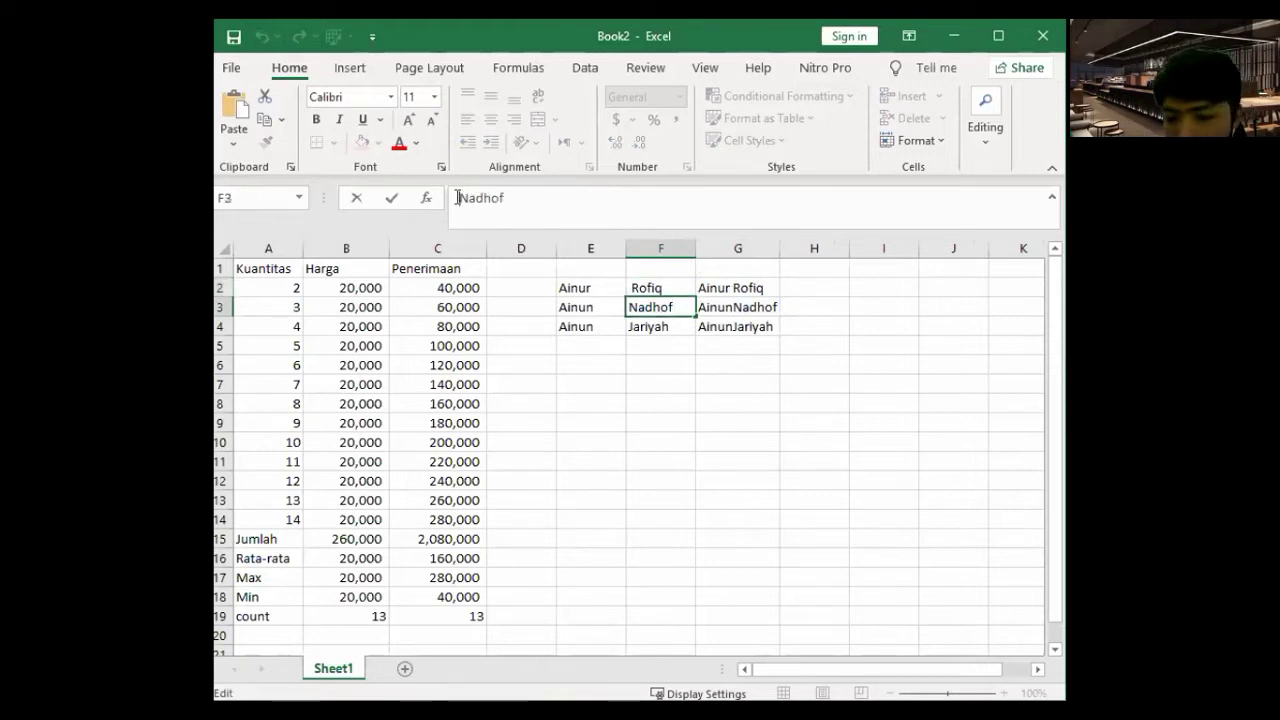
{"action": "key", "text": "Return"}
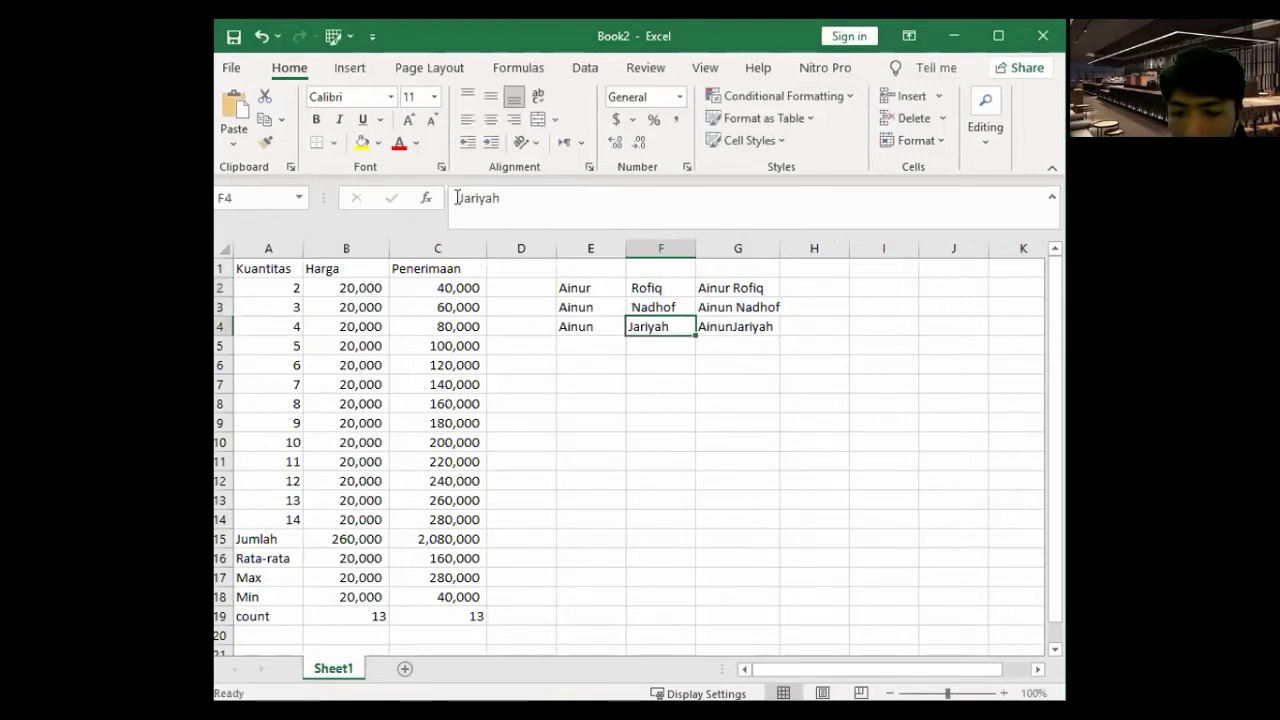
{"action": "left_click", "coordinate": [456, 197]}
{"action": "key", "text": "Return"}
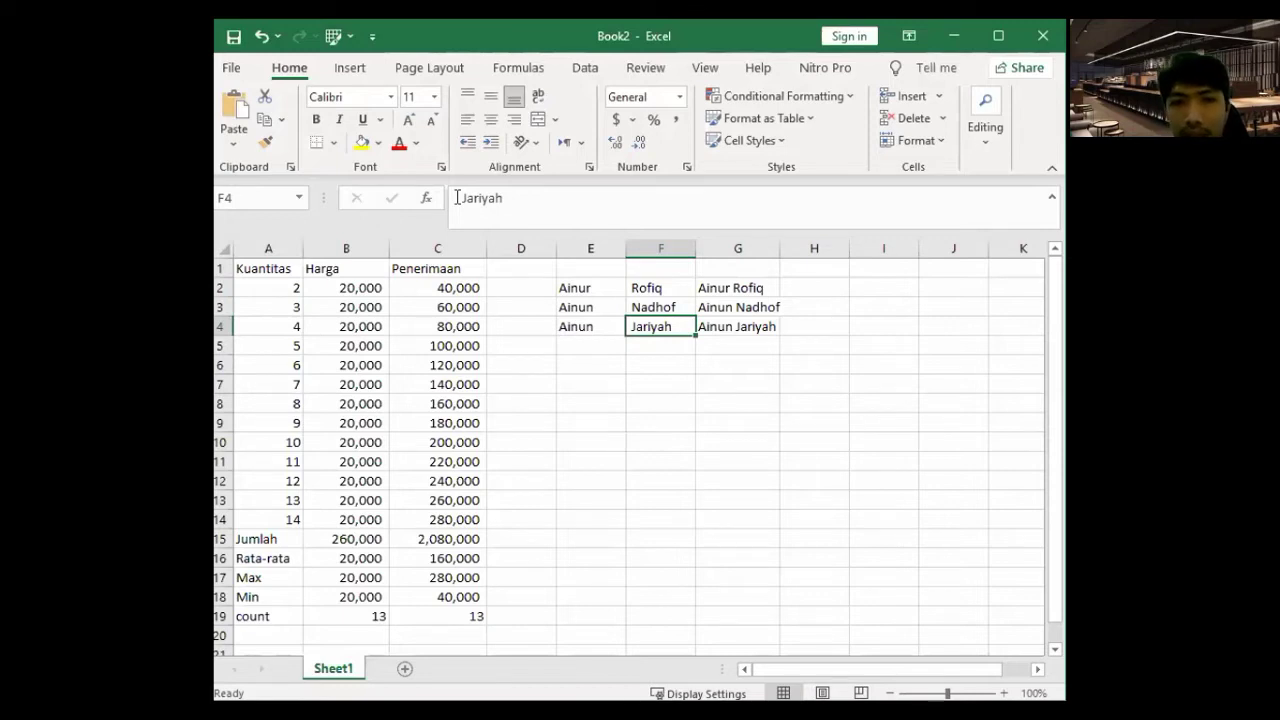
- Select the full-name table E2:G4 to check the spaced names
{"action": "left_click", "coordinate": [792, 362]}
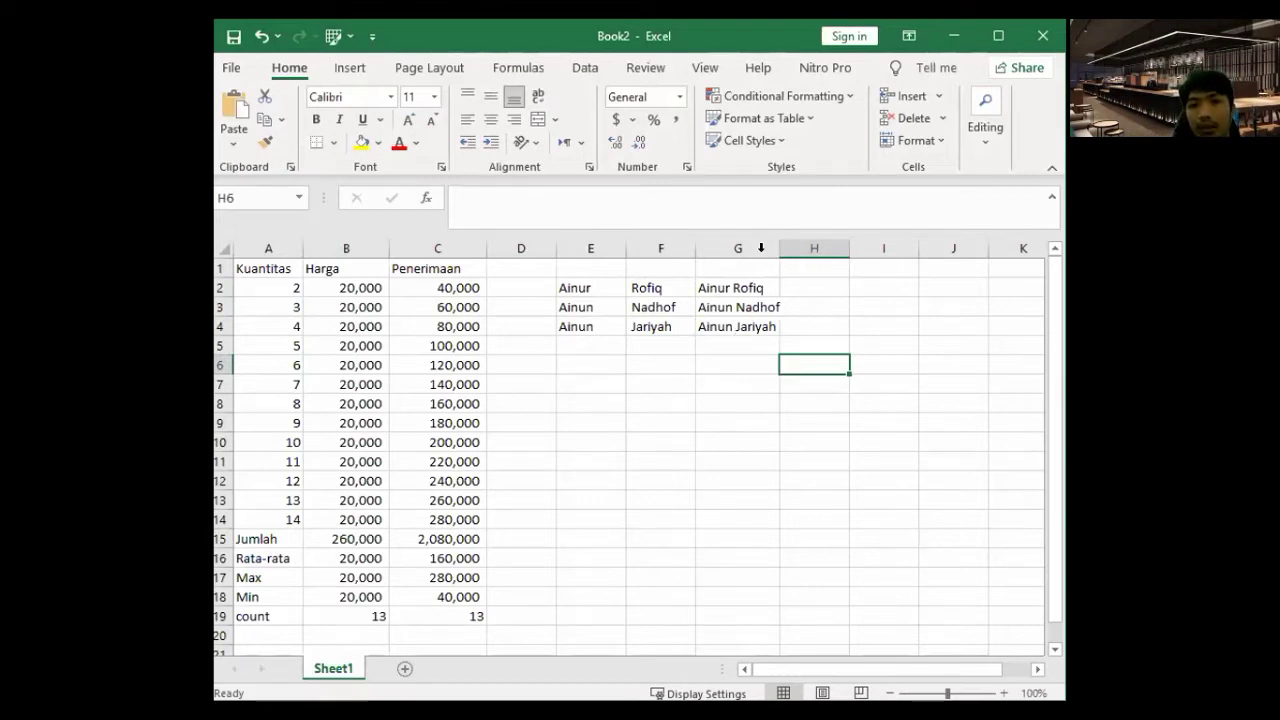
{"action": "left_click_drag", "start_coordinate": [598, 282], "coordinate": [730, 320]}
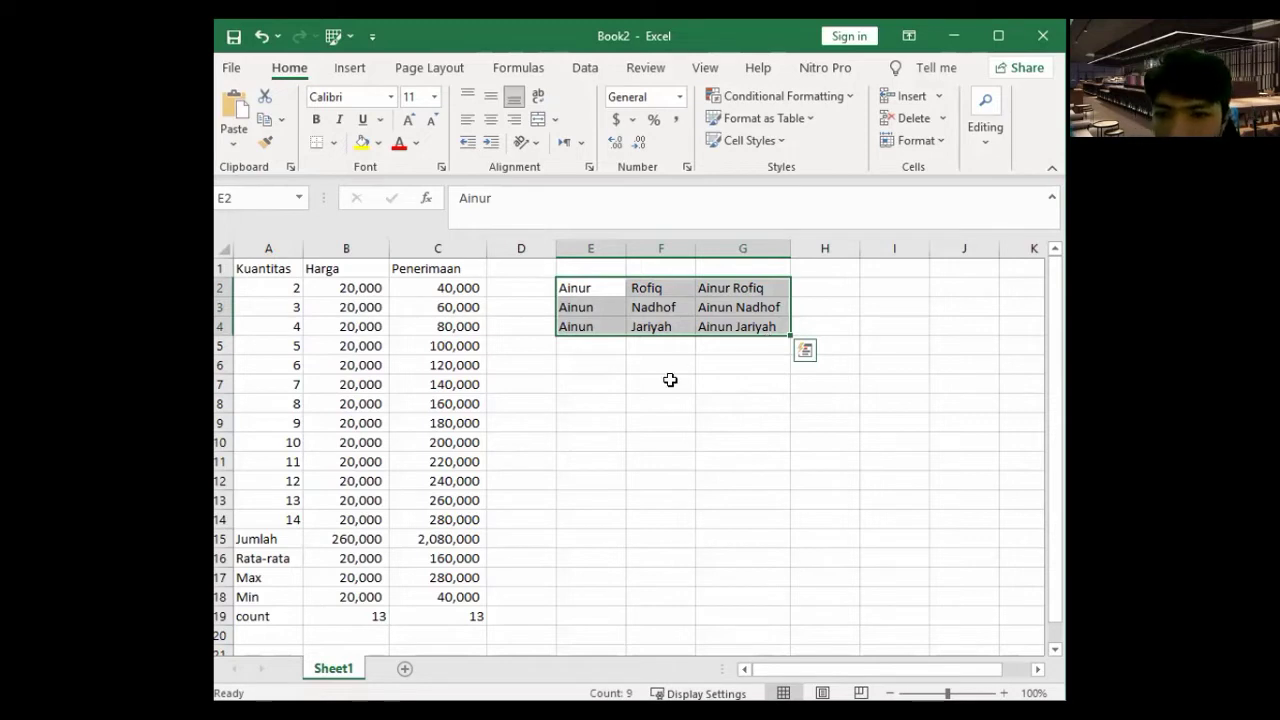
{"action": "left_click", "coordinate": [610, 376]}
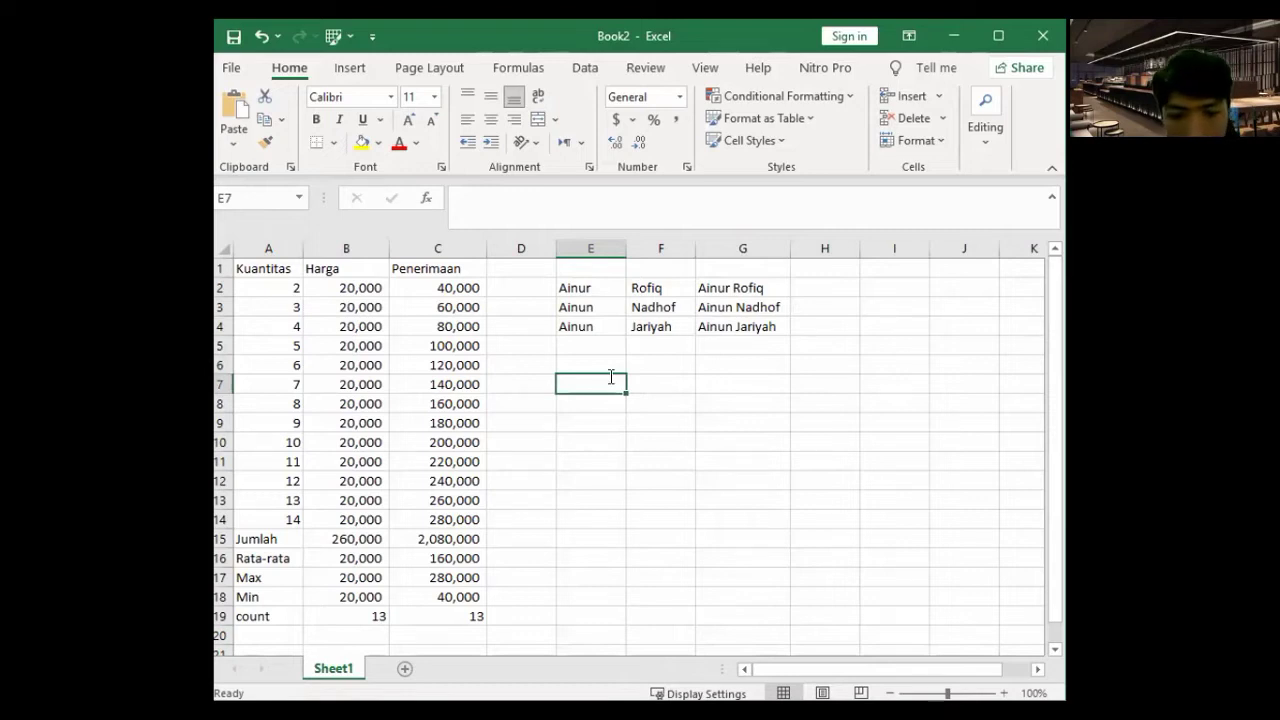
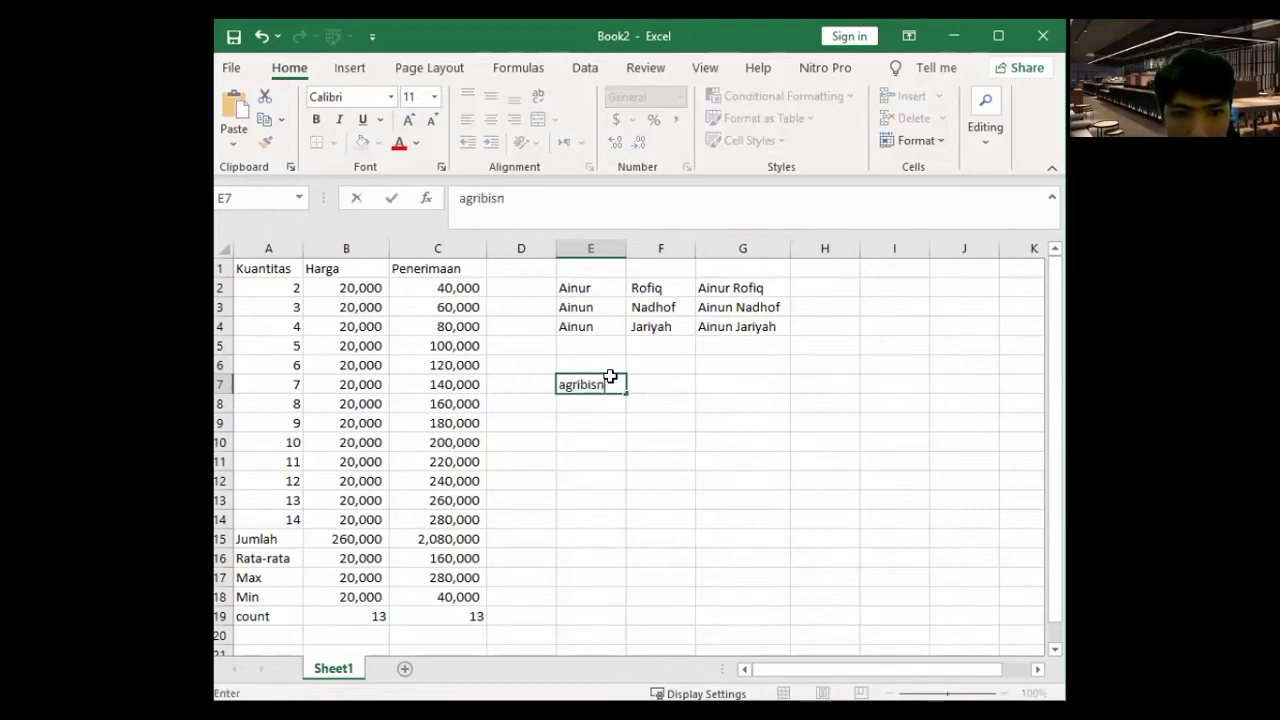
- Type agribisnis, ITP and Kehutanan into E7, E8 and E9
{"action": "key", "text": "Return"}
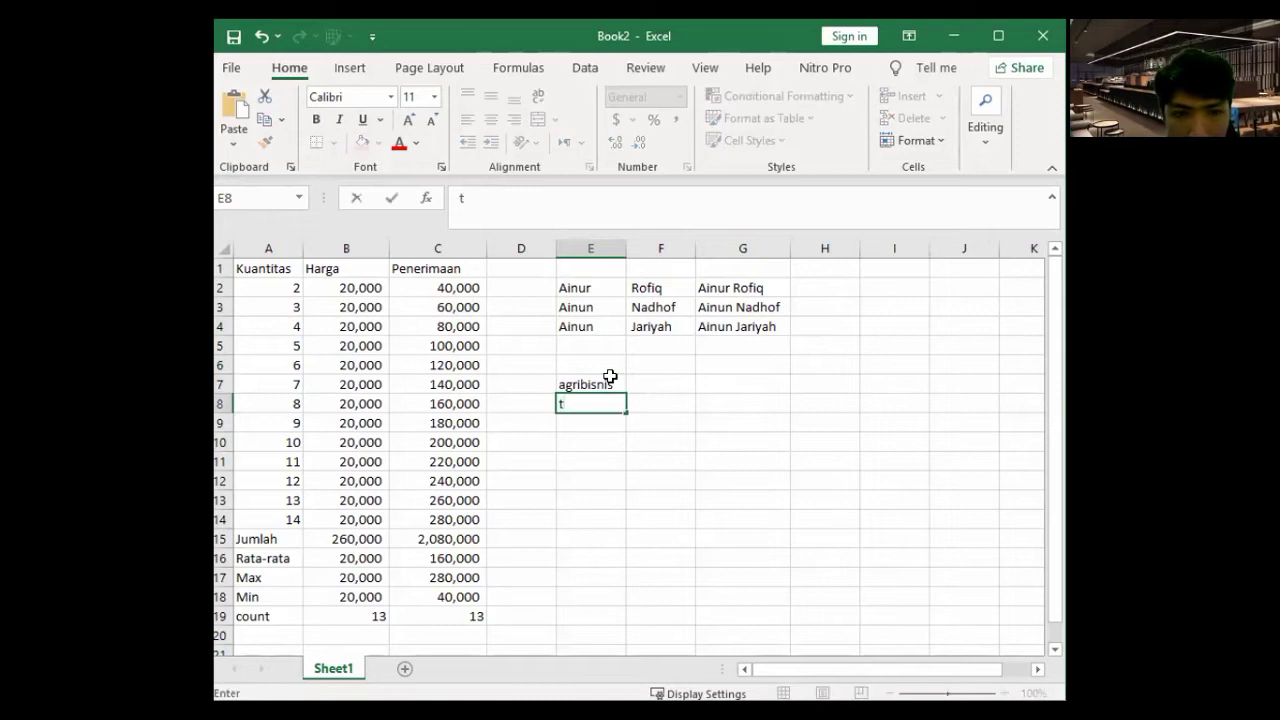
{"action": "key", "text": "BackSpace"}
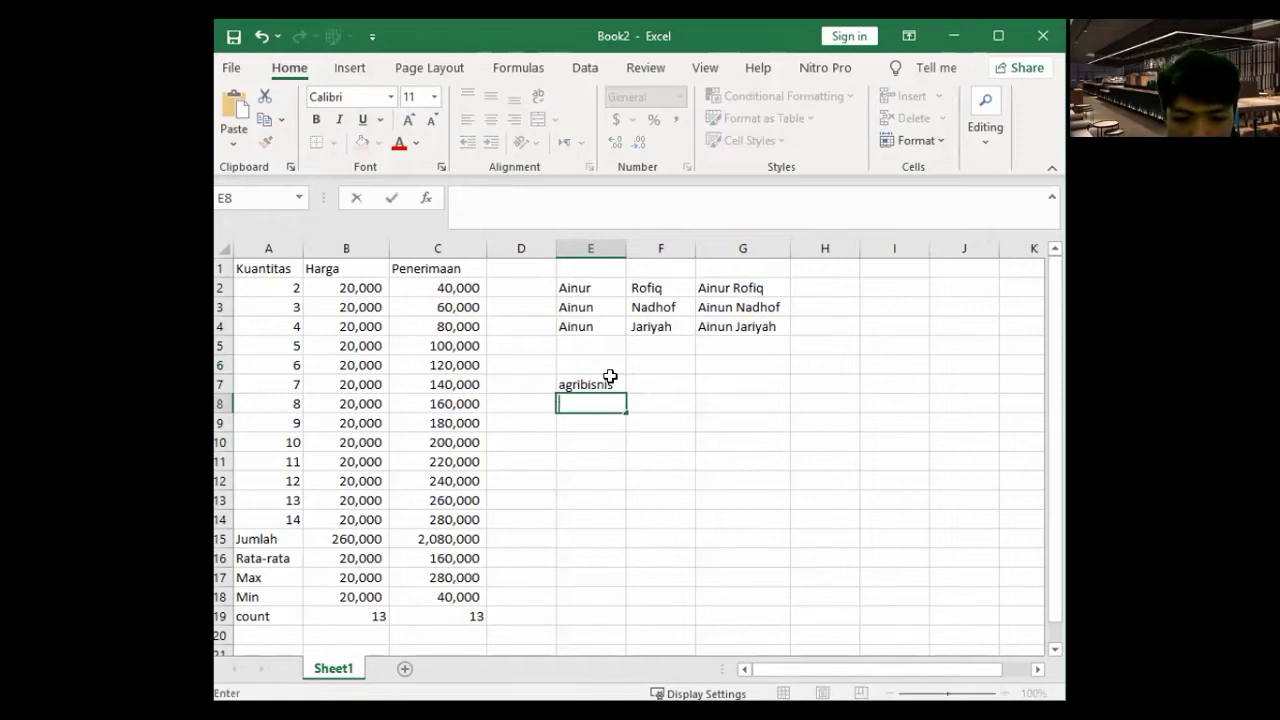
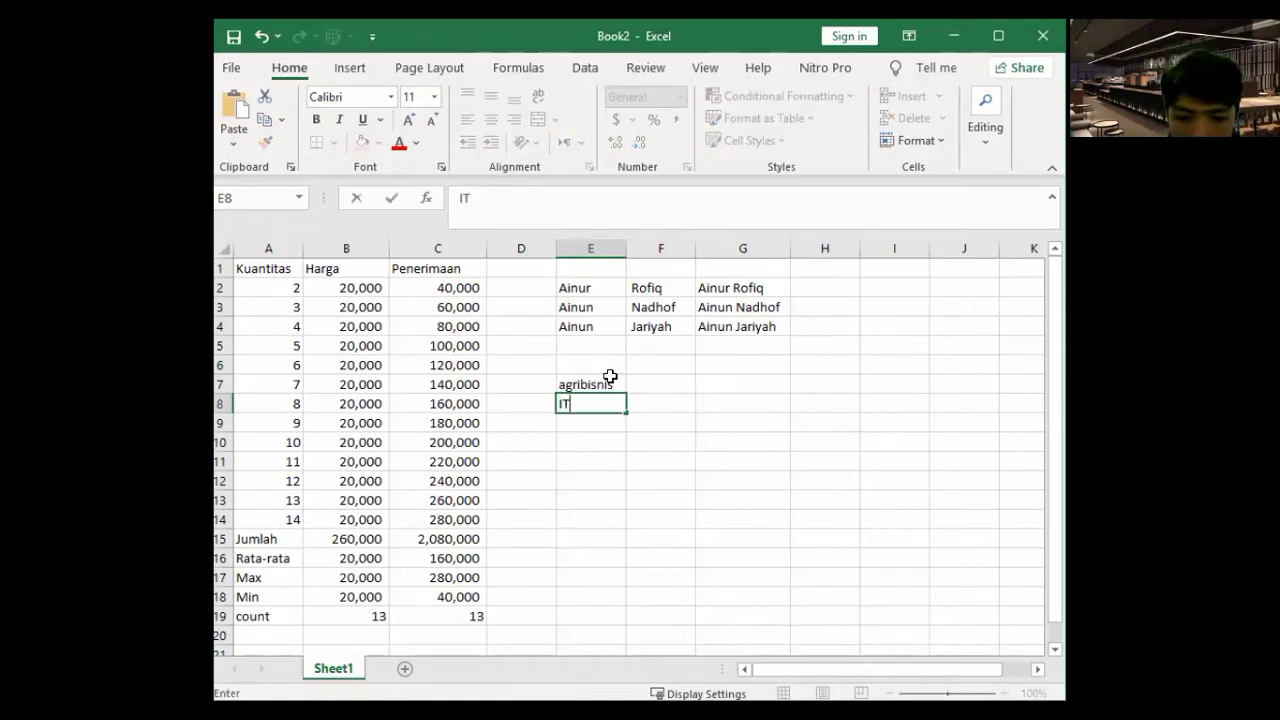
{"action": "key", "text": "Return"}
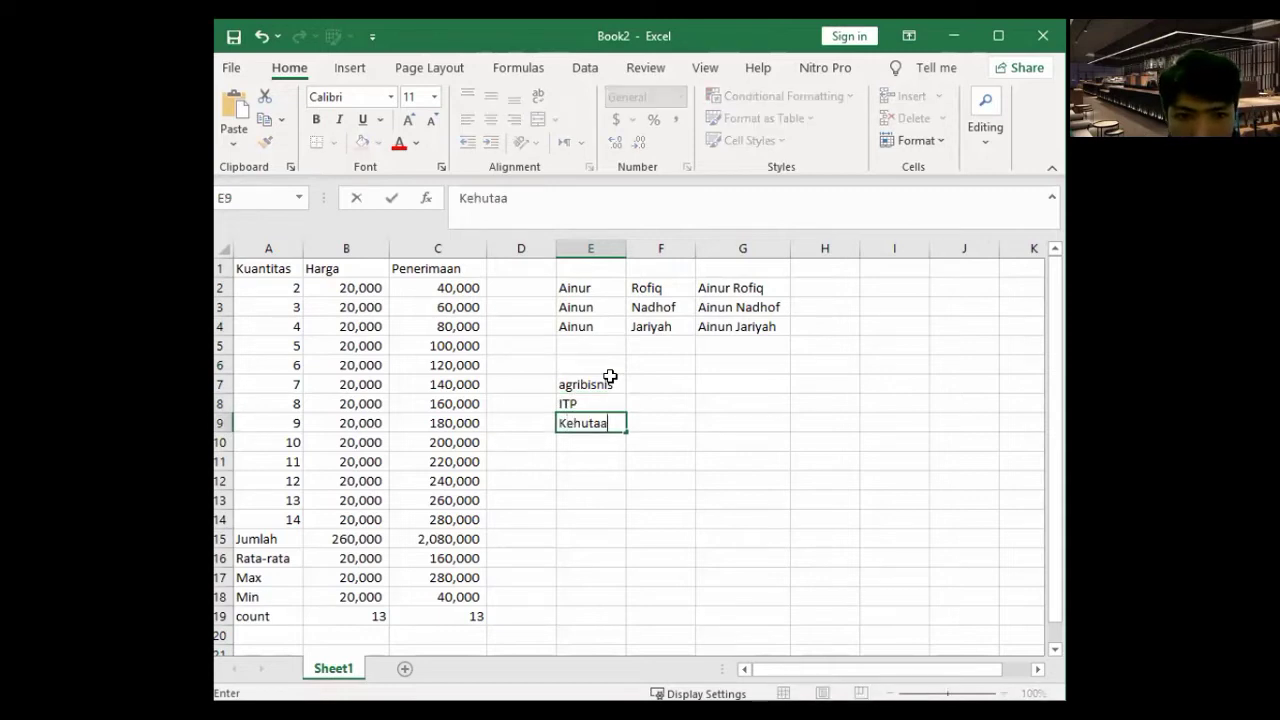
{"action": "key", "text": "BackSpace"}
{"action": "key", "text": "Return"}
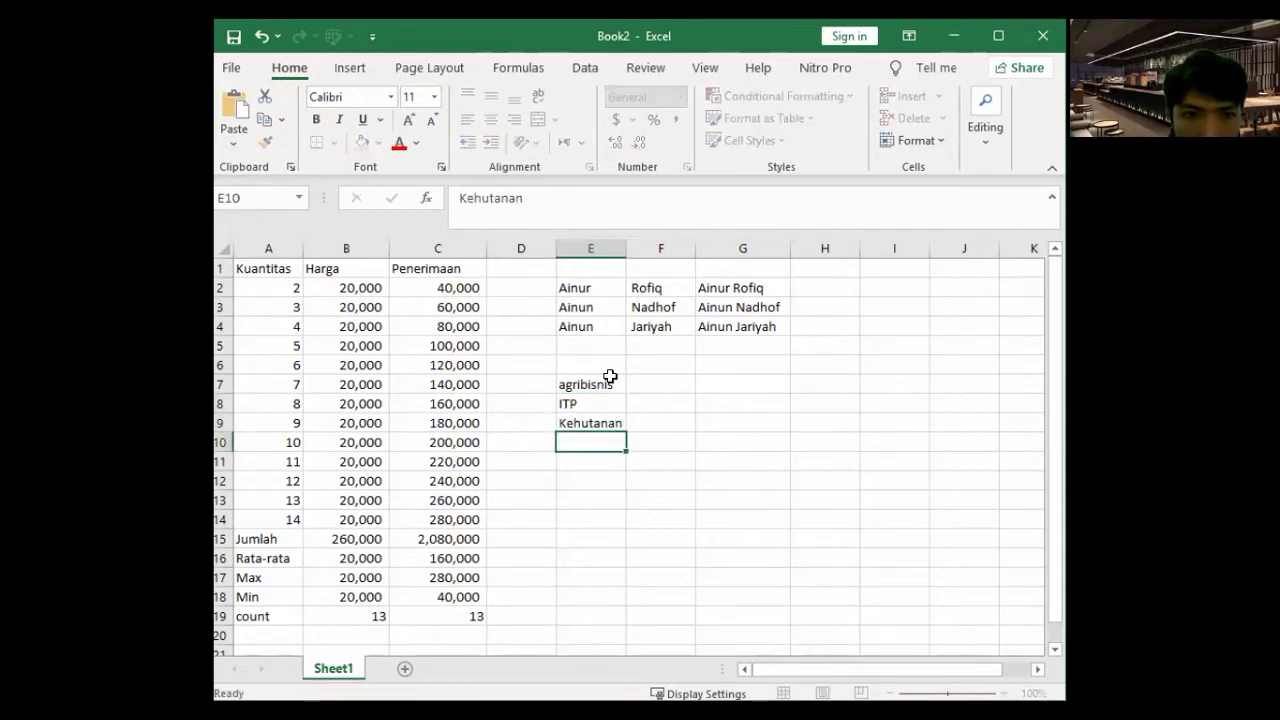
- Change ITP and Kehutanan to lowercase itp and kehutanan
{"action": "left_click", "coordinate": [608, 380]}
{"action": "left_click", "coordinate": [455, 198]}
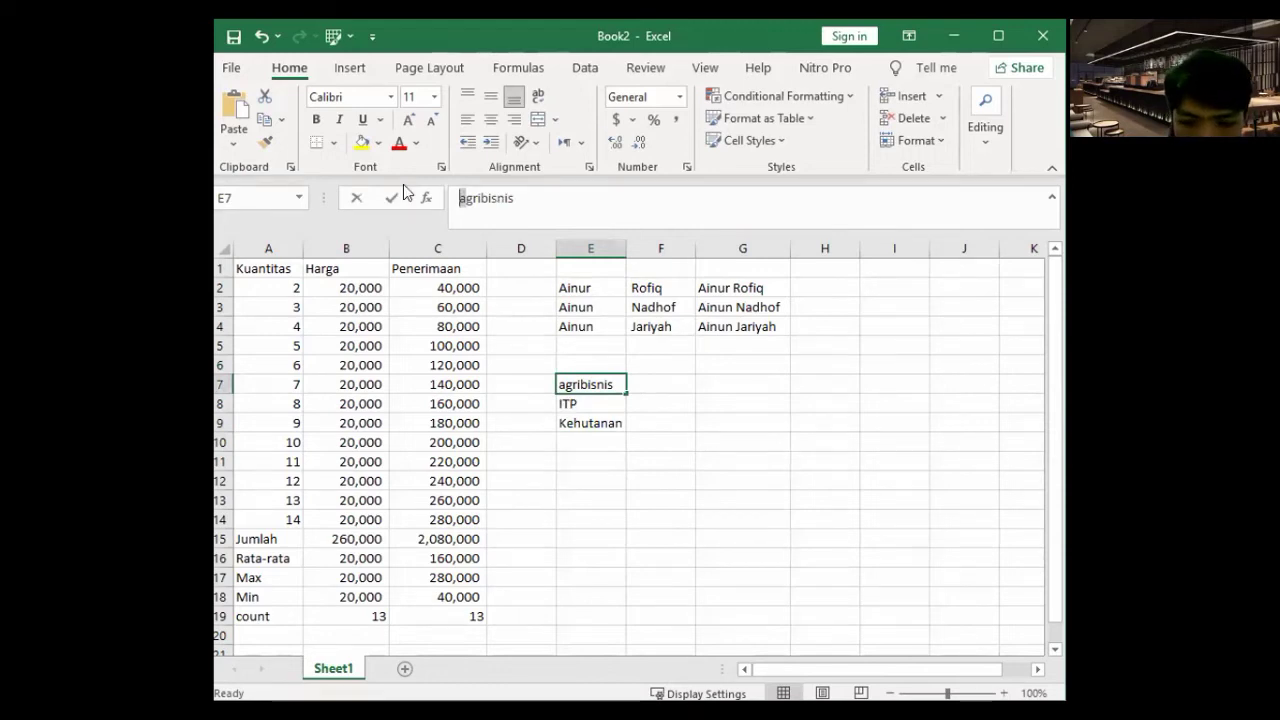
{"action": "key", "text": "Return"}
{"action": "key", "text": "BackSpace"}
{"action": "type", "text": "itp"}
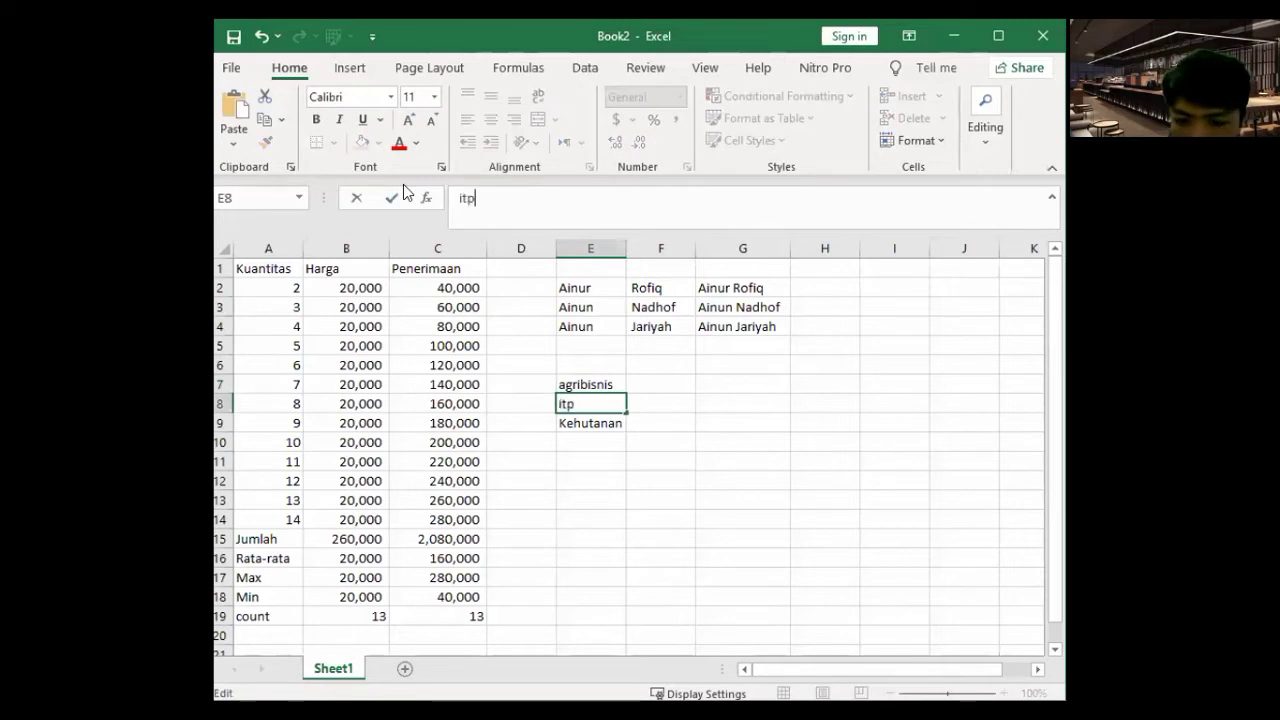
{"action": "key", "text": "Return"}
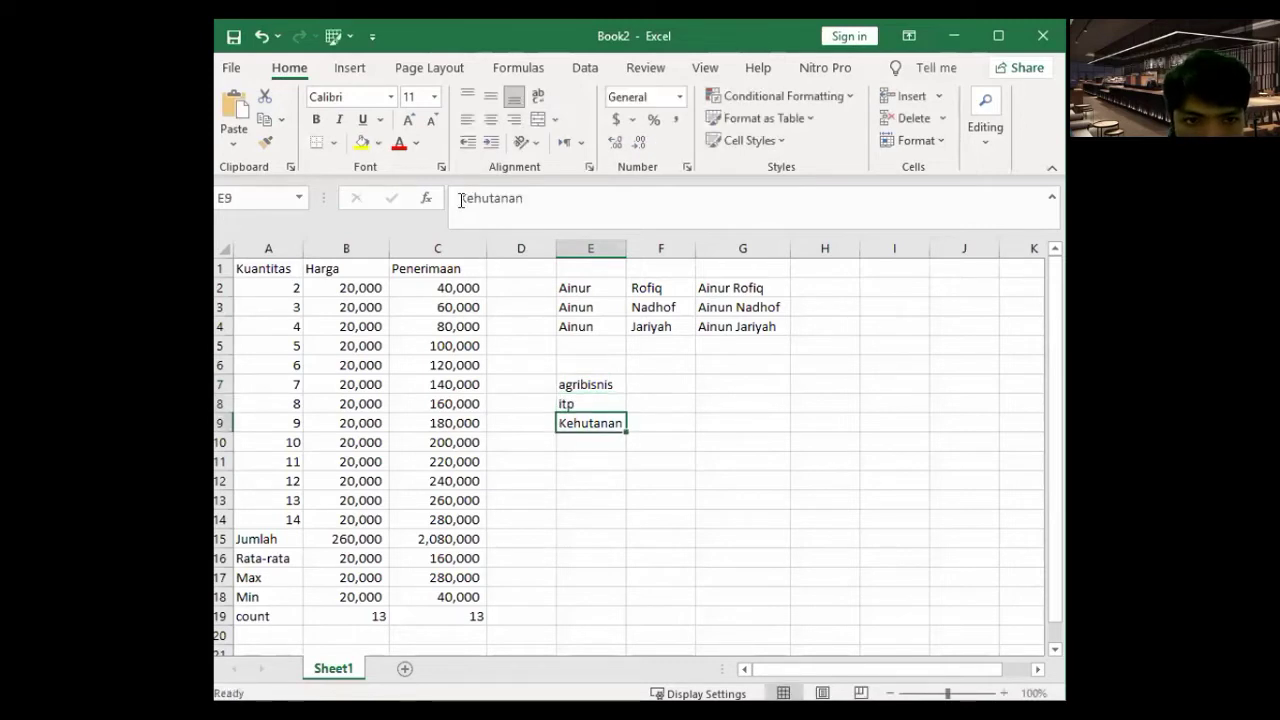
{"action": "left_click", "coordinate": [457, 197]}
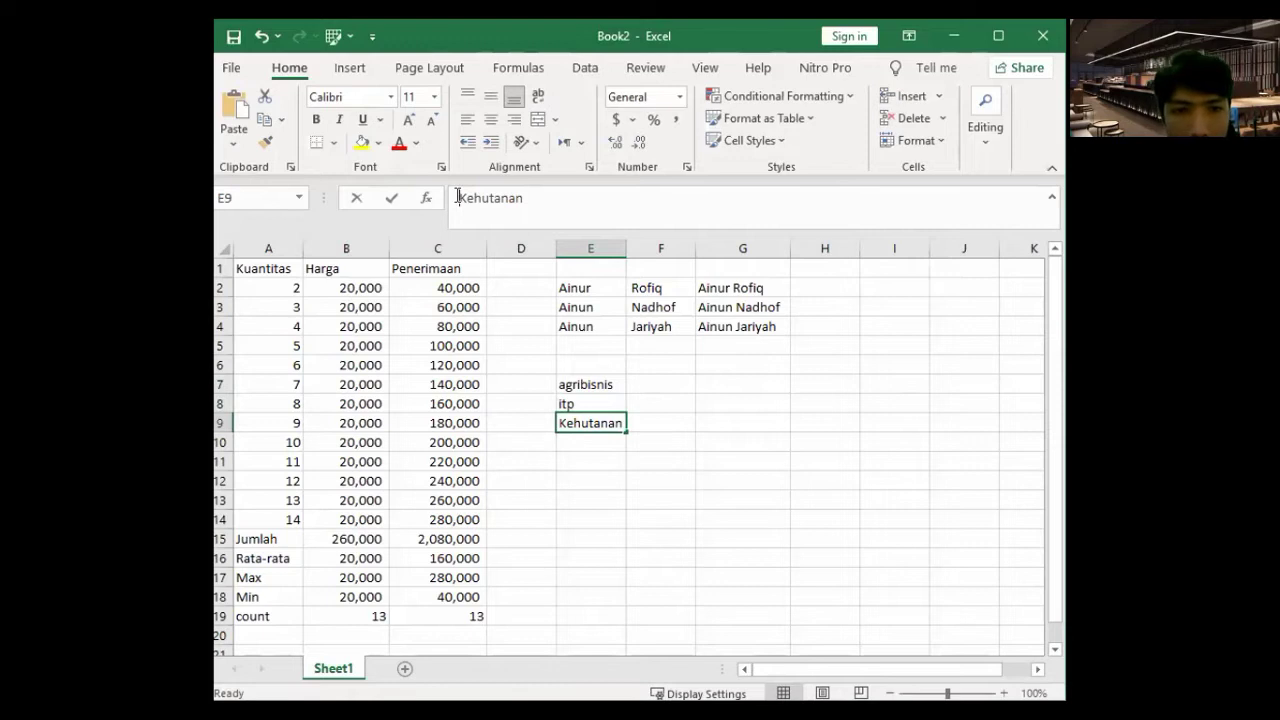
{"action": "key", "text": "Delete"}
{"action": "type", "text": "k"}
{"action": "key", "text": "Return"}
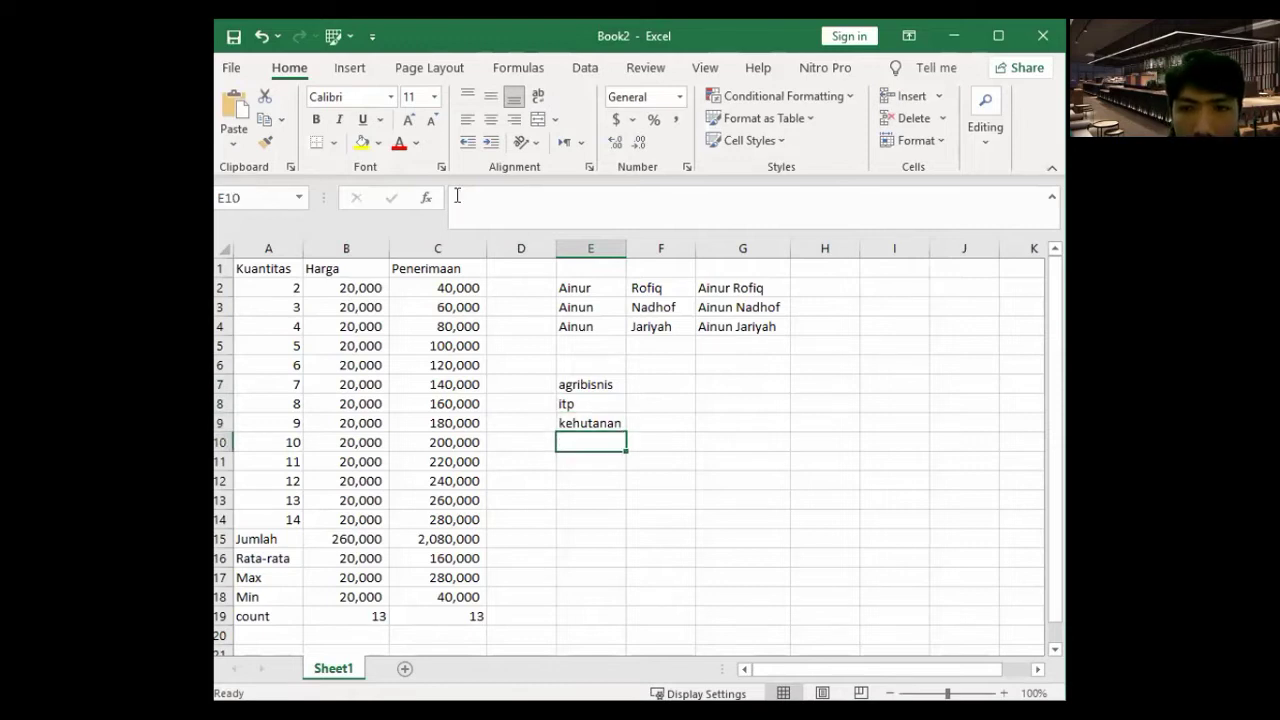
{"action": "key", "text": "Up"}
{"action": "key", "text": "Up"}
{"action": "key", "text": "Up"}
{"action": "key", "text": "Right"}
{"action": "key", "text": "Right"}
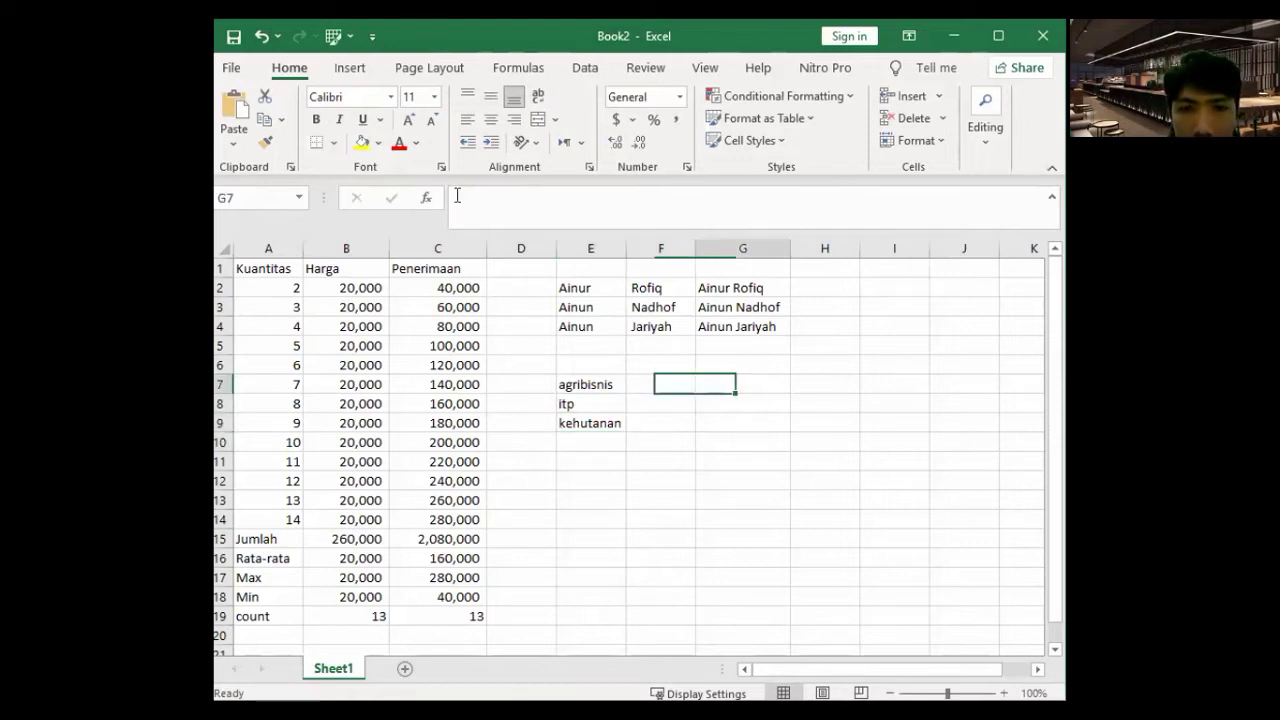
{"action": "key", "text": "Left"}
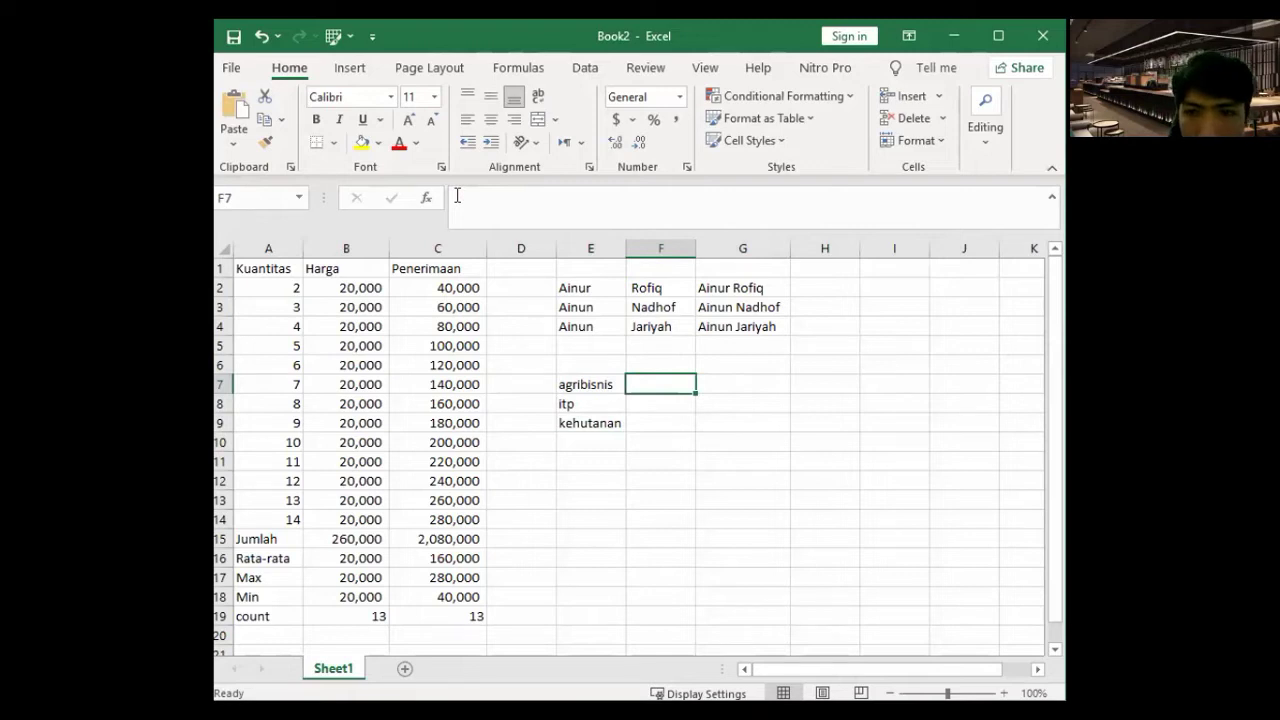
- Enter umm.ac.id in F7 and fill it down to F9
{"action": "type", "text": "umm.ac."}
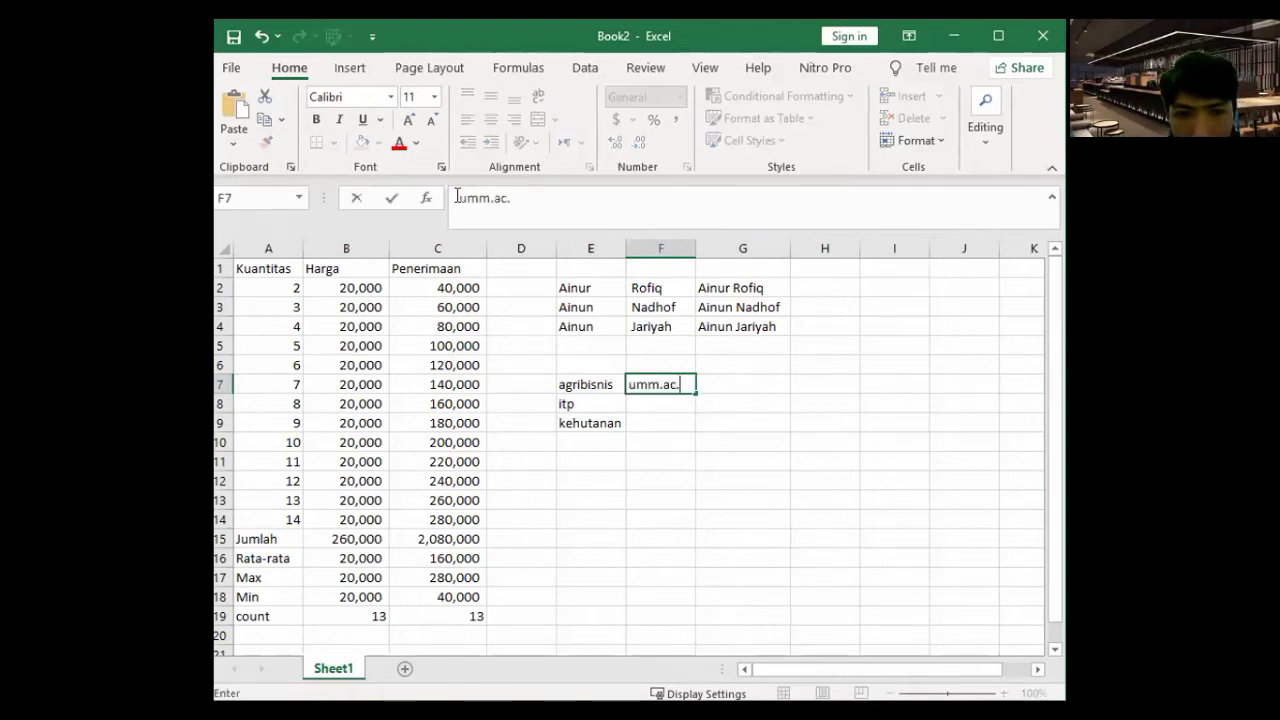
{"action": "type", "text": "id"}
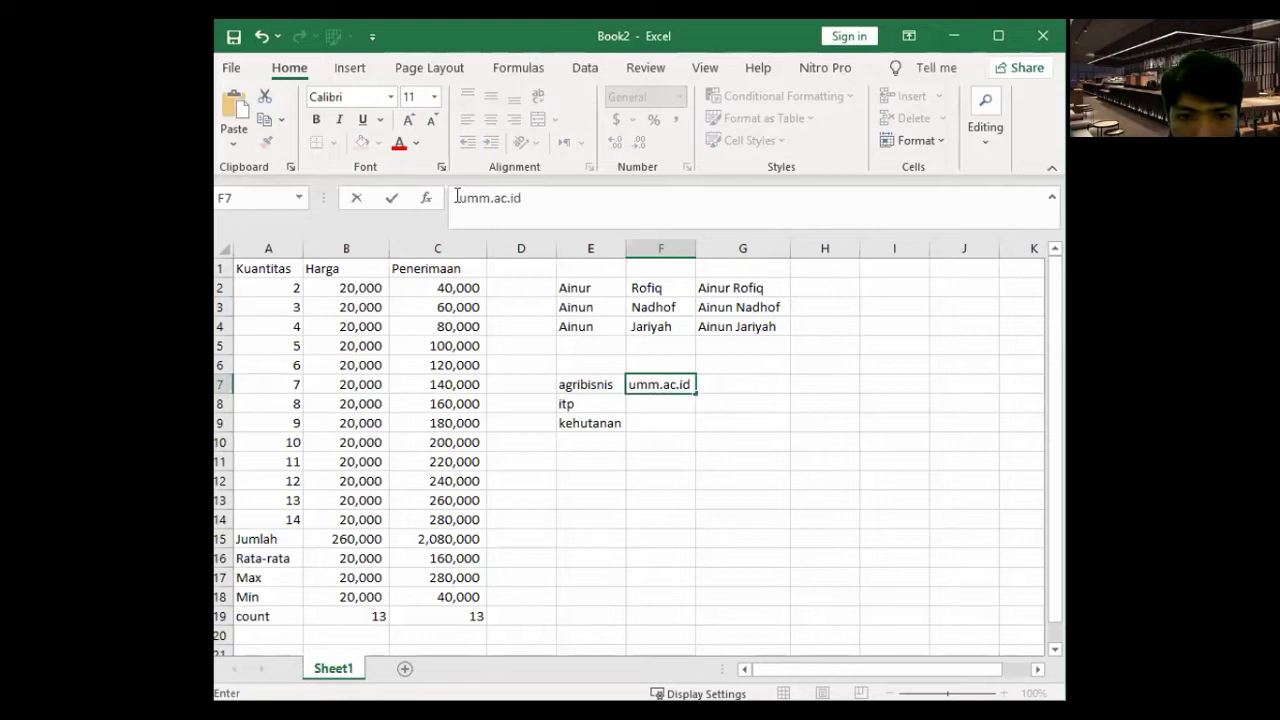
{"action": "left_click_drag", "start_coordinate": [695, 393], "coordinate": [657, 393]}
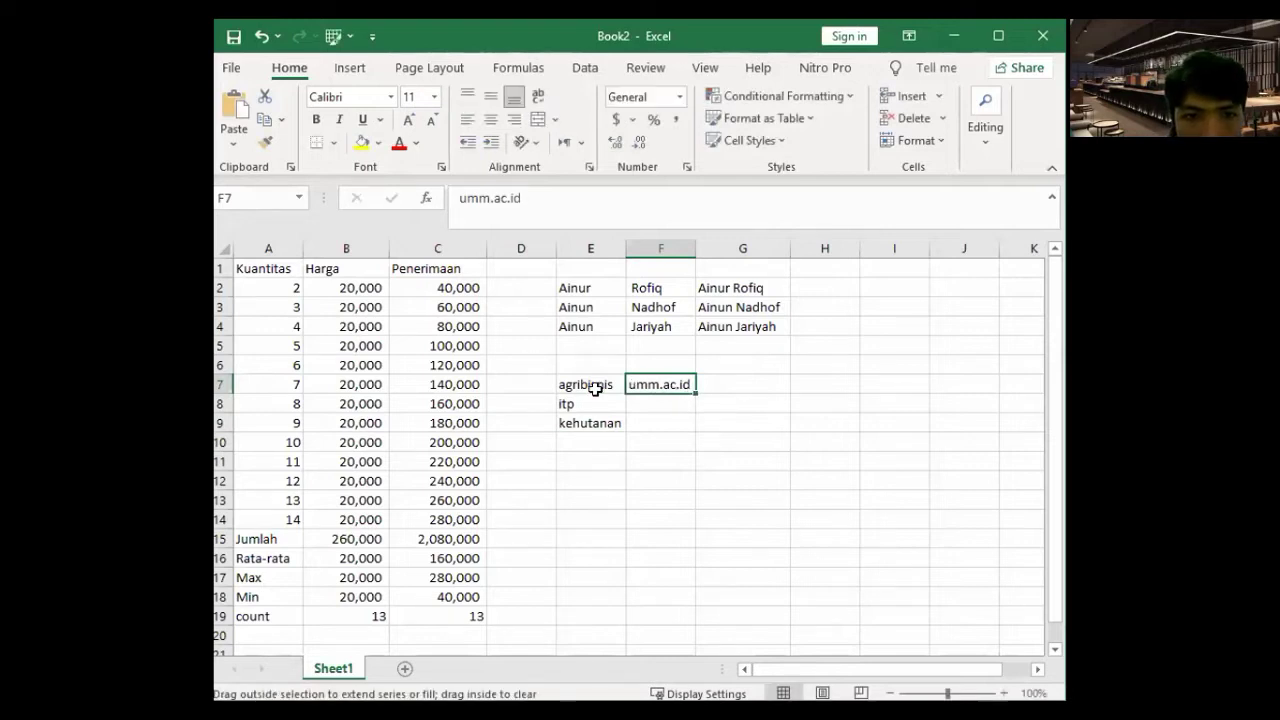
{"action": "left_click", "coordinate": [723, 408]}
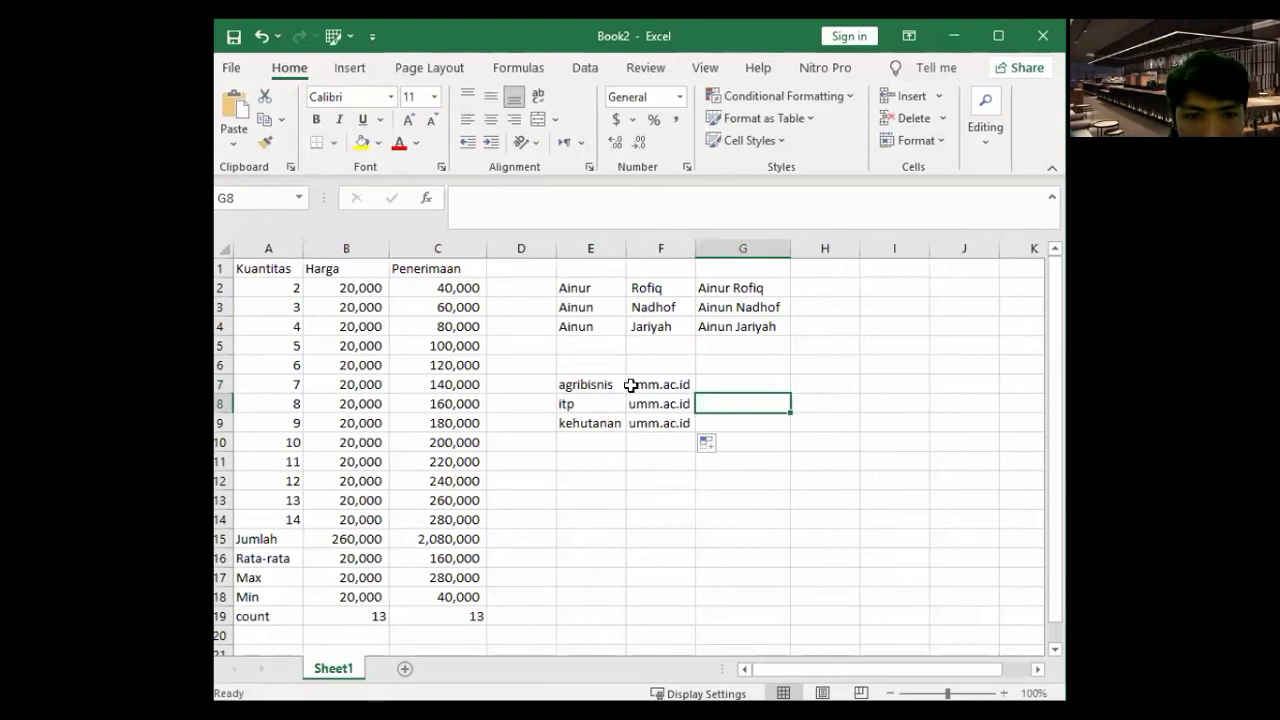
- Move the umm.ac.id cells from F7:F9 to G7:G9
{"action": "left_click_drag", "start_coordinate": [638, 384], "coordinate": [656, 413]}
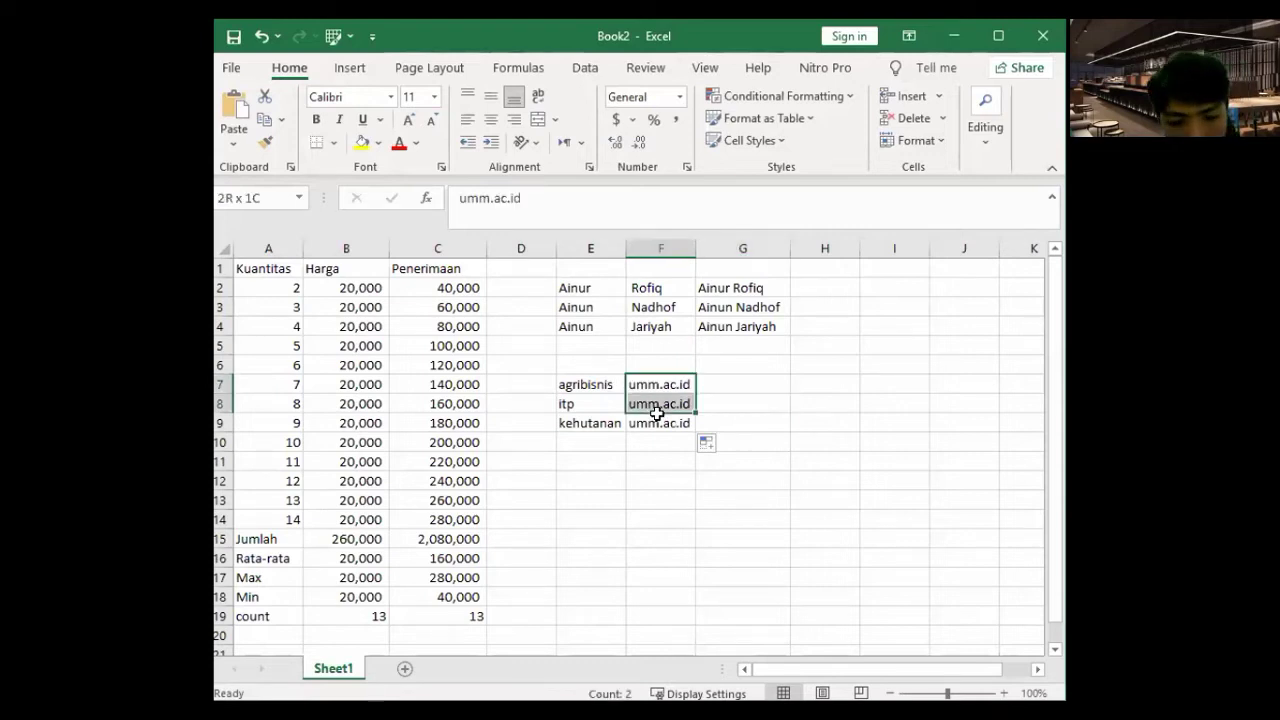
{"action": "key", "text": "shift+Down"}
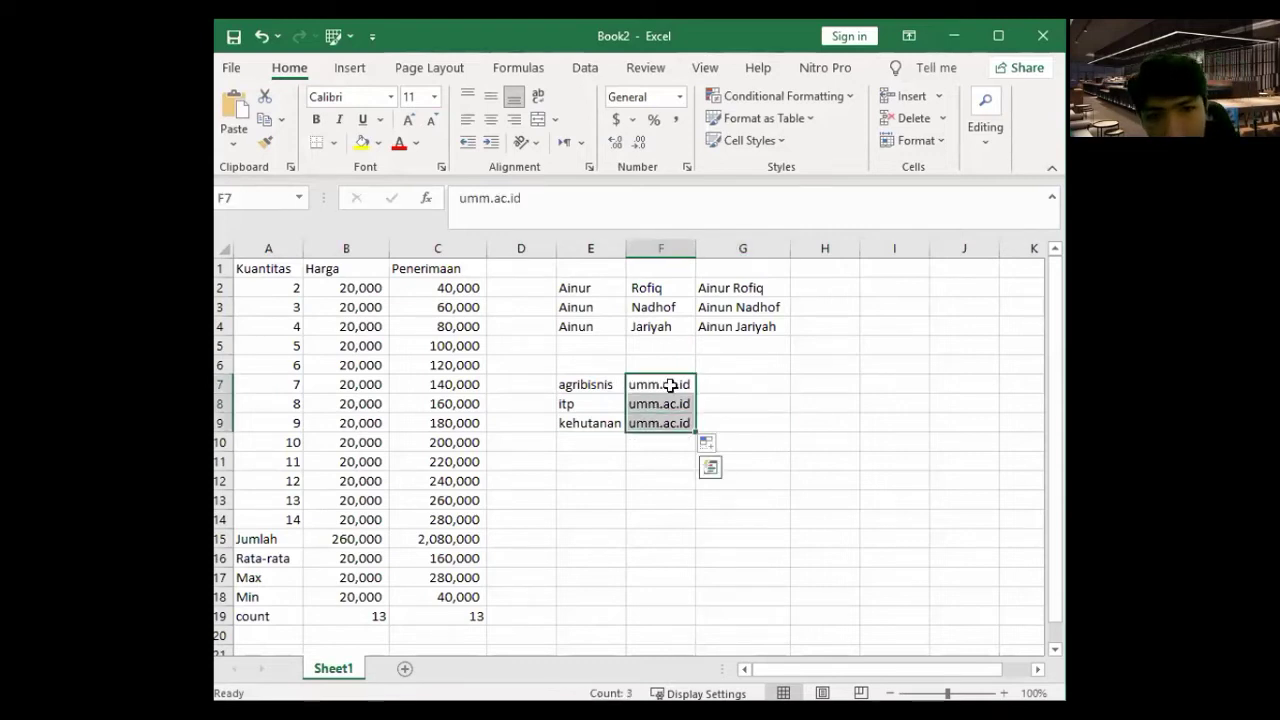
{"action": "key", "text": "ctrl+x"}
{"action": "key", "text": "Right"}
{"action": "key", "text": "ctrl+v"}
- Fill F7:F9 with @ all at once using Ctrl+Enter
{"action": "key", "text": "Left"}
{"action": "type", "text": "@"}
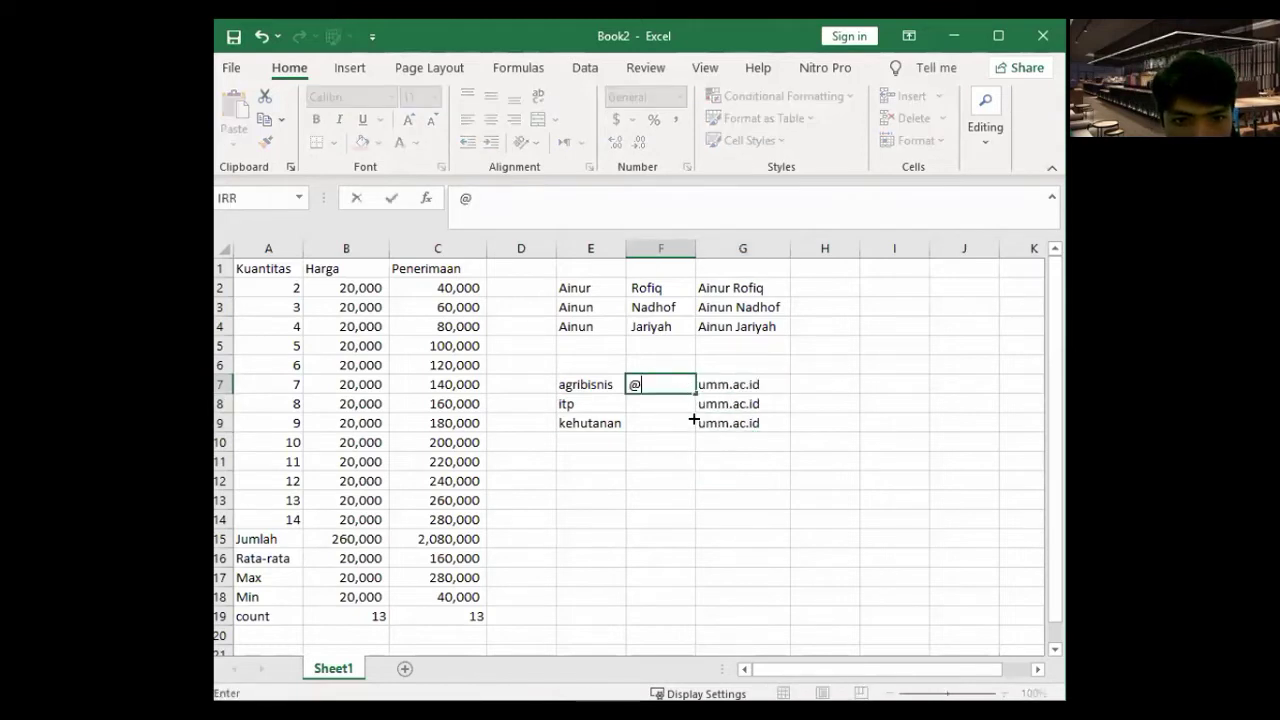
{"action": "key", "text": "ctrl+Return"}
{"action": "left_click", "coordinate": [820, 385]}
{"action": "type", "text": "="}
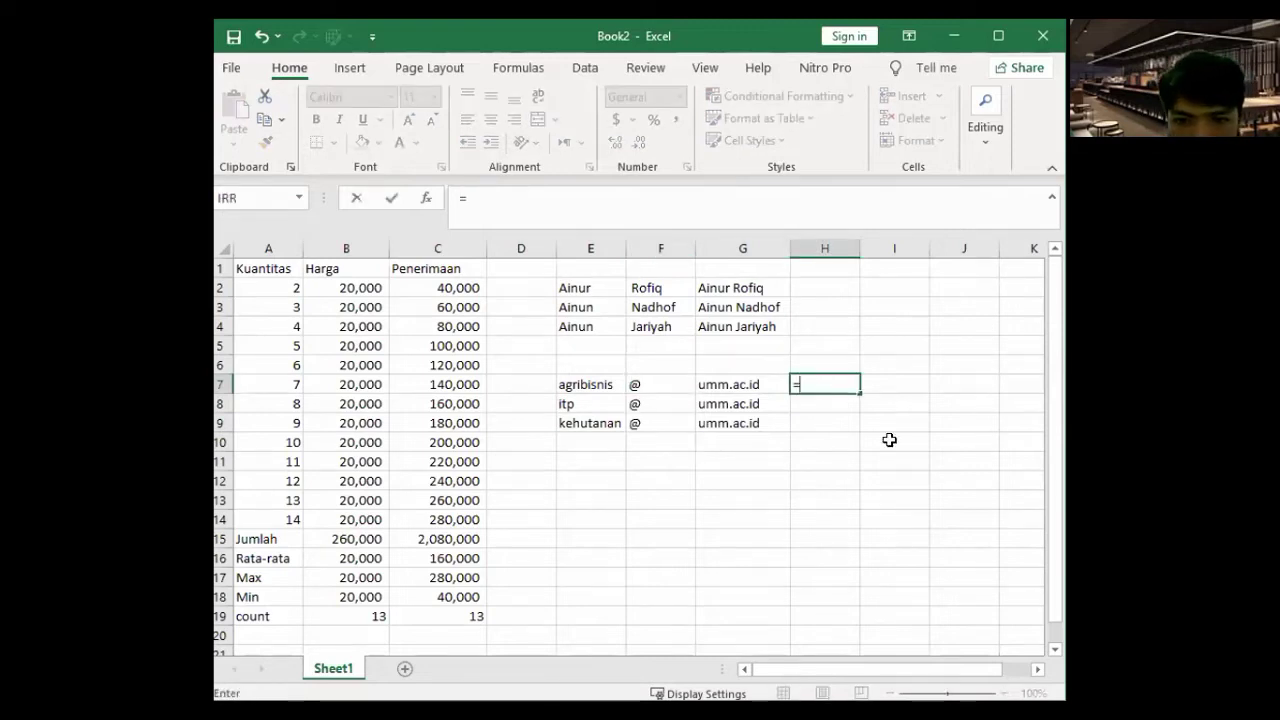
{"action": "type", "text": "conc"}
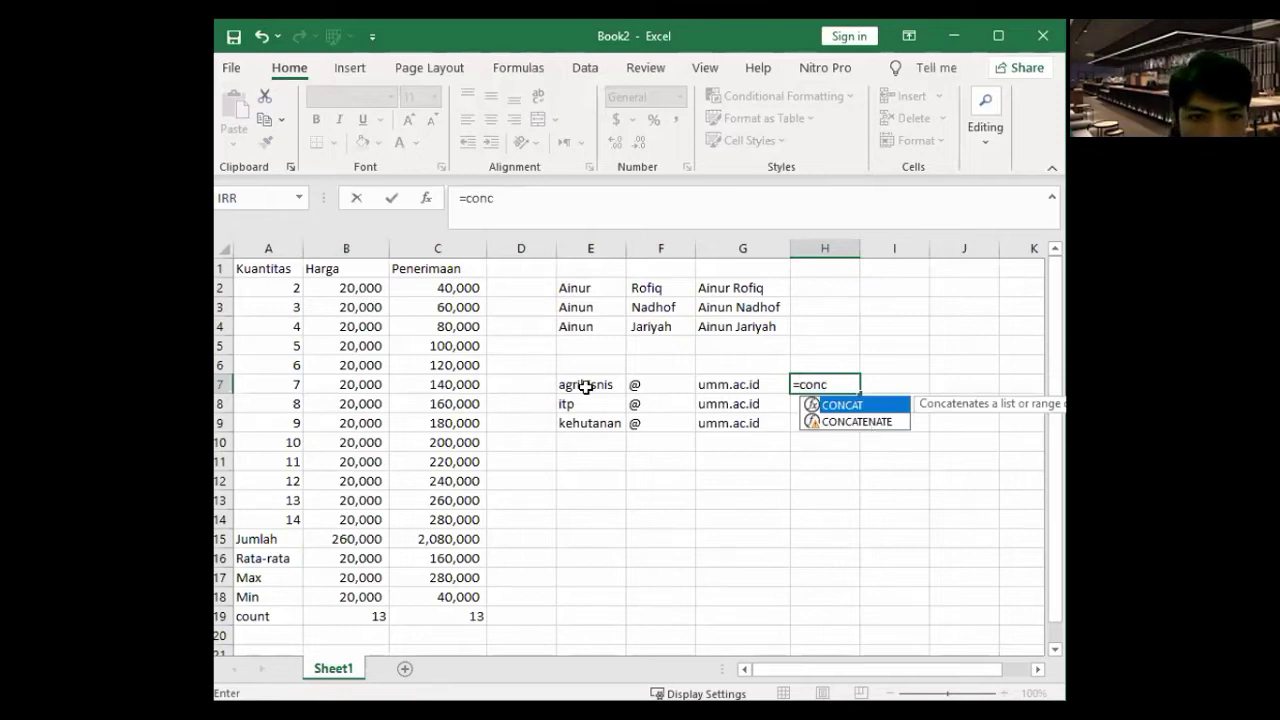
- Enter =CONCATENATE(E7,F7,G7) in H7 to build the first e-mail address
{"action": "key", "text": "Down"}
{"action": "key", "text": "Tab"}
{"action": "key", "text": "Left"}
{"action": "key", "text": "Left"}
{"action": "key", "text": "Left"}
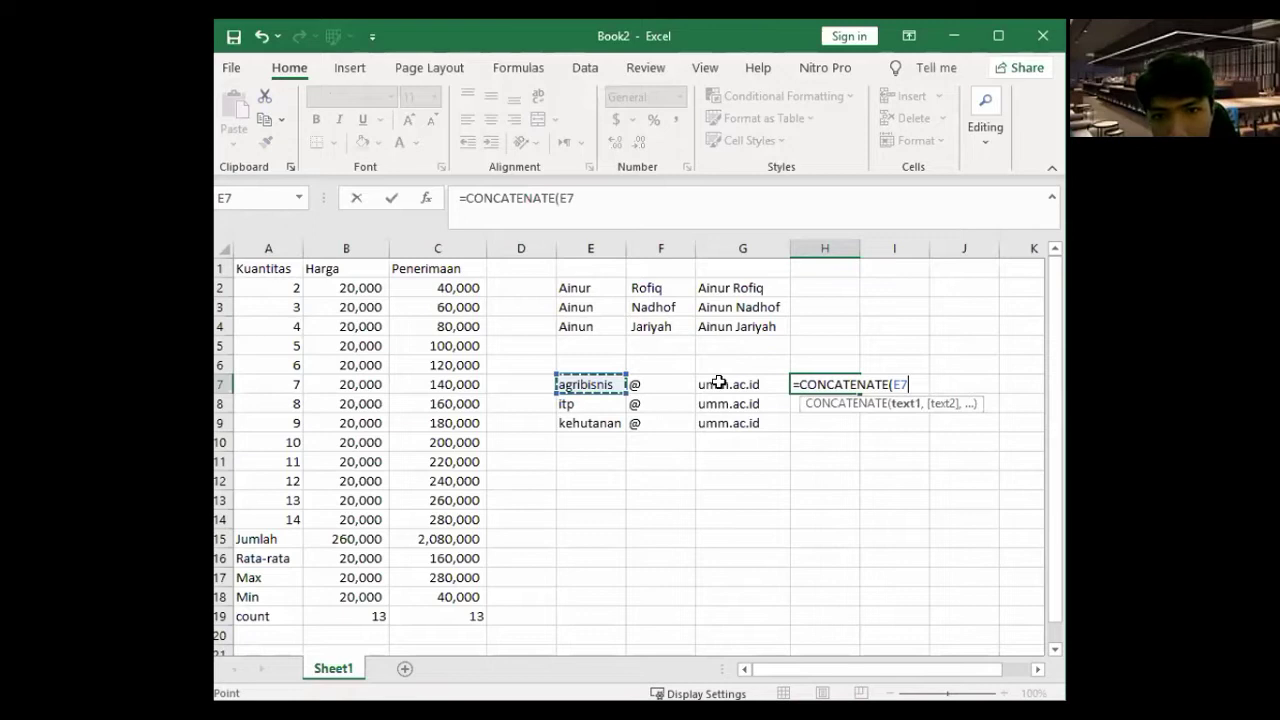
{"action": "type", "text": ","}
{"action": "key", "text": "Left"}
{"action": "key", "text": "Left"}
{"action": "type", "text": ","}
{"action": "key", "text": "Left"}
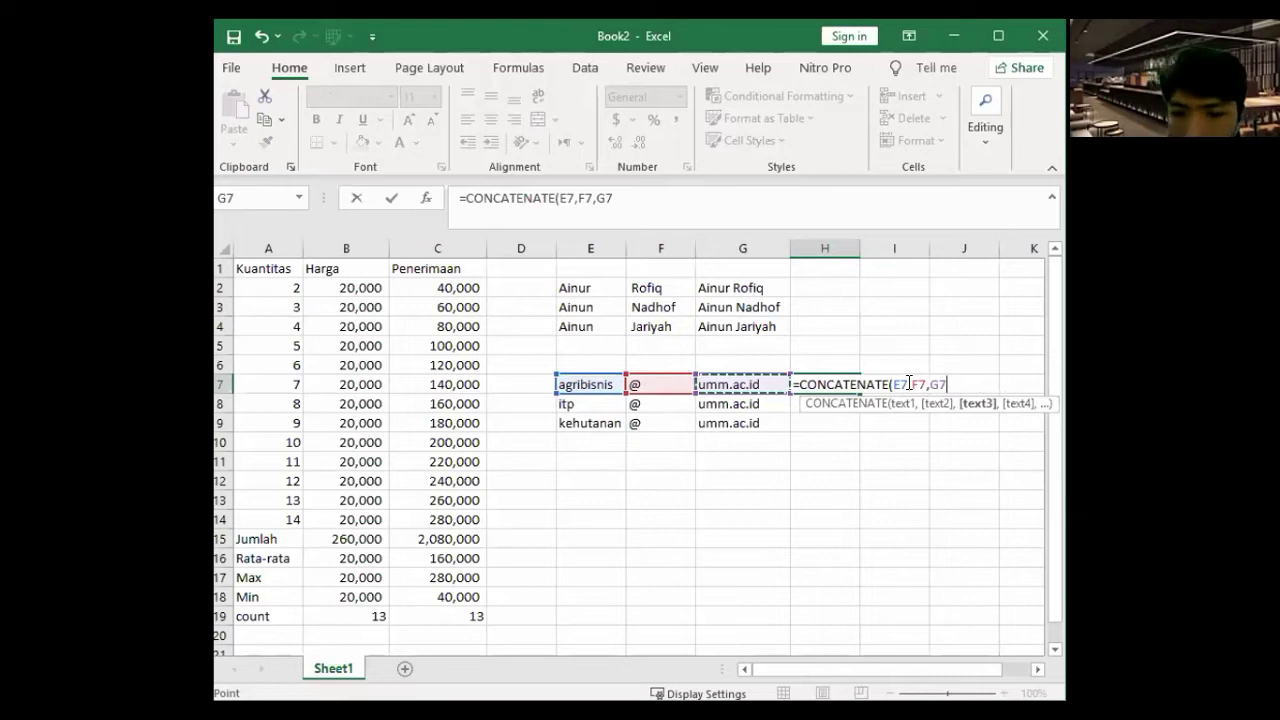
{"action": "type", "text": "("}
{"action": "key", "text": "BackSpace"}
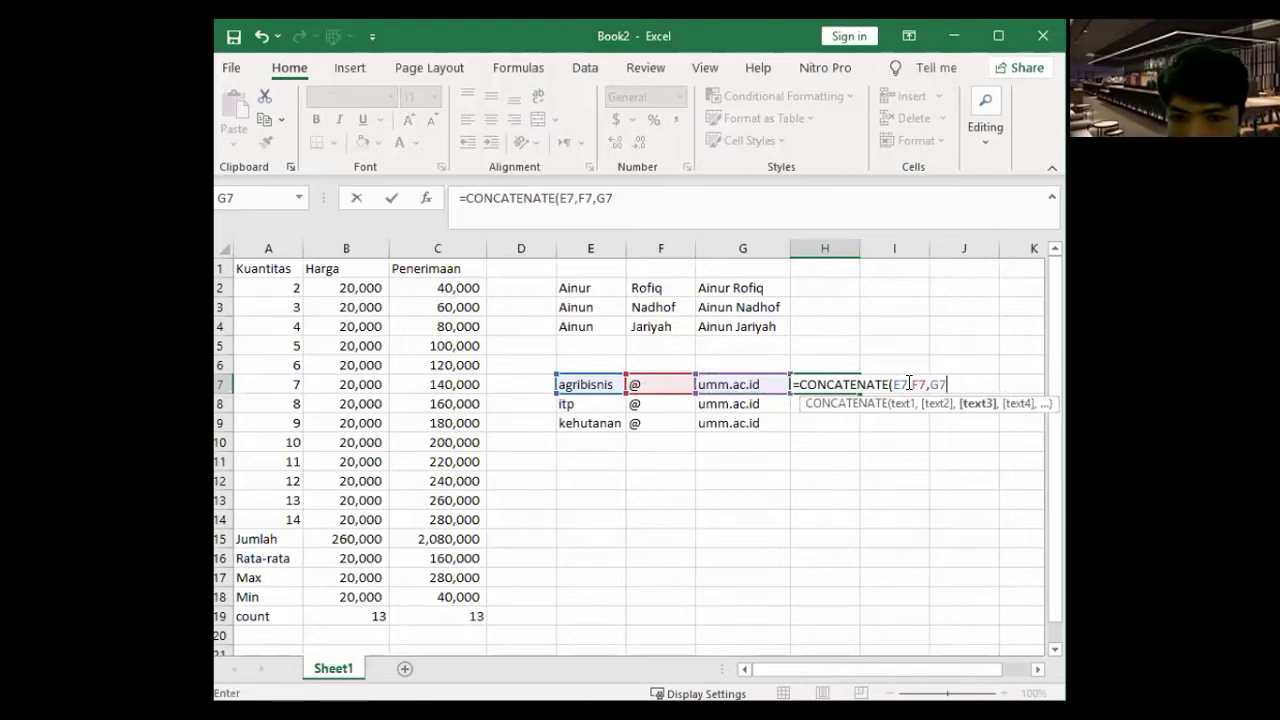
{"action": "key", "text": "Return"}
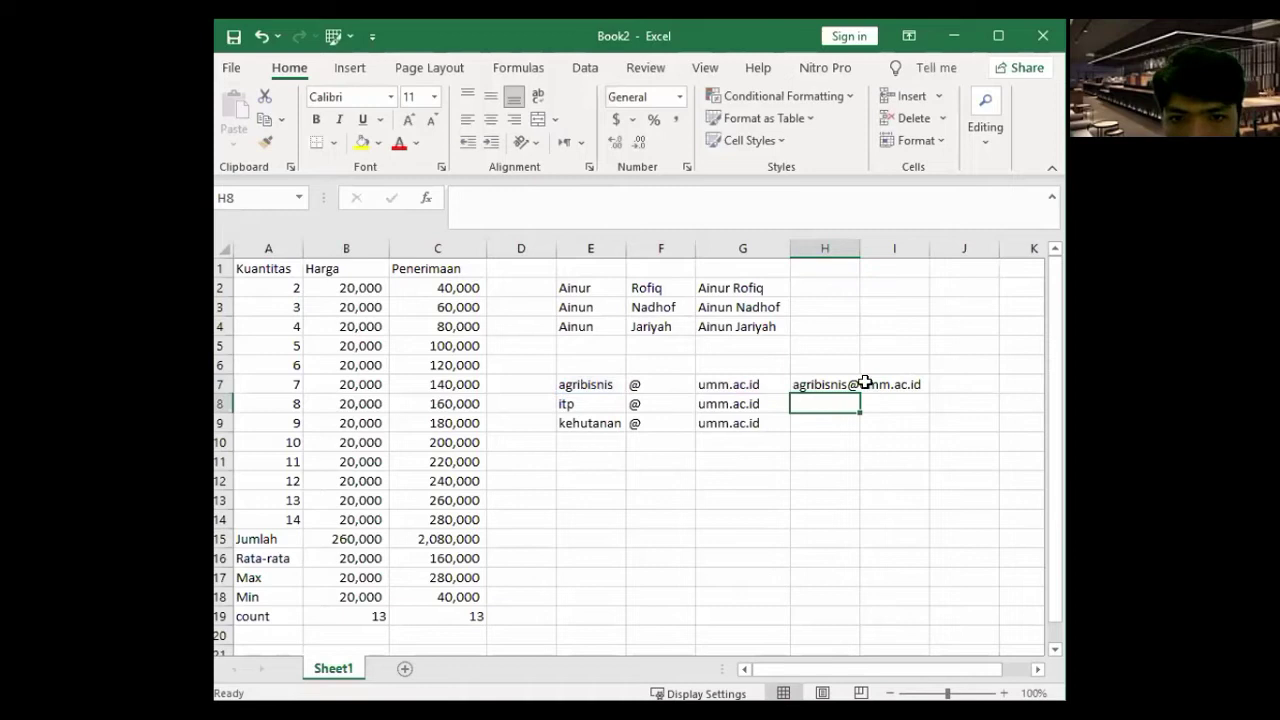
- Fill the H7 e-mail formula down to H9
{"action": "left_click", "coordinate": [864, 386]}
{"action": "left_click_drag", "start_coordinate": [860, 393], "coordinate": [903, 456]}
{"action": "left_click", "coordinate": [903, 461]}
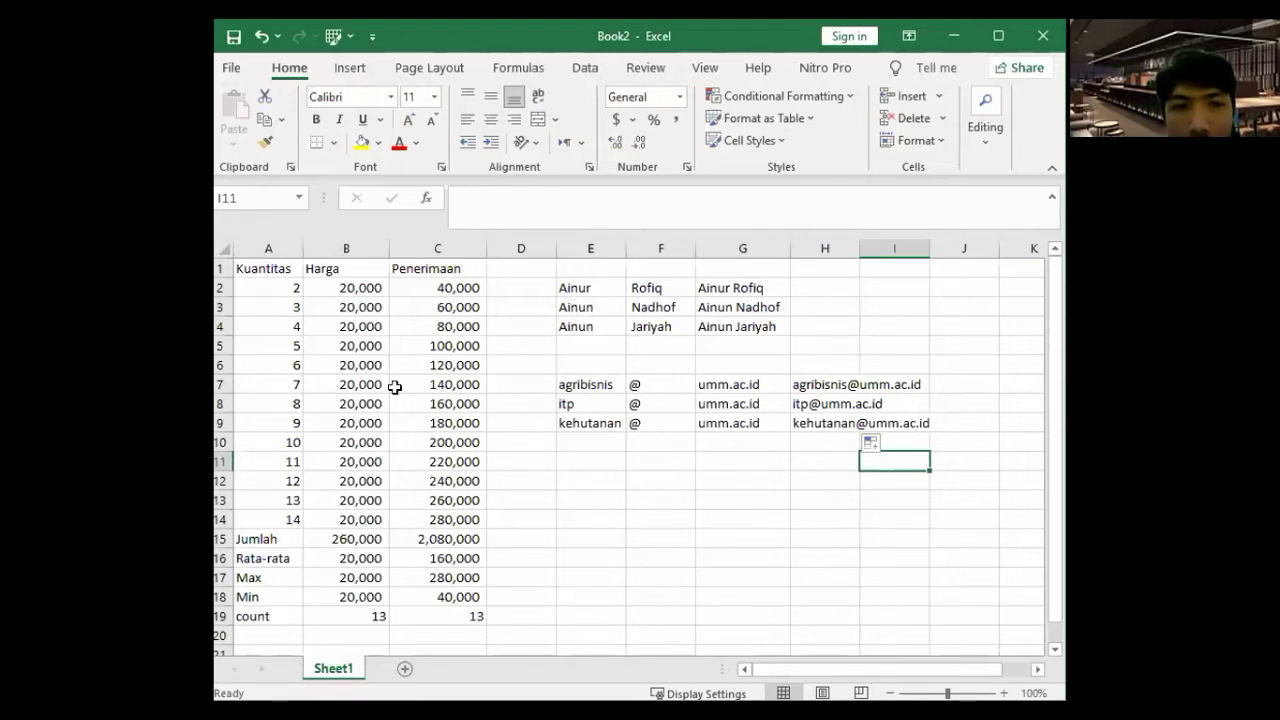
{"action": "left_click", "coordinate": [330, 326]}
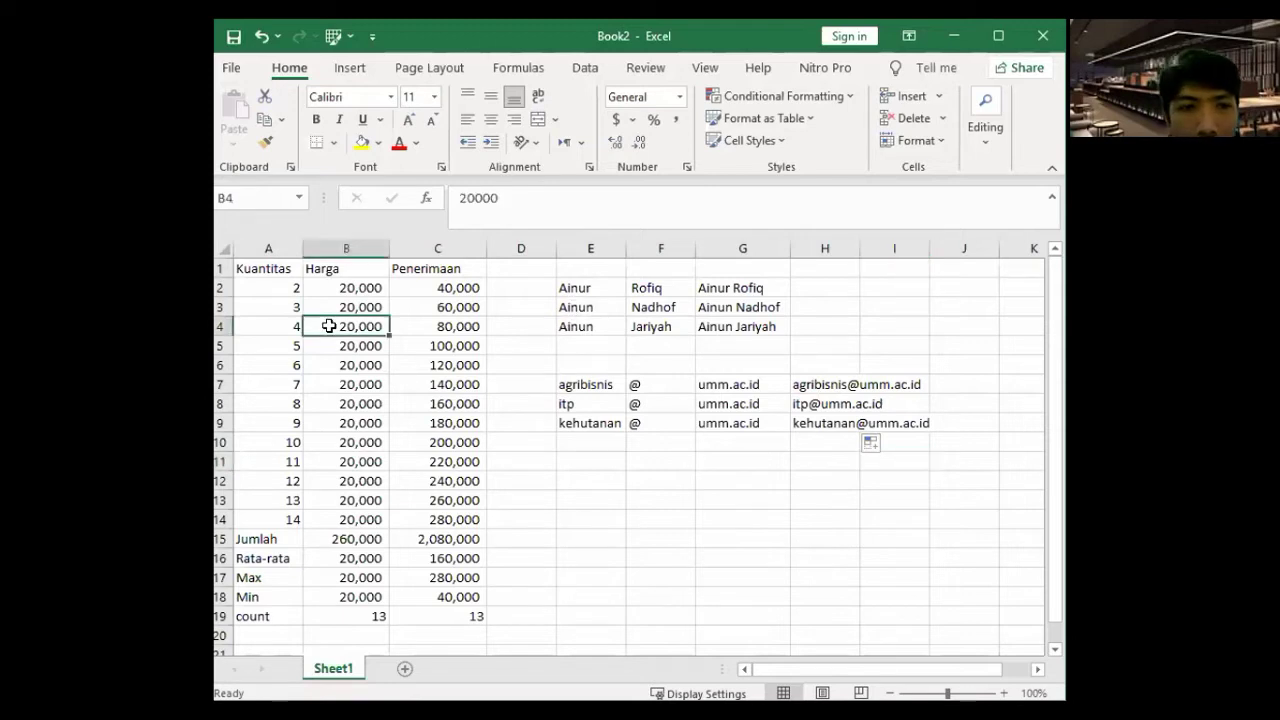
{"action": "left_click", "coordinate": [523, 285]}
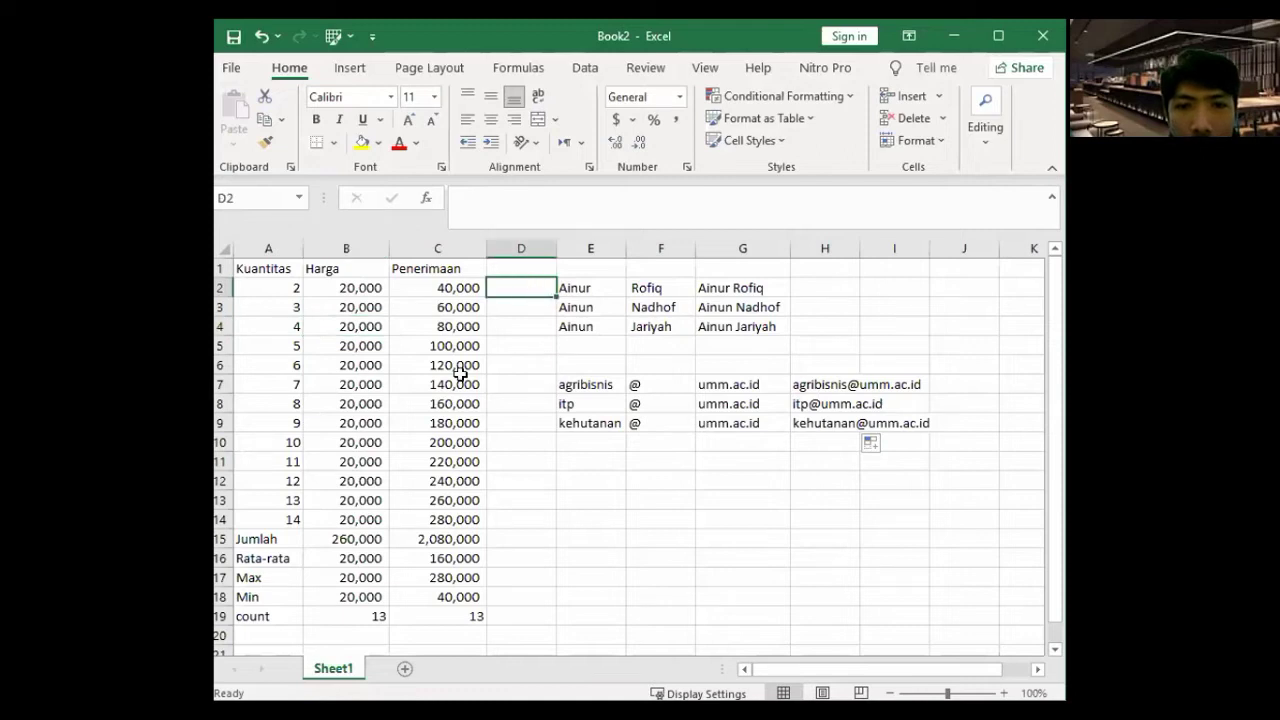
{"action": "left_click", "coordinate": [598, 381]}
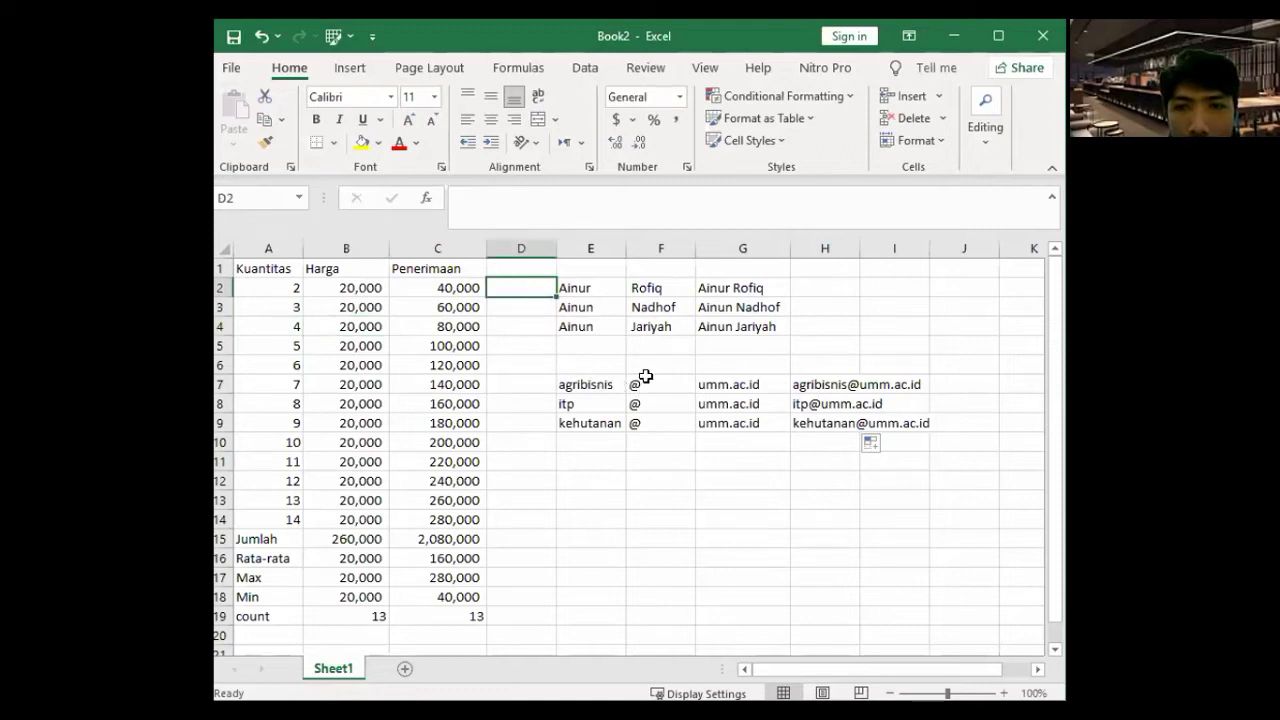
{"action": "left_click", "coordinate": [710, 383]}
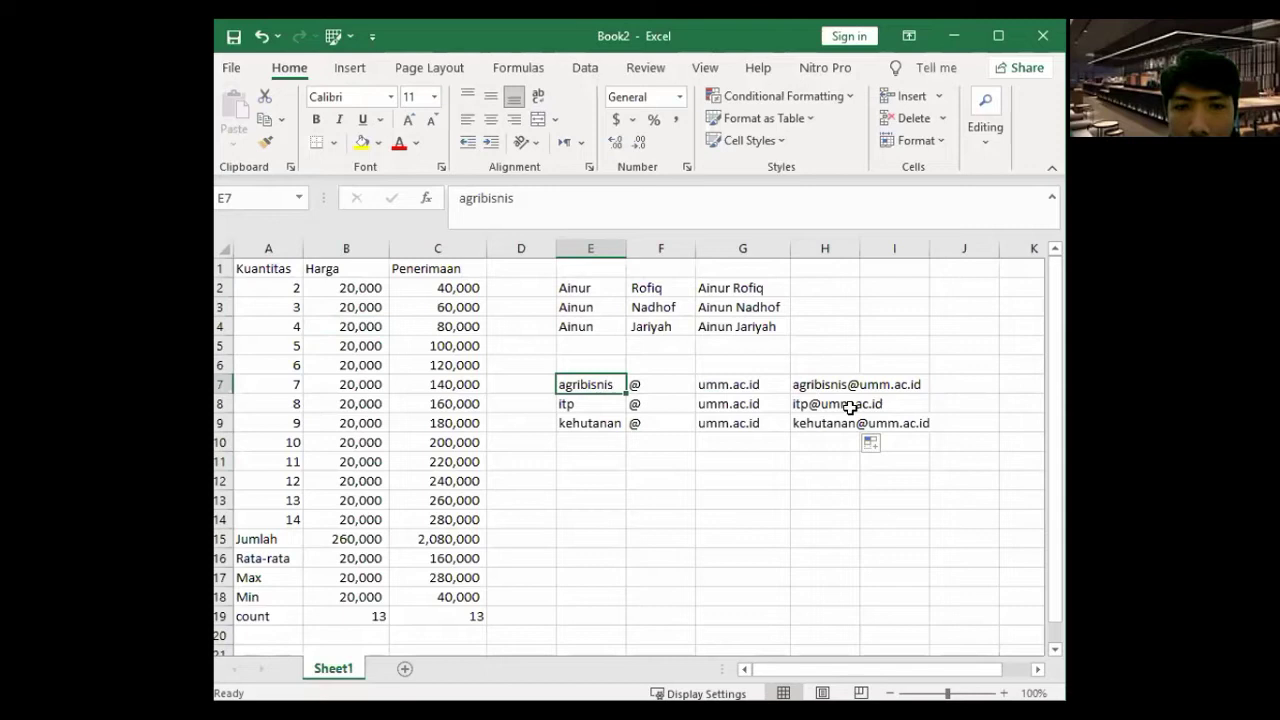
{"action": "left_click", "coordinate": [827, 384]}
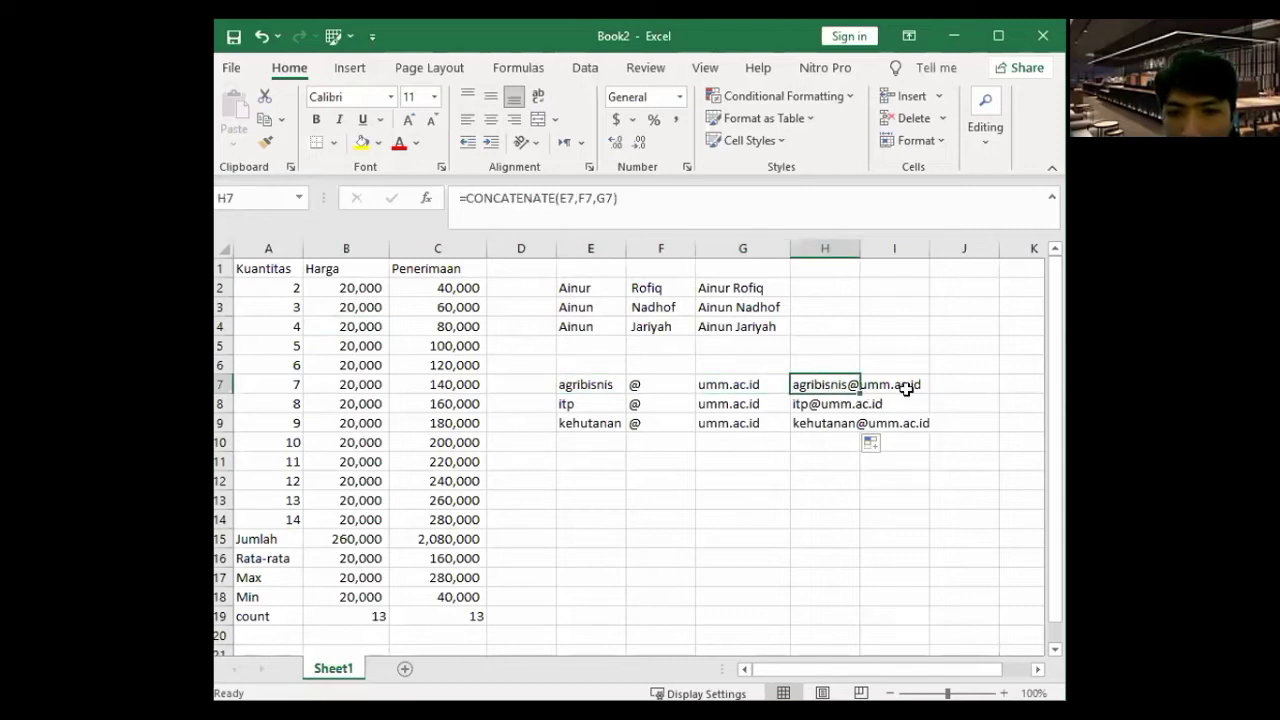
{"action": "left_click", "coordinate": [874, 518]}
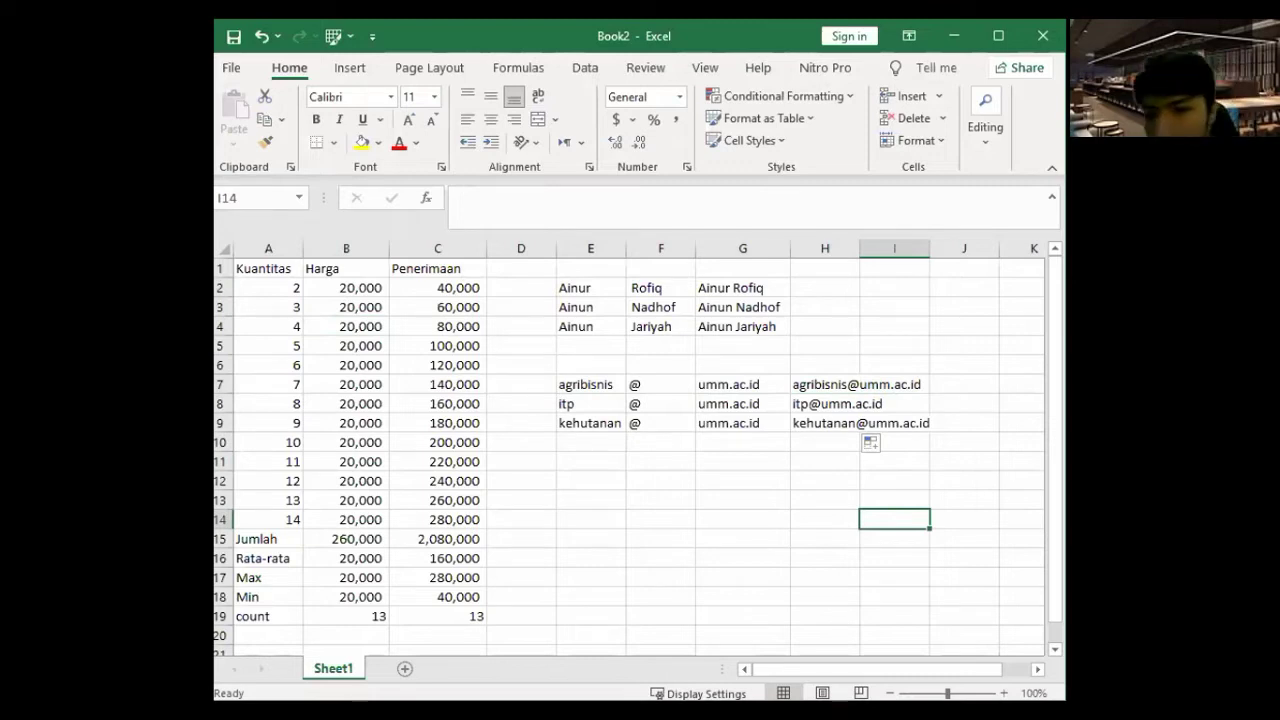
{"action": "key", "text": "alt+Tab"}
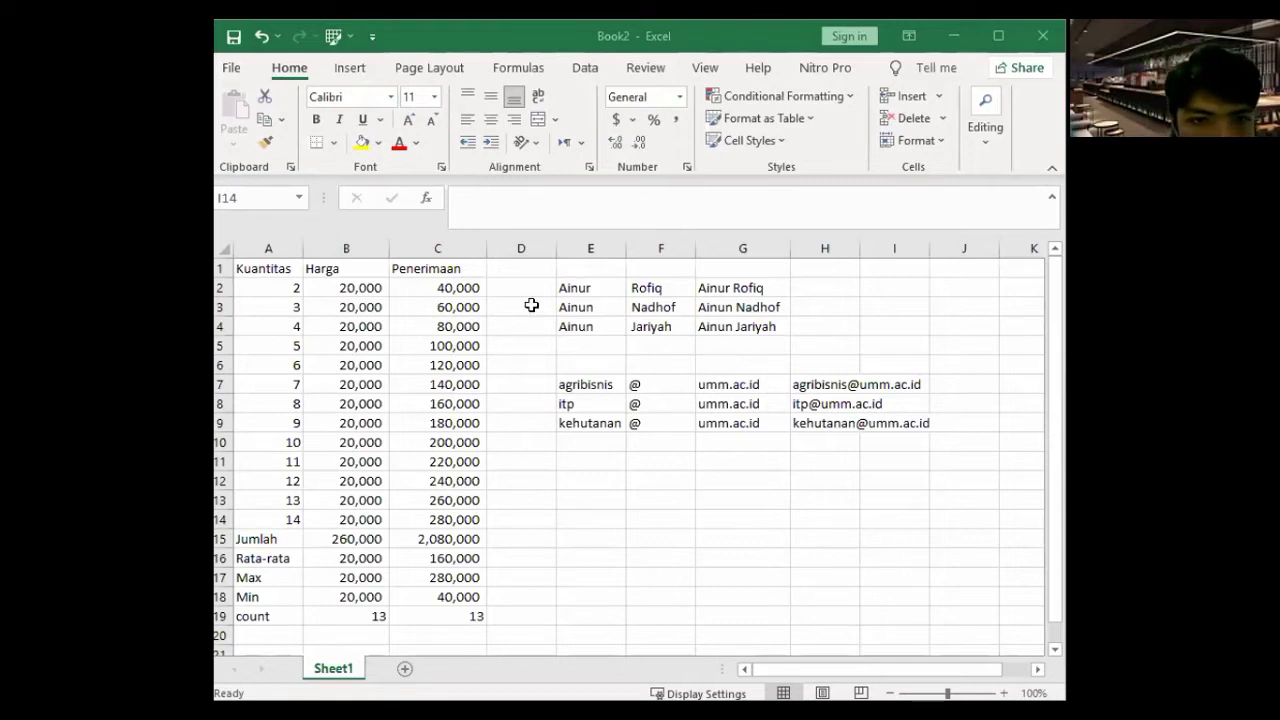
- Insert a blank column at D, shifting the name and e-mail lists right, and select D1
{"action": "left_click", "coordinate": [543, 234]}
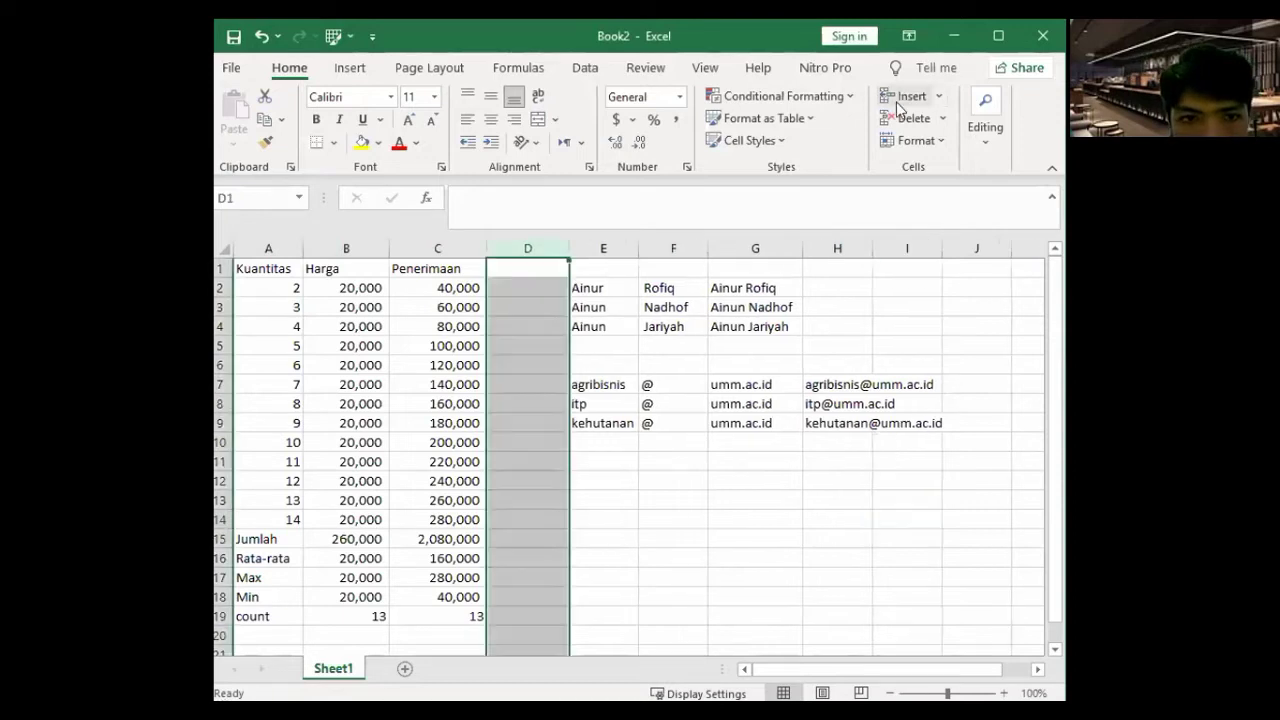
{"action": "left_click_drag", "start_coordinate": [543, 268], "coordinate": [543, 286]}
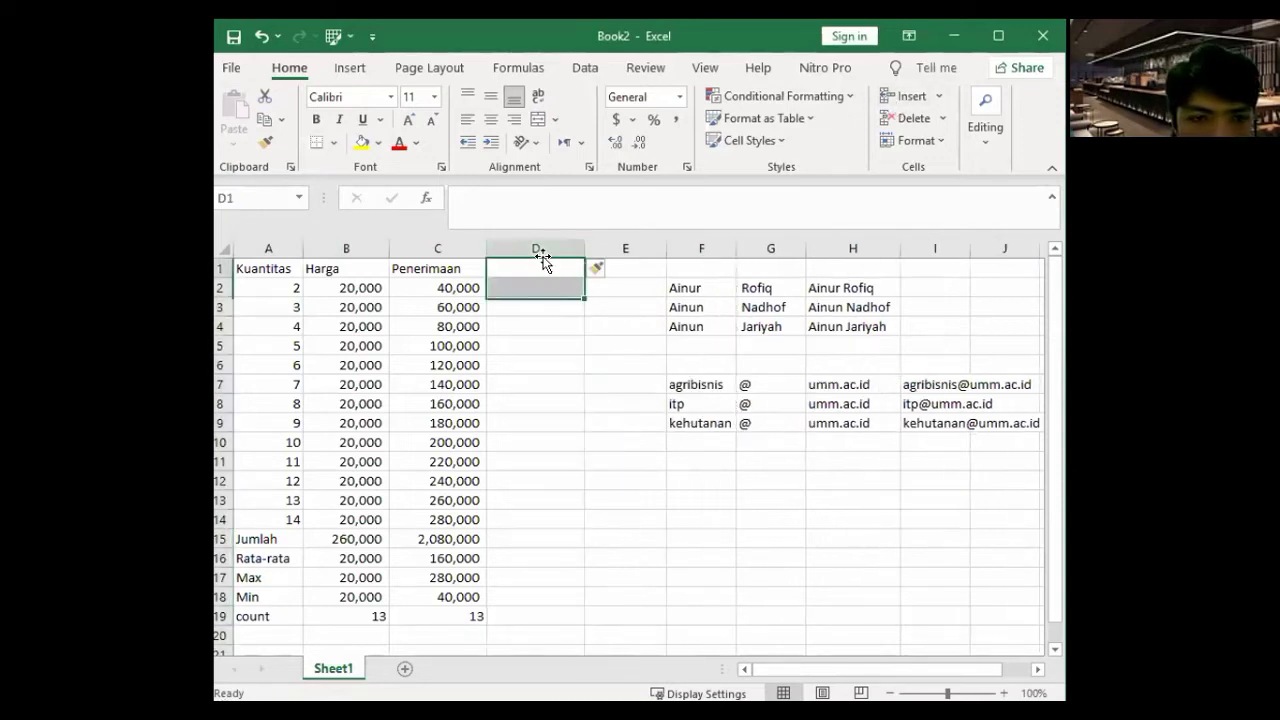
{"action": "left_click", "coordinate": [541, 262]}
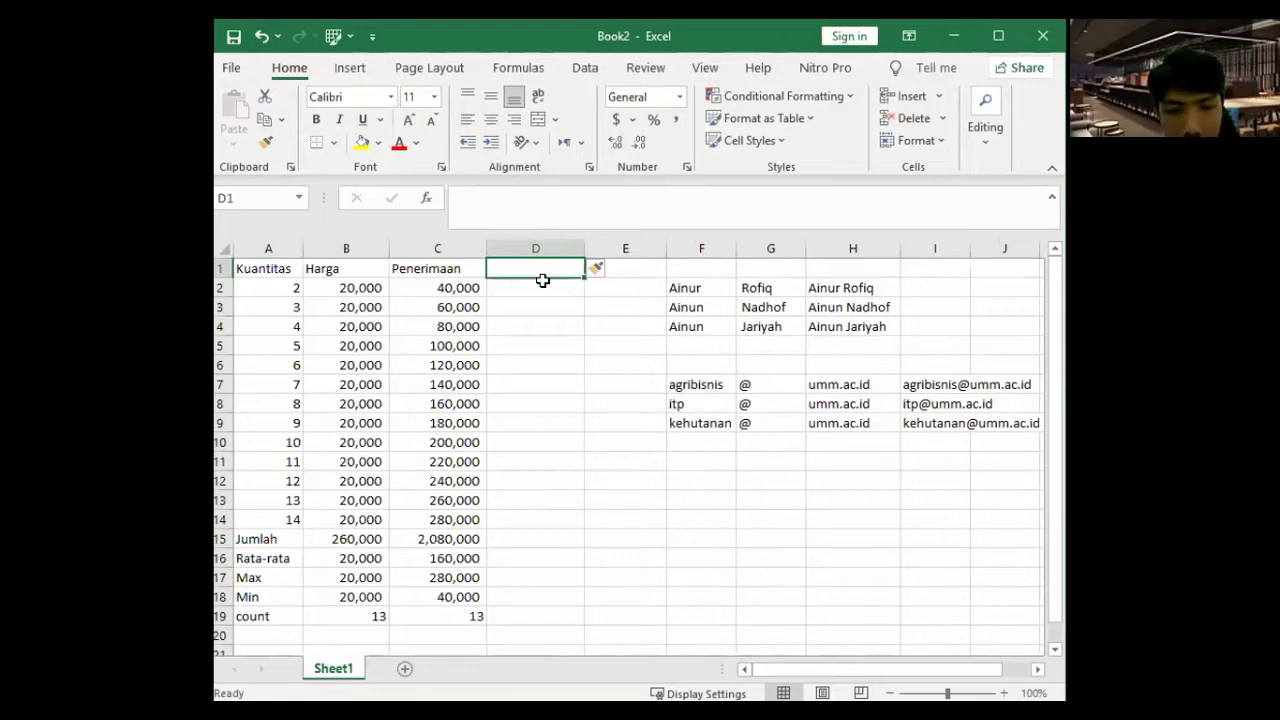
- Enter the header Penerimaan-Rerata in D1, correcting its spelling
{"action": "type", "text": "Pe"}
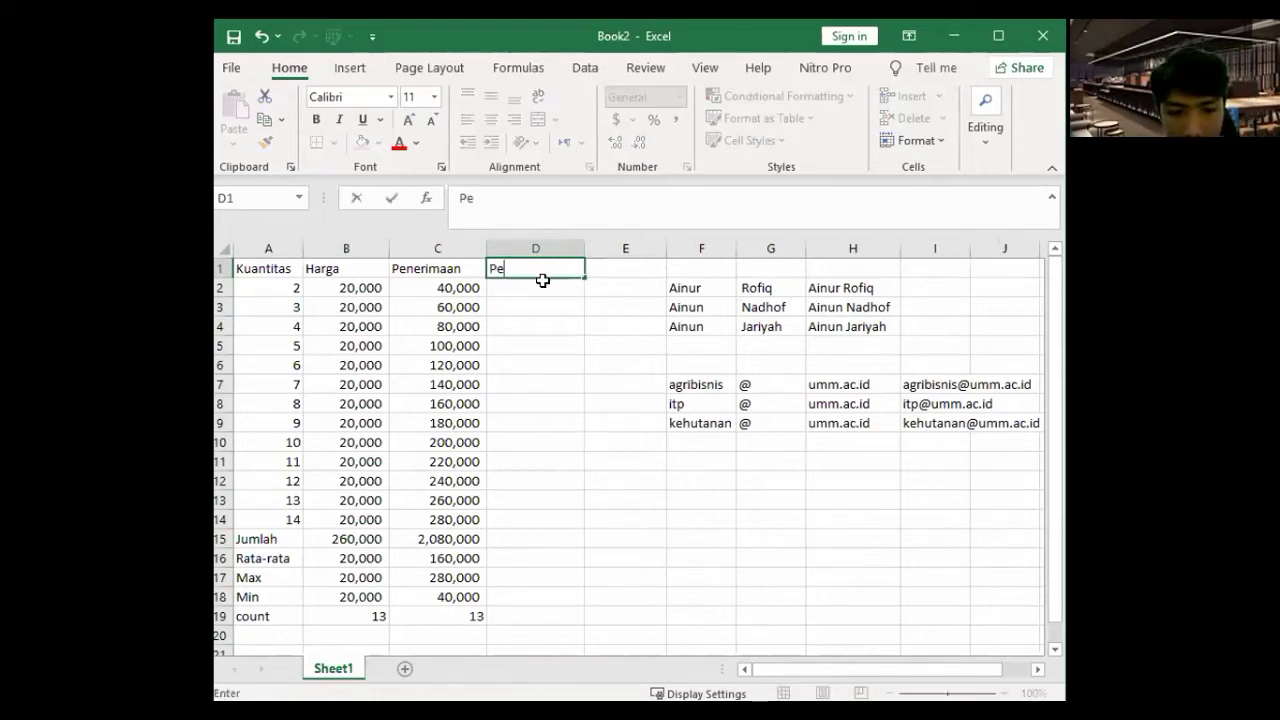
{"action": "type", "text": "ne"}
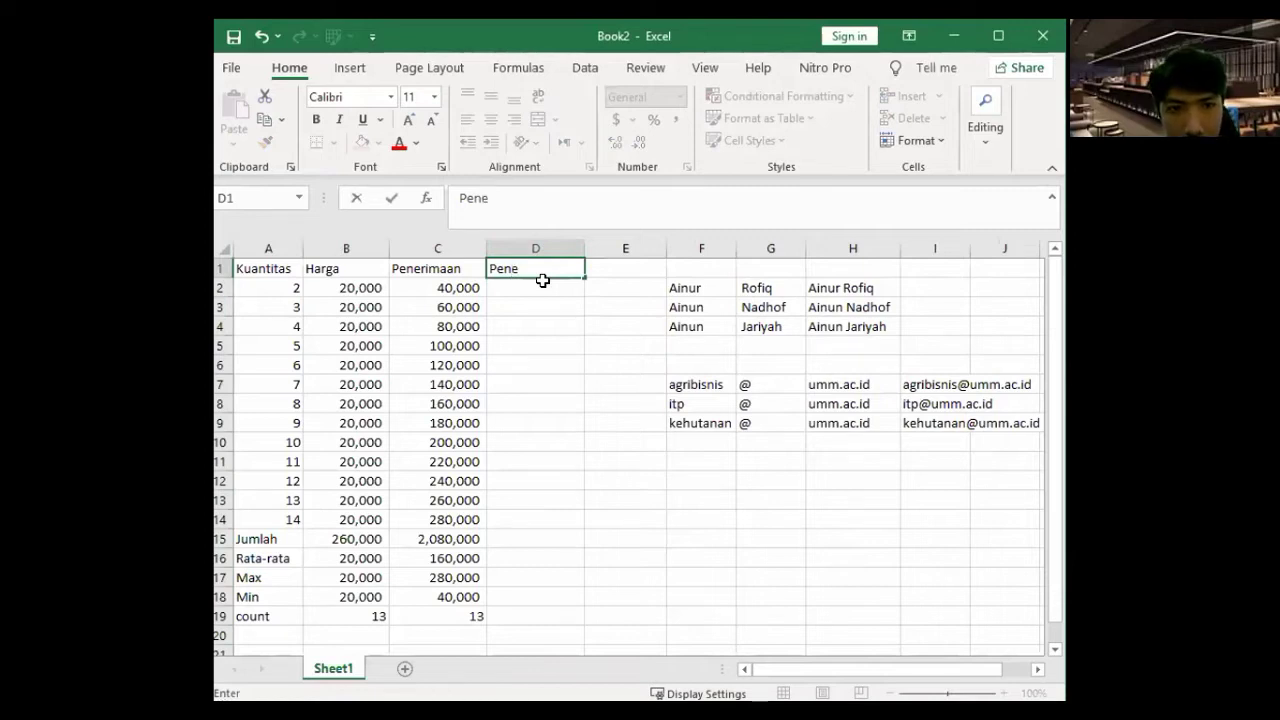
{"action": "type", "text": "rimaan-Rata"}
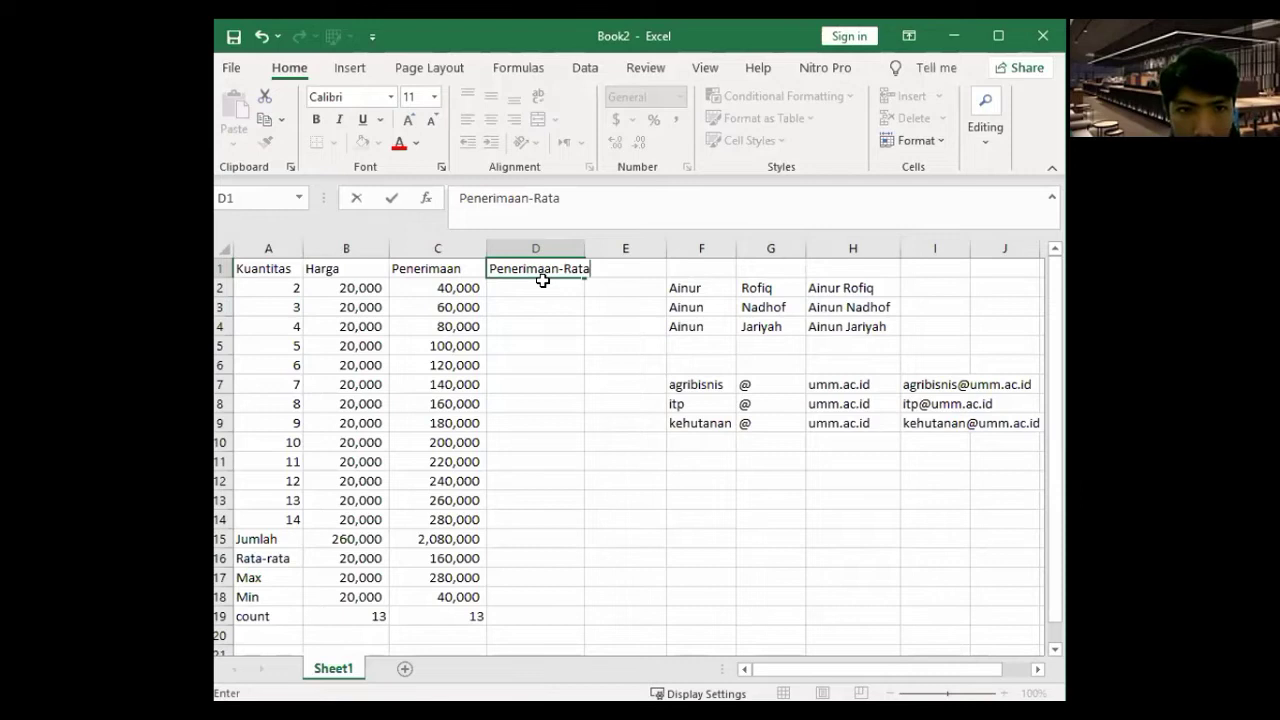
{"action": "key", "text": "BackSpace"}
{"action": "key", "text": "BackSpace"}
{"action": "key", "text": "BackSpace"}
{"action": "type", "text": "et"}
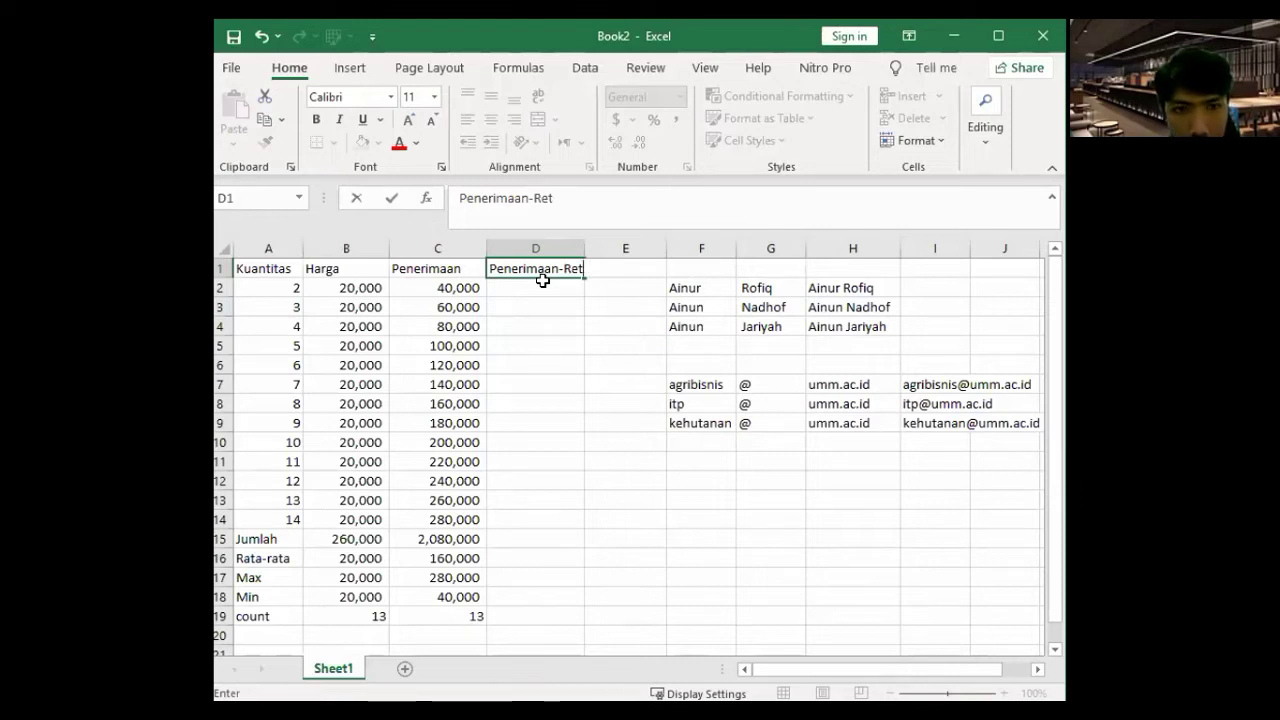
{"action": "key", "text": "BackSpace"}
{"action": "type", "text": "rata"}
{"action": "key", "text": "Return"}
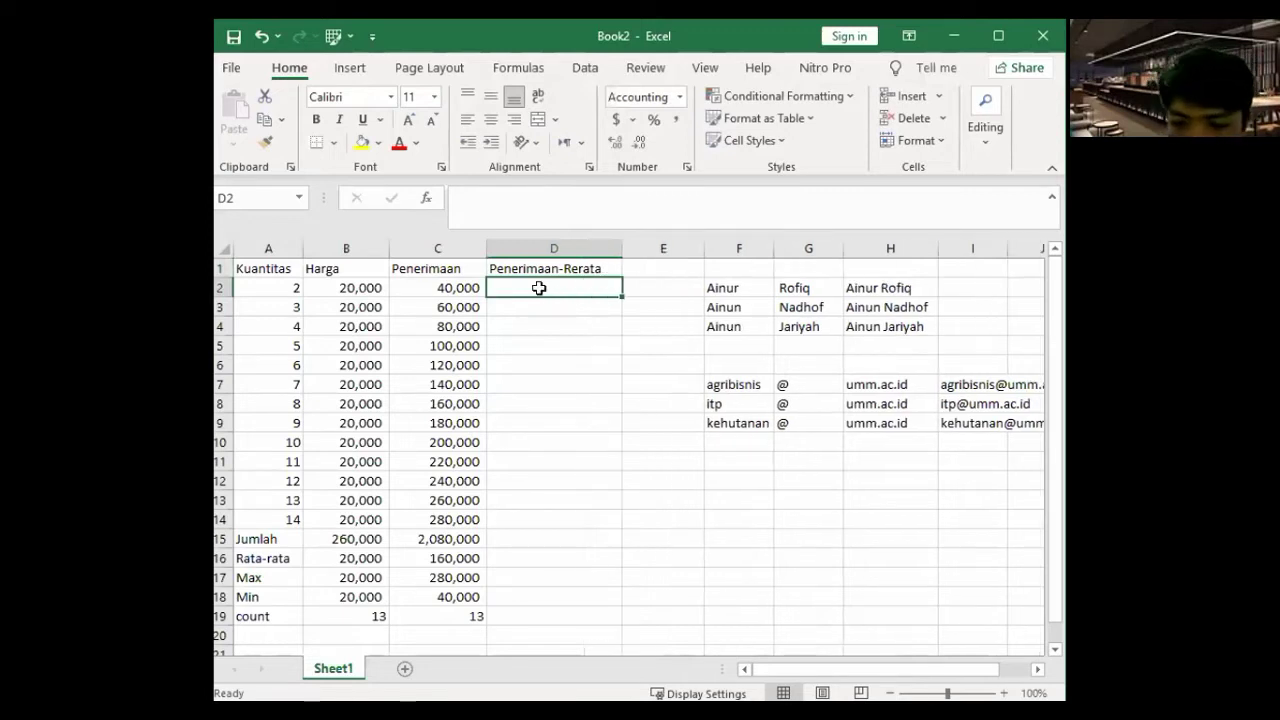
- Enter =C2-C16 in D2 and fill it down to D14
{"action": "type", "text": "="}
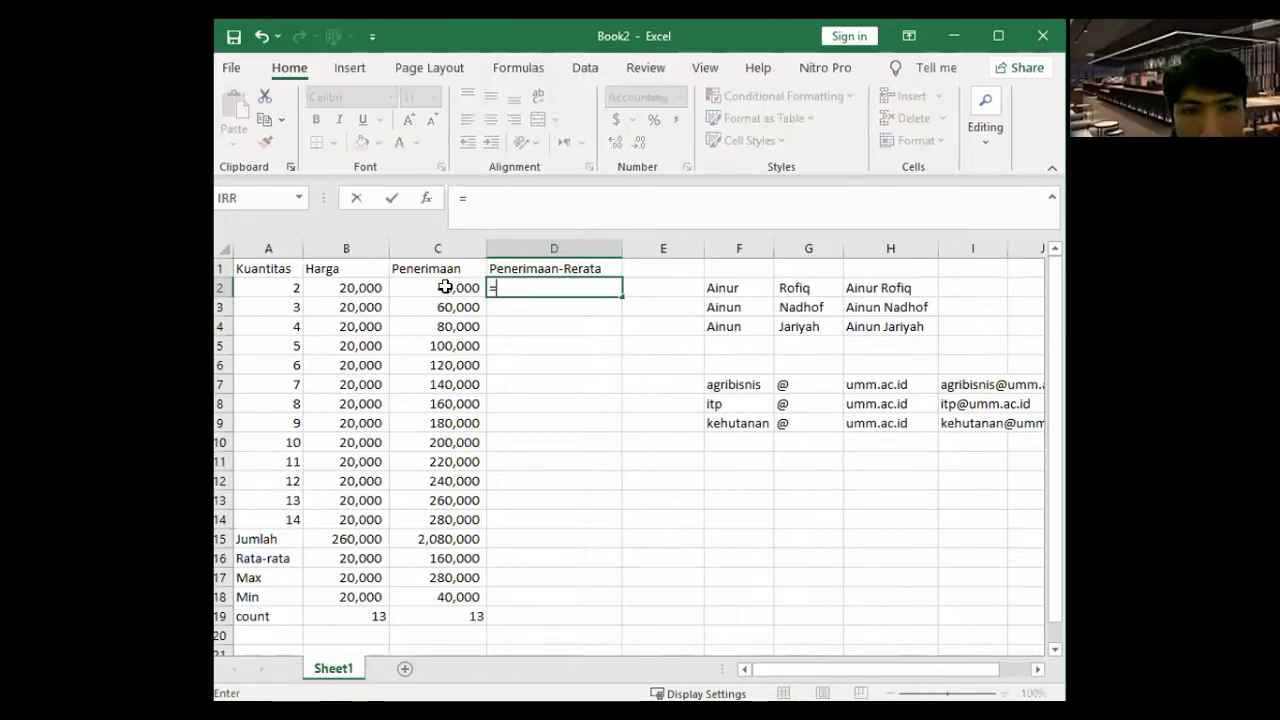
{"action": "left_click", "coordinate": [445, 287]}
{"action": "type", "text": "-"}
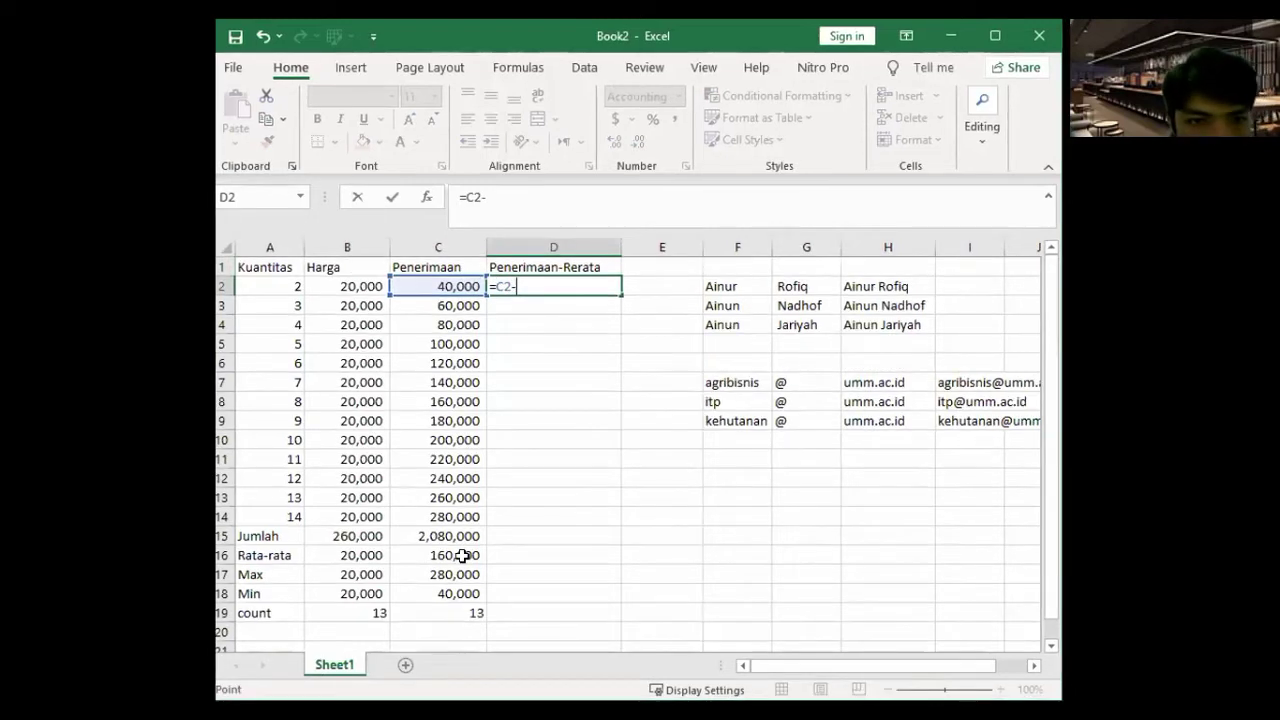
{"action": "left_click", "coordinate": [460, 557]}
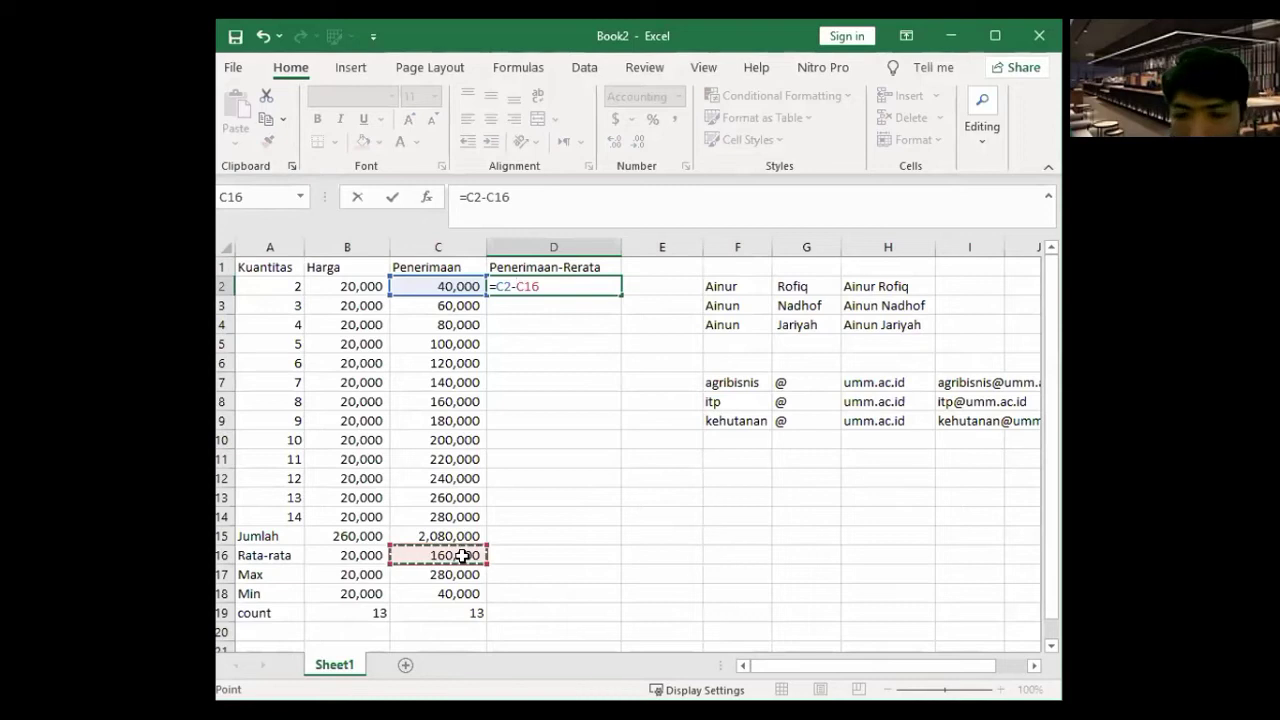
{"action": "key", "text": "Return"}
{"action": "key", "text": "Up"}
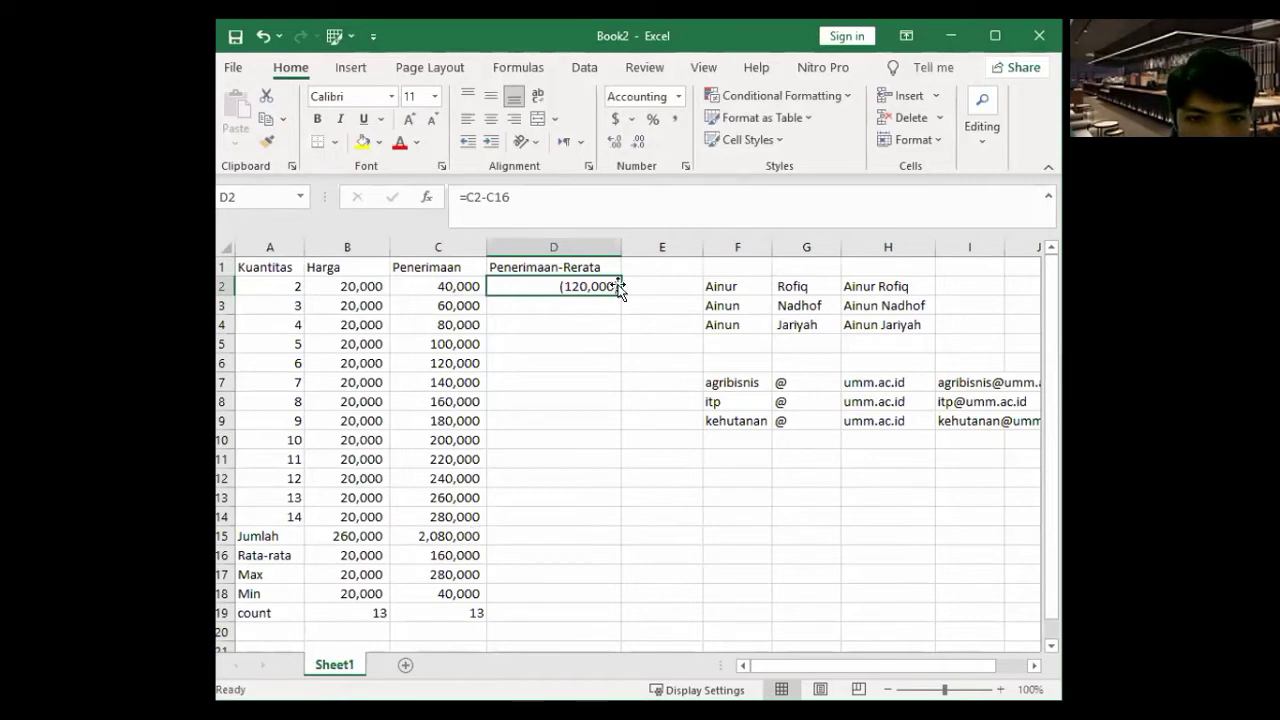
{"action": "left_click_drag", "start_coordinate": [619, 296], "coordinate": [624, 517]}
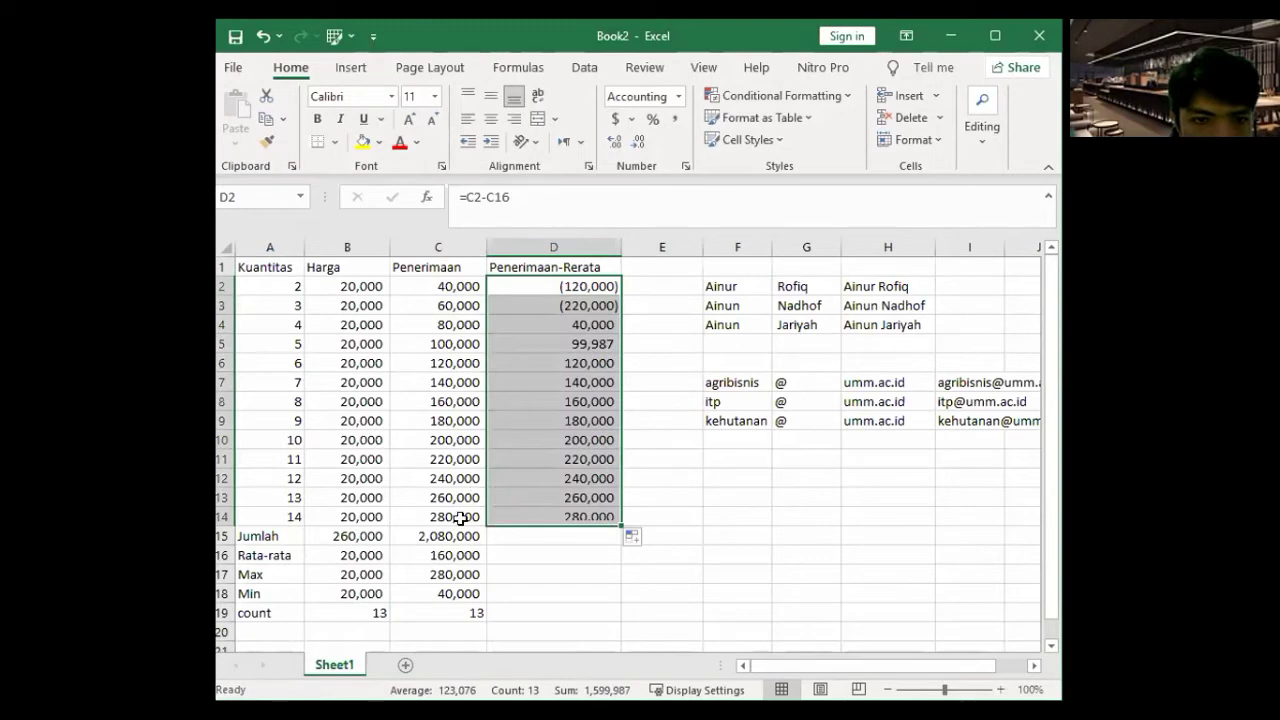
- Inspect D3's formula, then change D2's formula to =C2-$C16
{"action": "key", "text": "Down"}
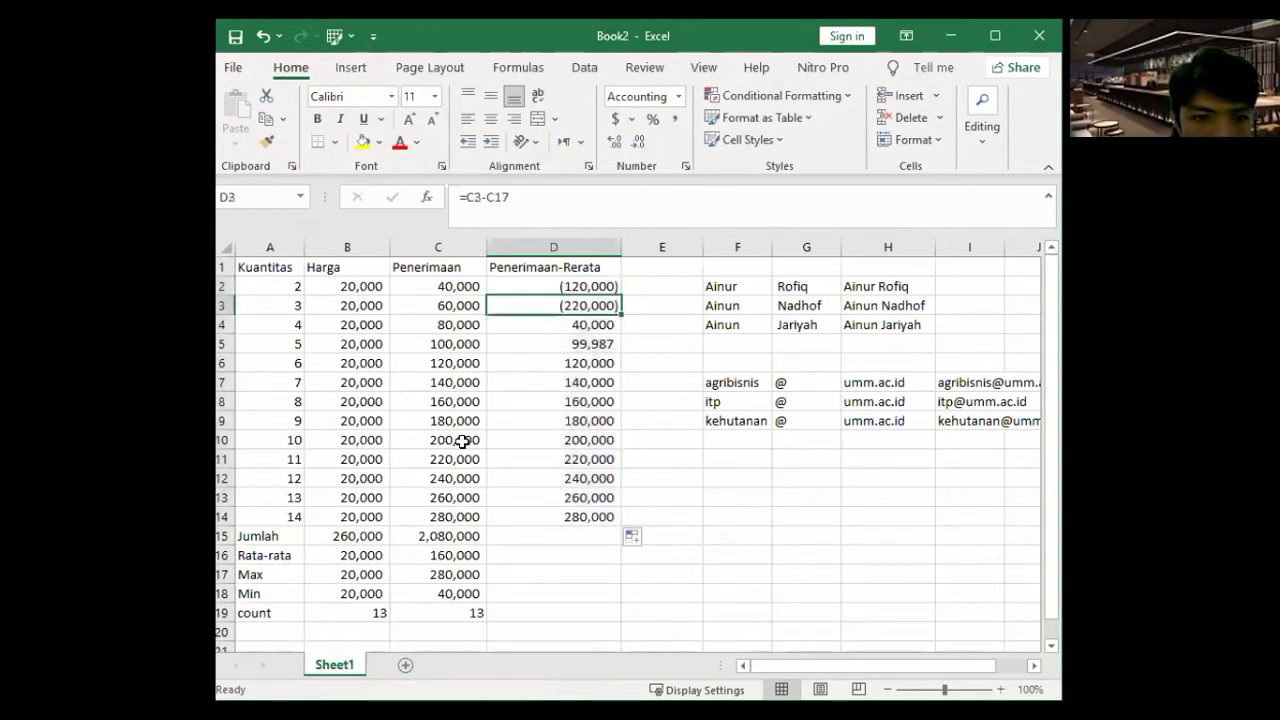
{"action": "key", "text": "F2"}
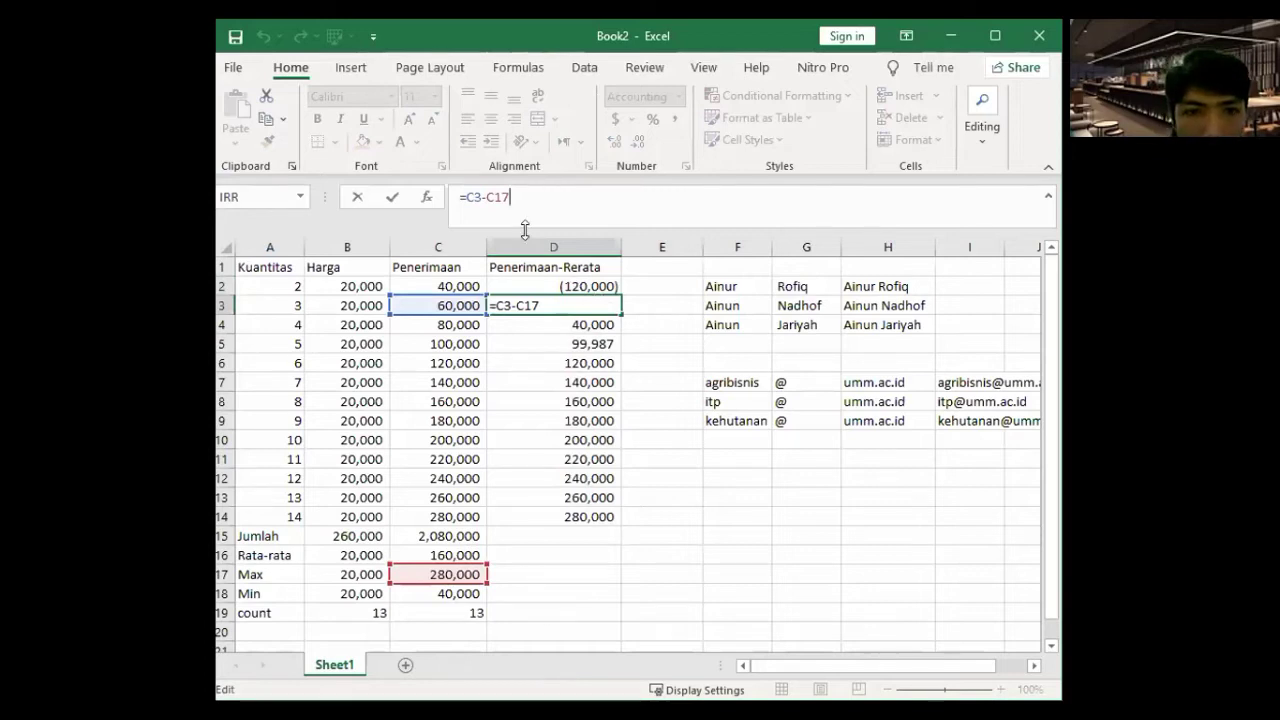
{"action": "key", "text": "shift+Return"}
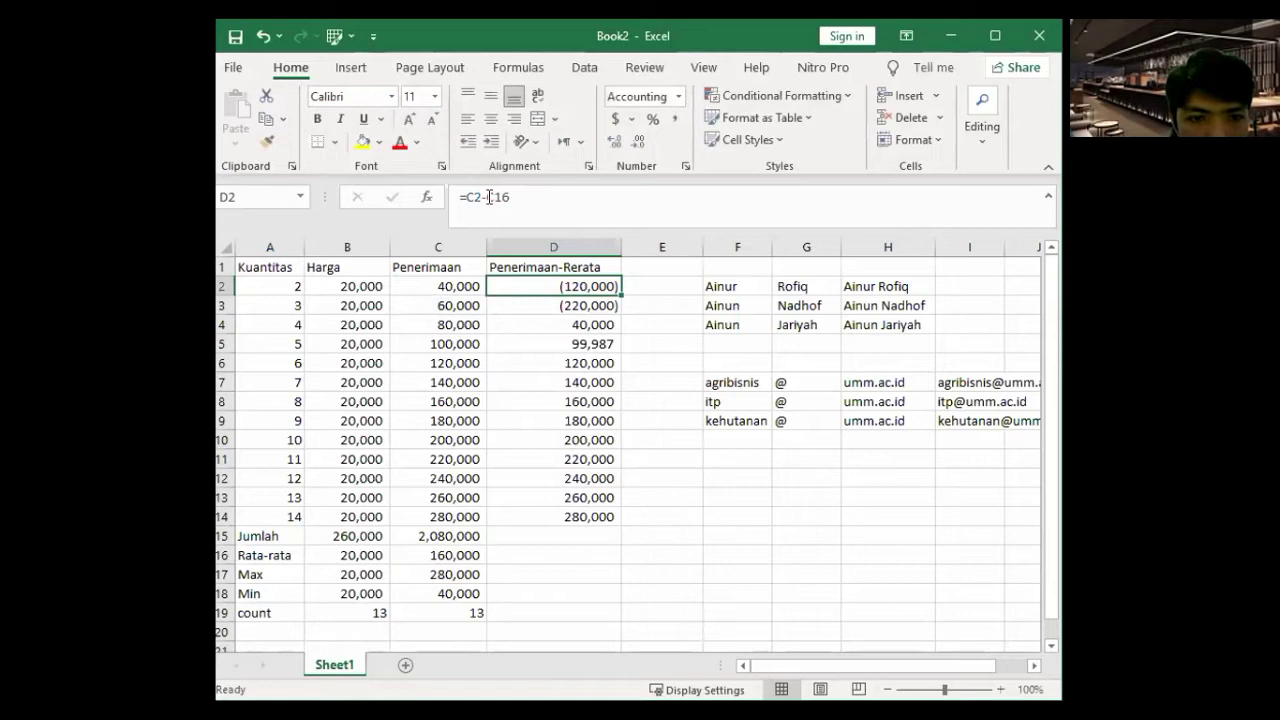
{"action": "key", "text": "F2"}
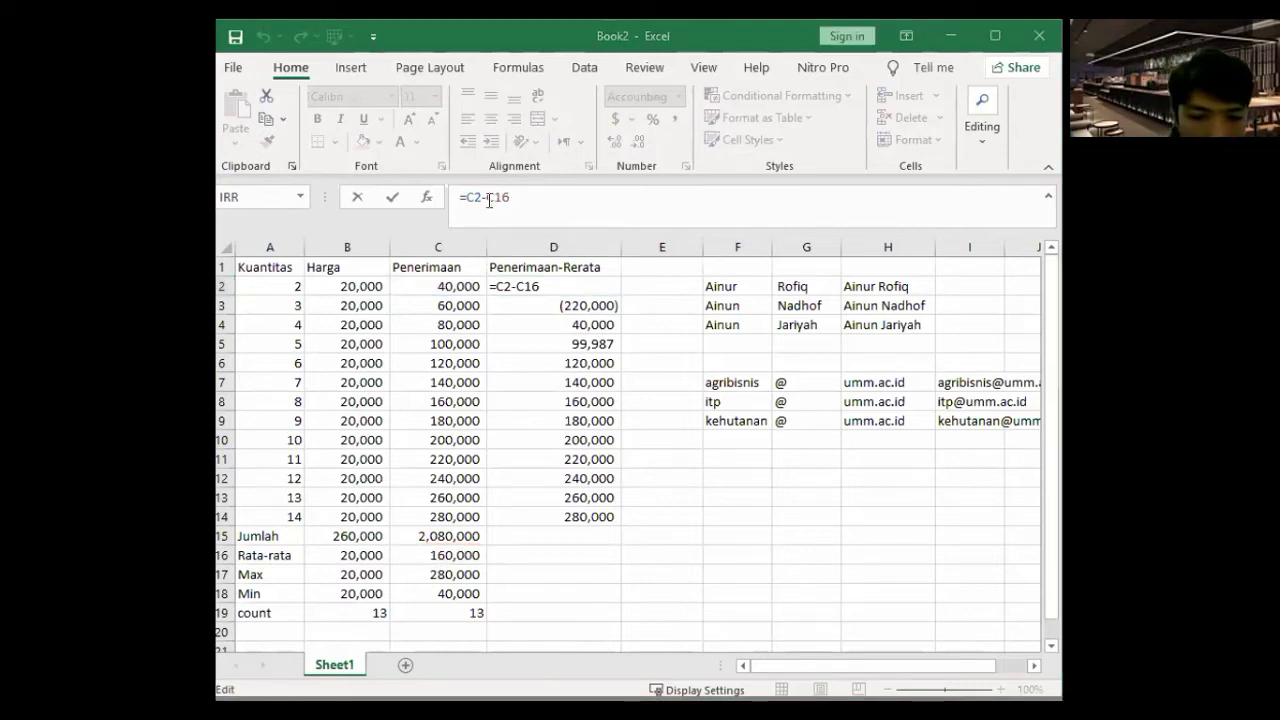
{"action": "left_click", "coordinate": [488, 199]}
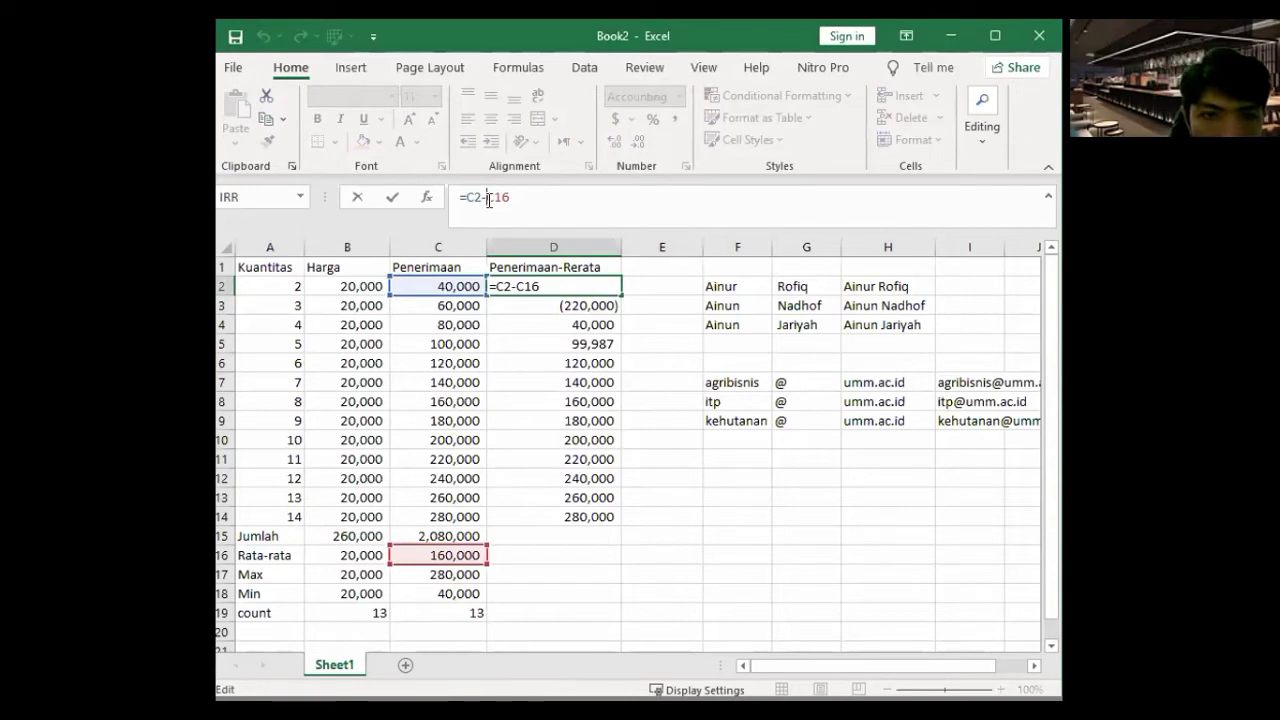
{"action": "left_click", "coordinate": [487, 197]}
{"action": "type", "text": "$"}
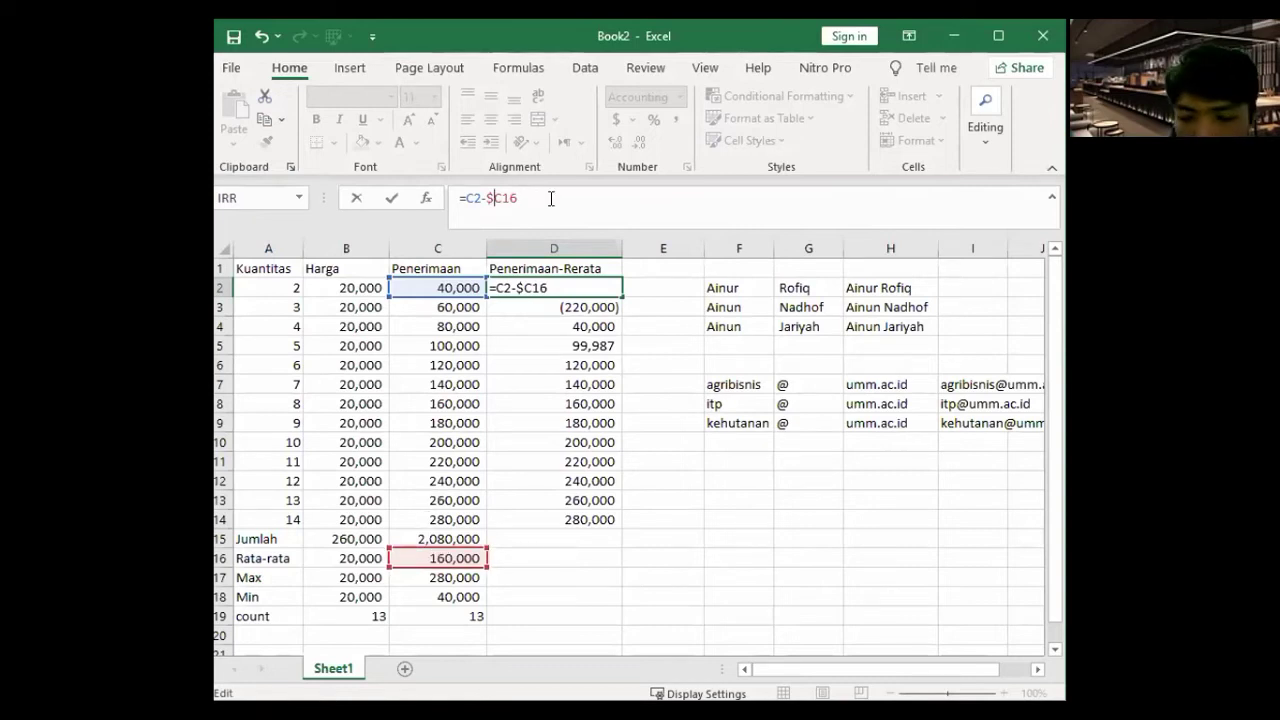
{"action": "key", "text": "Return"}
- Refill D2's formula down, check D3, then clear the wrong results in D3:D15
{"action": "left_click", "coordinate": [612, 289]}
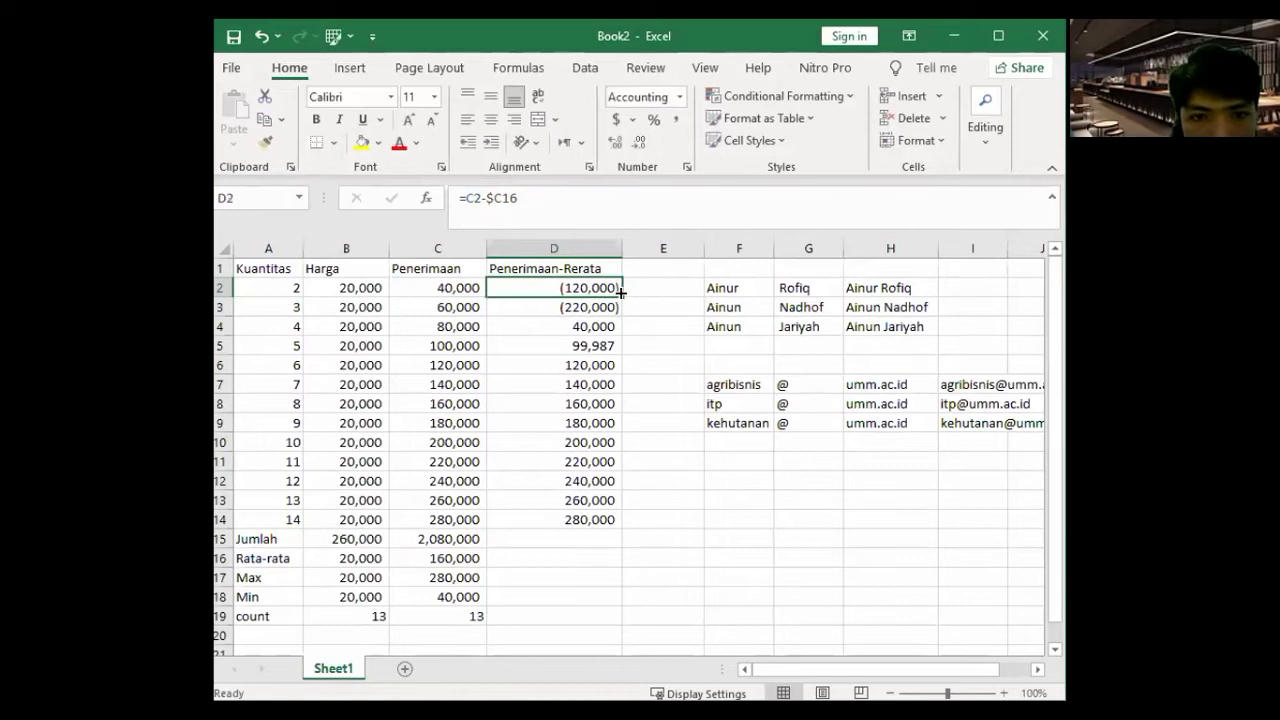
{"action": "left_click_drag", "start_coordinate": [622, 414], "coordinate": [634, 527]}
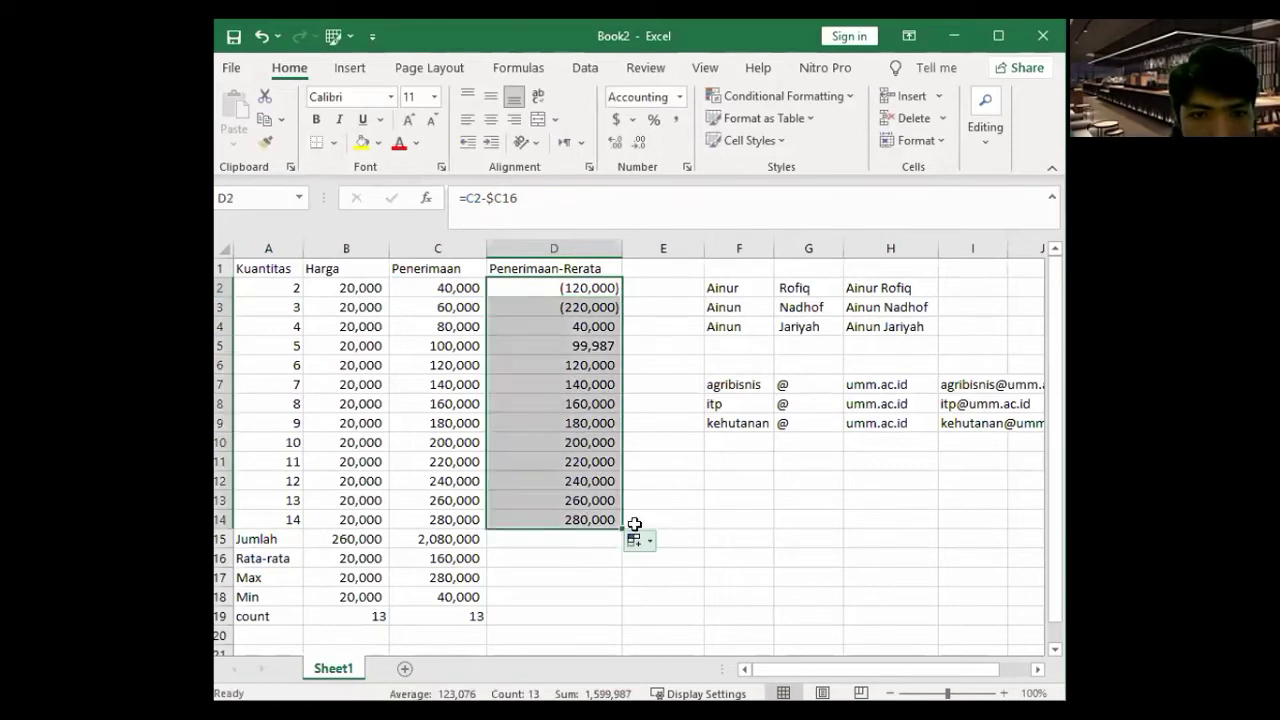
{"action": "key", "text": "Down"}
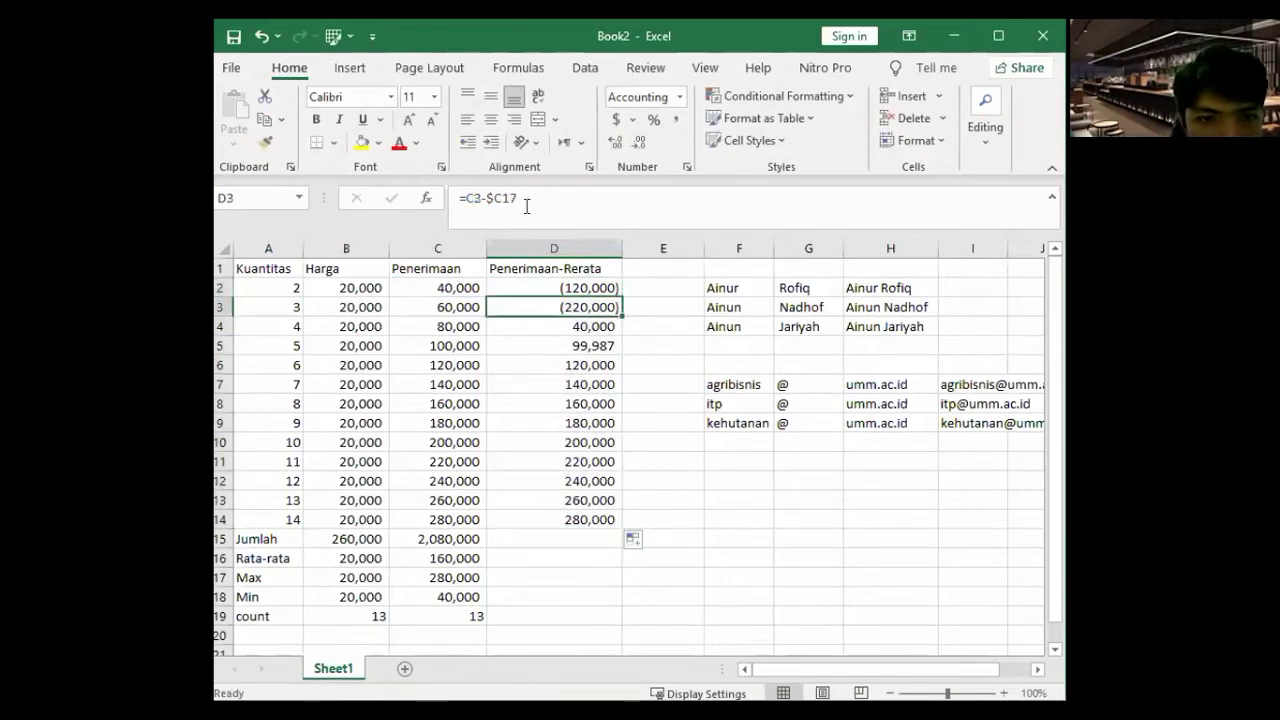
{"action": "key", "text": "F2"}
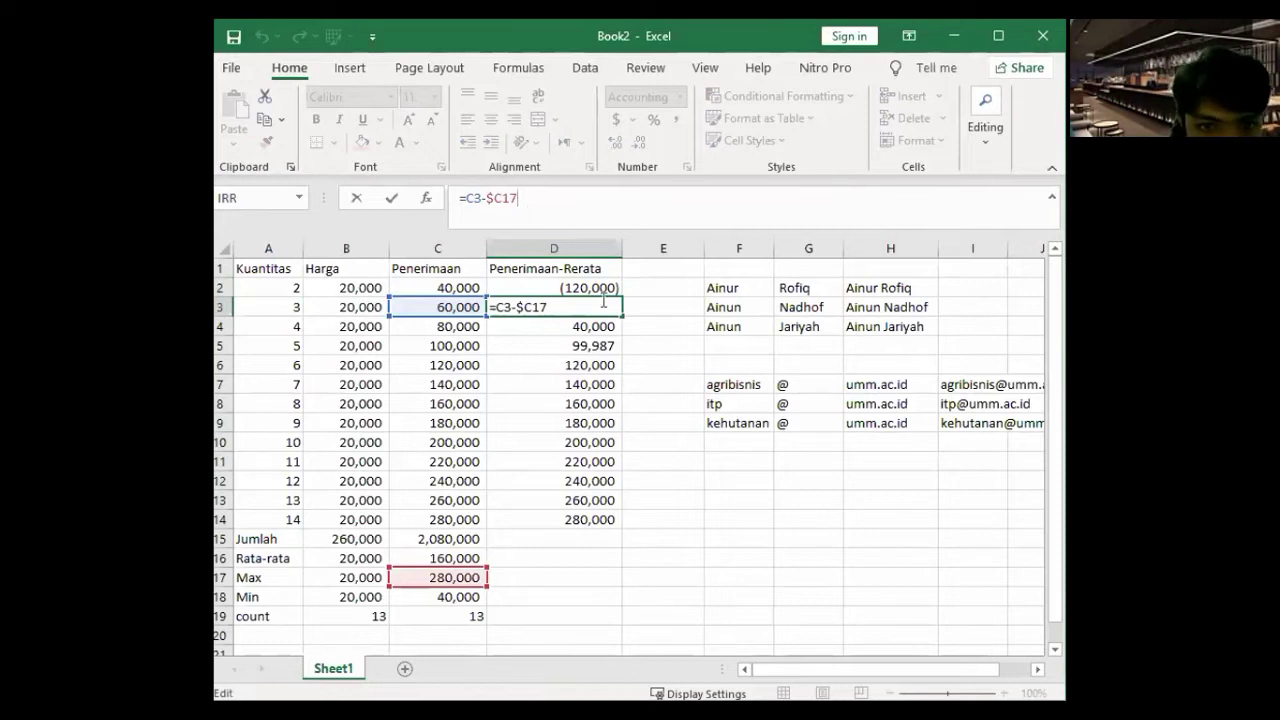
{"action": "left_click_drag", "start_coordinate": [598, 303], "coordinate": [614, 522]}
{"action": "key", "text": "Delete"}
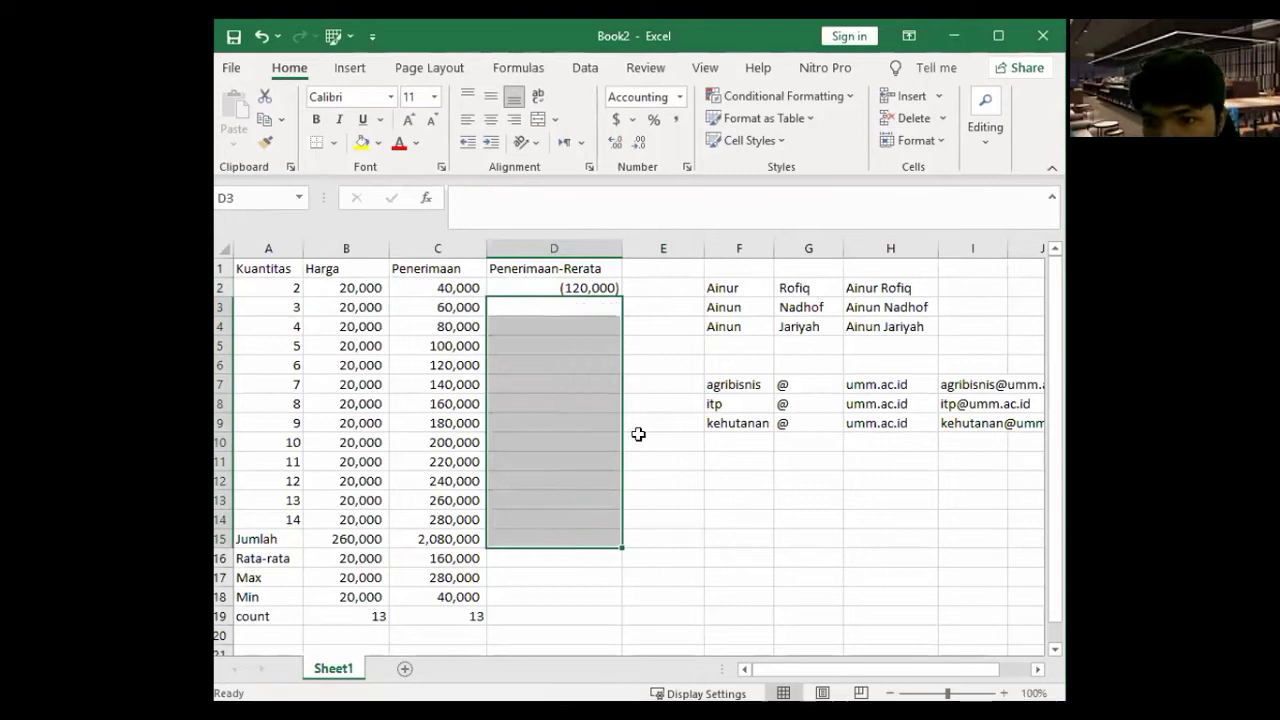
- Change D2's formula to =C2-$C$16 and fill it down column D
{"action": "left_click", "coordinate": [594, 287]}
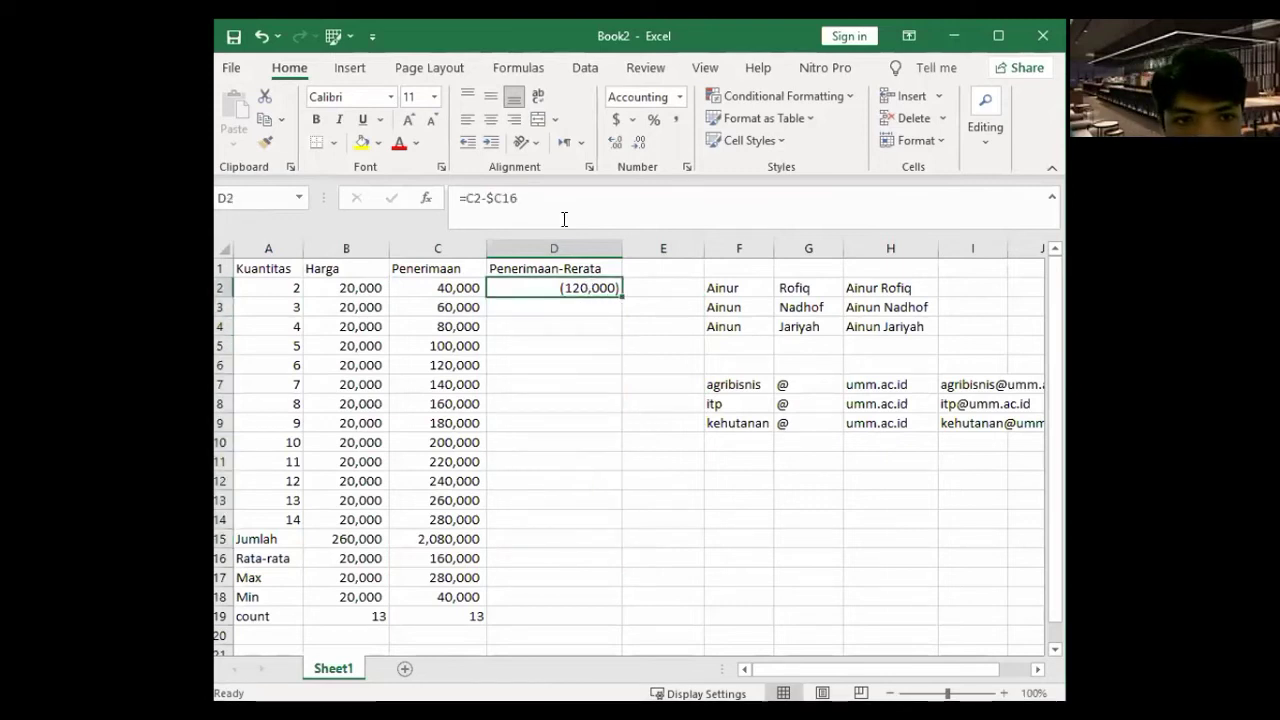
{"action": "left_click", "coordinate": [551, 202]}
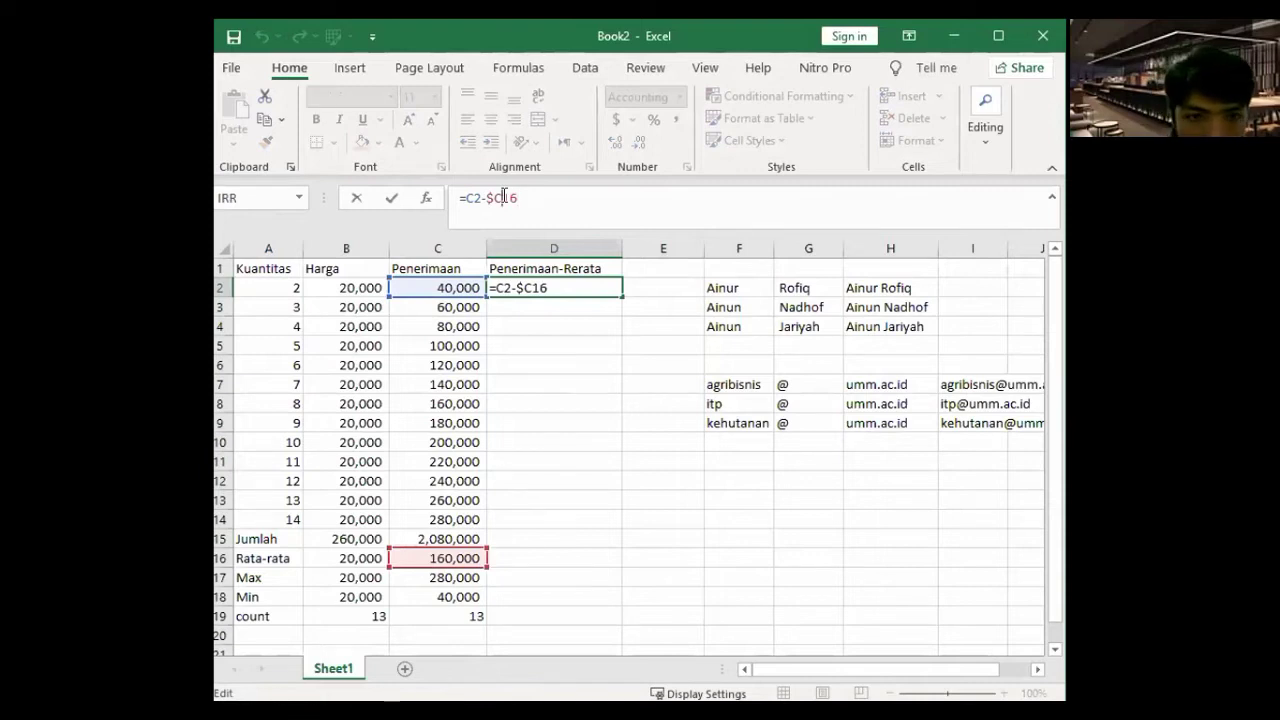
{"action": "type", "text": "$"}
{"action": "key", "text": "Return"}
{"action": "left_click", "coordinate": [607, 288]}
{"action": "left_click_drag", "start_coordinate": [622, 296], "coordinate": [617, 517]}
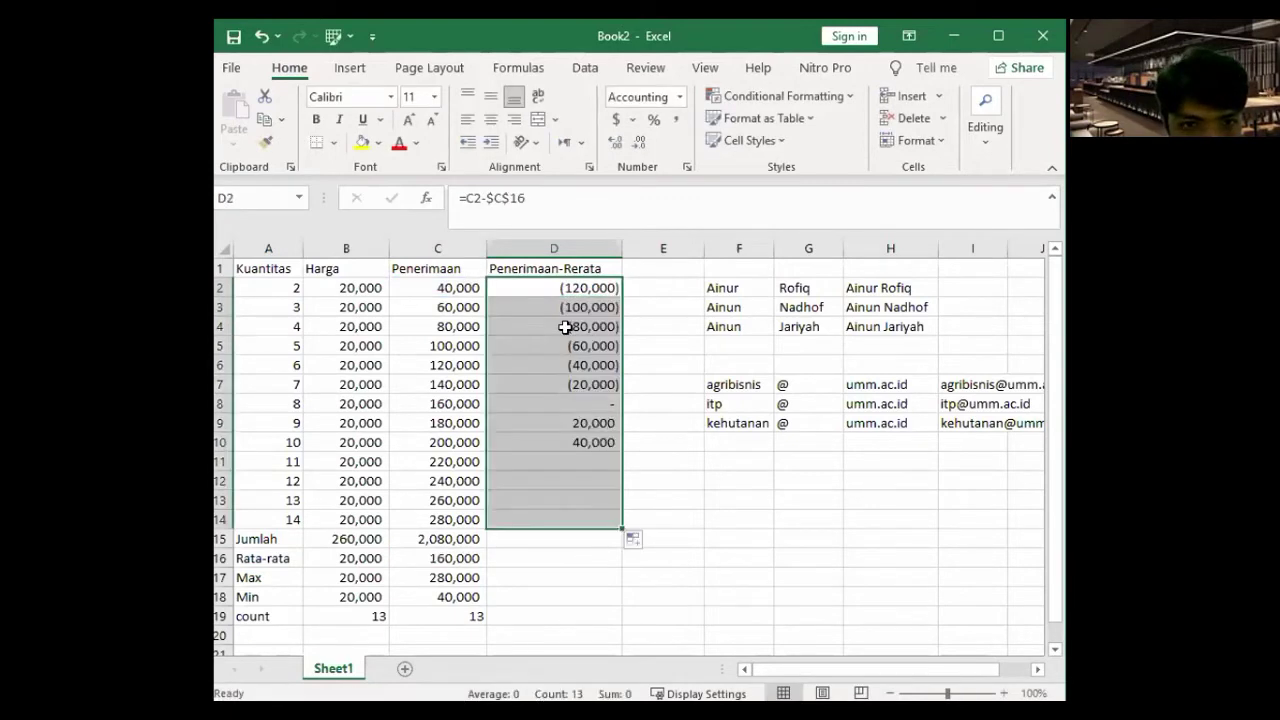
- Check D3's copied formula and examine the $C$16 reference in D2's formula
{"action": "left_click", "coordinate": [558, 307]}
{"action": "left_click", "coordinate": [535, 203]}
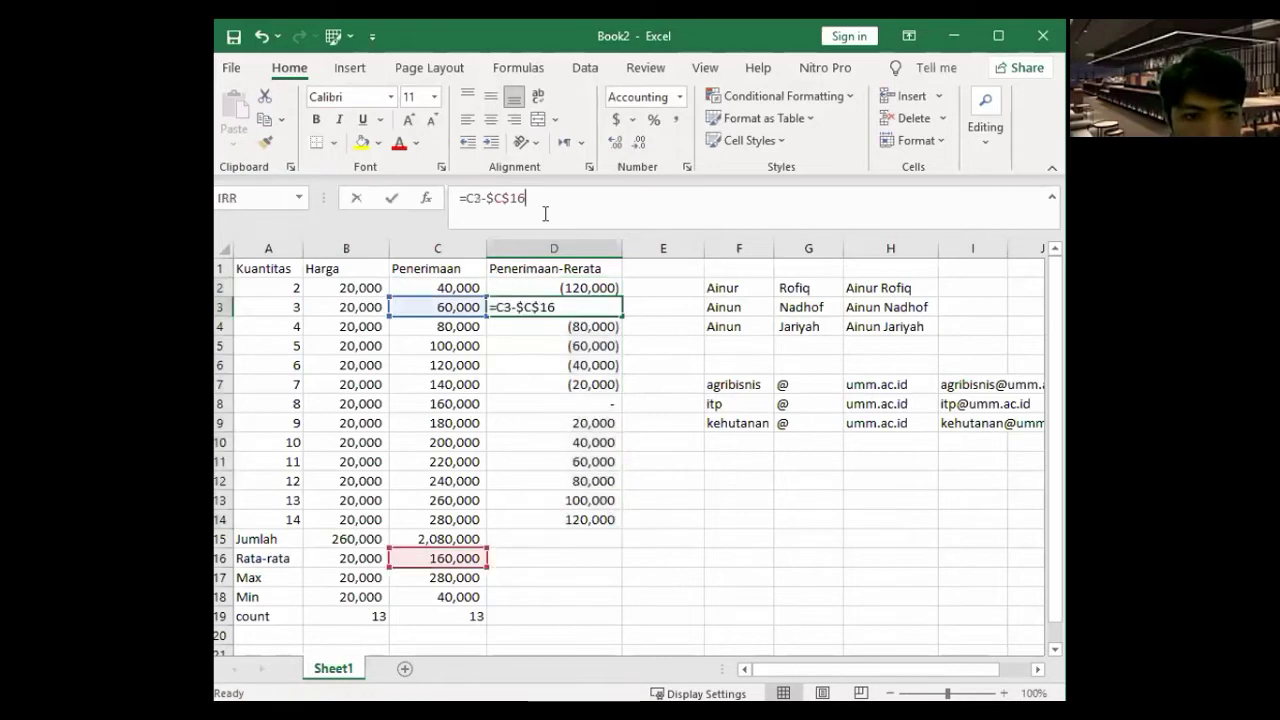
{"action": "left_click", "coordinate": [560, 288]}
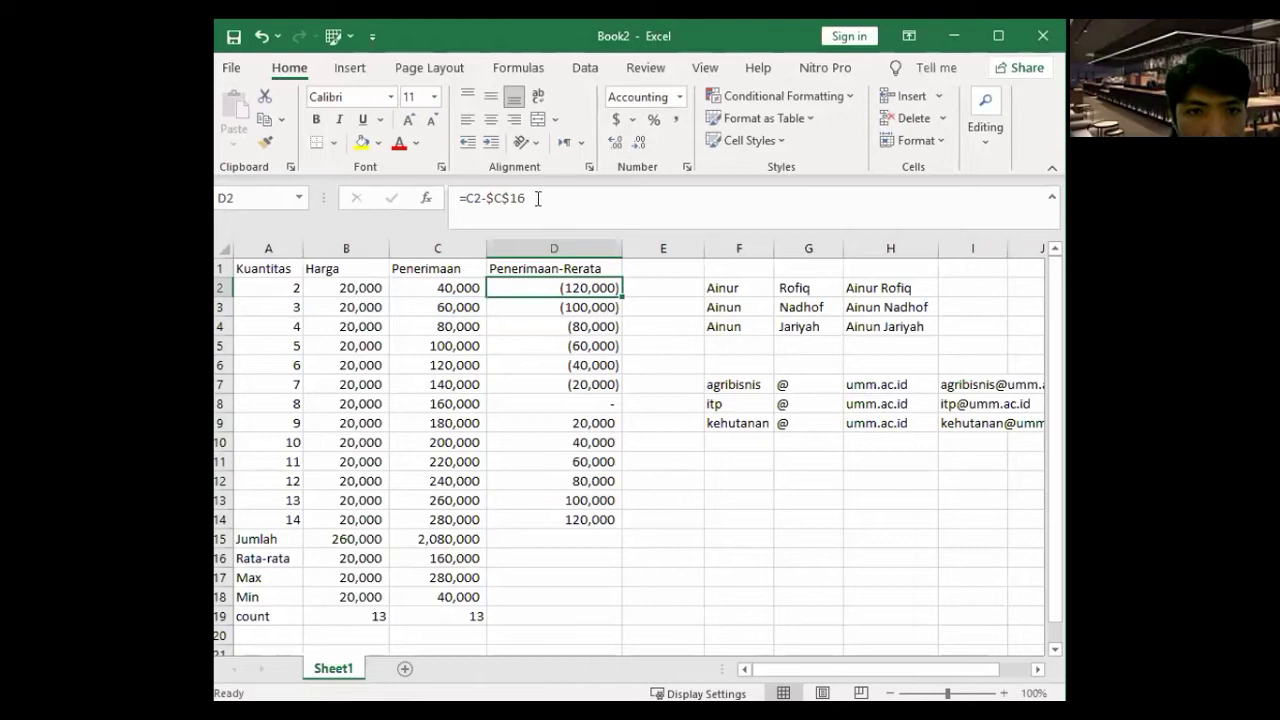
{"action": "left_click", "coordinate": [506, 198]}
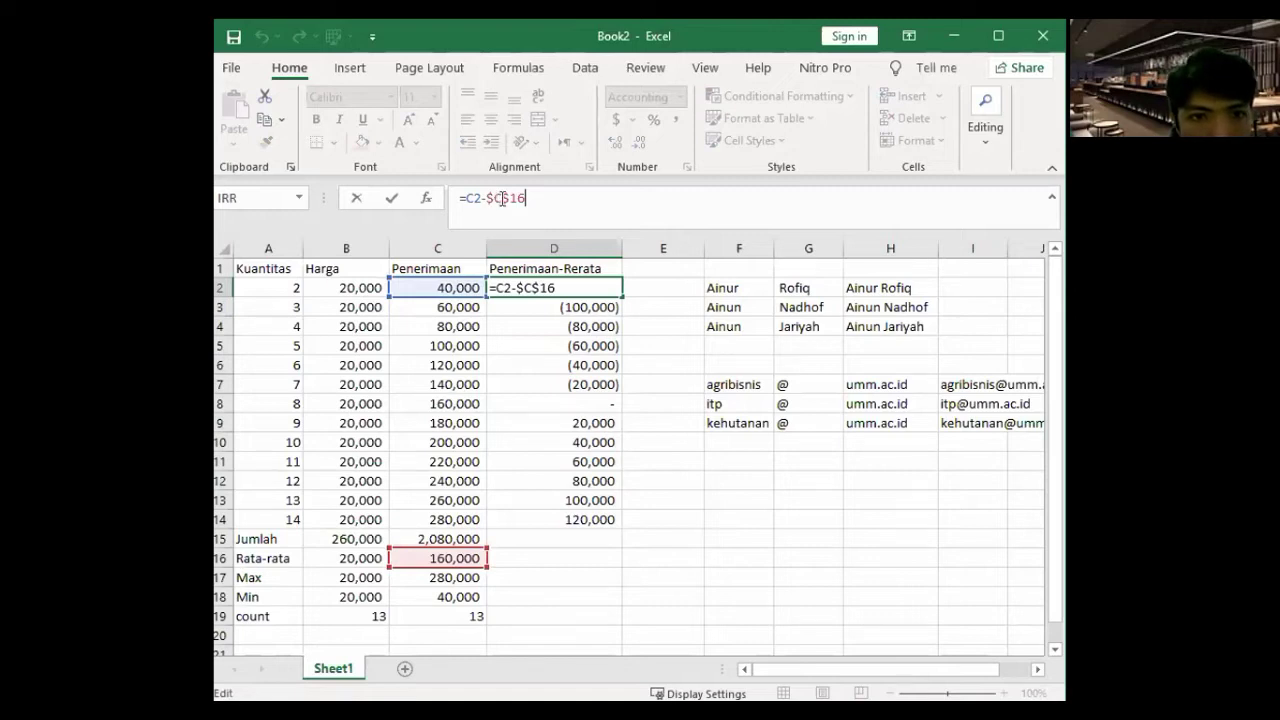
{"action": "left_click_drag", "start_coordinate": [486, 198], "coordinate": [511, 198]}
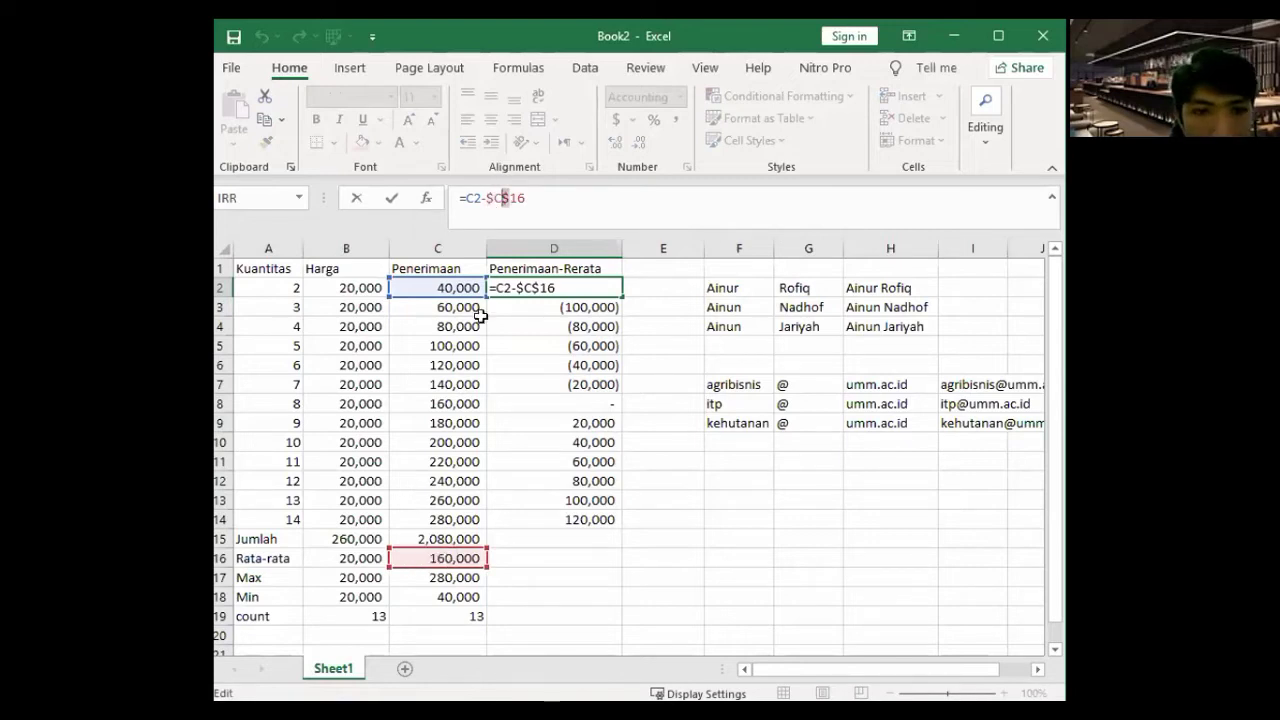
{"action": "left_click", "coordinate": [479, 198]}
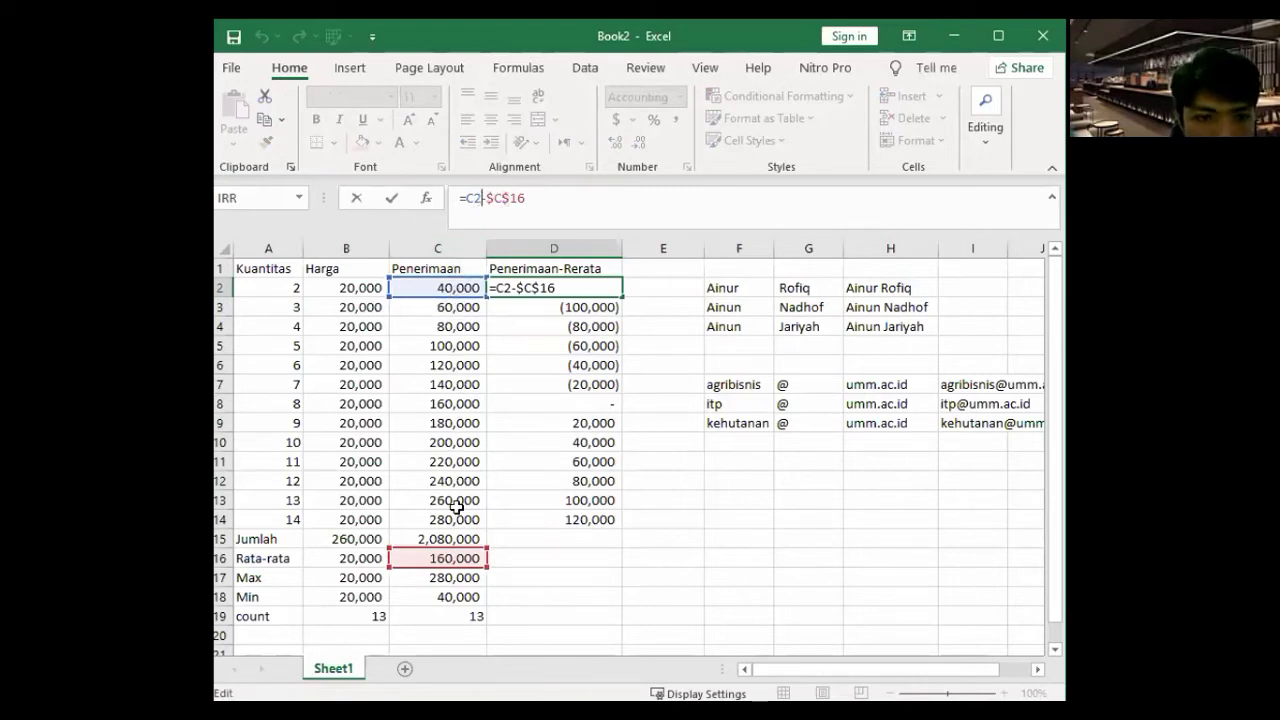
{"action": "double_click", "coordinate": [499, 200]}
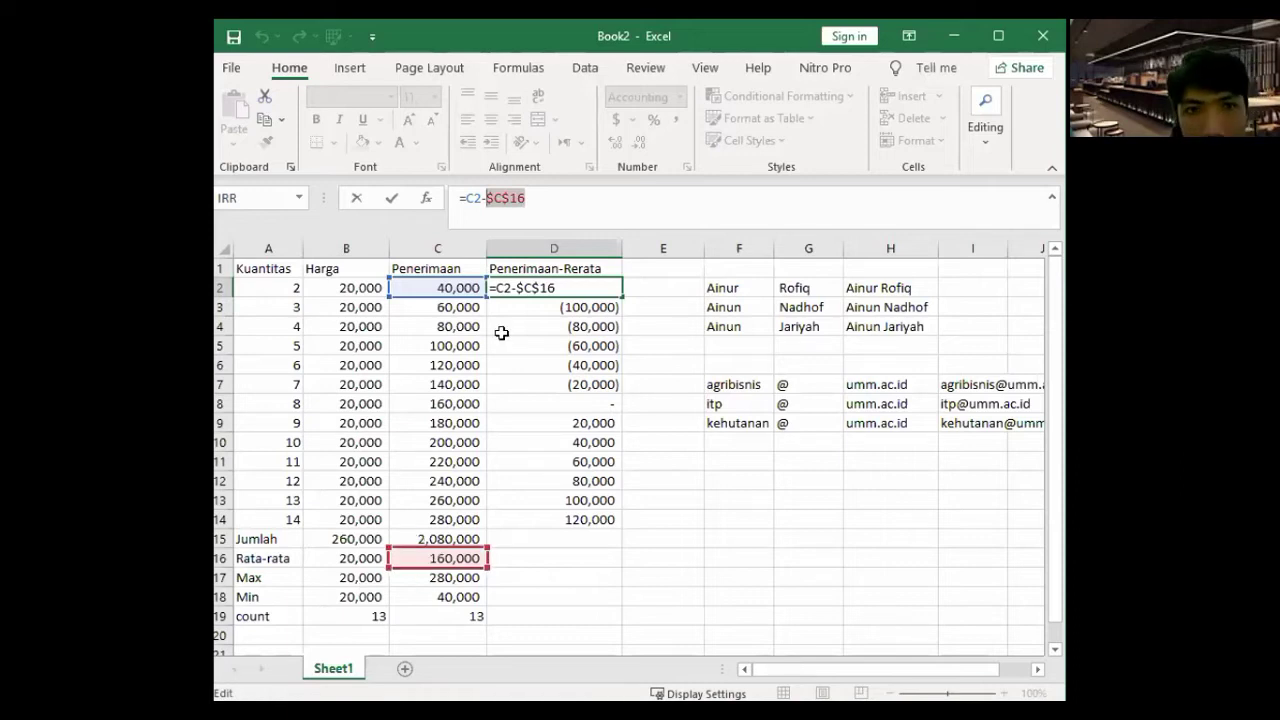
{"action": "left_click", "coordinate": [497, 201]}
{"action": "left_click_drag", "start_coordinate": [487, 198], "coordinate": [508, 199]}
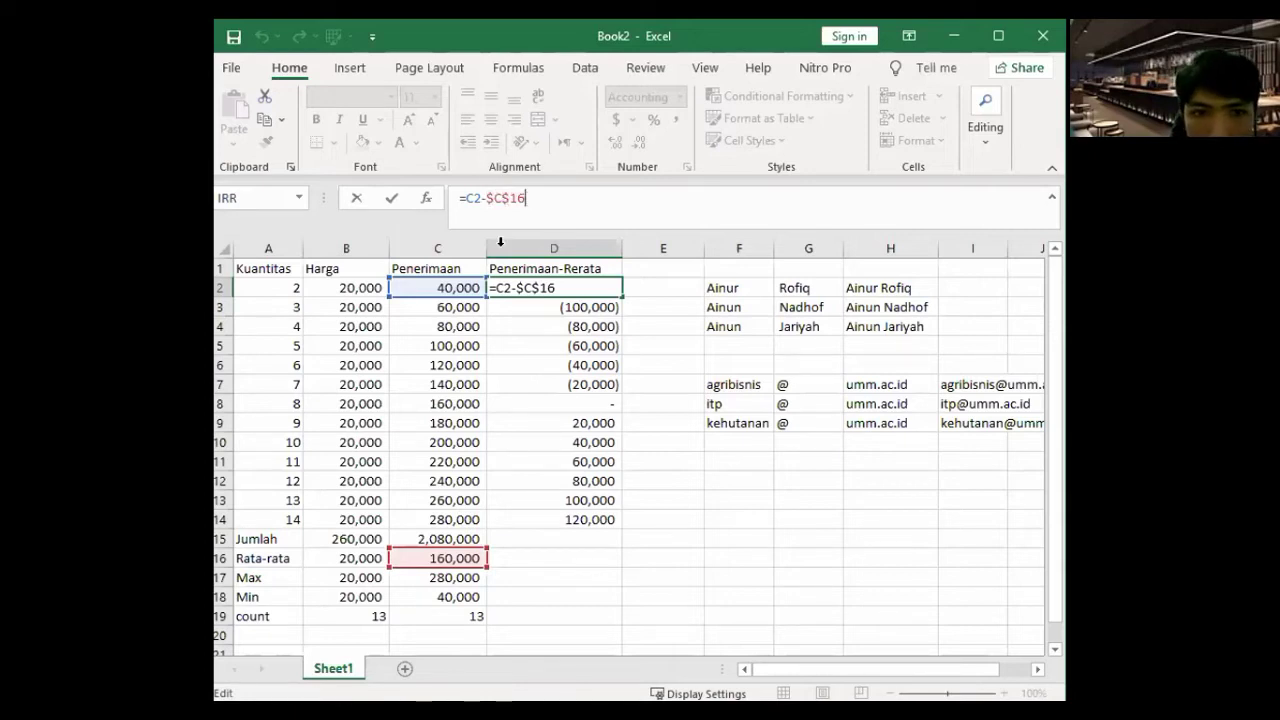
- Fill D2's =C2-$C$16 formula down to D14 and check D10
{"action": "key", "text": "Return"}
{"action": "left_click", "coordinate": [614, 290]}
{"action": "left_click_drag", "start_coordinate": [622, 297], "coordinate": [620, 520]}
{"action": "left_click_drag", "start_coordinate": [580, 432], "coordinate": [573, 424]}
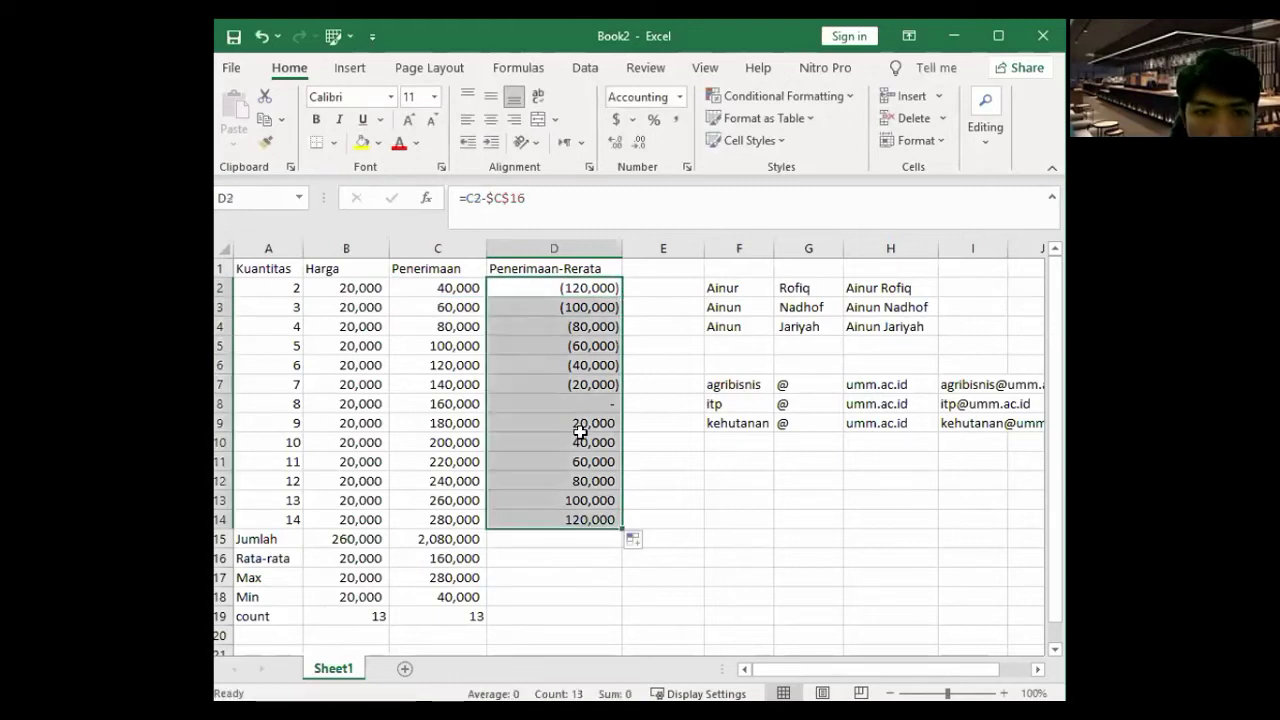
{"action": "left_click", "coordinate": [576, 440]}
{"action": "key", "text": "F2"}
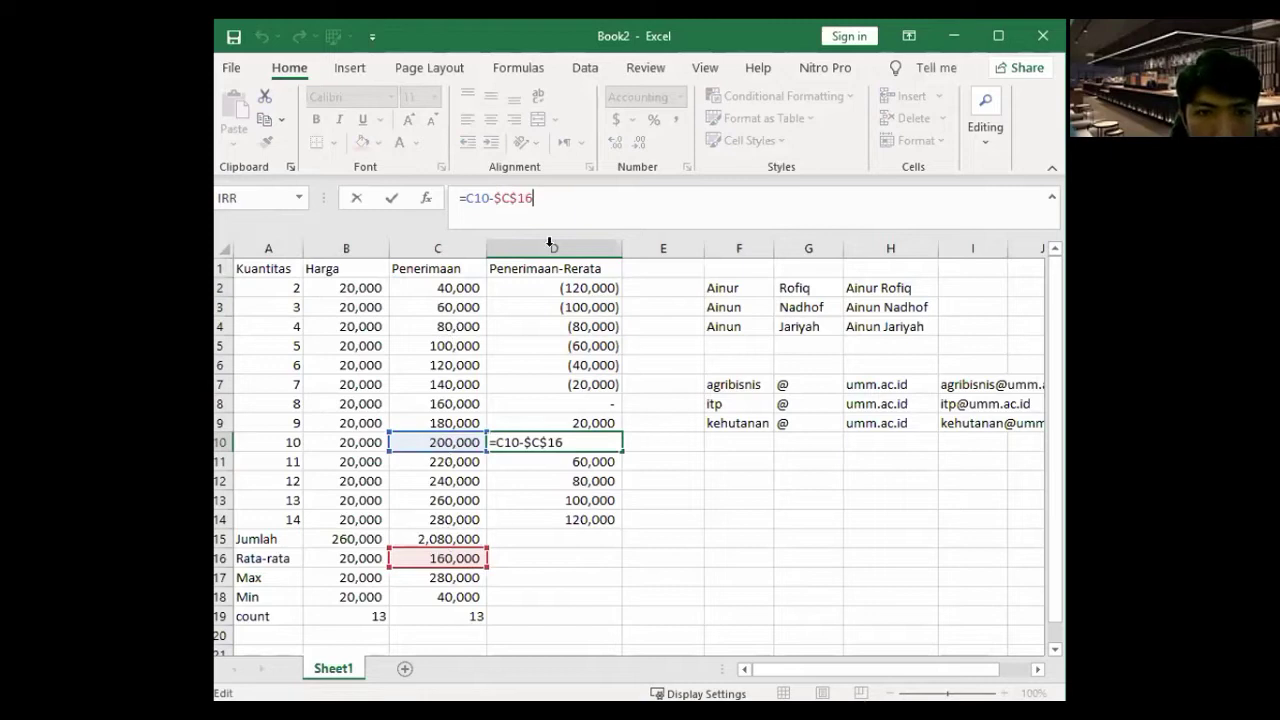
{"action": "left_click_drag", "start_coordinate": [494, 197], "coordinate": [534, 198]}
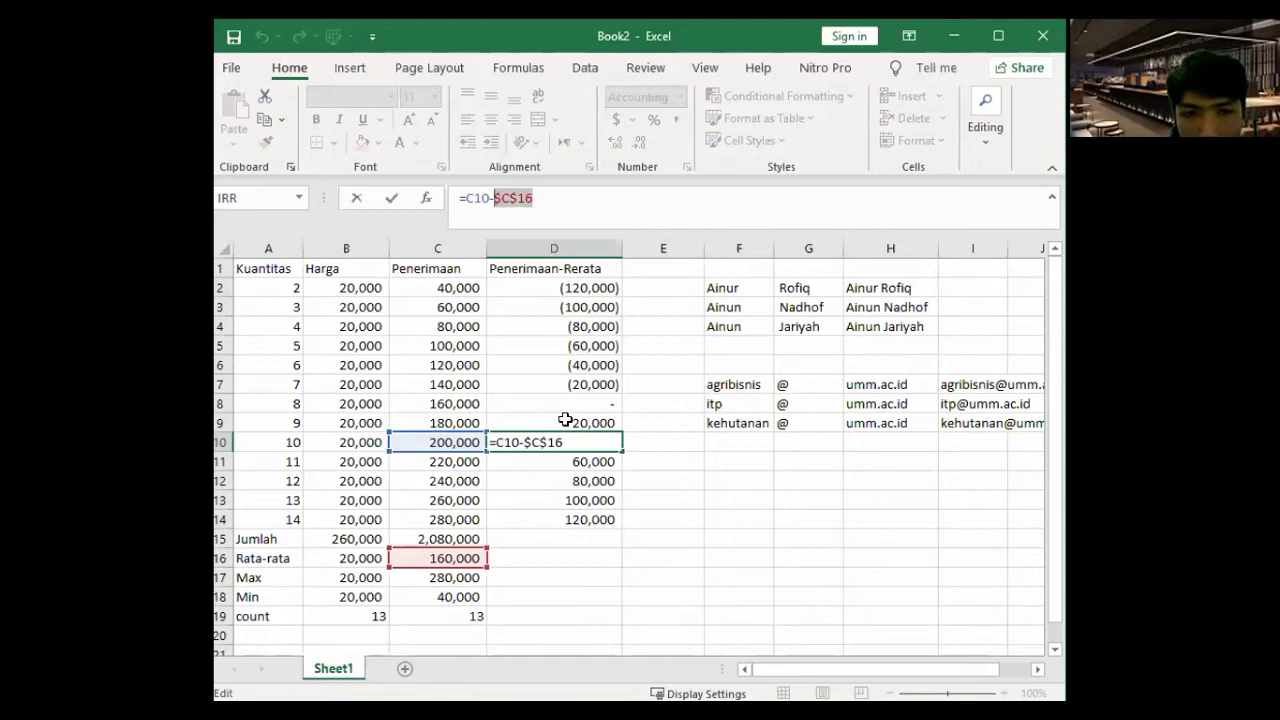
{"action": "key", "text": "Return"}
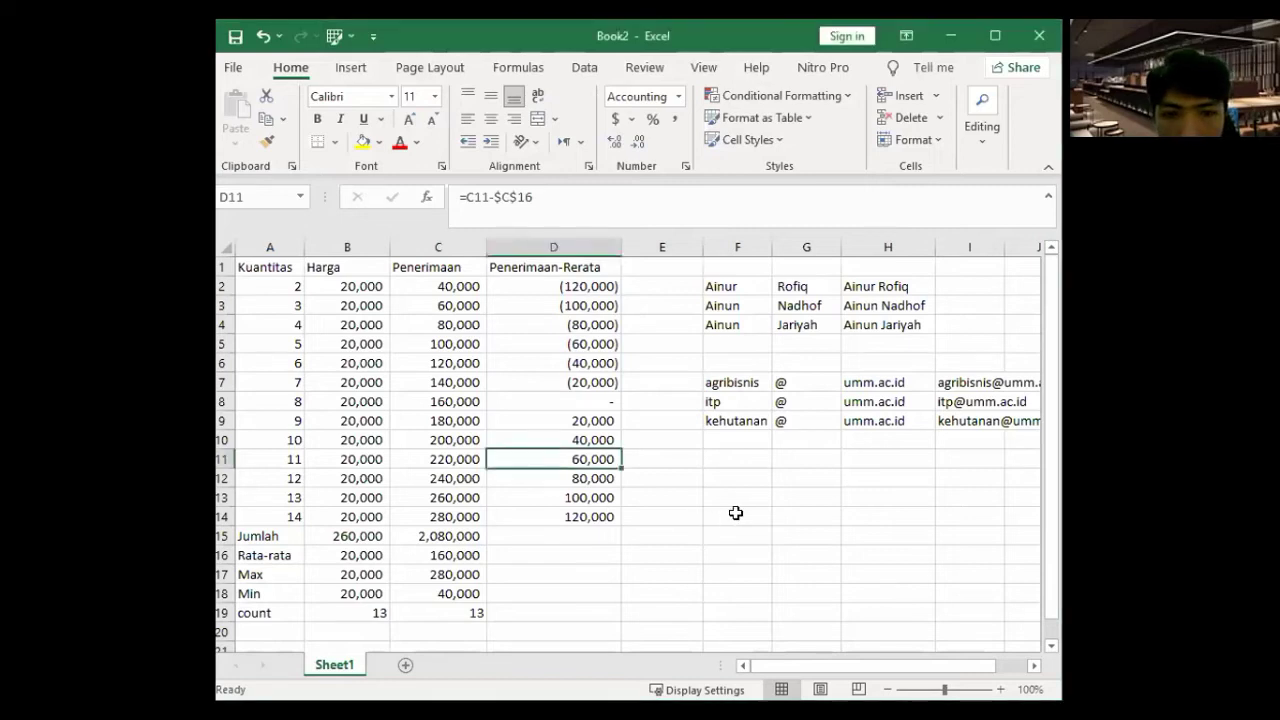
- Enter 1 in F13 and fill it as a counting series across to I13 and down to F17
{"action": "left_click", "coordinate": [726, 496]}
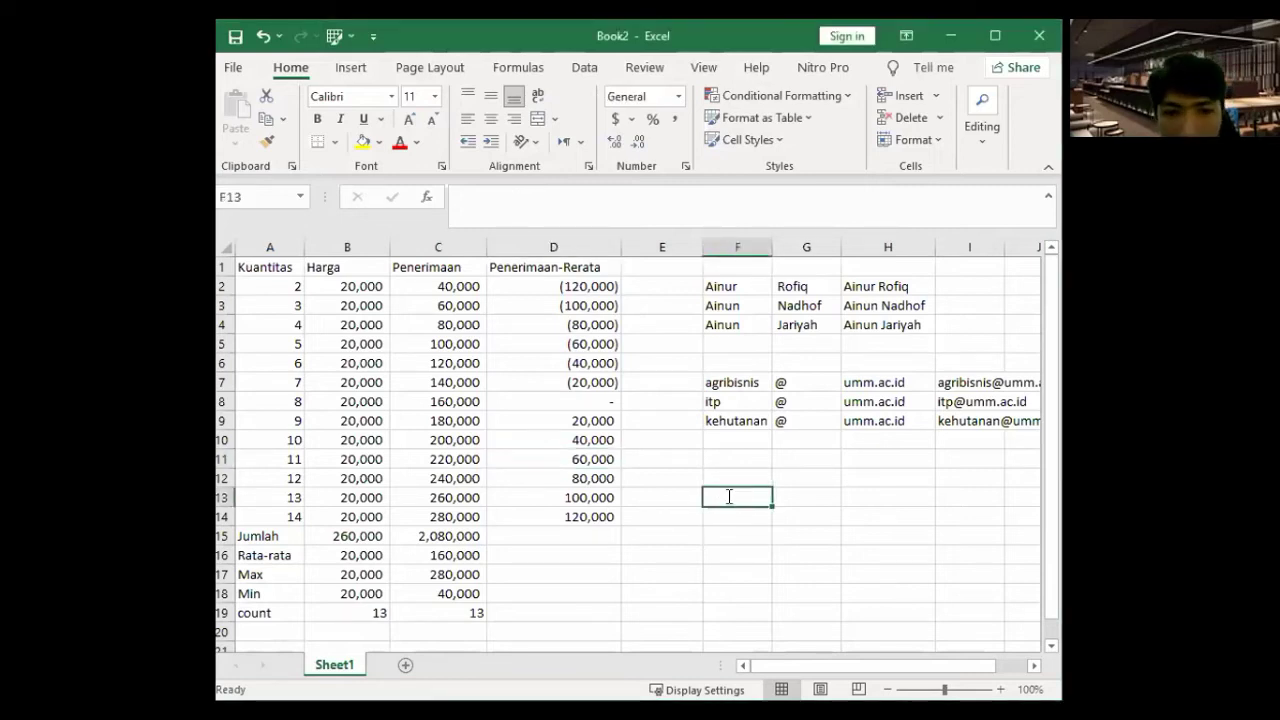
{"action": "type", "text": "1"}
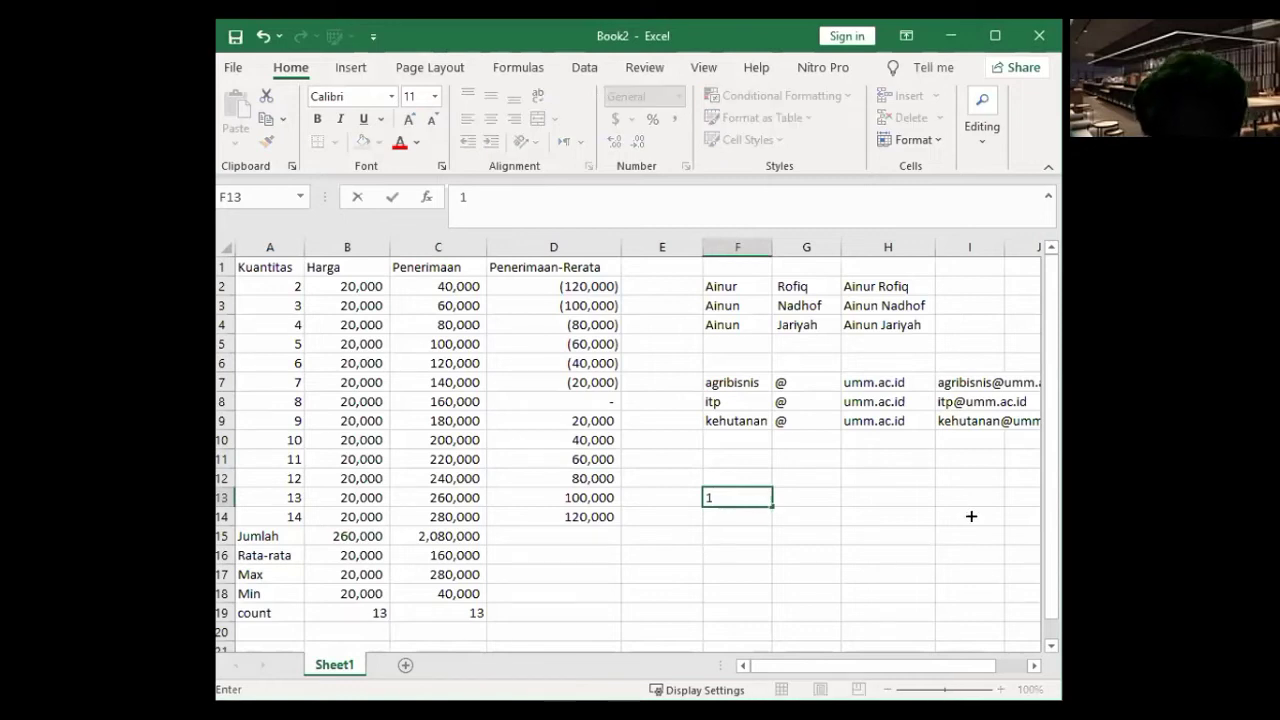
{"action": "left_click_drag", "start_coordinate": [773, 506], "coordinate": [1000, 510]}
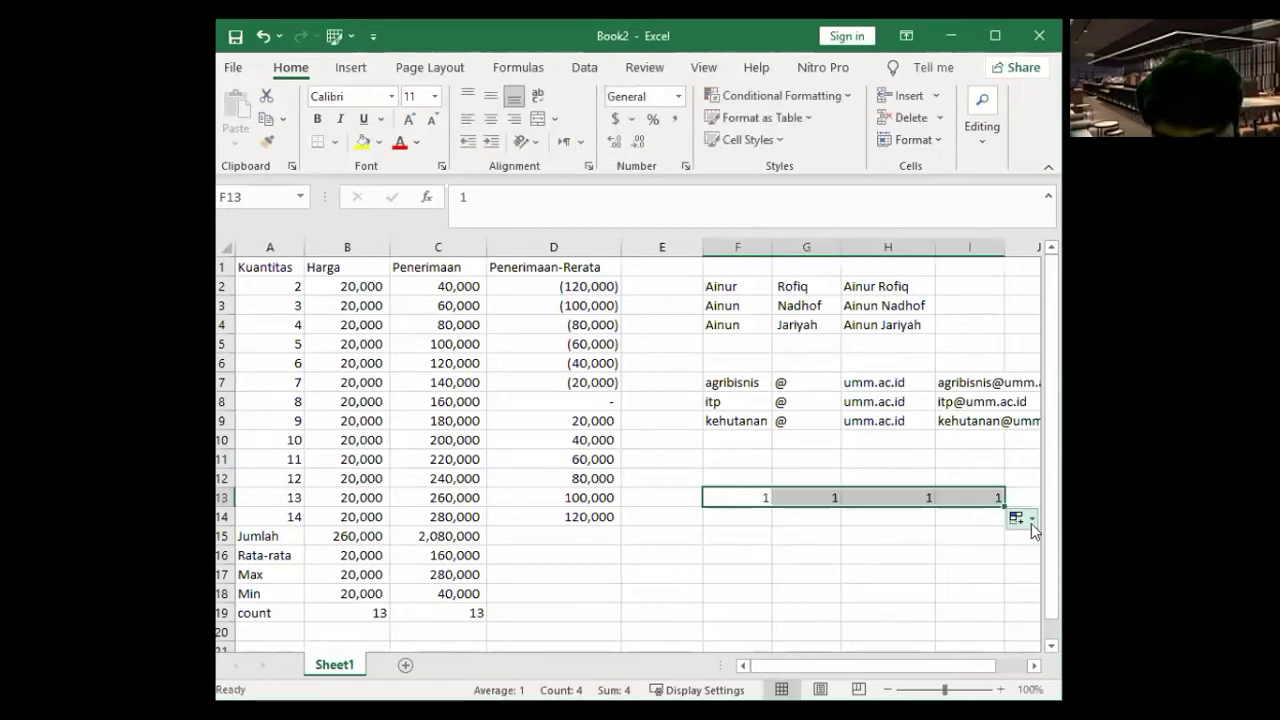
{"action": "key", "text": "ctrl+z"}
{"action": "left_click", "coordinate": [768, 507]}
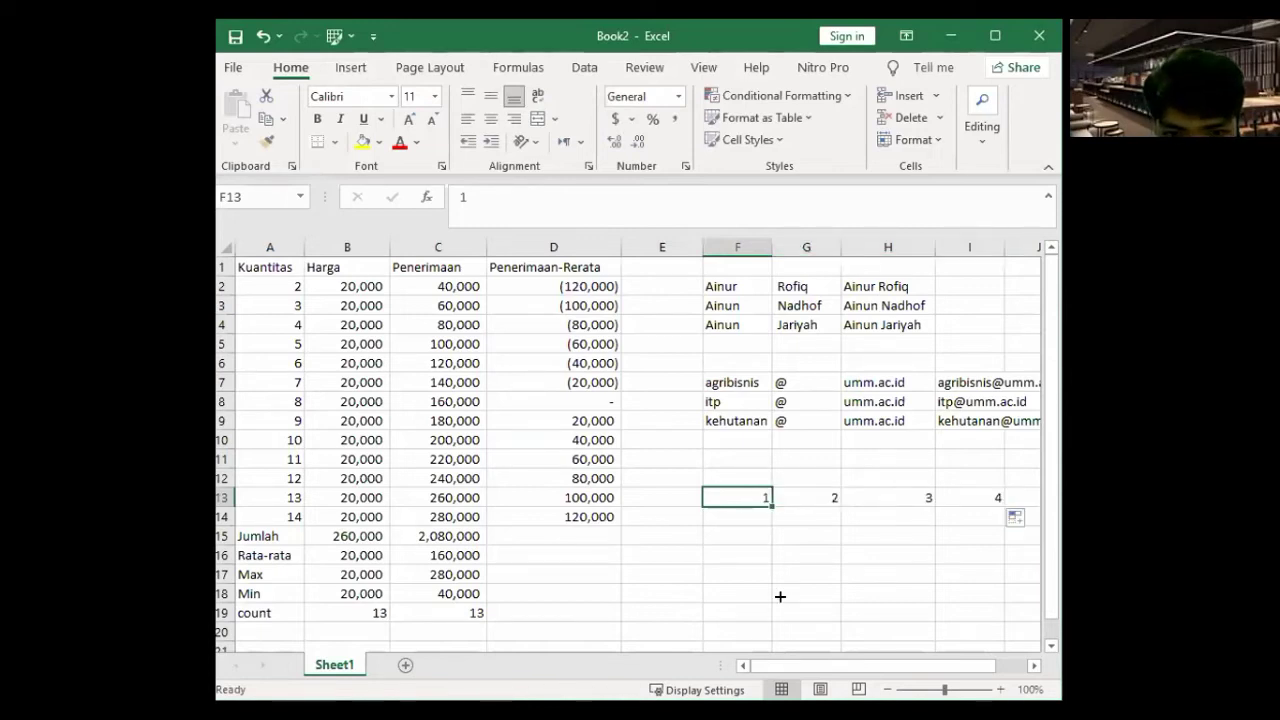
{"action": "left_click_drag", "start_coordinate": [780, 589], "coordinate": [793, 600]}
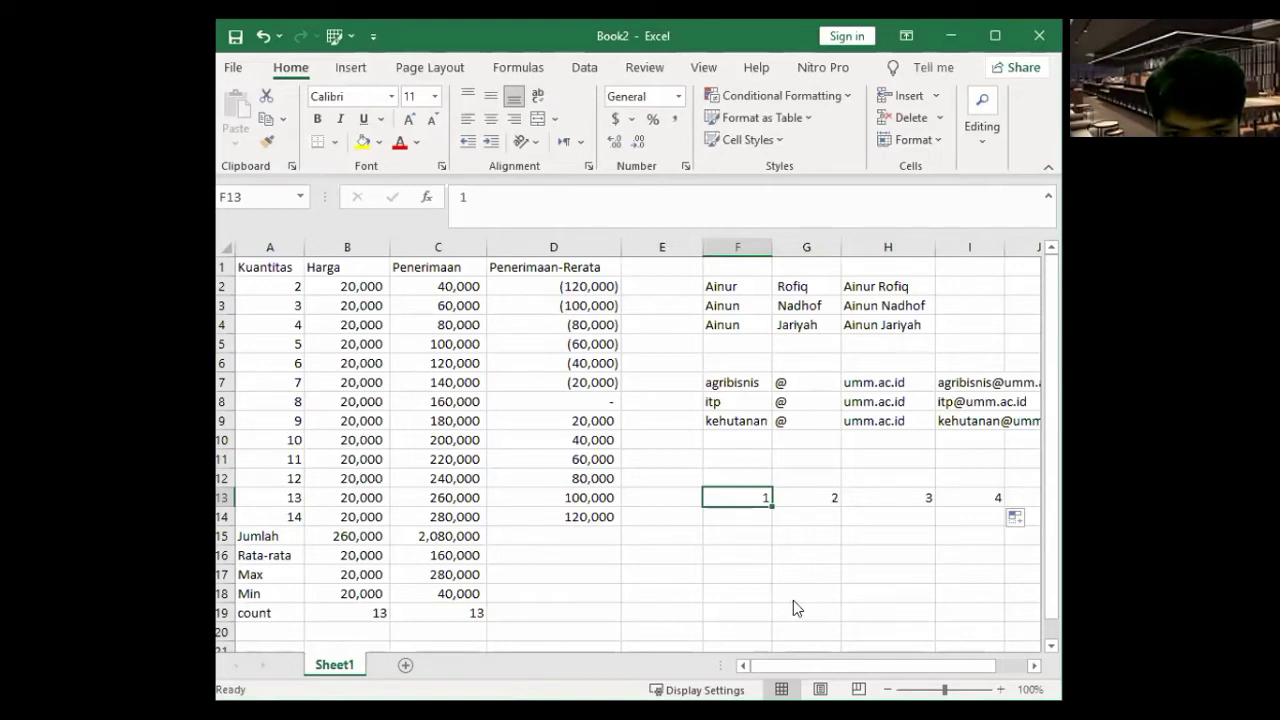
{"action": "left_click", "coordinate": [789, 595]}
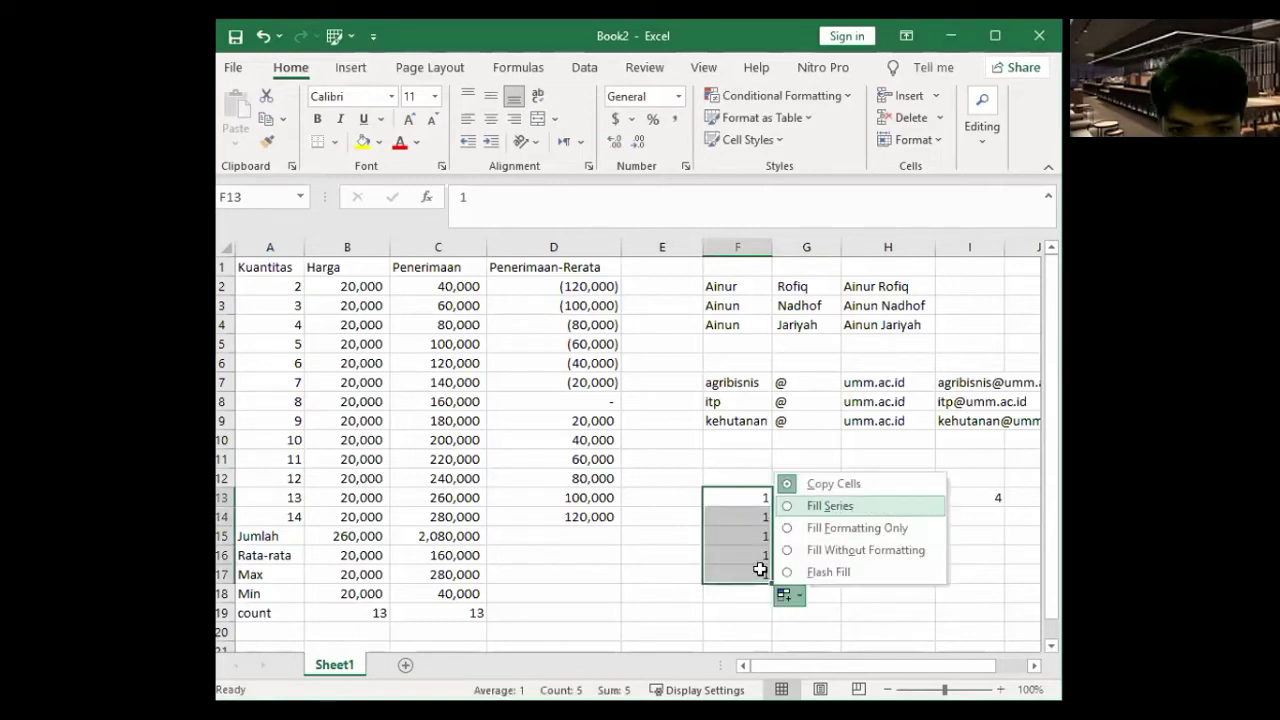
{"action": "left_click", "coordinate": [830, 506]}
{"action": "left_click", "coordinate": [760, 570]}
- Remove the extra 5 from F17 and move the numbers 1–4 into F14:F17
{"action": "key", "text": "Delete"}
{"action": "key", "text": "Right"}
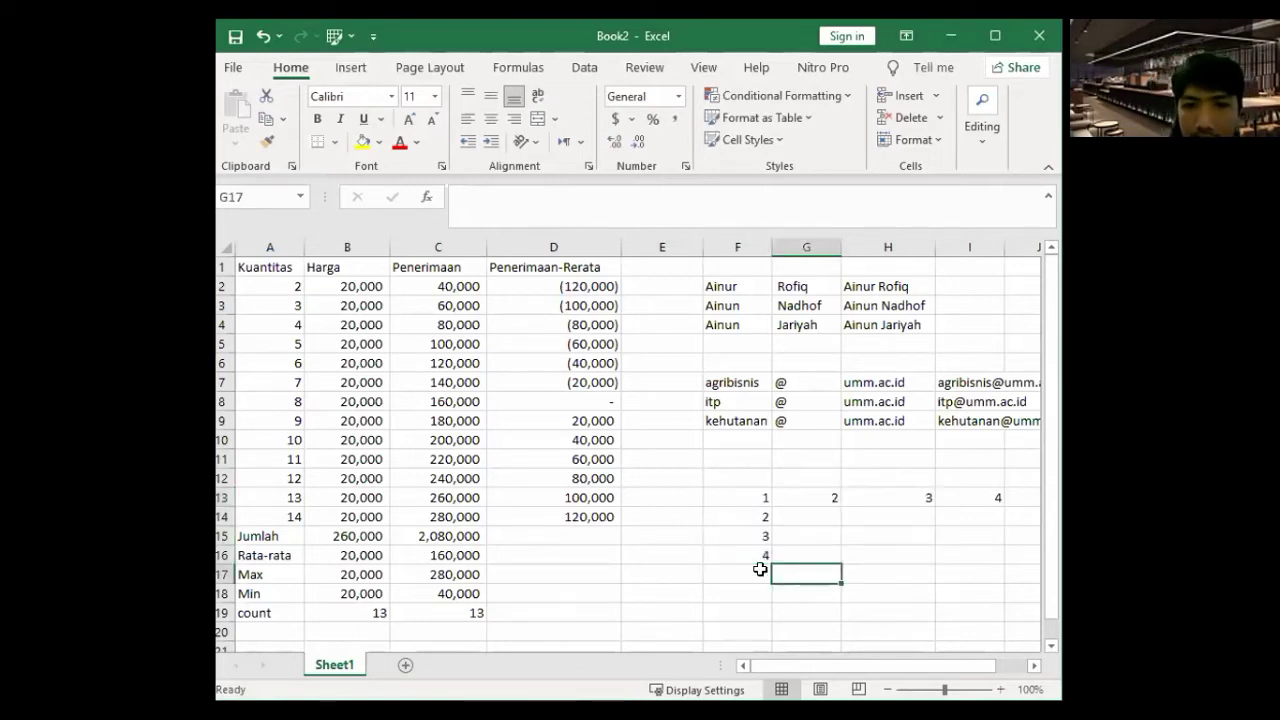
{"action": "left_click", "coordinate": [808, 514]}
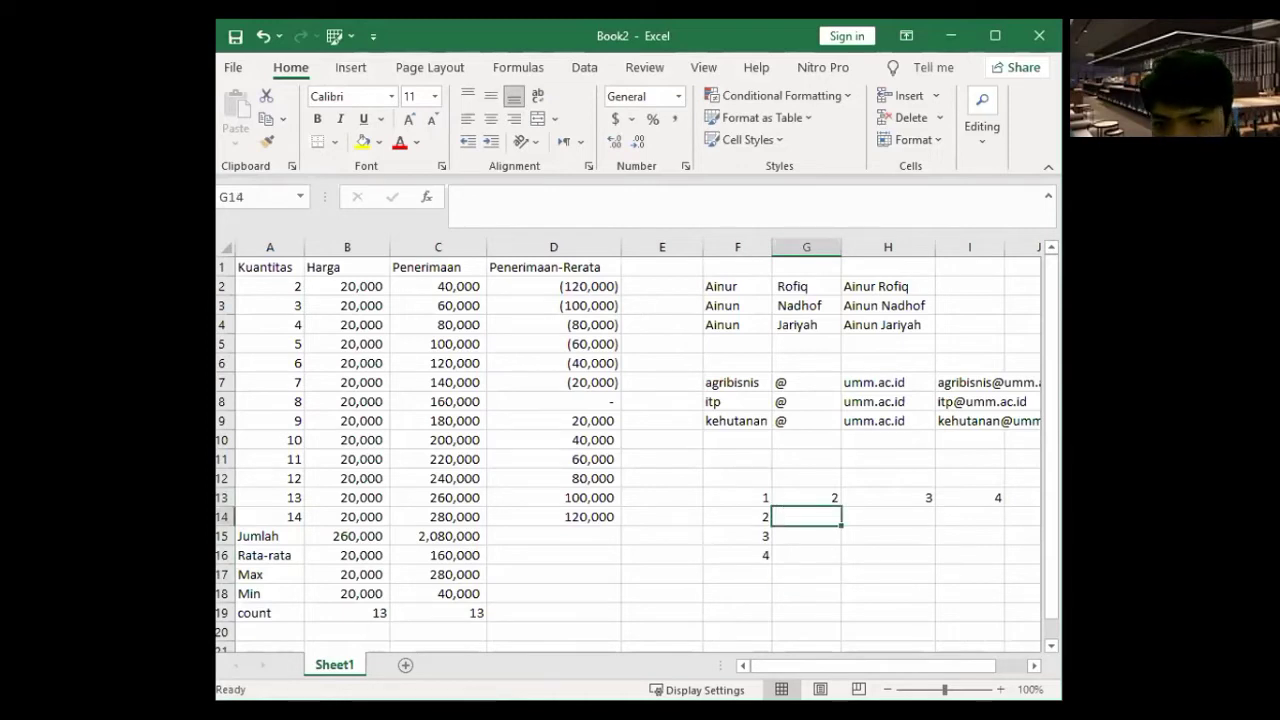
{"action": "left_click_drag", "start_coordinate": [760, 497], "coordinate": [760, 555]}
{"action": "key", "text": "ctrl+c"}
{"action": "left_click", "coordinate": [758, 513]}
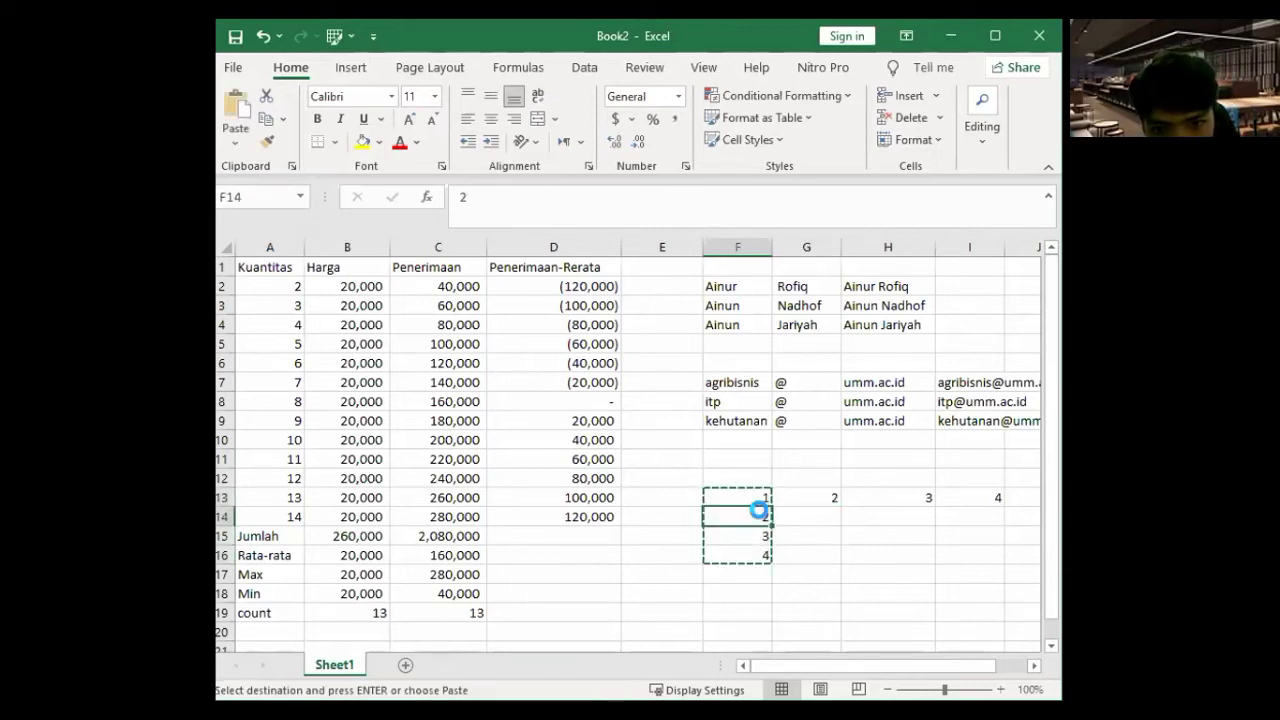
{"action": "key", "text": "ctrl+v"}
{"action": "left_click_drag", "start_coordinate": [812, 498], "coordinate": [978, 498]}
{"action": "key", "text": "ctrl+v"}
- Rebuild the top row as 1–4 across G13:J13
{"action": "left_click", "coordinate": [790, 496]}
{"action": "left_click_drag", "start_coordinate": [842, 507], "coordinate": [666, 513]}
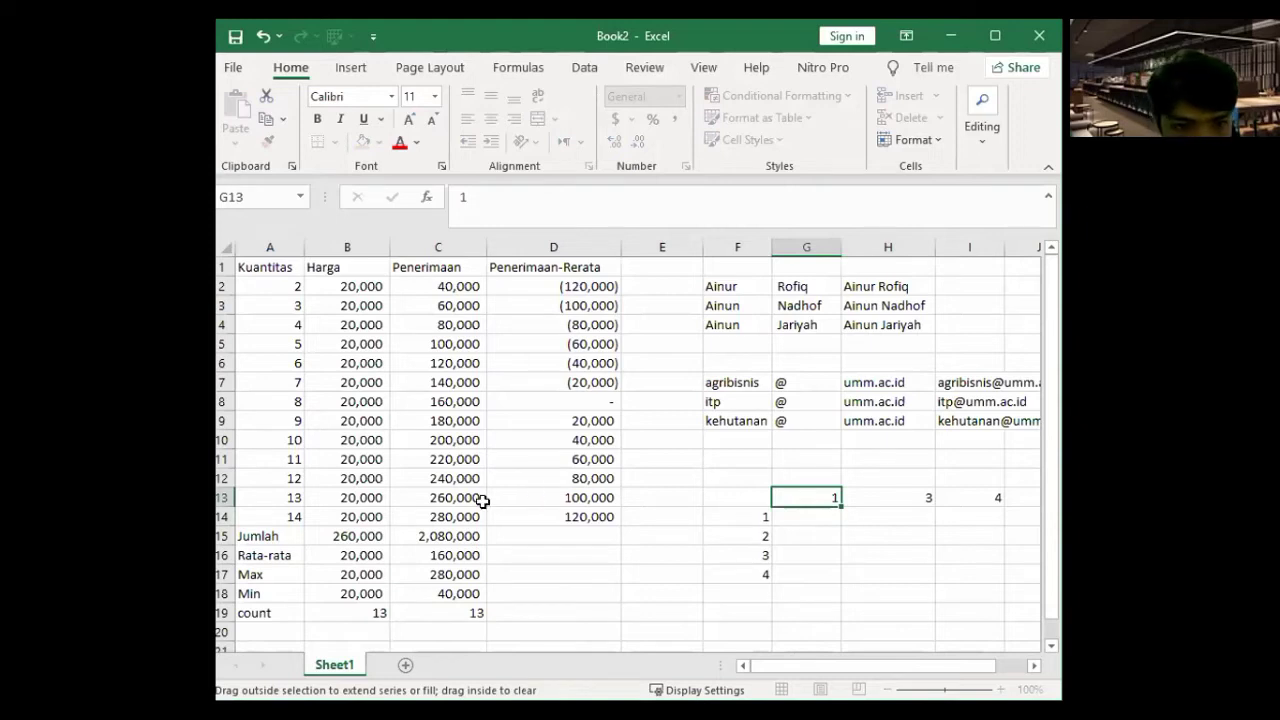
{"action": "left_click_drag", "start_coordinate": [453, 507], "coordinate": [697, 517]}
{"action": "key", "text": "ctrl+z"}
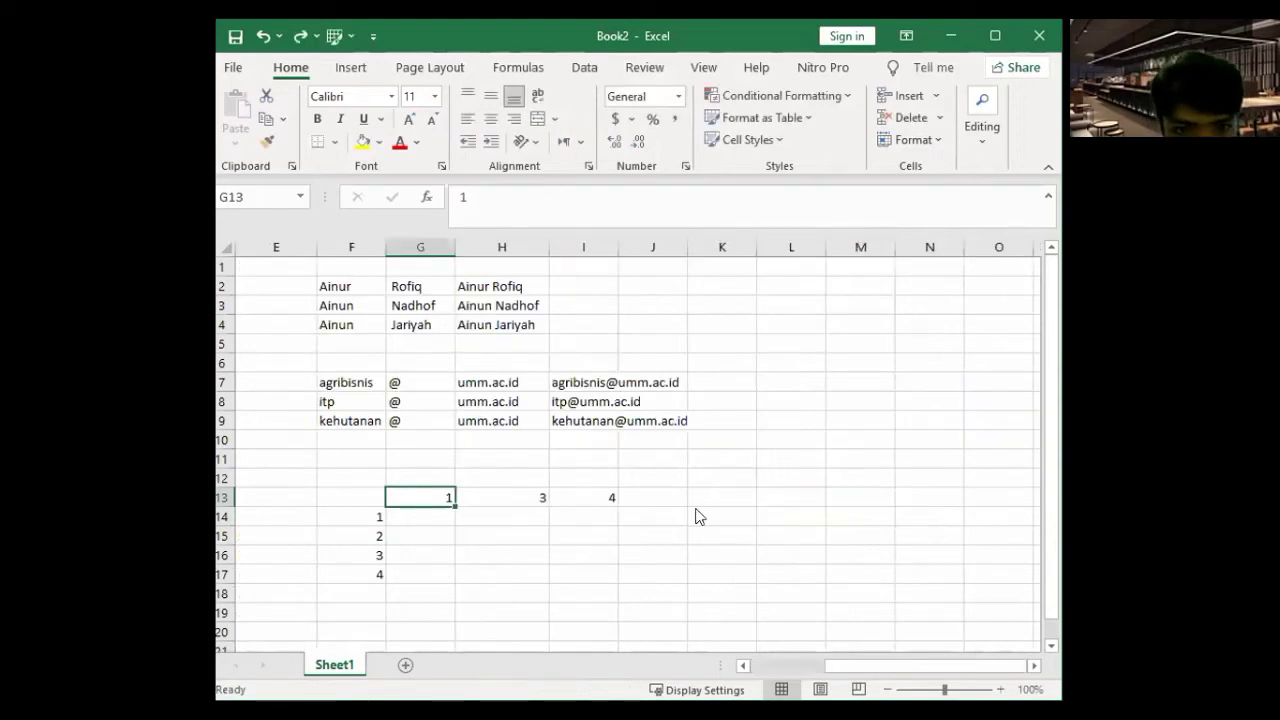
{"action": "left_click", "coordinate": [430, 515]}
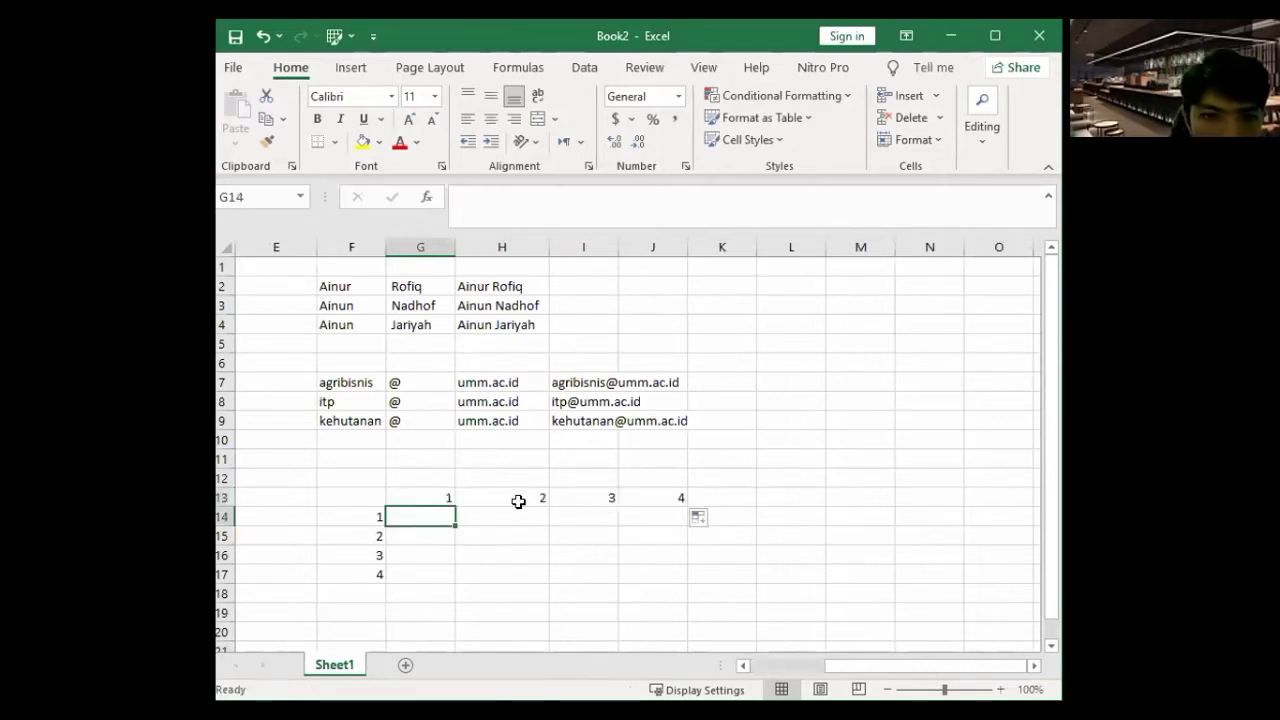
- Label the corner cell F13 with x and select the first product cell G14
{"action": "left_click", "coordinate": [357, 492]}
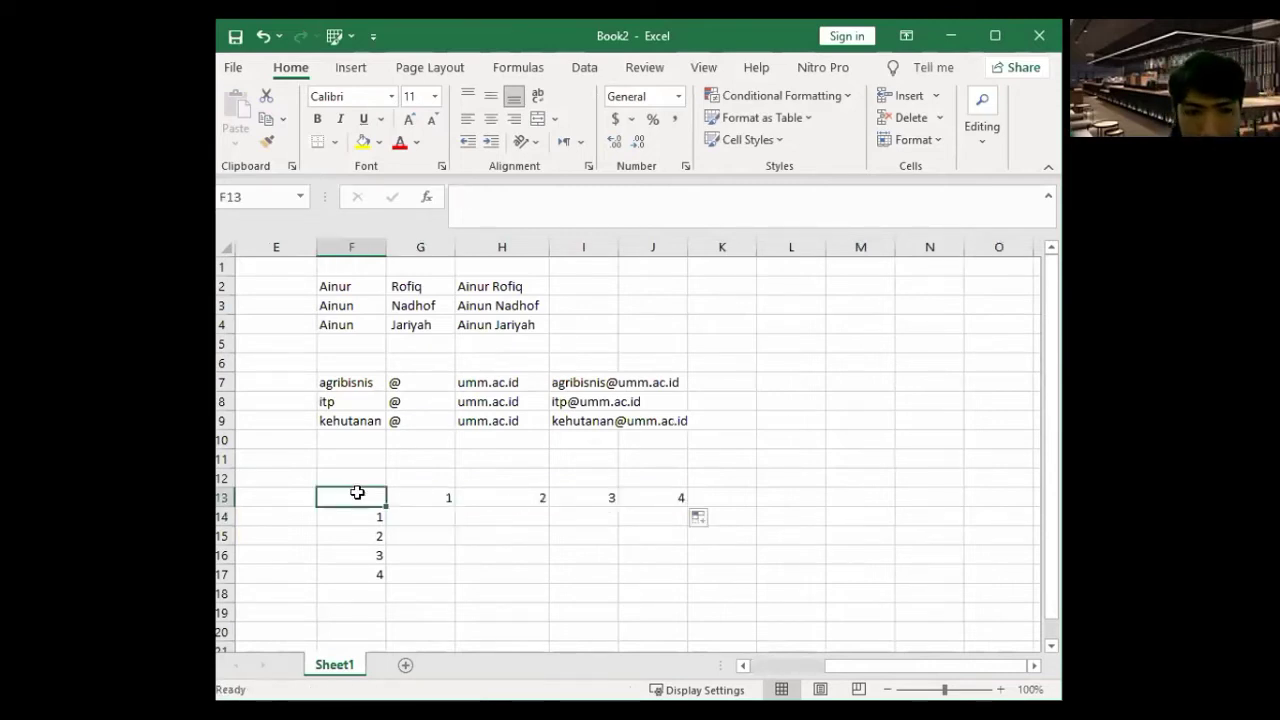
{"action": "type", "text": "x"}
{"action": "key", "text": "Return"}
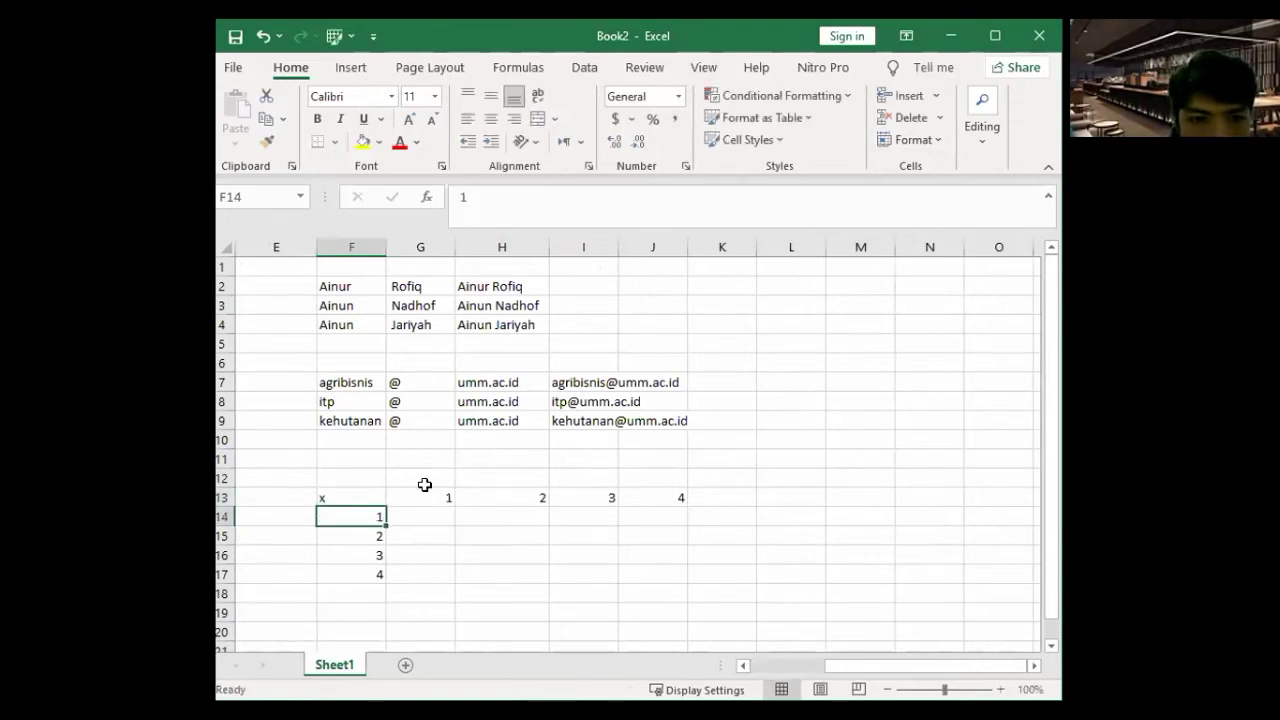
{"action": "key", "text": "Right"}
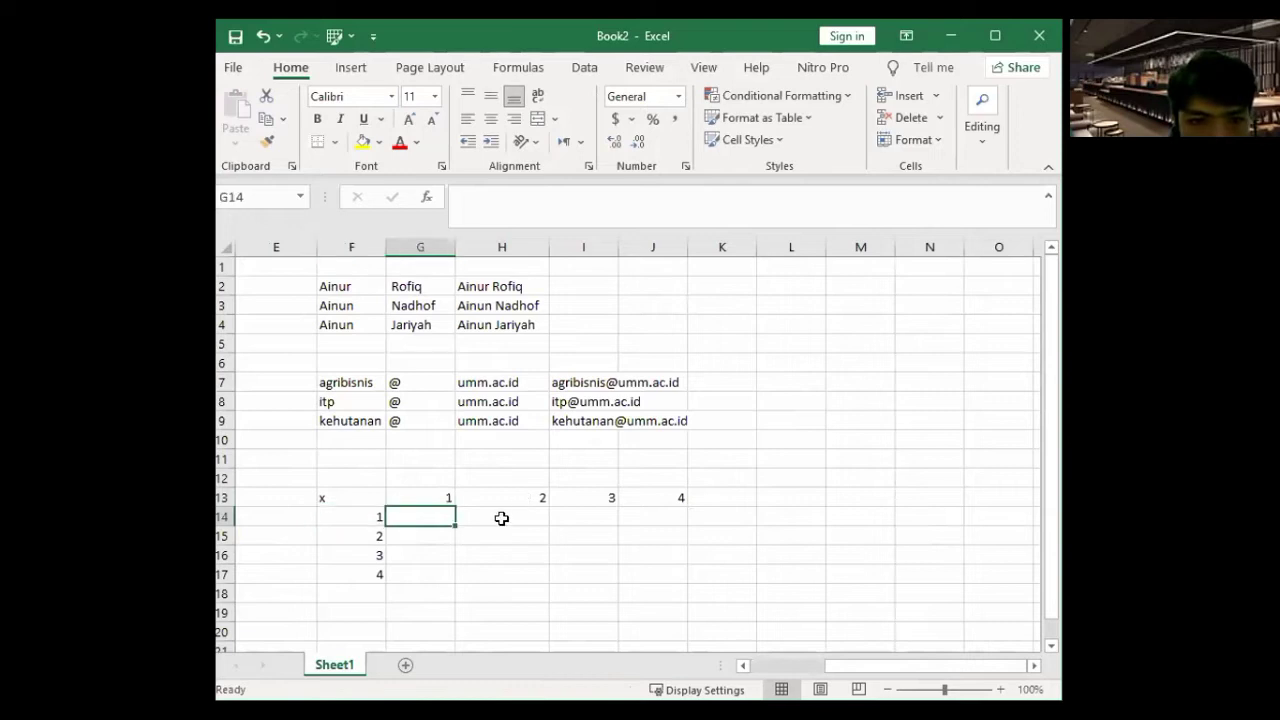
{"action": "key", "text": "Right"}
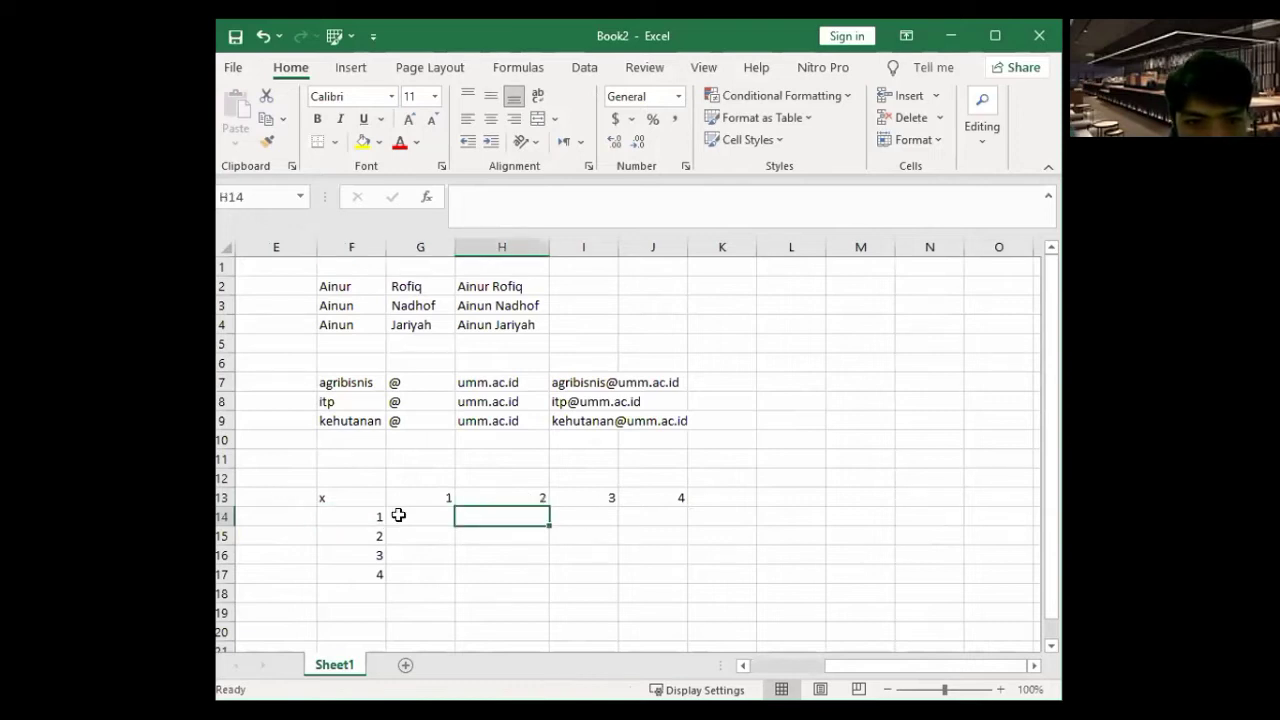
{"action": "key", "text": "Right"}
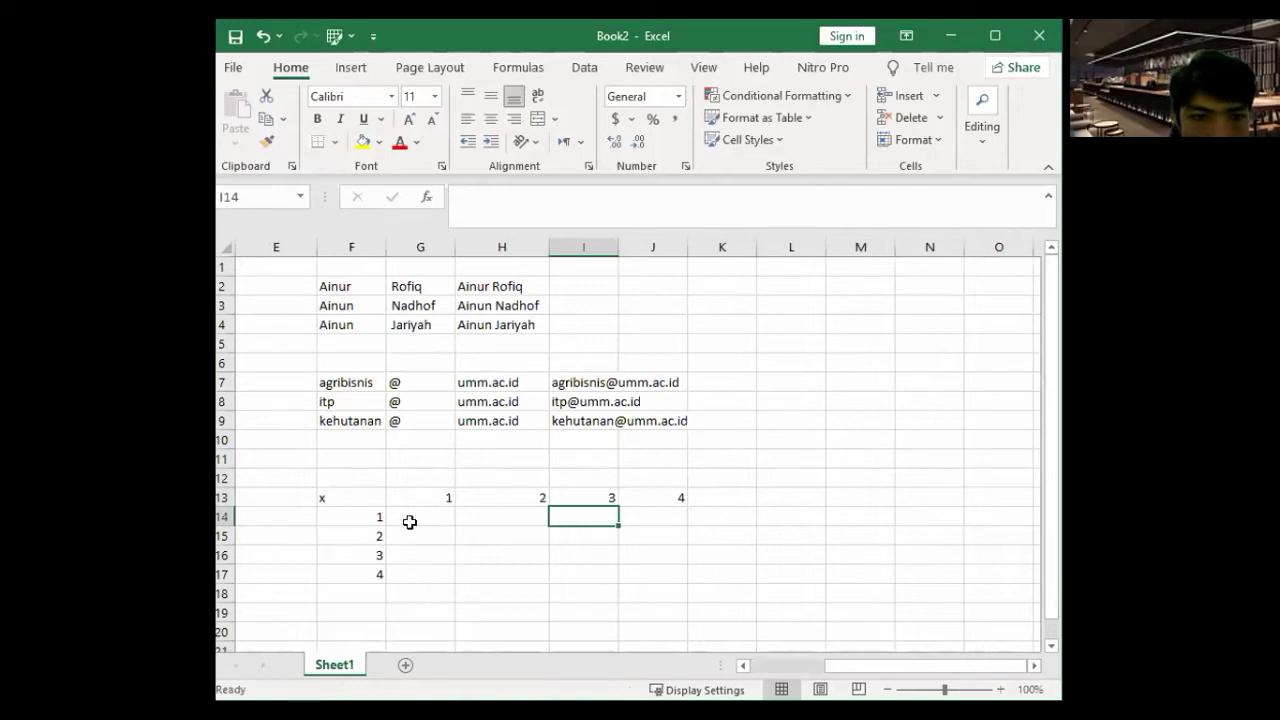
{"action": "left_click", "coordinate": [420, 514]}
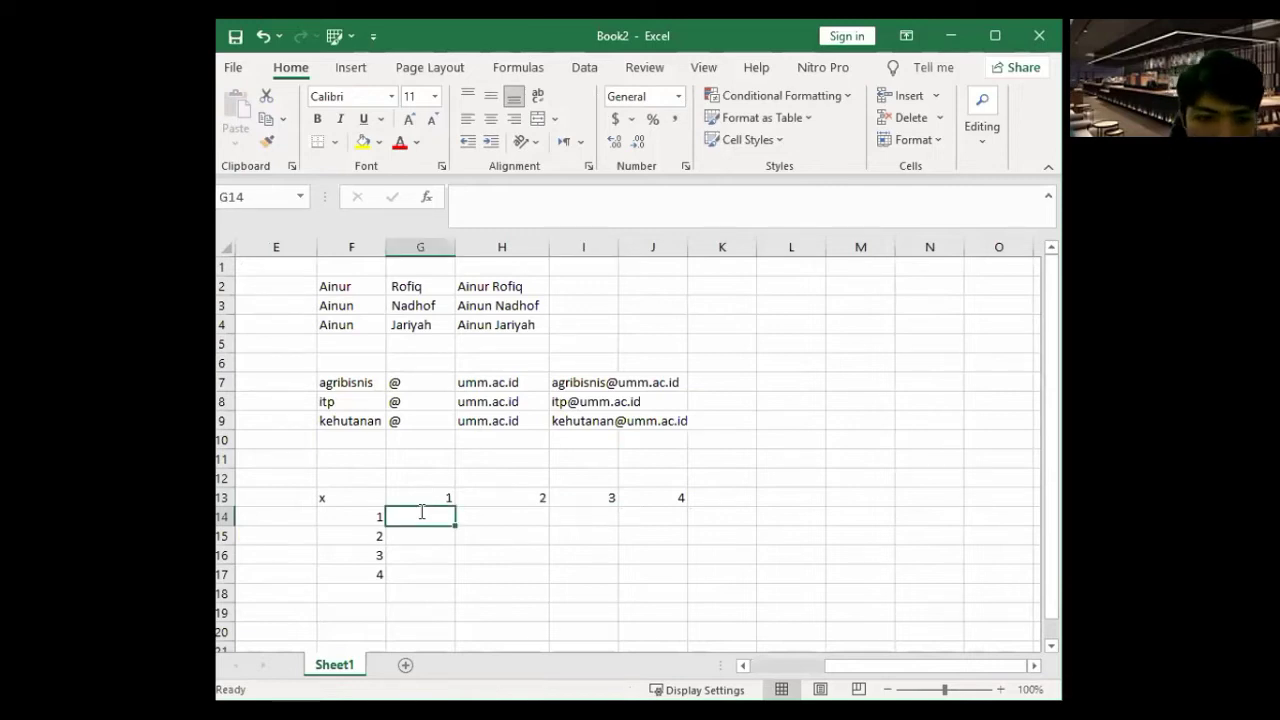
- Enter =F14*G13 in G14 and fill it across row 14 to J14
{"action": "type", "text": "="}
{"action": "left_click", "coordinate": [367, 518]}
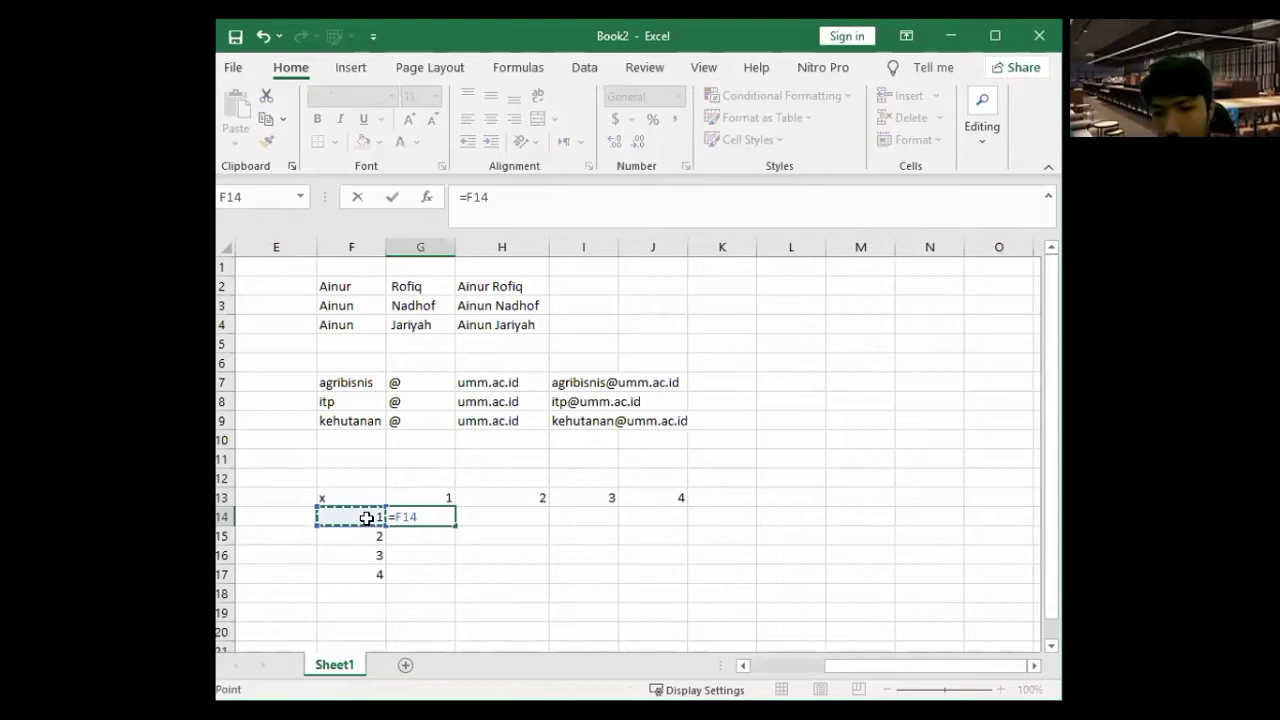
{"action": "type", "text": "*"}
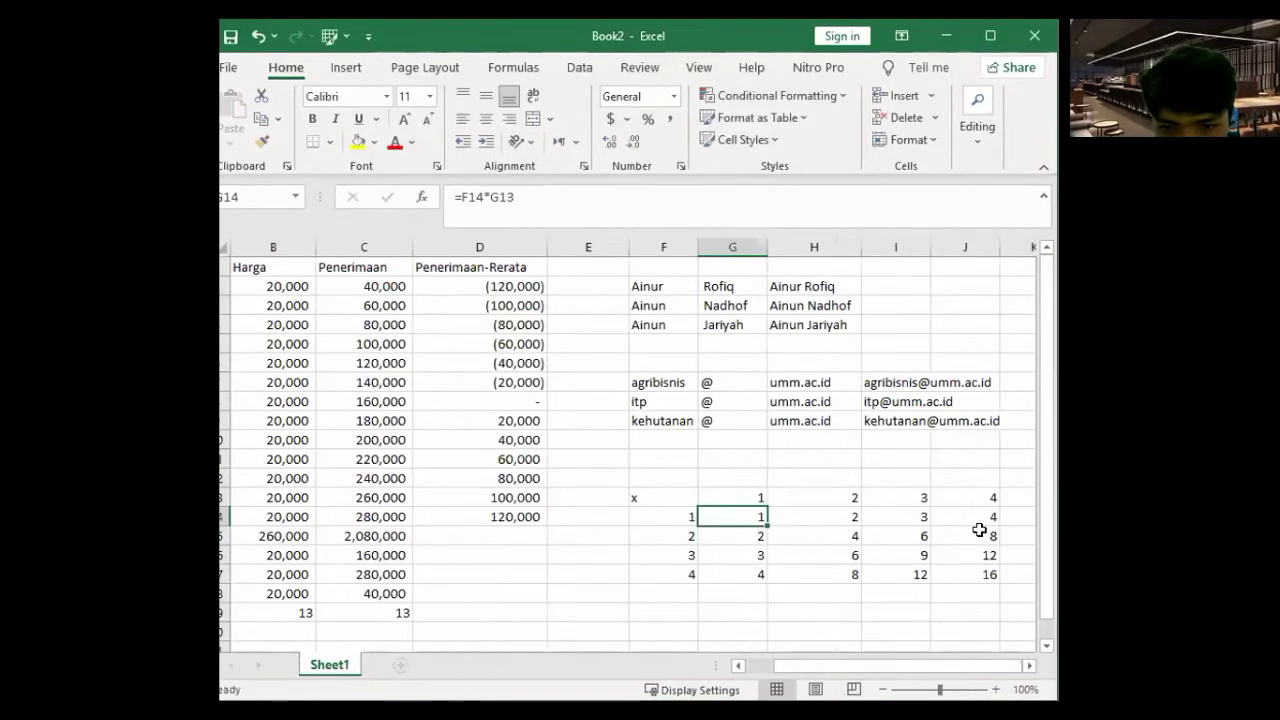
{"action": "left_click_drag", "start_coordinate": [977, 529], "coordinate": [999, 527]}
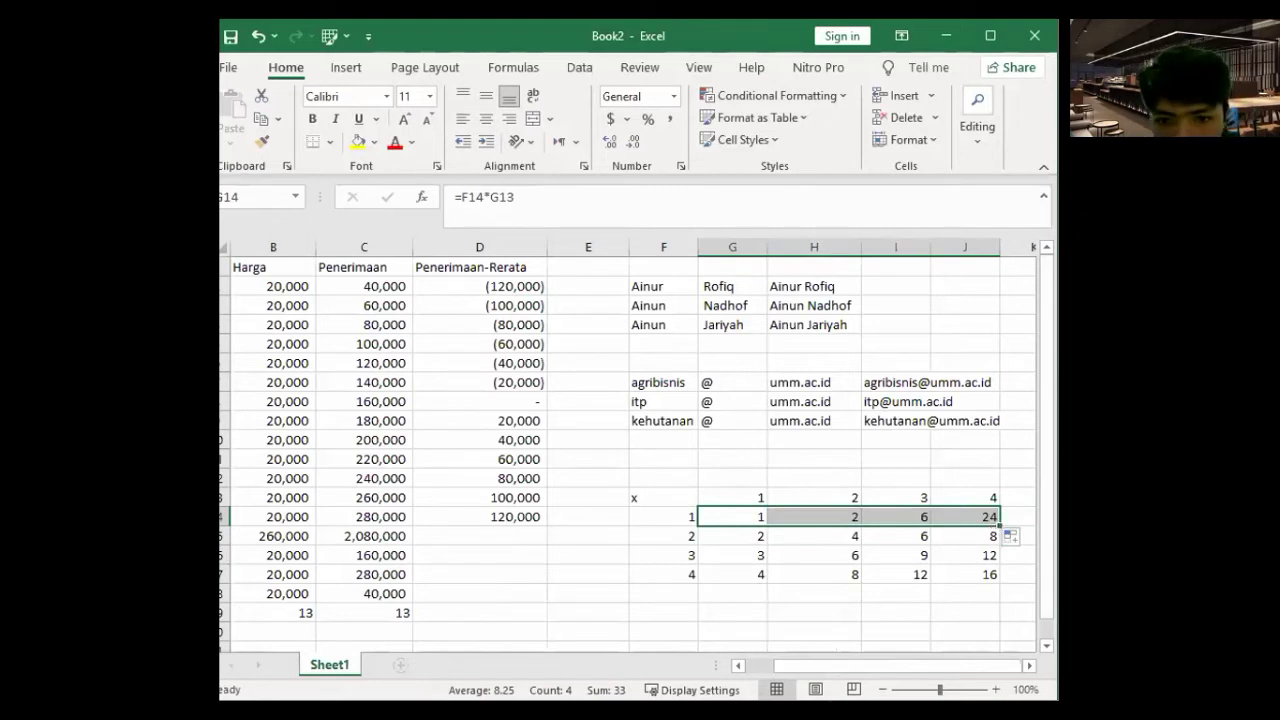
- Check the copied formula references in H14, J14 and G14
{"action": "left_click", "coordinate": [784, 516]}
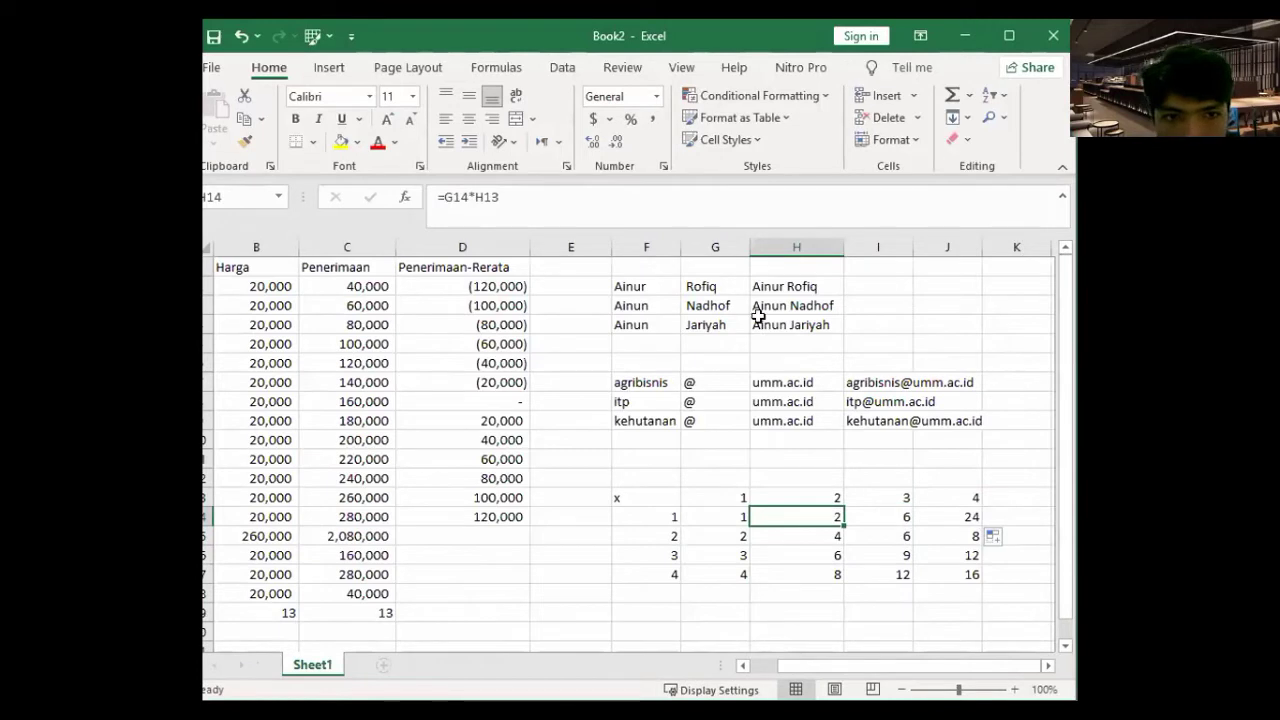
{"action": "key", "text": "Right"}
{"action": "key", "text": "Right"}
{"action": "left_click", "coordinate": [530, 199]}
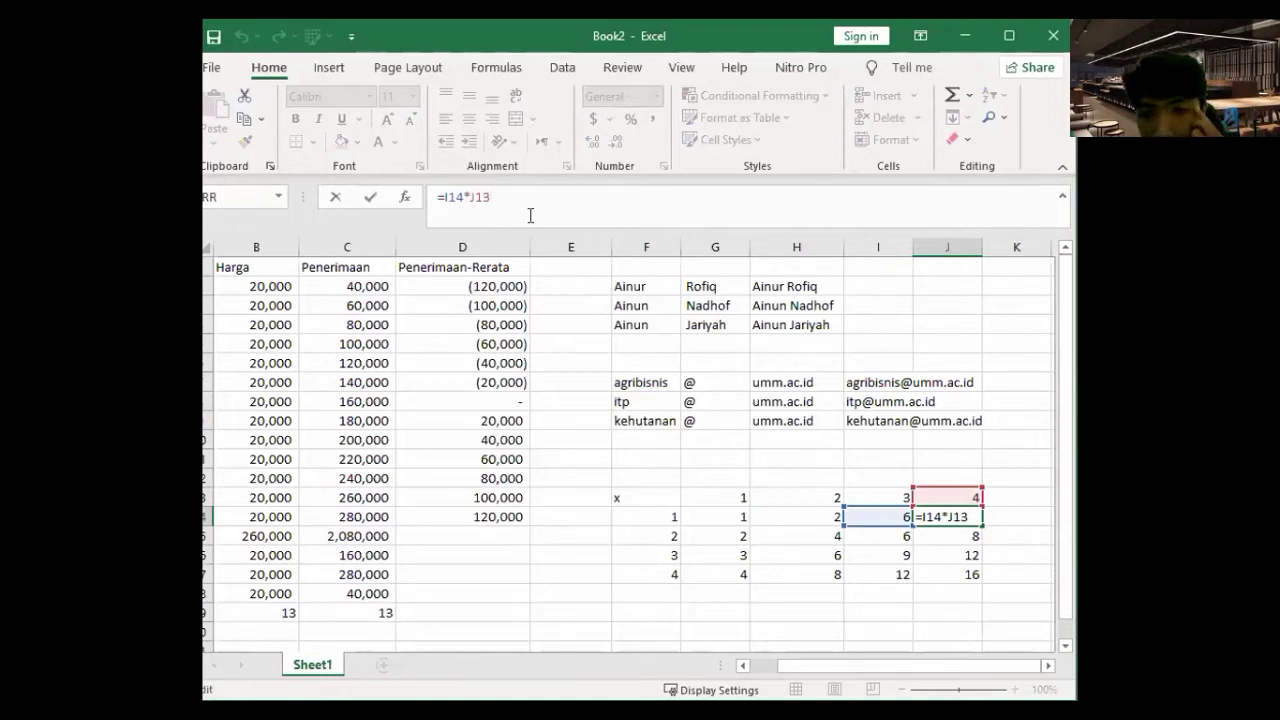
{"action": "left_click", "coordinate": [730, 515]}
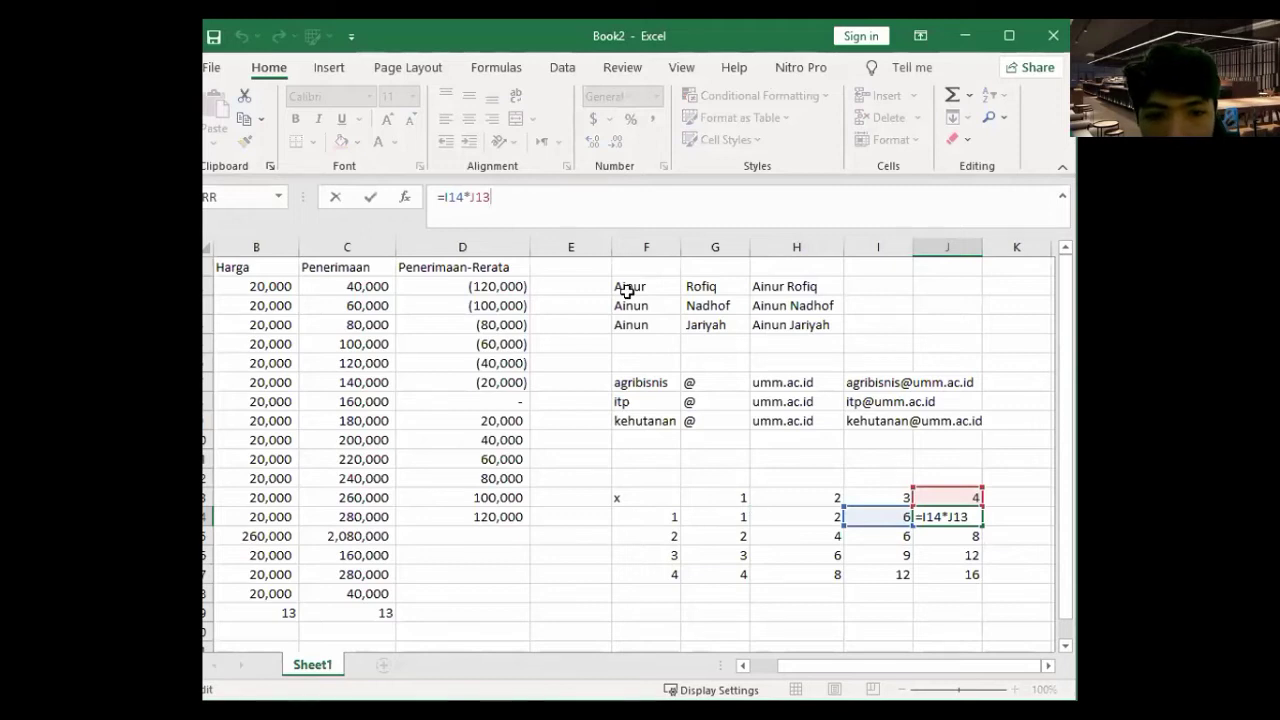
{"action": "left_click", "coordinate": [540, 200]}
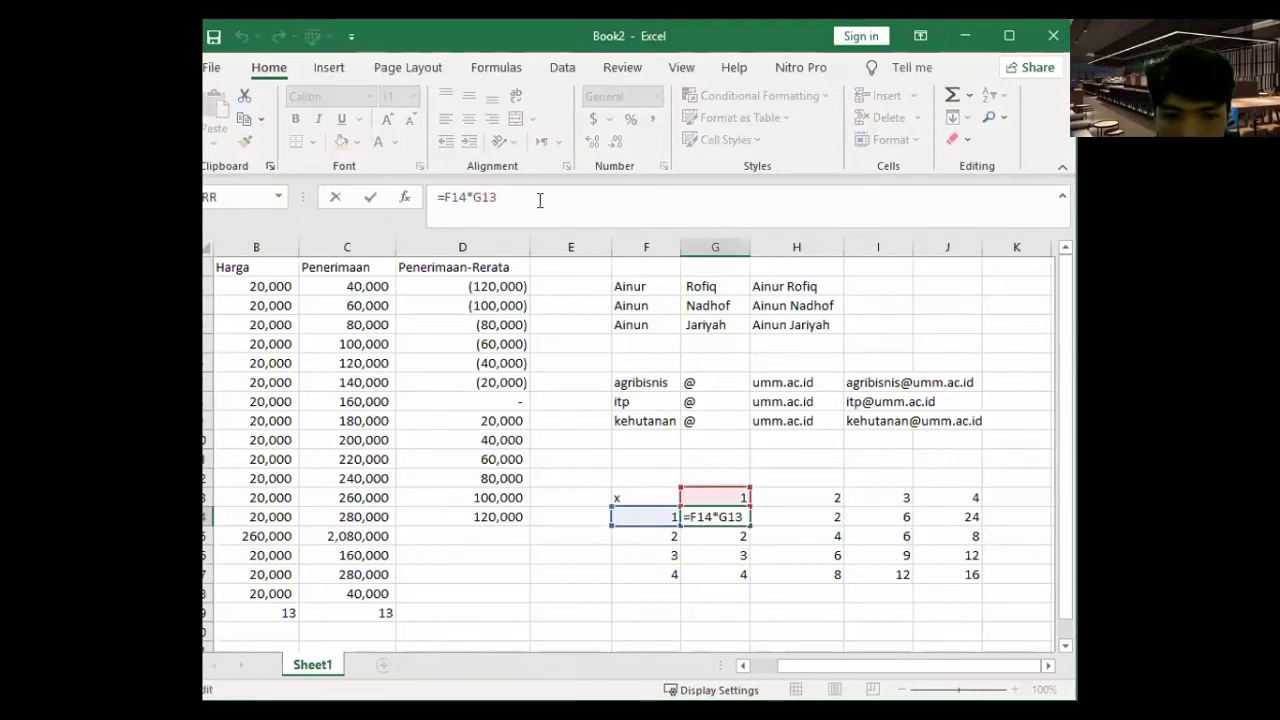
{"action": "key", "text": "Return"}
- Compare the H14 and I14 formula references, then select the row 14 products
{"action": "key", "text": "Up"}
{"action": "key", "text": "Right"}
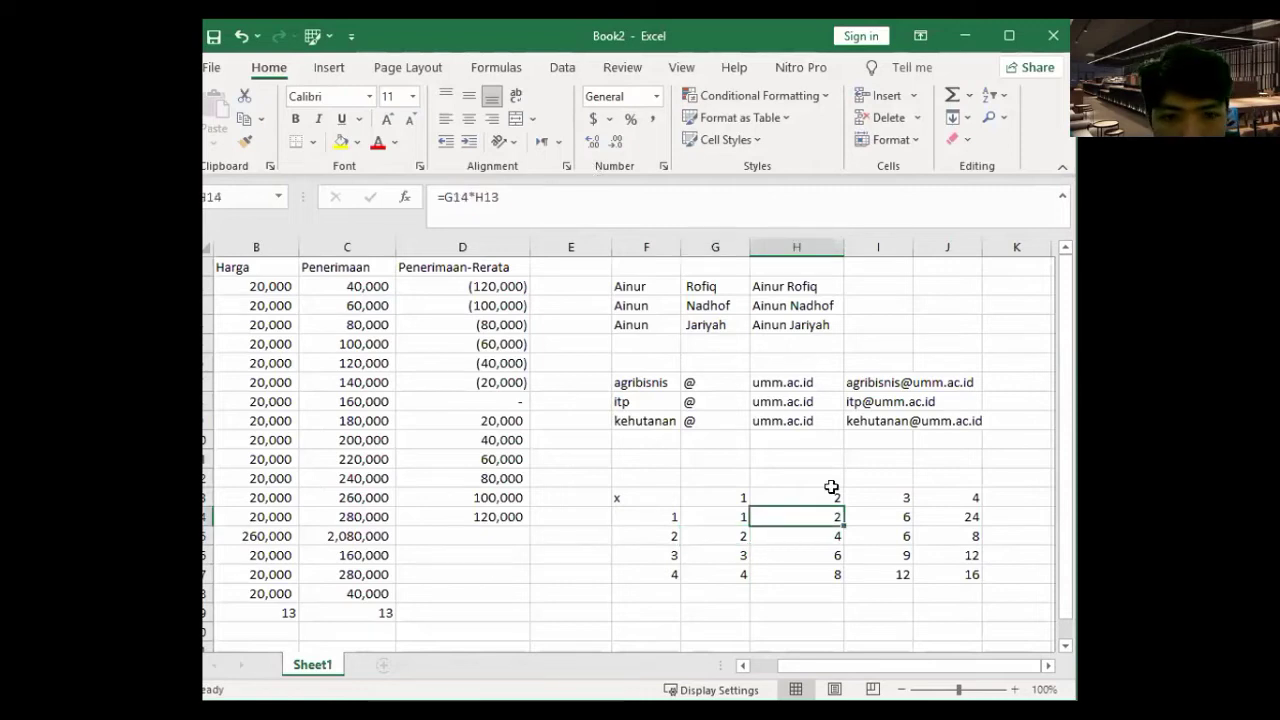
{"action": "left_click", "coordinate": [546, 200]}
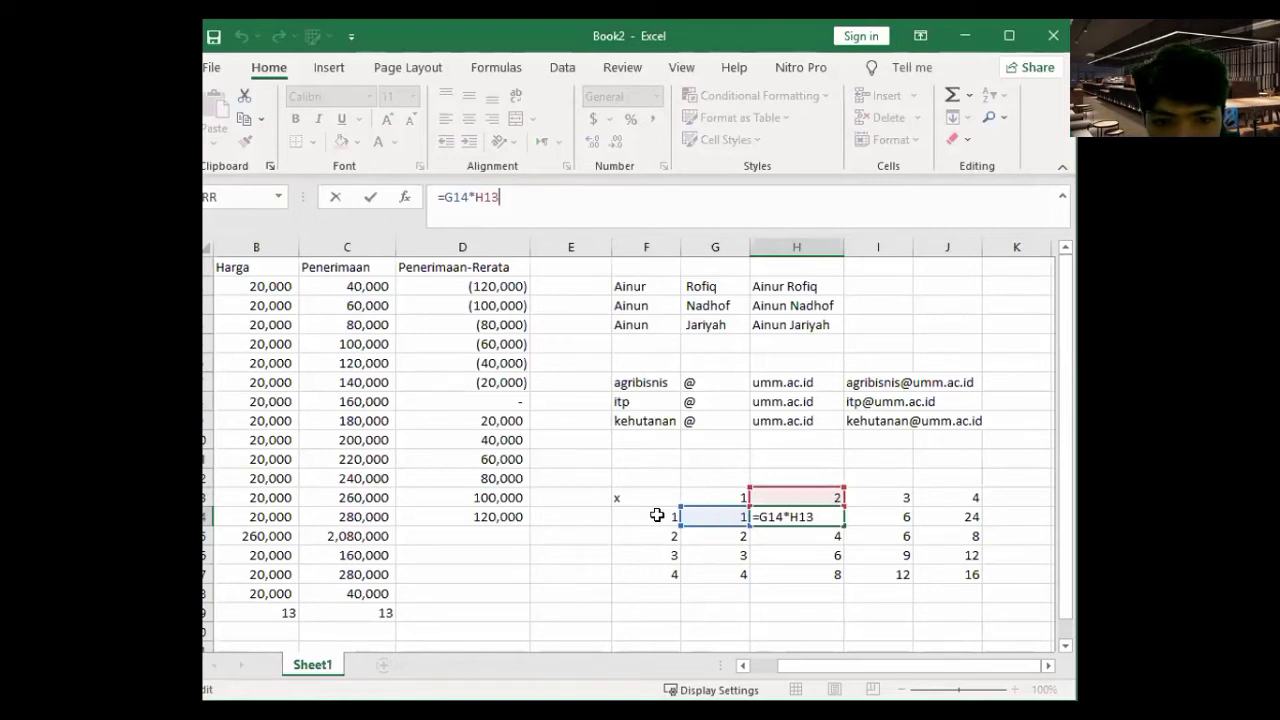
{"action": "left_click", "coordinate": [875, 515]}
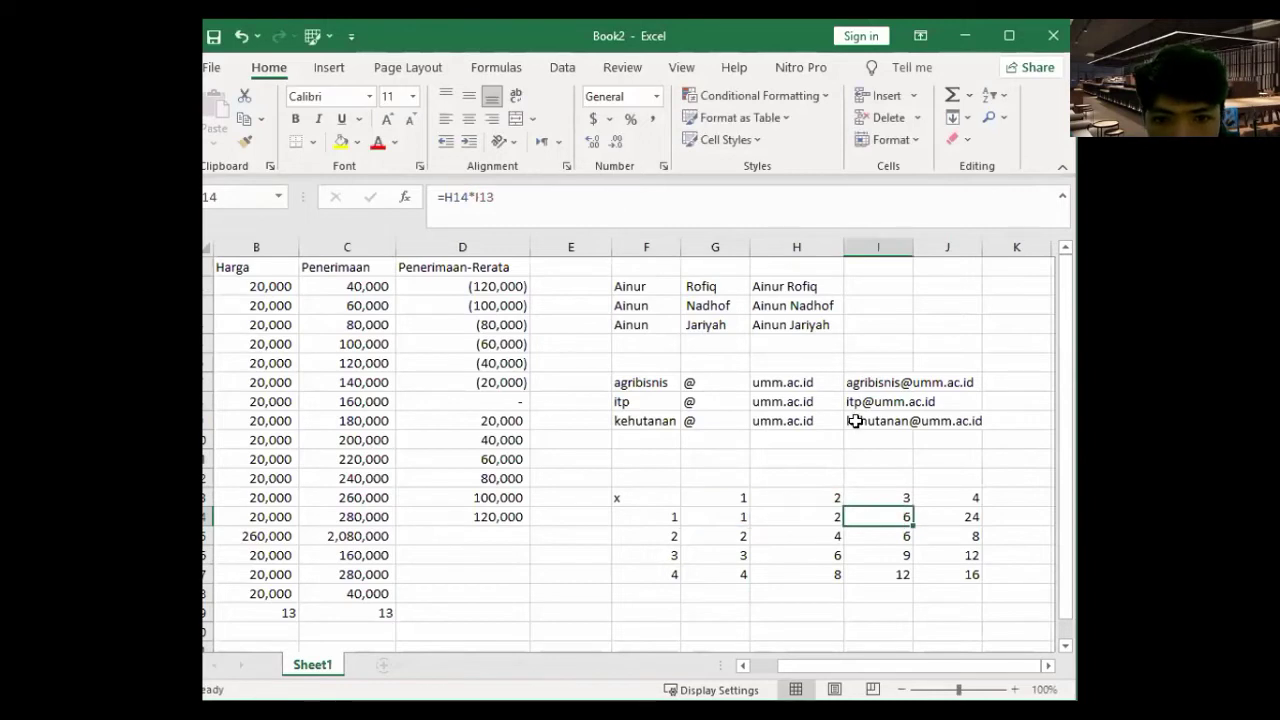
{"action": "double_click", "coordinate": [883, 510]}
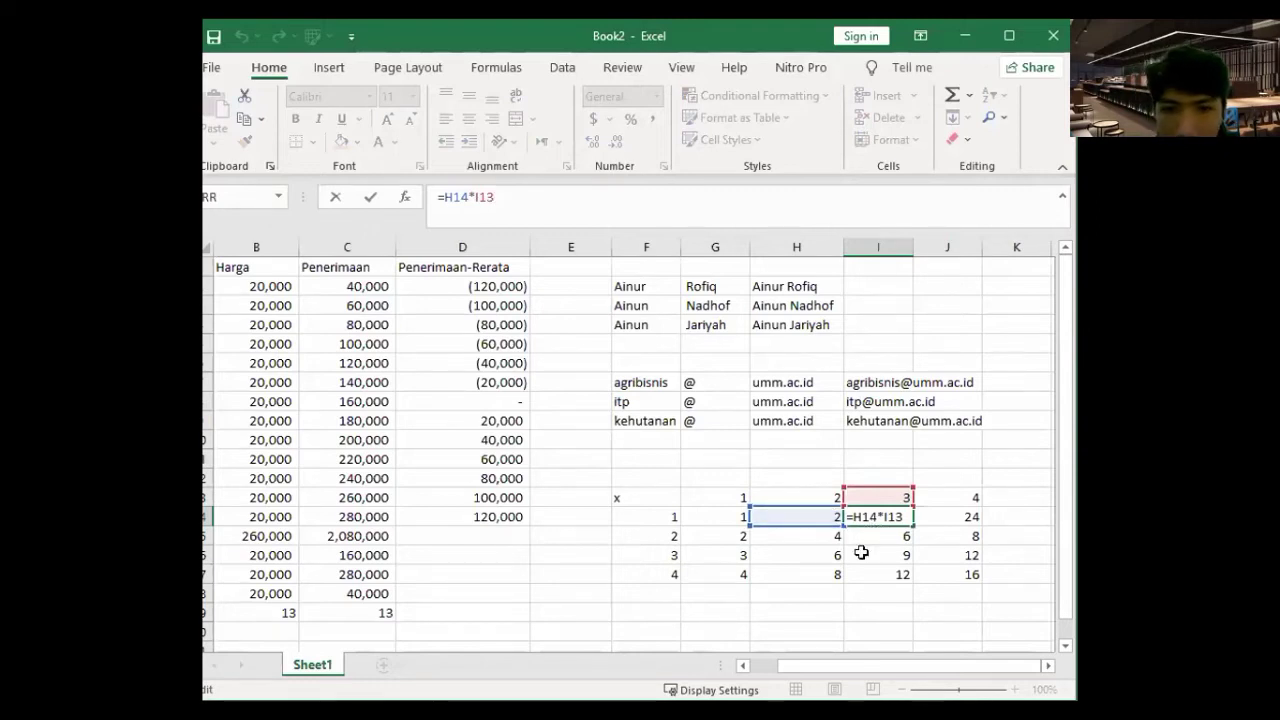
{"action": "key", "text": "Return"}
{"action": "left_click_drag", "start_coordinate": [734, 516], "coordinate": [966, 592]}
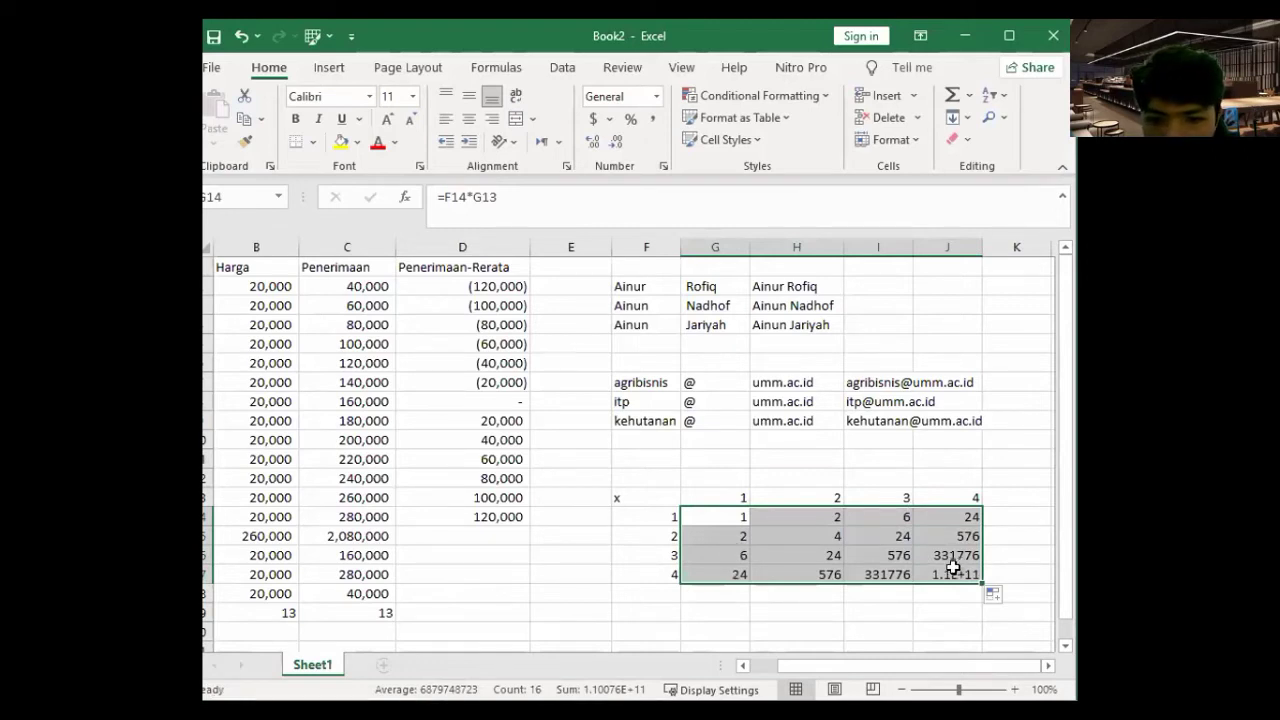
- Undo the relative-formula fills, checking row 14 formulas, to restore =G$13*$F14 results
{"action": "left_click", "coordinate": [998, 530]}
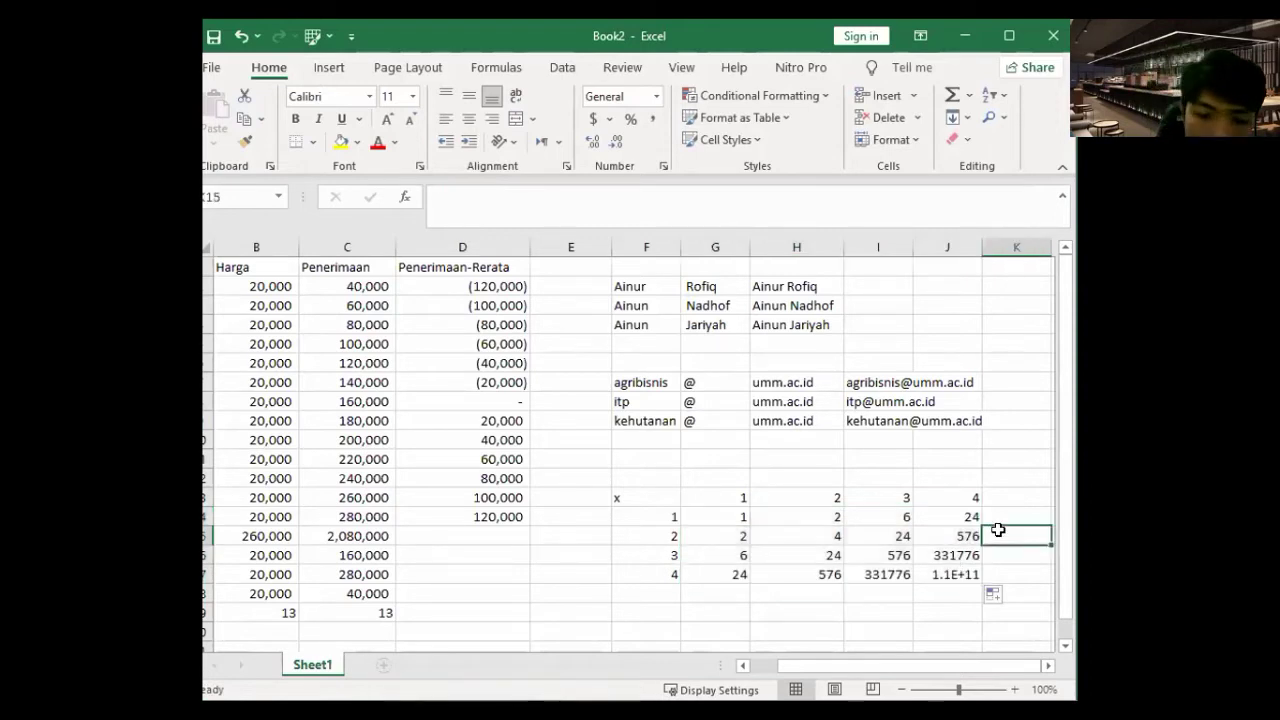
{"action": "key", "text": "ctrl+z"}
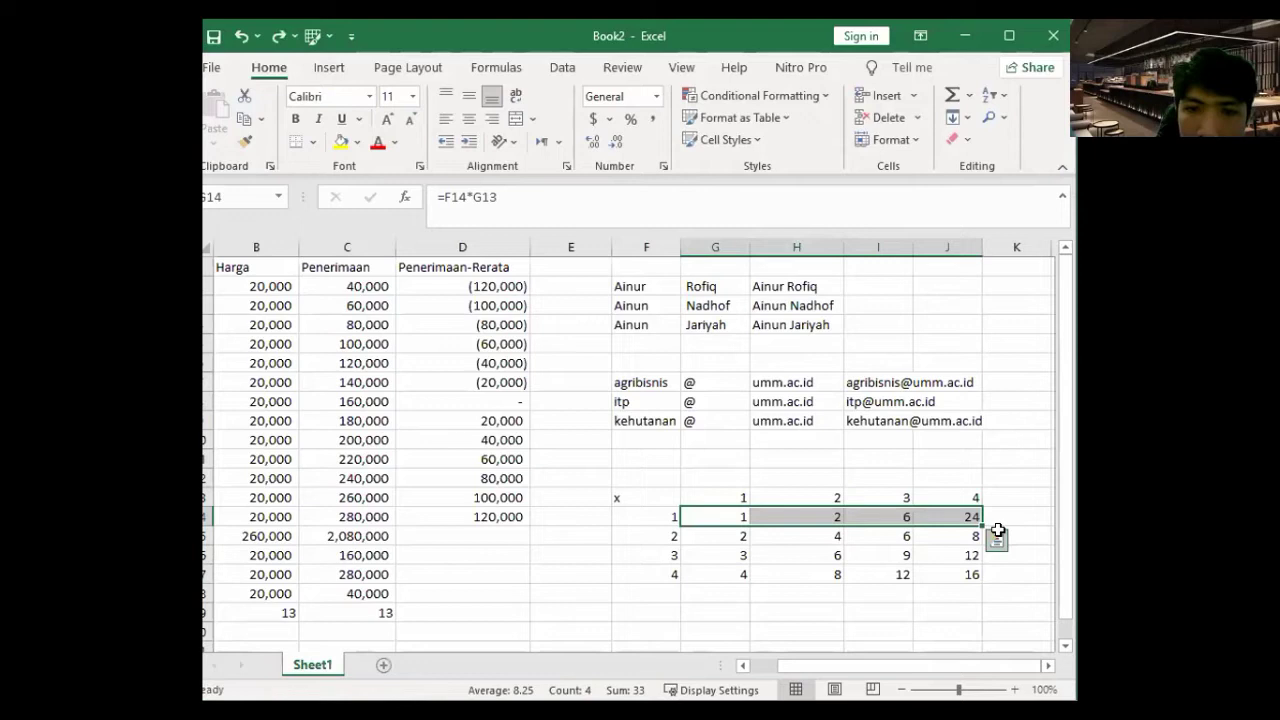
{"action": "key", "text": "Right"}
{"action": "key", "text": "Right"}
{"action": "key", "text": "Left"}
{"action": "key", "text": "Left"}
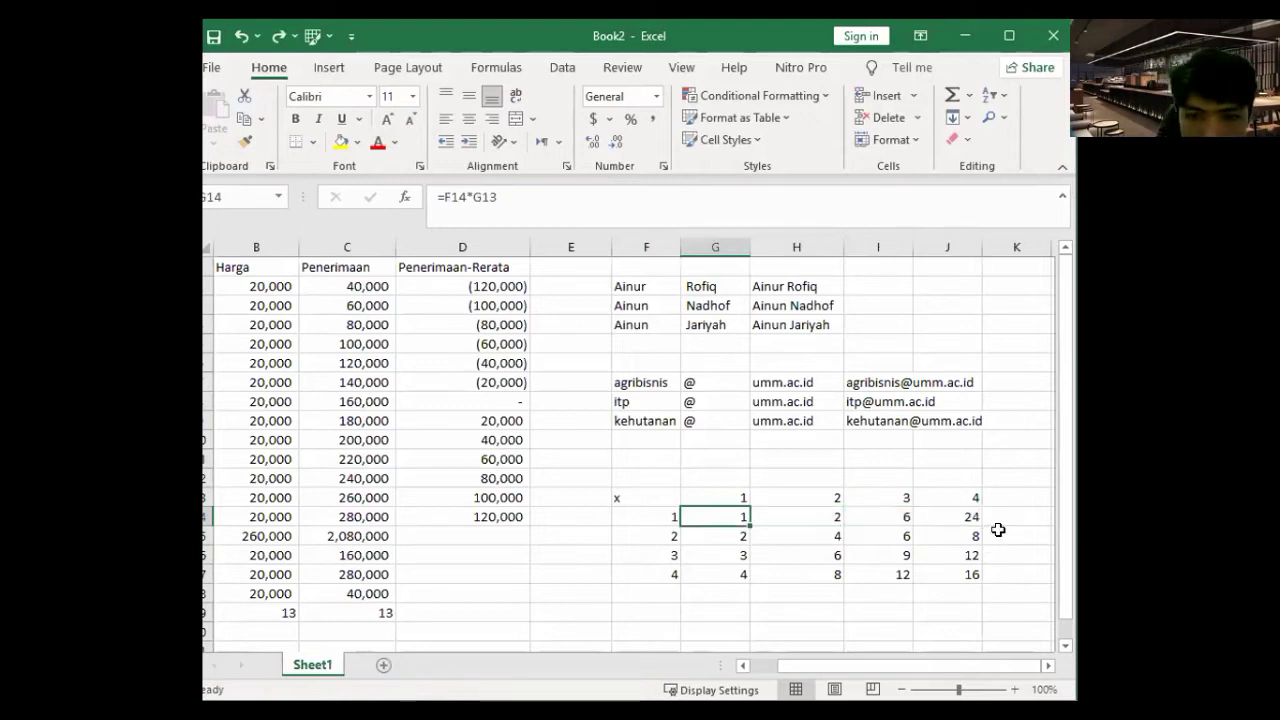
{"action": "key", "text": "Right"}
{"action": "key", "text": "Right"}
{"action": "key", "text": "Right"}
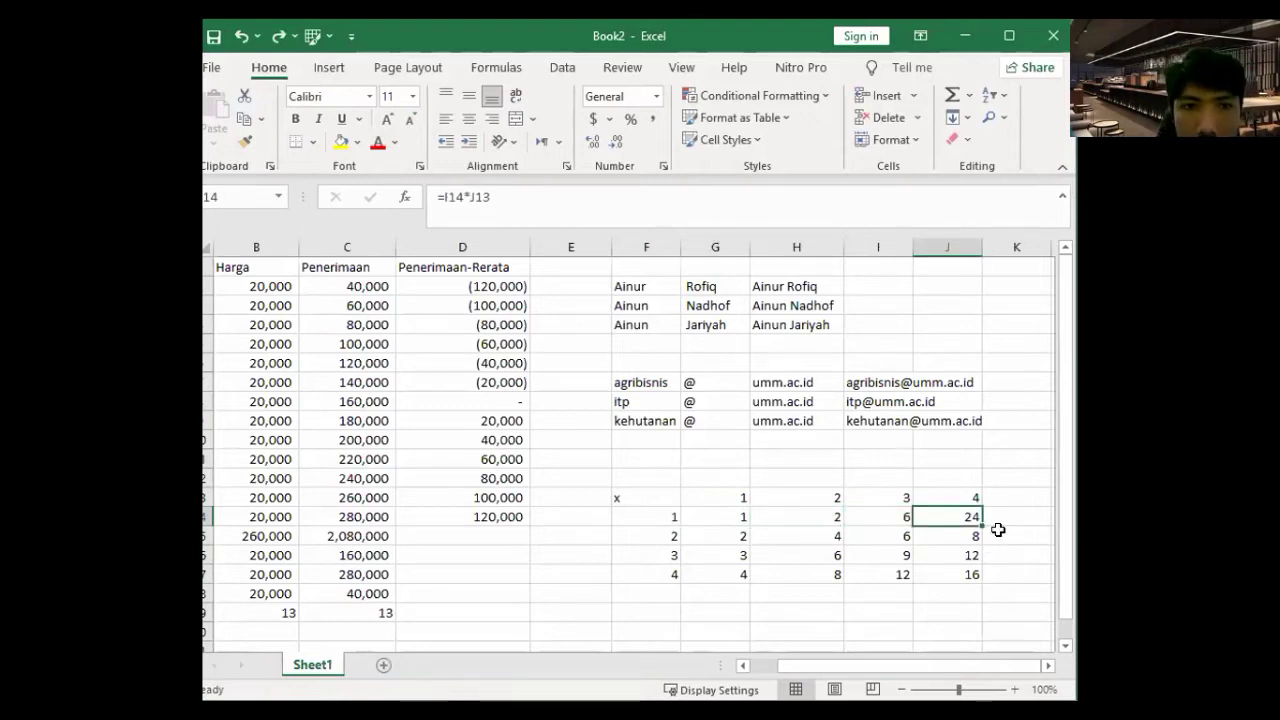
{"action": "key", "text": "ctrl+z"}
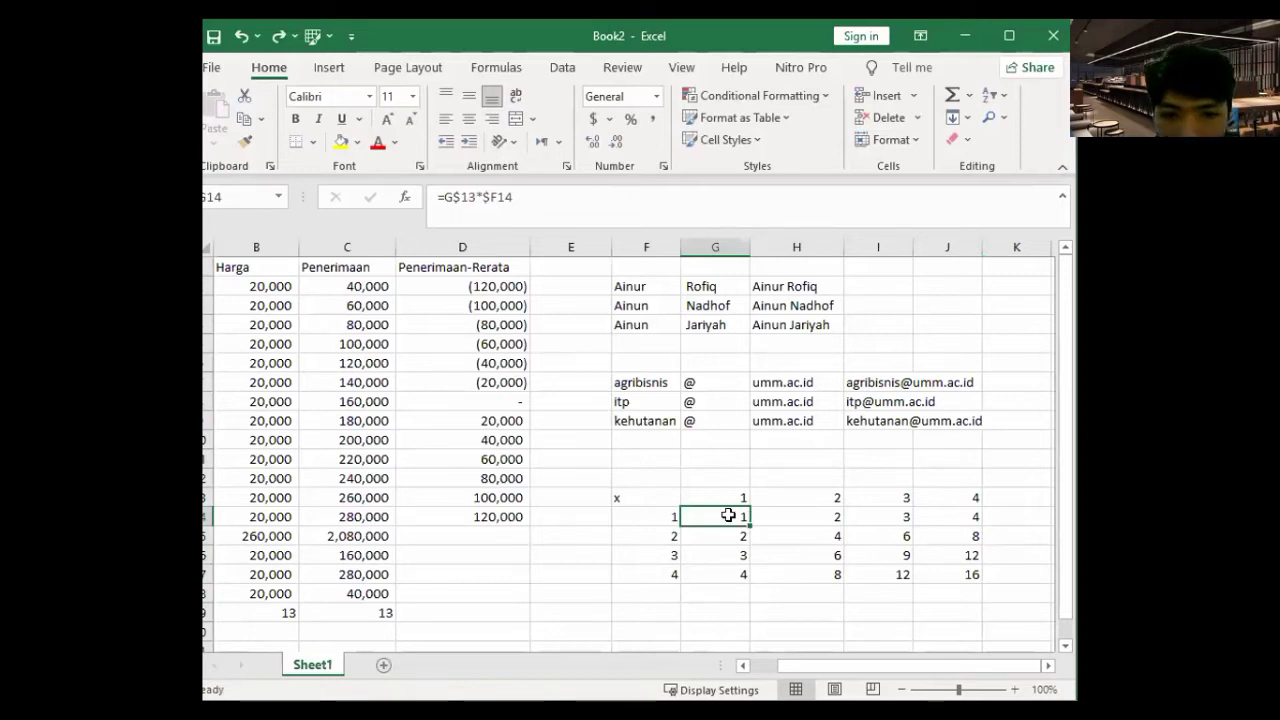
- Confirm =G$13*$F14 in G14, fill it across G14:J17, and verify J15
{"action": "left_click", "coordinate": [551, 203]}
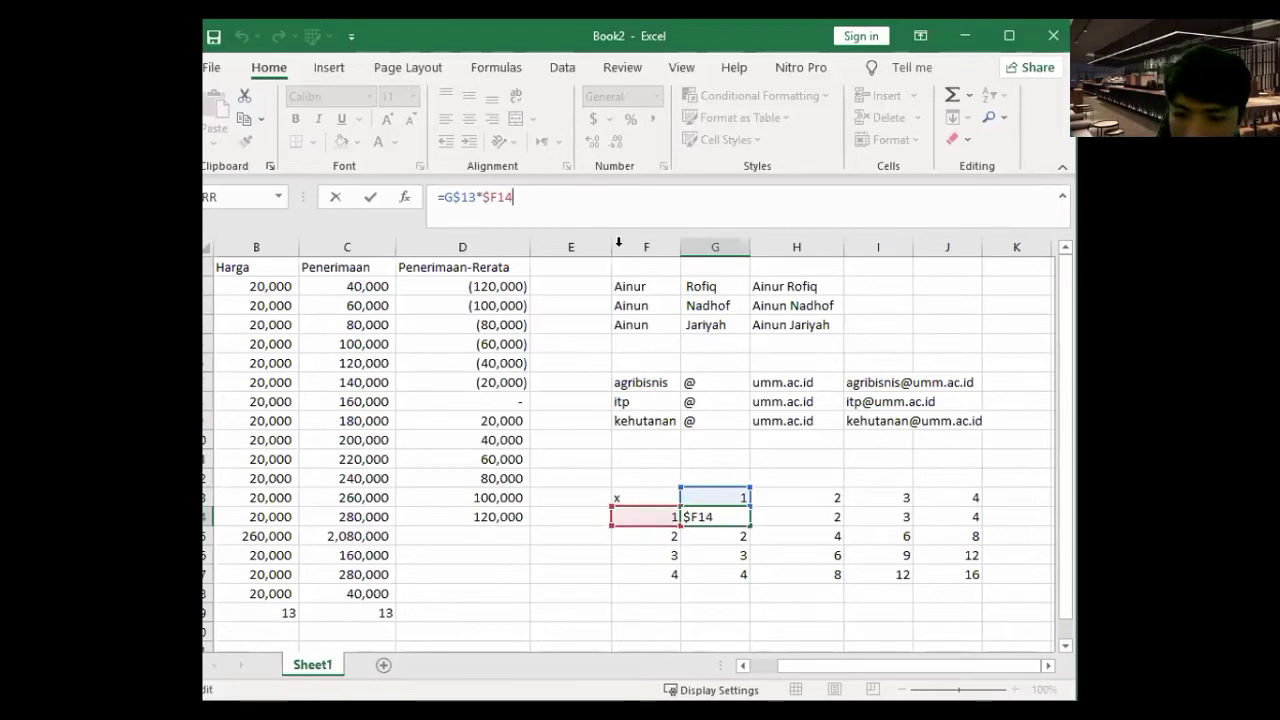
{"action": "key", "text": "Return"}
{"action": "left_click", "coordinate": [728, 520]}
{"action": "left_click_drag", "start_coordinate": [742, 578], "coordinate": [960, 566]}
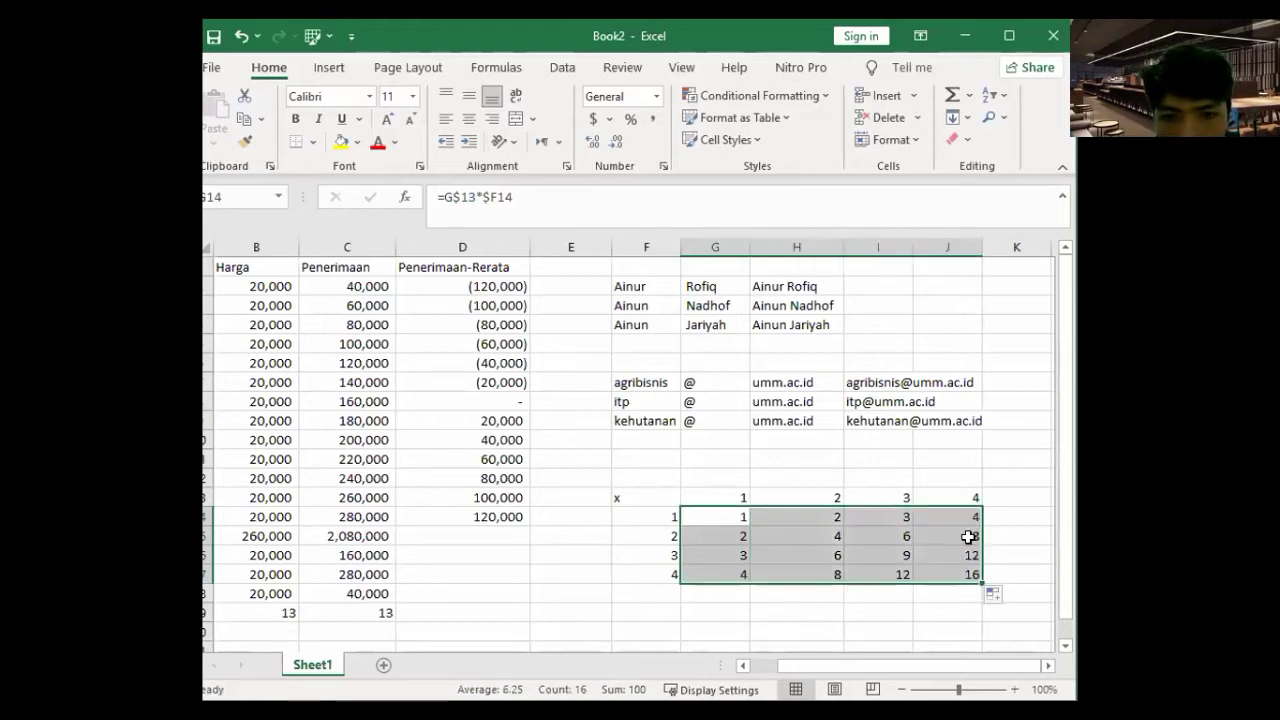
{"action": "left_click", "coordinate": [968, 536]}
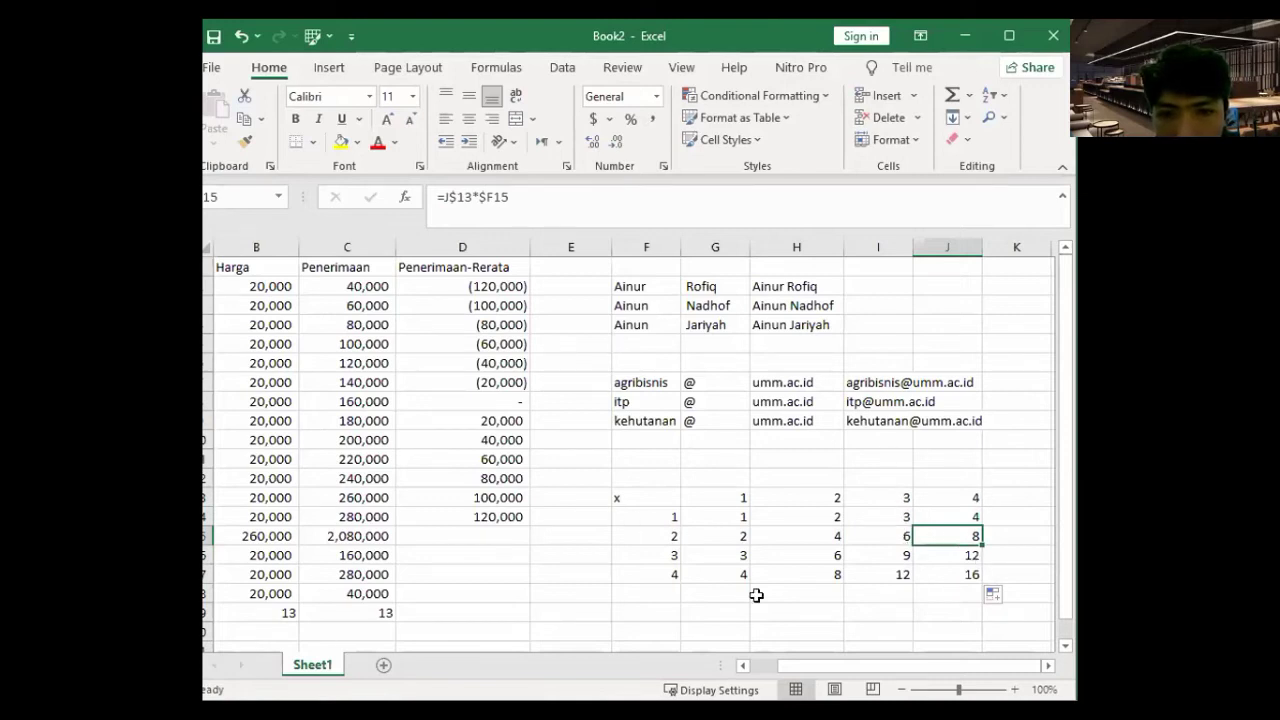
{"action": "key", "text": "Down"}
{"action": "key", "text": "Down"}
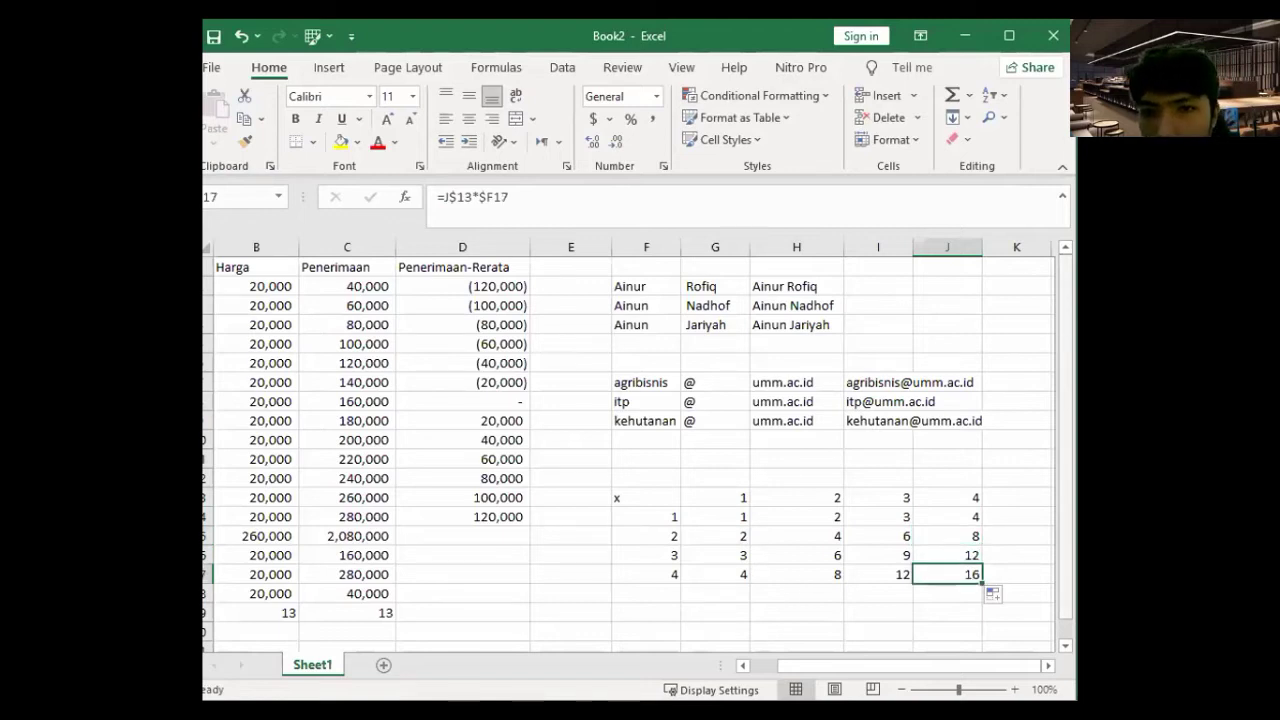
{"action": "key", "text": "alt+Tab"}
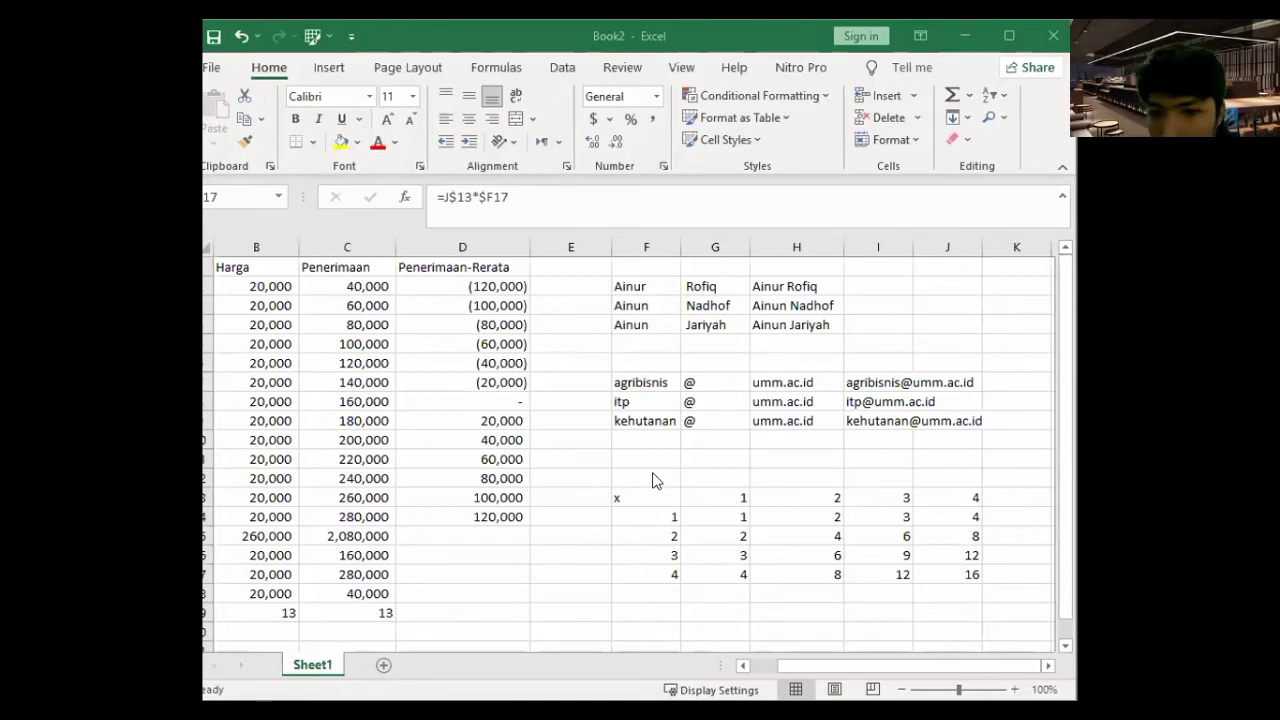
{"action": "scroll", "coordinate": [652, 480], "scroll_direction": "down", "scroll_amount": 1}
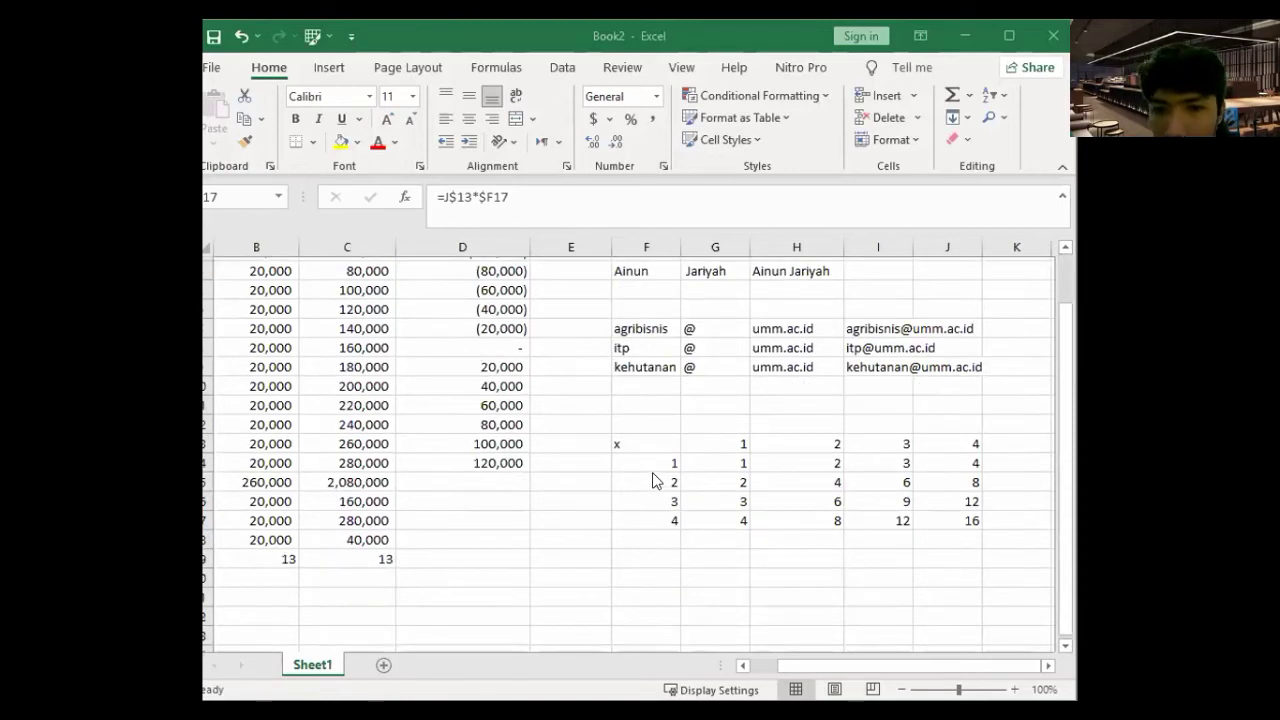
{"action": "scroll", "coordinate": [652, 474], "scroll_direction": "down", "scroll_amount": 1}
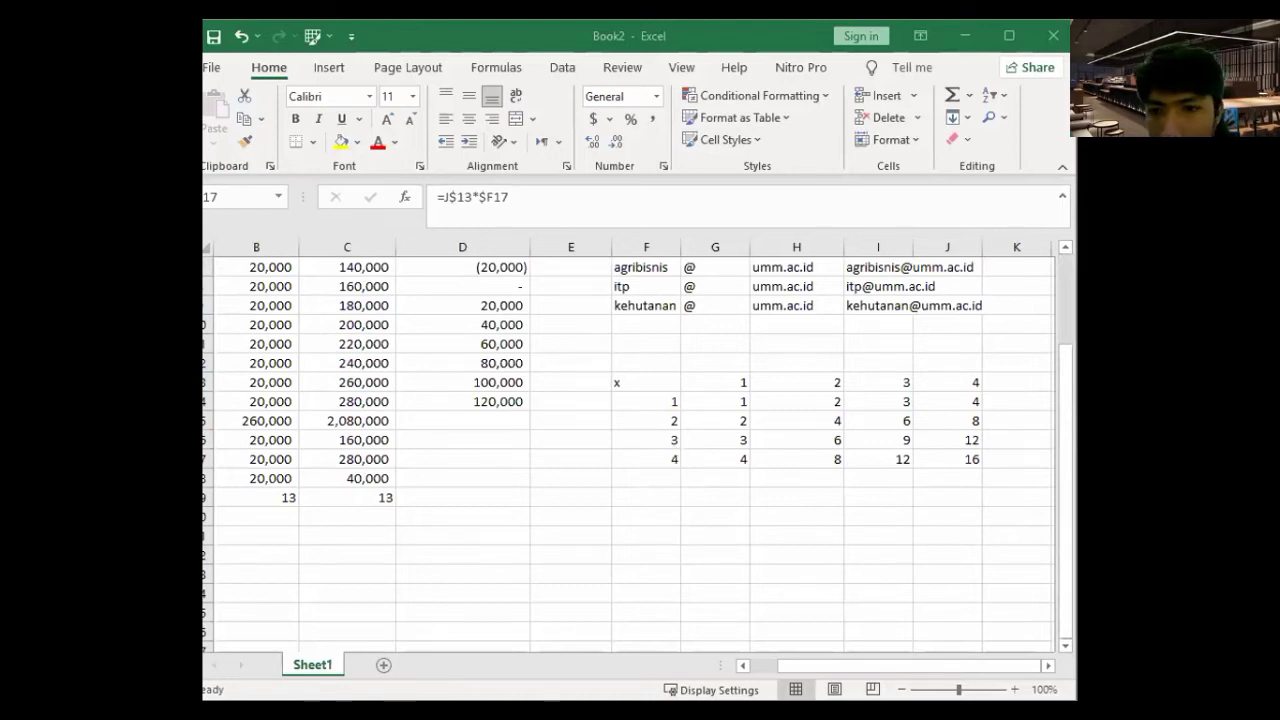
{"action": "scroll", "coordinate": [676, 452], "scroll_direction": "up", "scroll_amount": 1}
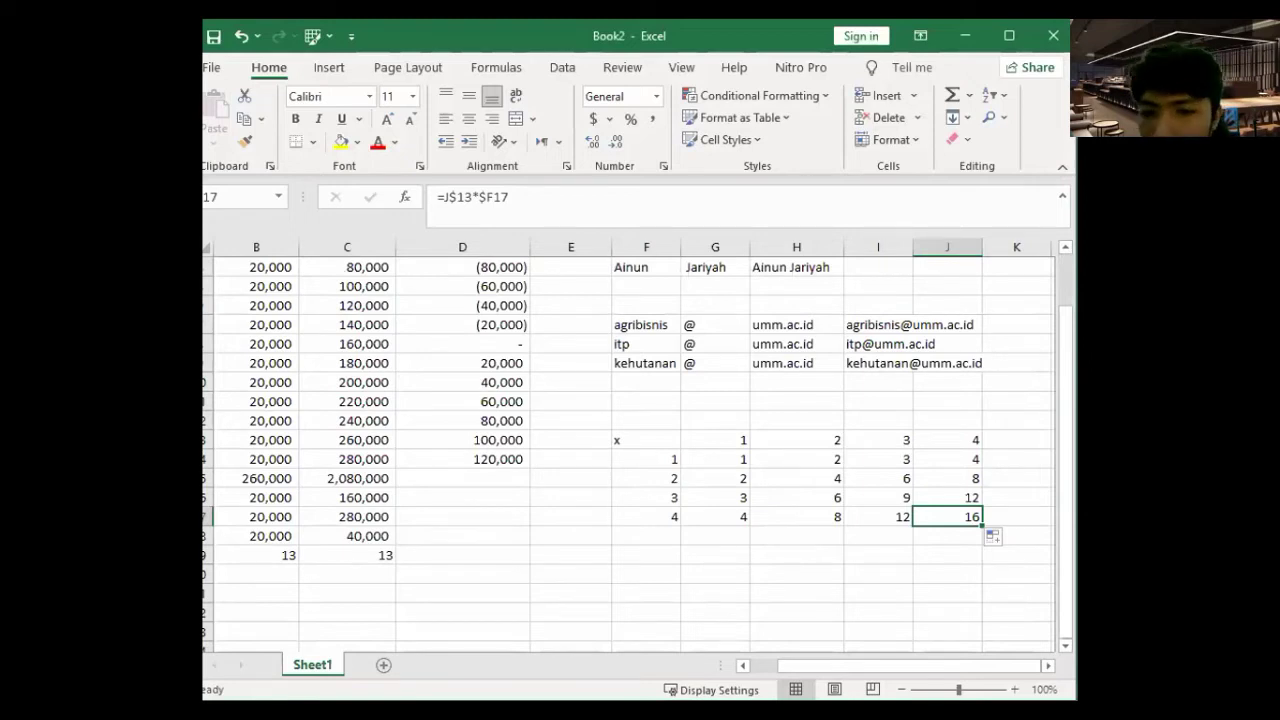
{"action": "key", "text": "alt+Tab"}
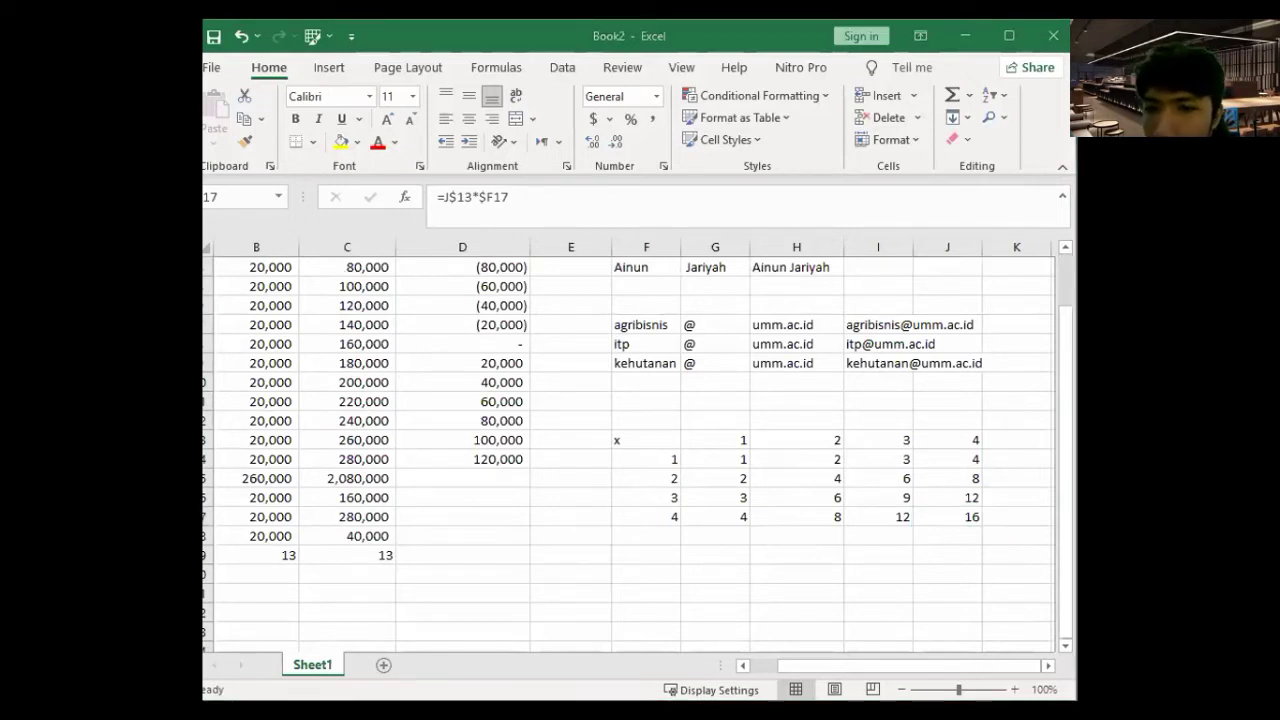
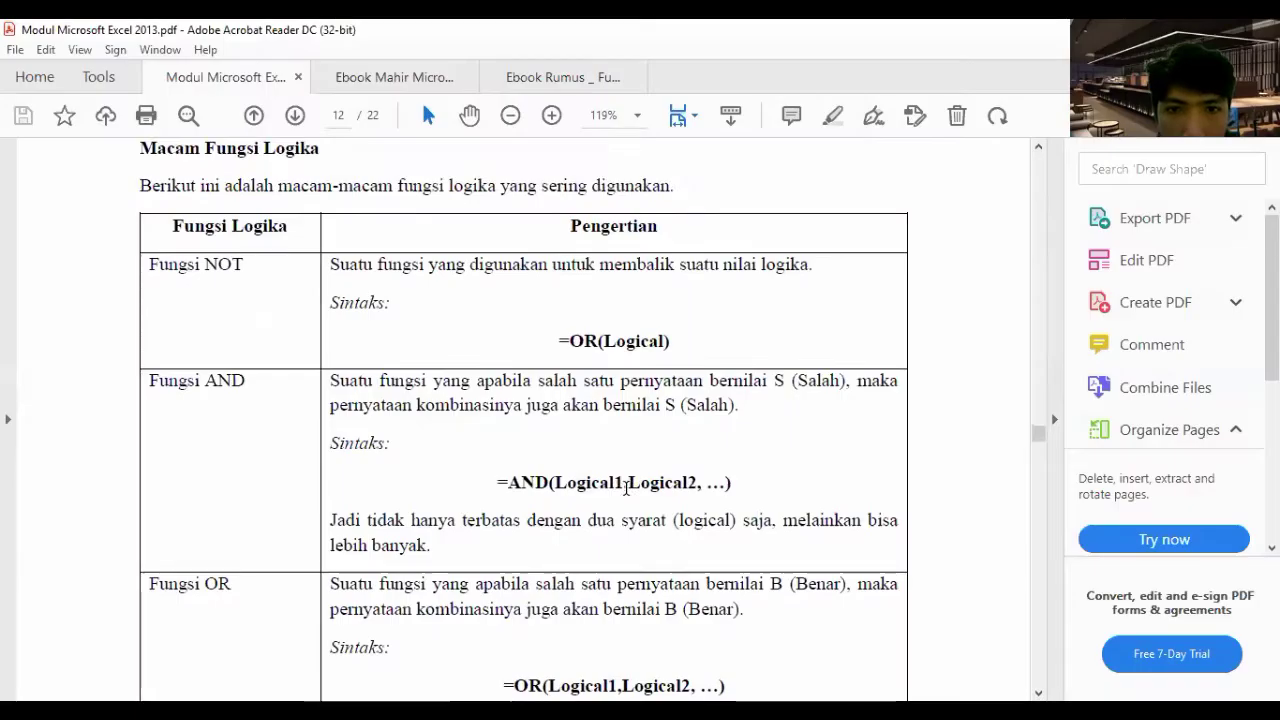
- Scroll past page 12's AND/OR/IF function table to page 13's IF syntax and Logika Ganda section
{"action": "scroll", "coordinate": [298, 427], "scroll_direction": "down", "scroll_amount": 3}
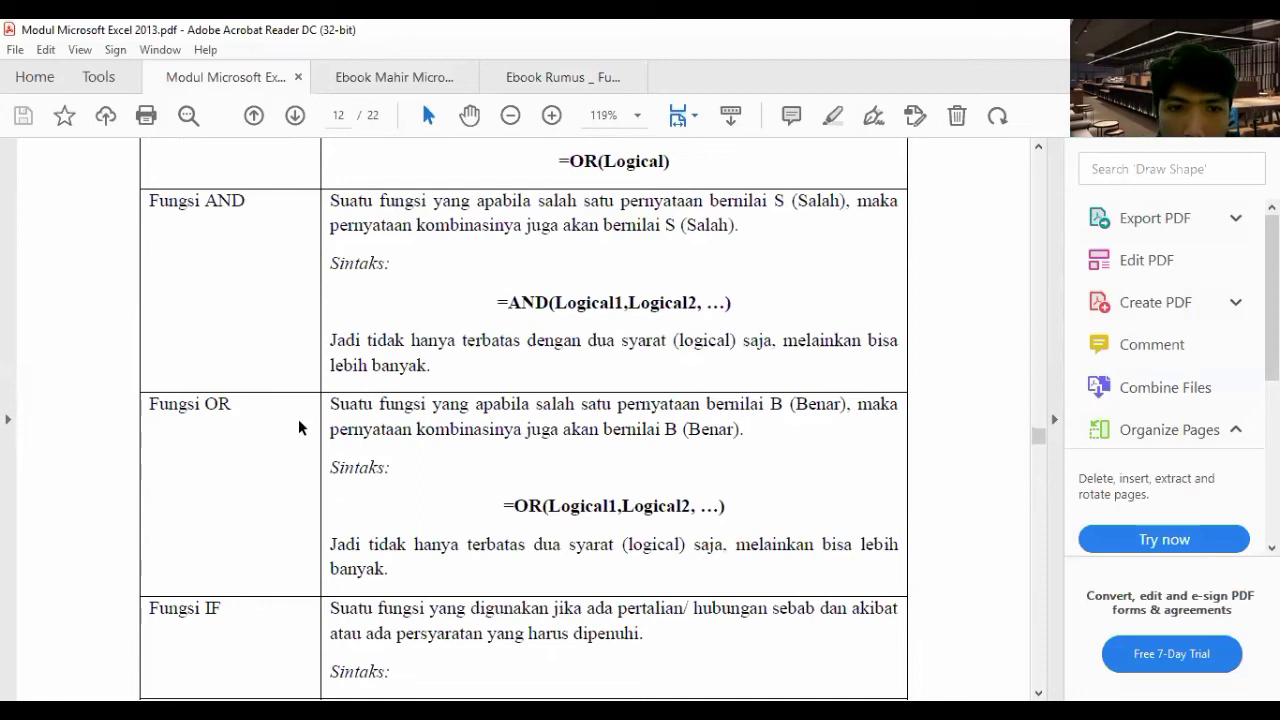
{"action": "scroll", "coordinate": [420, 394], "scroll_direction": "down", "scroll_amount": 1}
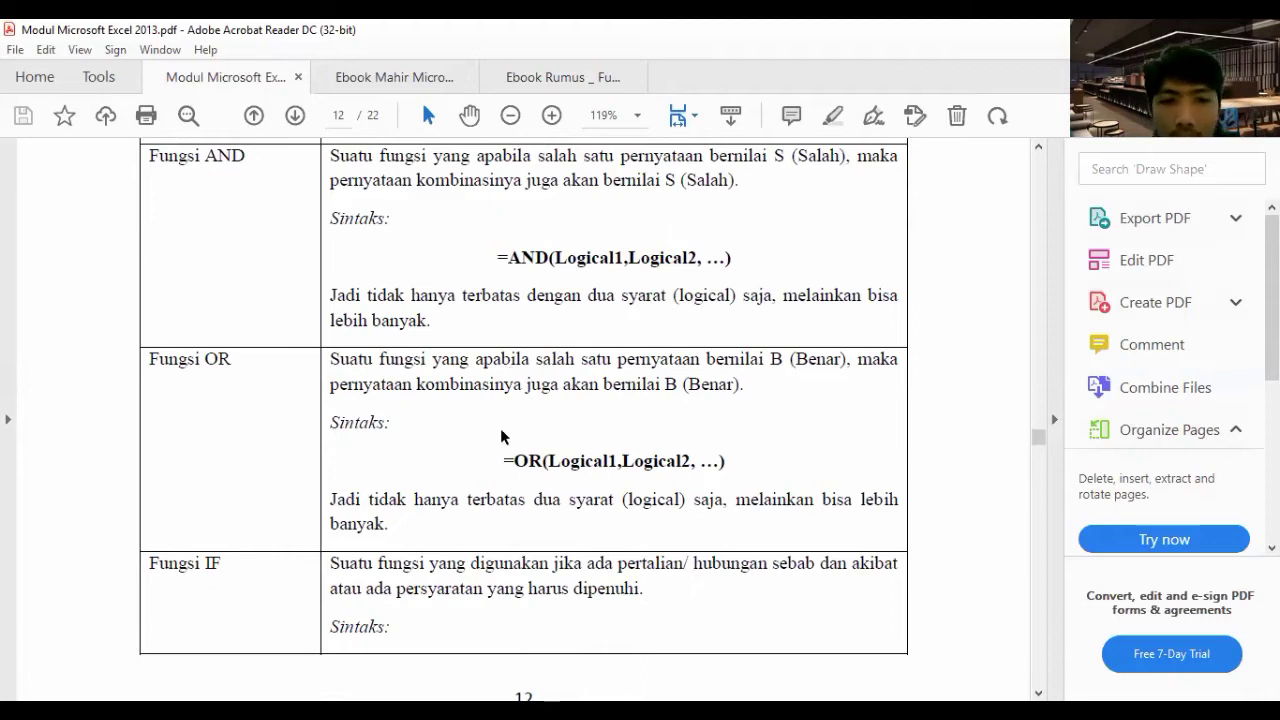
{"action": "scroll", "coordinate": [500, 435], "scroll_direction": "down", "scroll_amount": 1}
{"action": "scroll", "coordinate": [500, 435], "scroll_direction": "down", "scroll_amount": 1}
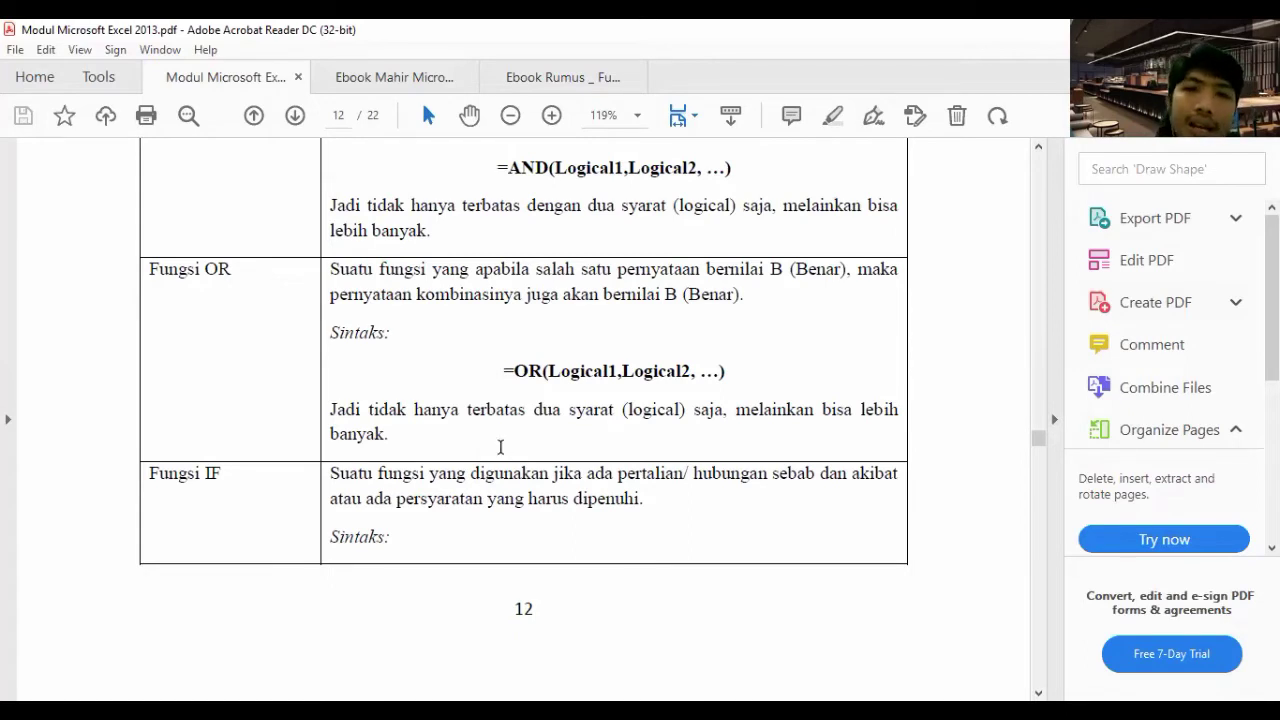
{"action": "scroll", "coordinate": [500, 443], "scroll_direction": "down", "scroll_amount": 3}
{"action": "scroll", "coordinate": [214, 318], "scroll_direction": "down", "scroll_amount": 6}
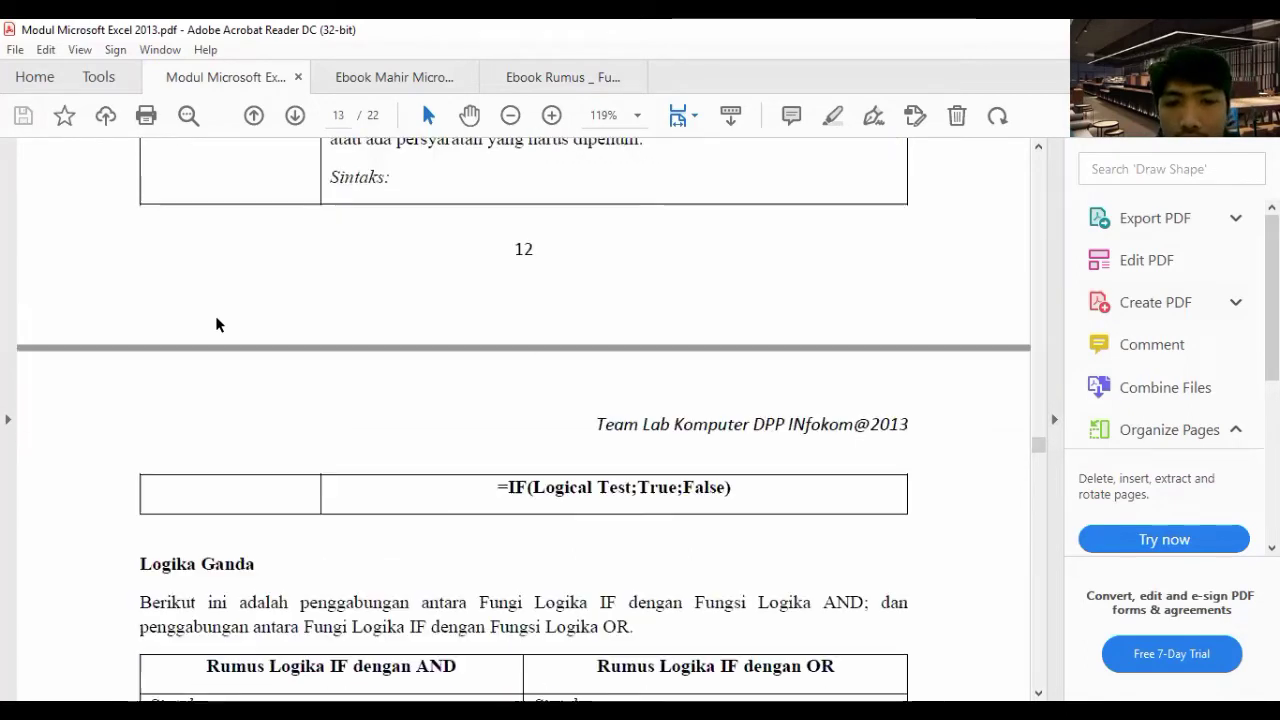
- Scroll until the full IF-with-AND and IF-with-OR syntax and meaning table is visible
{"action": "scroll", "coordinate": [366, 421], "scroll_direction": "down", "scroll_amount": 4}
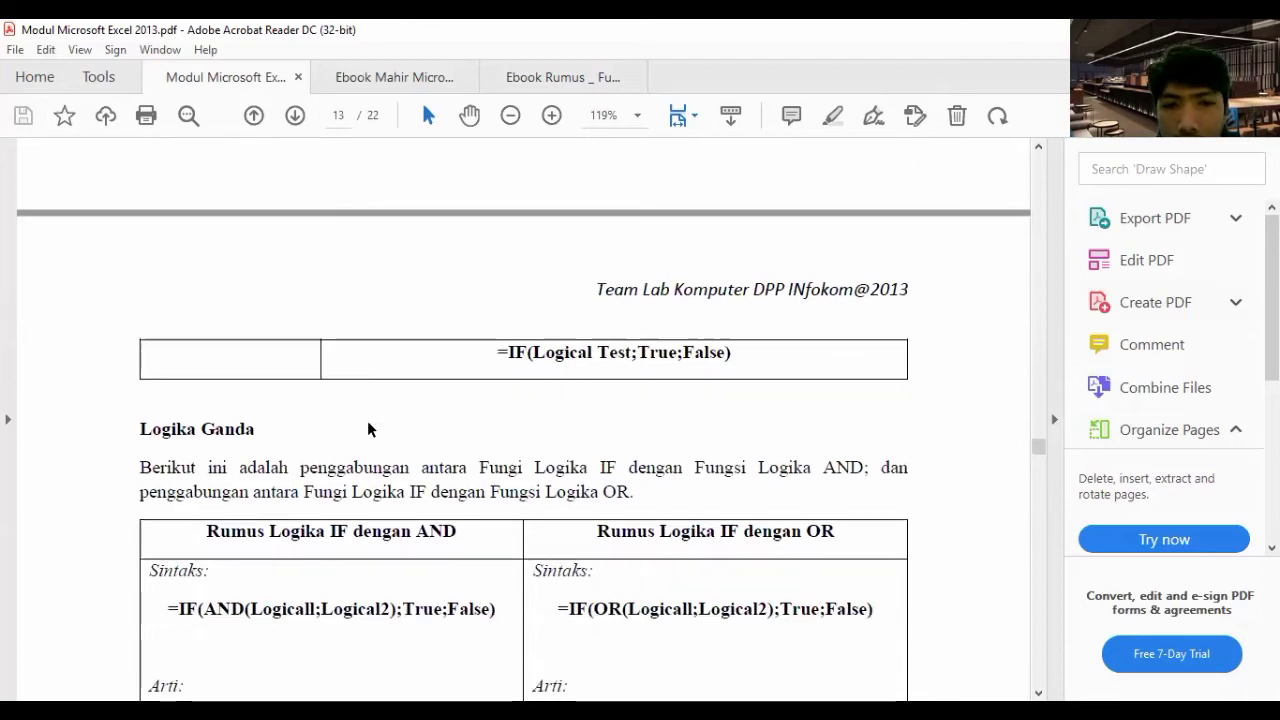
{"action": "scroll", "coordinate": [367, 428], "scroll_direction": "down", "scroll_amount": 1}
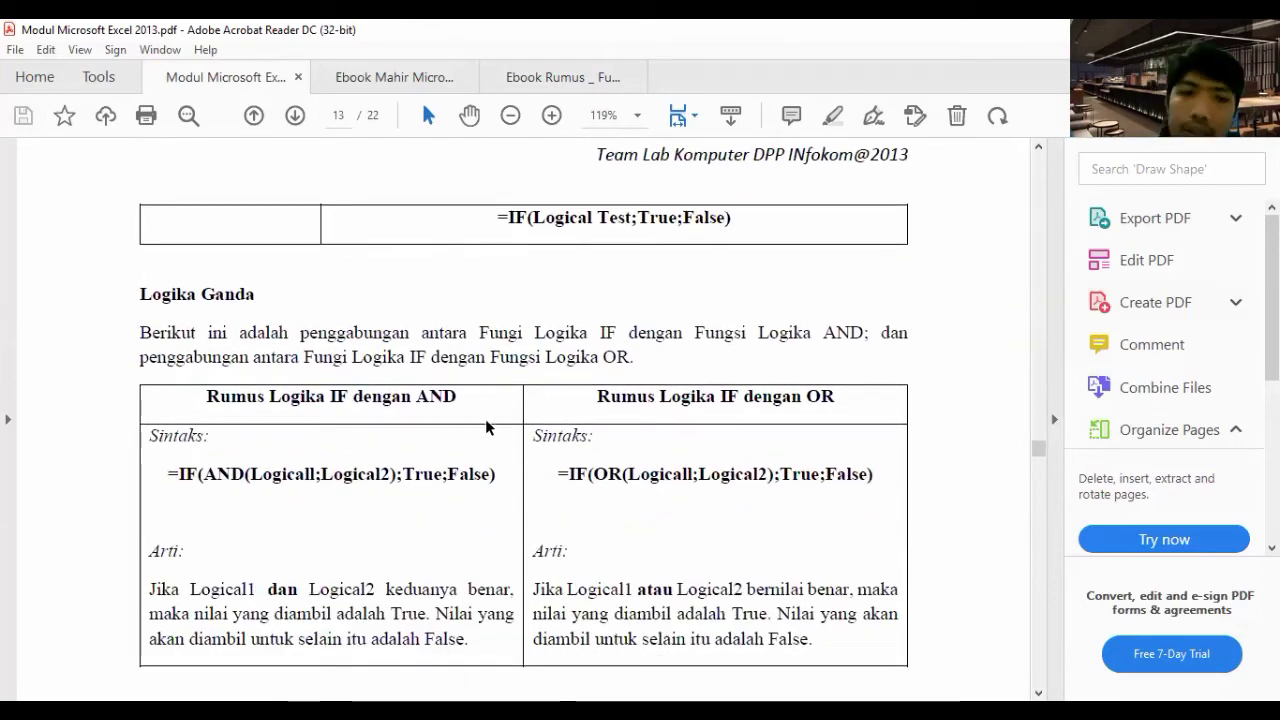
{"action": "scroll", "coordinate": [486, 424], "scroll_direction": "down", "scroll_amount": 2}
{"action": "scroll", "coordinate": [405, 410], "scroll_direction": "down", "scroll_amount": 1}
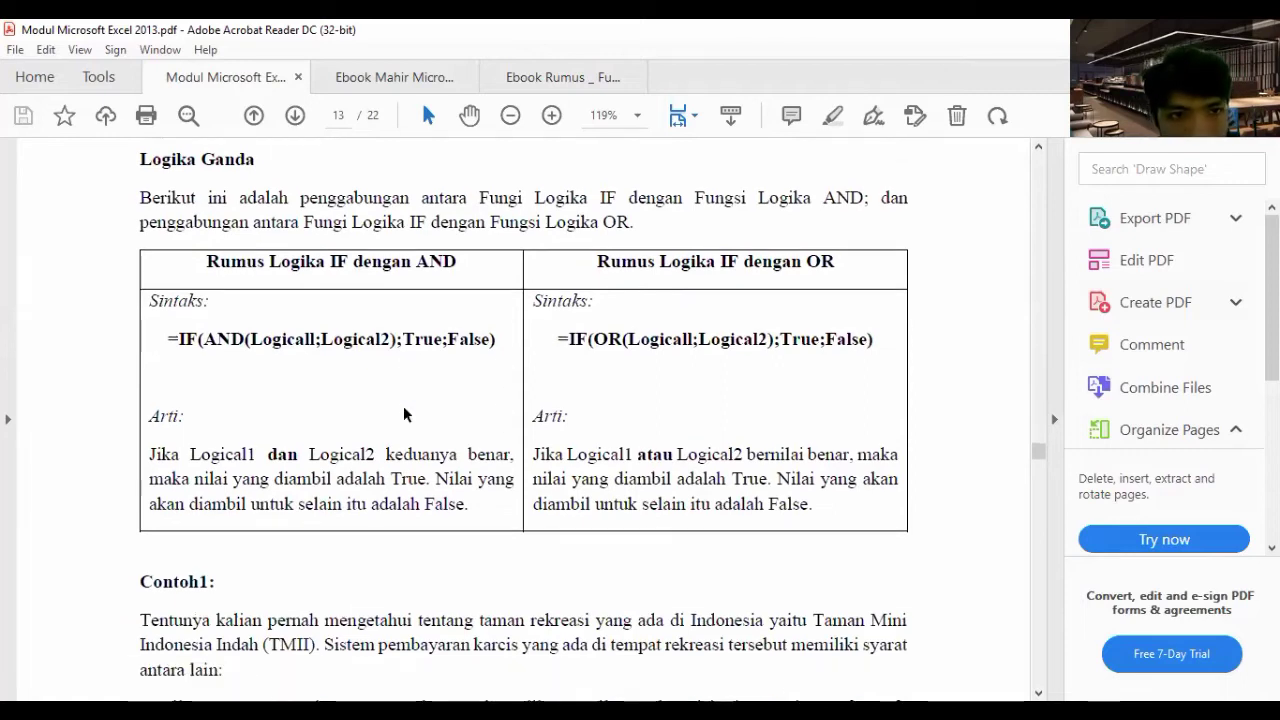
{"action": "scroll", "coordinate": [380, 383], "scroll_direction": "up", "scroll_amount": 1}
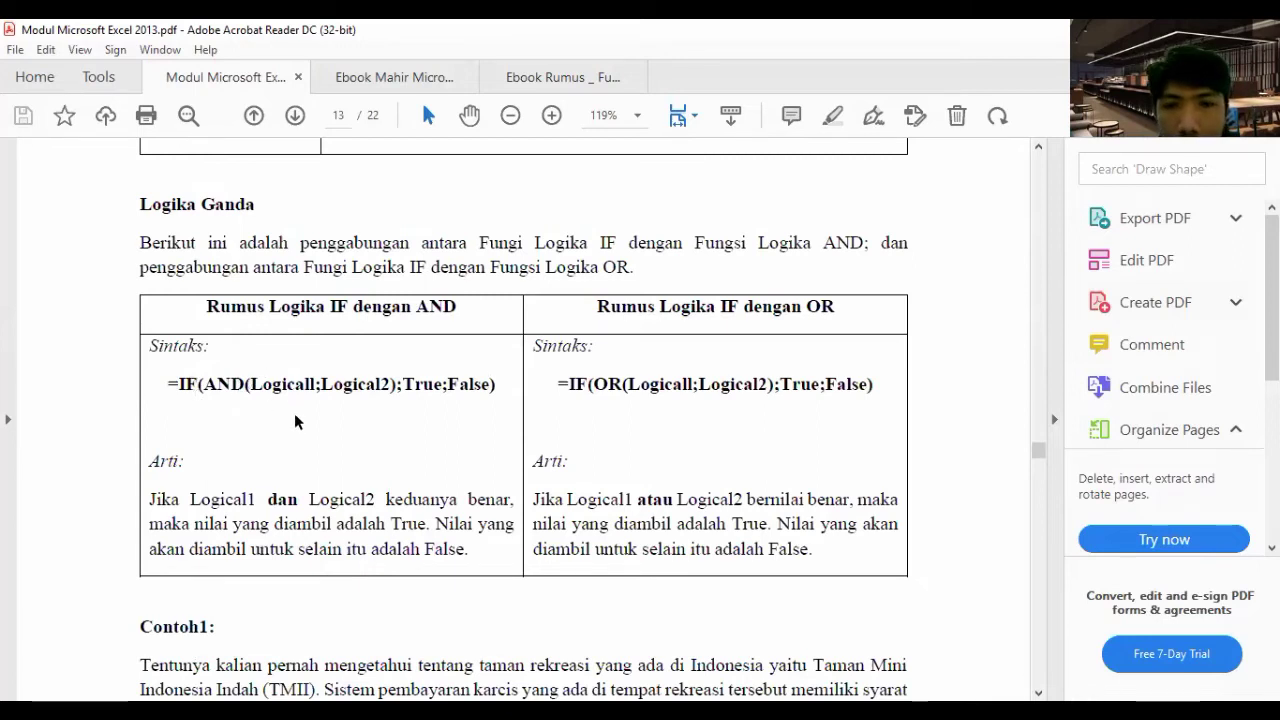
{"action": "scroll", "coordinate": [296, 422], "scroll_direction": "down", "scroll_amount": 1}
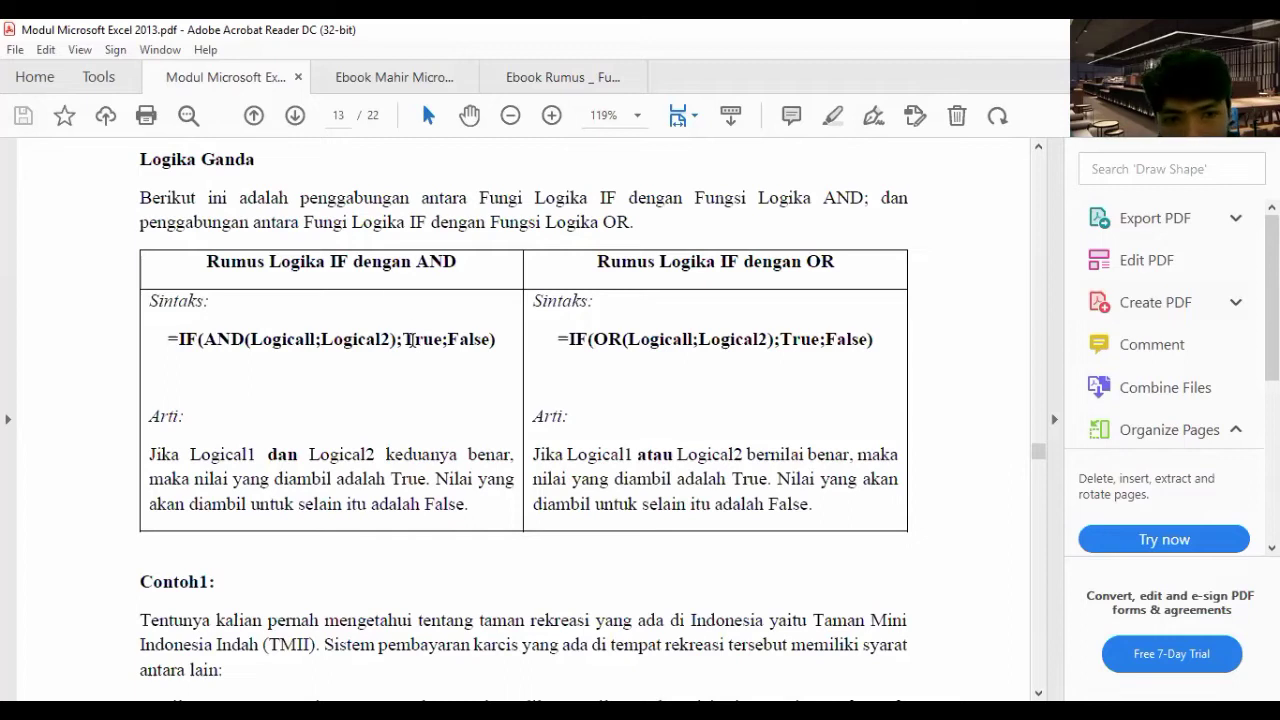
{"action": "left_click_drag", "start_coordinate": [434, 341], "coordinate": [415, 341]}
{"action": "left_click_drag", "start_coordinate": [492, 341], "coordinate": [447, 341]}
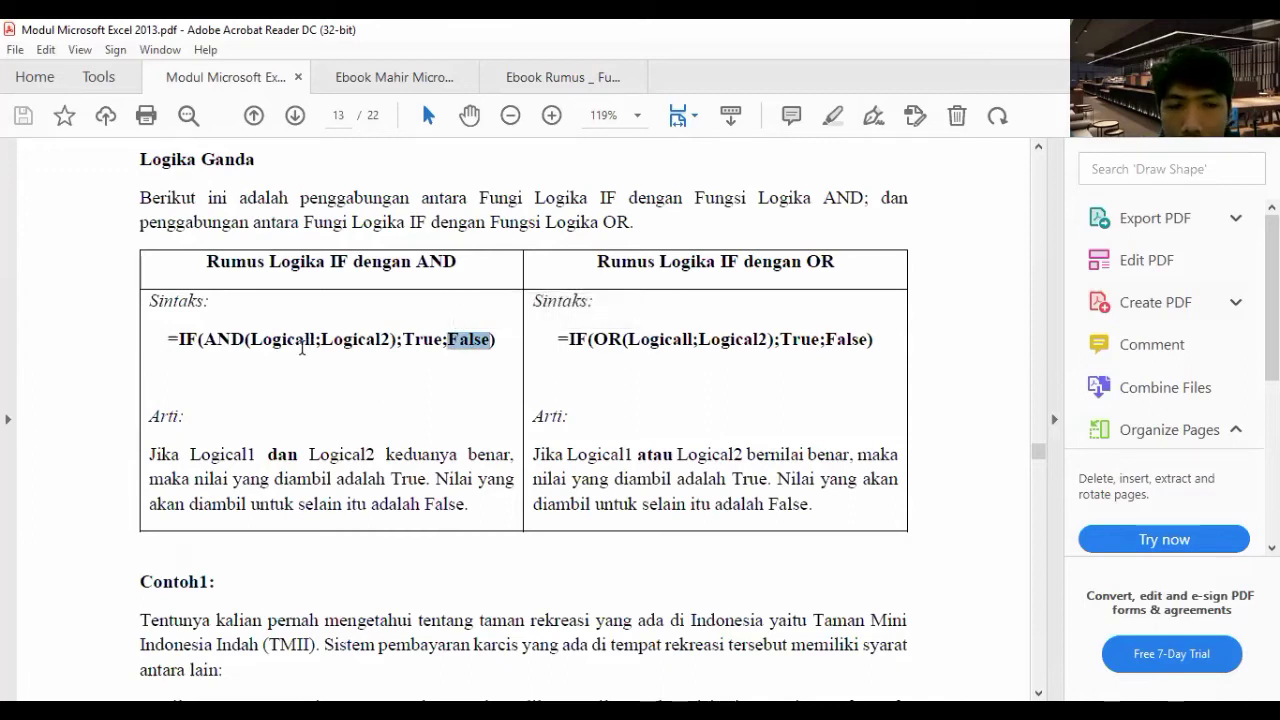
{"action": "left_click", "coordinate": [245, 345]}
{"action": "double_click", "coordinate": [209, 341]}
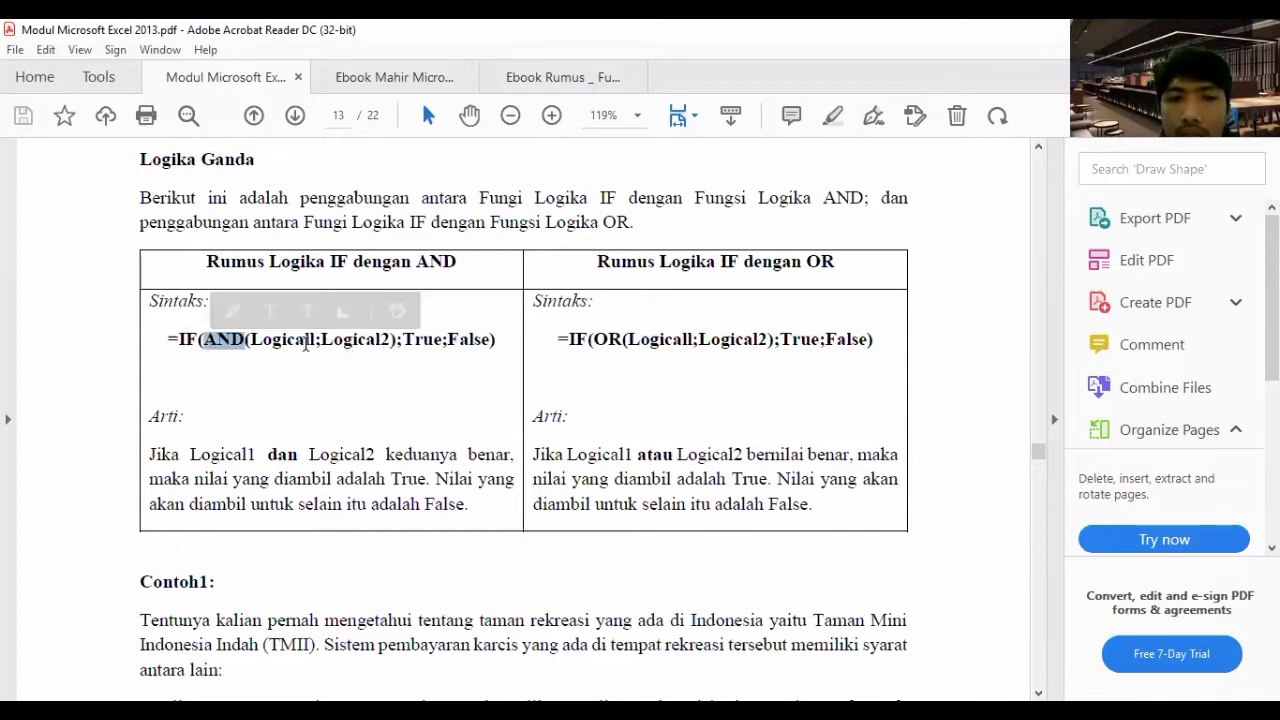
{"action": "left_click_drag", "start_coordinate": [313, 341], "coordinate": [252, 341]}
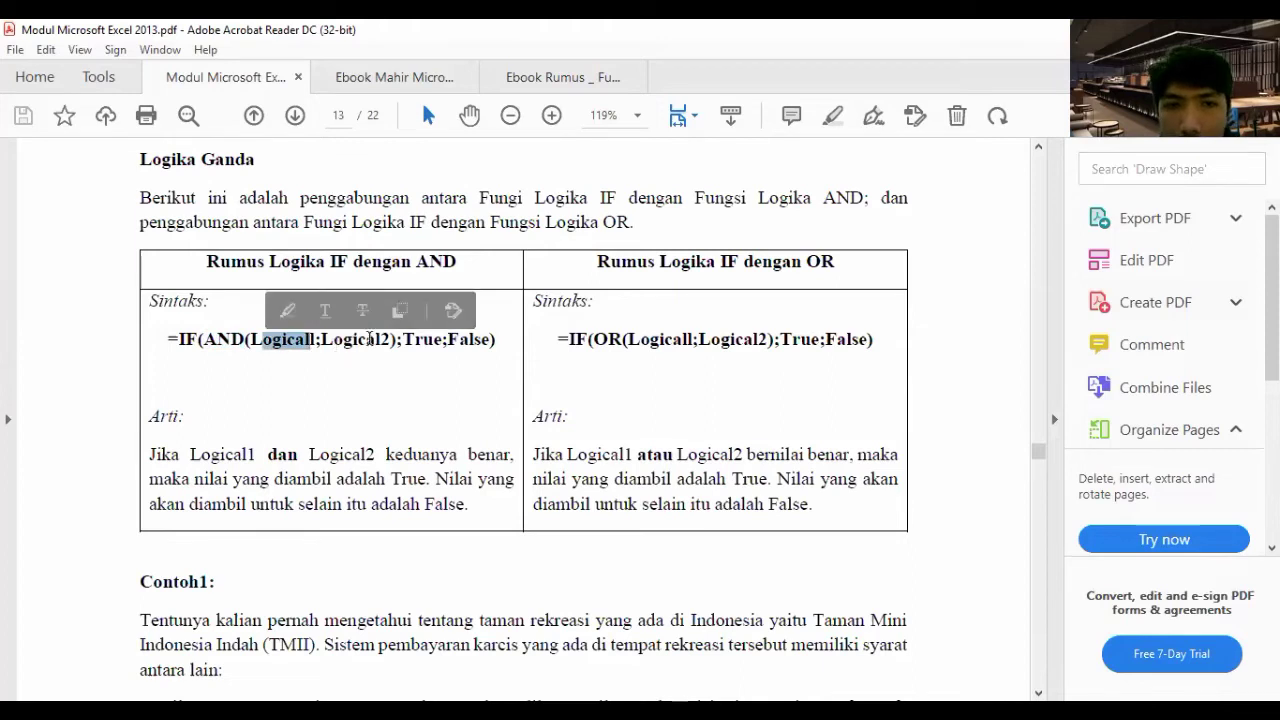
{"action": "left_click_drag", "start_coordinate": [331, 341], "coordinate": [390, 341]}
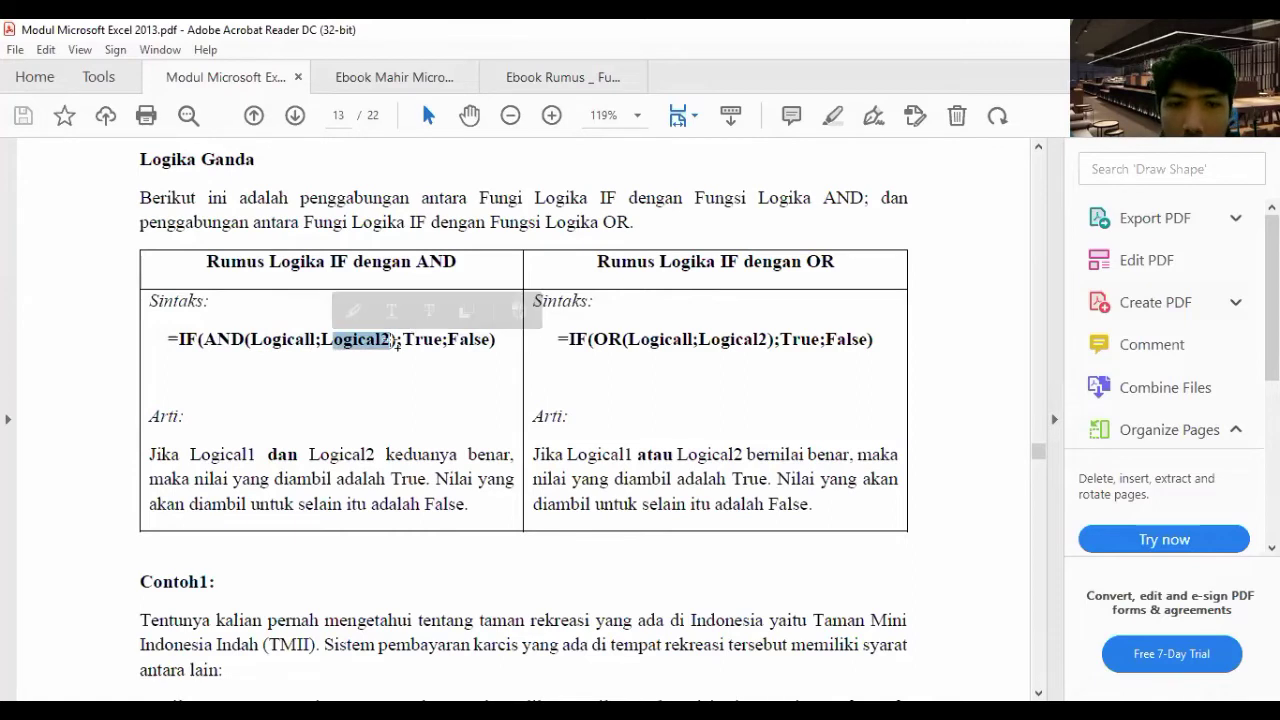
{"action": "left_click", "coordinate": [391, 340]}
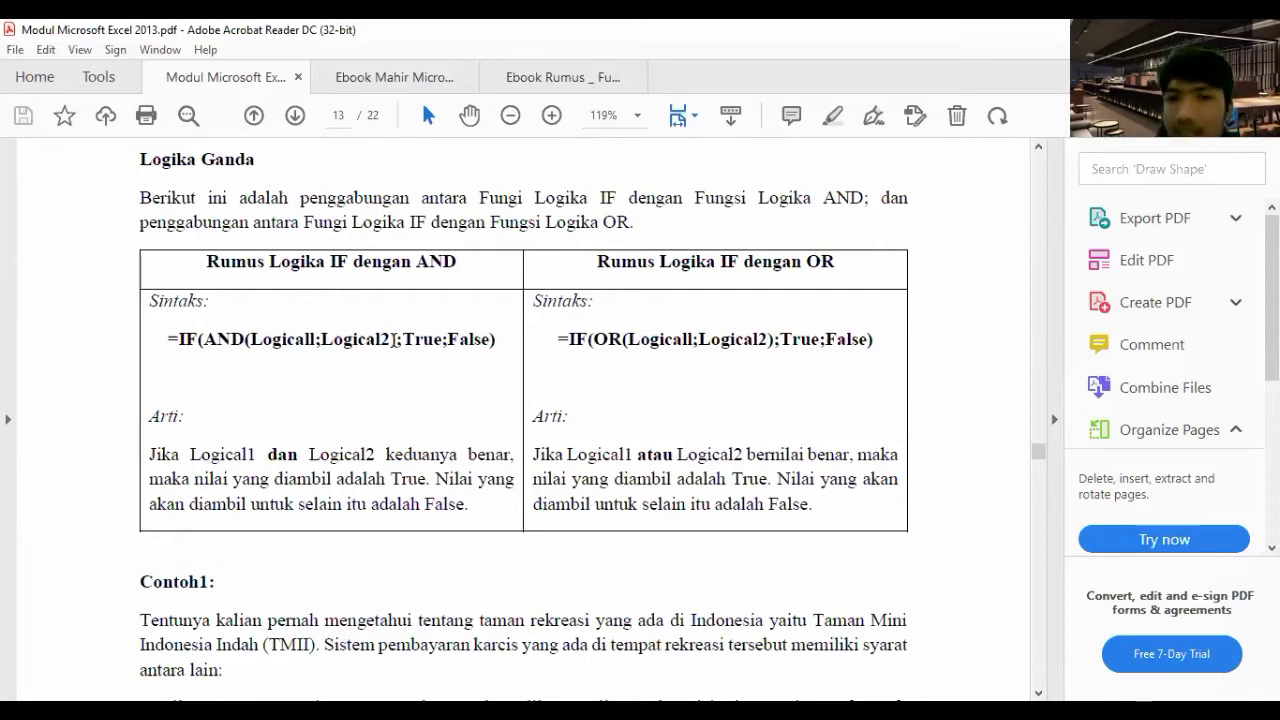
{"action": "left_click", "coordinate": [179, 339]}
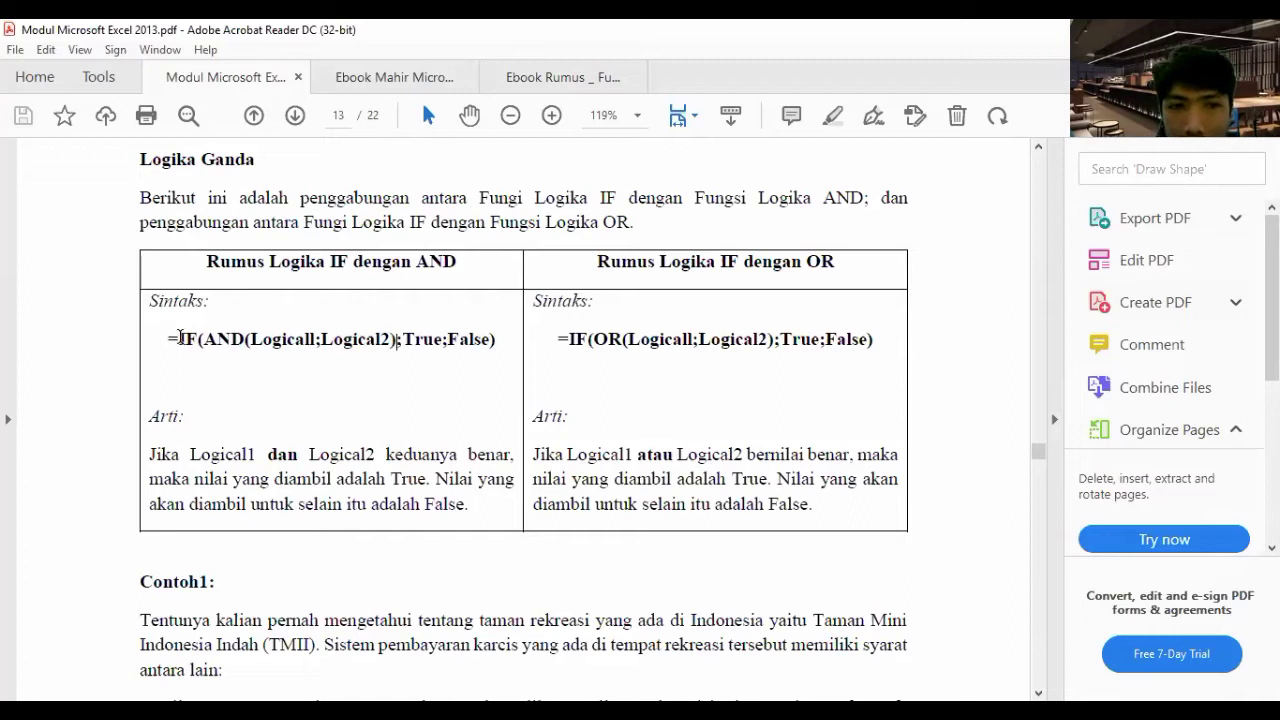
{"action": "left_click", "coordinate": [391, 338], "text": "shift"}
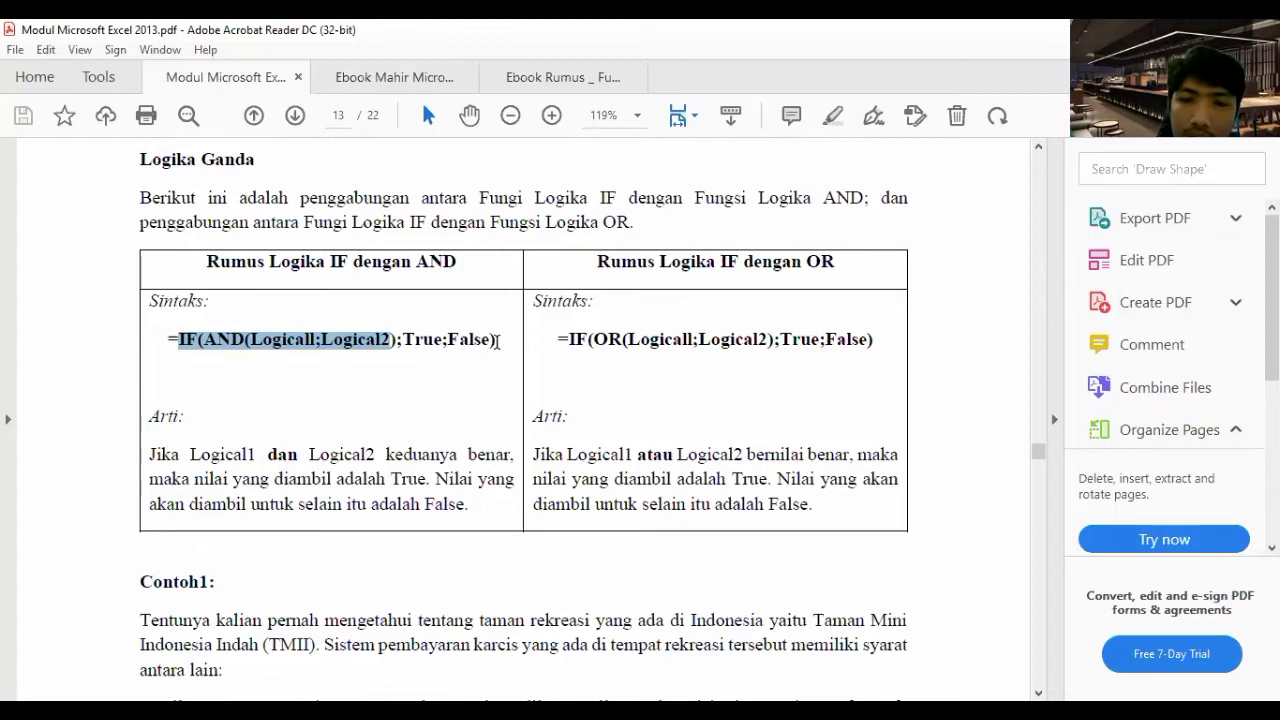
- Scroll to Contoh1's Laporan Penjualan Karcis TMII table and its Kisi-kisi IF formulas
{"action": "scroll", "coordinate": [582, 389], "scroll_direction": "down", "scroll_amount": 1}
{"action": "scroll", "coordinate": [578, 388], "scroll_direction": "down", "scroll_amount": 5}
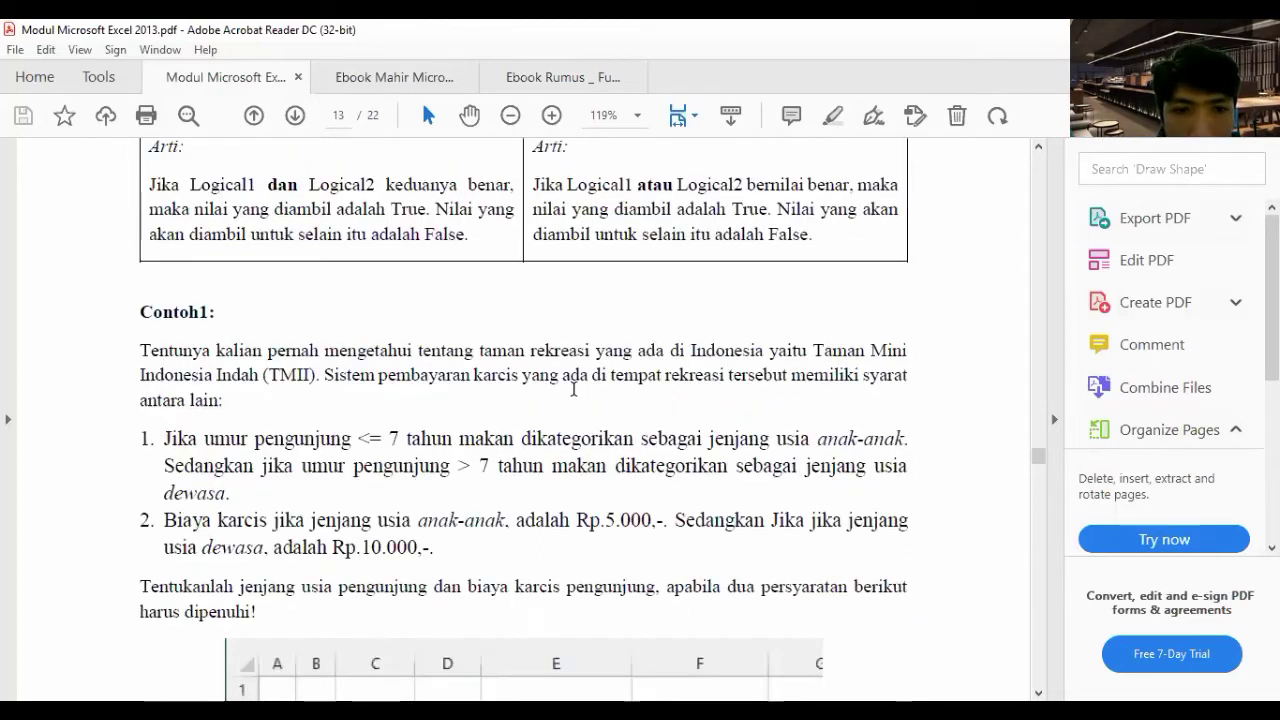
{"action": "scroll", "coordinate": [574, 389], "scroll_direction": "down", "scroll_amount": 3}
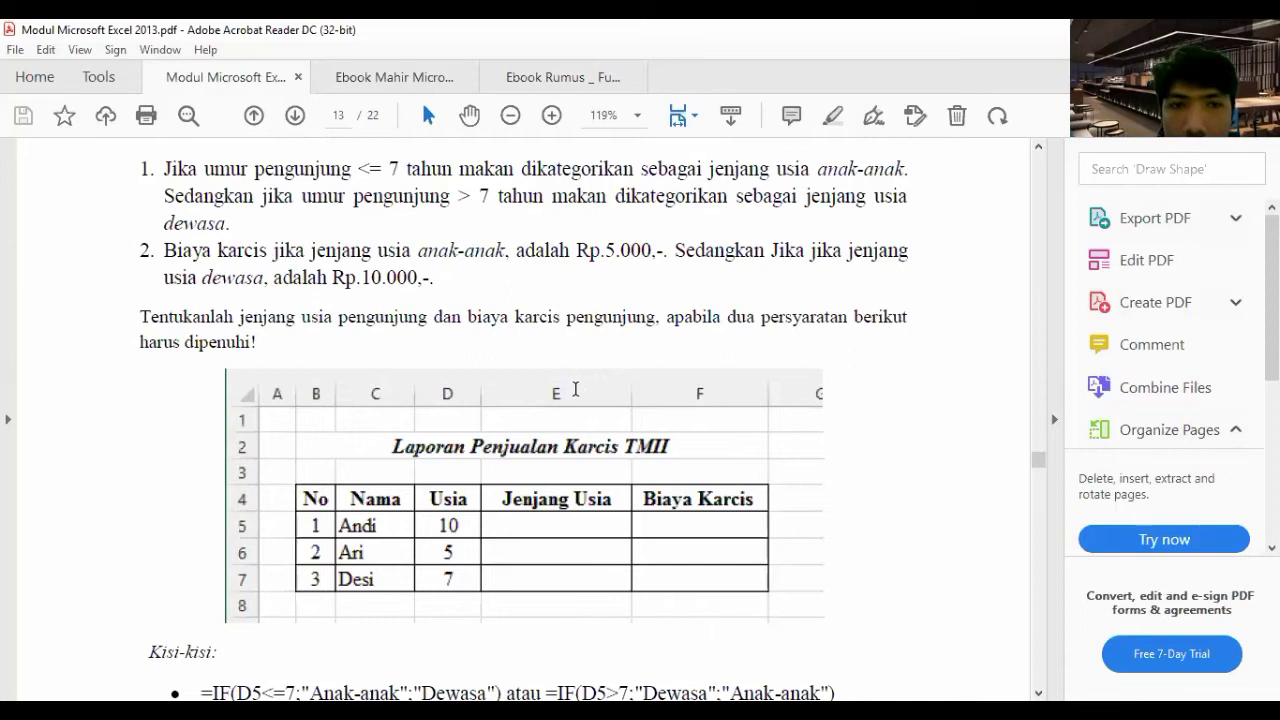
{"action": "scroll", "coordinate": [723, 194], "scroll_direction": "up", "scroll_amount": 2}
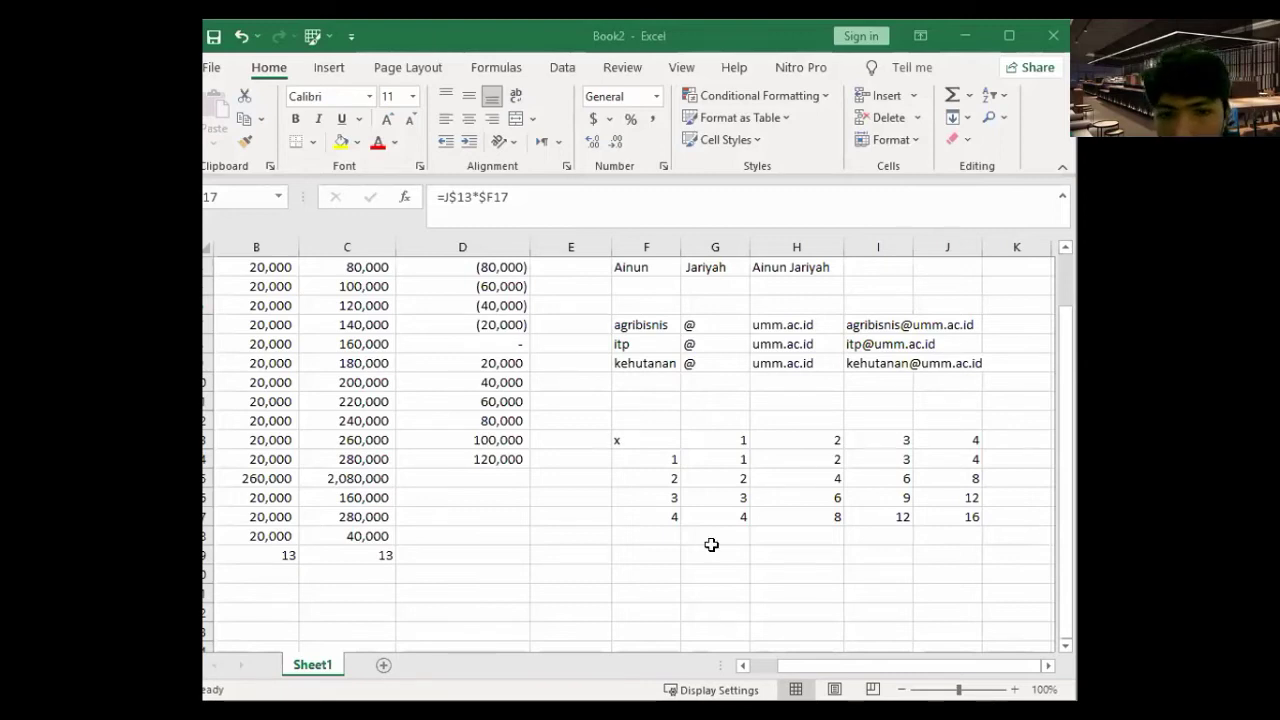
- Enter the names Andi, Ari and Des down a column below the multiplication grid
{"action": "left_click", "coordinate": [872, 537]}
{"action": "left_click", "coordinate": [774, 554]}
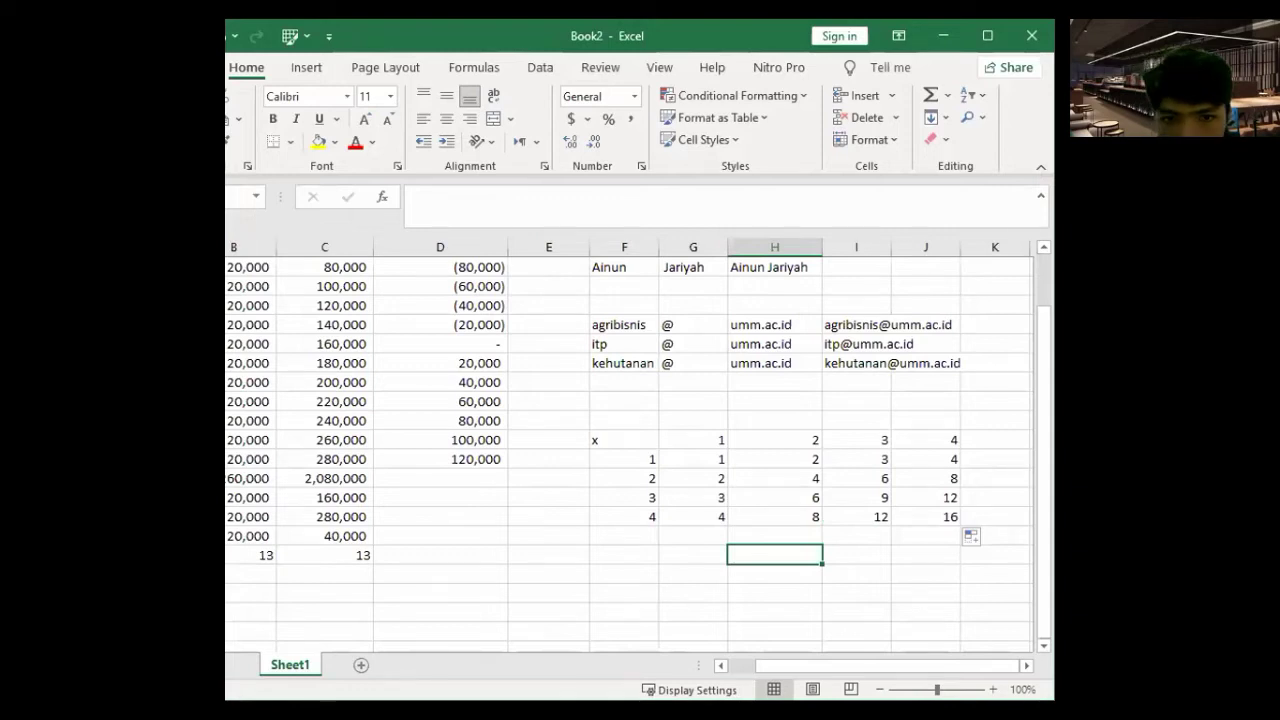
{"action": "scroll", "coordinate": [629, 470], "scroll_direction": "down", "scroll_amount": 2}
{"action": "left_click", "coordinate": [629, 468]}
{"action": "type", "text": "Andi"}
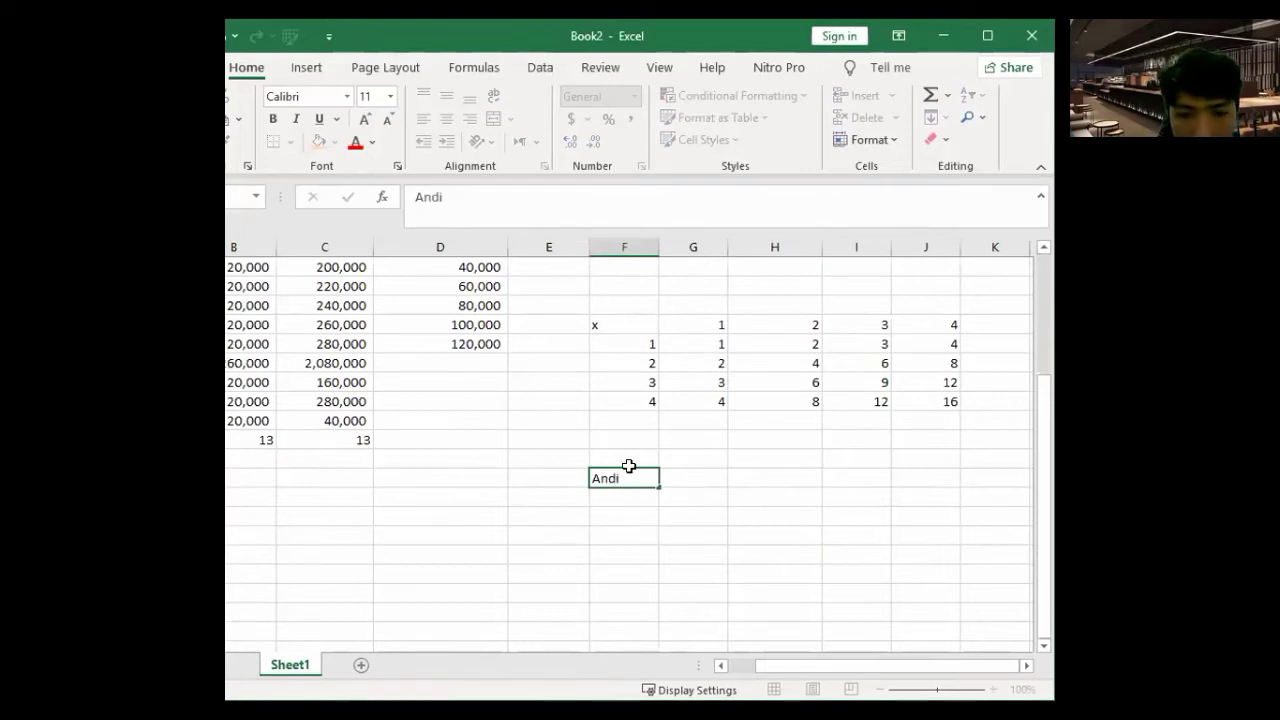
{"action": "key", "text": "Return"}
{"action": "type", "text": "A"}
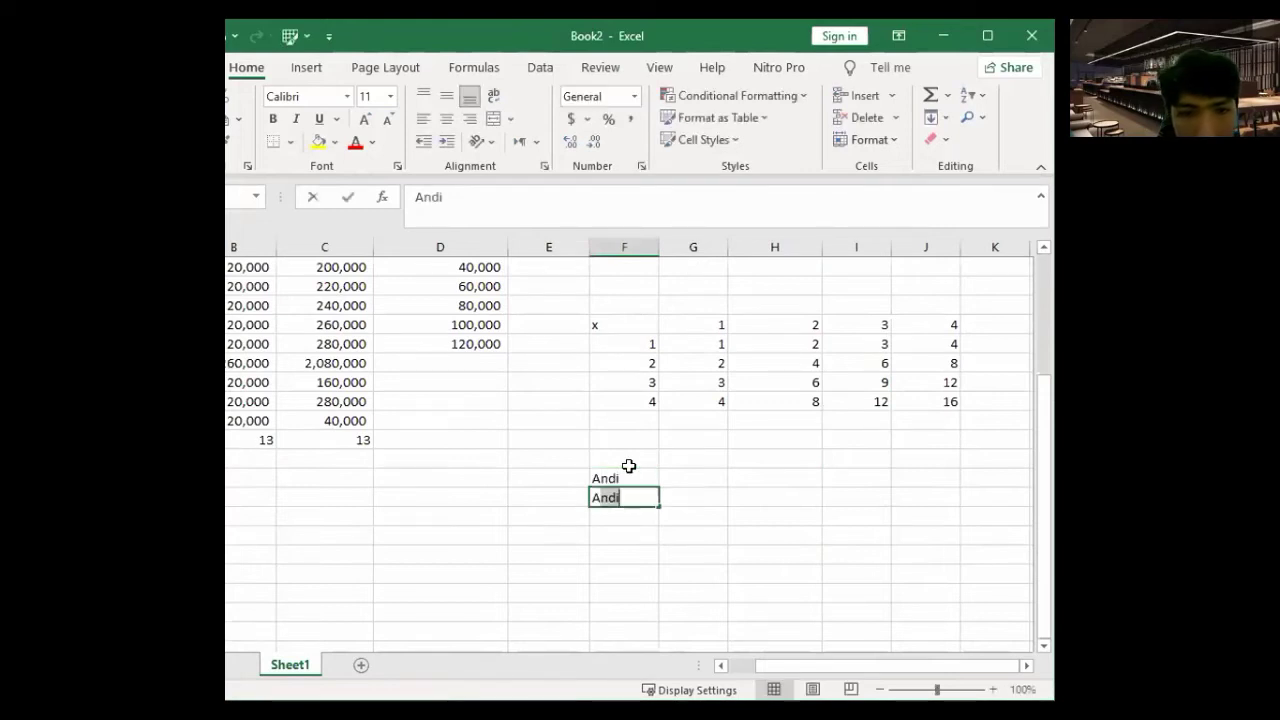
{"action": "type", "text": "ri"}
{"action": "key", "text": "Return"}
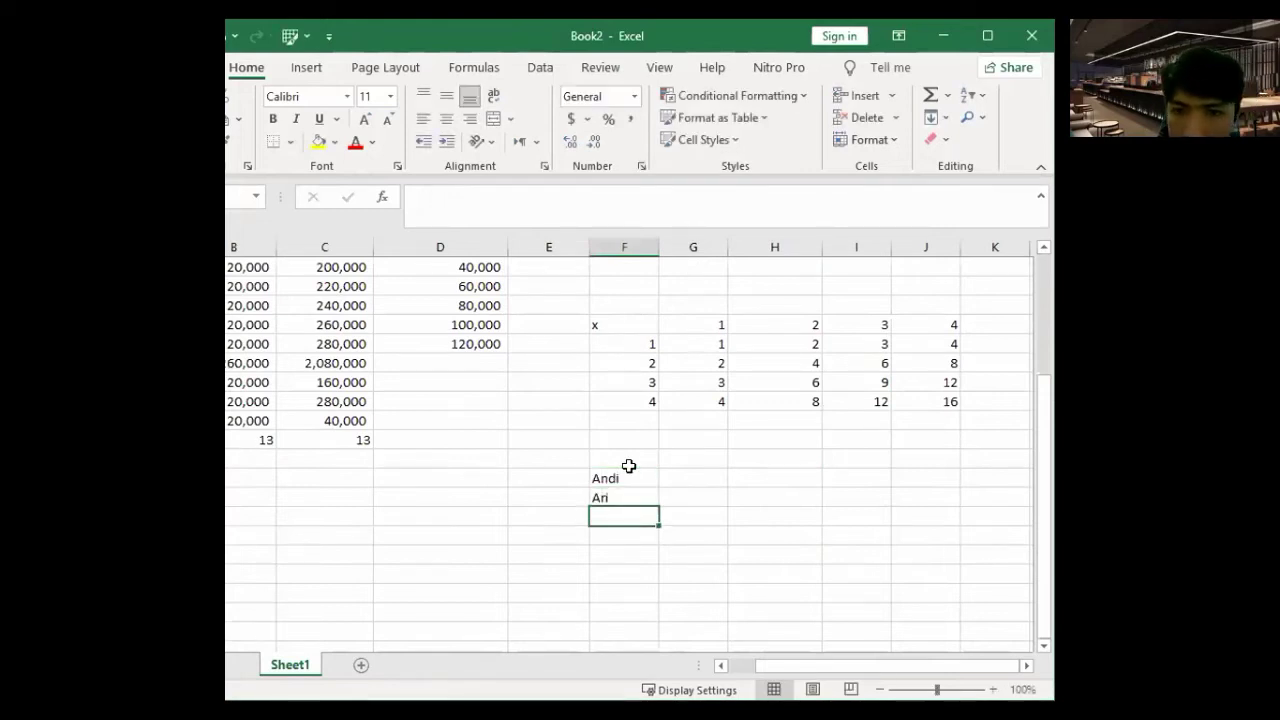
{"action": "type", "text": "Des"}
{"action": "key", "text": "Right"}
{"action": "key", "text": "Up"}
{"action": "key", "text": "Up"}
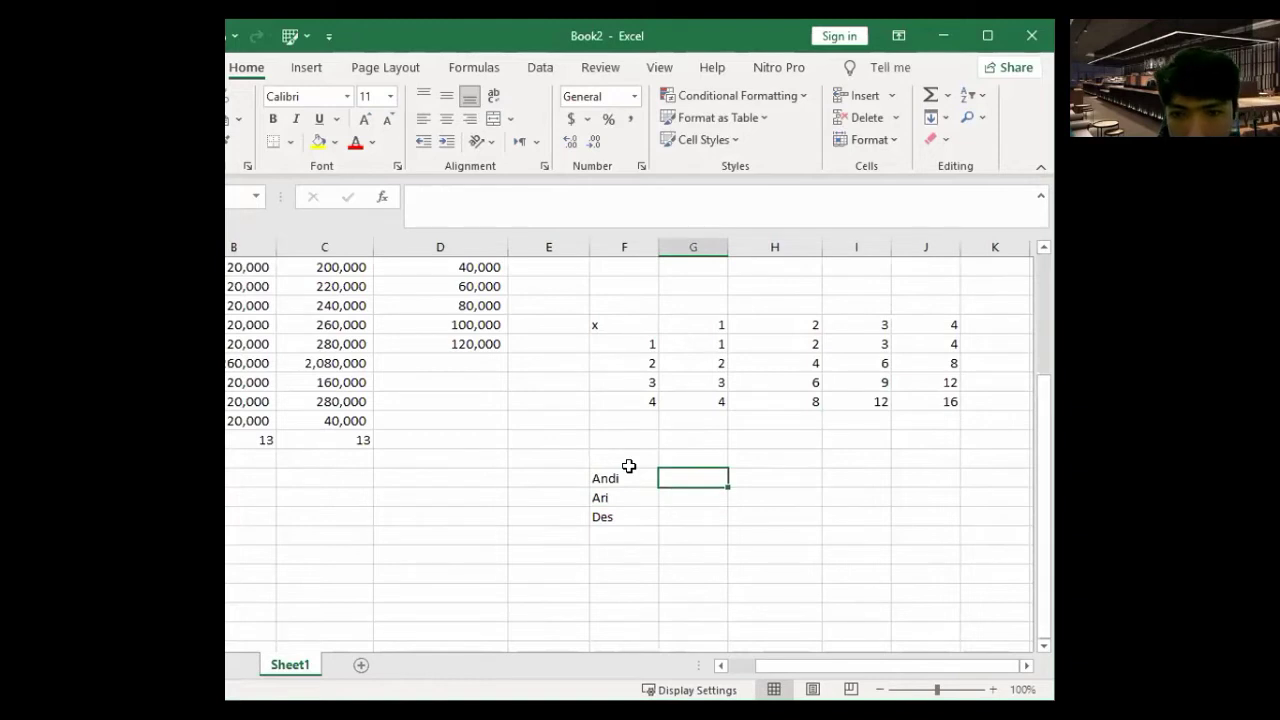
- Type the headers Nama, Usia and Jenjang Usia above the names
{"action": "left_click", "coordinate": [628, 464]}
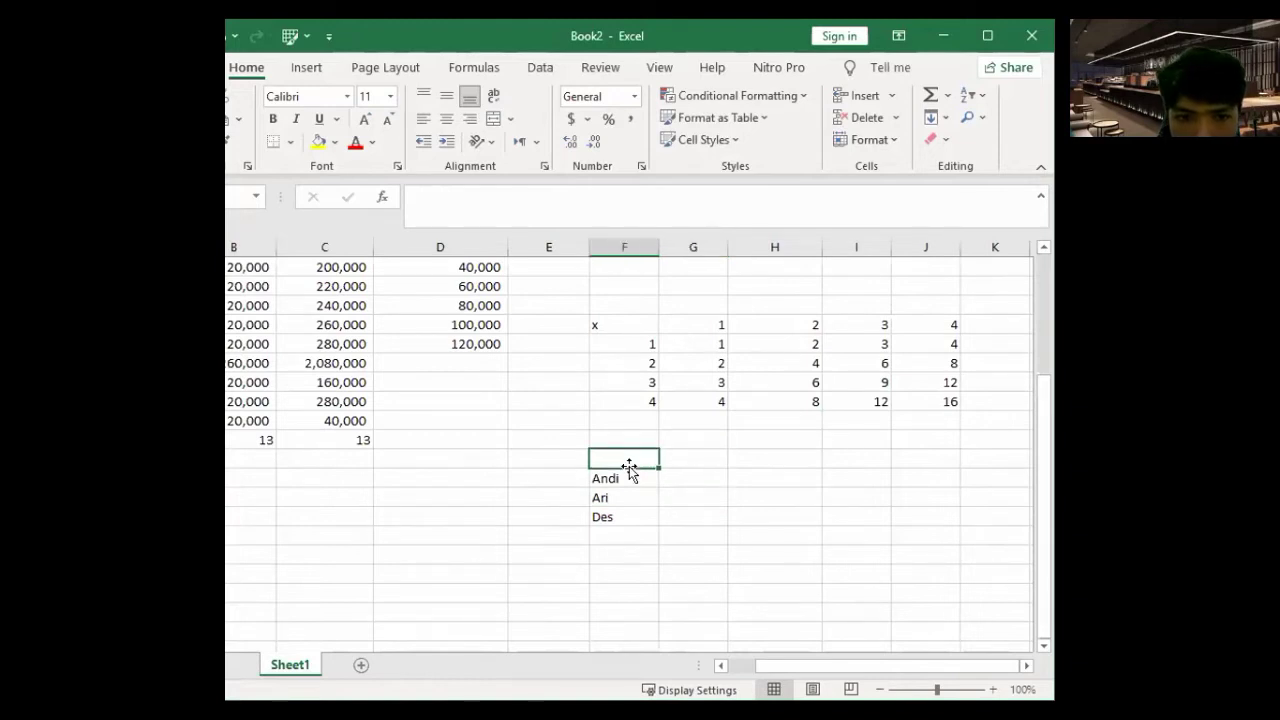
{"action": "type", "text": "nAMA"}
{"action": "key", "text": "Tab"}
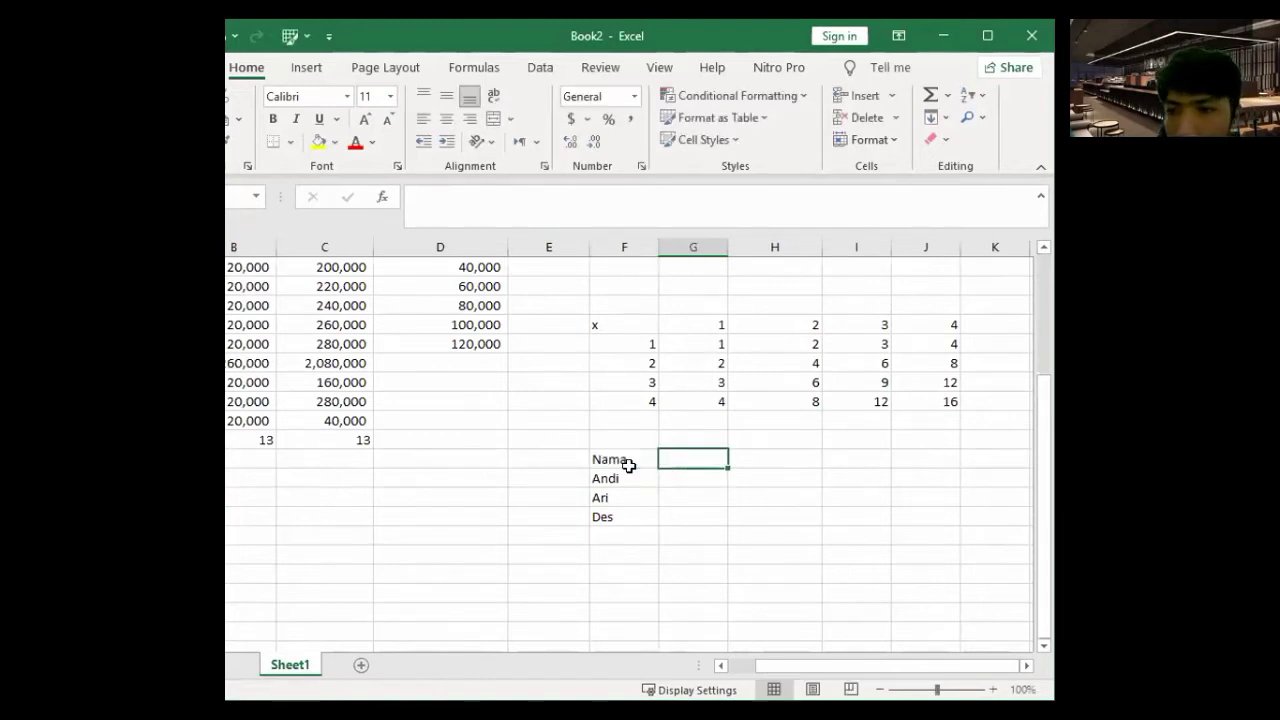
{"action": "type", "text": "Usia"}
{"action": "key", "text": "Tab"}
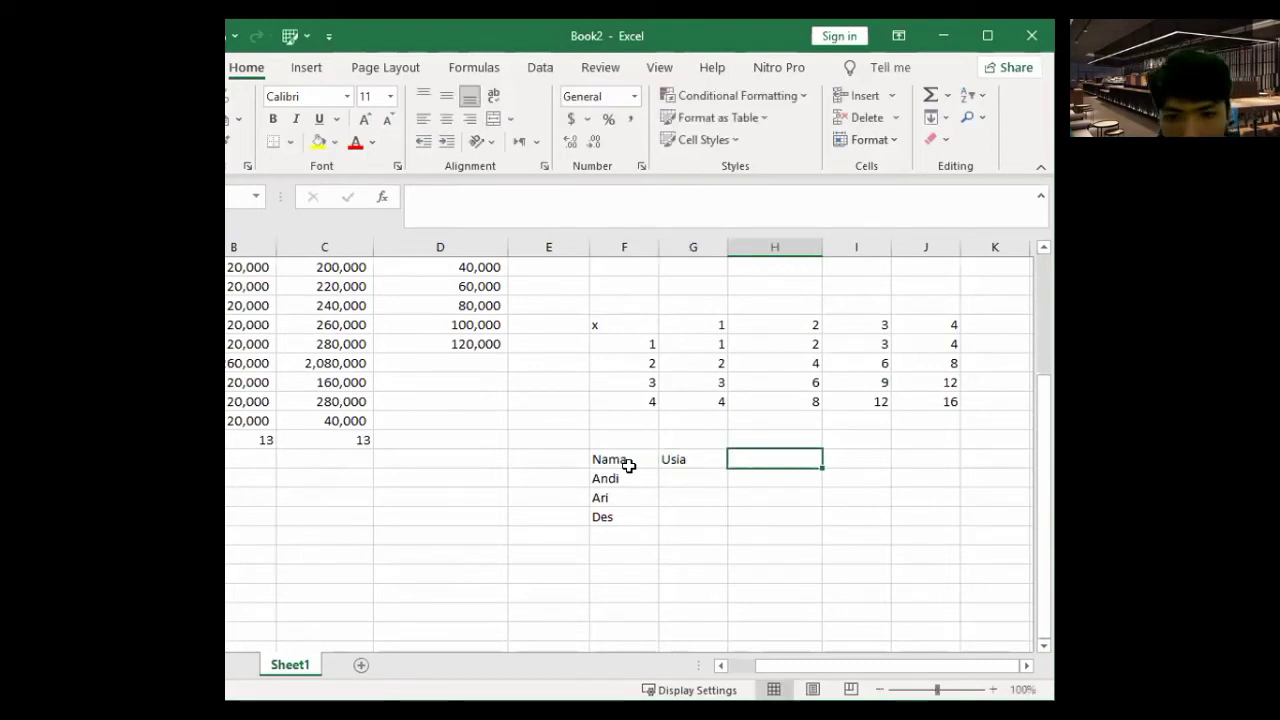
{"action": "type", "text": "Jena"}
{"action": "key", "text": "Left"}
{"action": "type", "text": "j"}
{"action": "key", "text": "Right"}
{"action": "type", "text": "ng Usia"}
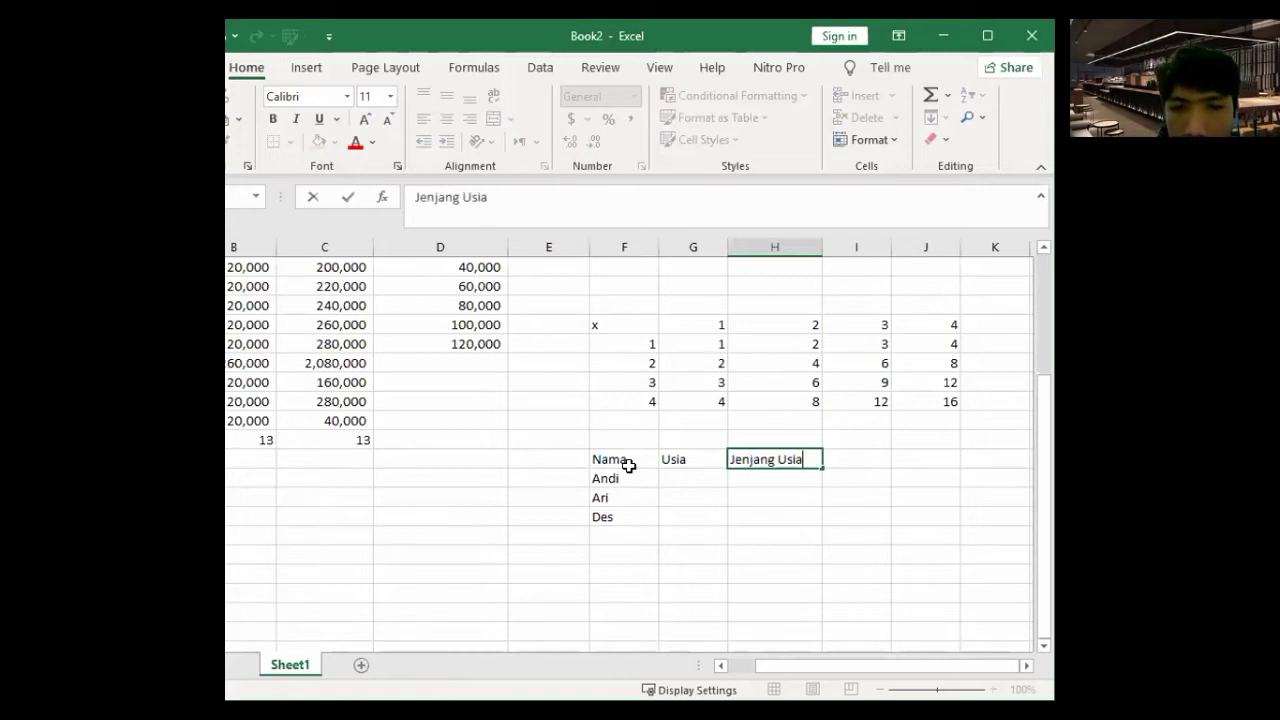
{"action": "key", "text": "Tab"}
- Add the Biaya Tiket header to the right of Jenjang Usia
{"action": "key", "text": "Left"}
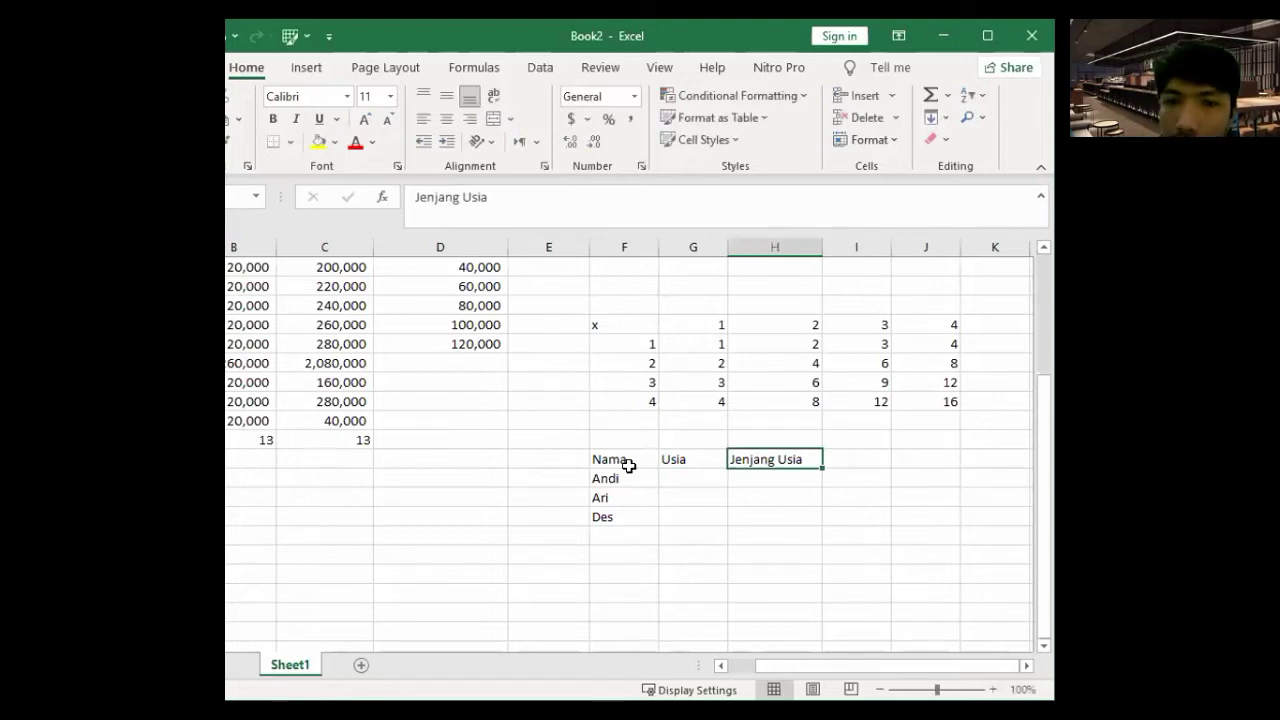
{"action": "key", "text": "Right"}
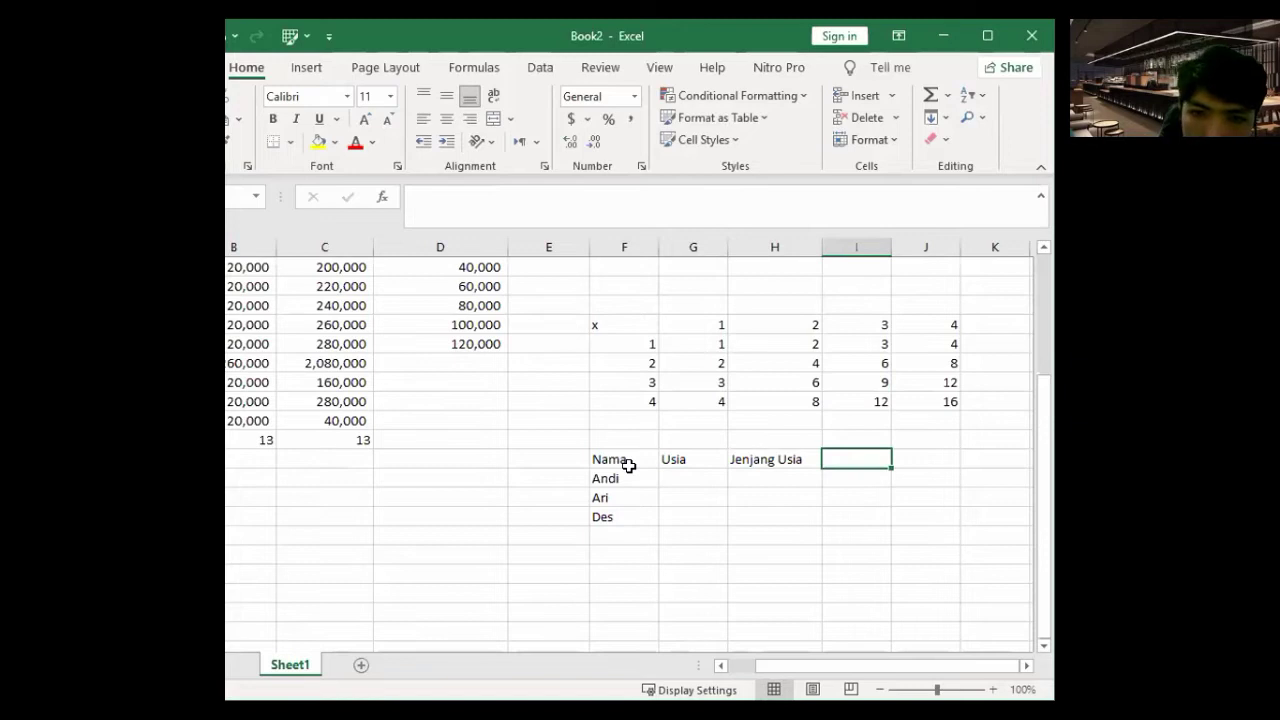
{"action": "type", "text": "Biya"}
{"action": "key", "text": "BackSpace"}
{"action": "key", "text": "BackSpace"}
{"action": "type", "text": "aya"}
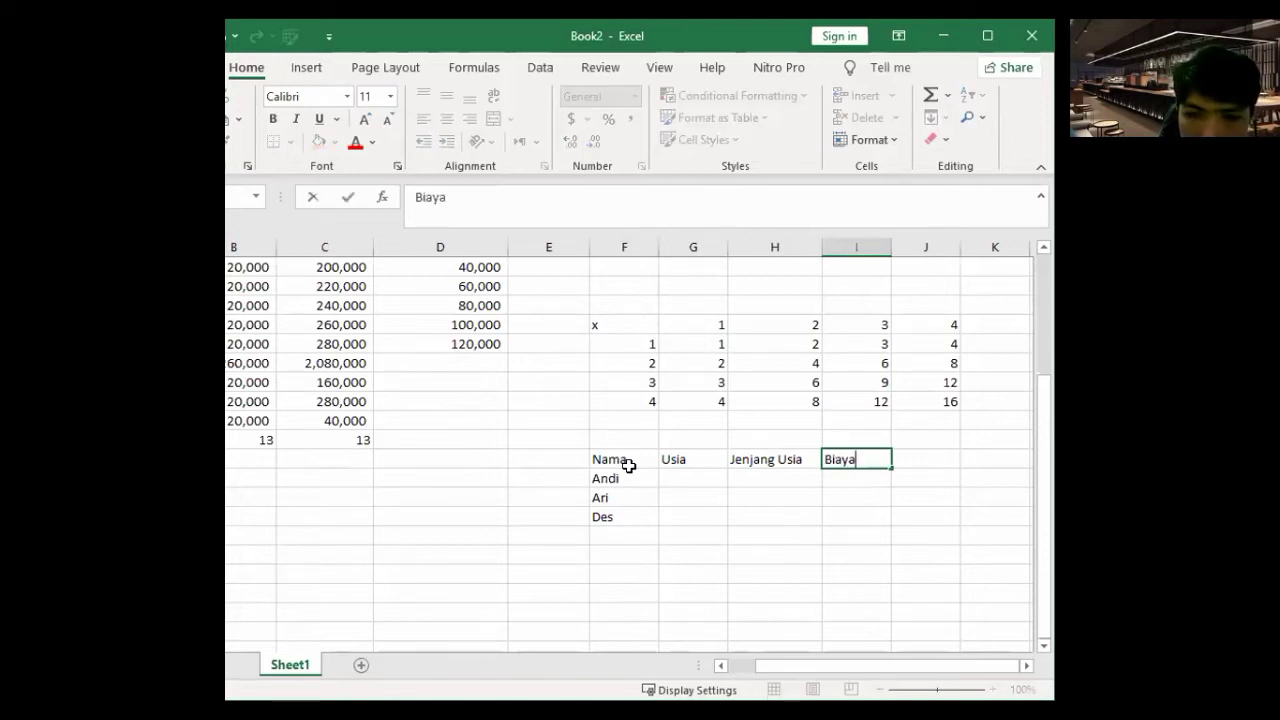
{"action": "type", "text": " Tike"}
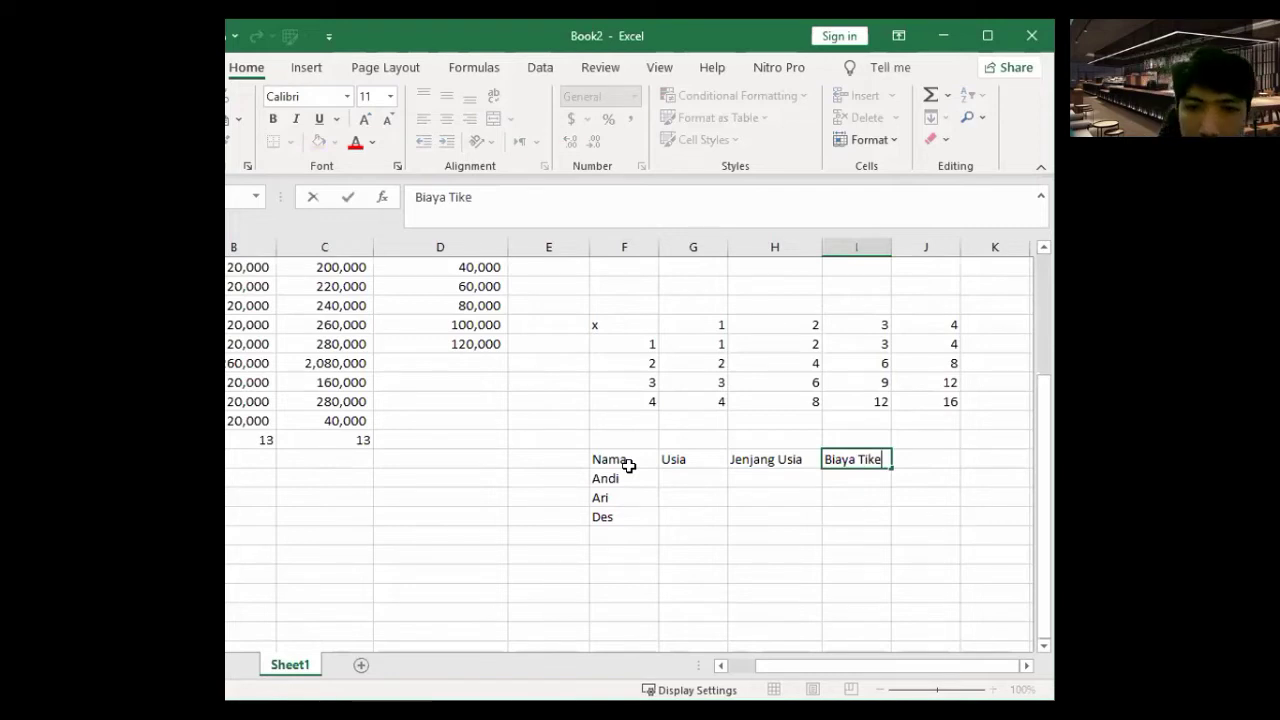
{"action": "type", "text": "t"}
{"action": "key", "text": "Return"}
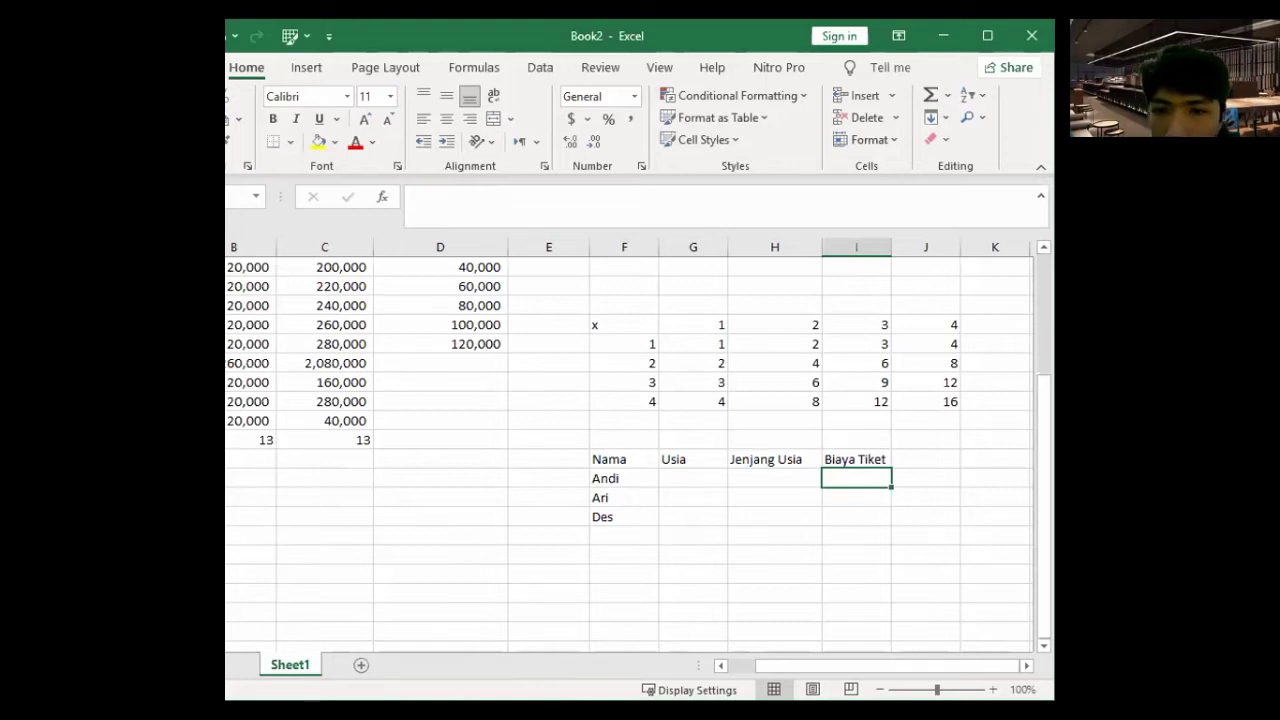
- Enter the ages 10, 5 and 7 under Usia for Andi, Ari and Des
{"action": "left_click", "coordinate": [705, 479]}
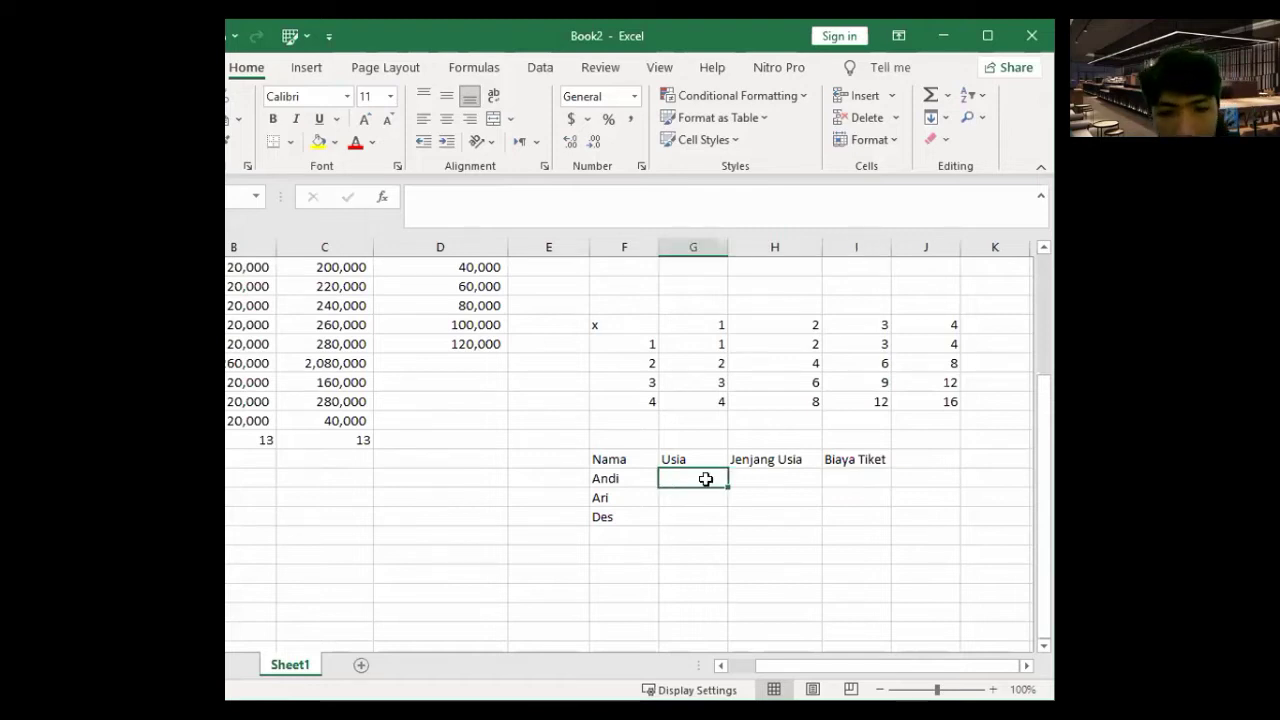
{"action": "type", "text": "10"}
{"action": "key", "text": "Return"}
{"action": "type", "text": "5"}
{"action": "key", "text": "Return"}
{"action": "type", "text": "7"}
{"action": "key", "text": "Return"}
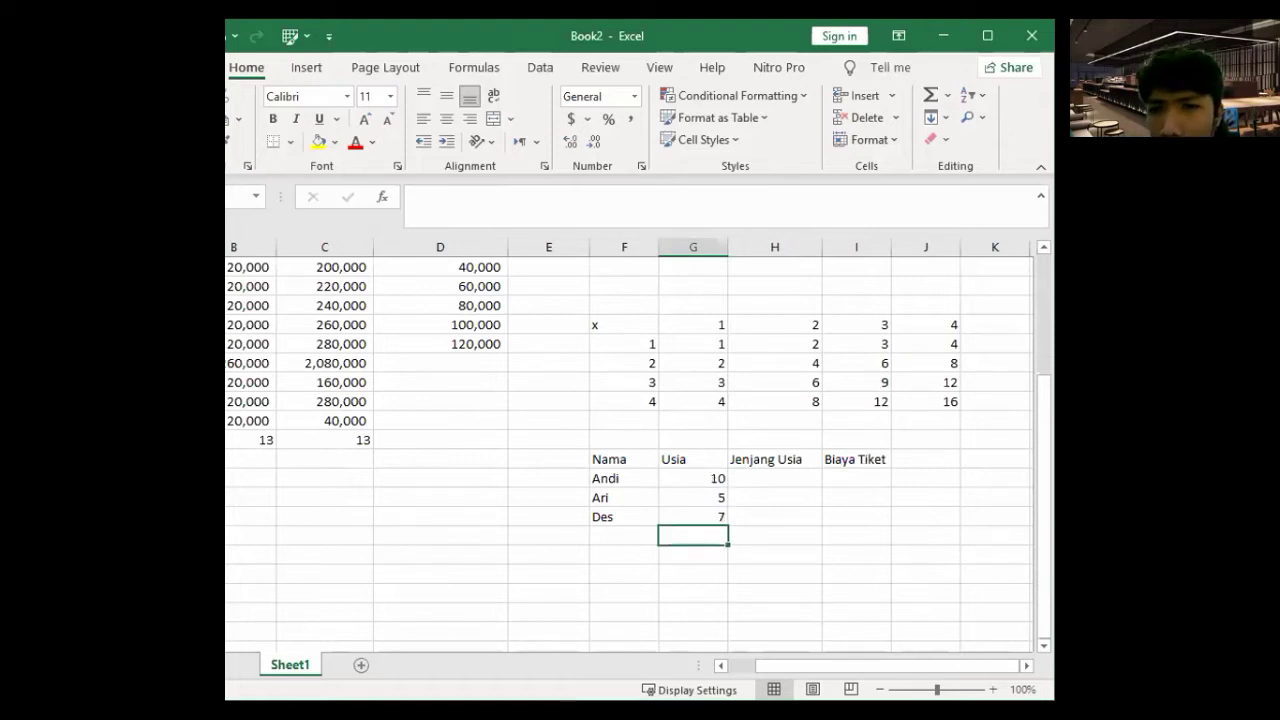
- Review the entered ages 10, 5 and 7 alongside the names
{"action": "key", "text": "alt+Tab"}
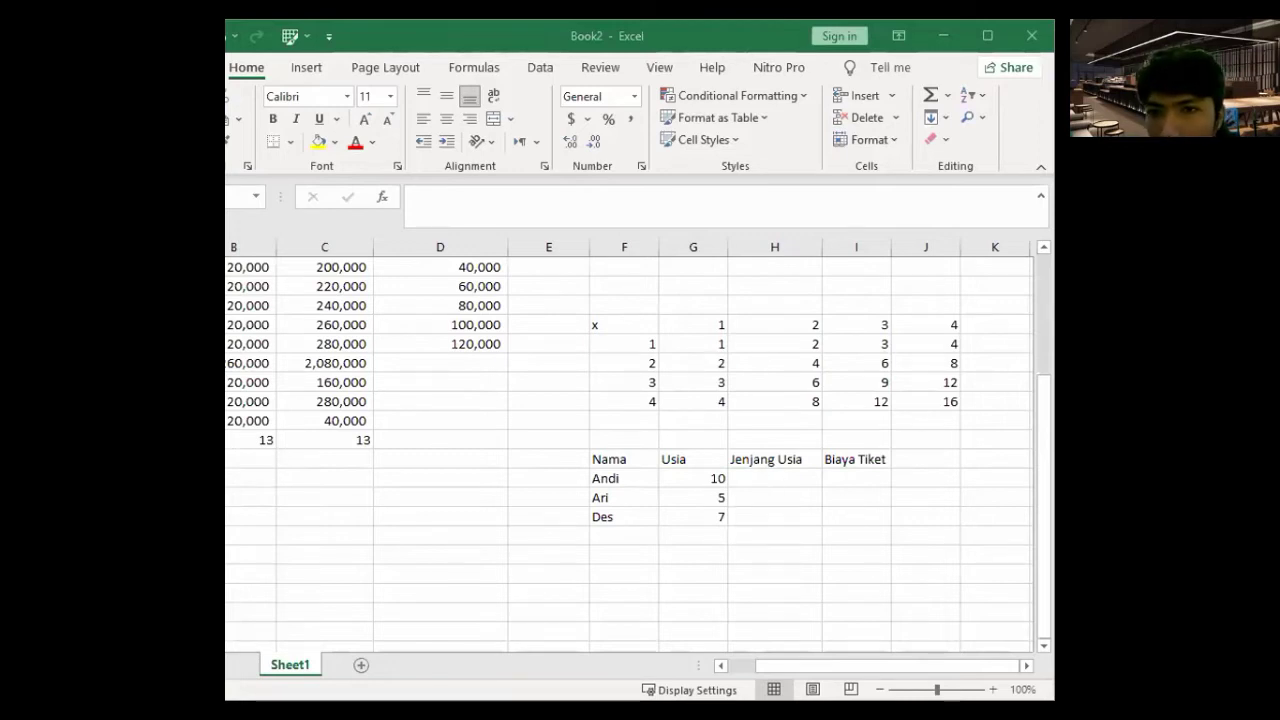
{"action": "key", "text": "alt+Tab"}
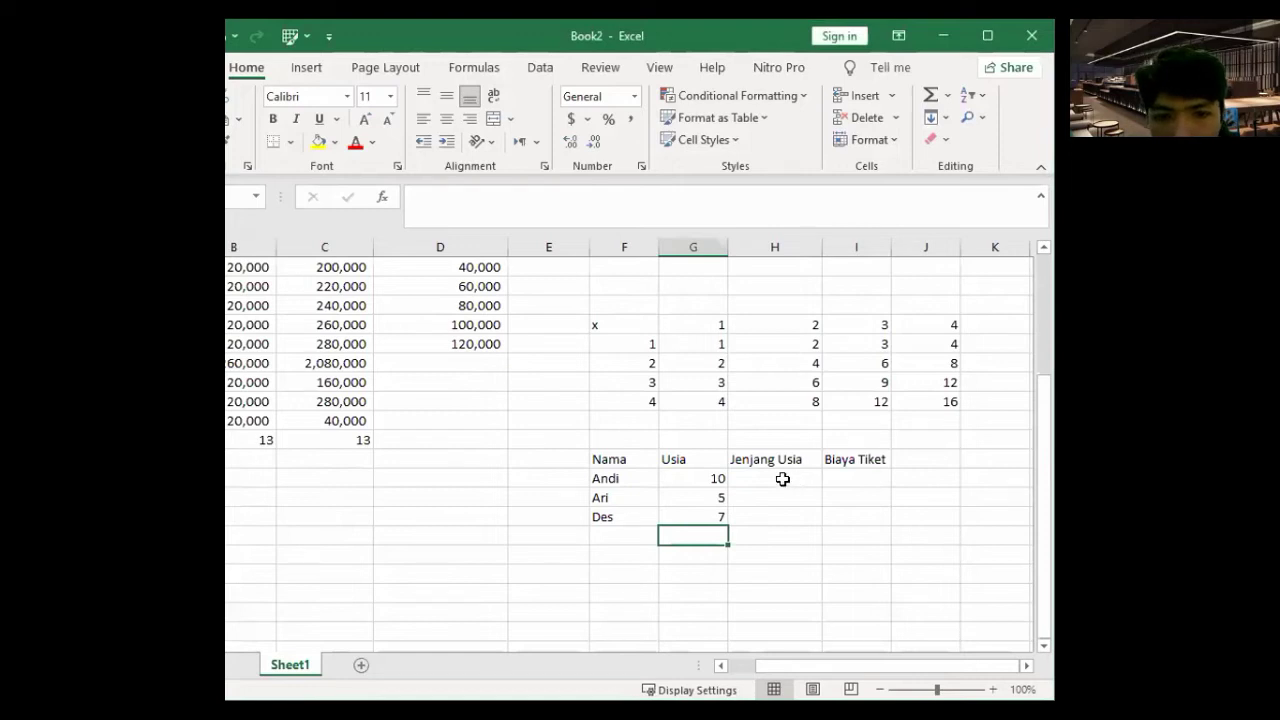
{"action": "key", "text": "Up"}
{"action": "key", "text": "Up"}
{"action": "key", "text": "Up"}
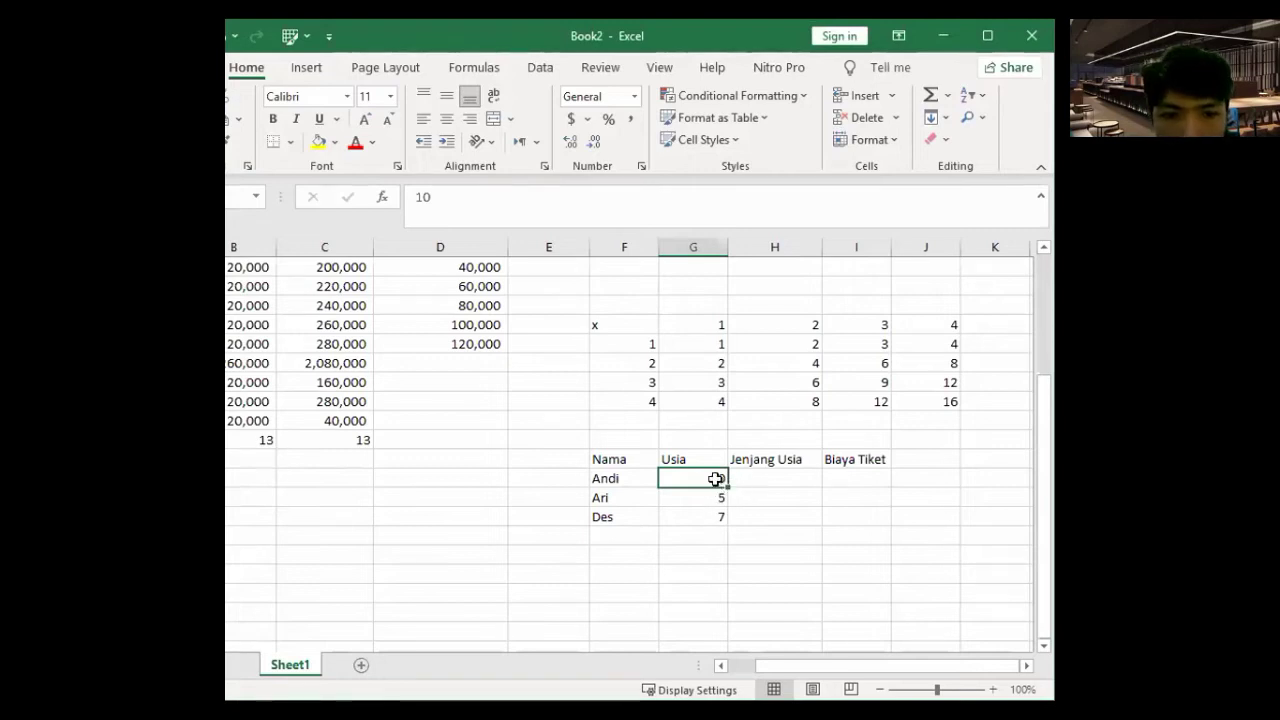
{"action": "key", "text": "Down"}
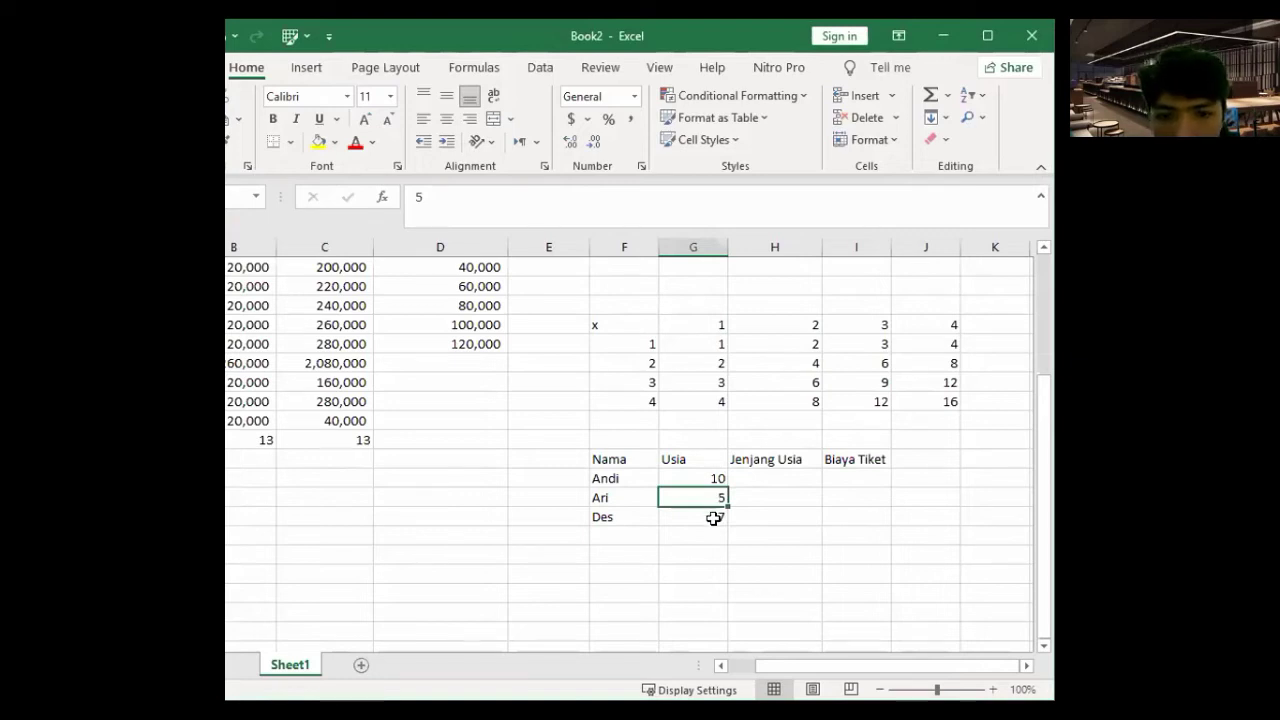
{"action": "key", "text": "Down"}
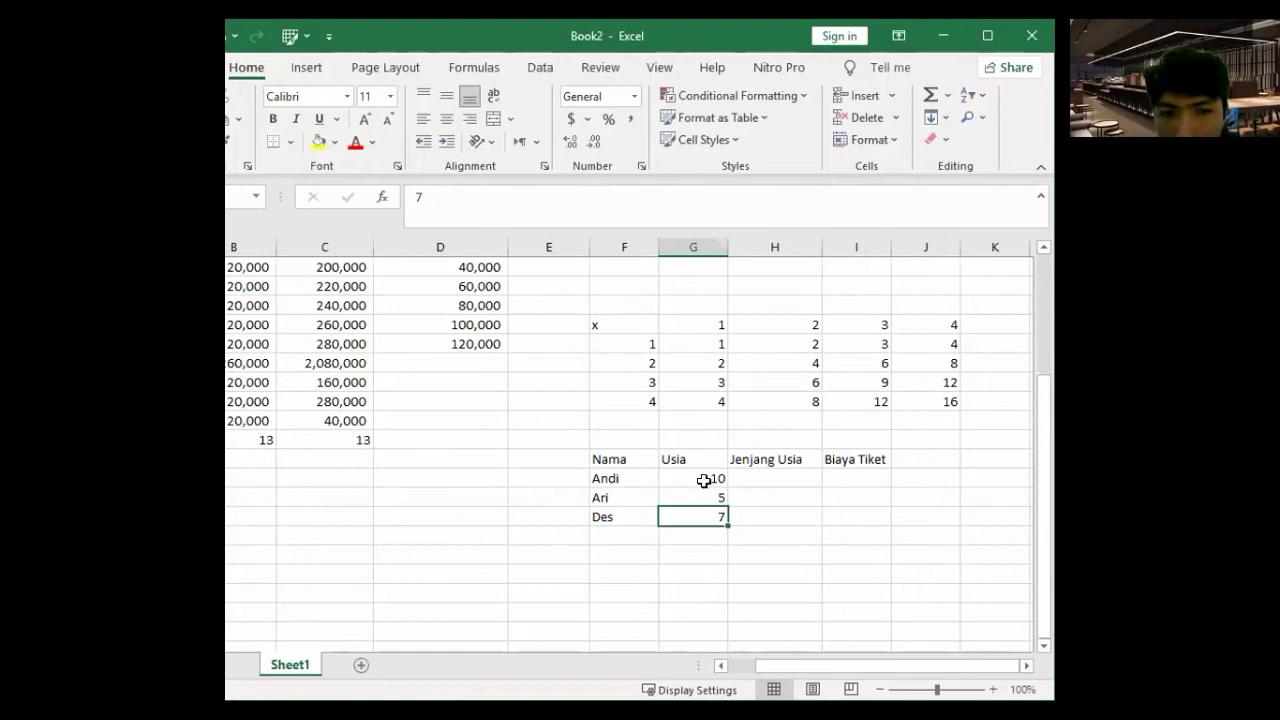
{"action": "left_click_drag", "start_coordinate": [623, 480], "coordinate": [709, 513]}
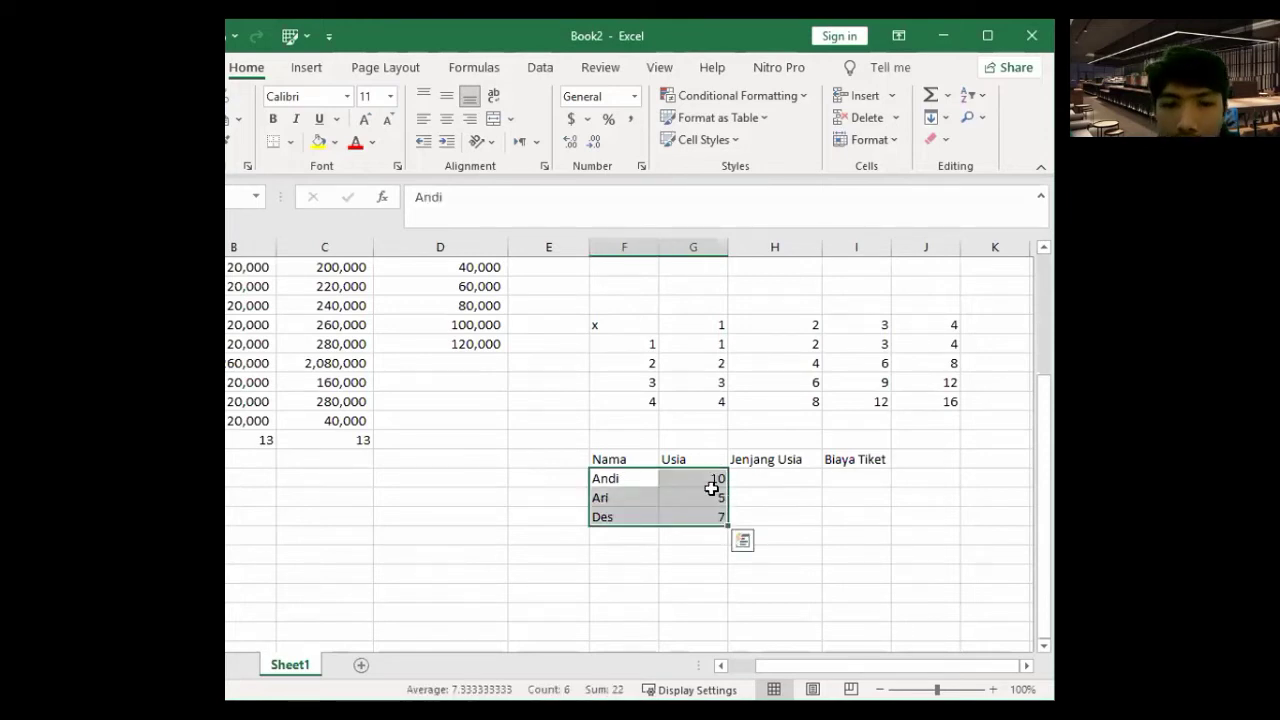
{"action": "left_click", "coordinate": [708, 476]}
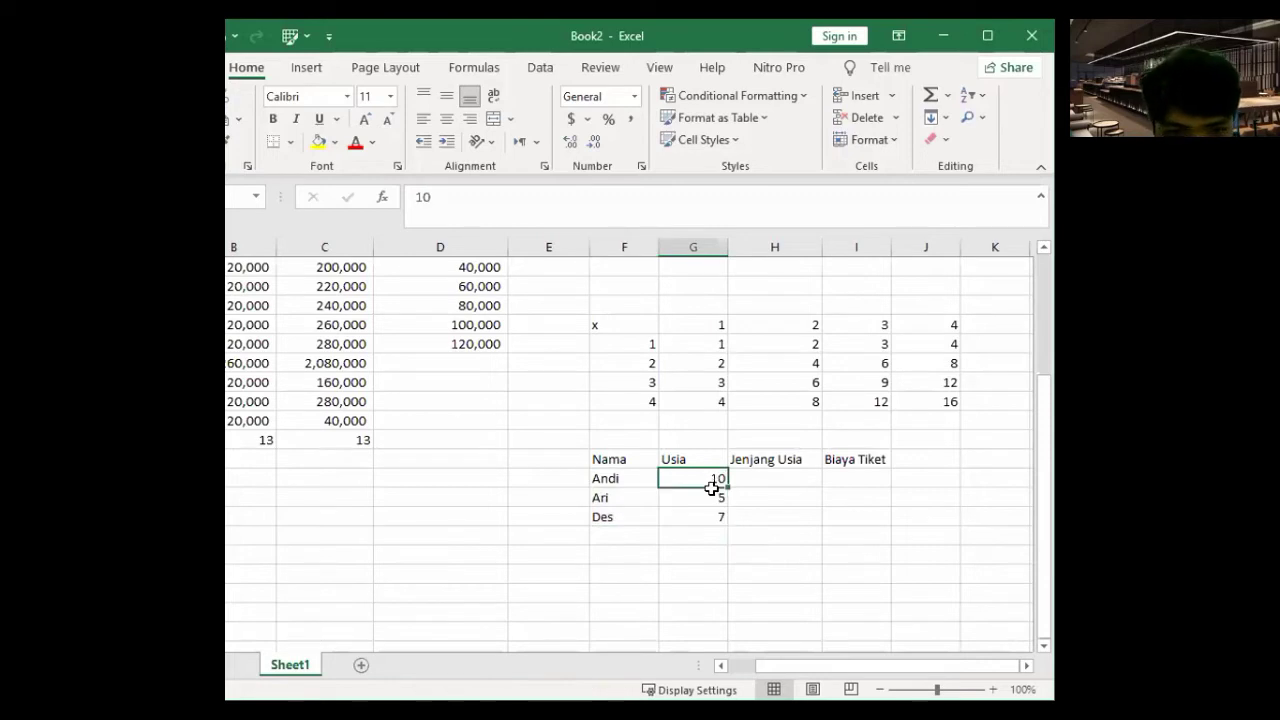
{"action": "key", "text": "Down"}
{"action": "key", "text": "Down"}
{"action": "key", "text": "Down"}
{"action": "key", "text": "Down"}
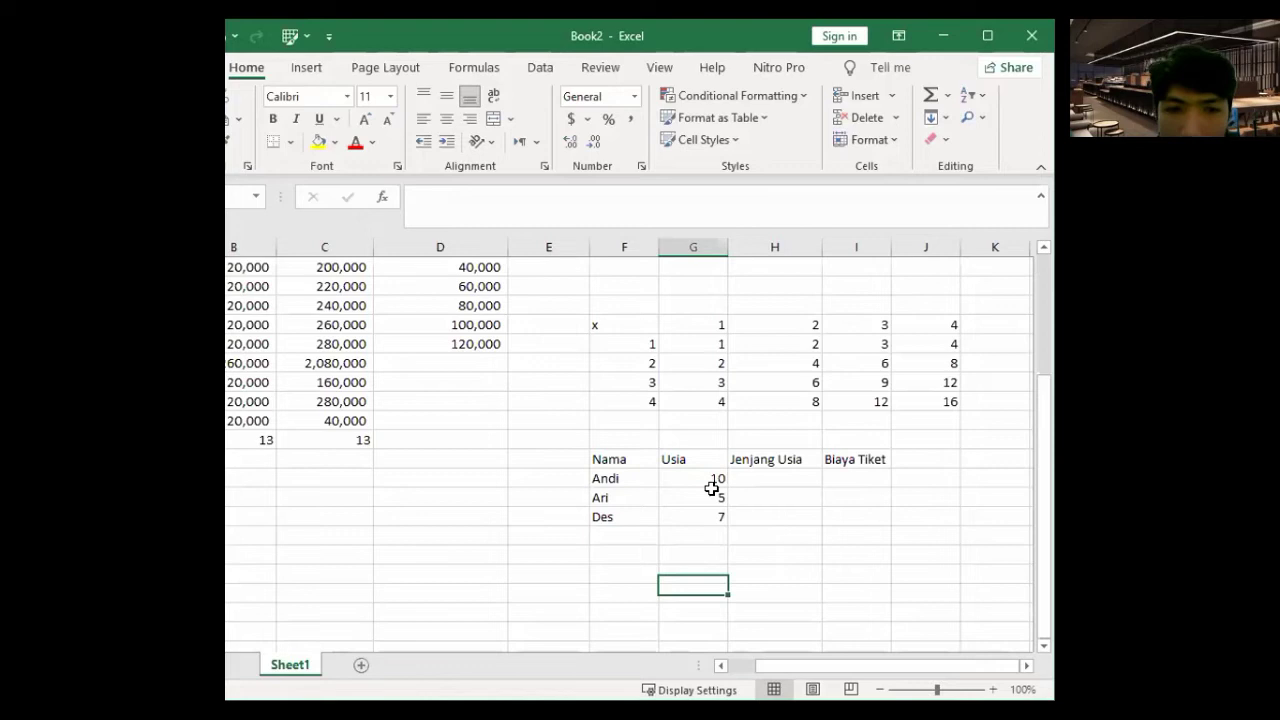
{"action": "key", "text": "Down"}
- Correct the name Des to Desi in the formula bar
{"action": "left_click", "coordinate": [622, 516]}
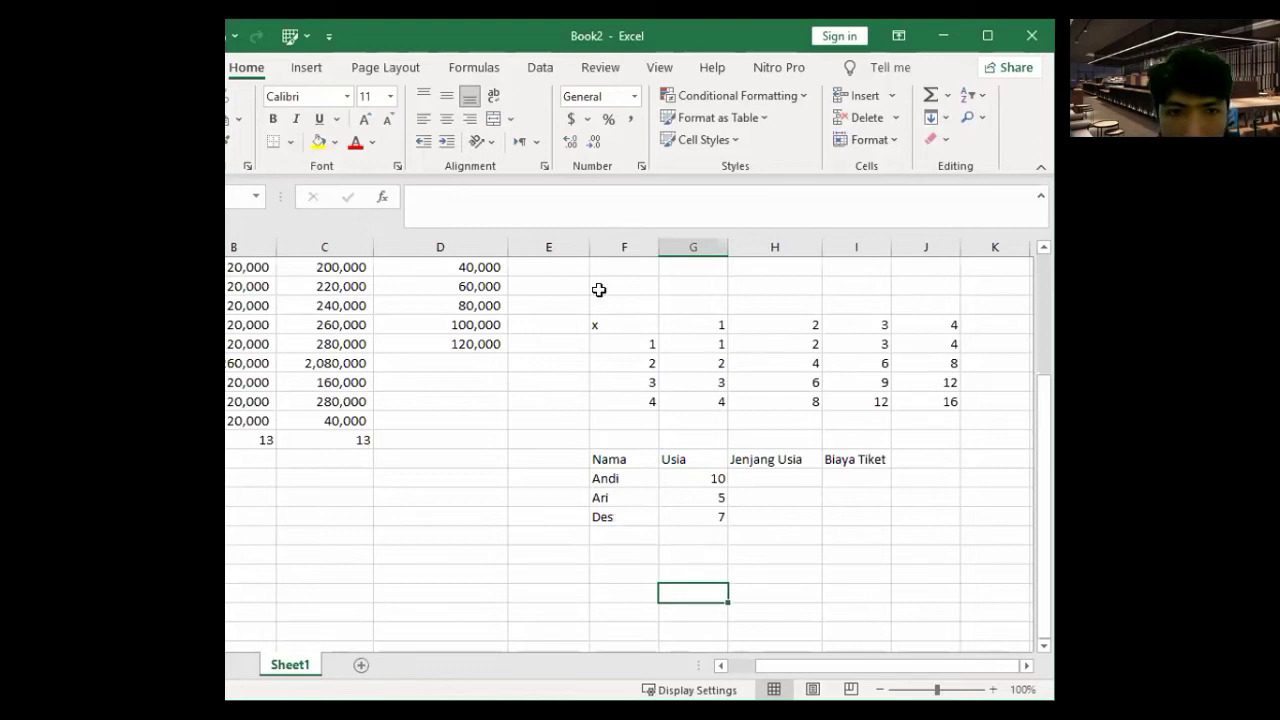
{"action": "left_click", "coordinate": [517, 198]}
{"action": "type", "text": "i"}
{"action": "key", "text": "Return"}
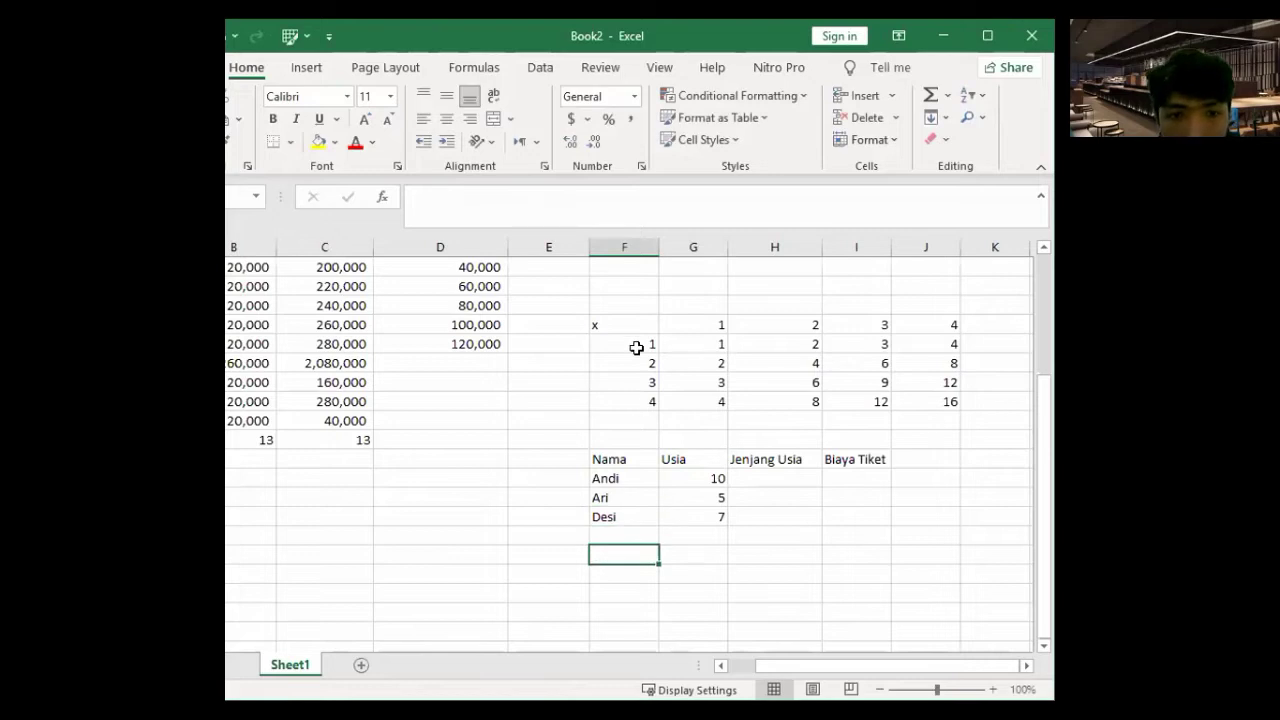
{"action": "scroll", "coordinate": [636, 347], "scroll_direction": "down", "scroll_amount": 3}
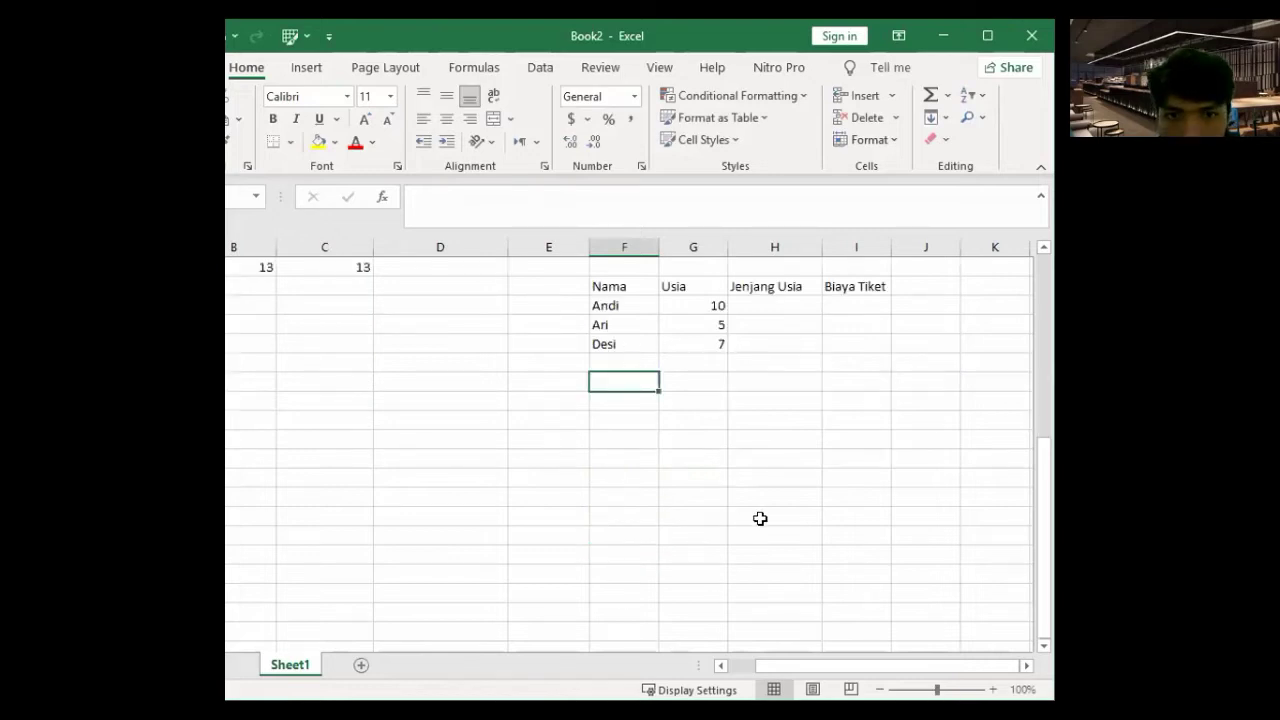
{"action": "scroll", "coordinate": [760, 518], "scroll_direction": "up", "scroll_amount": 3}
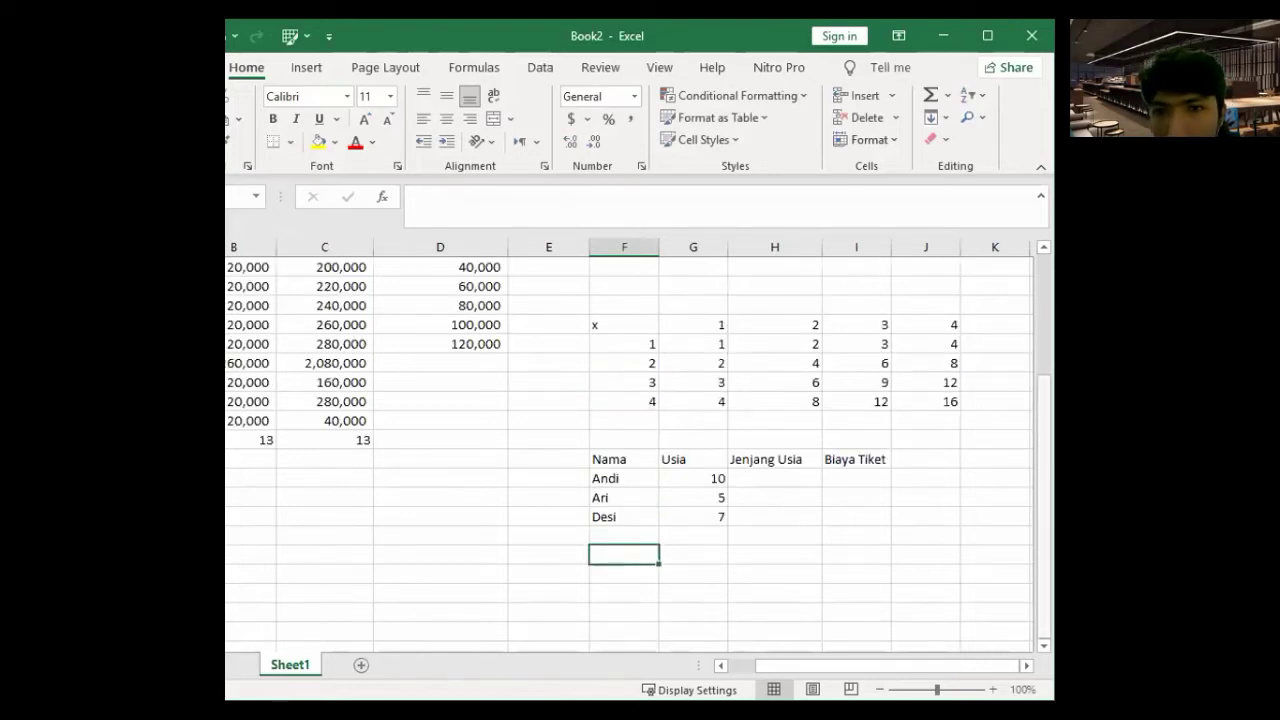
{"action": "key", "text": "alt+Tab"}
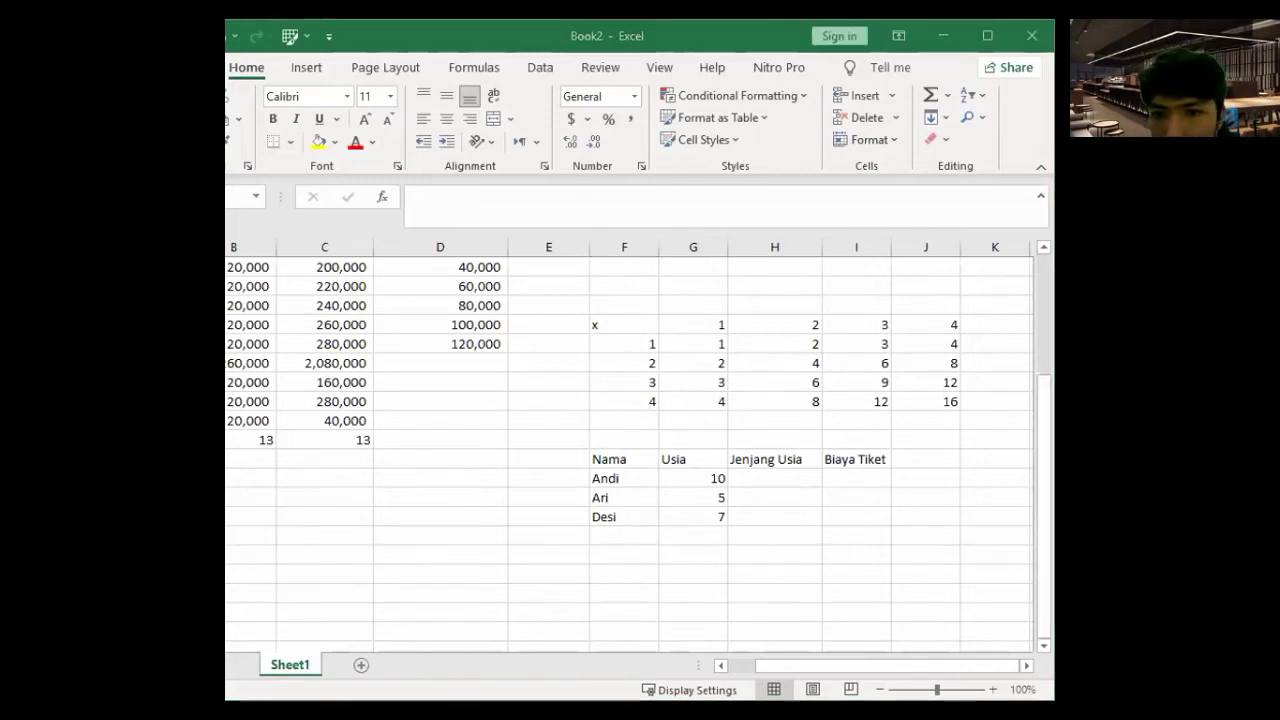
- Begin the formula =IF(G21<=, in Andi's Jenjang Usia cell H21
{"action": "left_click", "coordinate": [762, 472]}
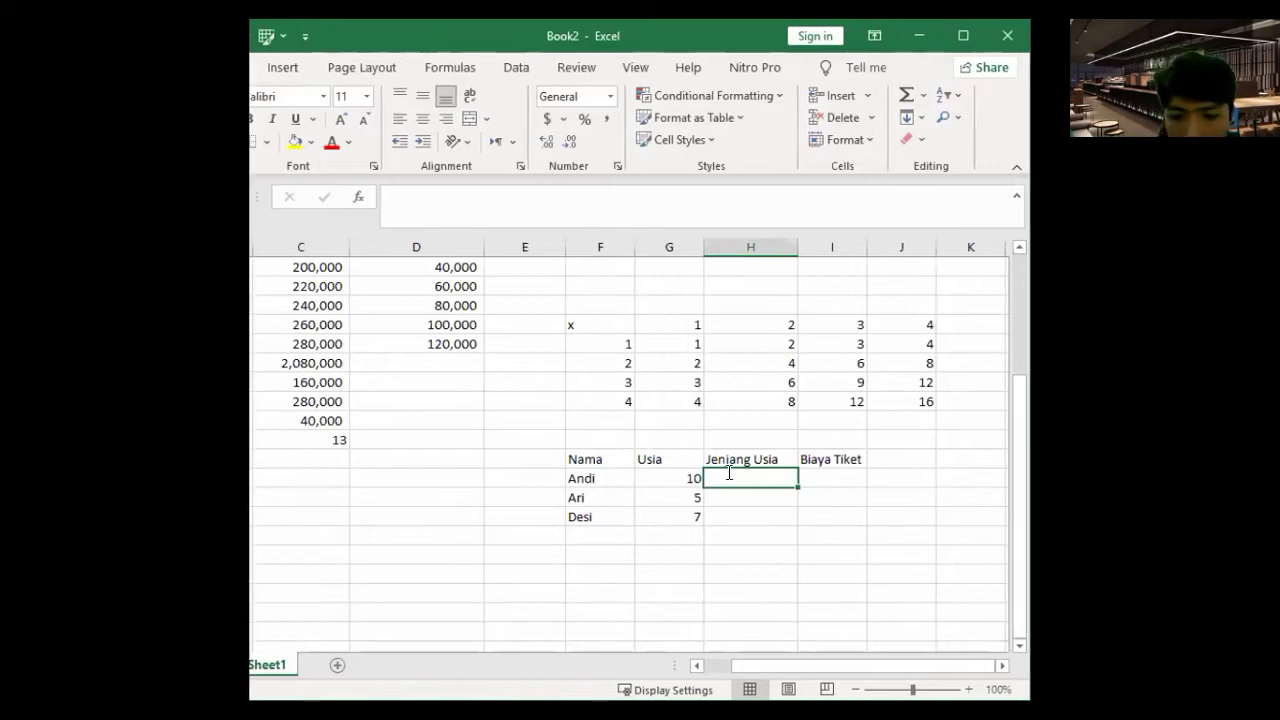
{"action": "type", "text": "="}
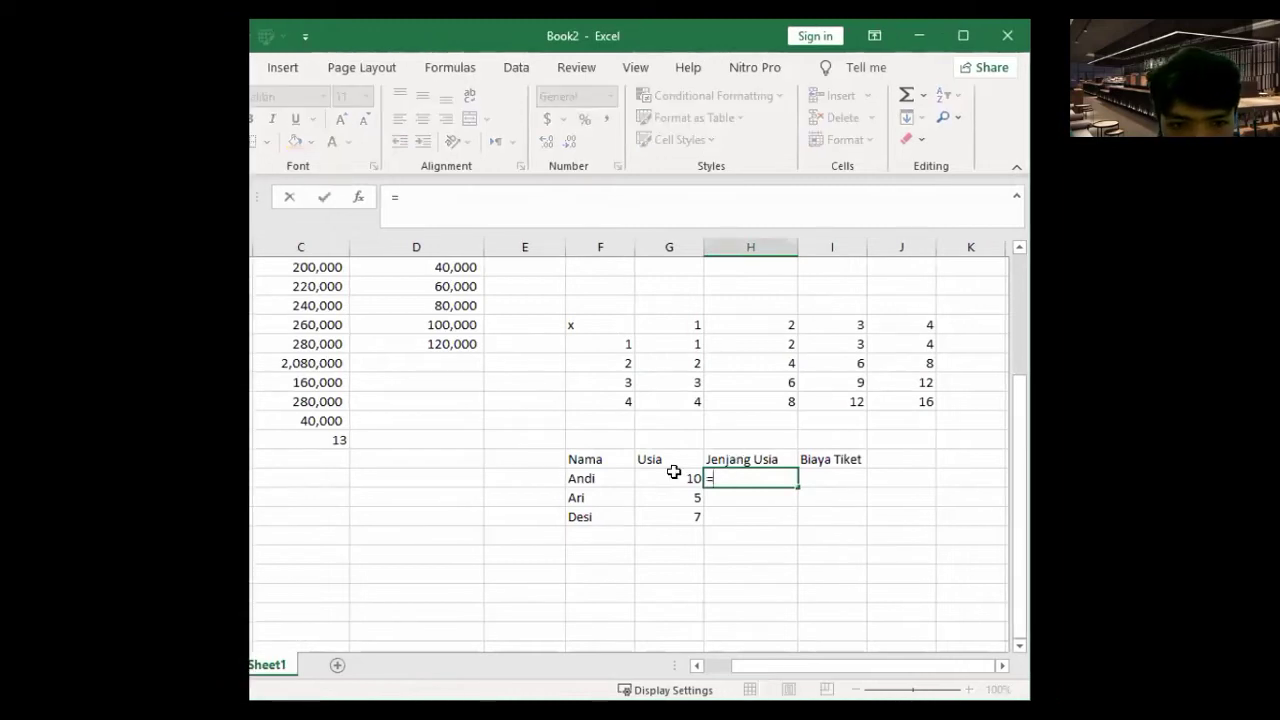
{"action": "type", "text": "if"}
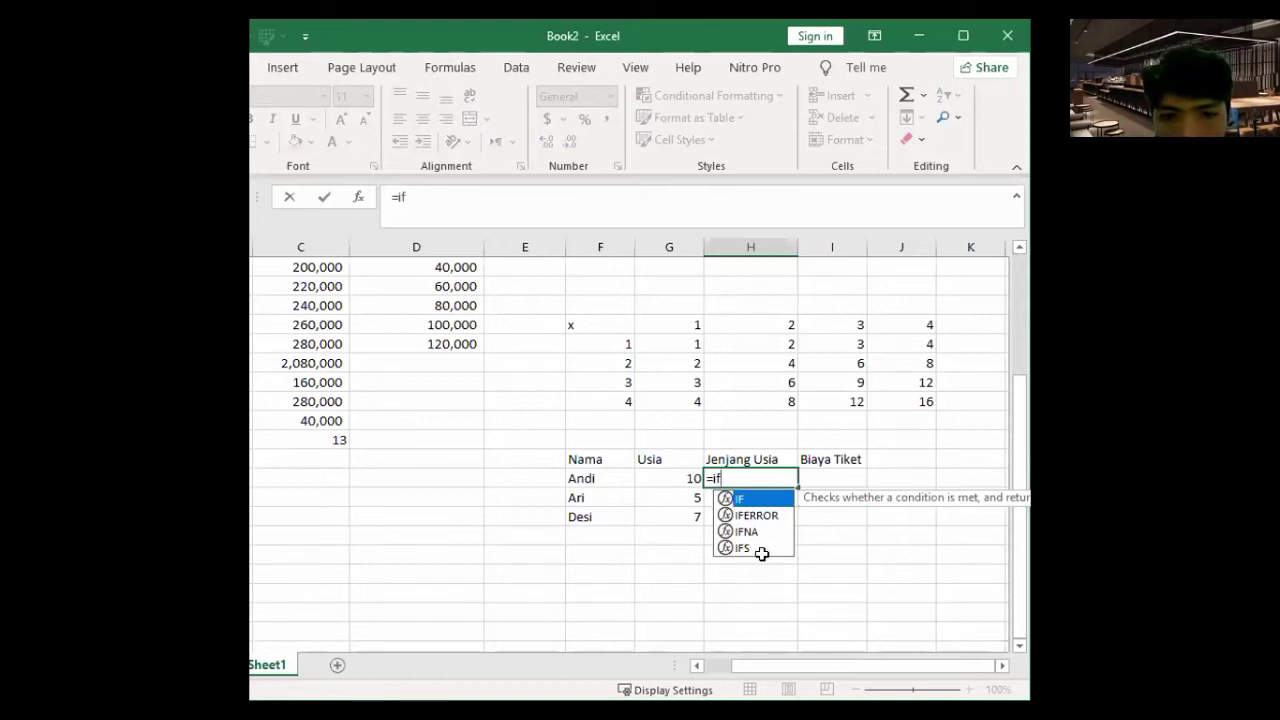
{"action": "key", "text": "Tab"}
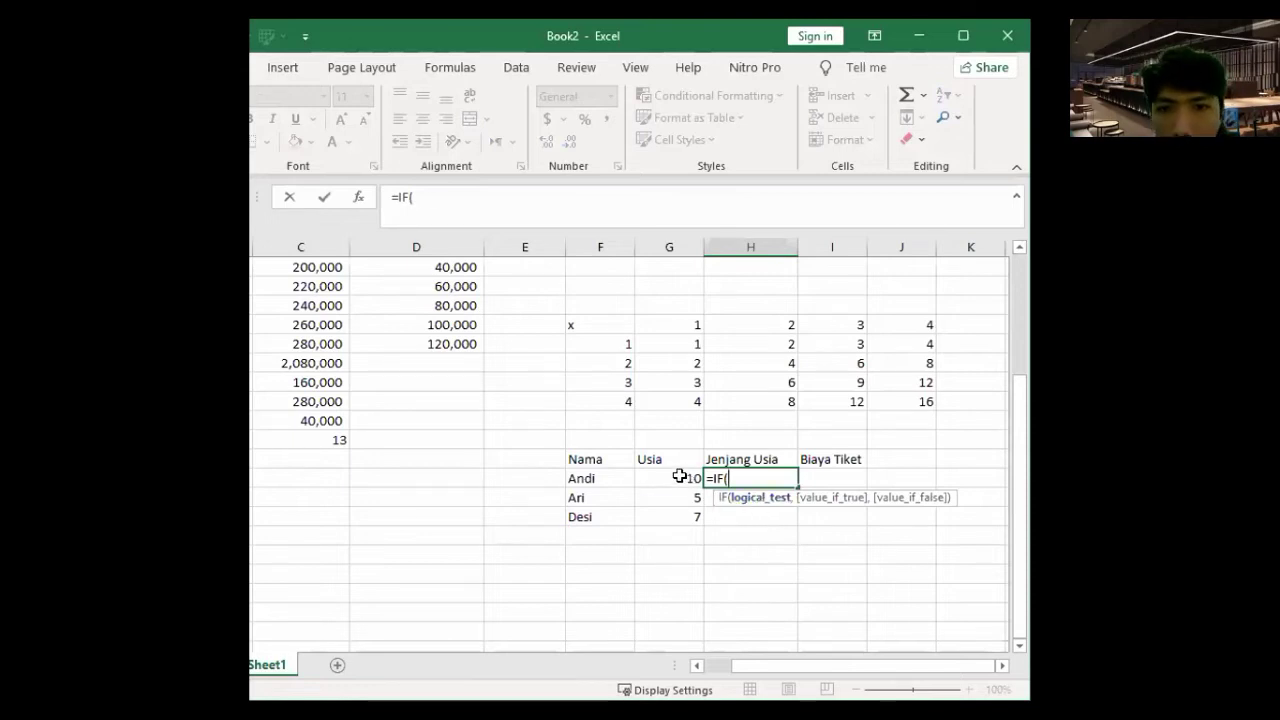
{"action": "left_click", "coordinate": [679, 476]}
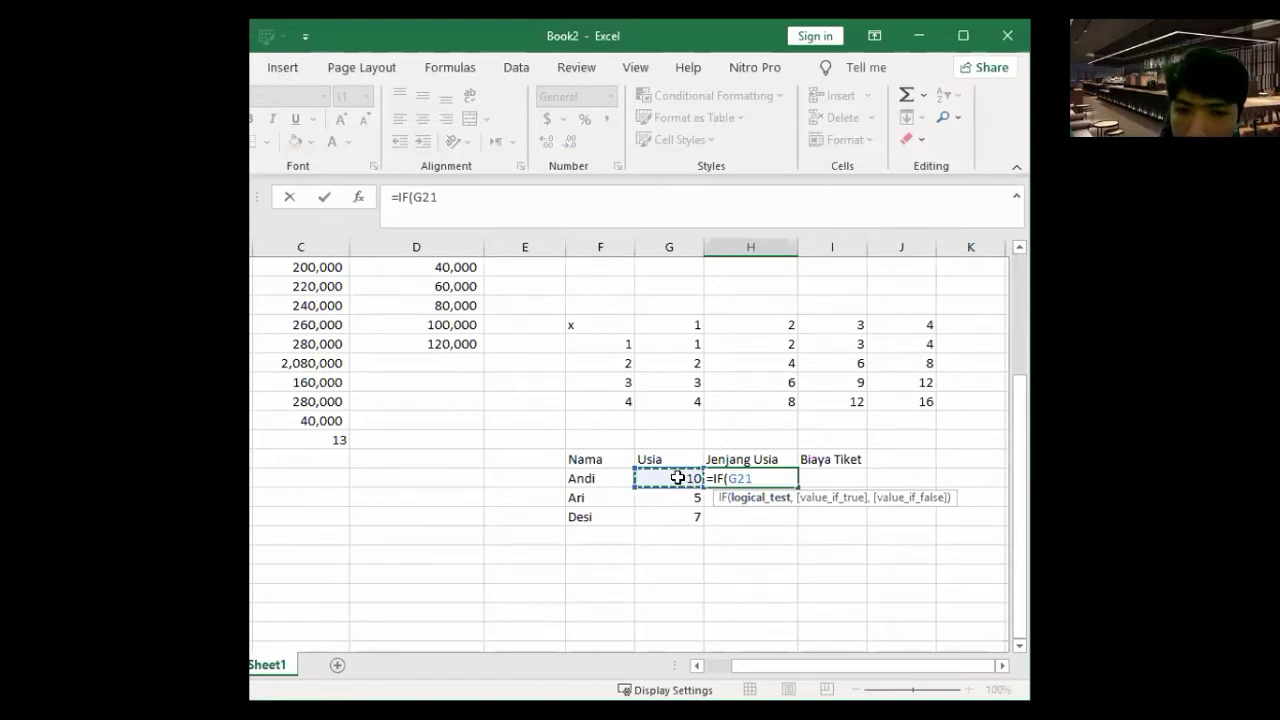
{"action": "type", "text": "<="}
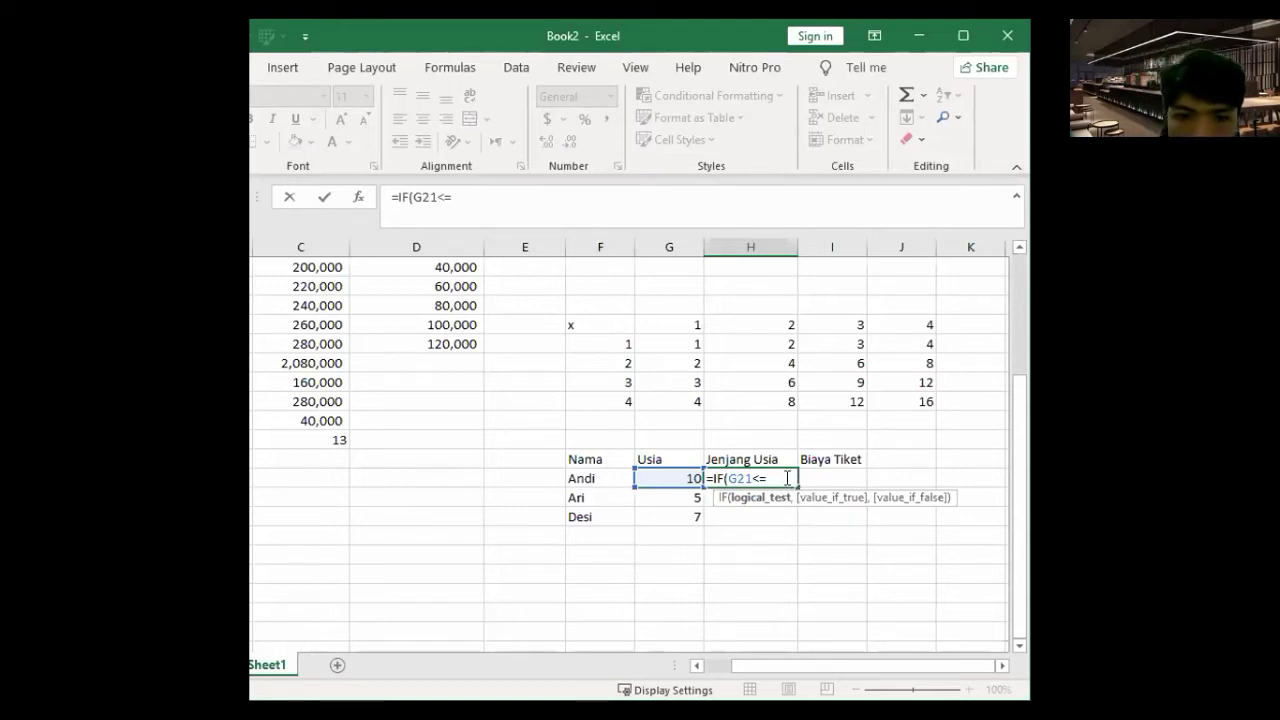
{"action": "type", "text": ","}
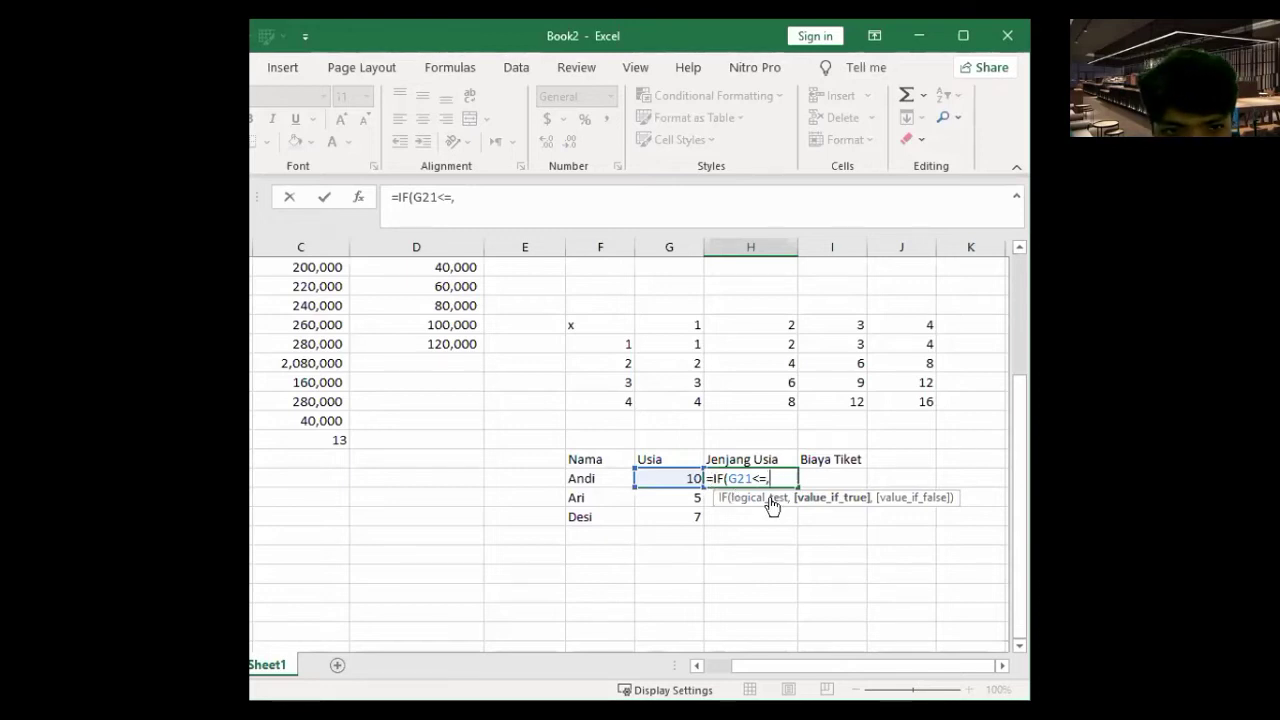
{"action": "key", "text": "Left"}
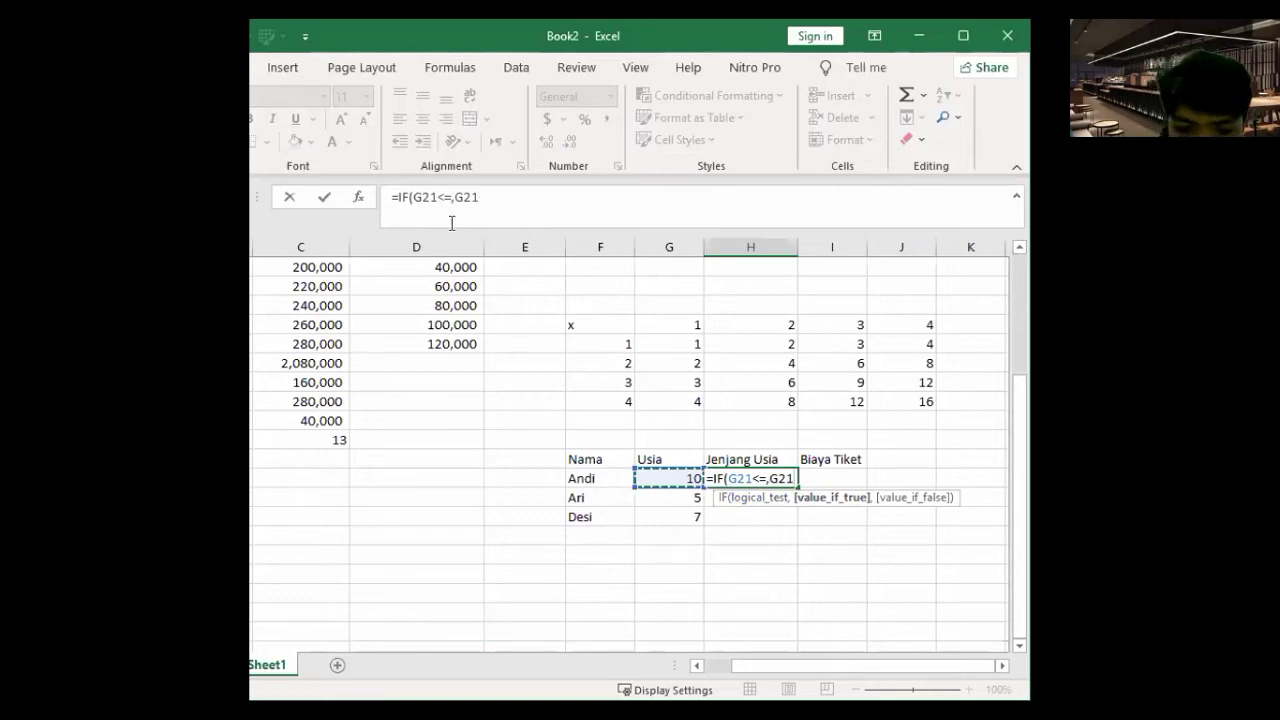
- Complete and commit =IF(G21<=7,"Anak-anak","Dewasa") for Andi
{"action": "left_click", "coordinate": [453, 212]}
{"action": "type", "text": "7"}
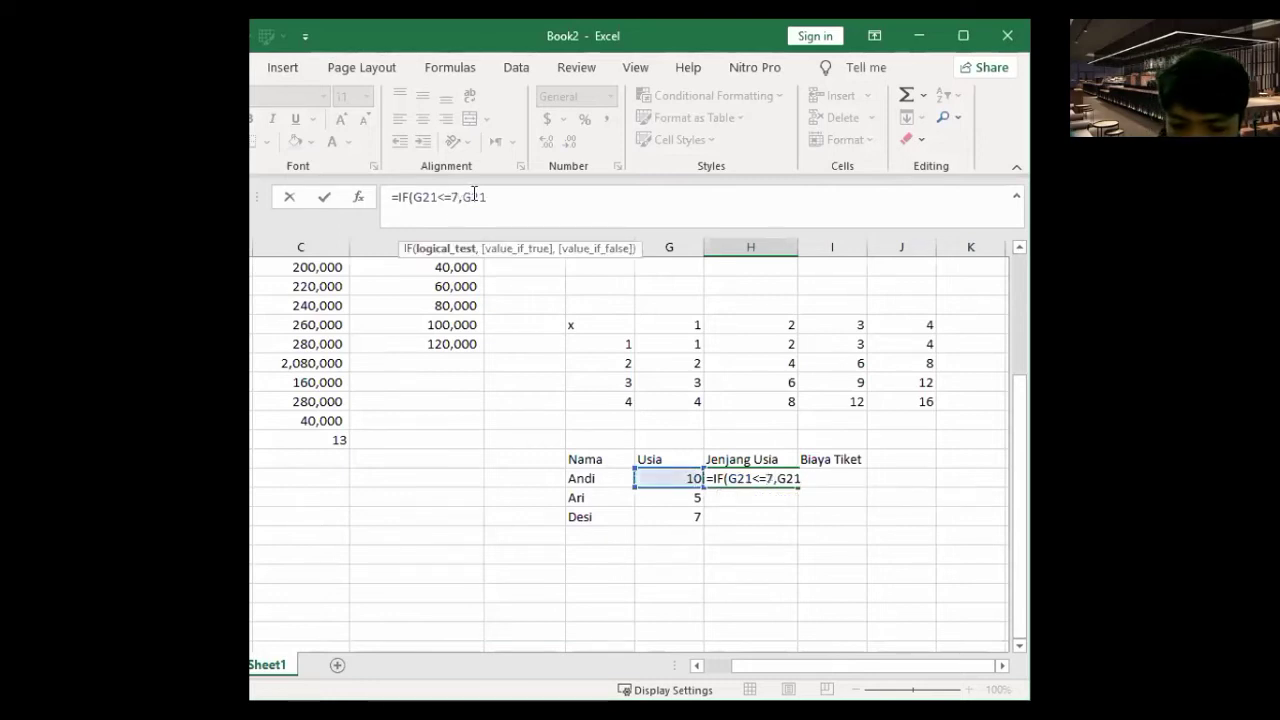
{"action": "double_click", "coordinate": [474, 194]}
{"action": "type", "text": "\""}
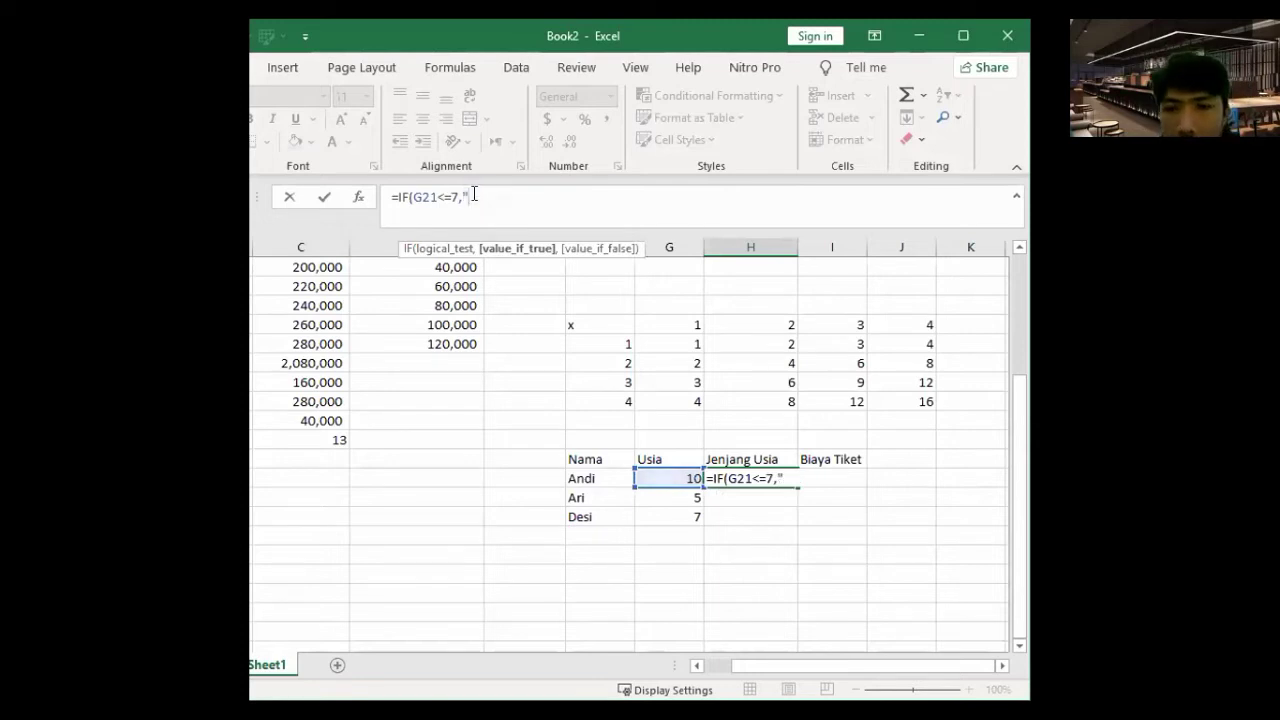
{"action": "type", "text": "Anak-anak"}
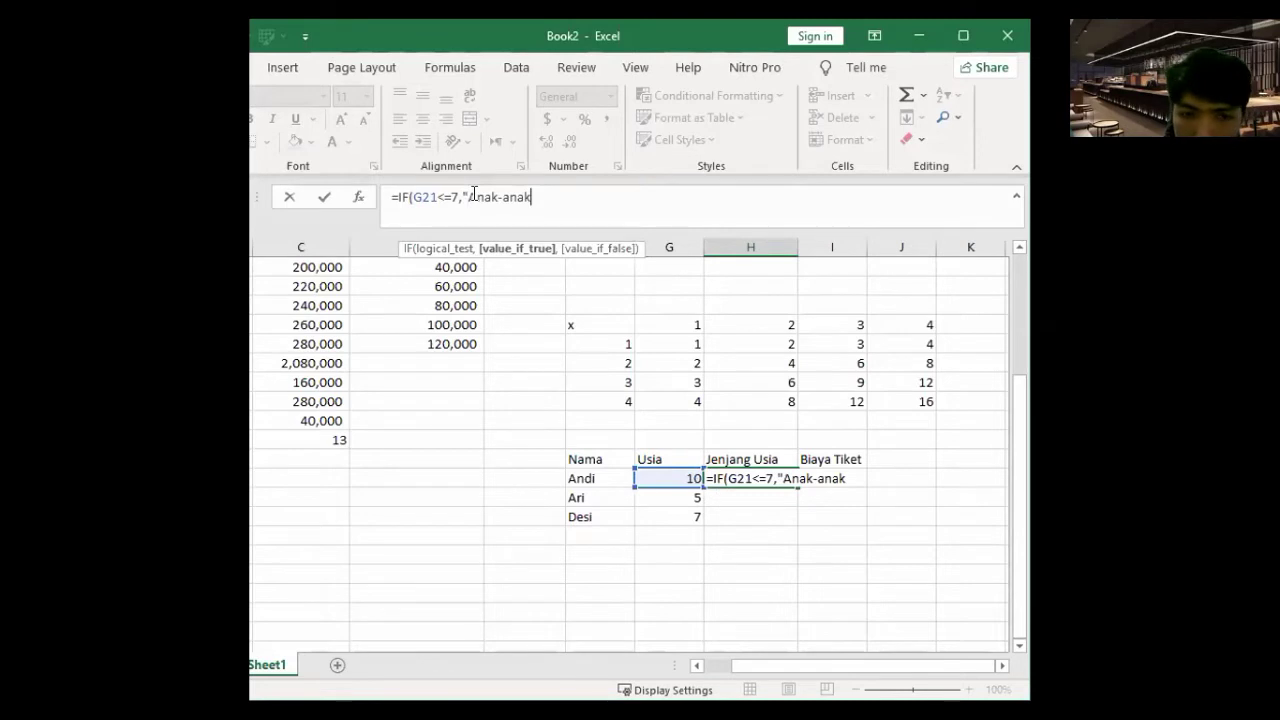
{"action": "type", "text": "\""}
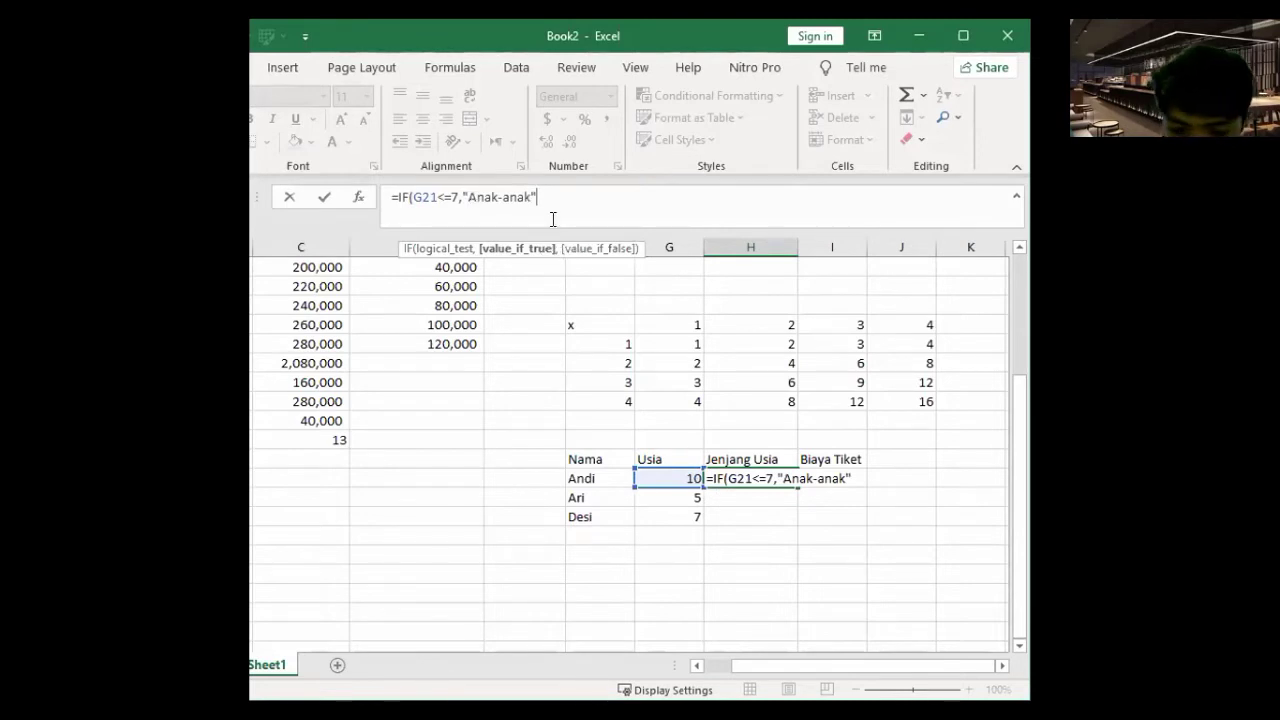
{"action": "type", "text": ","}
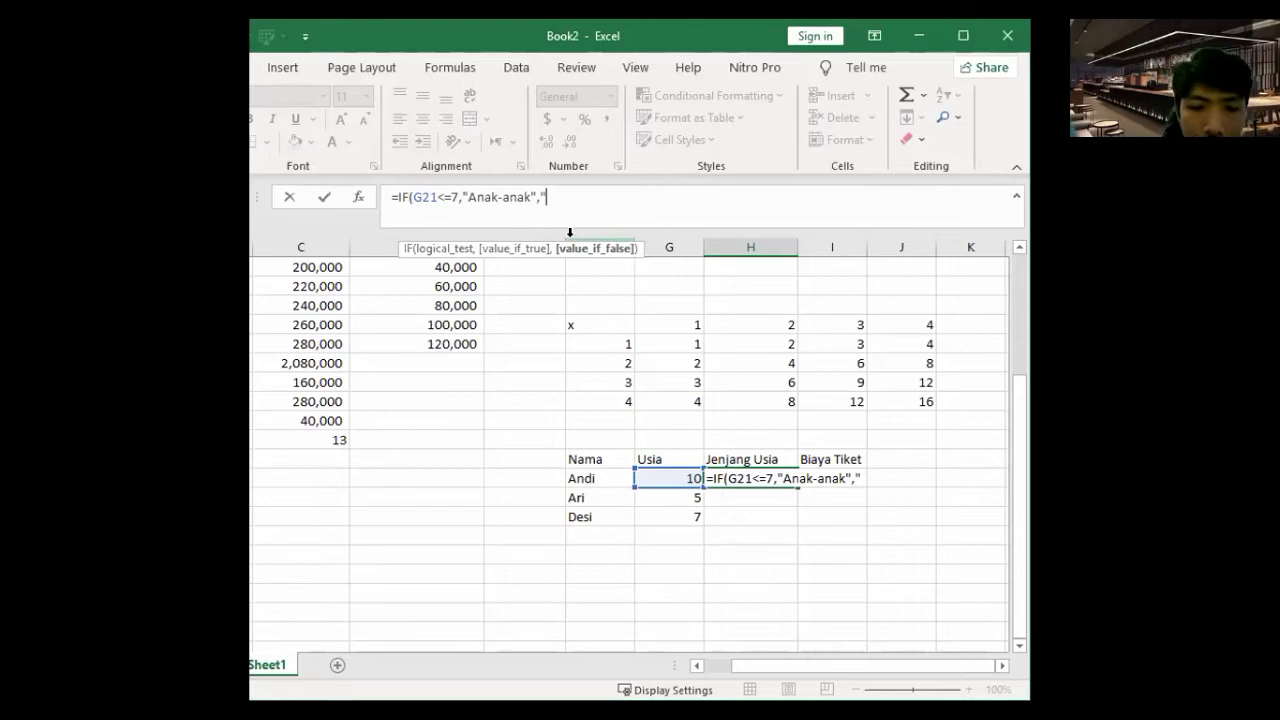
{"action": "type", "text": "\"des"}
{"action": "key", "text": "BackSpace"}
{"action": "key", "text": "BackSpace"}
{"action": "key", "text": "BackSpace"}
{"action": "type", "text": "Dewasa\")"}
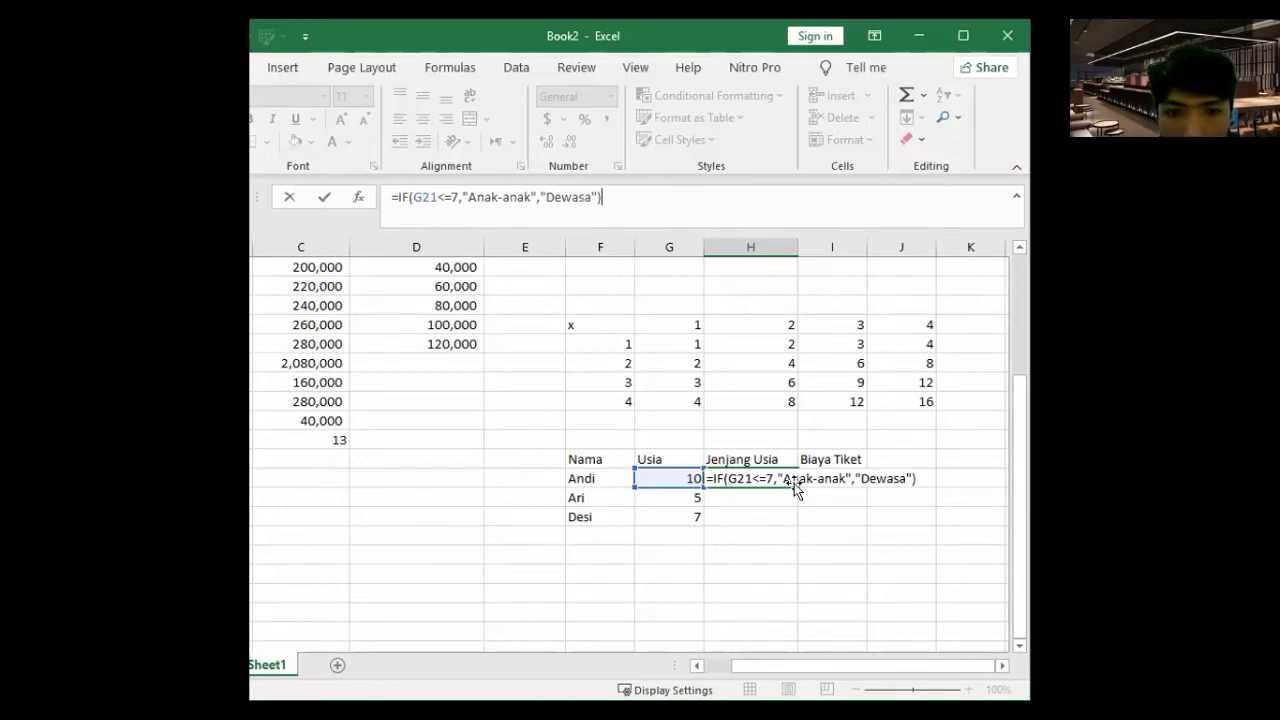
{"action": "key", "text": "Return"}
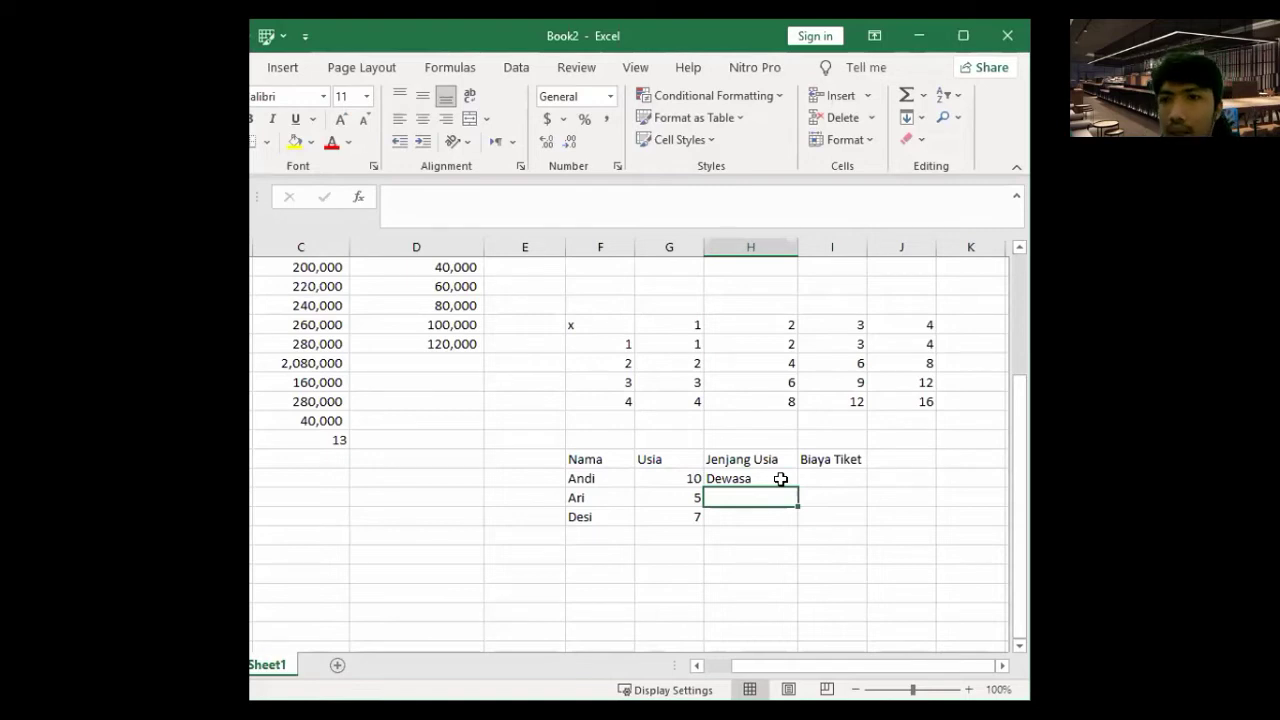
- Copy the Jenjang Usia formula to Ari and Desi and enter age 6 below Desi
{"action": "left_click", "coordinate": [781, 479]}
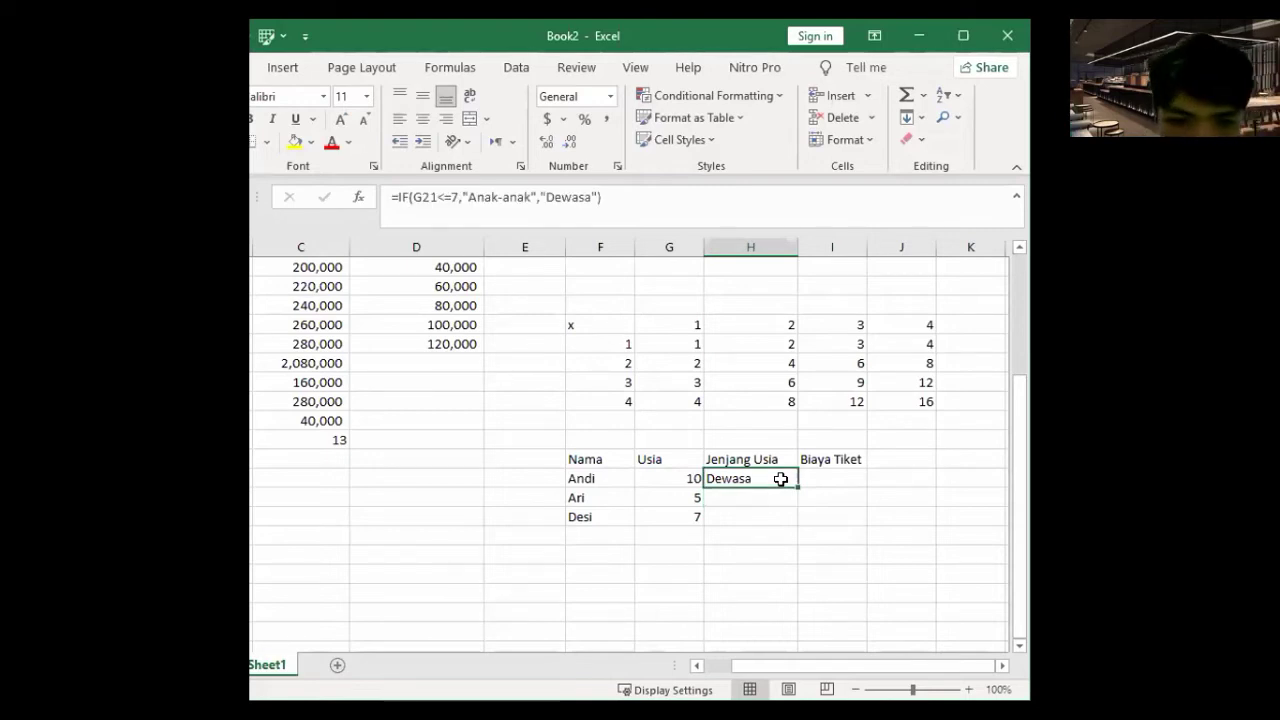
{"action": "left_click_drag", "start_coordinate": [798, 488], "coordinate": [789, 518]}
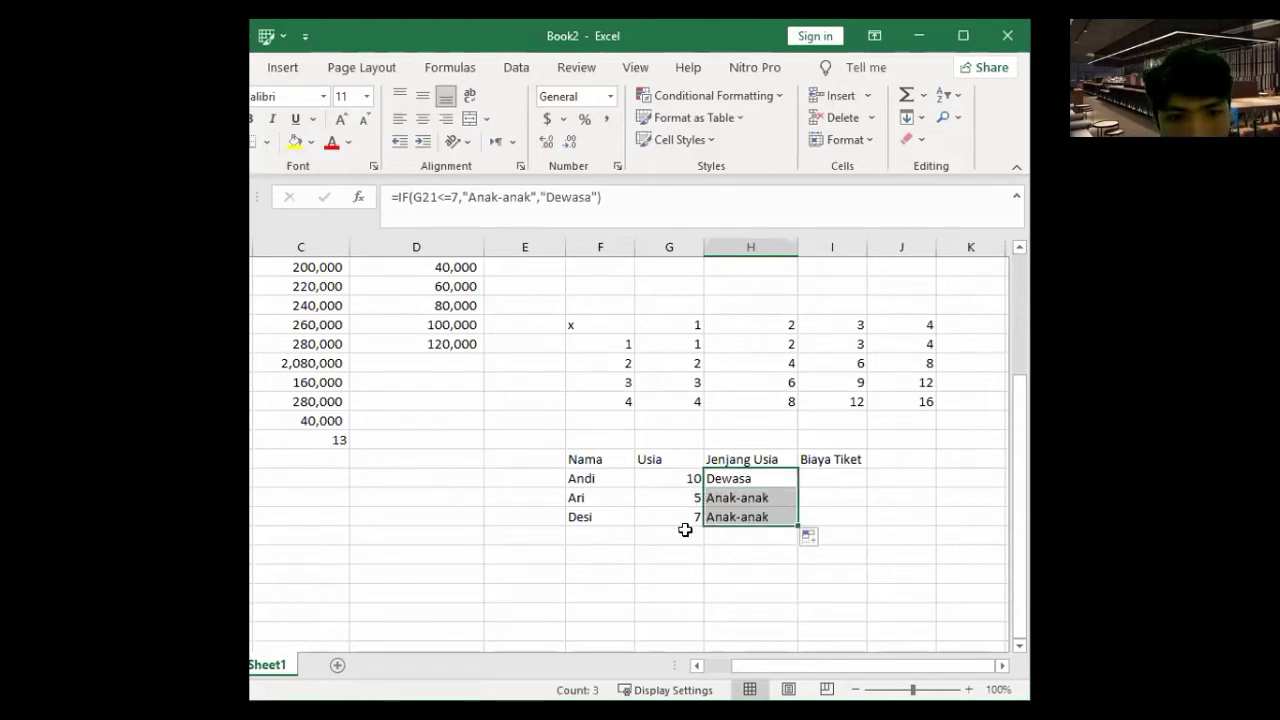
{"action": "left_click", "coordinate": [685, 530]}
{"action": "type", "text": "6"}
{"action": "key", "text": "Return"}
- Fill age 6 down the Usia column as an increasing series
{"action": "left_click", "coordinate": [685, 532]}
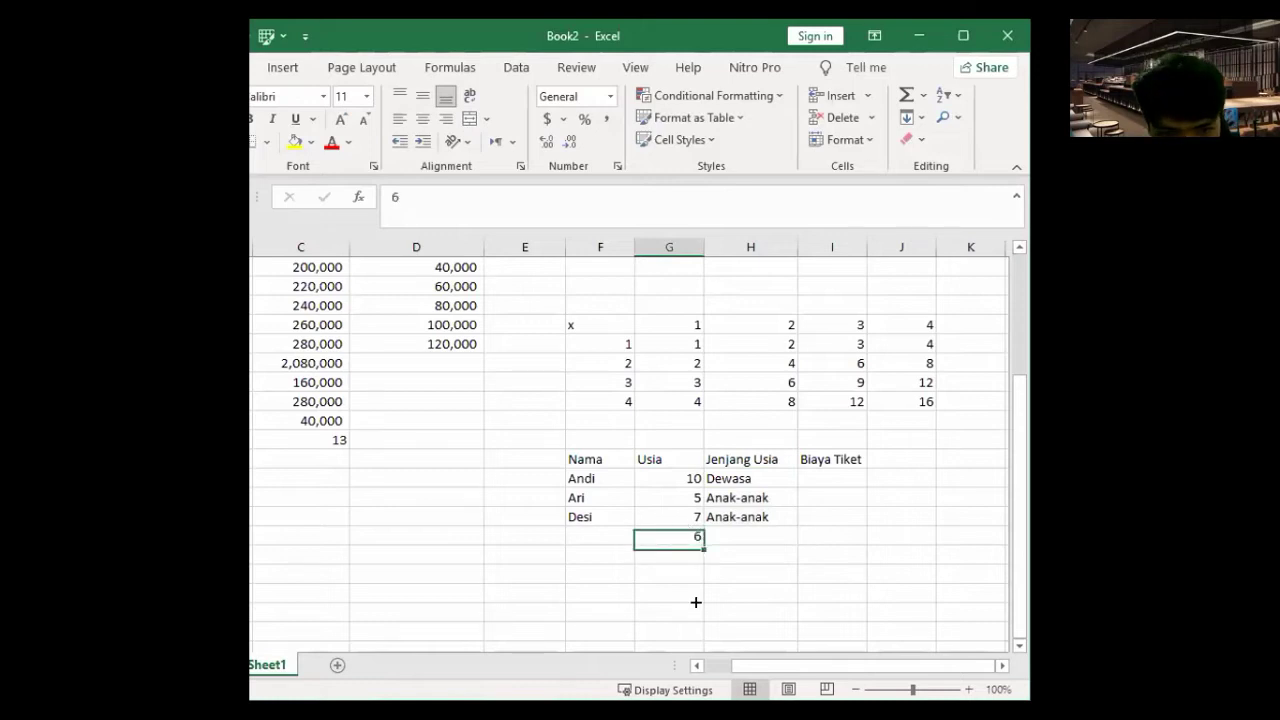
{"action": "left_click_drag", "start_coordinate": [720, 630], "coordinate": [722, 631]}
{"action": "left_click", "coordinate": [735, 632]}
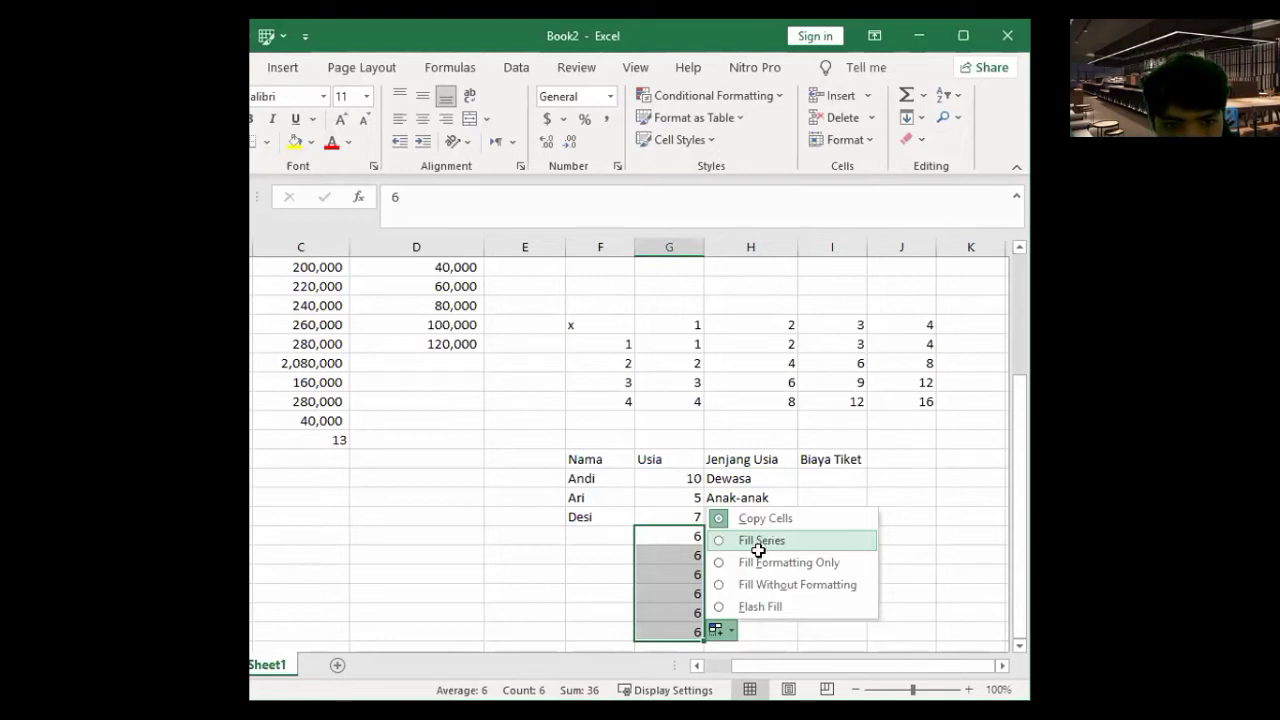
{"action": "left_click", "coordinate": [765, 540]}
{"action": "scroll", "coordinate": [709, 537], "scroll_direction": "down", "scroll_amount": 2}
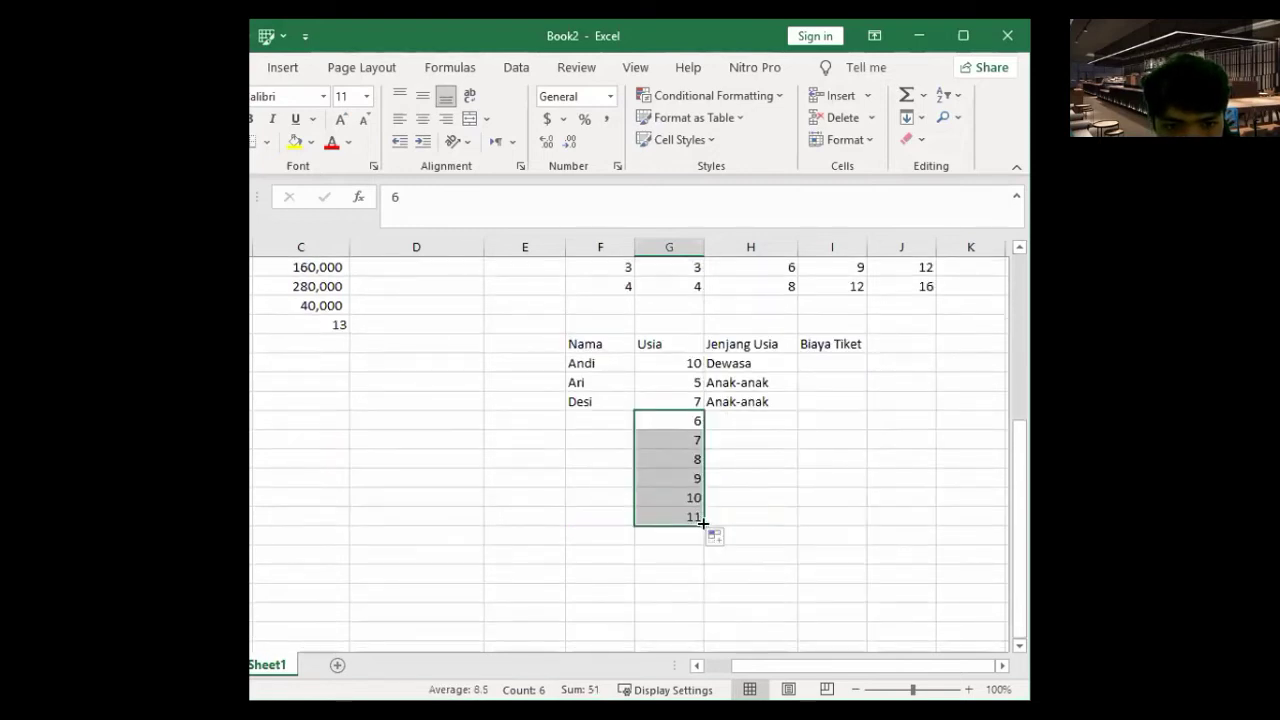
{"action": "left_click", "coordinate": [698, 517]}
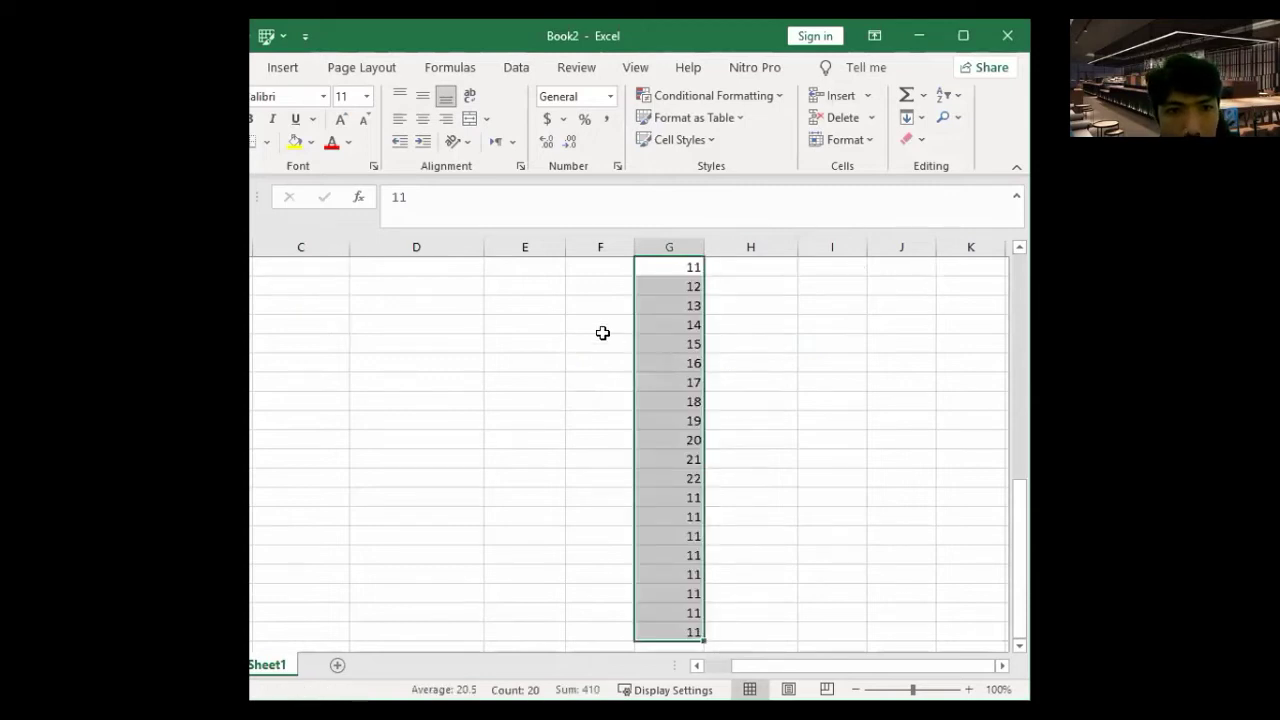
{"action": "scroll", "coordinate": [603, 334], "scroll_direction": "up", "scroll_amount": 3}
- Type A as the first new name and fill it down the Nama column
{"action": "left_click", "coordinate": [603, 340]}
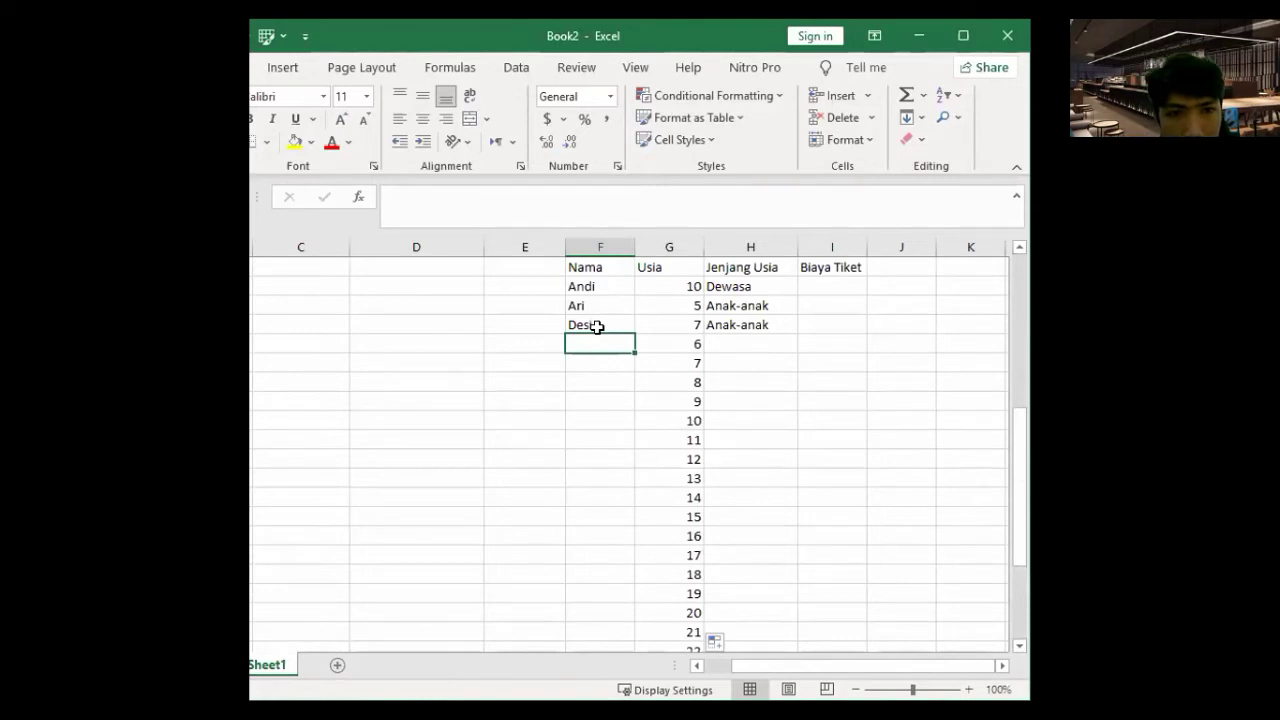
{"action": "type", "text": "A"}
{"action": "left_click_drag", "start_coordinate": [634, 352], "coordinate": [621, 613]}
- Rename the second and third new A names to AW and AD
{"action": "left_click", "coordinate": [653, 636]}
{"action": "left_click", "coordinate": [751, 485]}
{"action": "scroll", "coordinate": [591, 390], "scroll_direction": "up", "scroll_amount": 4}
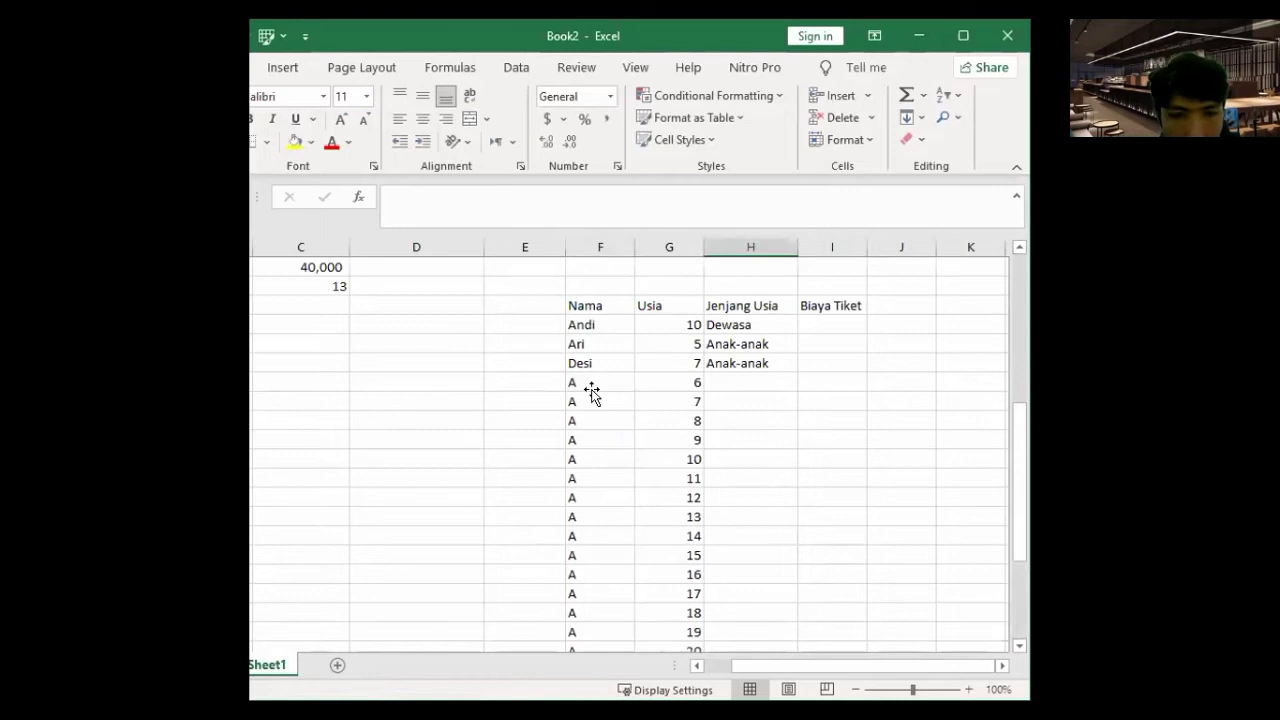
{"action": "left_click", "coordinate": [592, 394]}
{"action": "double_click", "coordinate": [593, 394]}
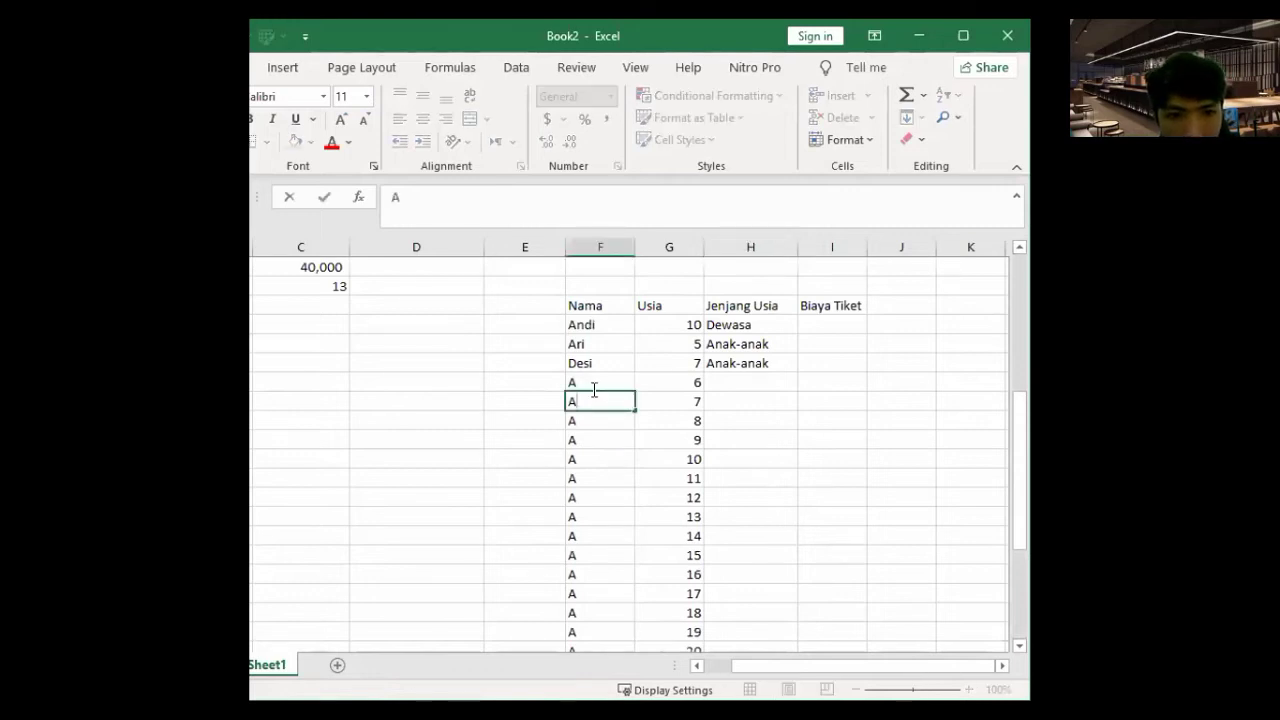
{"action": "type", "text": "W"}
{"action": "key", "text": "Return"}
{"action": "key", "text": "F2"}
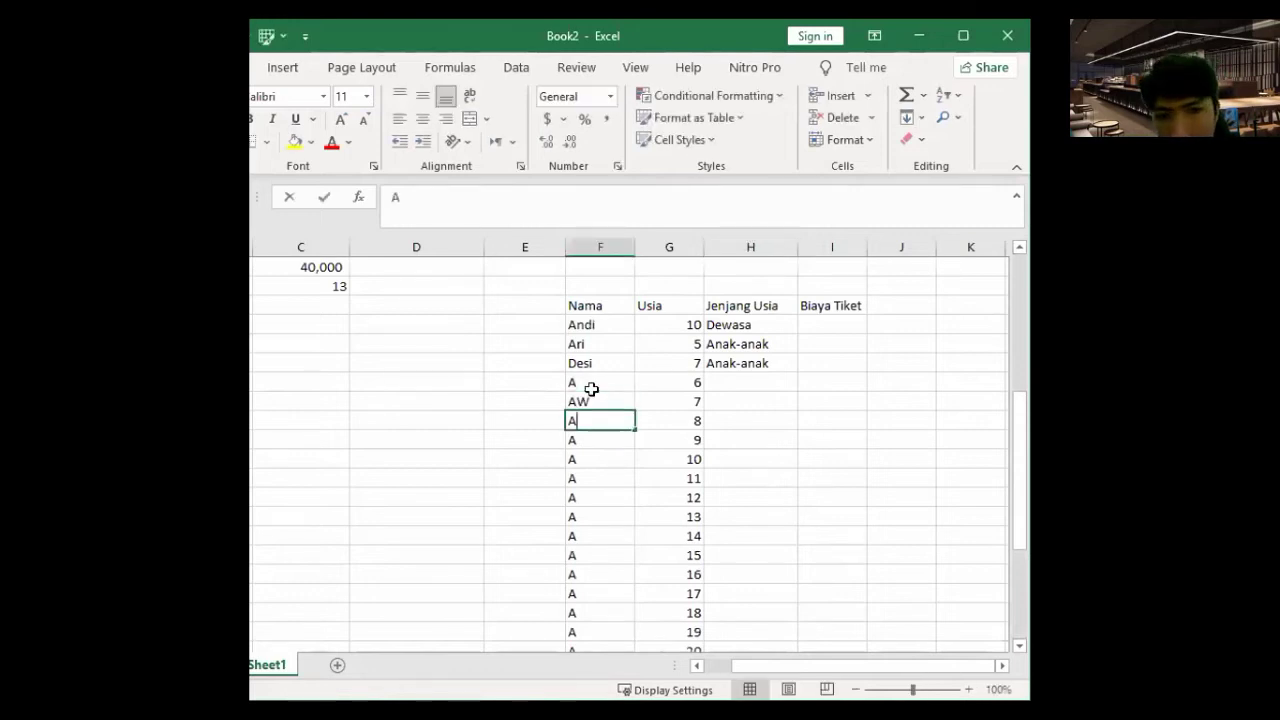
{"action": "type", "text": "D"}
{"action": "key", "text": "Return"}
- Extend Andi's Jenjang Usia formula down through the age-30 row
{"action": "scroll", "coordinate": [605, 420], "scroll_direction": "up", "scroll_amount": 1}
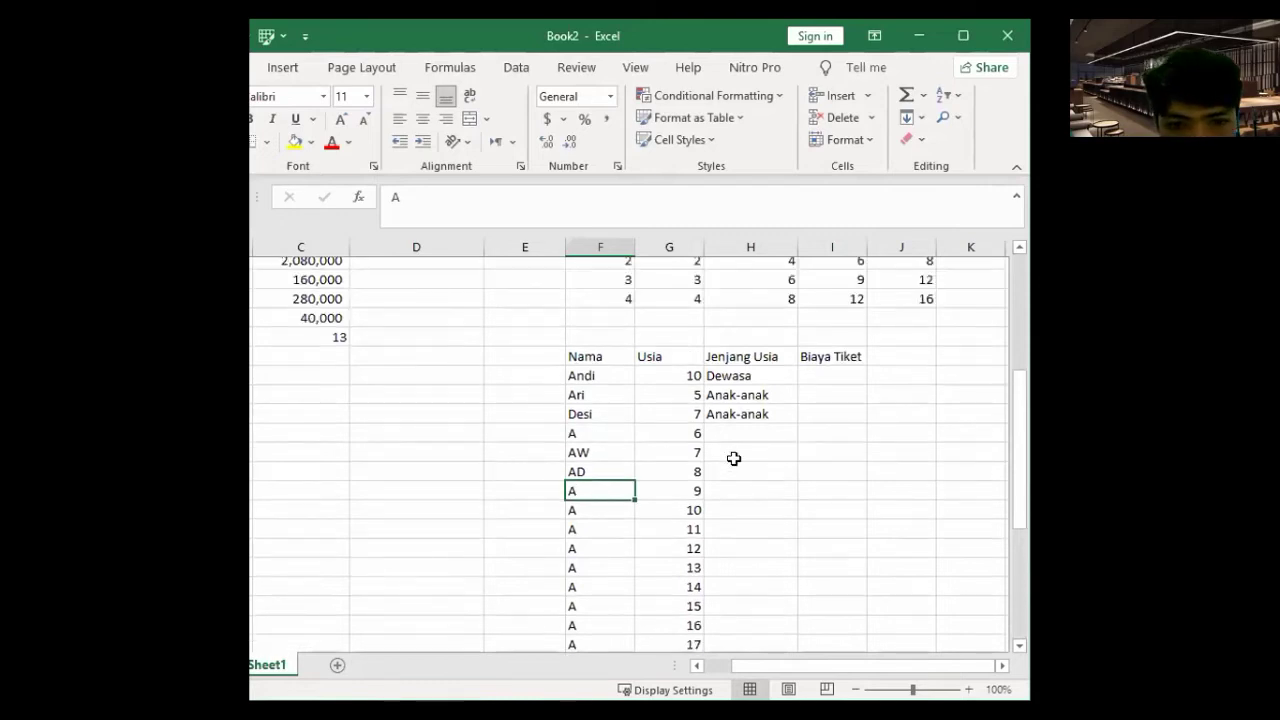
{"action": "left_click", "coordinate": [754, 420]}
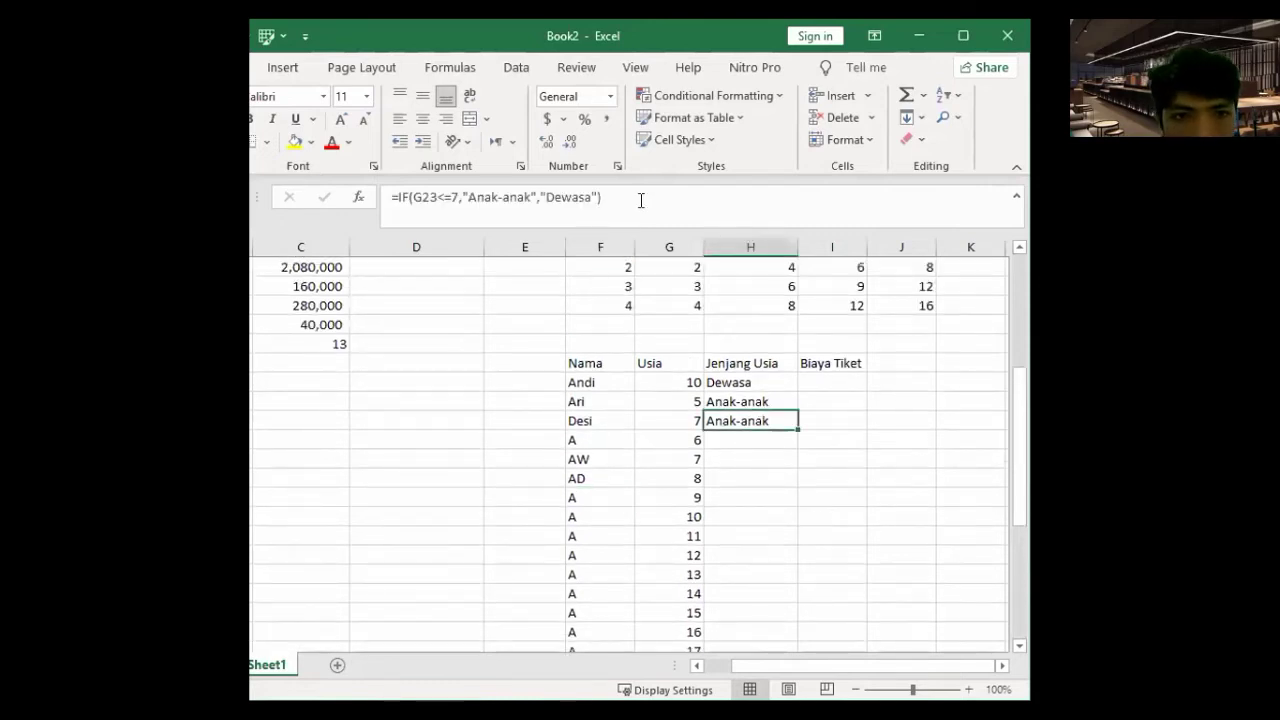
{"action": "left_click", "coordinate": [754, 380]}
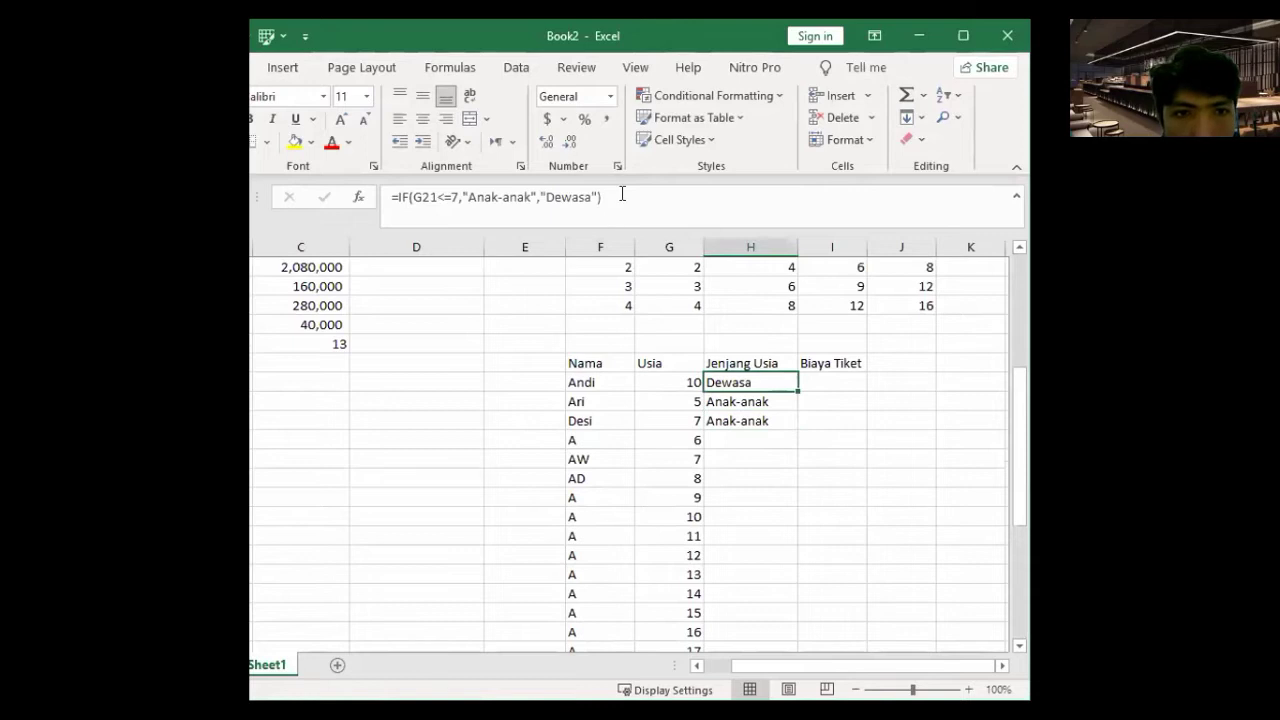
{"action": "left_click", "coordinate": [622, 195]}
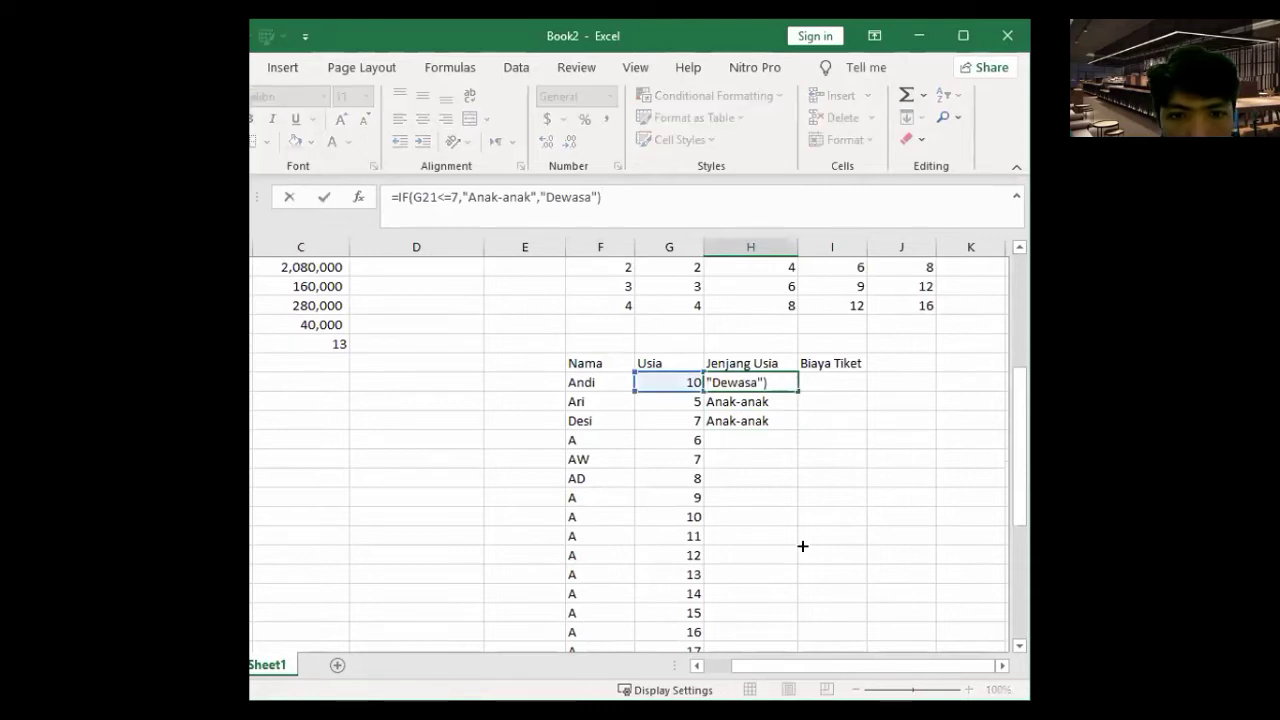
{"action": "key", "text": "Escape"}
{"action": "left_click_drag", "start_coordinate": [798, 391], "coordinate": [818, 546]}
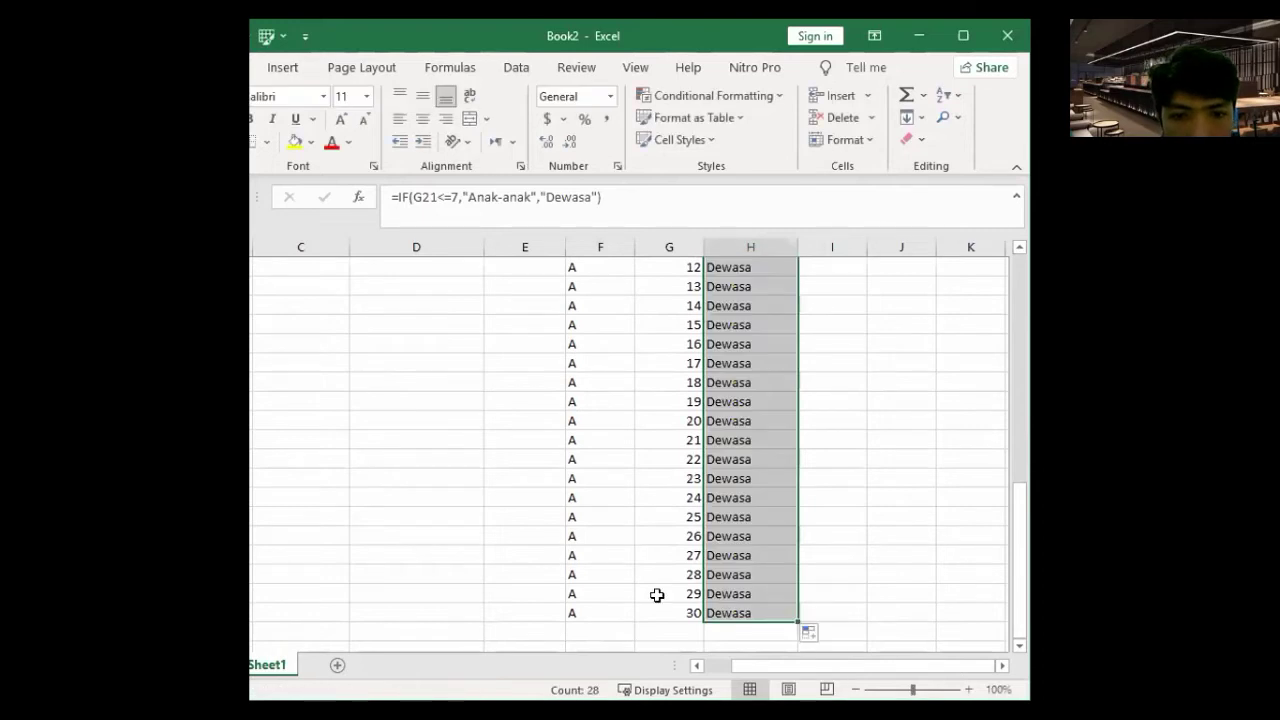
{"action": "scroll", "coordinate": [711, 553], "scroll_direction": "up", "scroll_amount": 4}
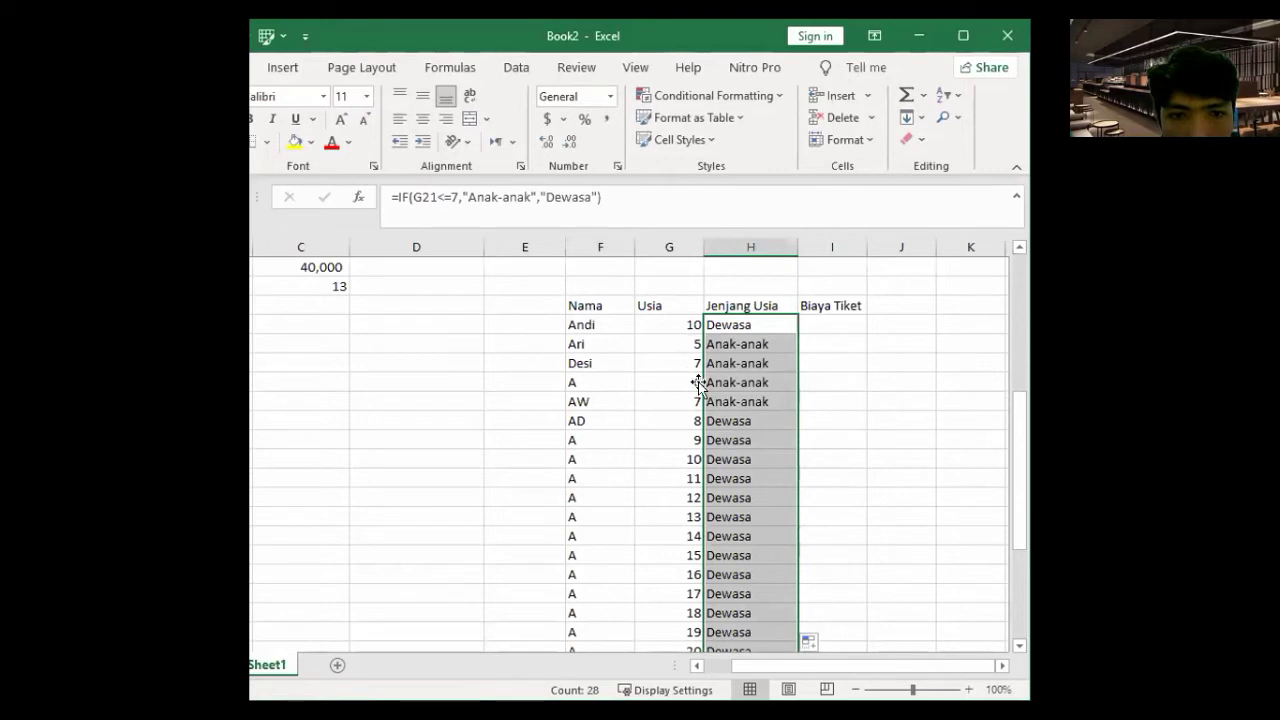
{"action": "left_click", "coordinate": [754, 397]}
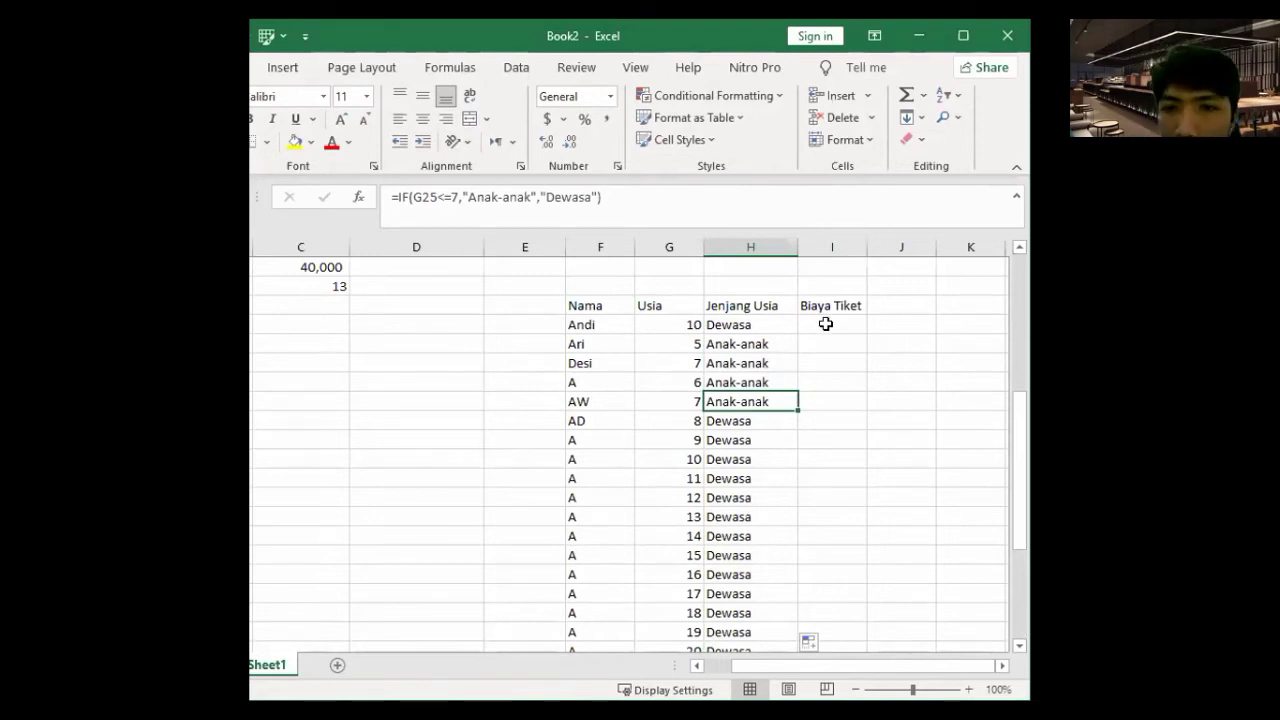
{"action": "left_click", "coordinate": [825, 324]}
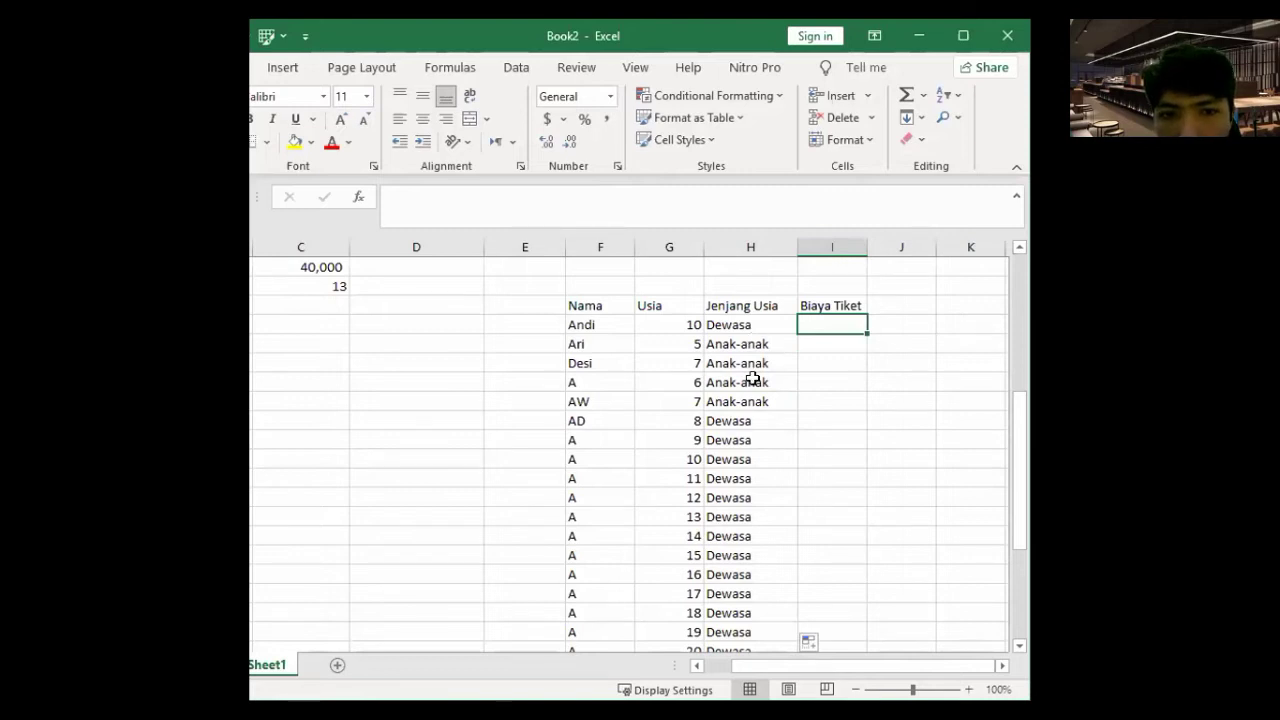
{"action": "scroll", "coordinate": [748, 382], "scroll_direction": "up", "scroll_amount": 1}
{"action": "scroll", "coordinate": [740, 391], "scroll_direction": "up", "scroll_amount": 1}
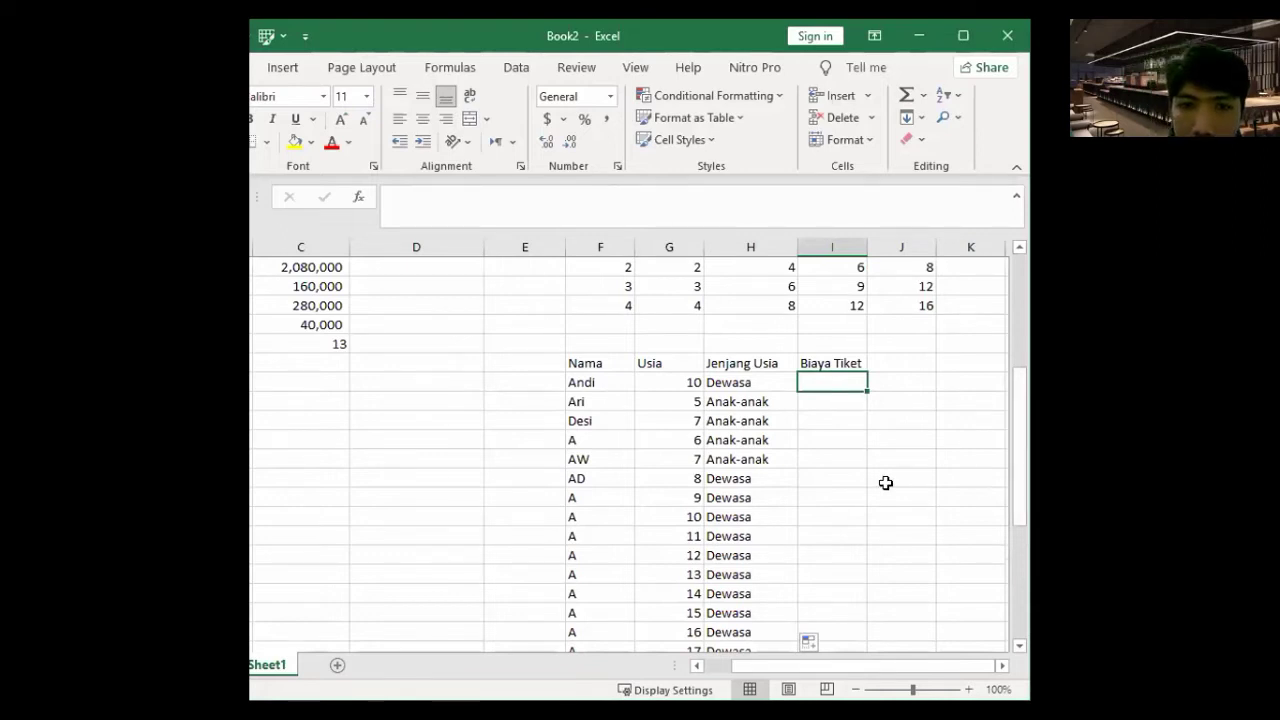
- Enter =IF(G21<=7,"5000","10000") in Andi's Biaya Tiket cell
{"action": "type", "text": "="}
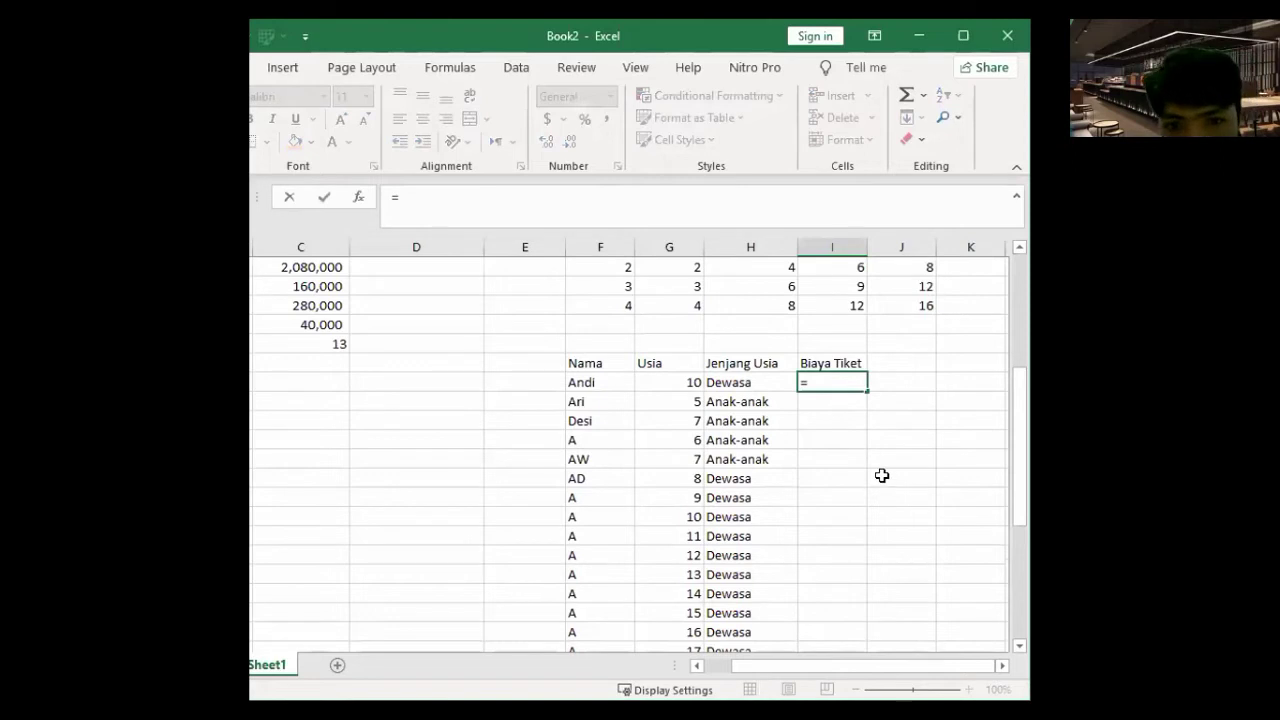
{"action": "type", "text": "IF"}
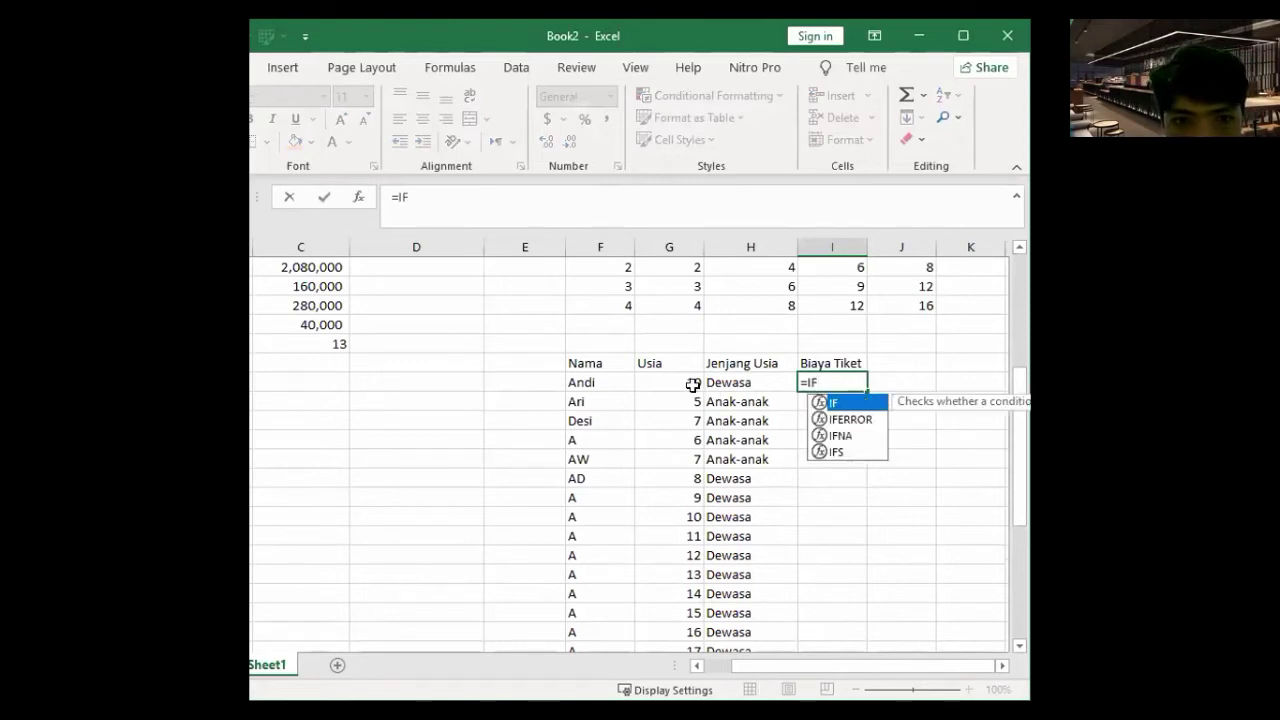
{"action": "type", "text": "("}
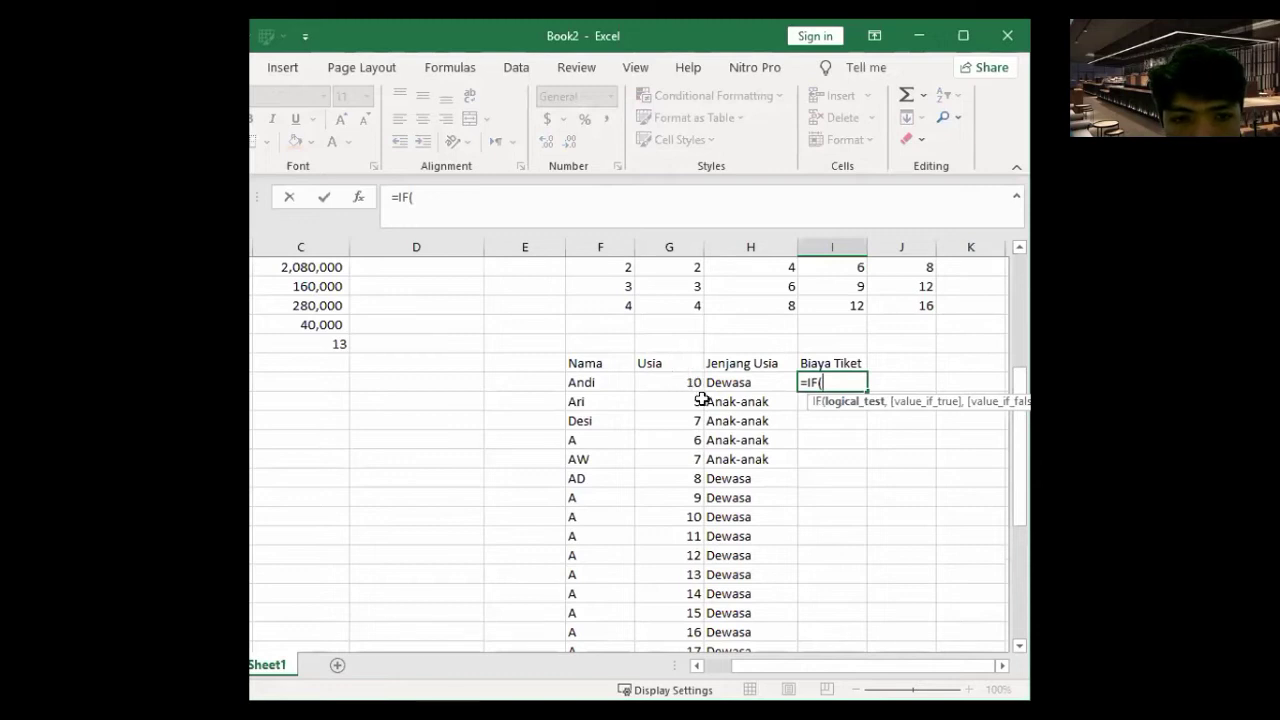
{"action": "left_click", "coordinate": [677, 390]}
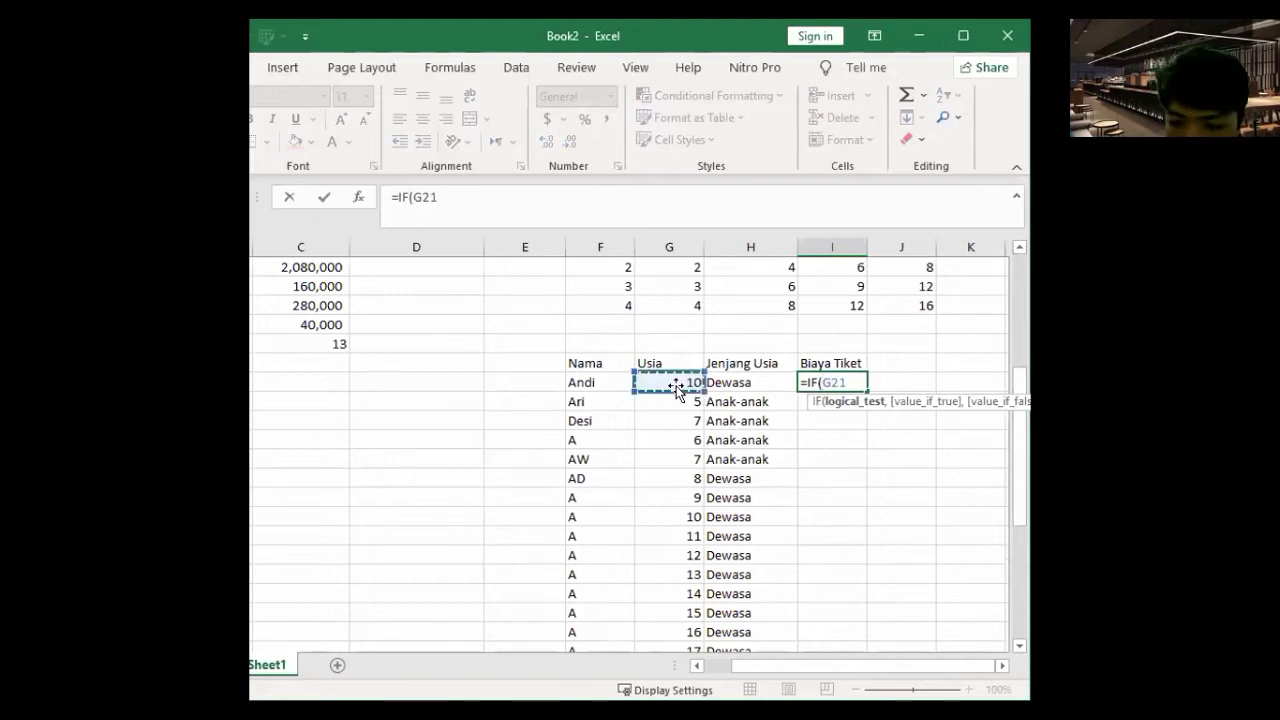
{"action": "type", "text": "<="}
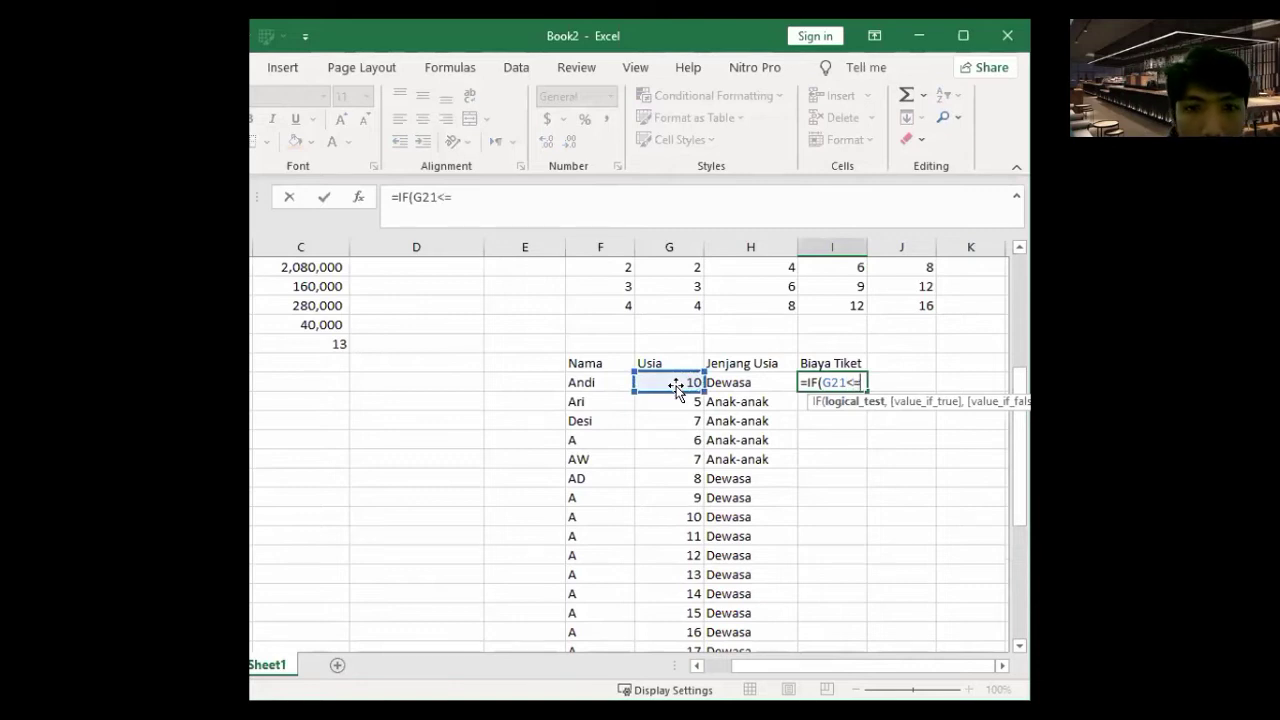
{"action": "type", "text": "7"}
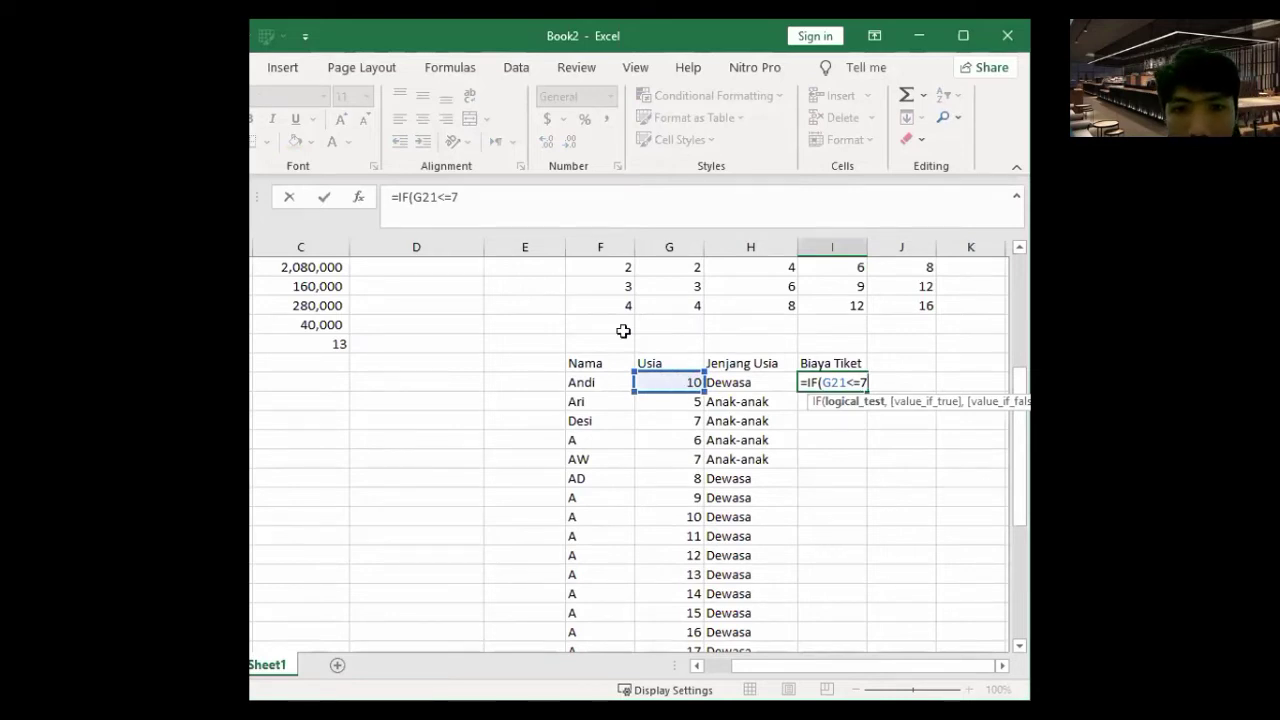
{"action": "type", "text": ","}
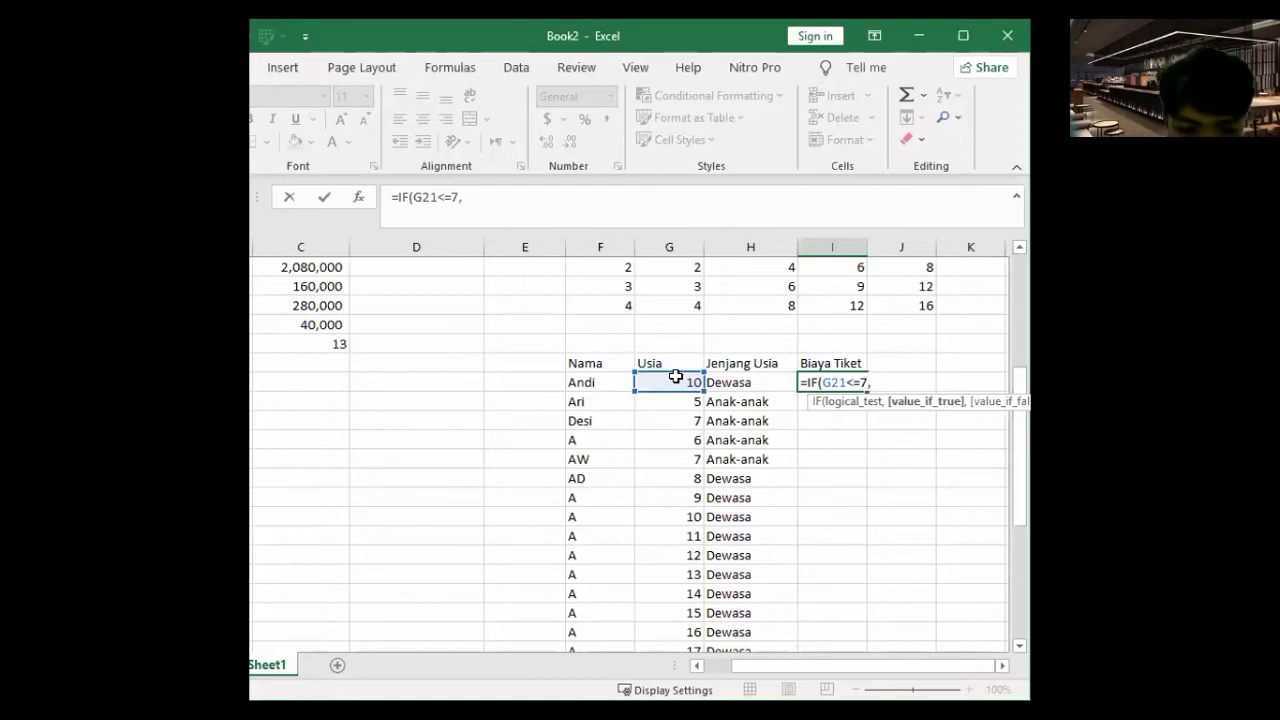
{"action": "type", "text": "\"a"}
{"action": "key", "text": "BackSpace"}
{"action": "key", "text": "BackSpace"}
{"action": "type", "text": "\""}
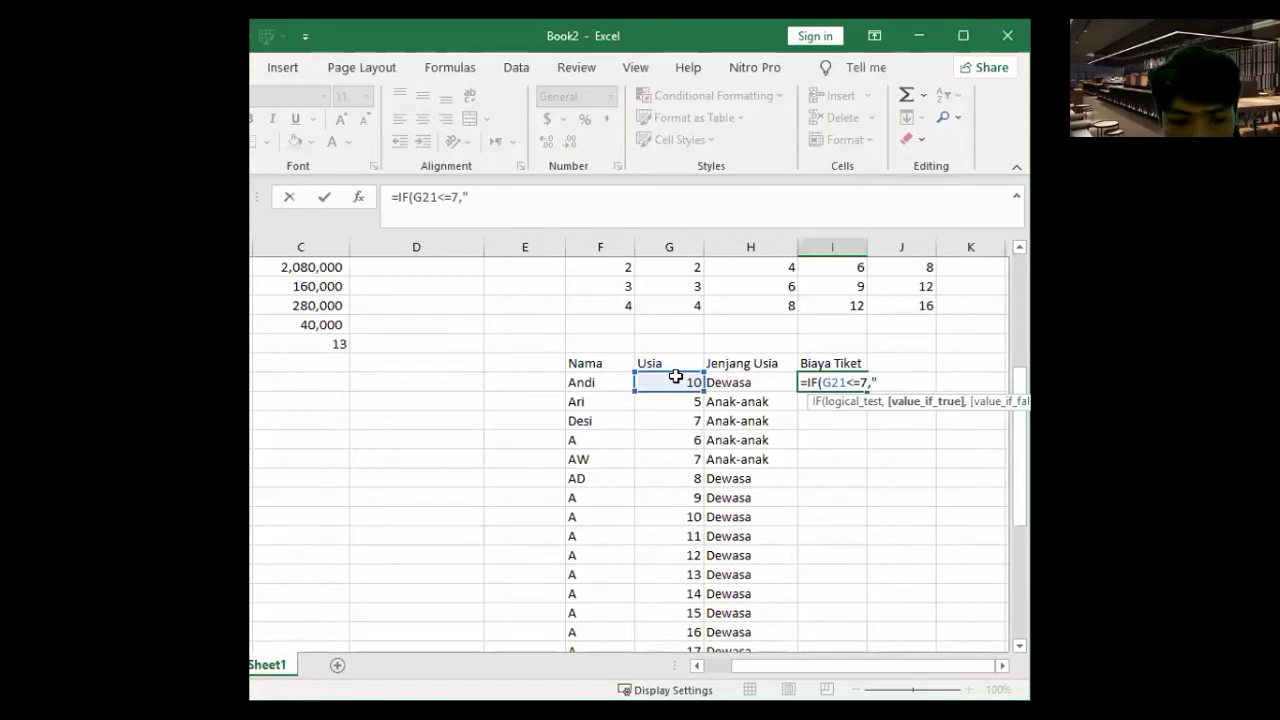
{"action": "type", "text": "5"}
{"action": "type", "text": "."}
{"action": "type", "text": "00"}
{"action": "key", "text": "BackSpace"}
{"action": "key", "text": "BackSpace"}
{"action": "key", "text": "BackSpace"}
{"action": "type", "text": ",000"}
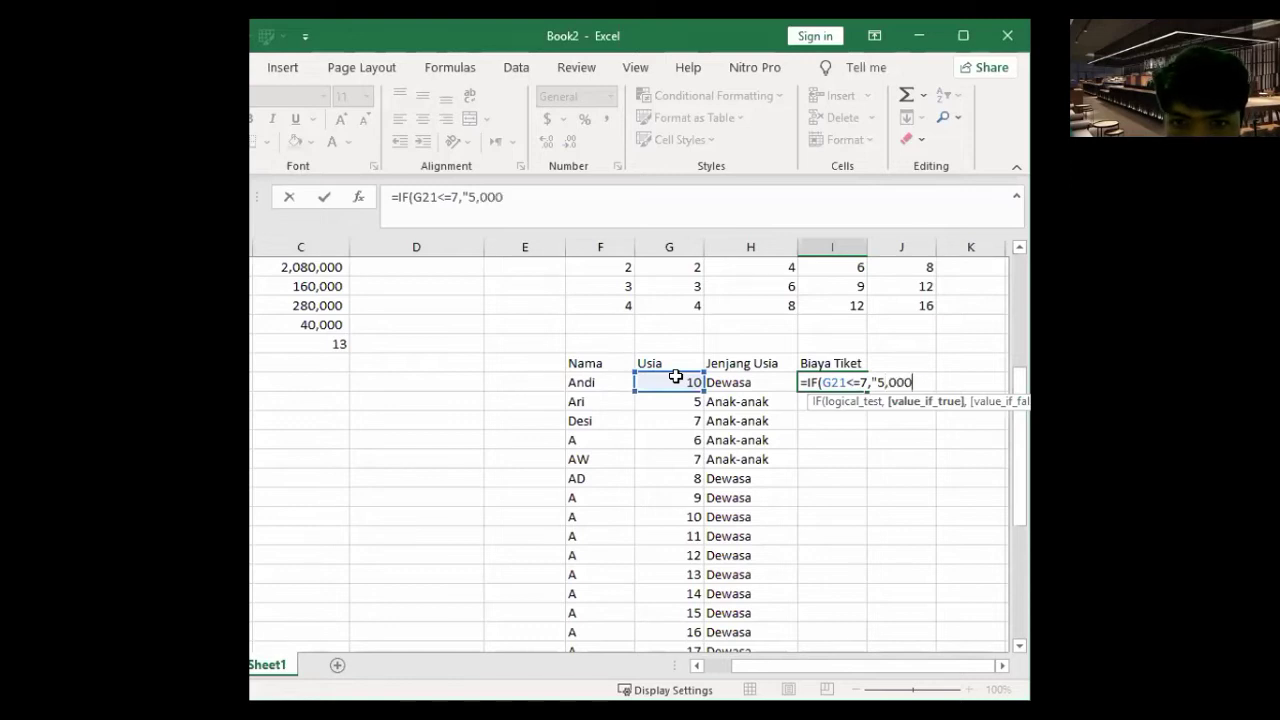
{"action": "key", "text": "BackSpace"}
{"action": "key", "text": "BackSpace"}
{"action": "key", "text": "BackSpace"}
{"action": "key", "text": "BackSpace"}
{"action": "type", "text": "000"}
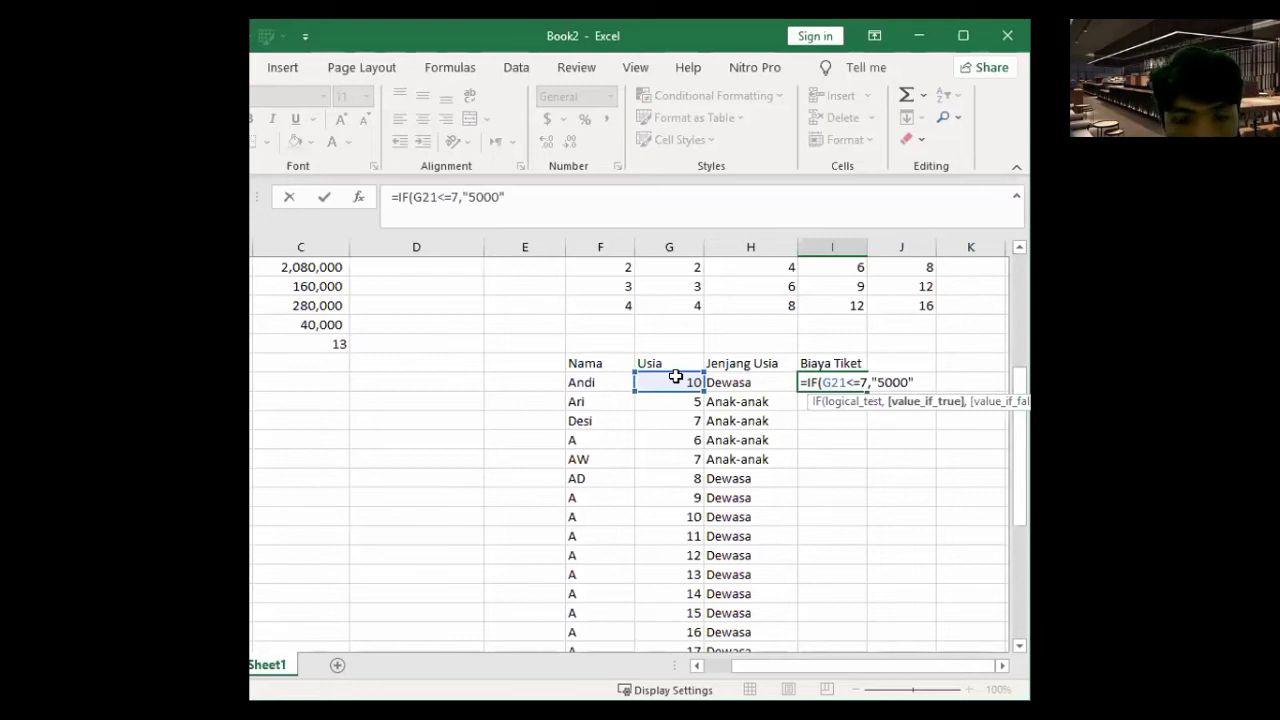
{"action": "type", "text": "\",10"}
{"action": "key", "text": "Left"}
{"action": "key", "text": "BackSpace"}
{"action": "key", "text": "Delete"}
{"action": "type", "text": "\"10000"}
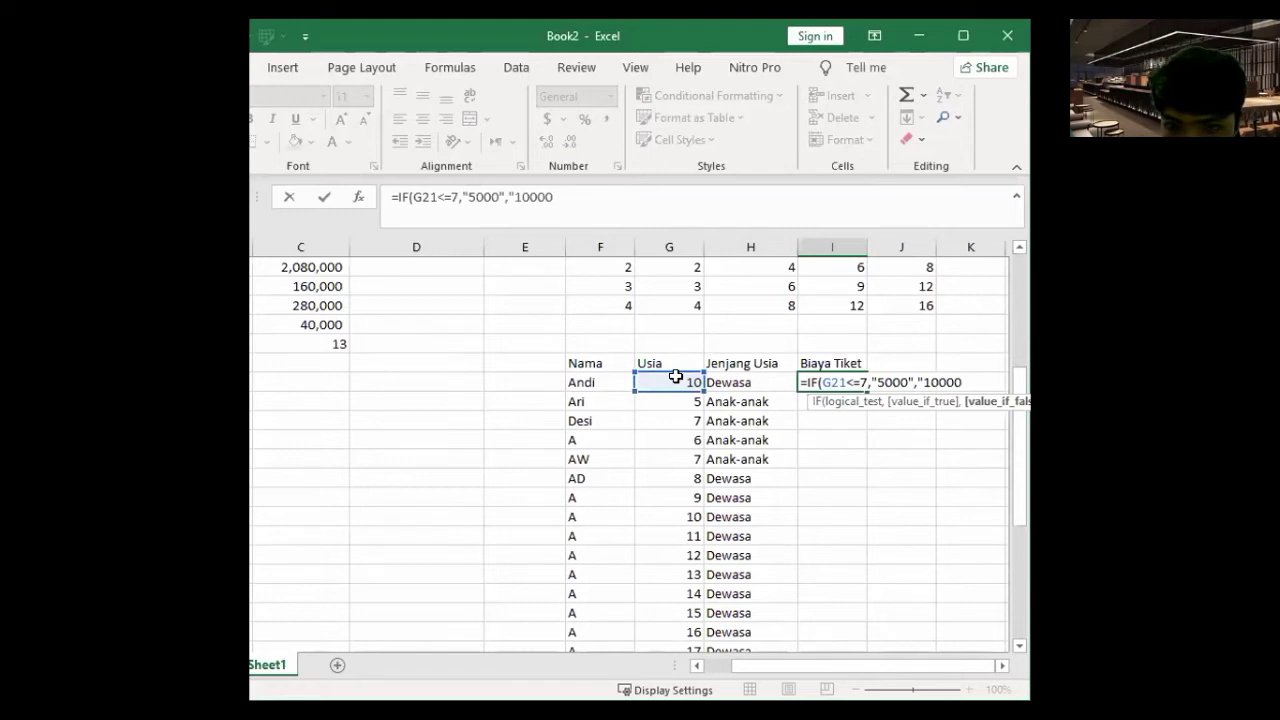
{"action": "type", "text": "\""}
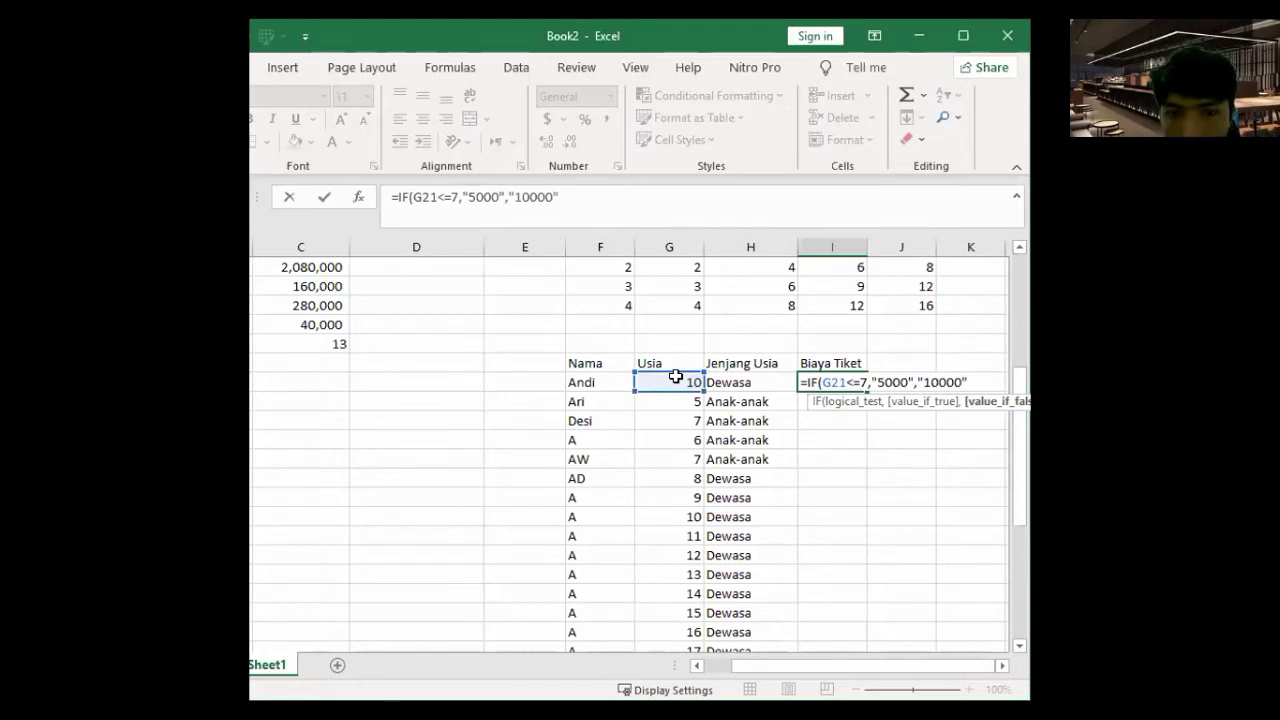
{"action": "key", "text": "Return"}
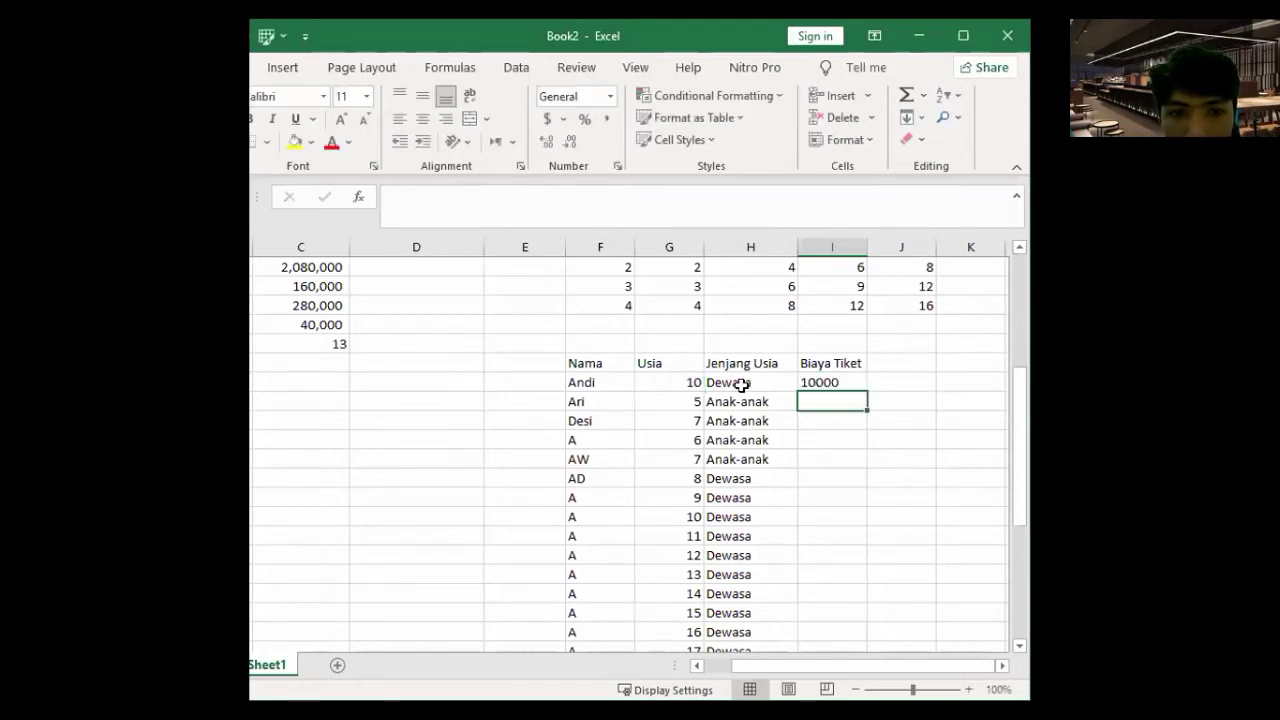
- Copy the ticket-price formula down the Biaya Tiket column and check the first row
{"action": "key", "text": "Up"}
{"action": "left_click_drag", "start_coordinate": [867, 390], "coordinate": [846, 609]}
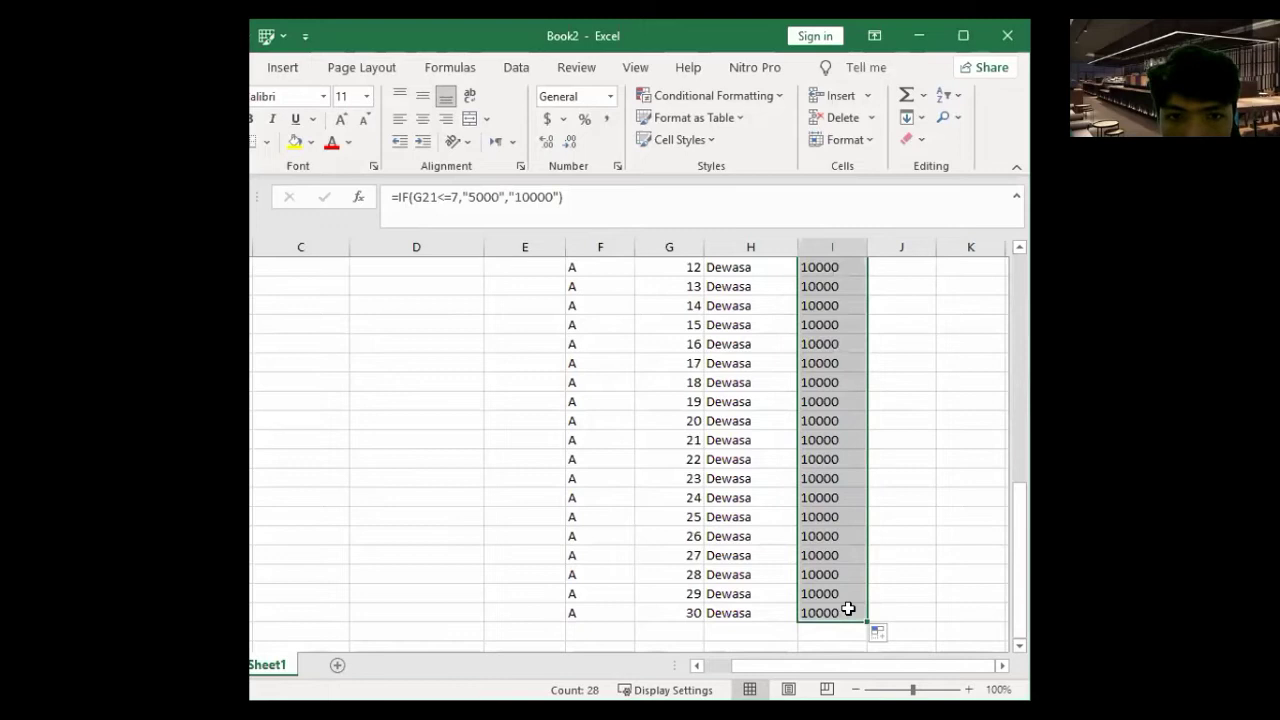
{"action": "scroll", "coordinate": [848, 609], "scroll_direction": "up", "scroll_amount": 5}
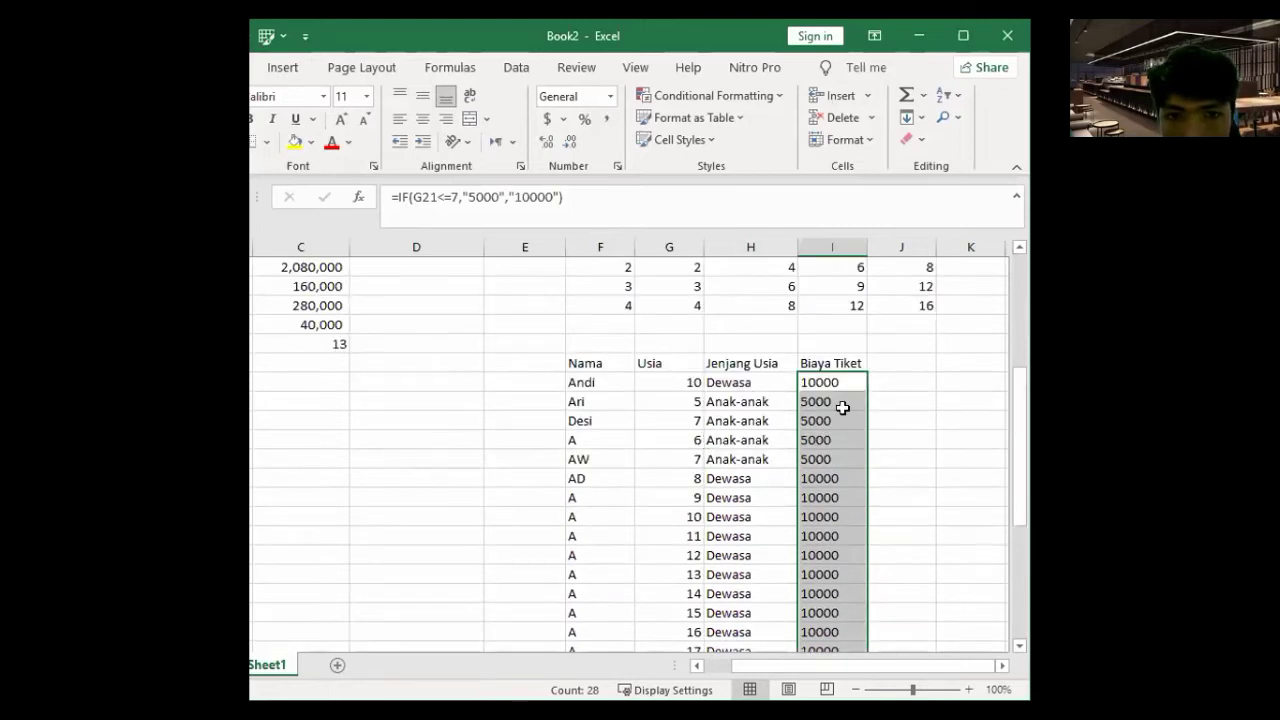
{"action": "left_click", "coordinate": [927, 418]}
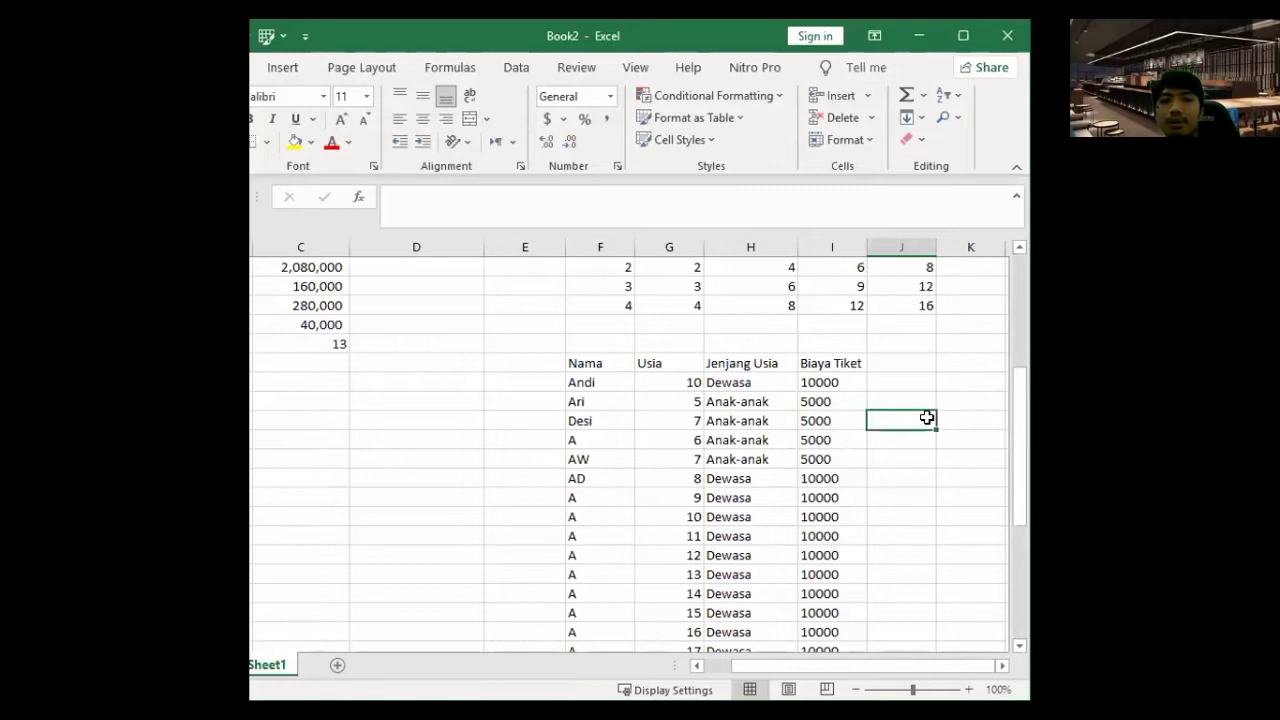
{"action": "left_click", "coordinate": [835, 380]}
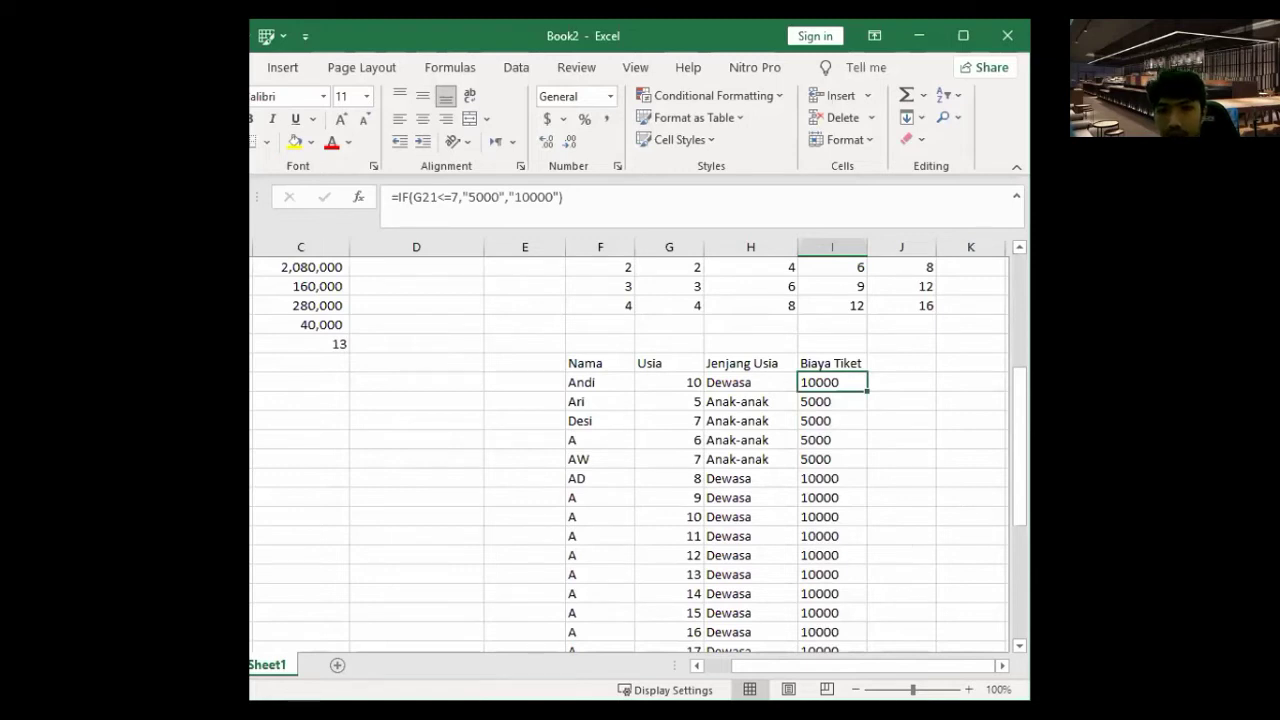
{"action": "key", "text": "alt+Tab"}
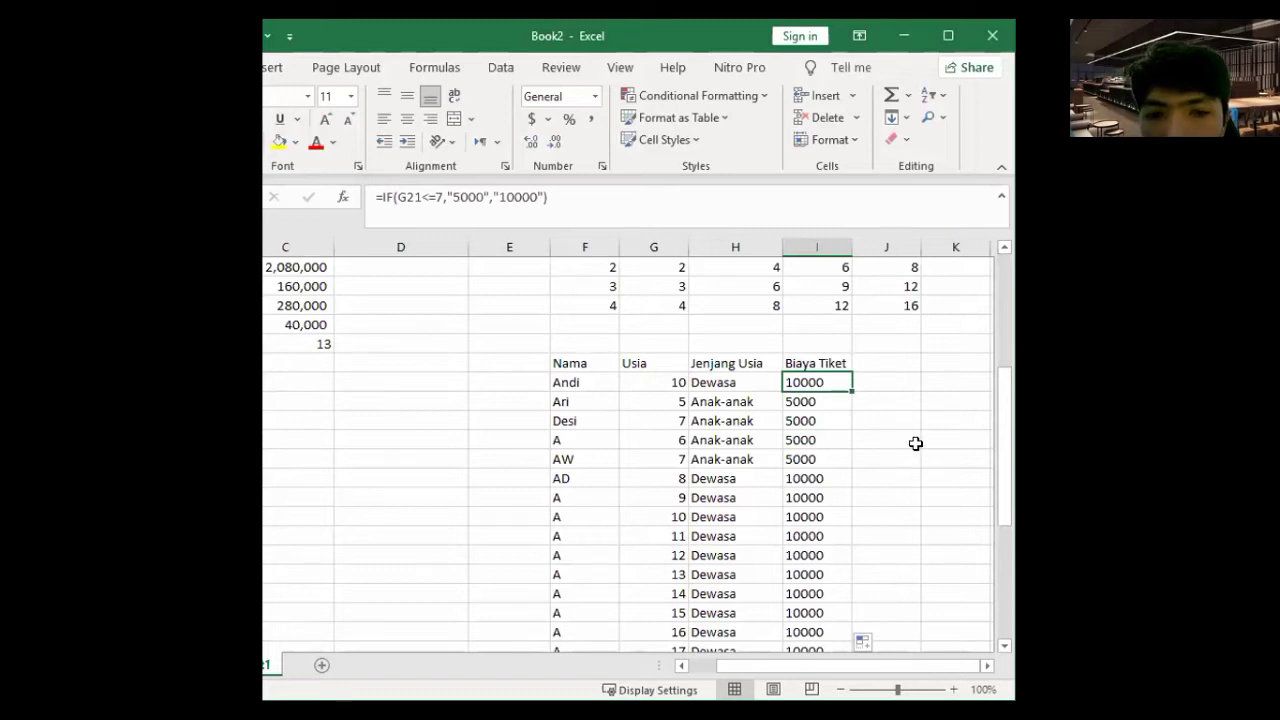
{"action": "scroll", "coordinate": [915, 443], "scroll_direction": "down", "scroll_amount": 3}
{"action": "scroll", "coordinate": [915, 443], "scroll_direction": "up", "scroll_amount": 10}
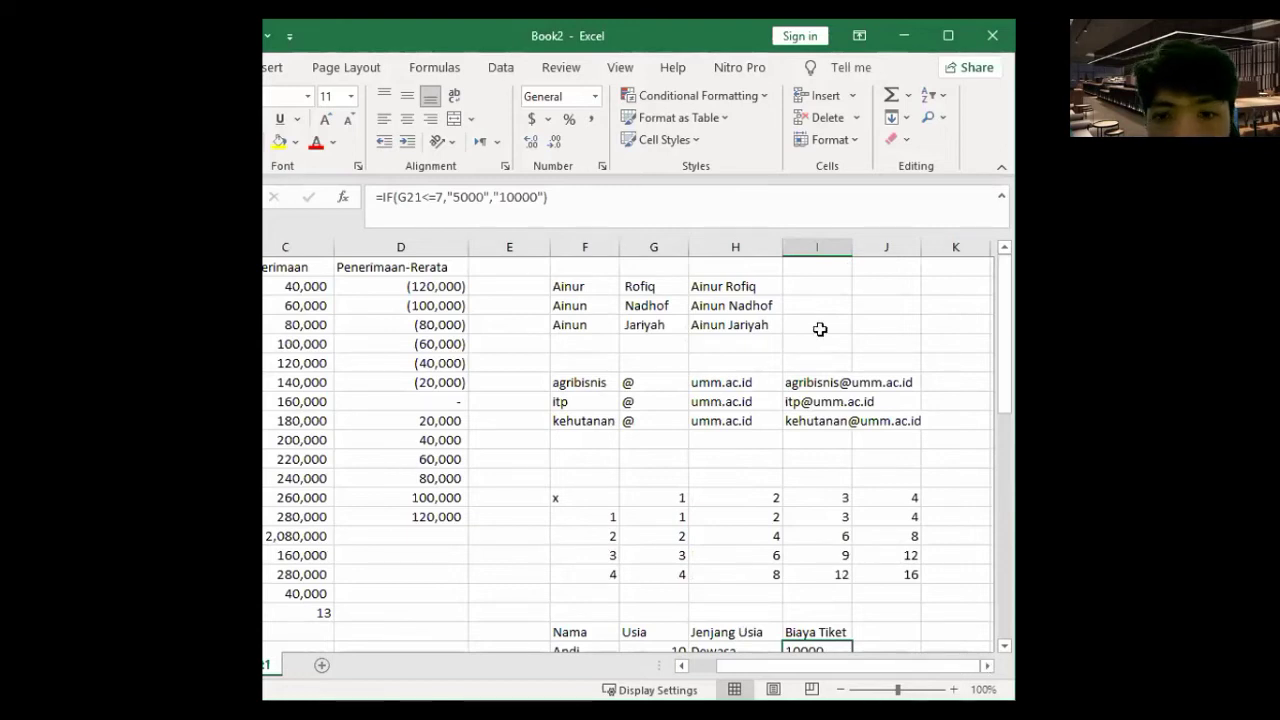
{"action": "scroll", "coordinate": [774, 324], "scroll_direction": "right", "scroll_amount": 3}
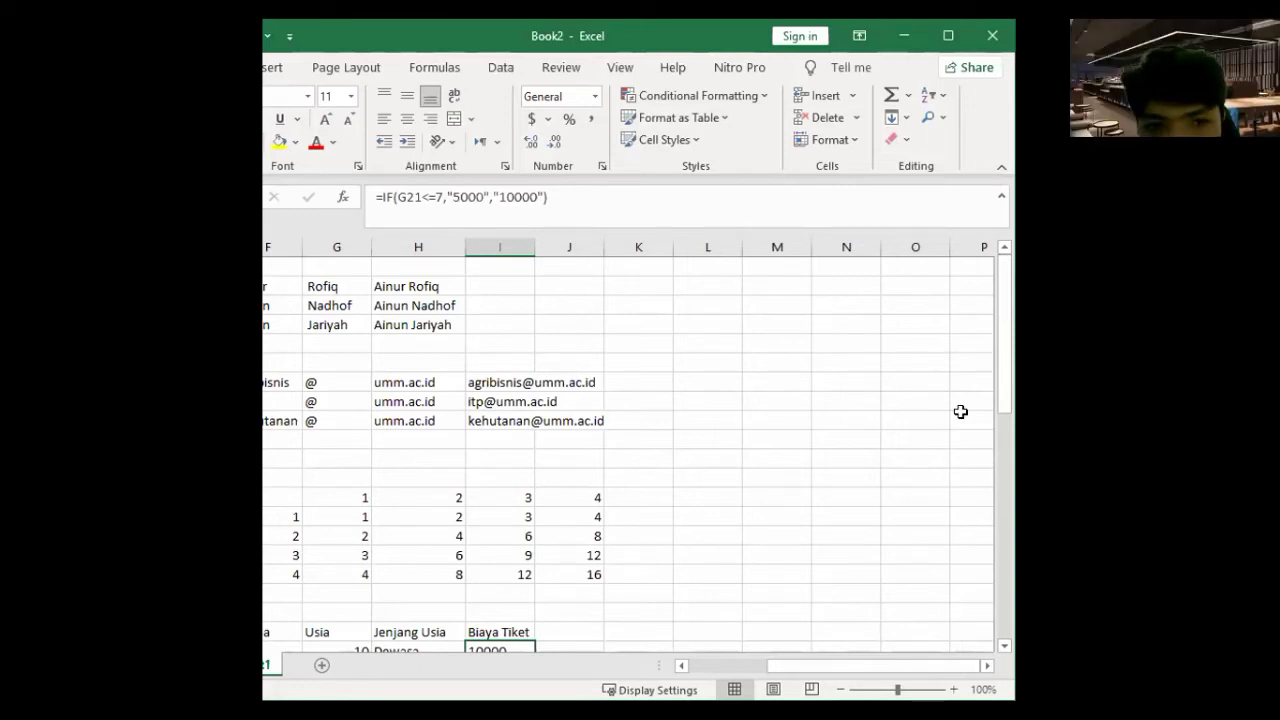
{"action": "left_click", "coordinate": [736, 382]}
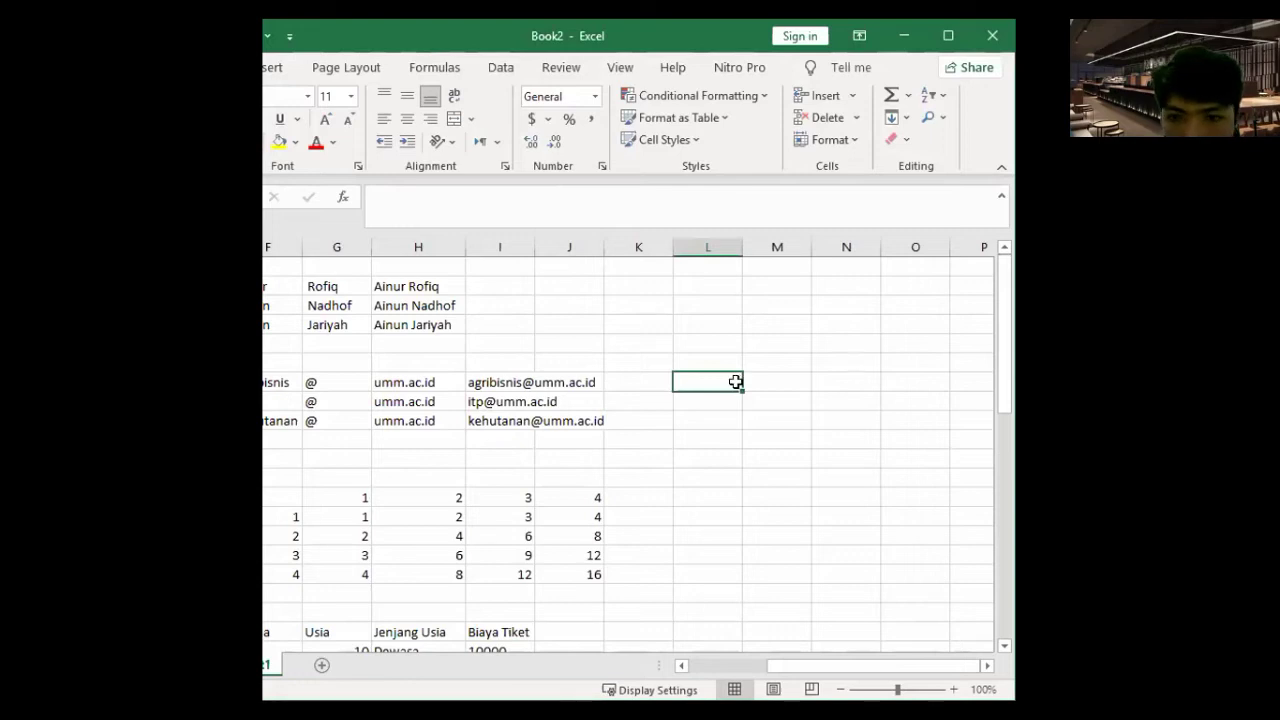
- Type the Nama header and list Bunga, Citra and Lestari below it
{"action": "type", "text": "Nama"}
{"action": "key", "text": "Tab"}
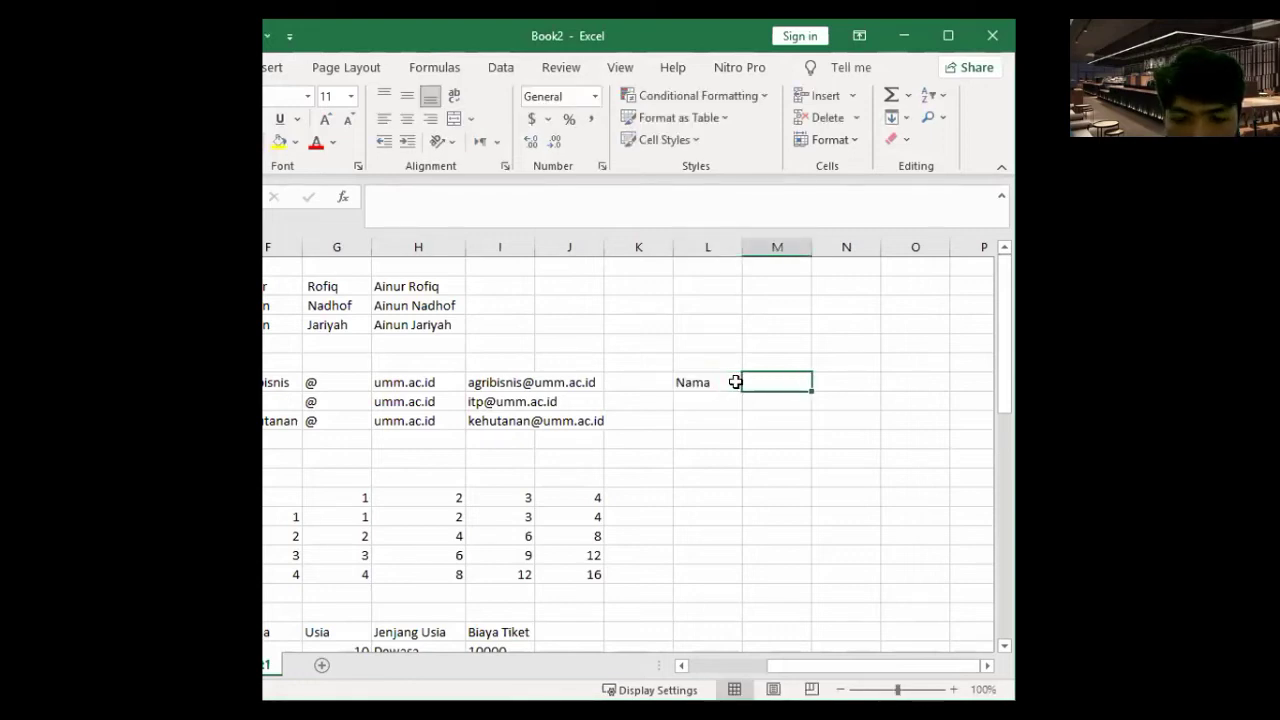
{"action": "key", "text": "Return"}
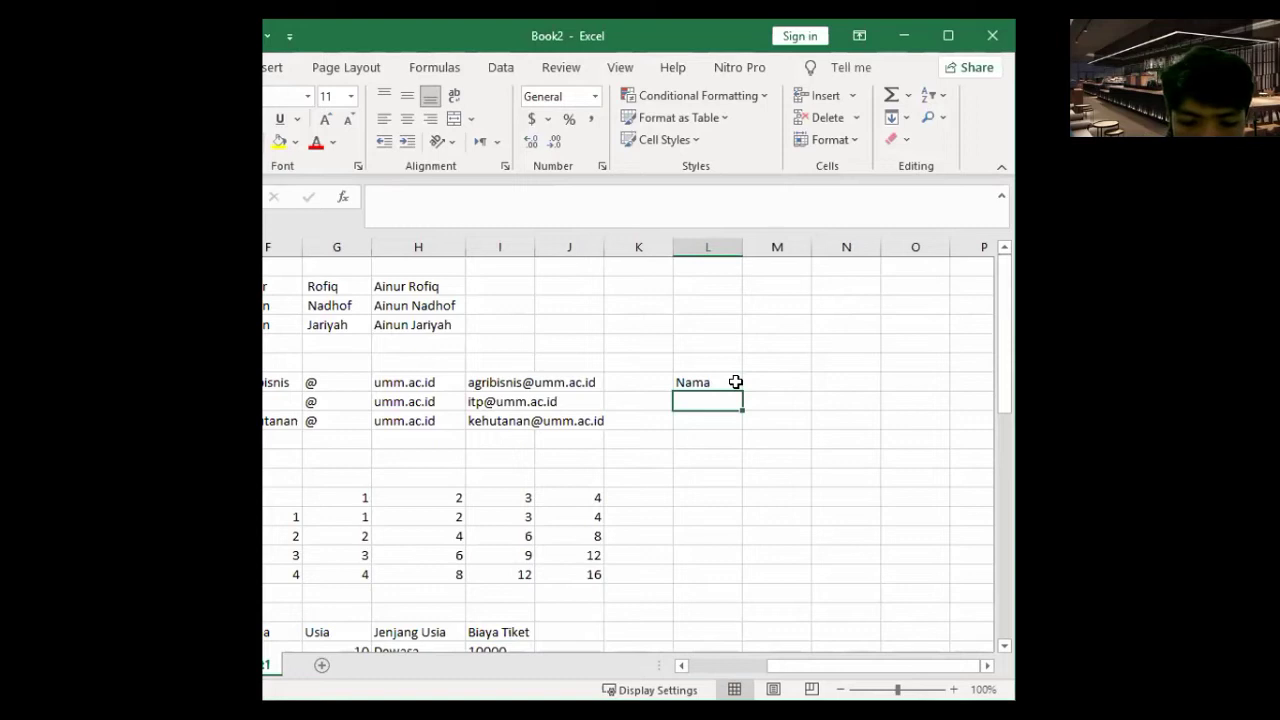
{"action": "type", "text": "A"}
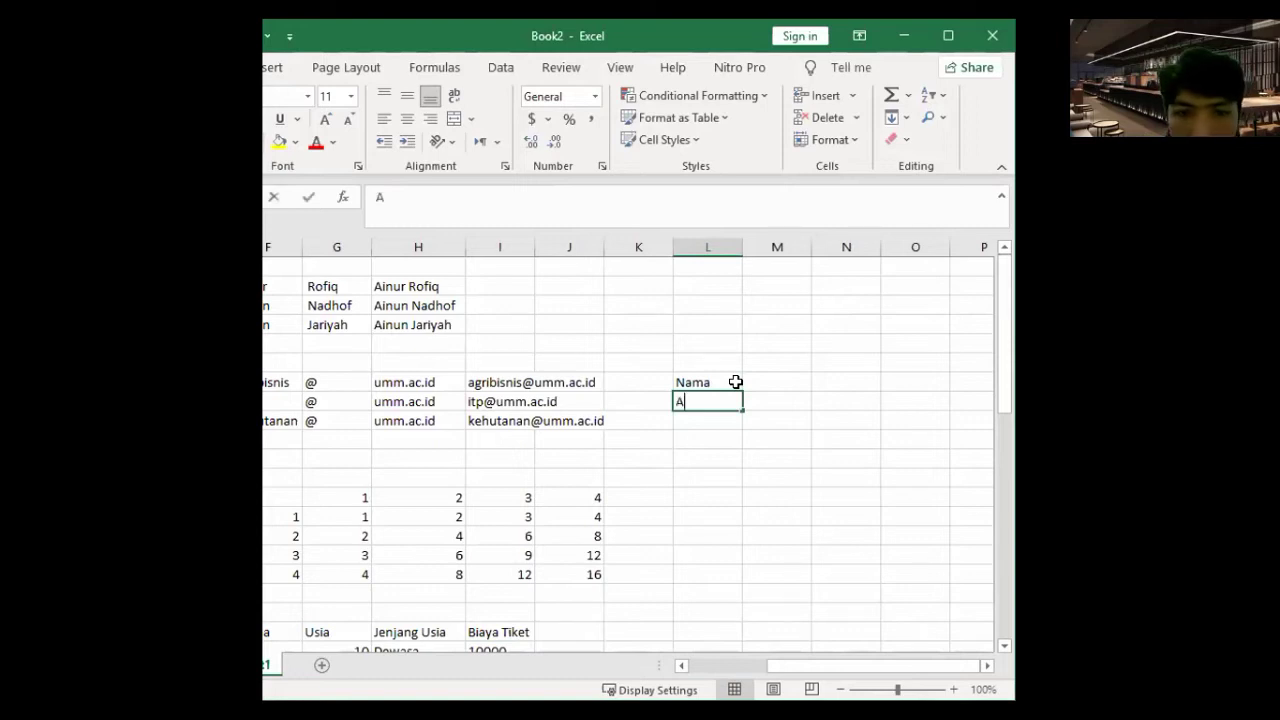
{"action": "type", "text": "ndi"}
{"action": "key", "text": "Return"}
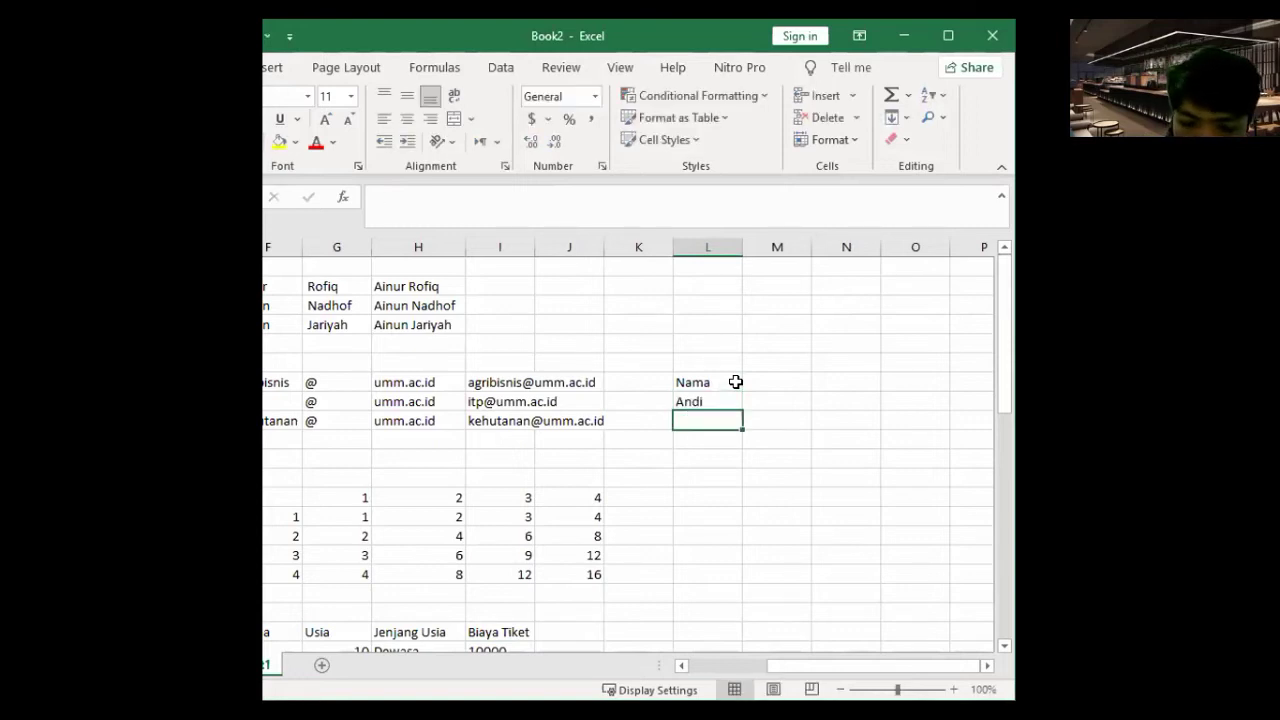
{"action": "type", "text": "P"}
{"action": "key", "text": "BackSpace"}
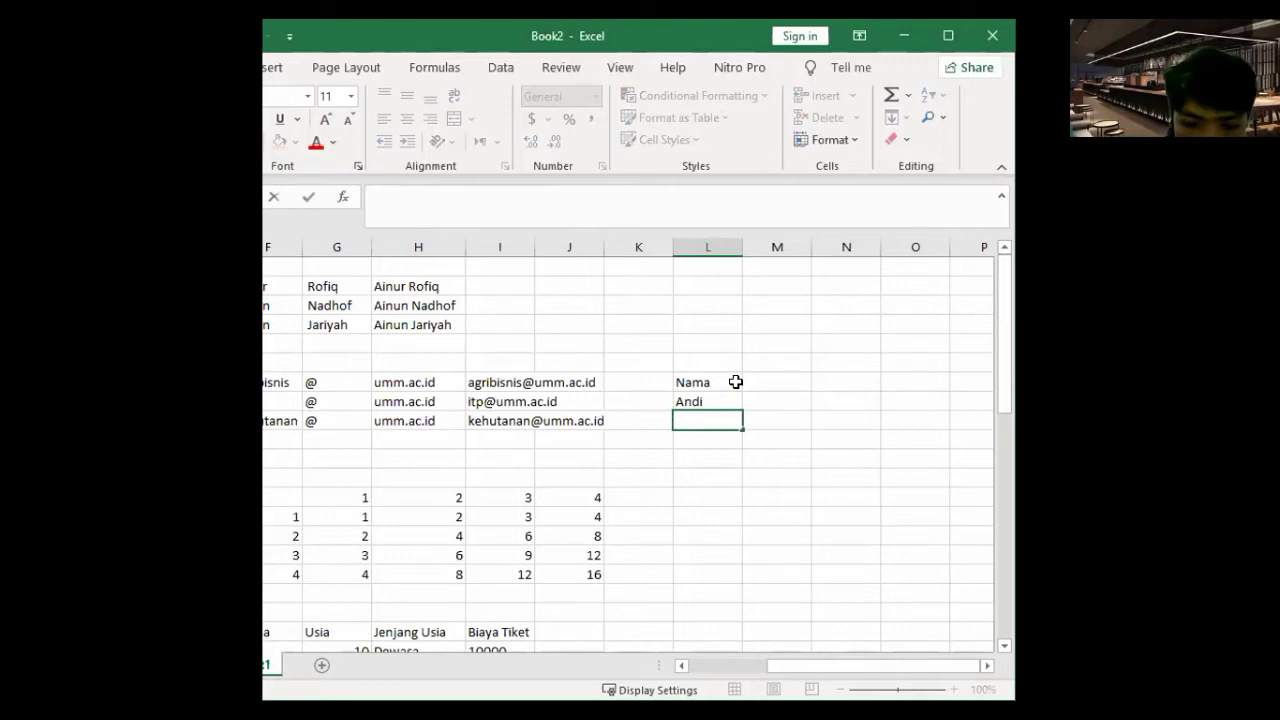
{"action": "key", "text": "Up"}
{"action": "type", "text": "Bung"}
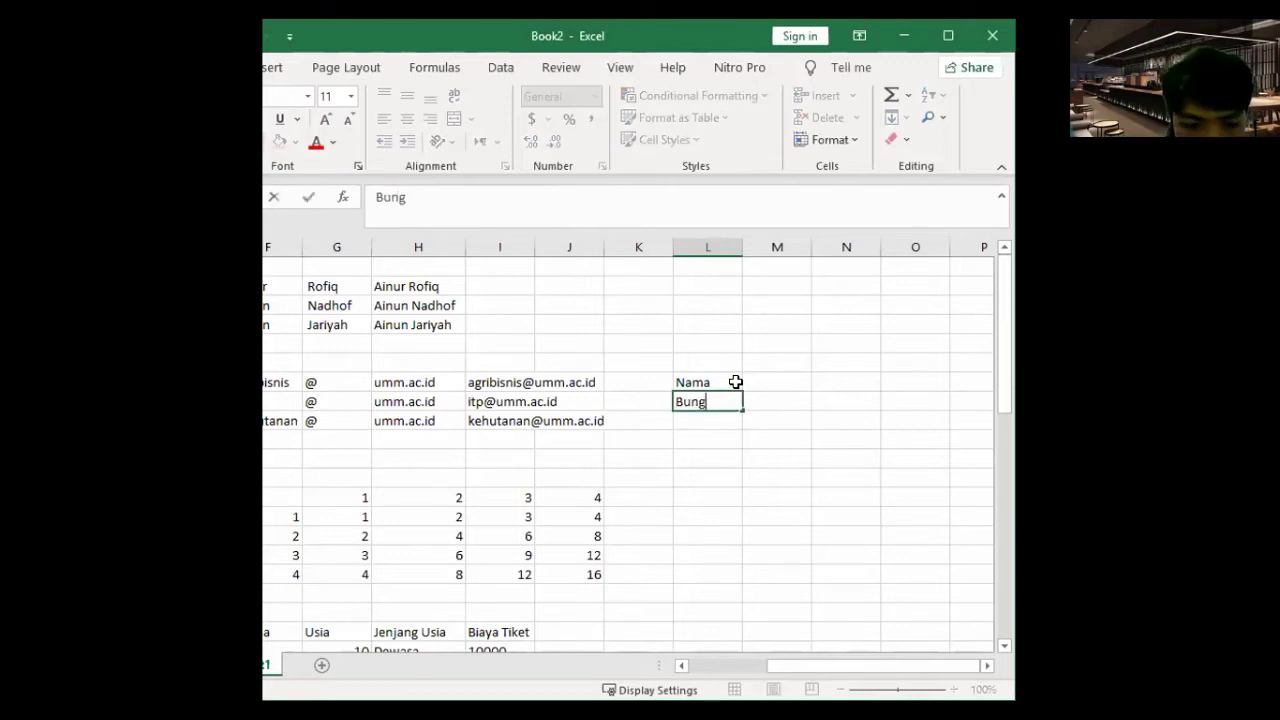
{"action": "type", "text": "a"}
{"action": "key", "text": "Return"}
{"action": "type", "text": "Citr"}
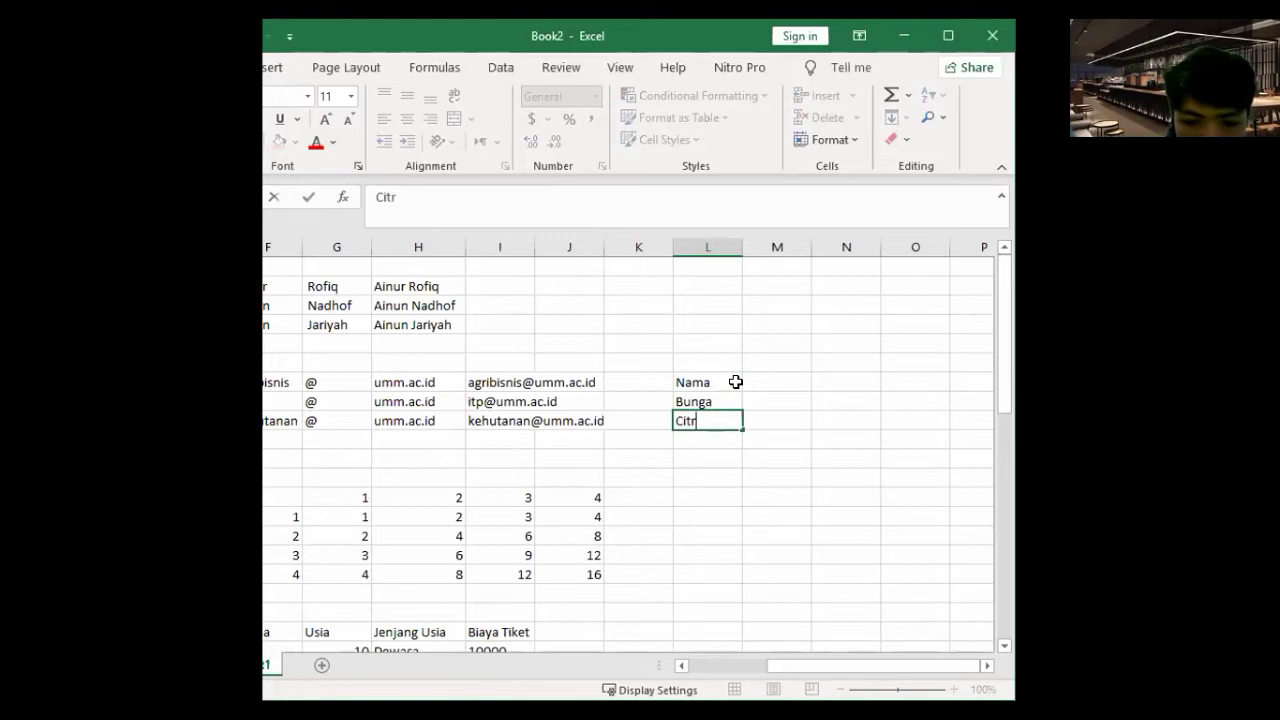
{"action": "type", "text": "a"}
{"action": "key", "text": "Return"}
{"action": "type", "text": "Lestar"}
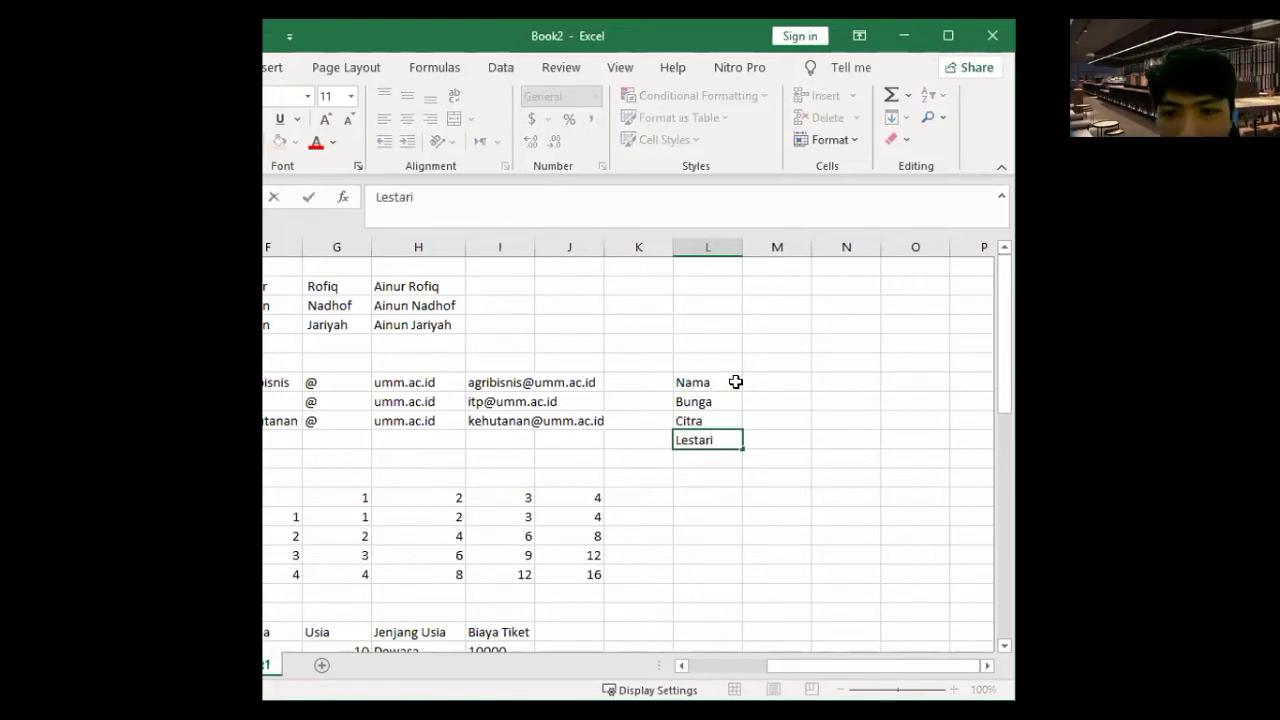
{"action": "key", "text": "Right"}
{"action": "key", "text": "Up"}
{"action": "key", "text": "Up"}
{"action": "key", "text": "Up"}
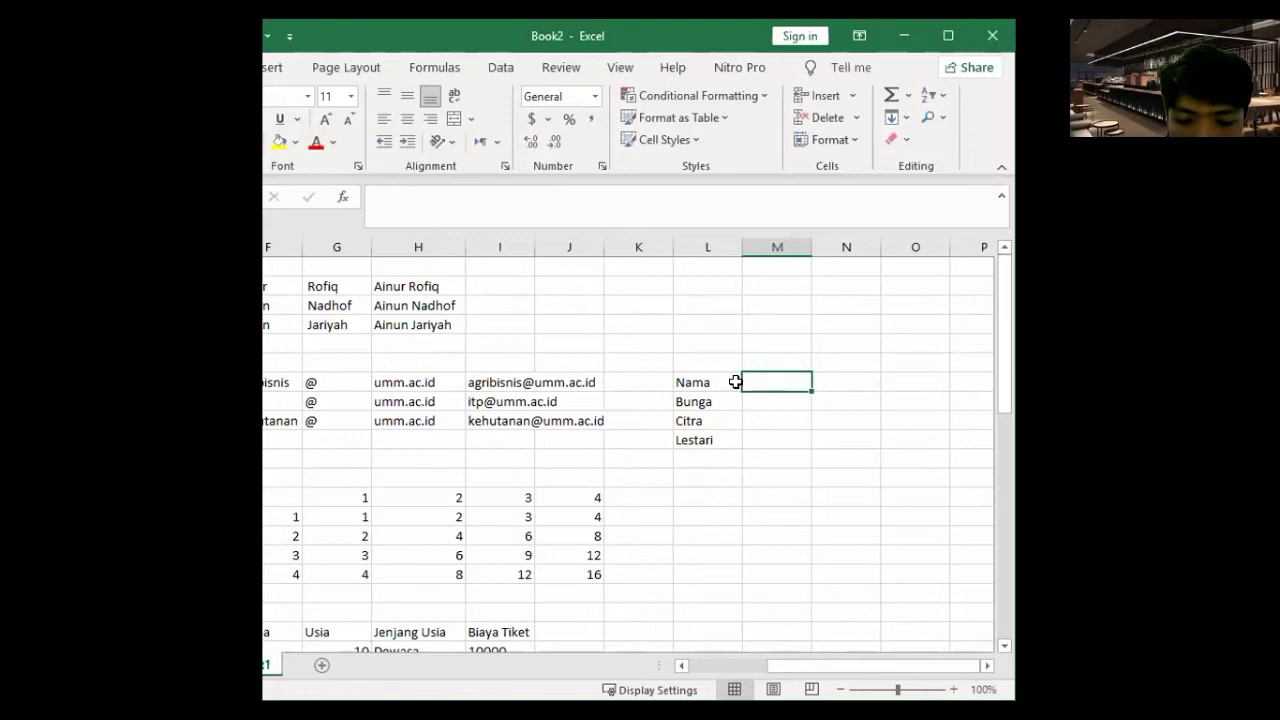
- Add the headers Nilai Teori, Nilai Praktikum and Hasil beside Nama
{"action": "type", "text": "Tero"}
{"action": "key", "text": "BackSpace"}
{"action": "key", "text": "BackSpace"}
{"action": "type", "text": "ori"}
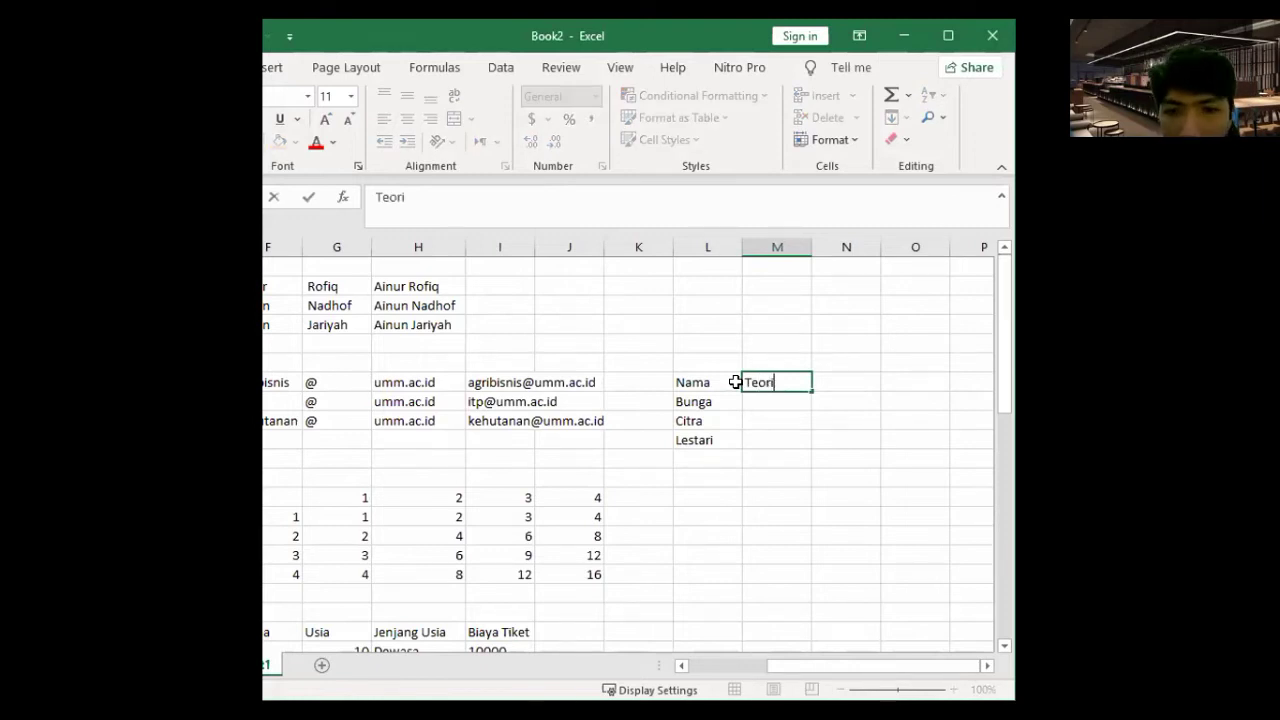
{"action": "key", "text": "Tab"}
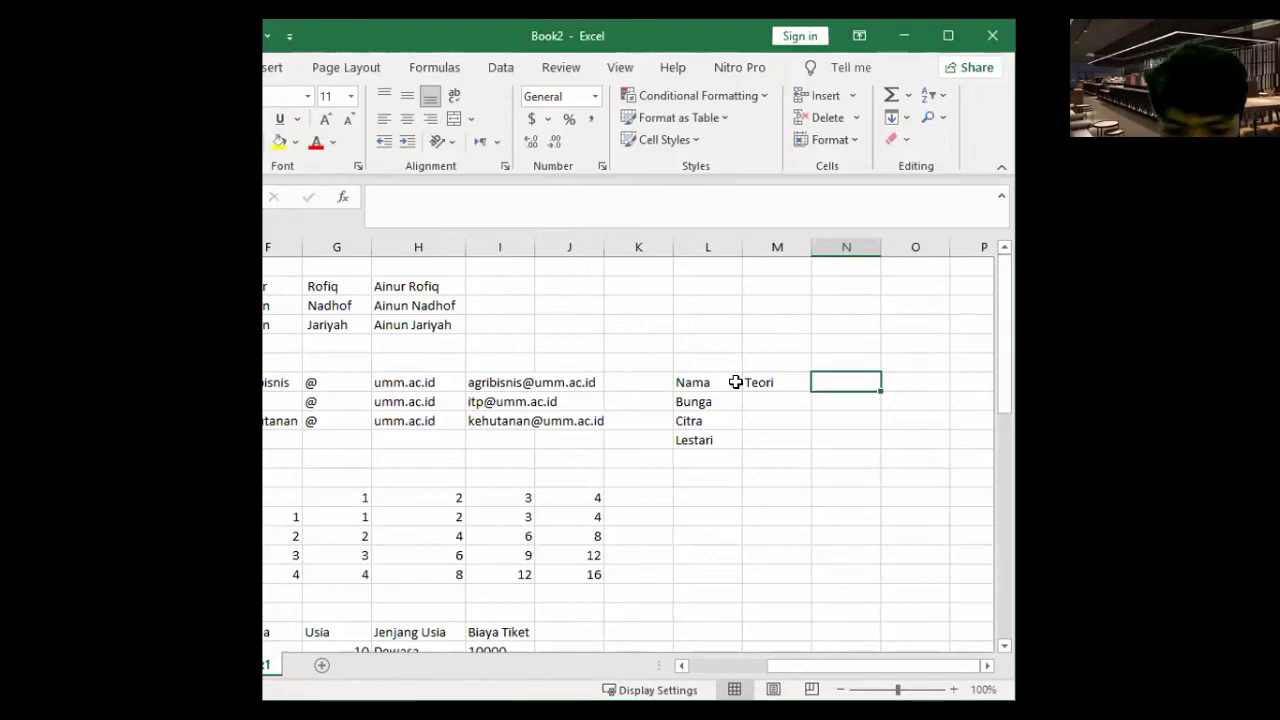
{"action": "key", "text": "Left"}
{"action": "type", "text": "Nilai"}
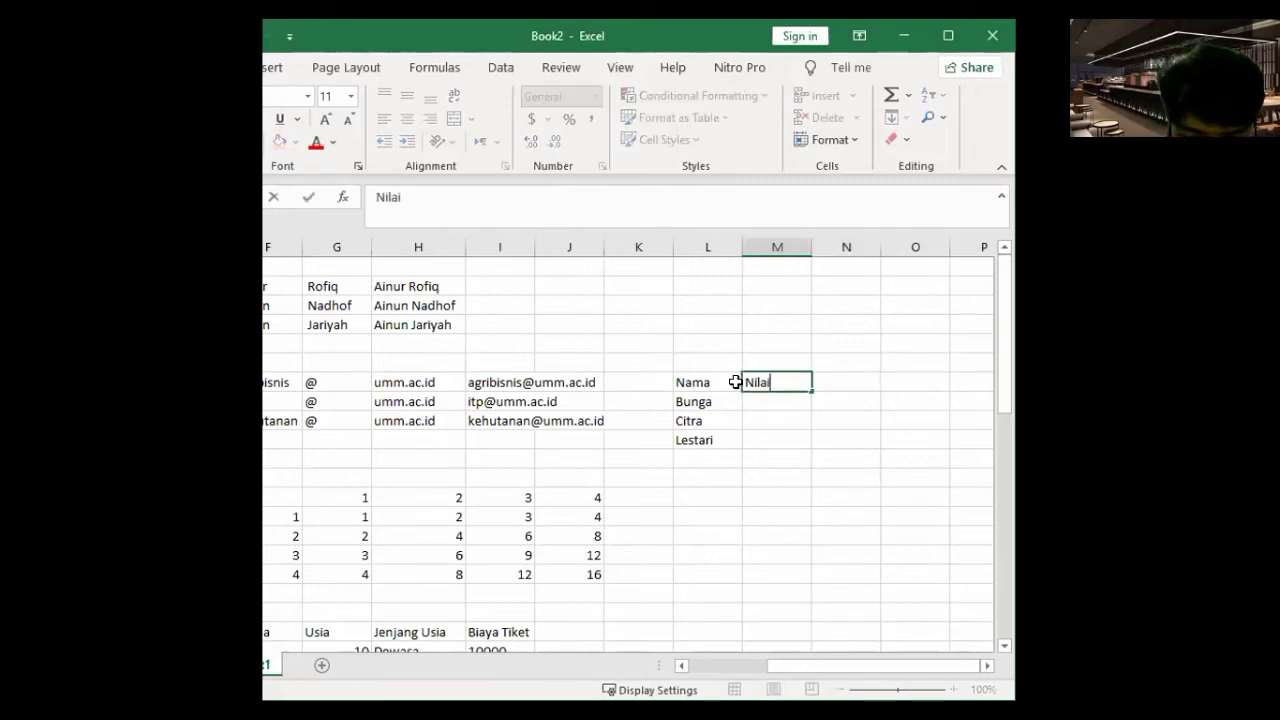
{"action": "type", "text": " Teori"}
{"action": "key", "text": "Tab"}
{"action": "type", "text": "Nilai Praktikum"}
{"action": "key", "text": "Return"}
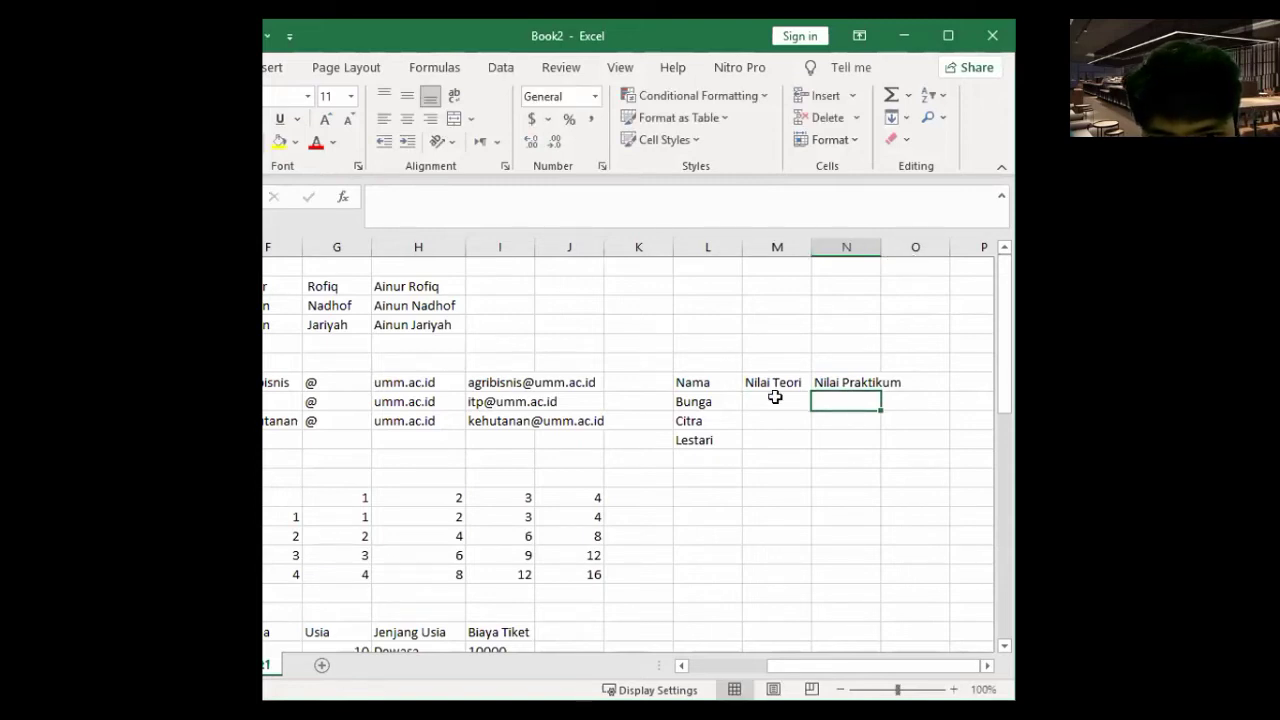
{"action": "left_click", "coordinate": [949, 378]}
{"action": "type", "text": "Hasil"}
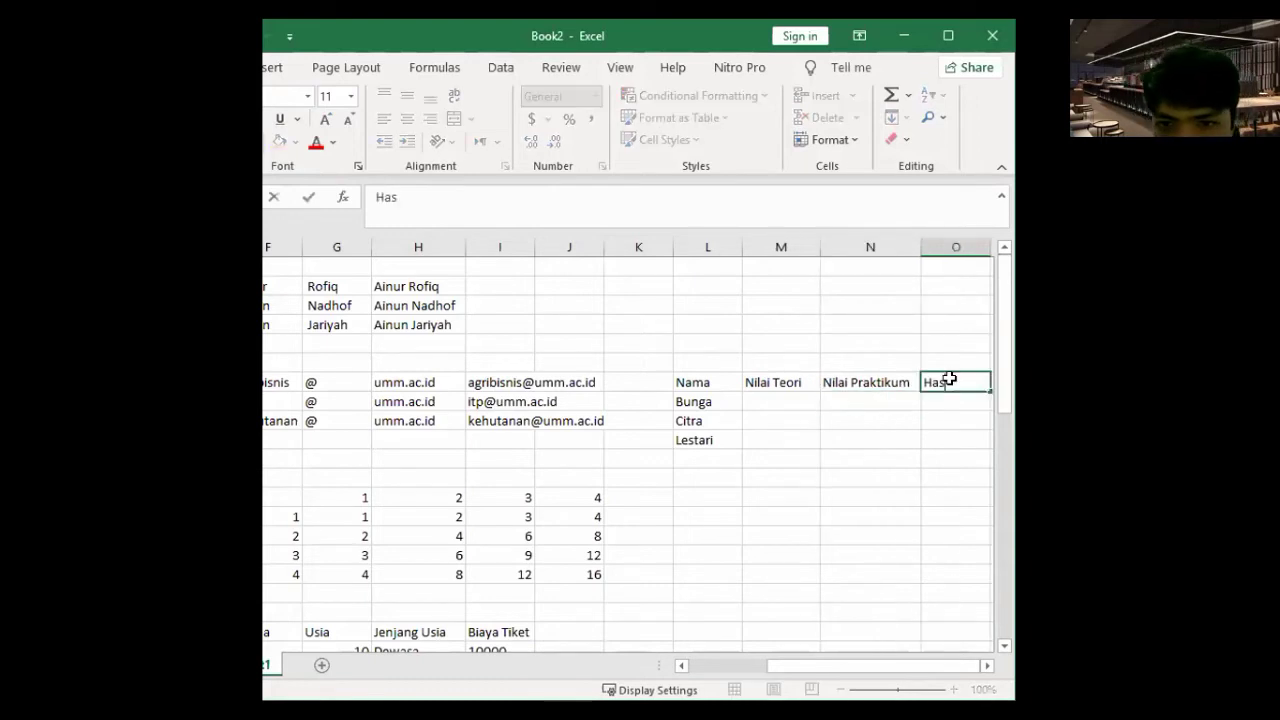
{"action": "key", "text": "Return"}
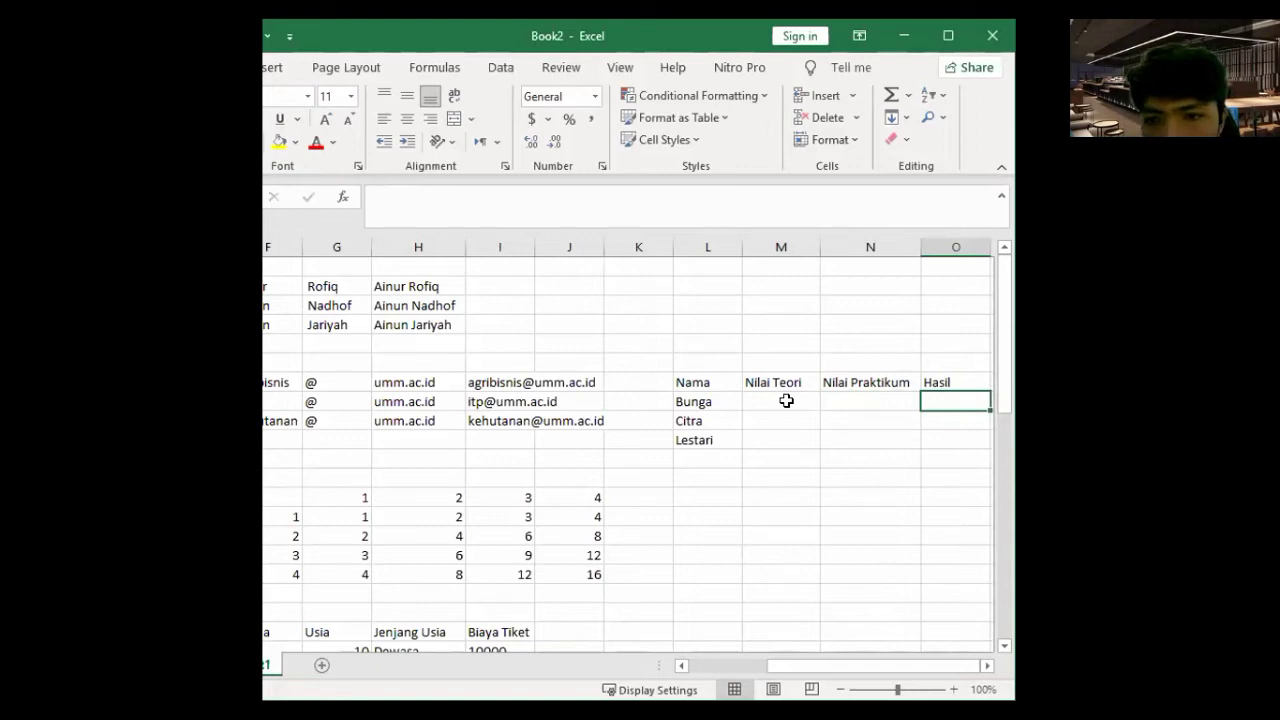
{"action": "left_click", "coordinate": [786, 400]}
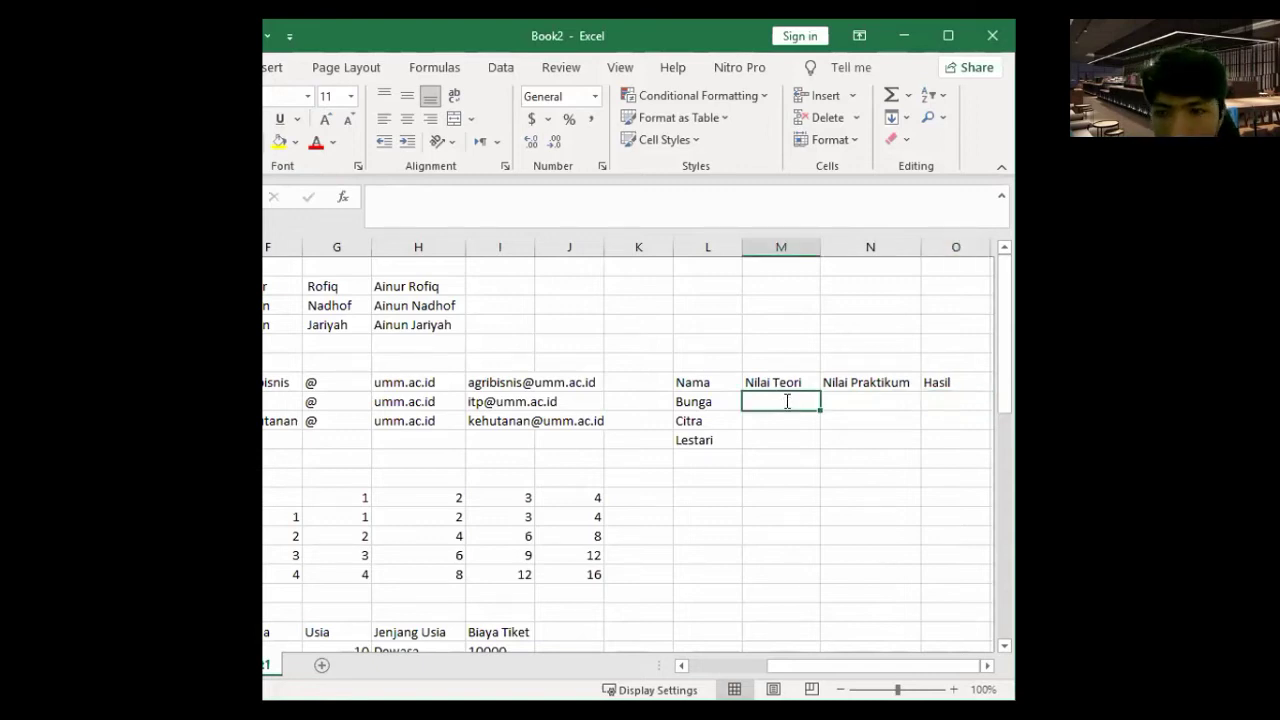
{"action": "type", "text": "60"}
{"action": "key", "text": "Tab"}
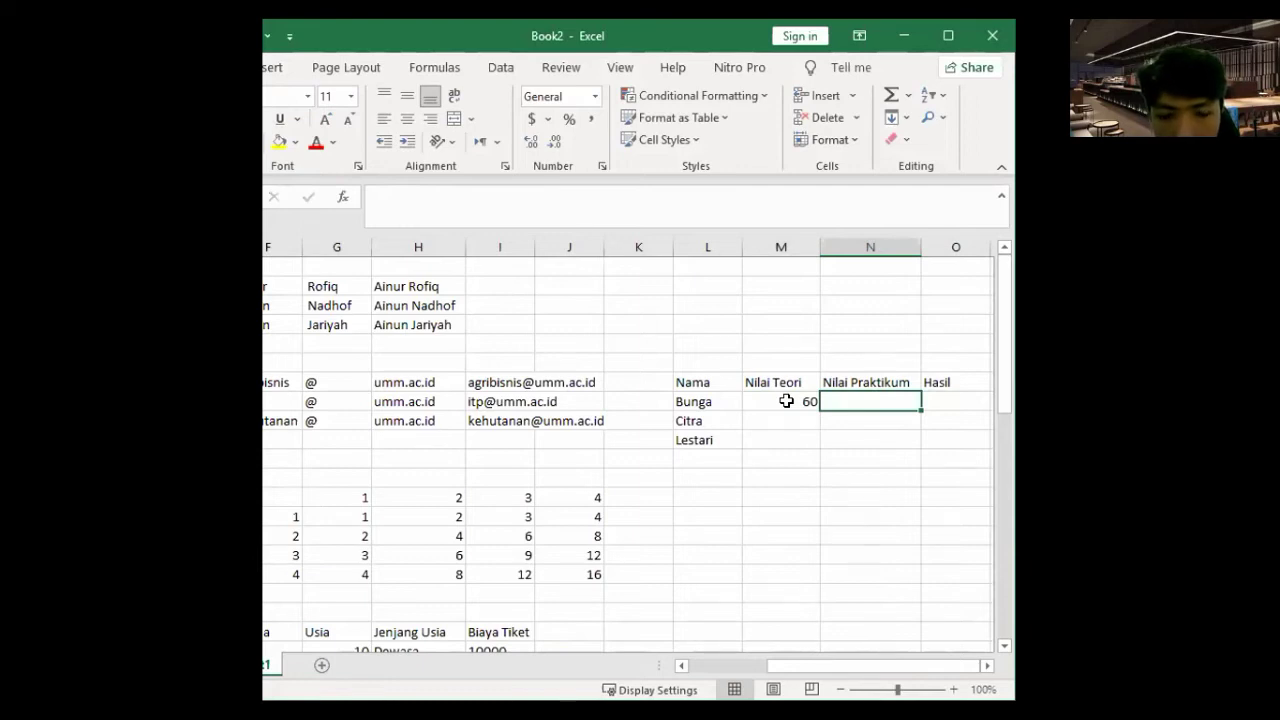
{"action": "left_click", "coordinate": [787, 400]}
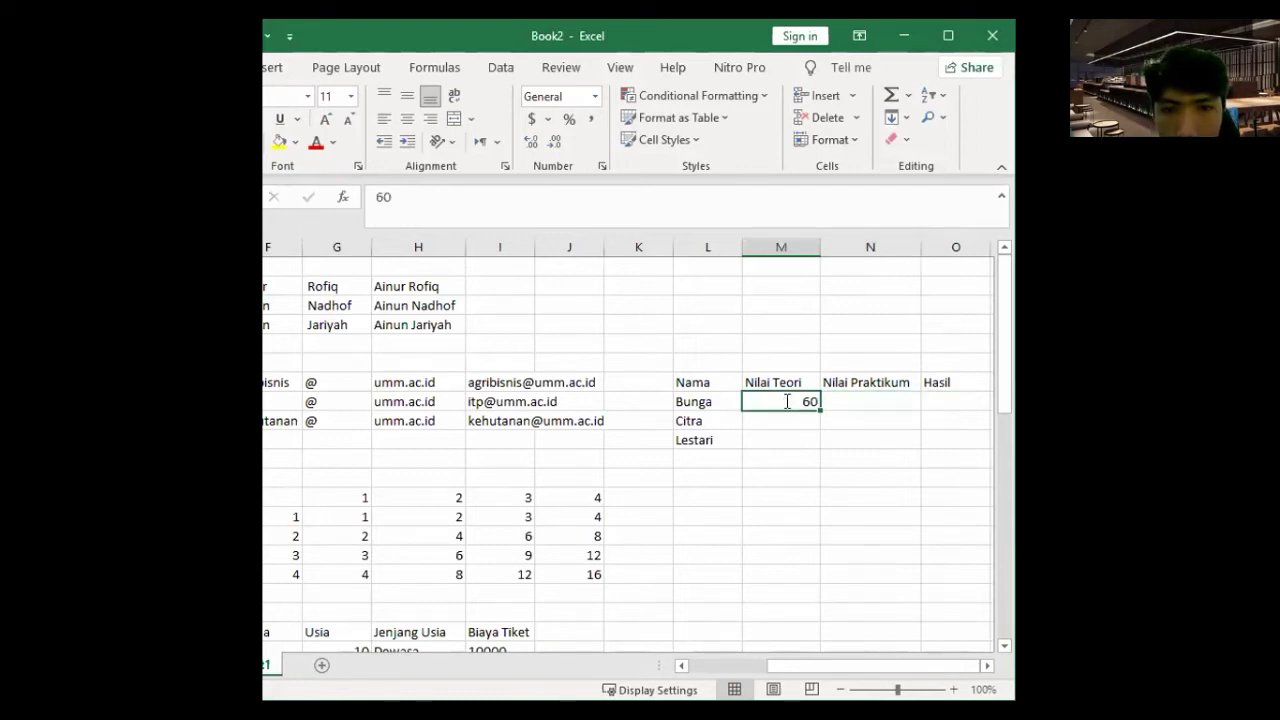
{"action": "type", "text": "70"}
{"action": "key", "text": "Tab"}
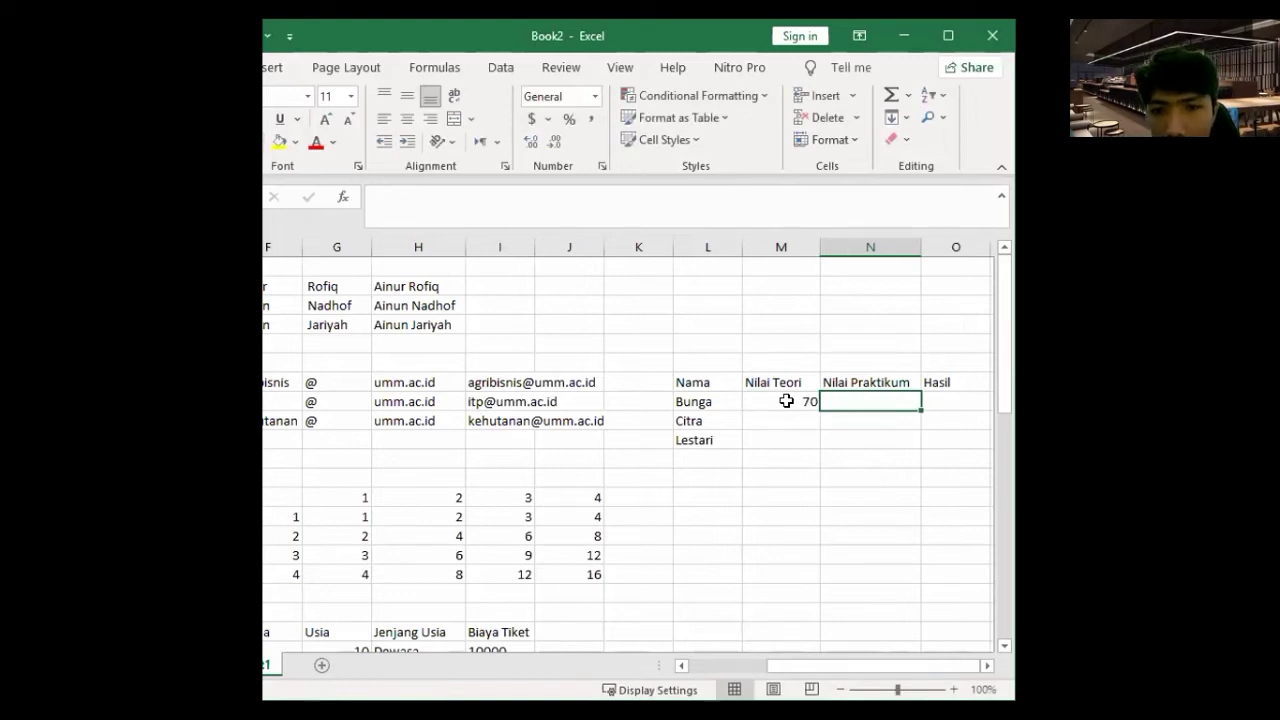
{"action": "type", "text": "65"}
{"action": "key", "text": "Return"}
{"action": "type", "text": "6"}
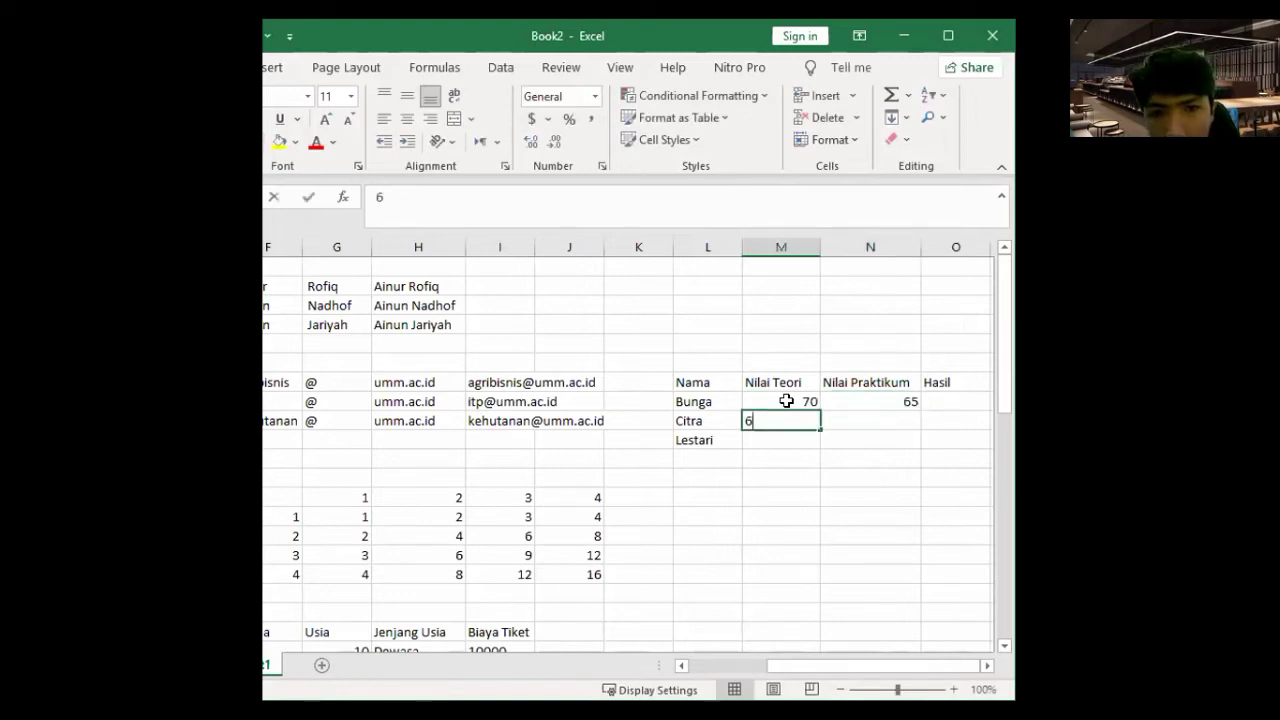
{"action": "type", "text": "0"}
{"action": "key", "text": "ctrl+Return"}
{"action": "key", "text": "Tab"}
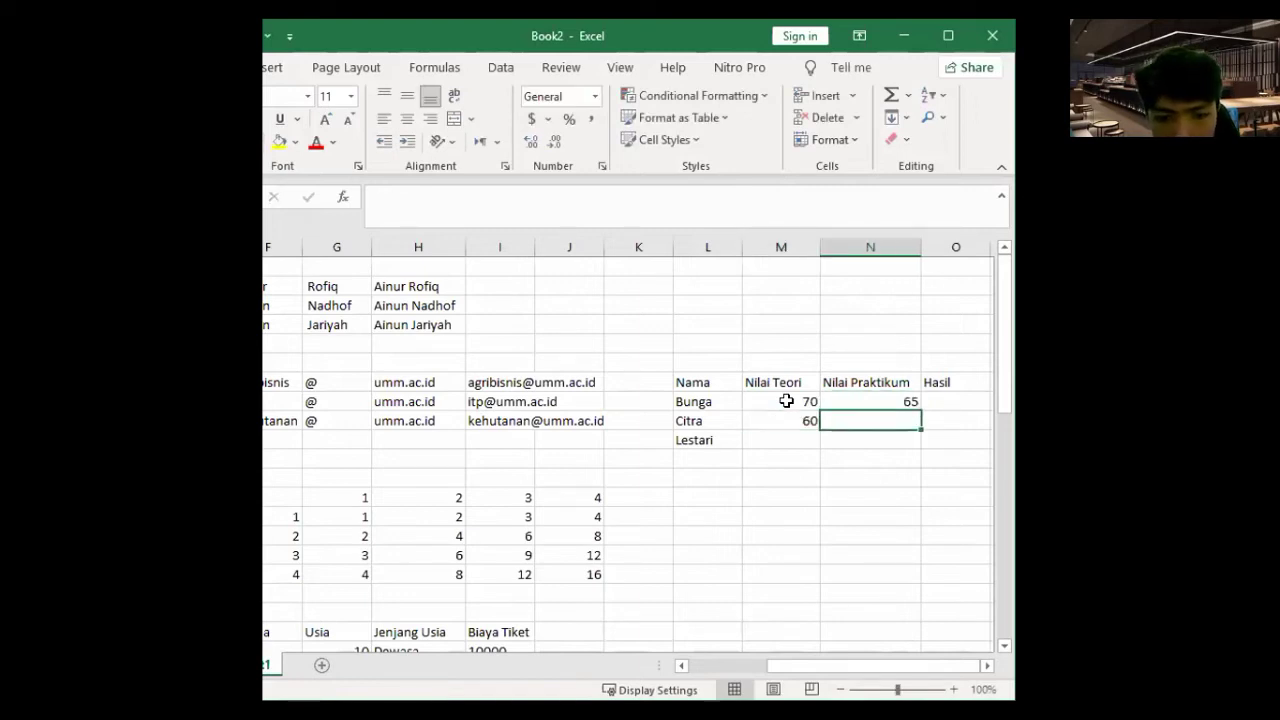
{"action": "type", "text": "60"}
{"action": "key", "text": "Return"}
{"action": "type", "text": "55"}
{"action": "key", "text": "Tab"}
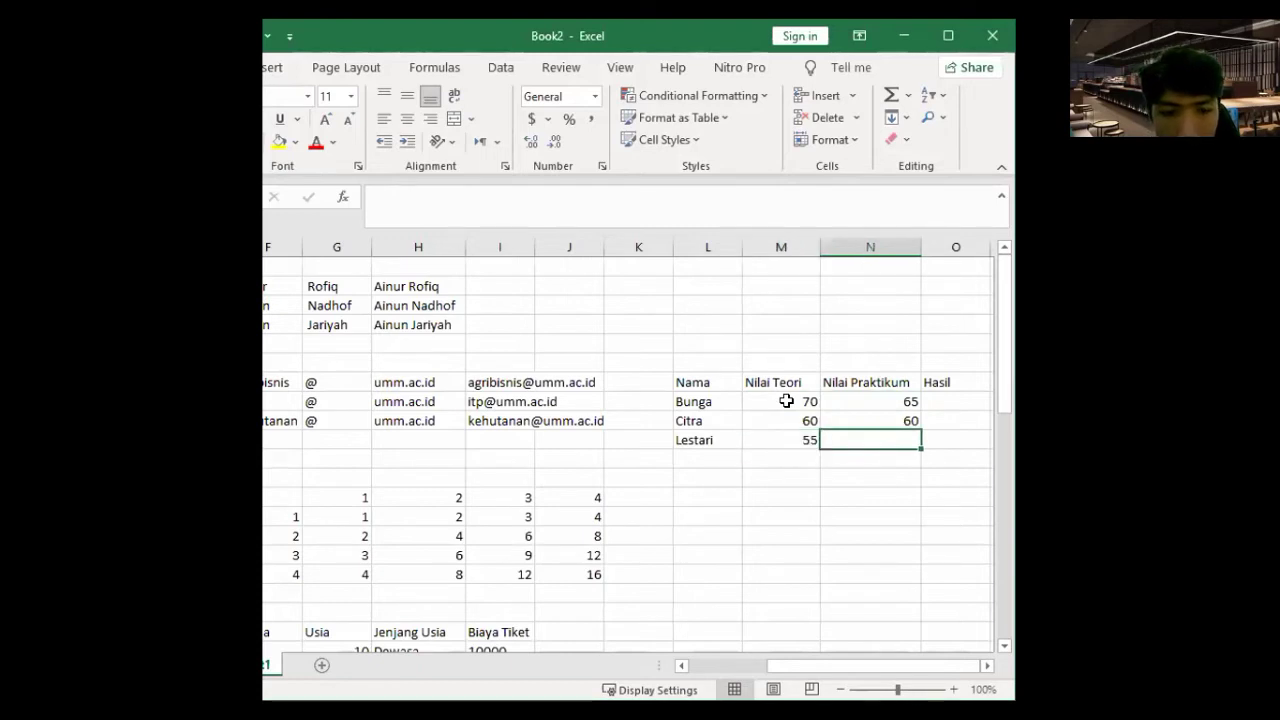
{"action": "type", "text": "70"}
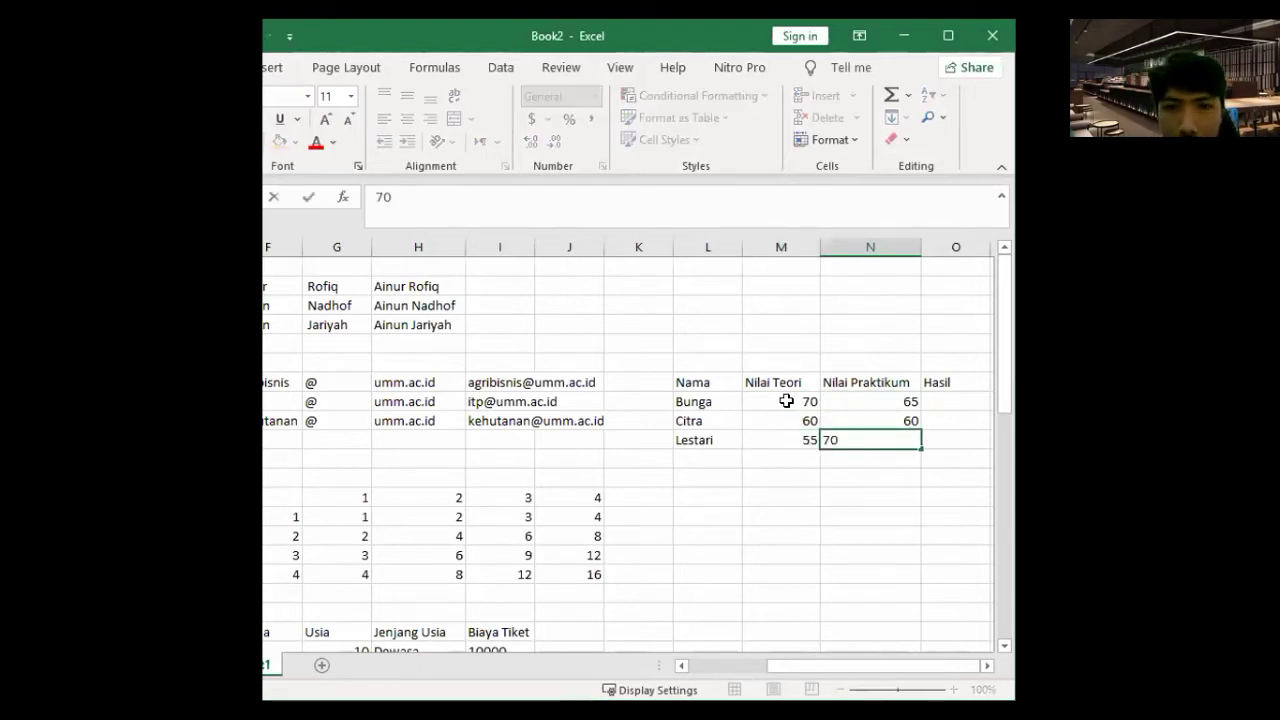
{"action": "key", "text": "Tab"}
{"action": "scroll", "coordinate": [787, 401], "scroll_direction": "right", "scroll_amount": 1}
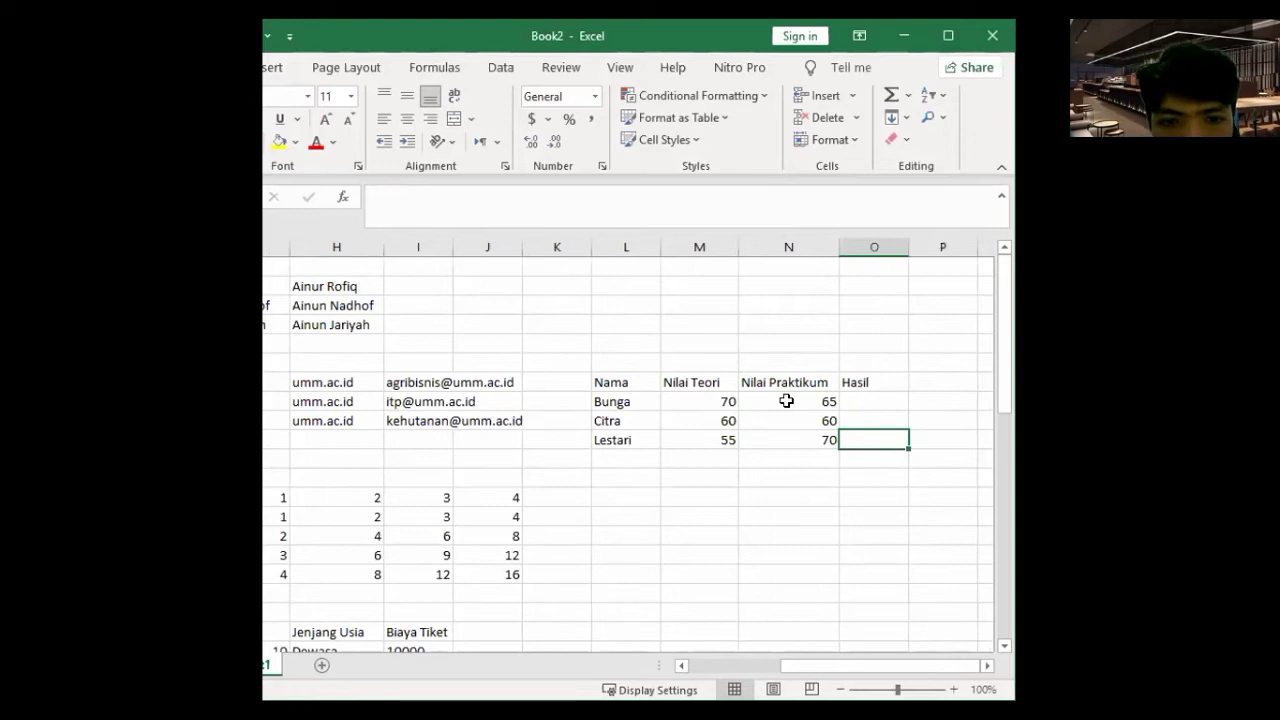
{"action": "left_click", "coordinate": [706, 400]}
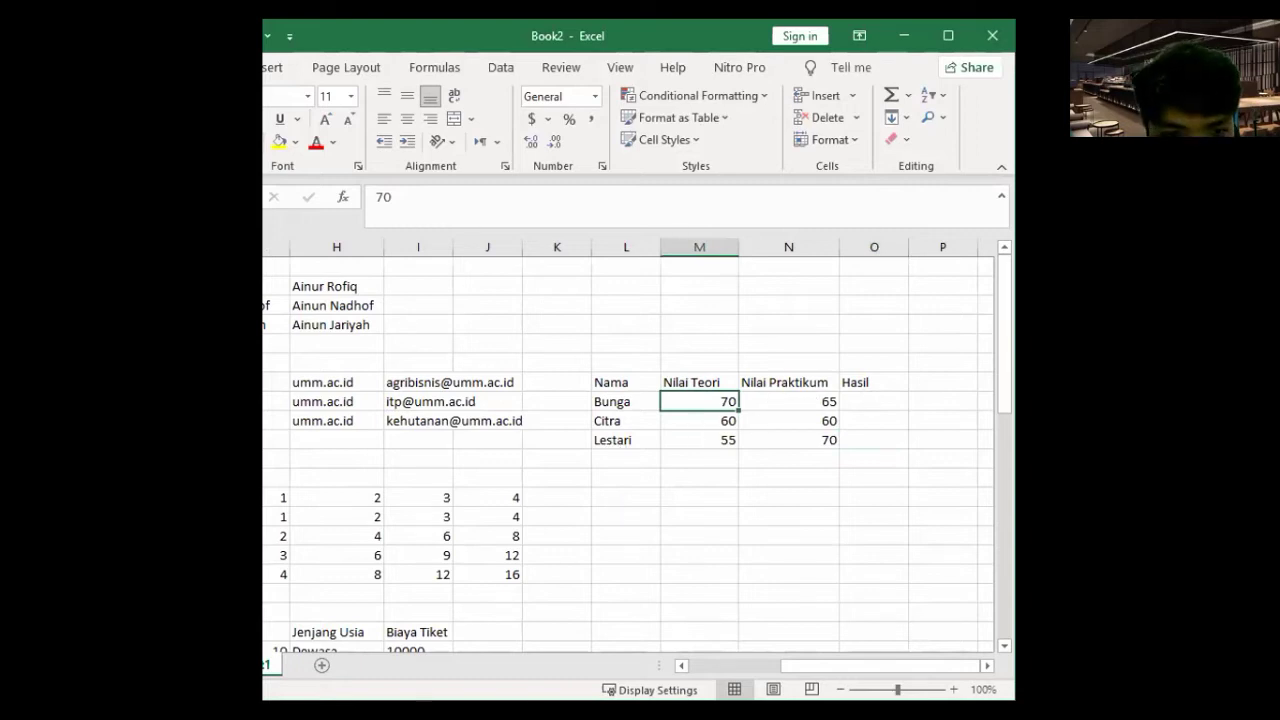
{"action": "left_click_drag", "start_coordinate": [622, 460], "coordinate": [646, 575]}
{"action": "scroll", "coordinate": [800, 515], "scroll_direction": "up", "scroll_amount": 1}
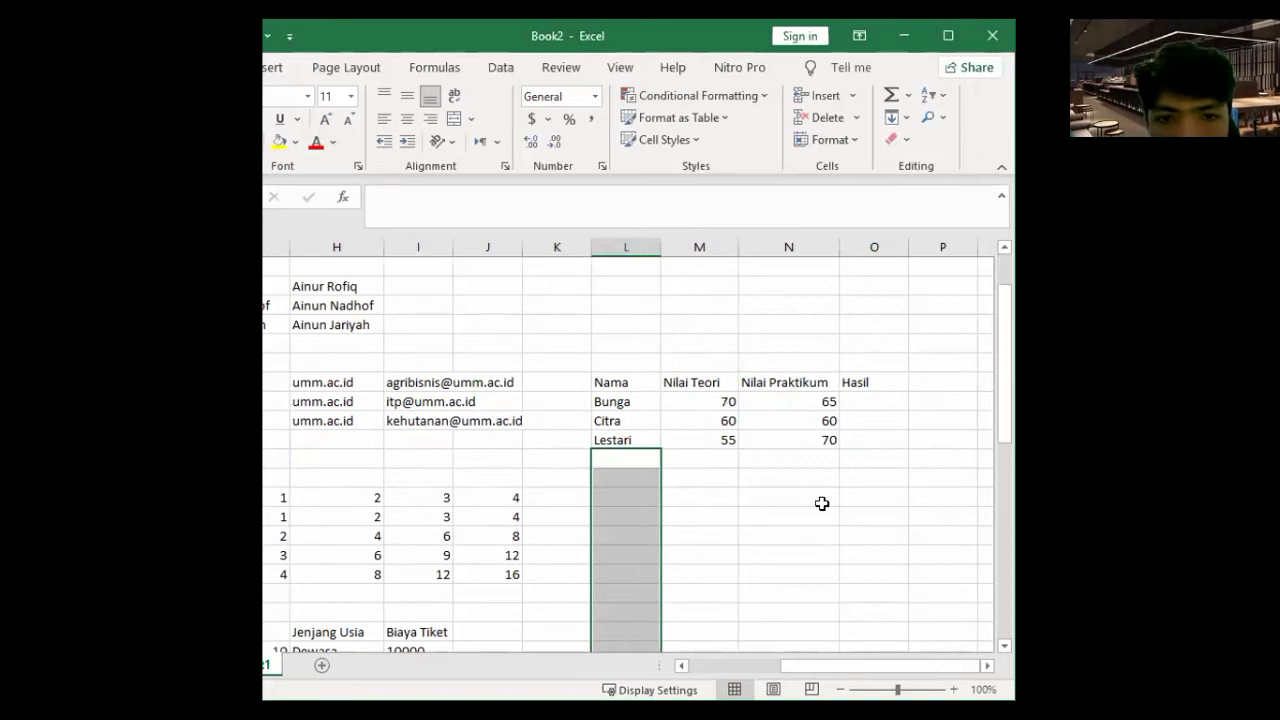
{"action": "left_click", "coordinate": [852, 441]}
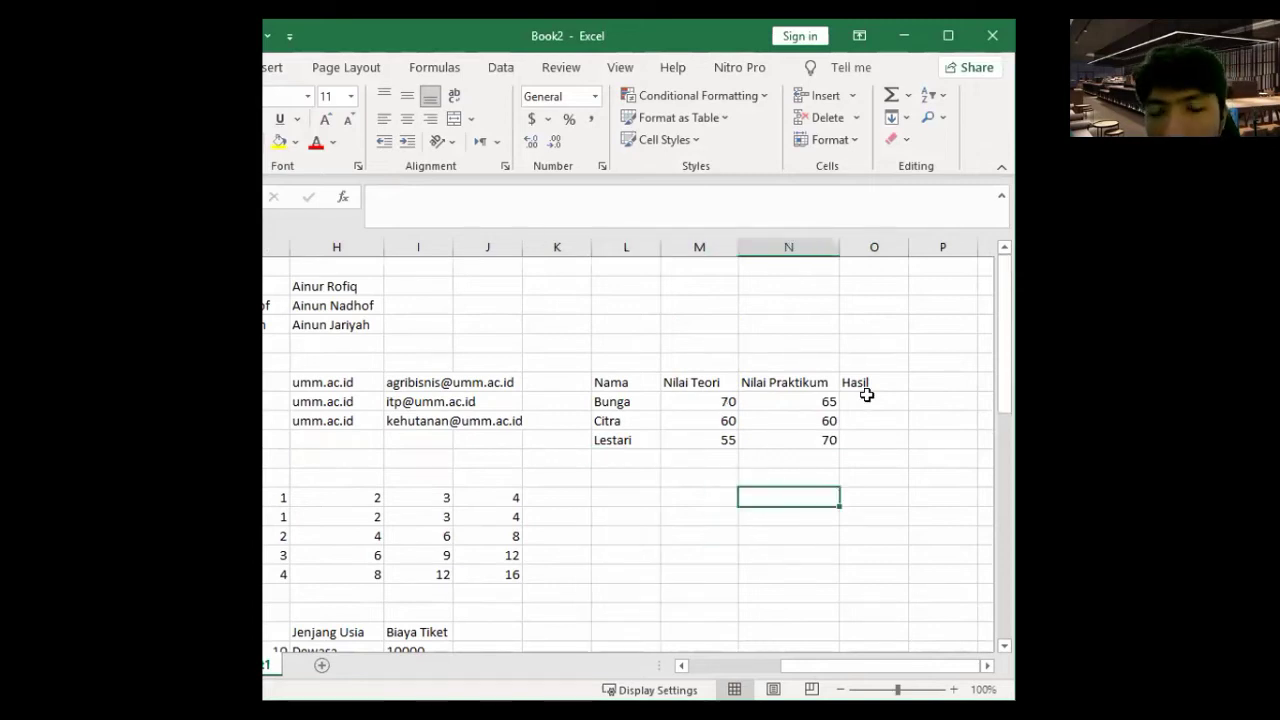
{"action": "left_click", "coordinate": [866, 395]}
- Build =IF(AND(M8>=60,N8>=60),"lulus","gagal") in Bunga's Hasil cell
{"action": "double_click", "coordinate": [866, 395]}
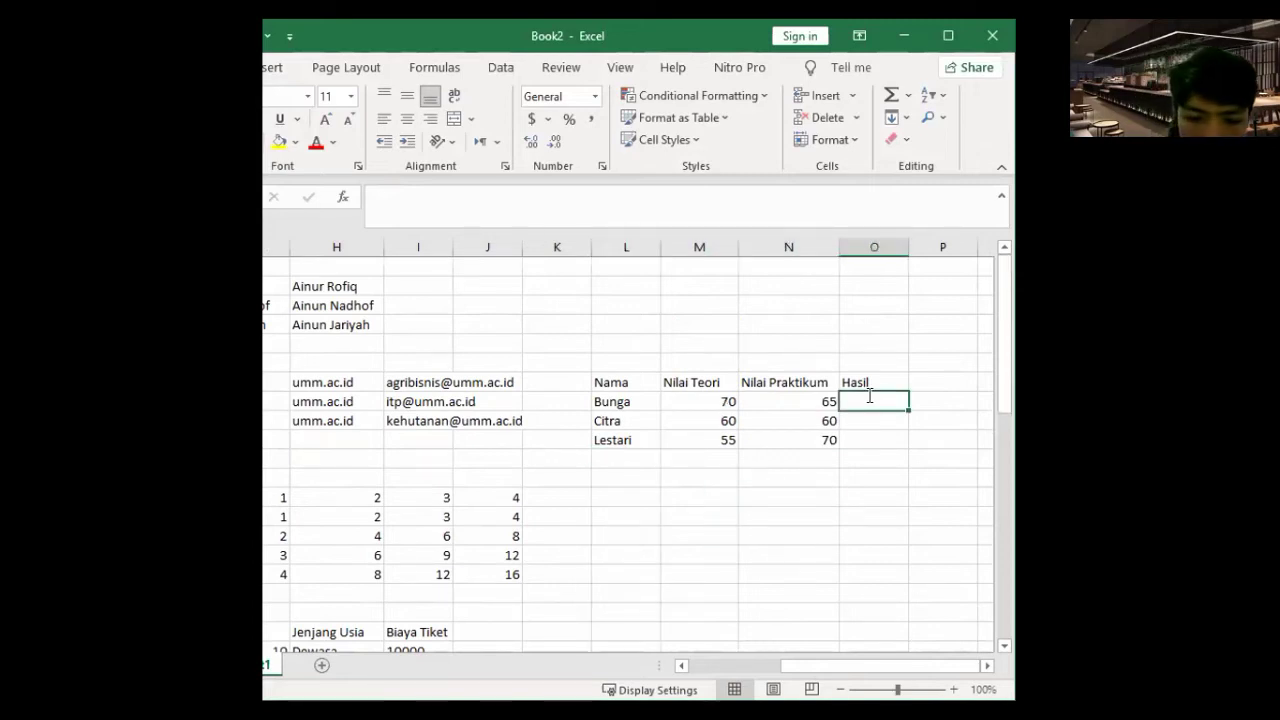
{"action": "type", "text": "="}
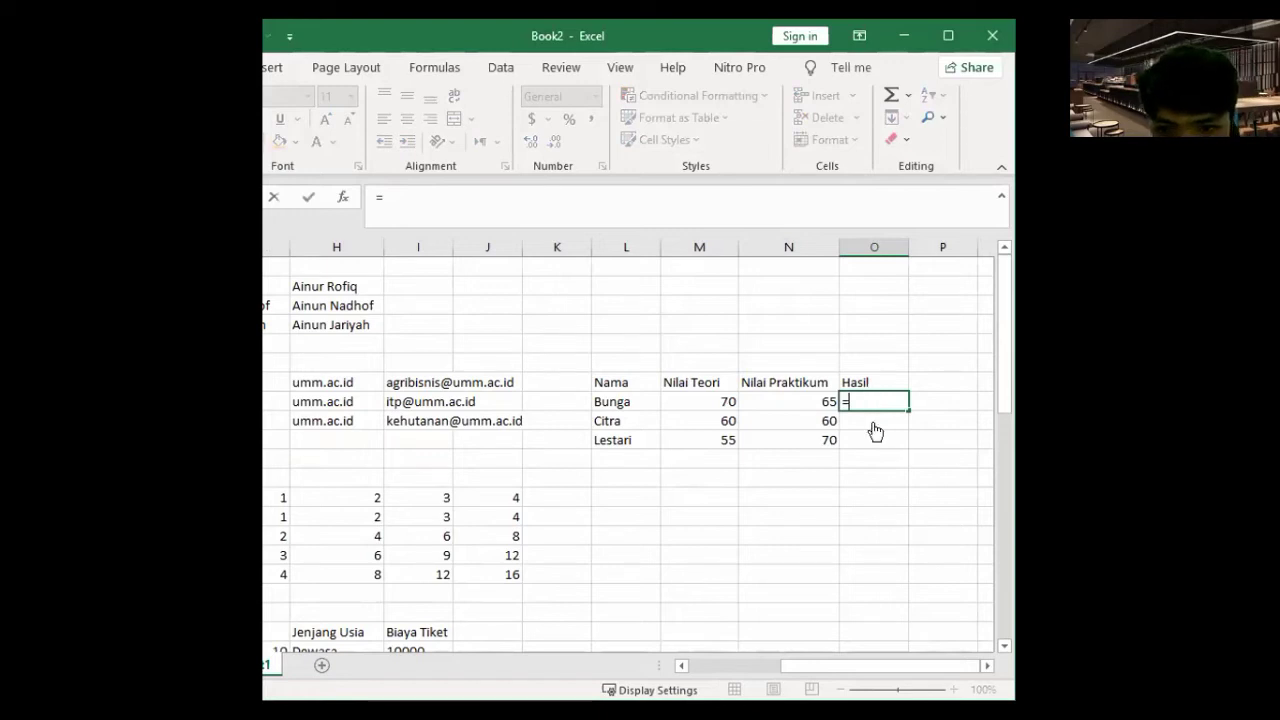
{"action": "type", "text": "if"}
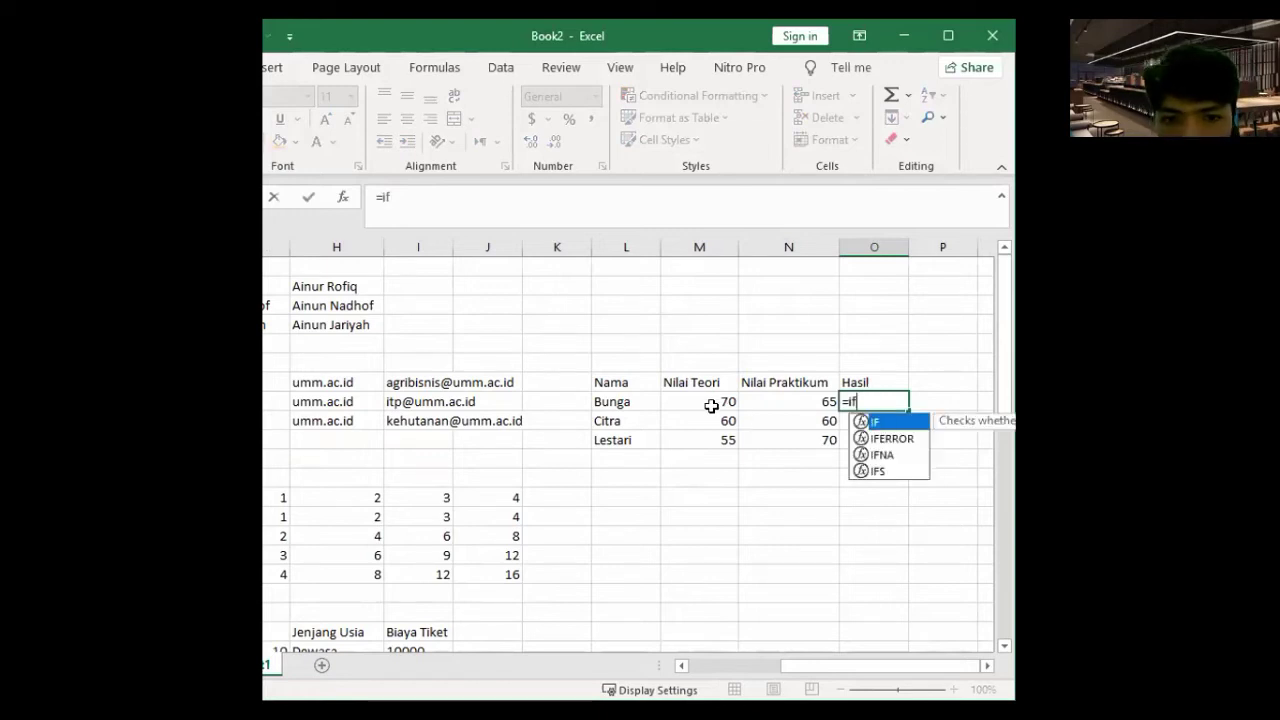
{"action": "key", "text": "Tab"}
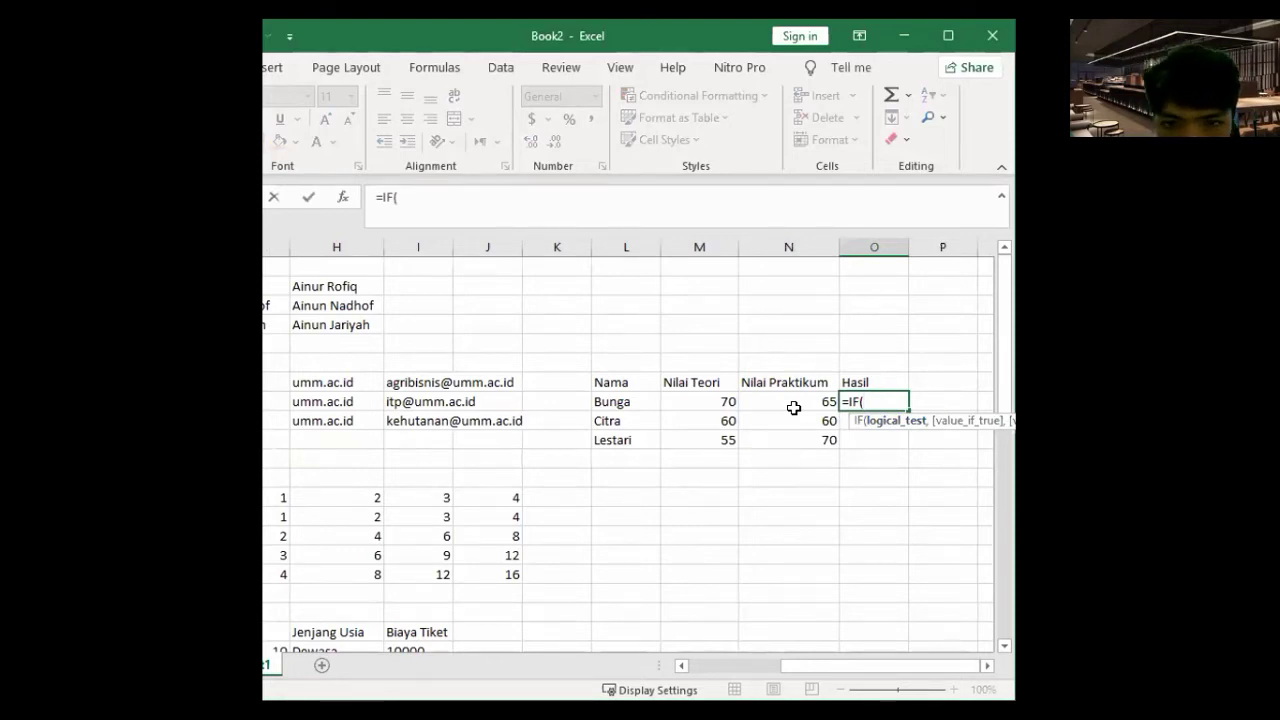
{"action": "type", "text": "and"}
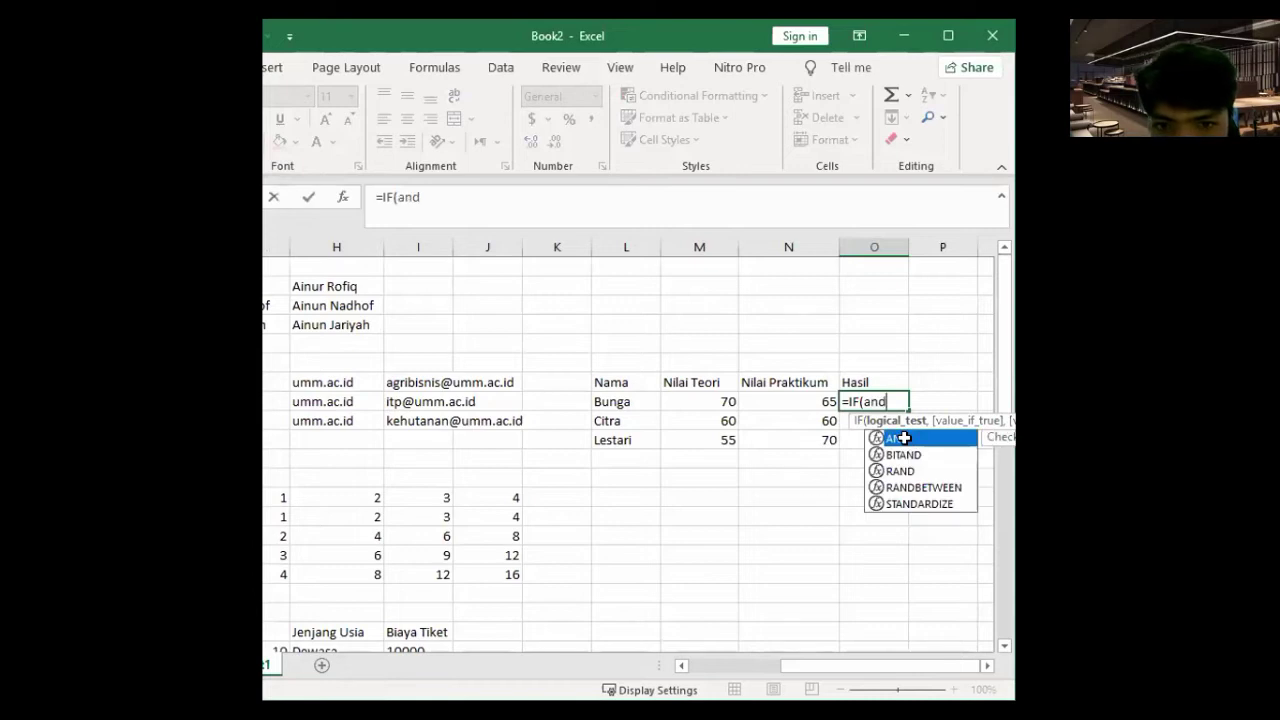
{"action": "double_click", "coordinate": [904, 438]}
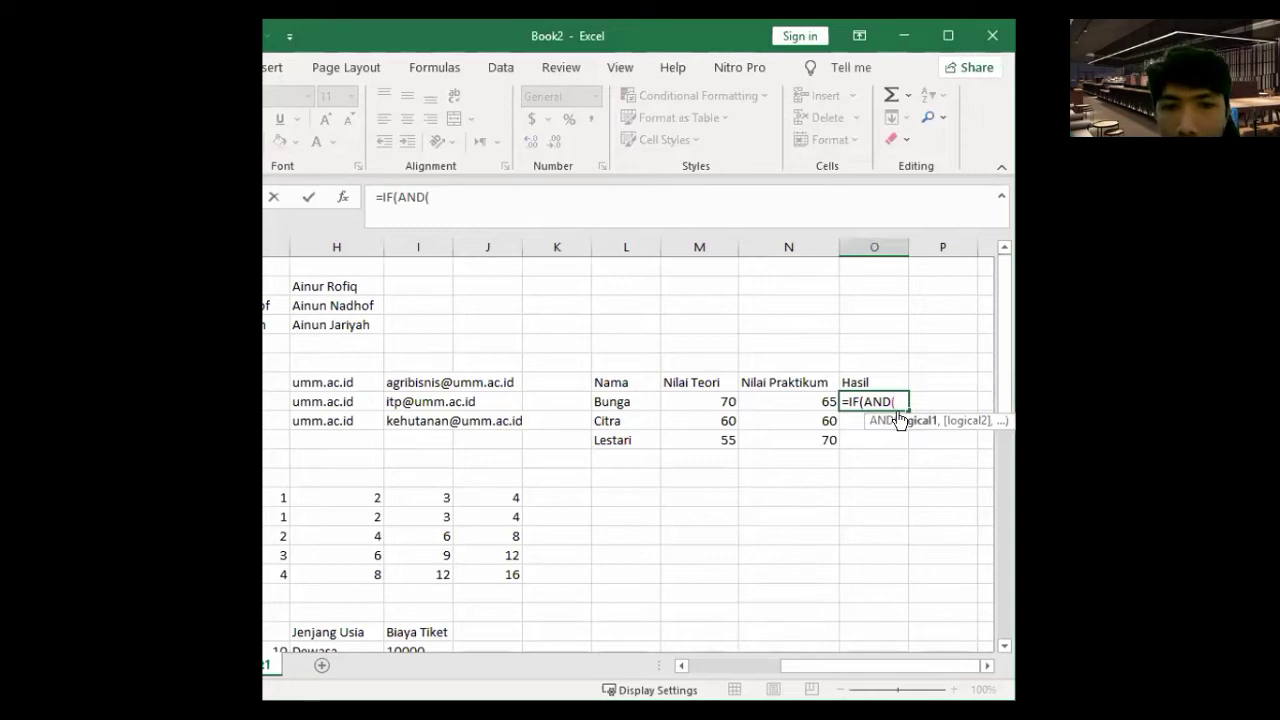
{"action": "type", "text": "M8"}
{"action": "left_click", "coordinate": [709, 401]}
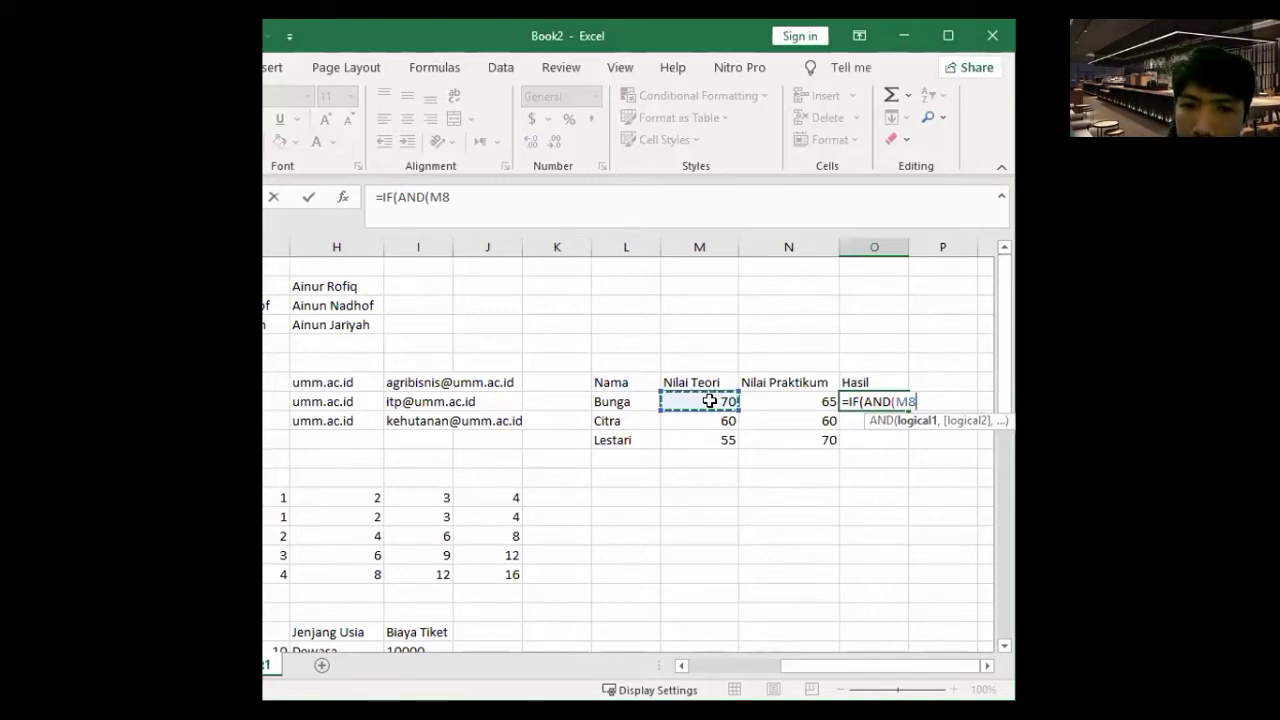
{"action": "type", "text": ">"}
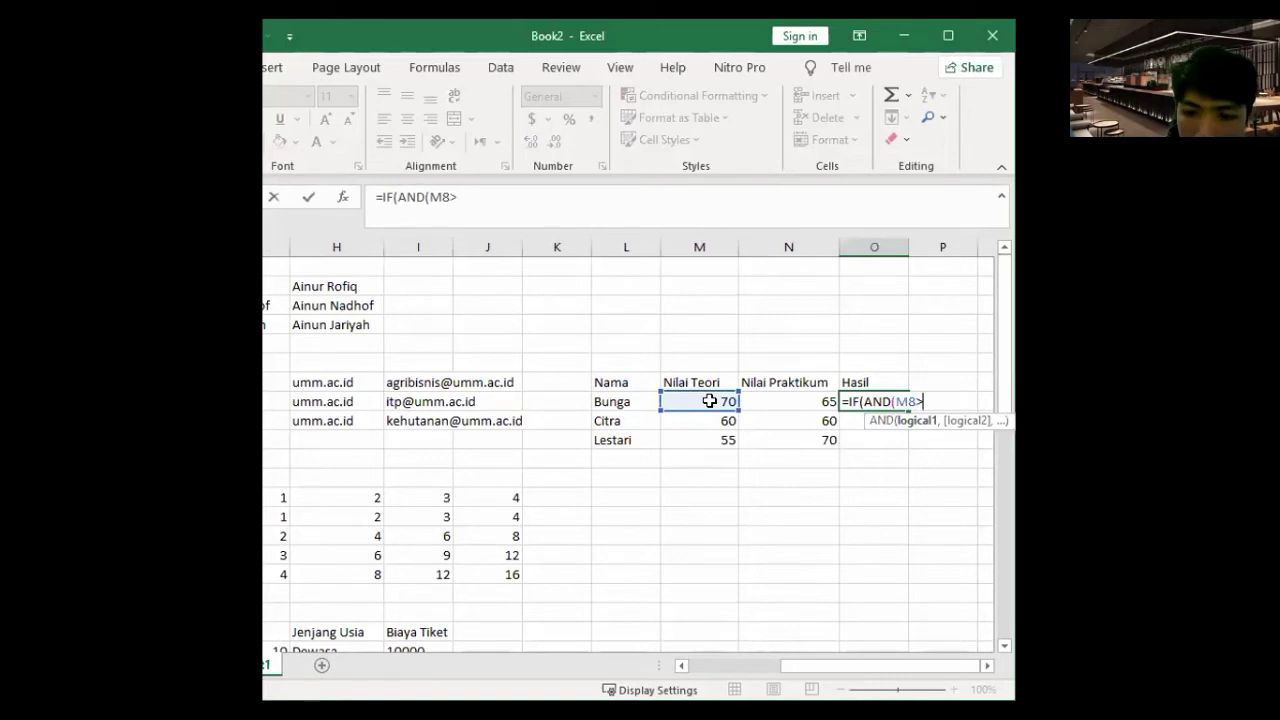
{"action": "type", "text": "="}
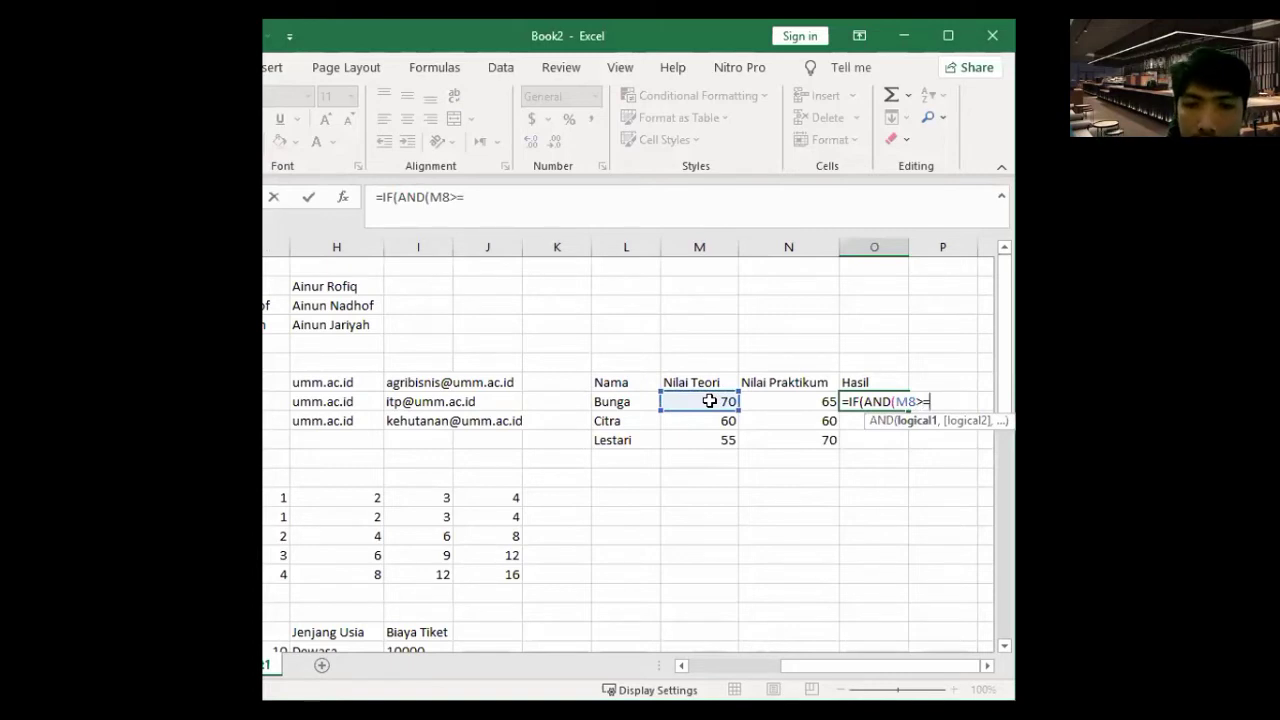
{"action": "type", "text": "609"}
{"action": "key", "text": "BackSpace"}
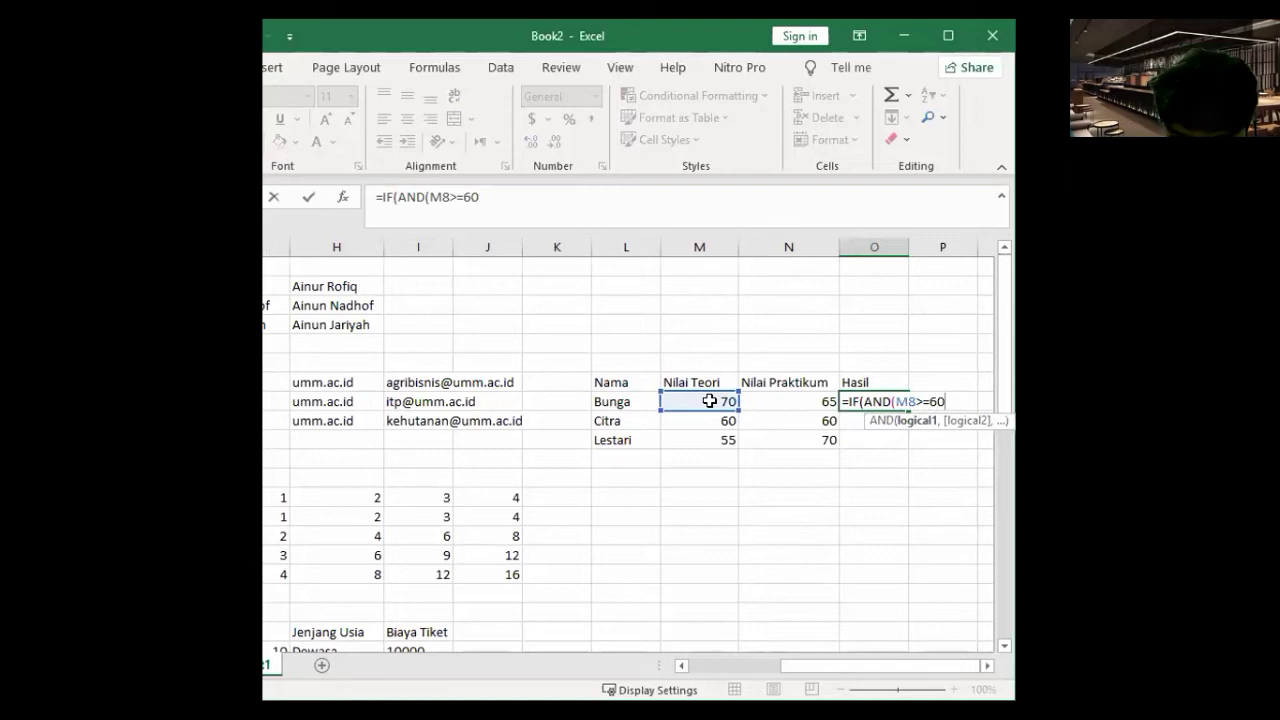
{"action": "type", "text": ","}
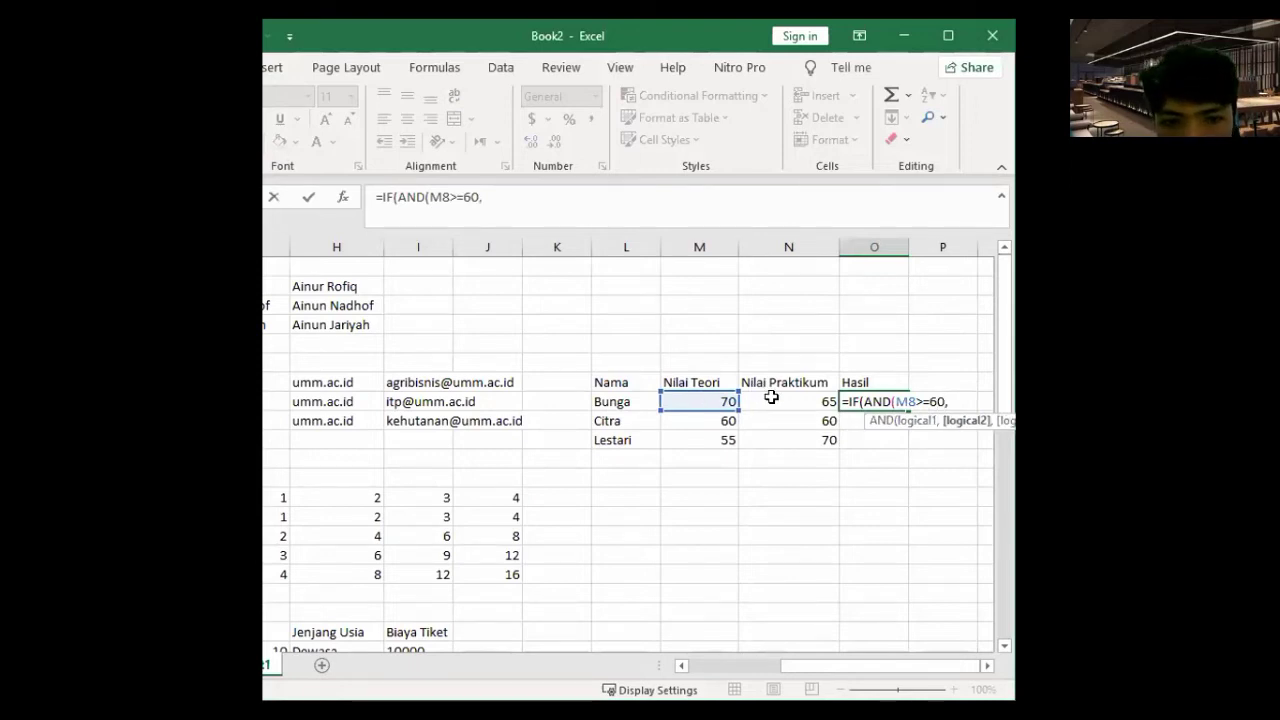
{"action": "left_click", "coordinate": [771, 397]}
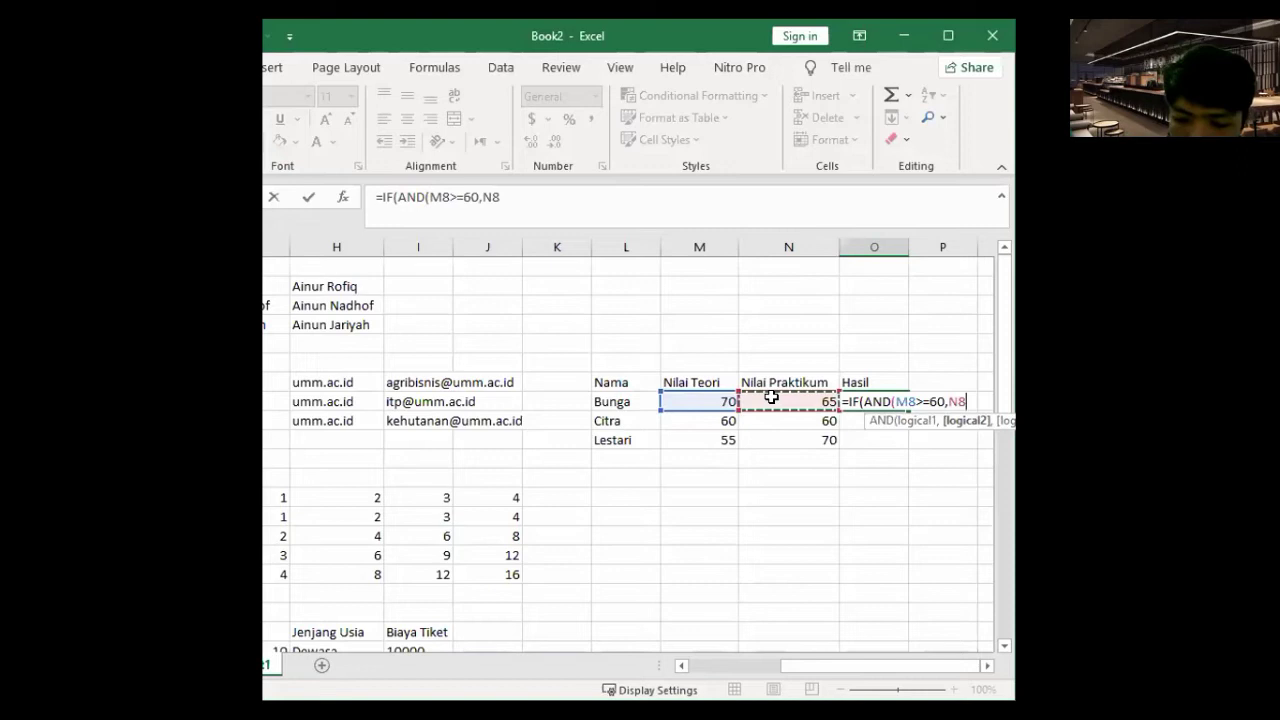
{"action": "type", "text": ">"}
{"action": "type", "text": "+"}
{"action": "type", "text": "6"}
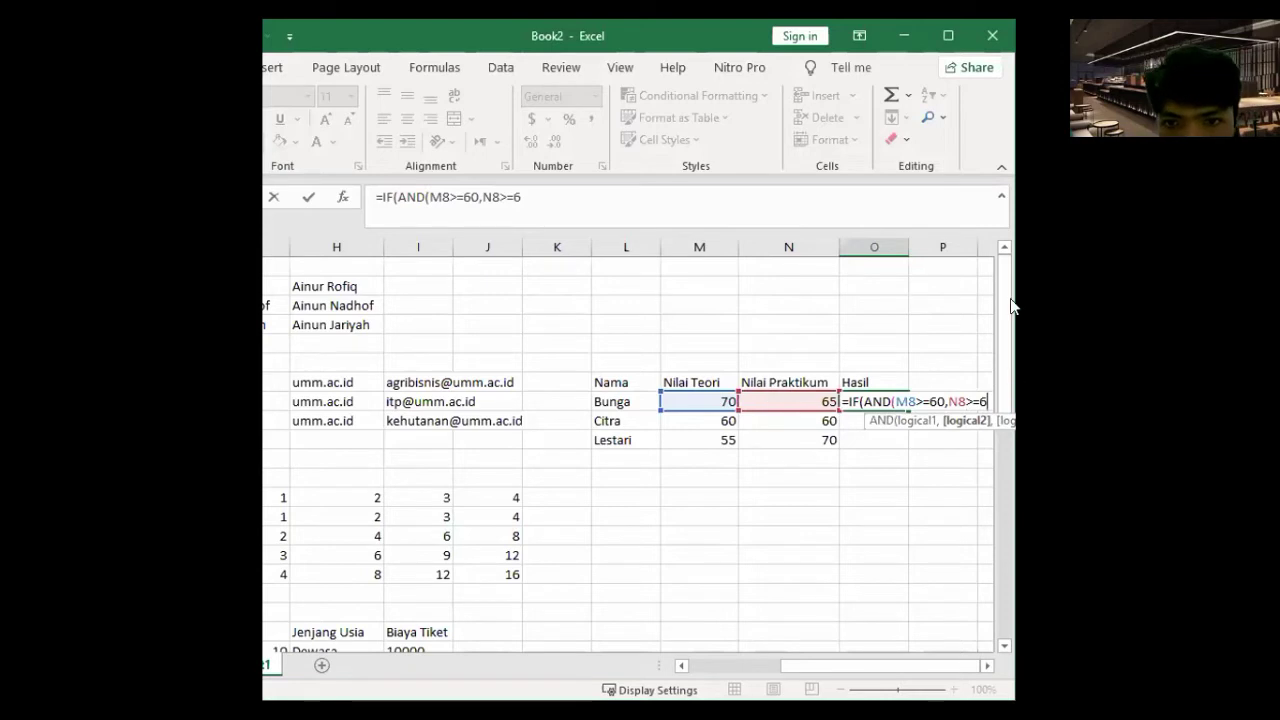
{"action": "type", "text": "0"}
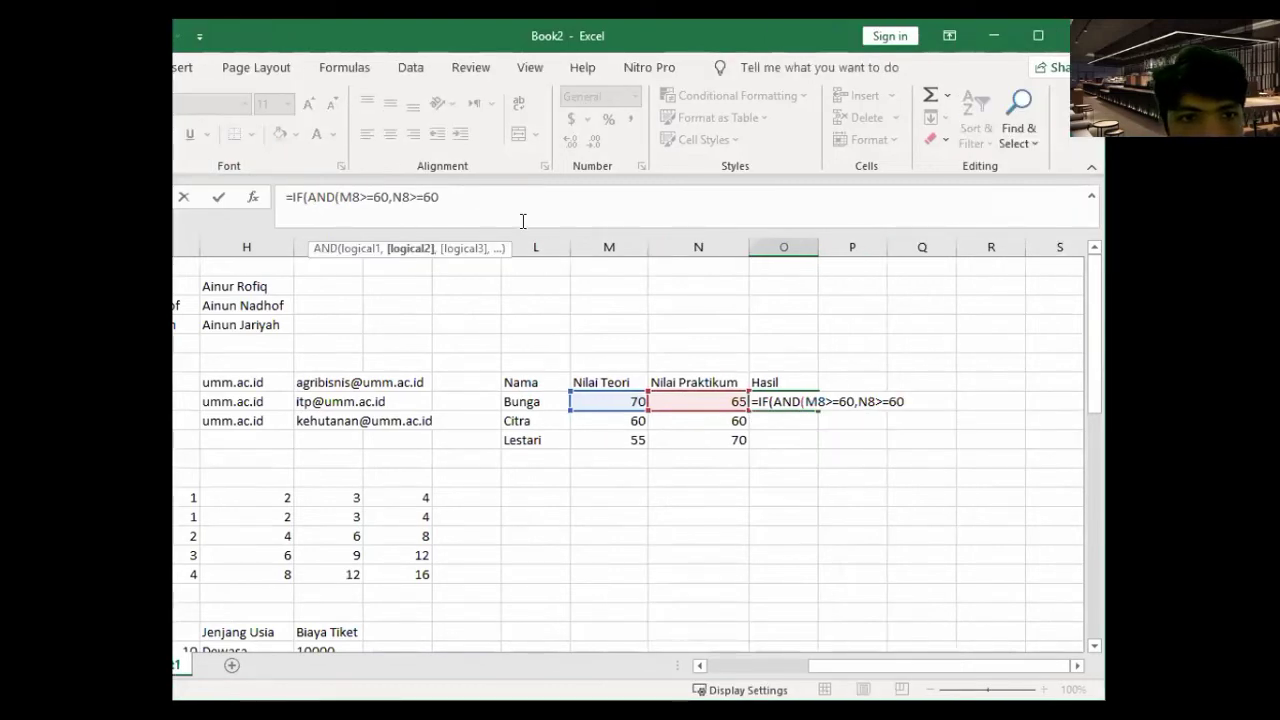
{"action": "type", "text": ","}
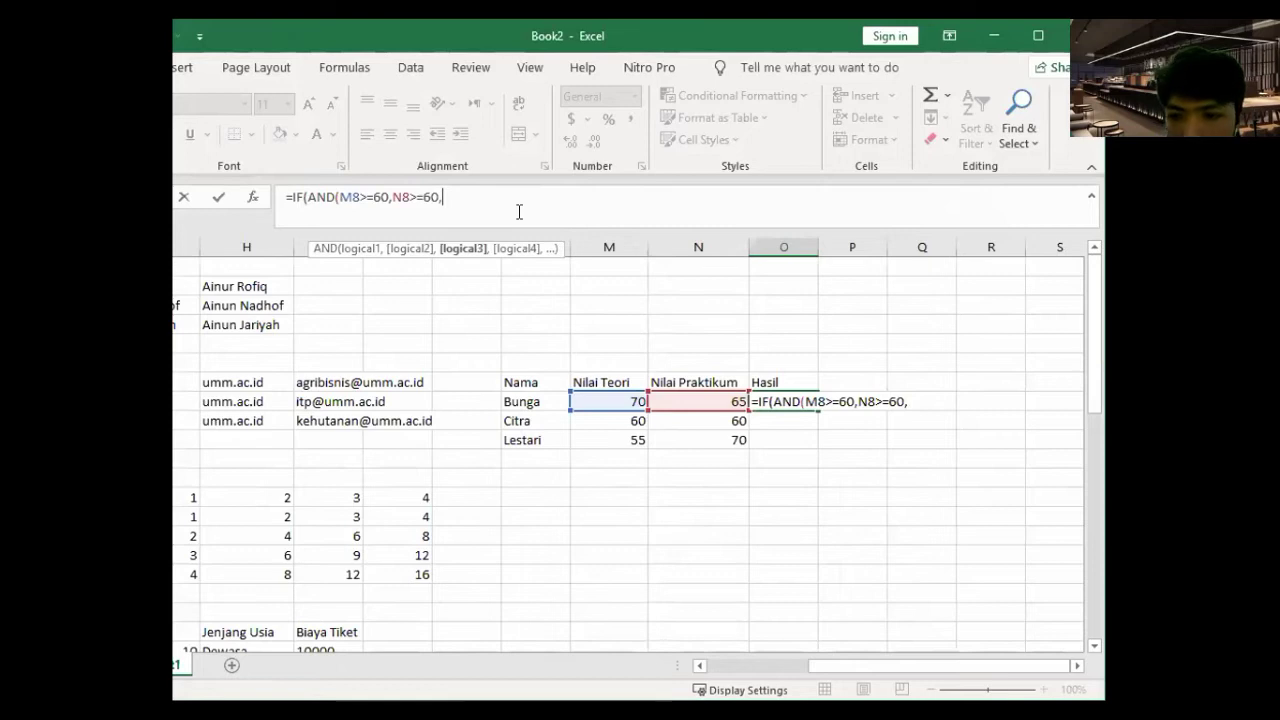
{"action": "type", "text": "\""}
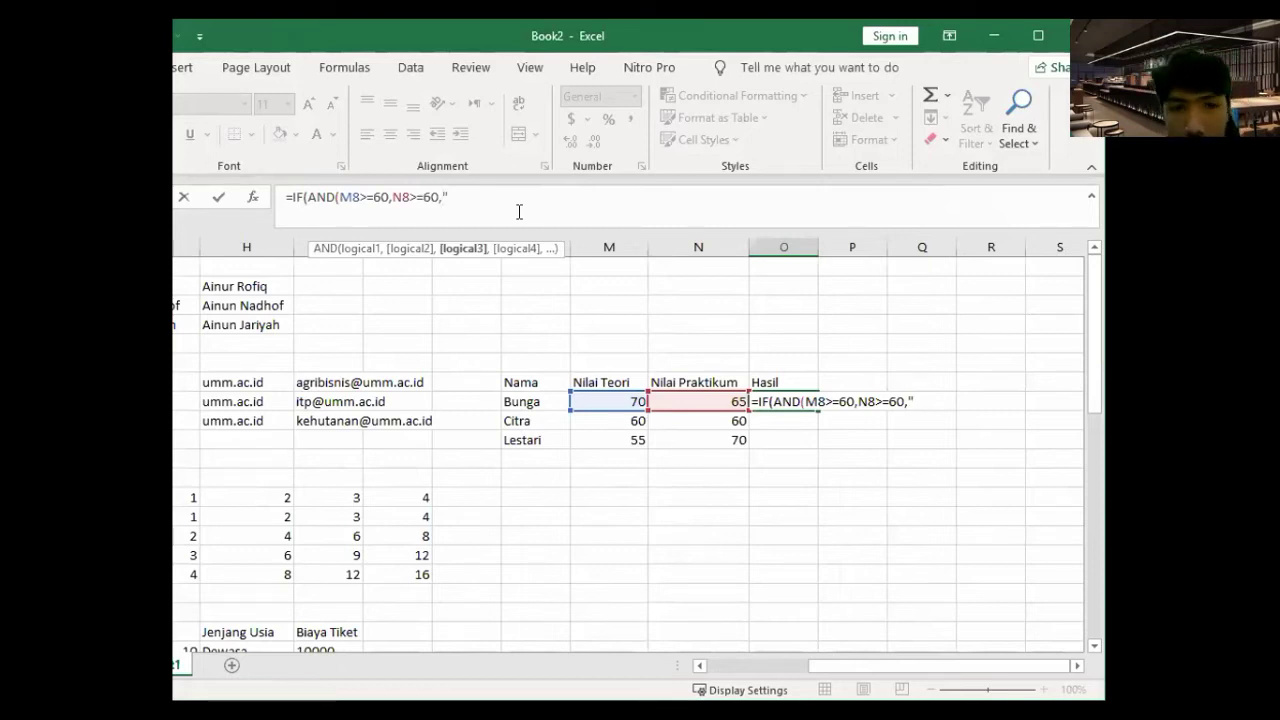
{"action": "type", "text": "lulus\""}
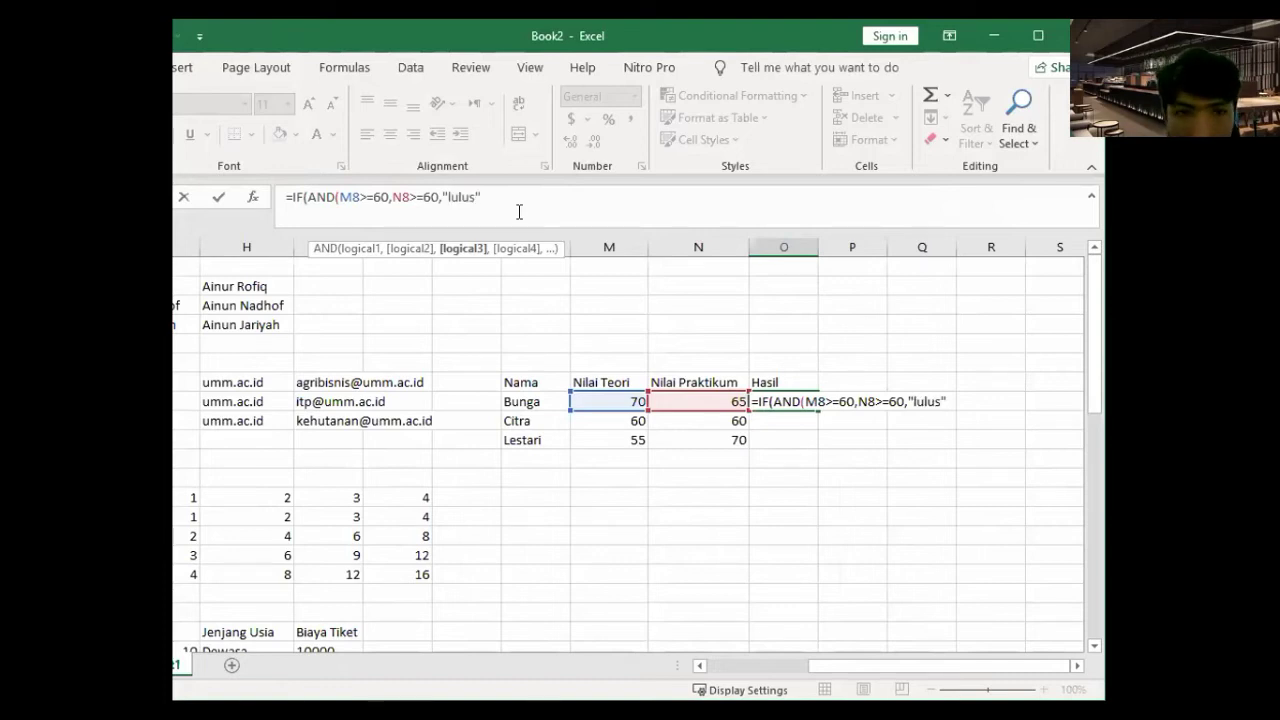
{"action": "type", "text": ",\""}
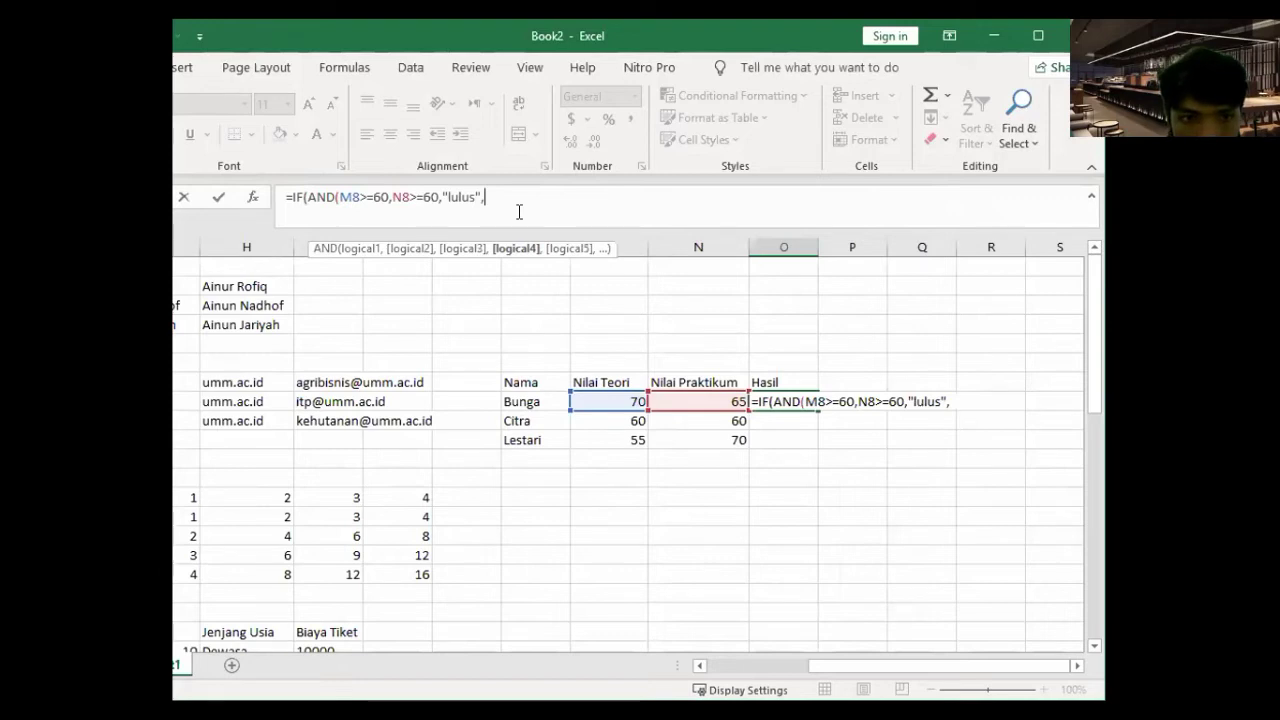
{"action": "type", "text": "gagal\""}
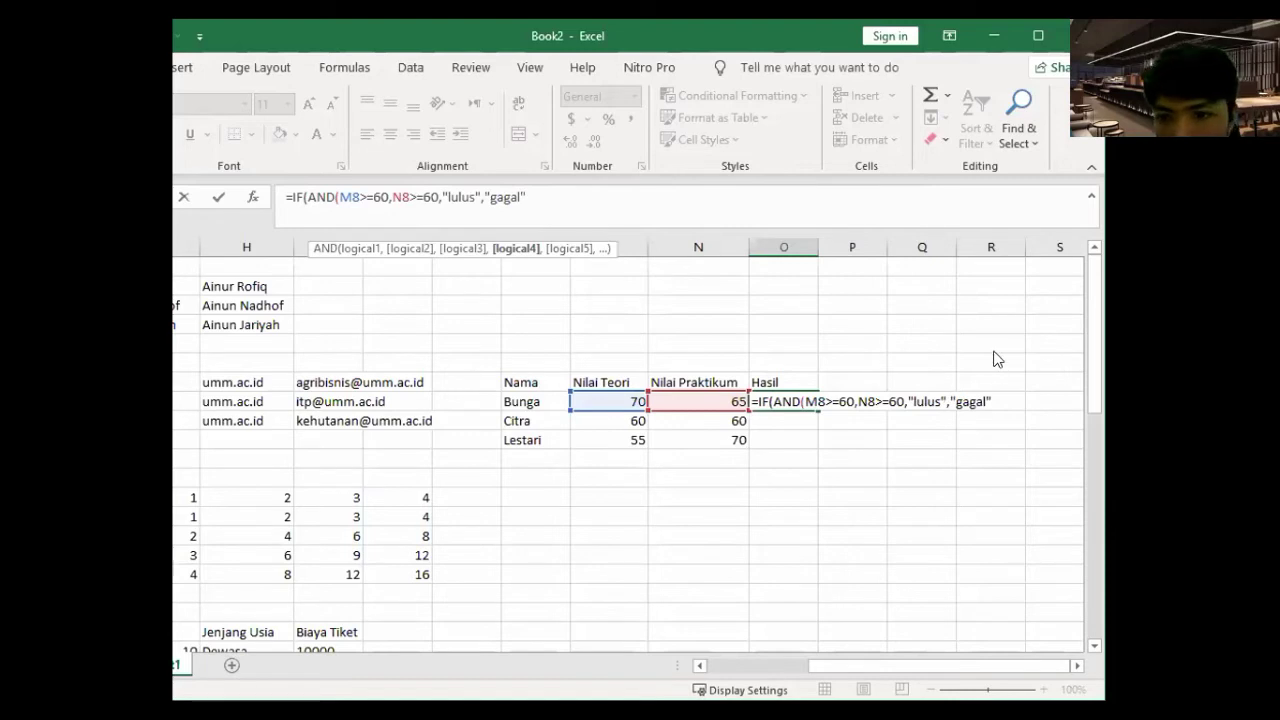
- Fix the missing-parenthesis error and commit the formula so it shows lulus
{"action": "key", "text": "Return"}
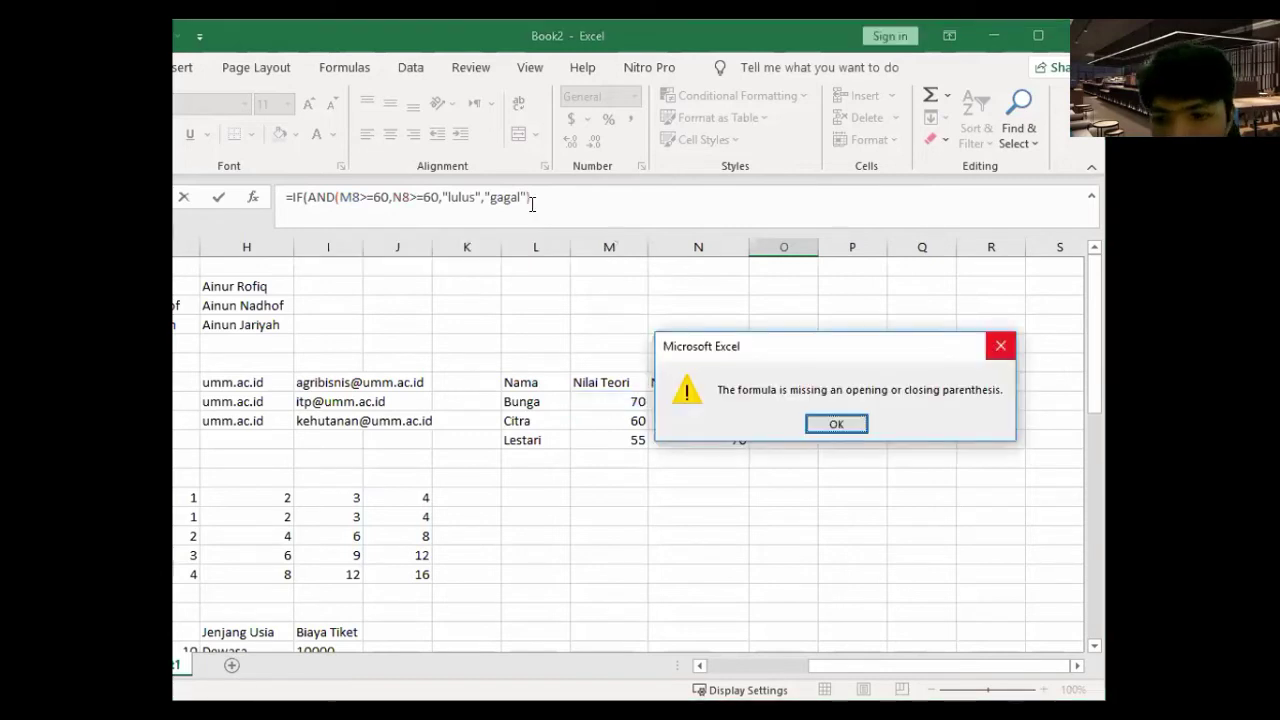
{"action": "key", "text": "Return"}
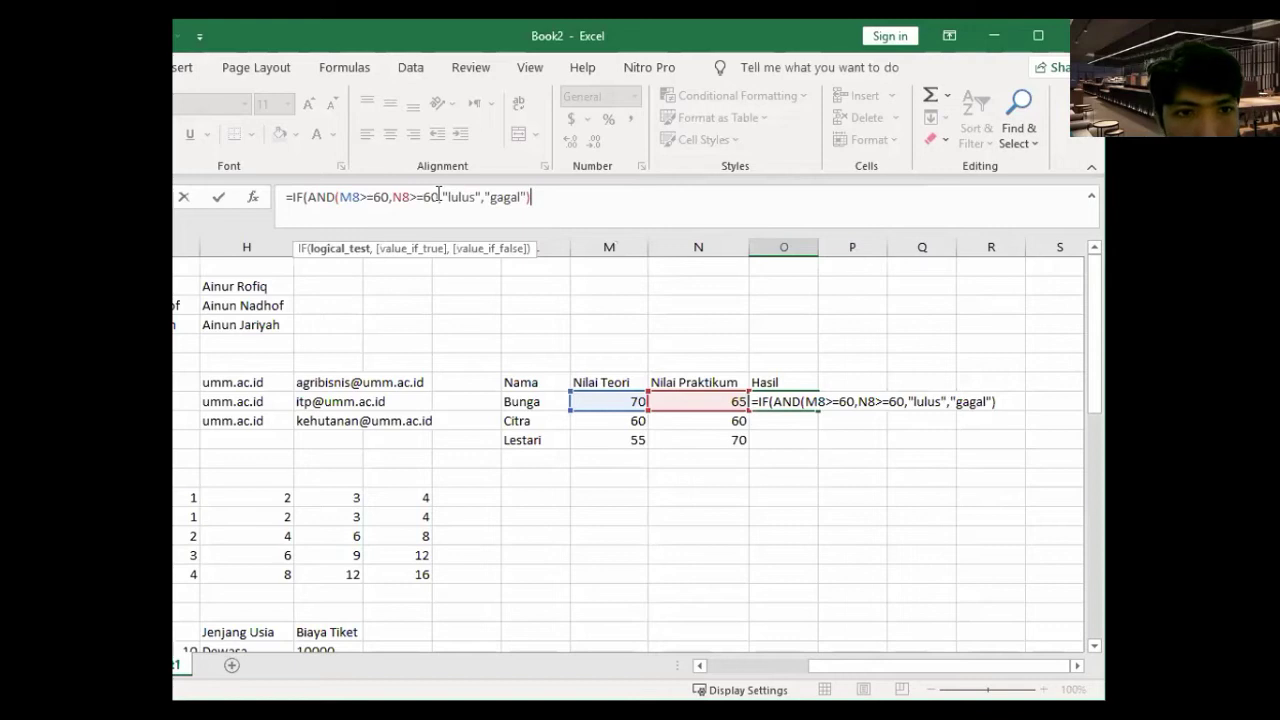
{"action": "key", "text": "Left"}
{"action": "key", "text": "Left"}
{"action": "key", "text": "Left"}
{"action": "key", "text": "Left"}
{"action": "key", "text": "Left"}
{"action": "key", "text": "Left"}
{"action": "key", "text": "Left"}
{"action": "key", "text": "Left"}
{"action": "key", "text": "Left"}
{"action": "key", "text": "Left"}
{"action": "key", "text": "Left"}
{"action": "key", "text": "Left"}
{"action": "key", "text": "Left"}
{"action": "key", "text": "Left"}
{"action": "key", "text": "Left"}
{"action": "key", "text": "Left"}
{"action": "key", "text": "Left"}
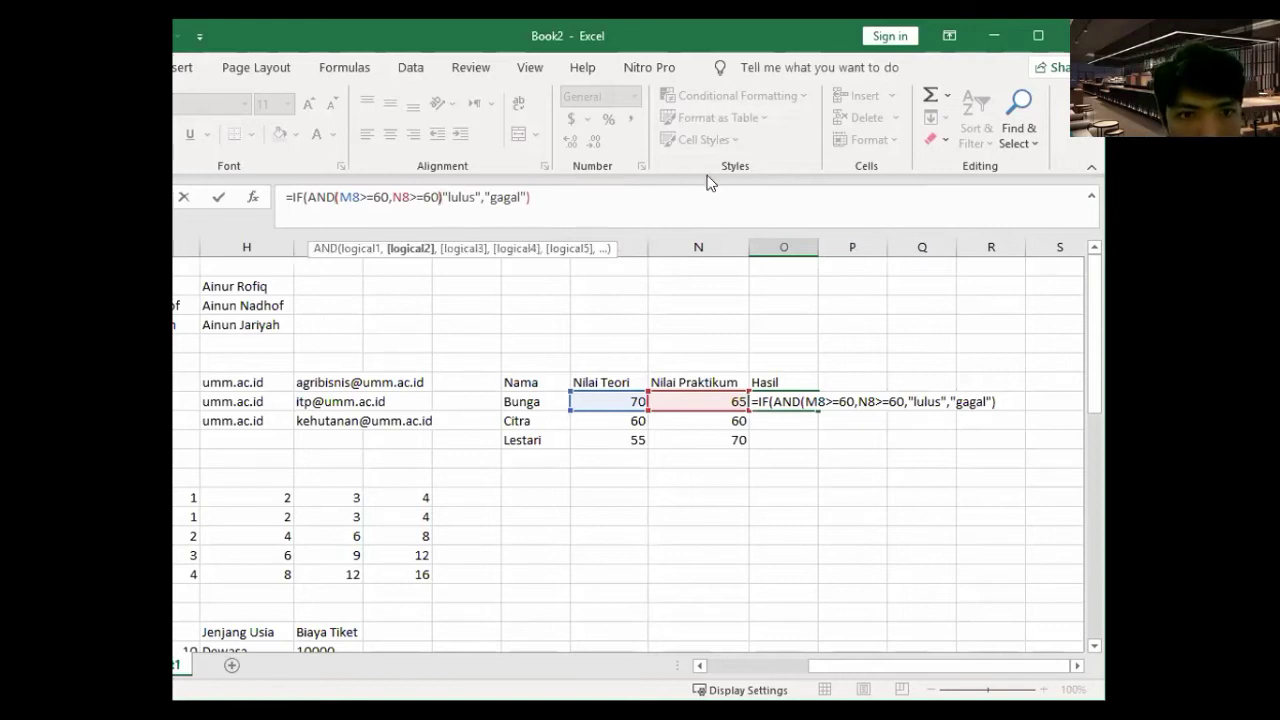
{"action": "type", "text": ","}
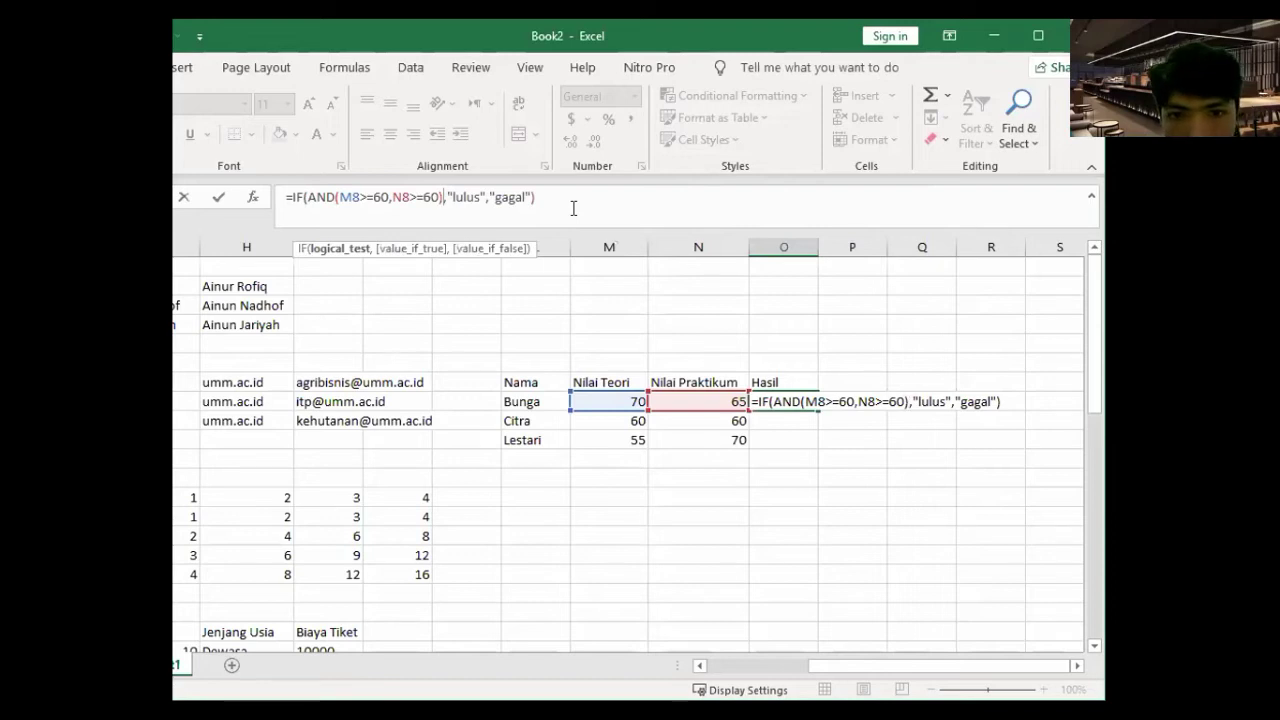
{"action": "key", "text": "End"}
{"action": "key", "text": "ctrl+Return"}
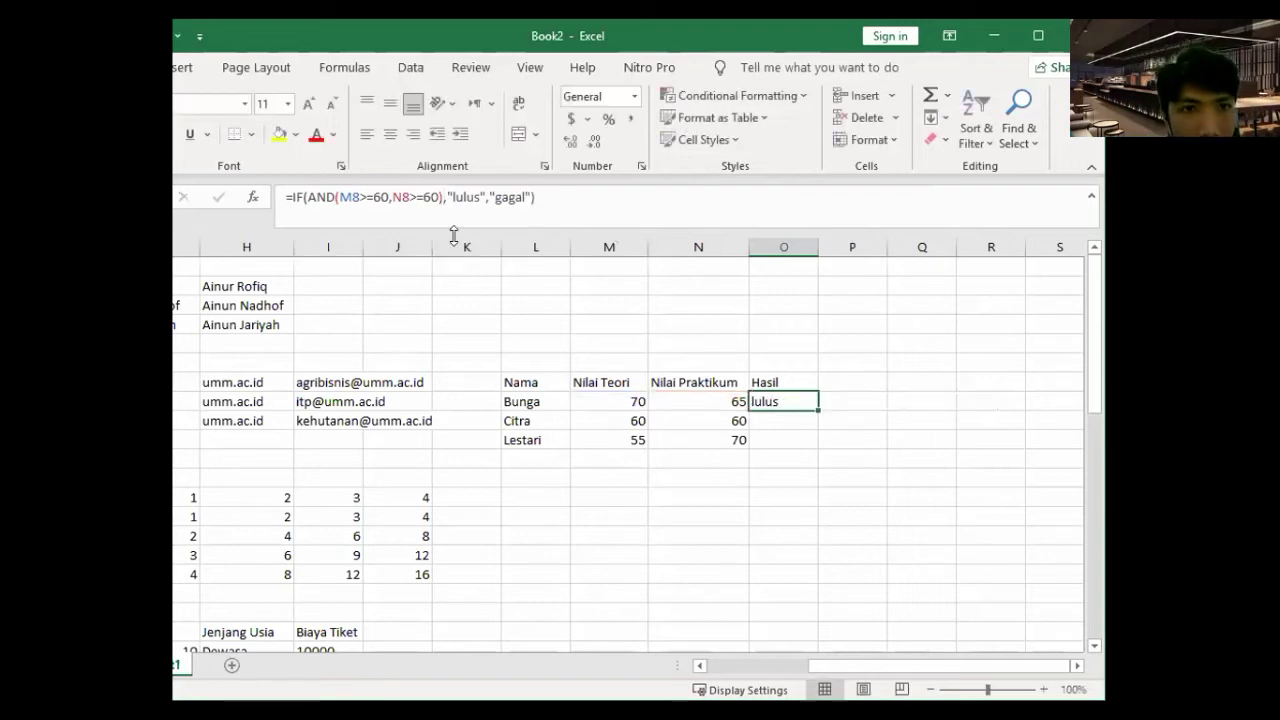
{"action": "left_click", "coordinate": [440, 200]}
{"action": "key", "text": "End"}
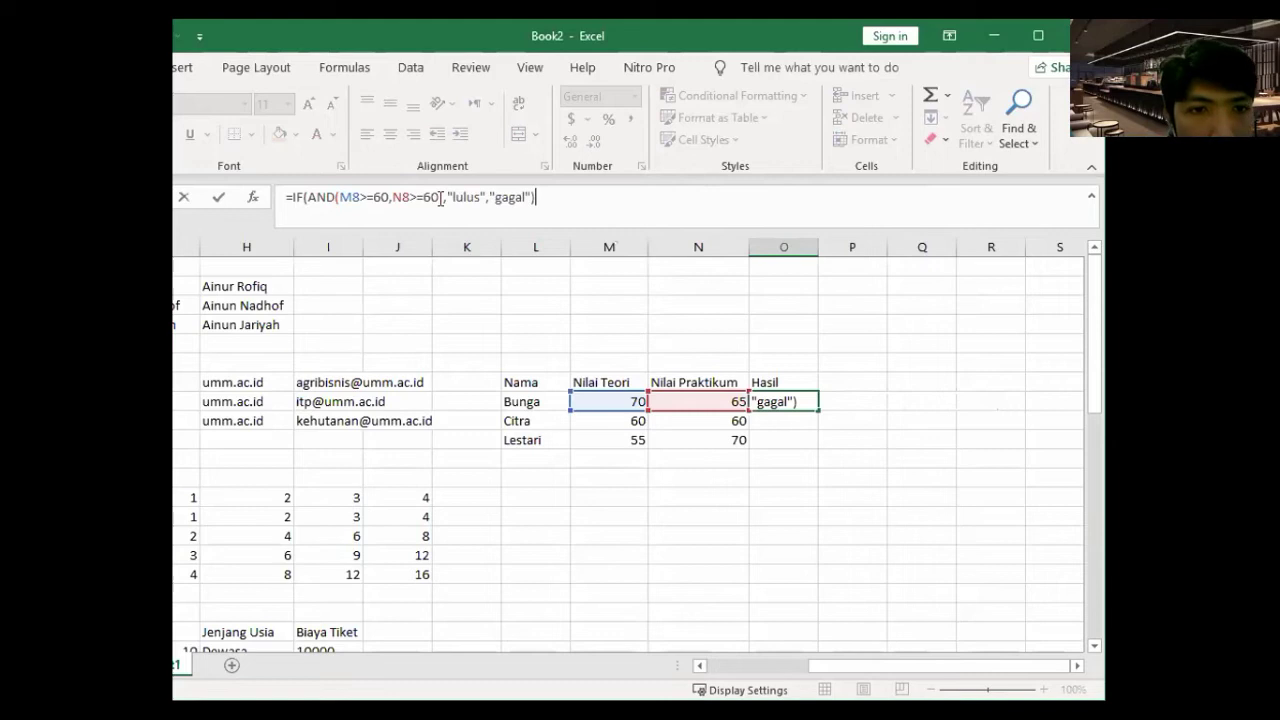
{"action": "left_click_drag", "start_coordinate": [440, 198], "coordinate": [306, 210]}
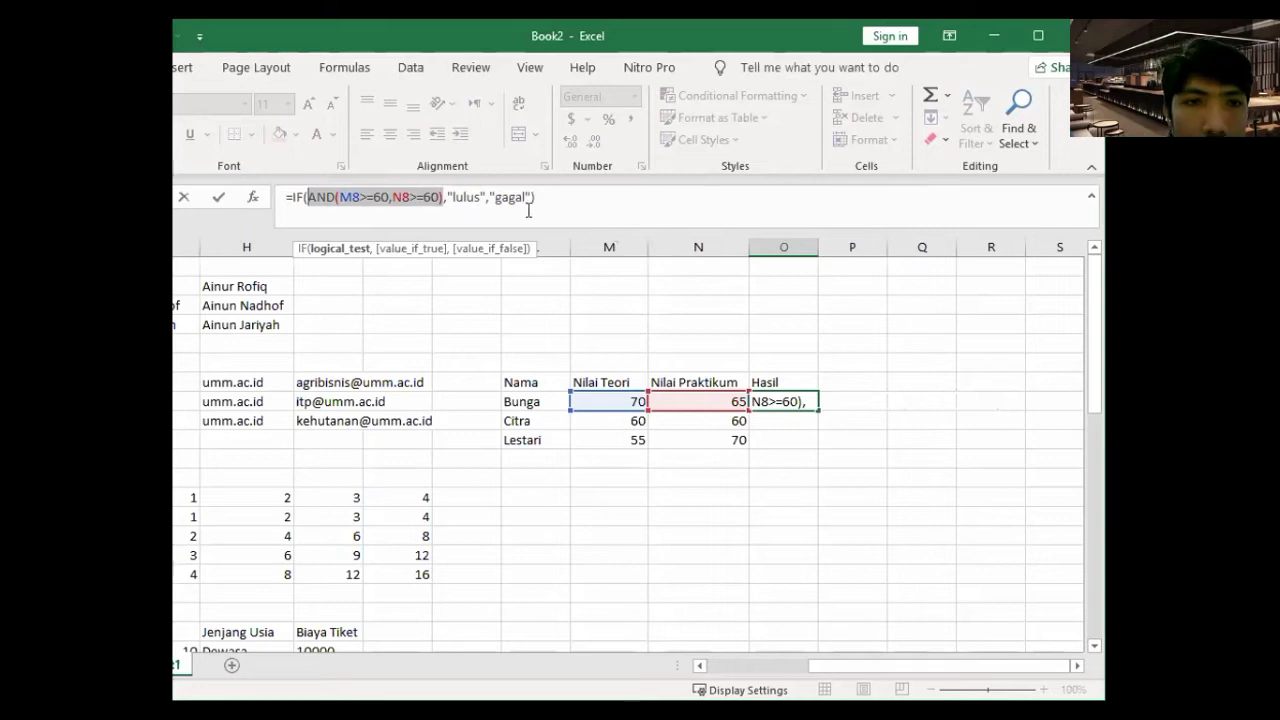
{"action": "left_click", "coordinate": [334, 198]}
{"action": "double_click", "coordinate": [334, 198]}
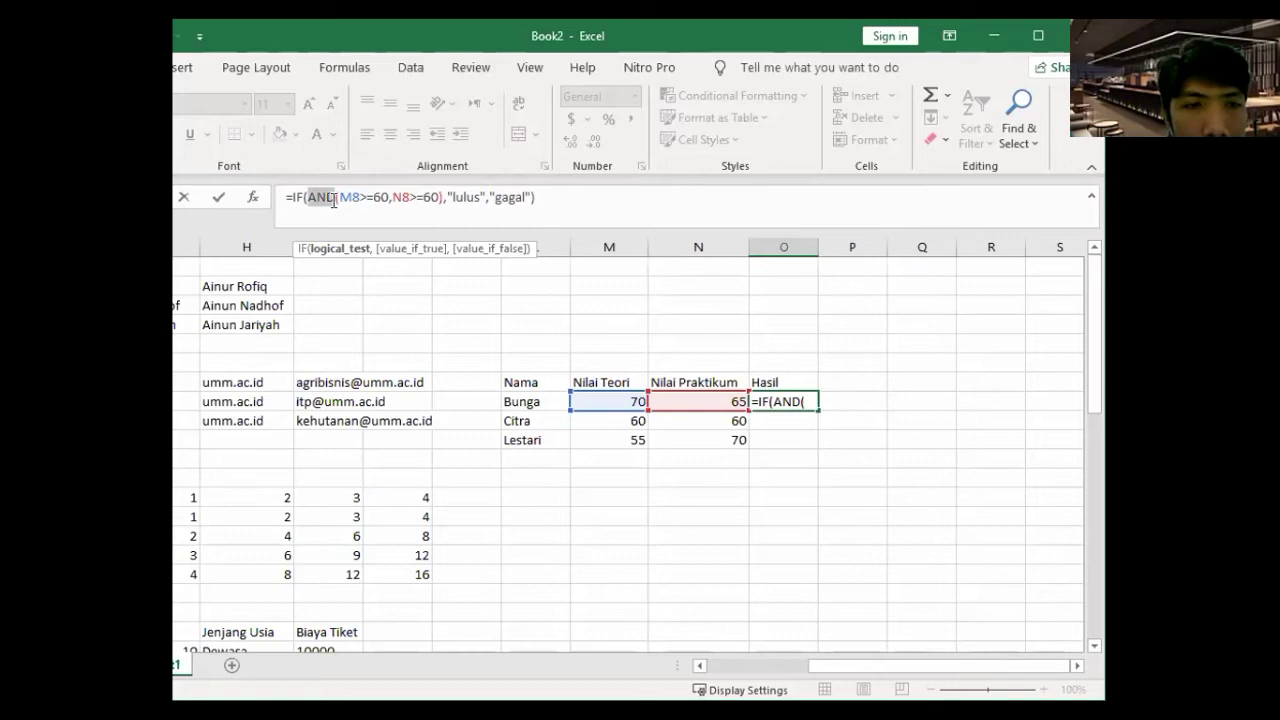
{"action": "left_click", "coordinate": [441, 199], "text": "shift"}
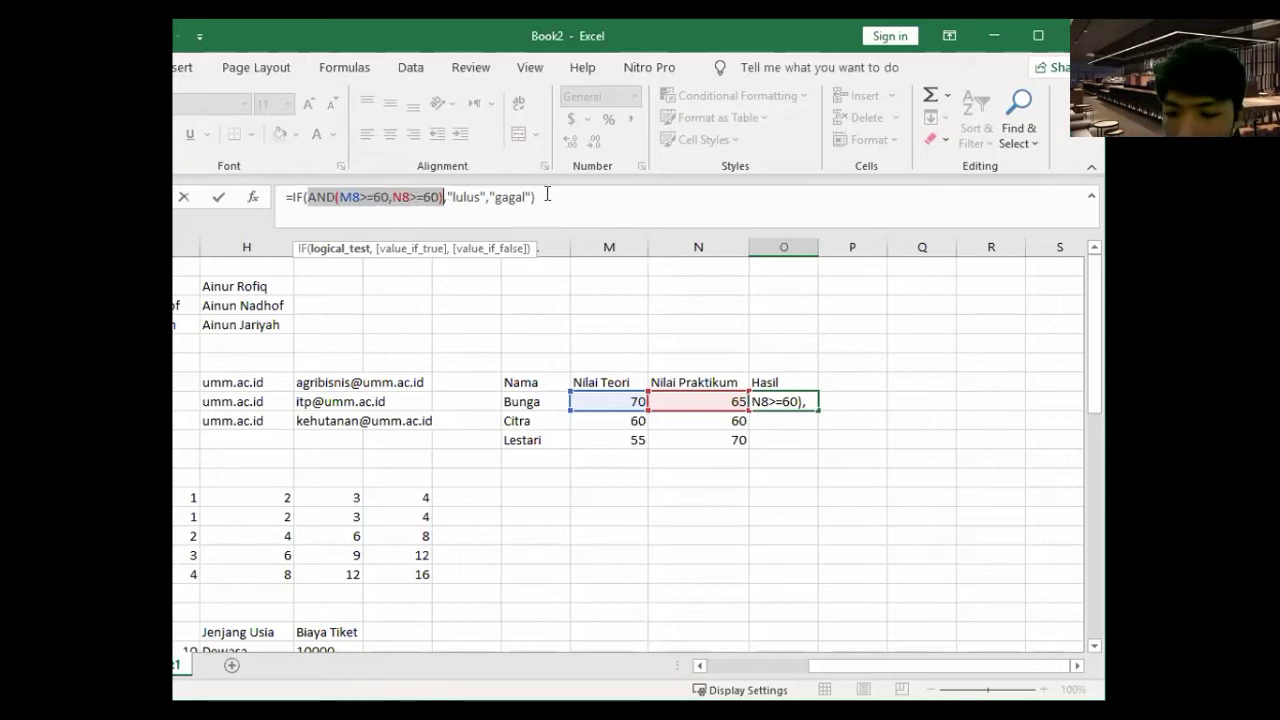
{"action": "key", "text": "Return"}
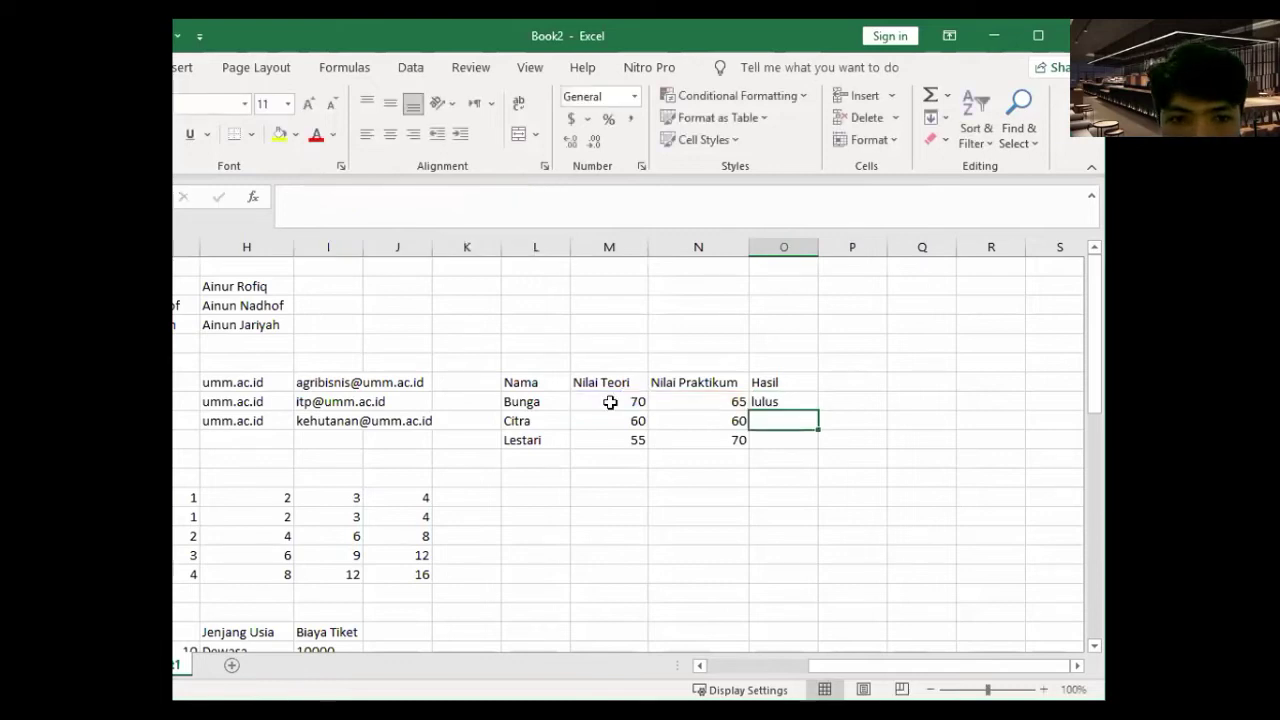
{"action": "left_click", "coordinate": [817, 408]}
{"action": "left_click_drag", "start_coordinate": [818, 411], "coordinate": [818, 447]}
{"action": "left_click", "coordinate": [777, 423]}
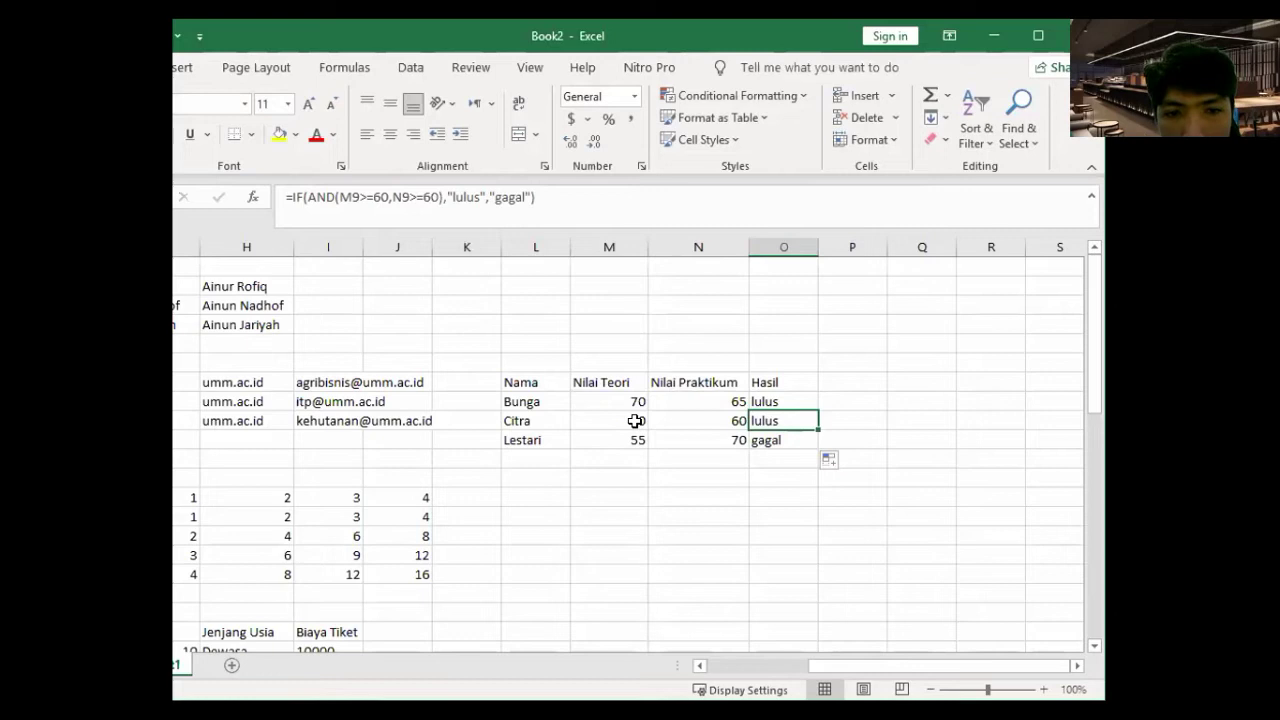
{"action": "key", "text": "Left"}
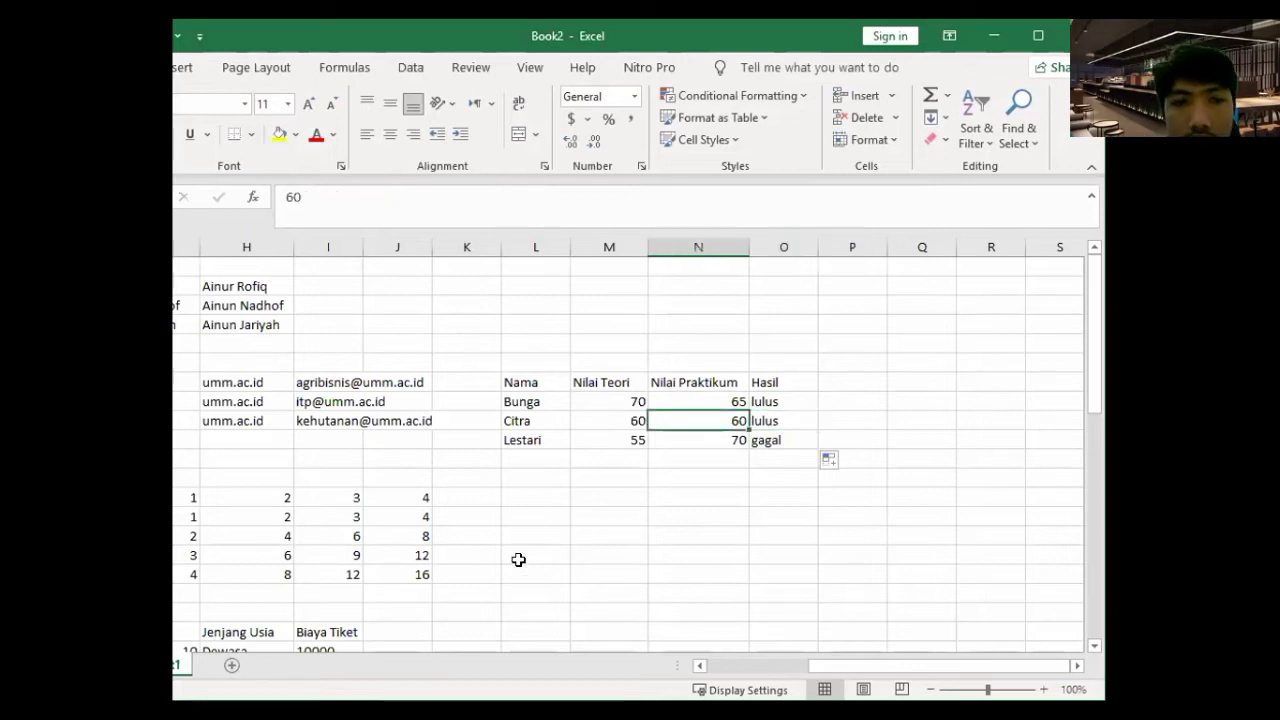
{"action": "left_click", "coordinate": [612, 441]}
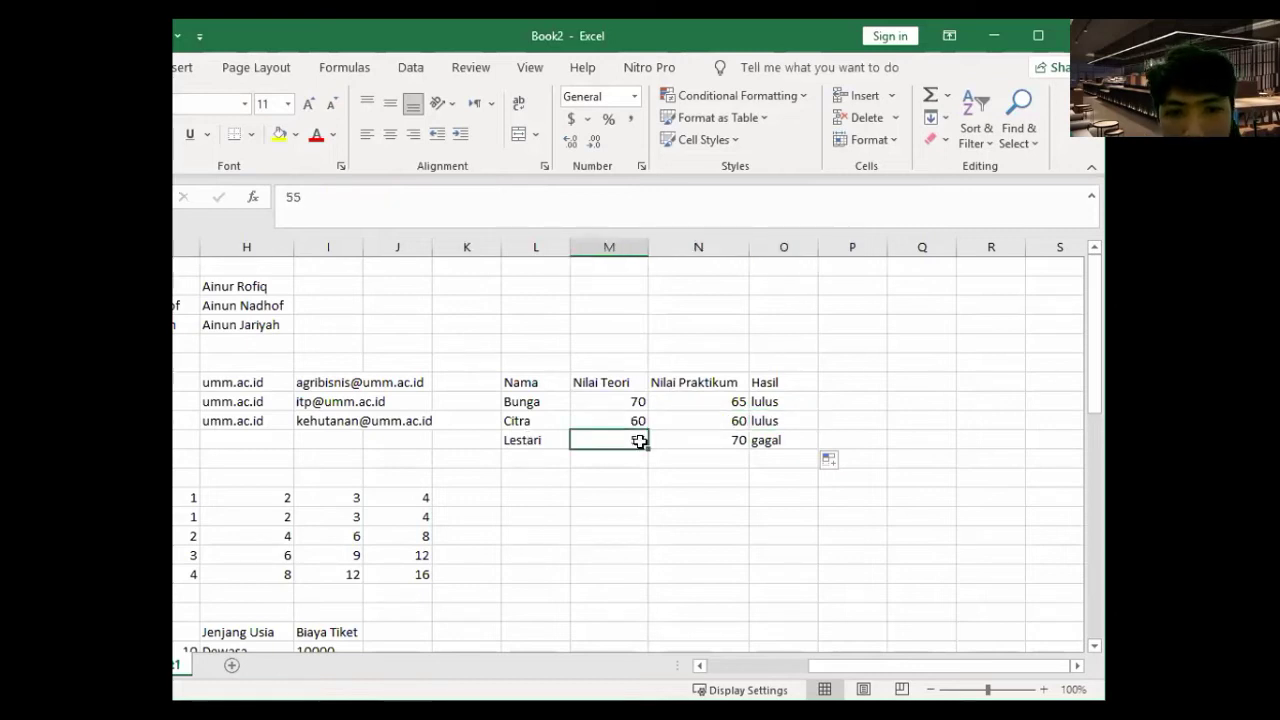
{"action": "left_click", "coordinate": [694, 440]}
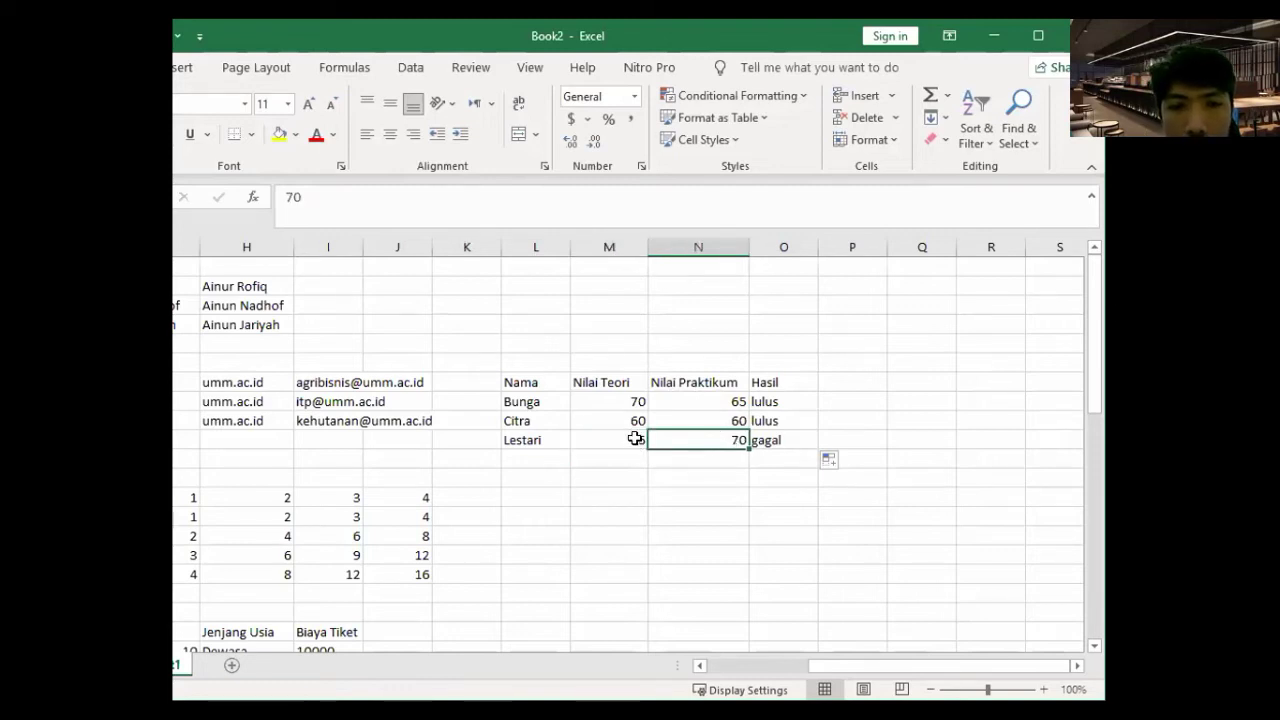
{"action": "left_click", "coordinate": [773, 440]}
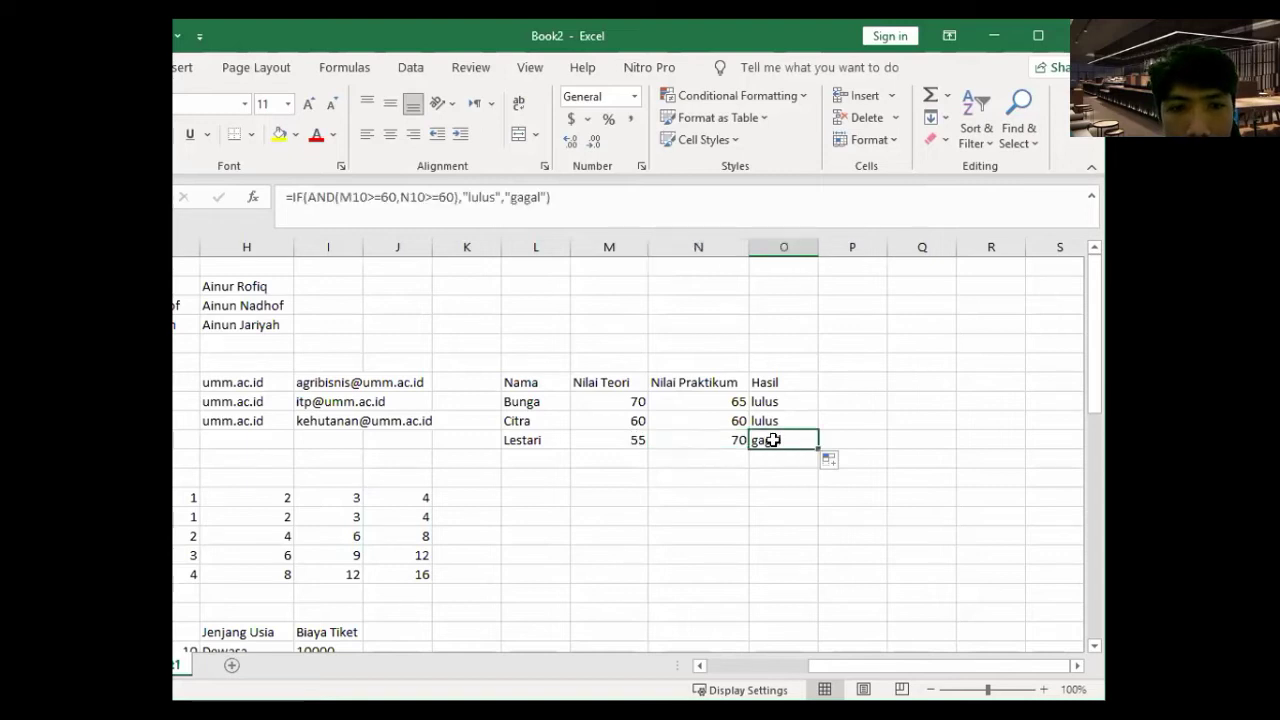
{"action": "left_click", "coordinate": [686, 441]}
{"action": "left_click", "coordinate": [632, 440]}
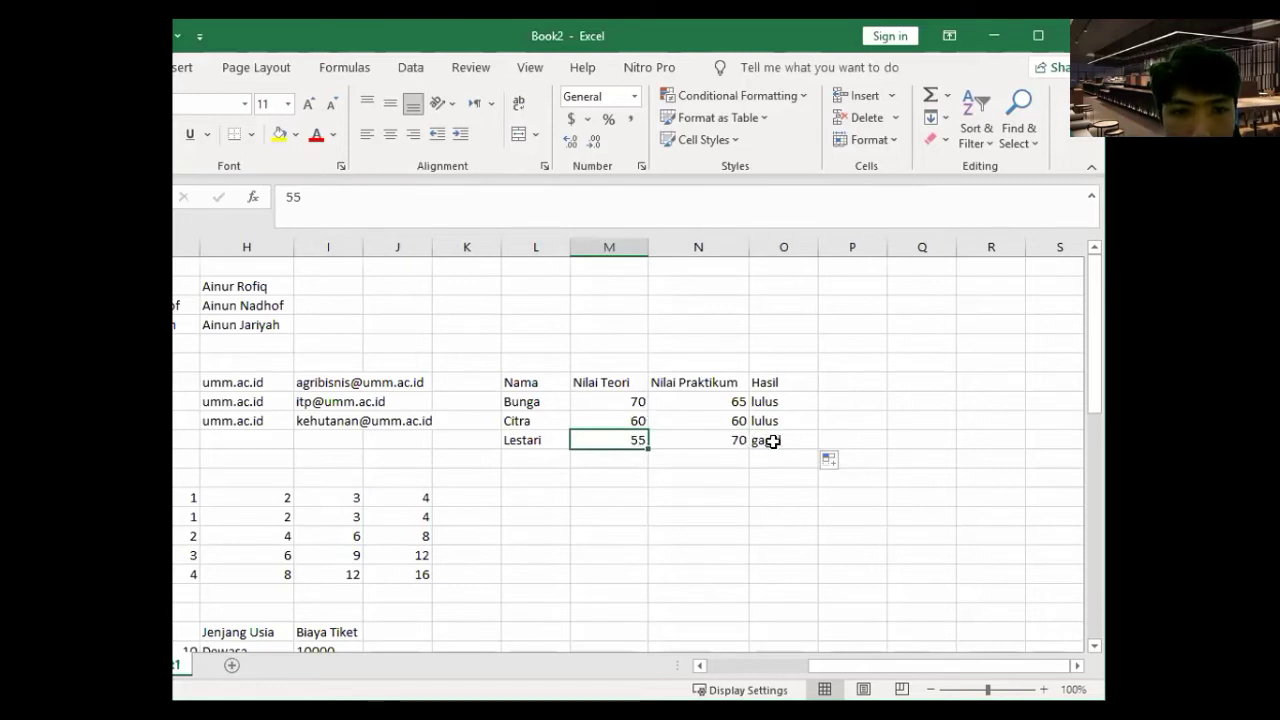
{"action": "key", "text": "Right"}
{"action": "key", "text": "Right"}
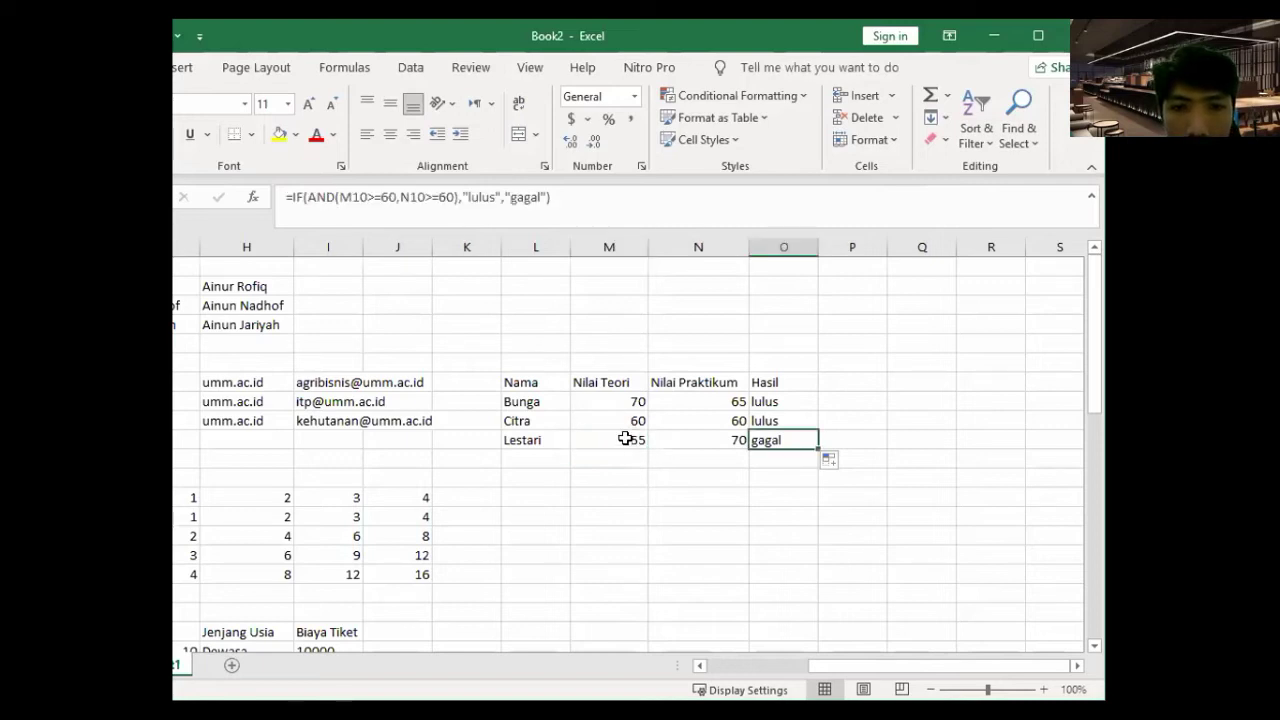
{"action": "key", "text": "Left"}
{"action": "key", "text": "Left"}
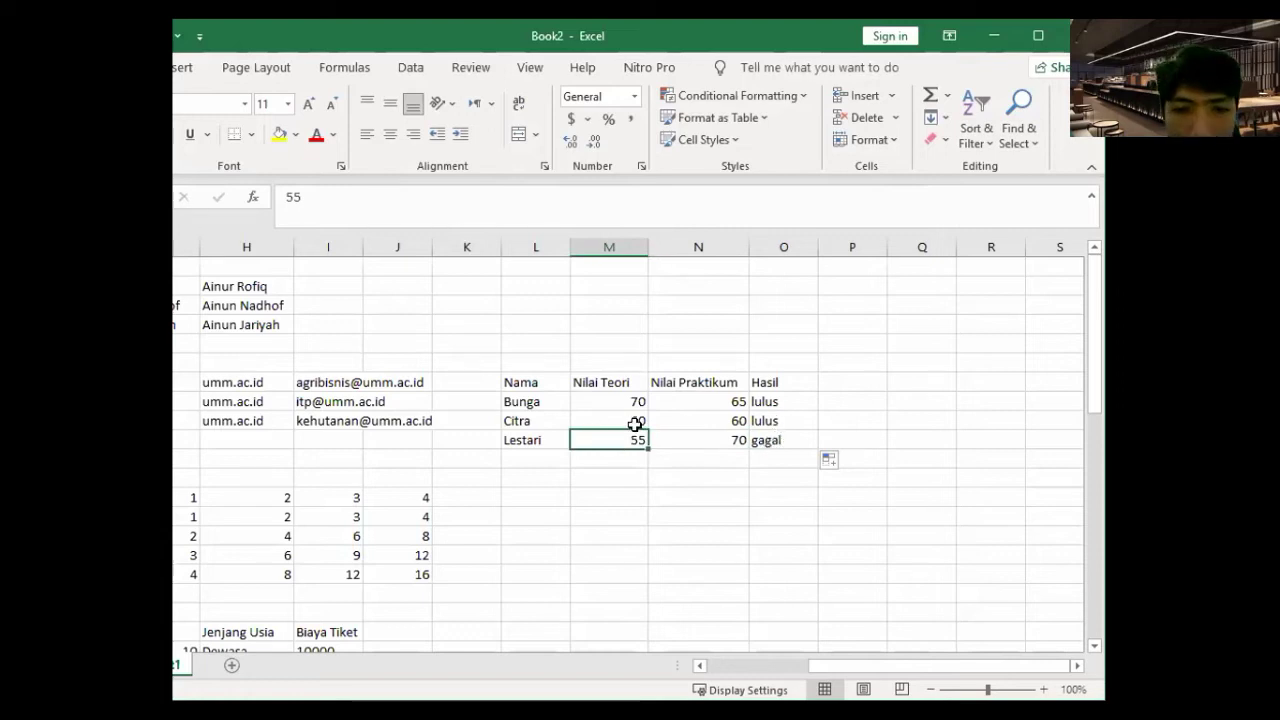
{"action": "key", "text": "Right"}
{"action": "key", "text": "Right"}
- Enter 55 as Citra's Nilai Praktikum so her Hasil shows gagal
{"action": "left_click", "coordinate": [690, 421]}
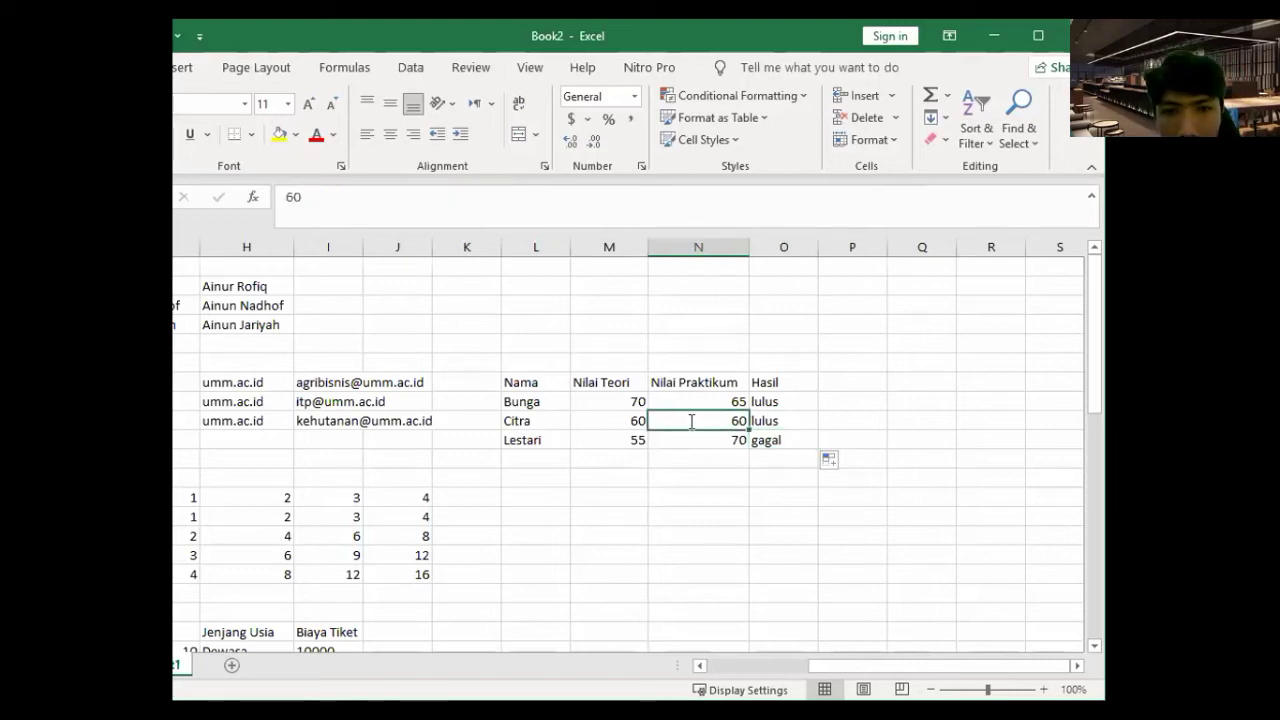
{"action": "type", "text": "55"}
{"action": "key", "text": "Return"}
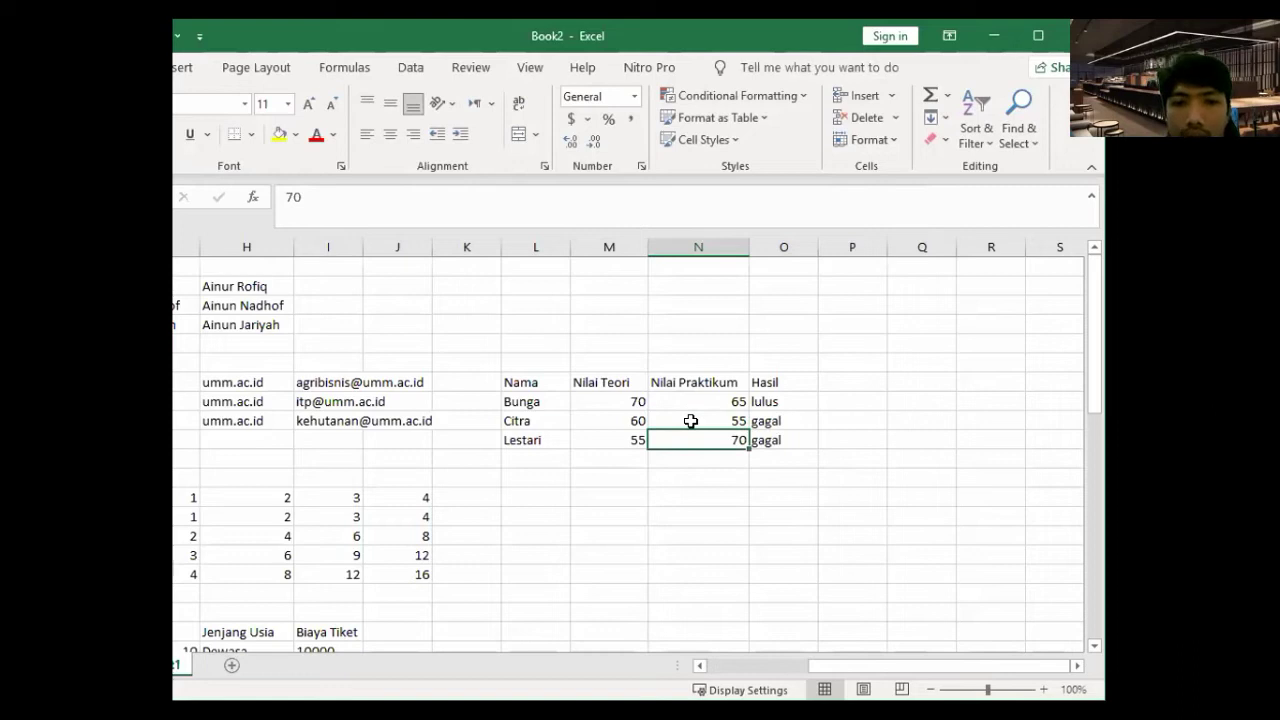
- Set Citra's scores to 90 and 60 so Hasil reads lulus, then open Save As
{"action": "key", "text": "Up"}
{"action": "key", "text": "Left"}
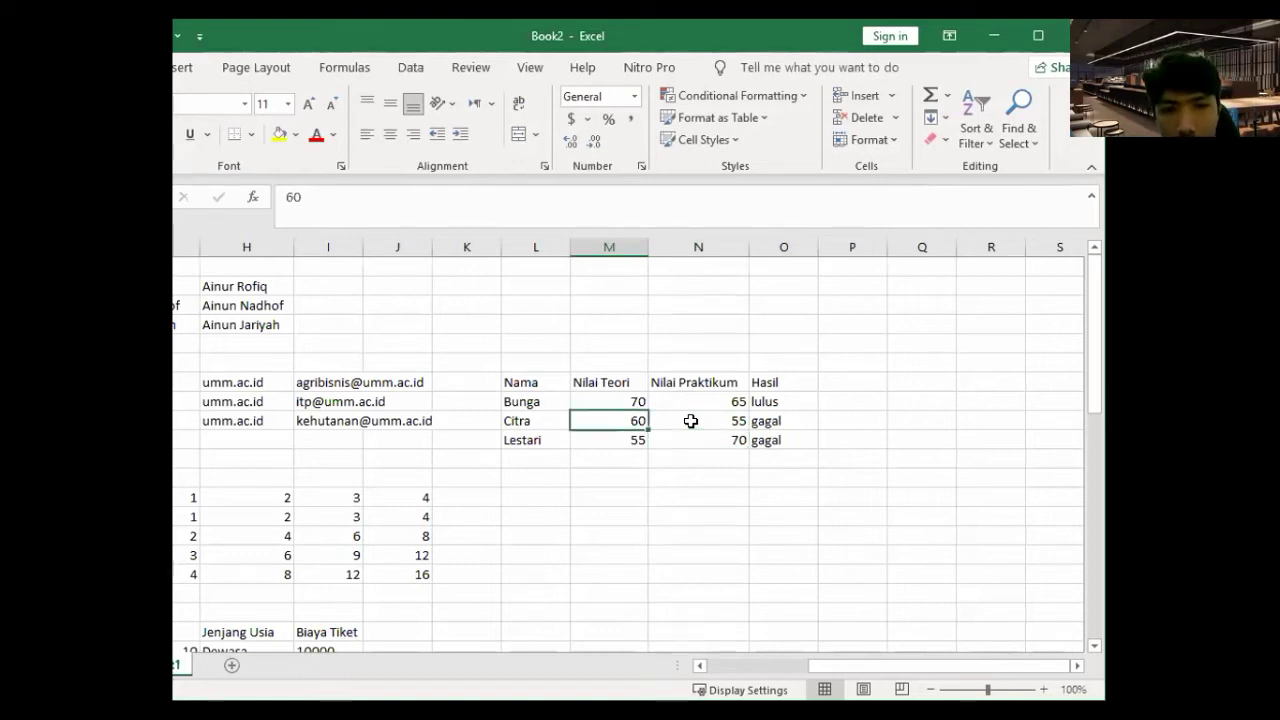
{"action": "type", "text": "90"}
{"action": "key", "text": "Tab"}
{"action": "type", "text": "6"}
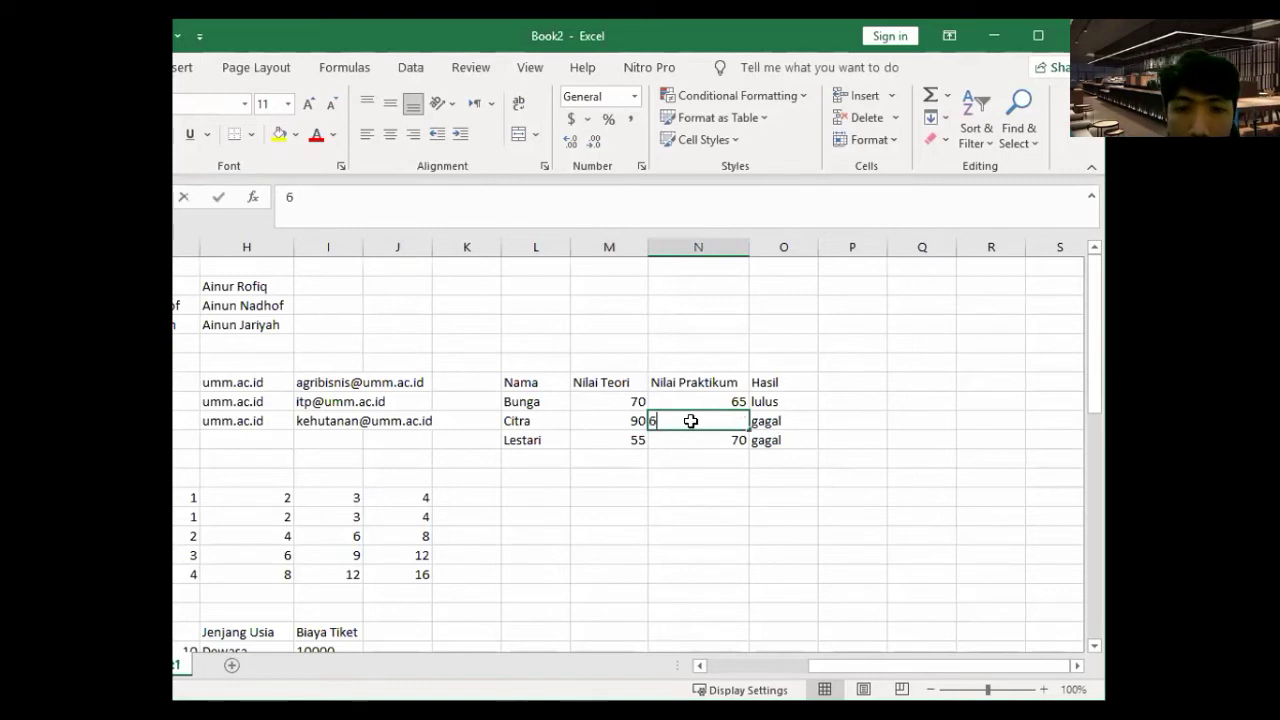
{"action": "type", "text": "0"}
{"action": "key", "text": "Return"}
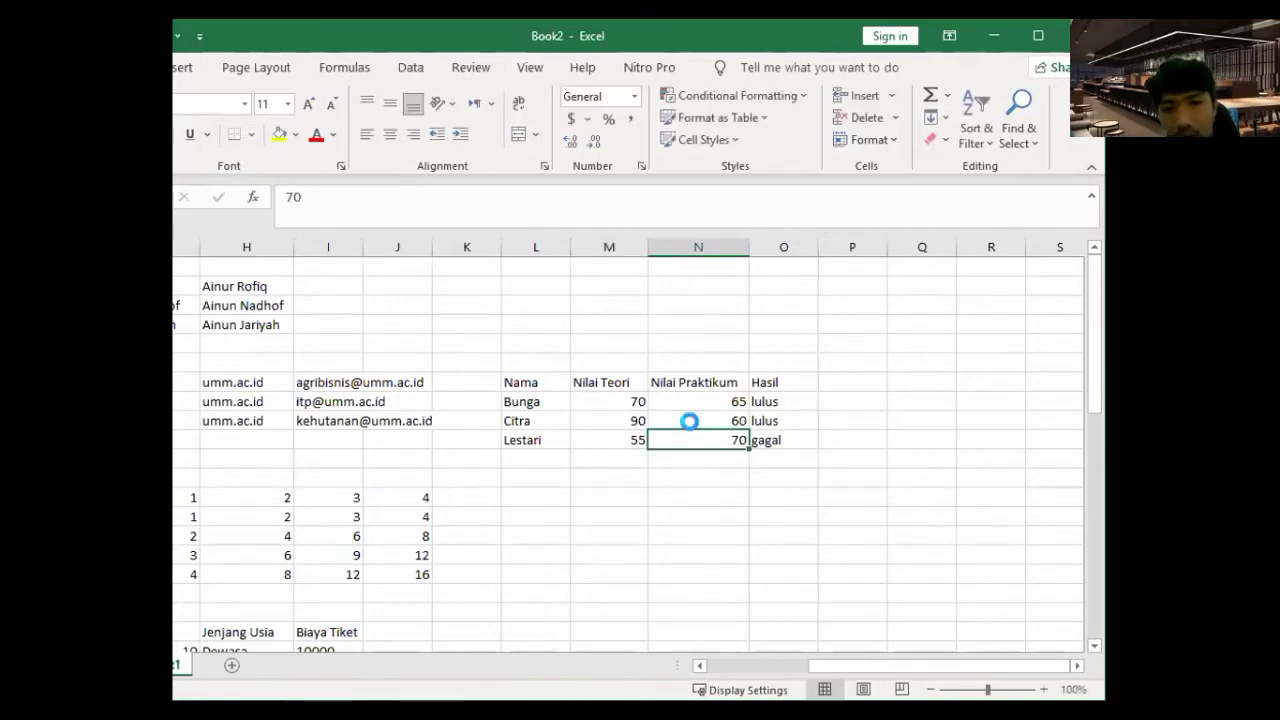
{"action": "key", "text": "ctrl+s"}
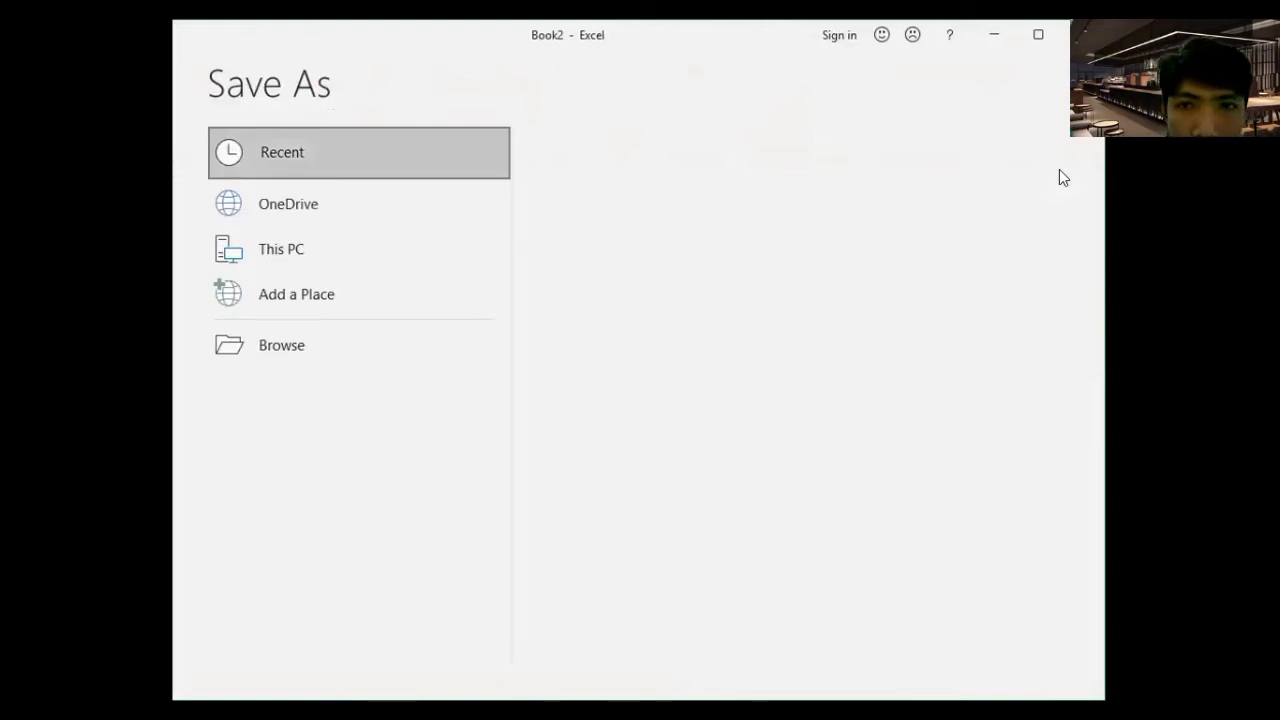
- Leave Save As, maximize the Book2 window, and select cell L12
{"action": "key", "text": "Escape"}
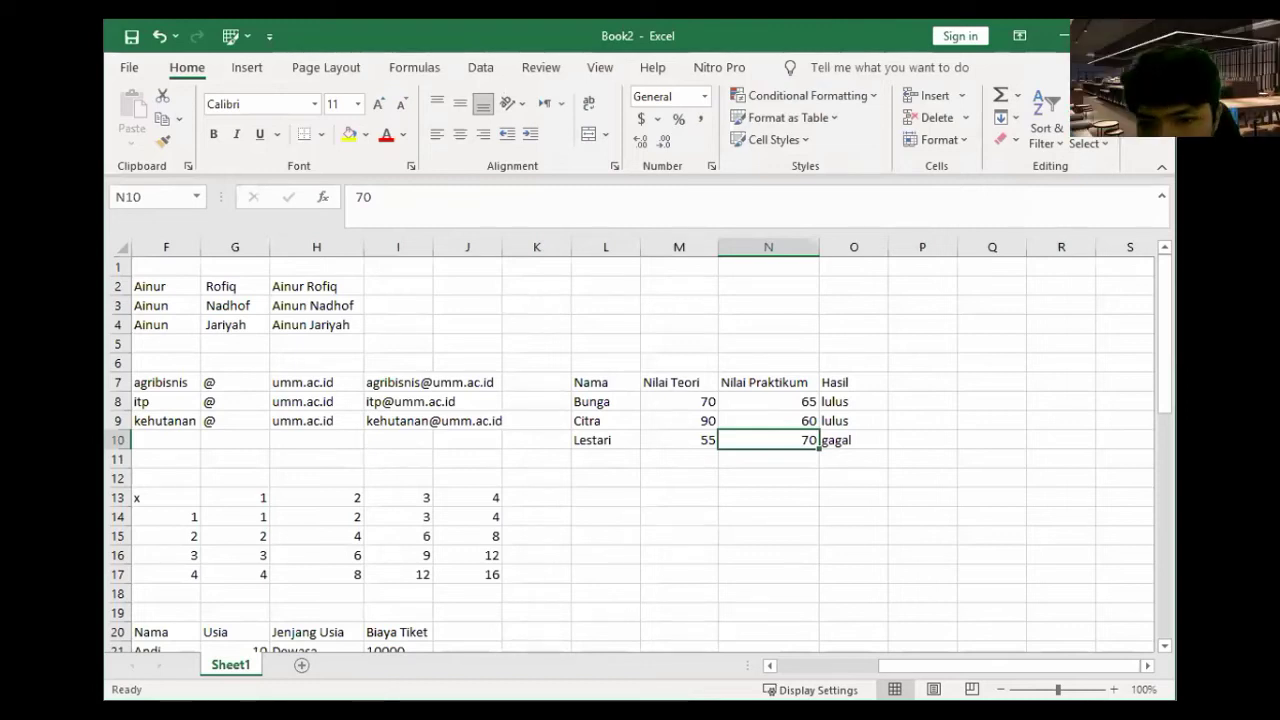
{"action": "key", "text": "super+Left"}
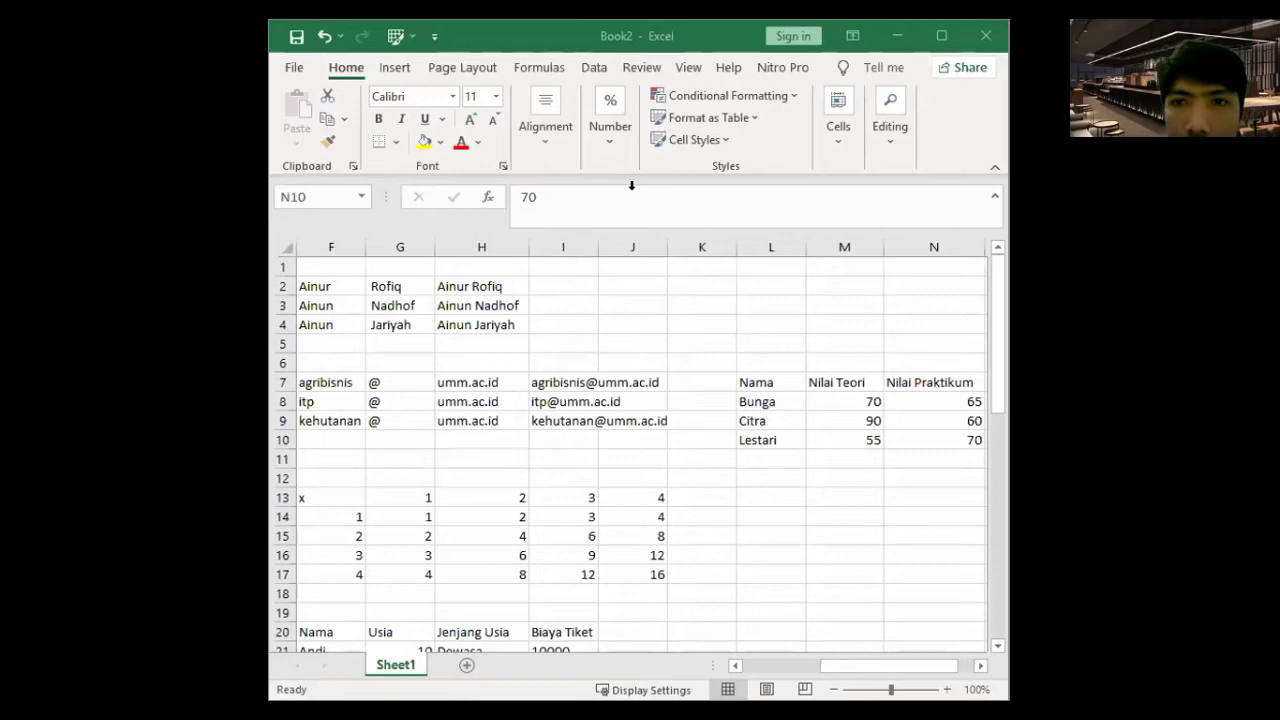
{"action": "key", "text": "super+Up"}
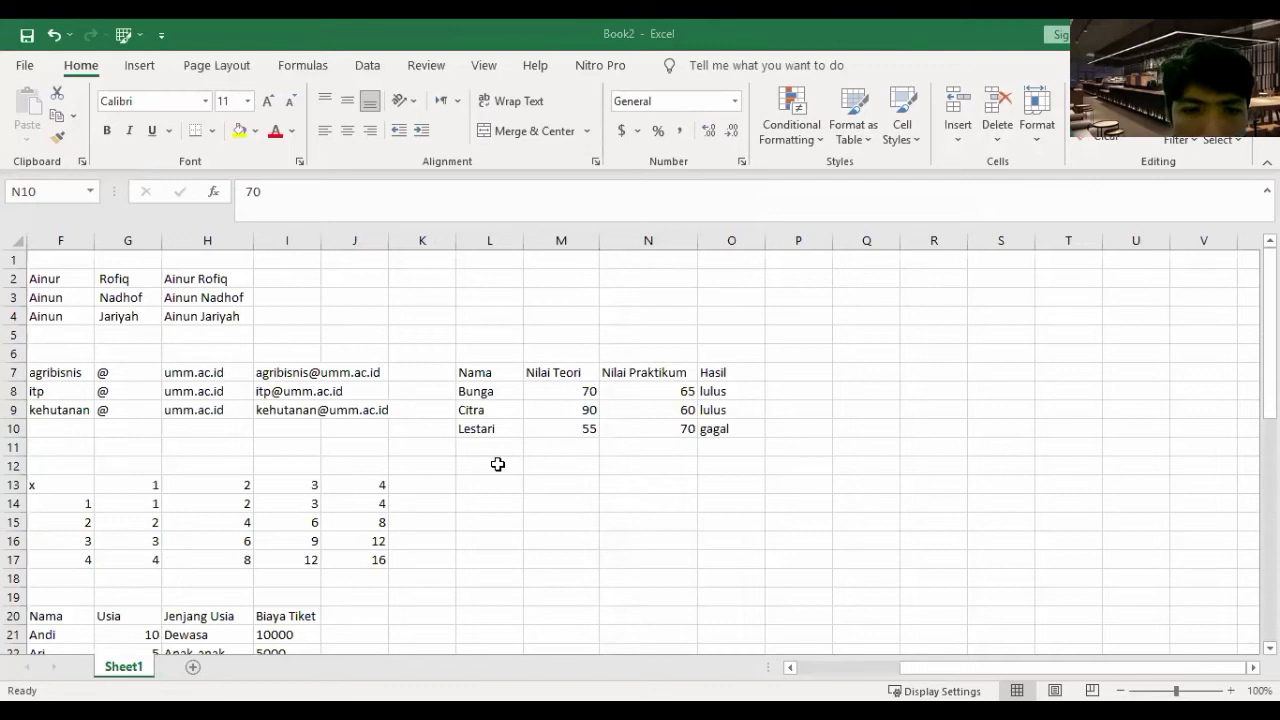
{"action": "left_click", "coordinate": [497, 464]}
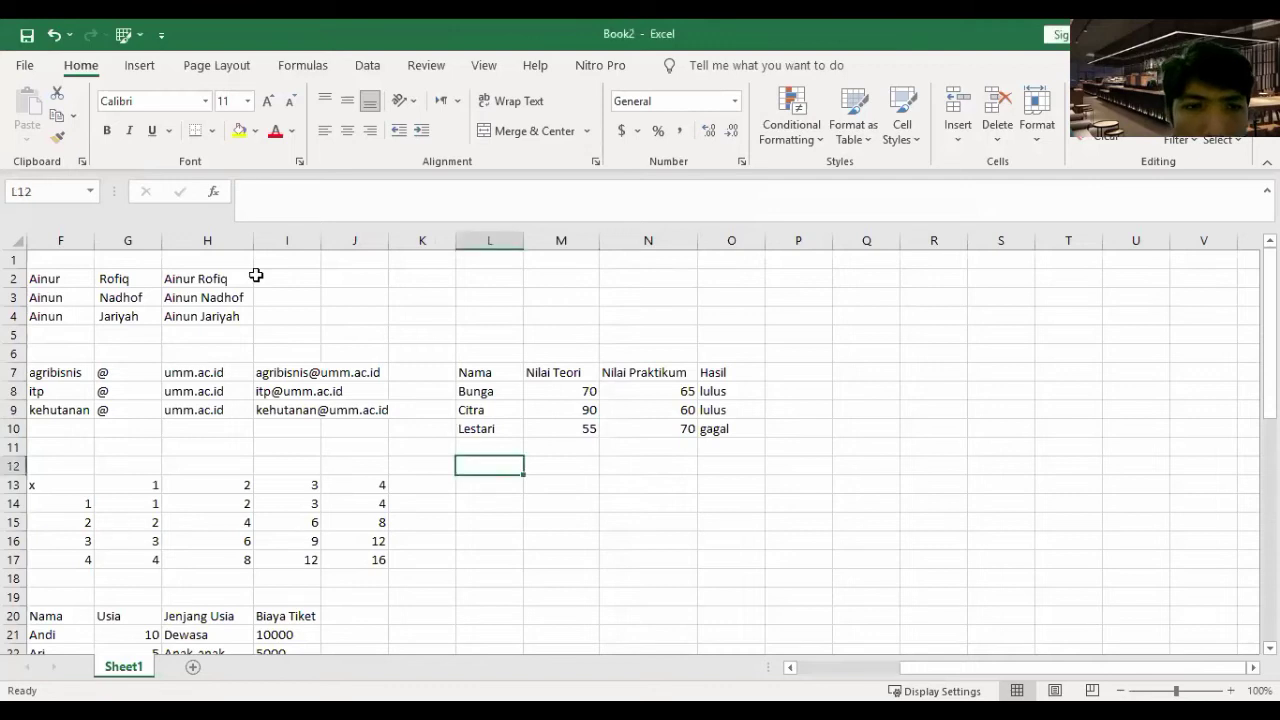
- Open Insert Function for L12 and browse the Financial, Date & Time and Math & Trig categories
{"action": "left_click", "coordinate": [218, 193]}
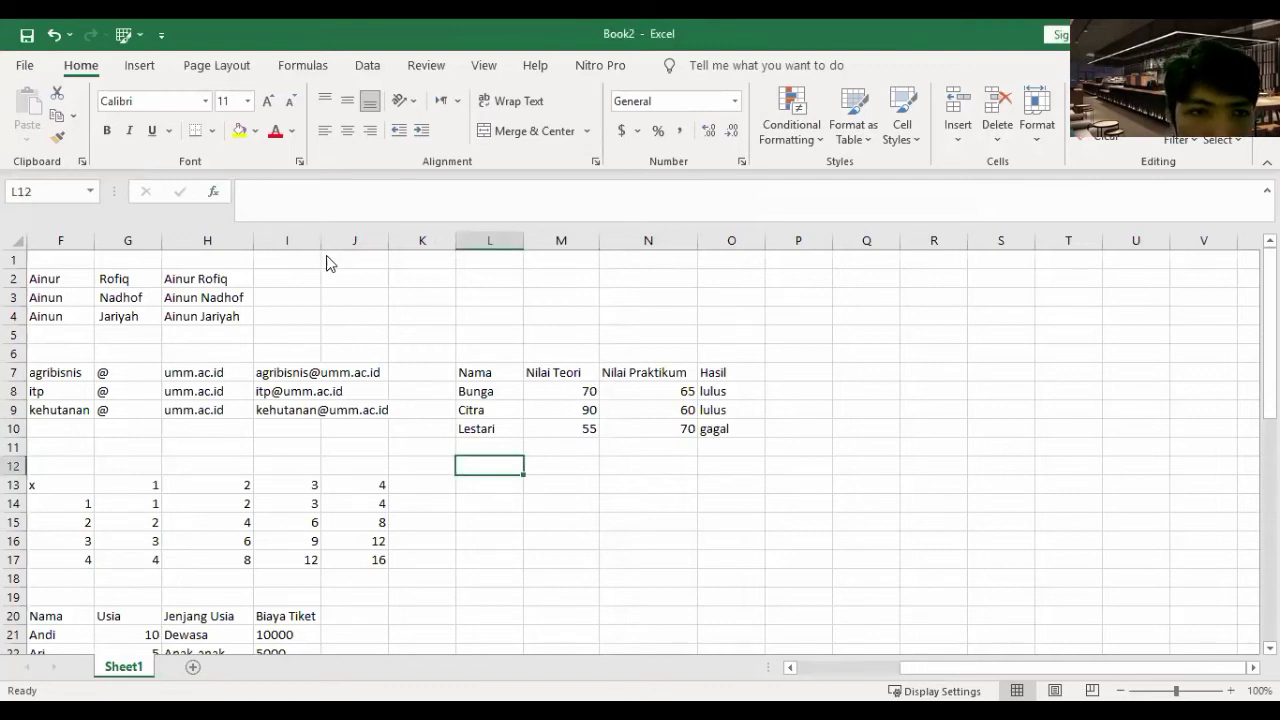
{"action": "scroll", "coordinate": [192, 279], "scroll_direction": "down", "scroll_amount": 1}
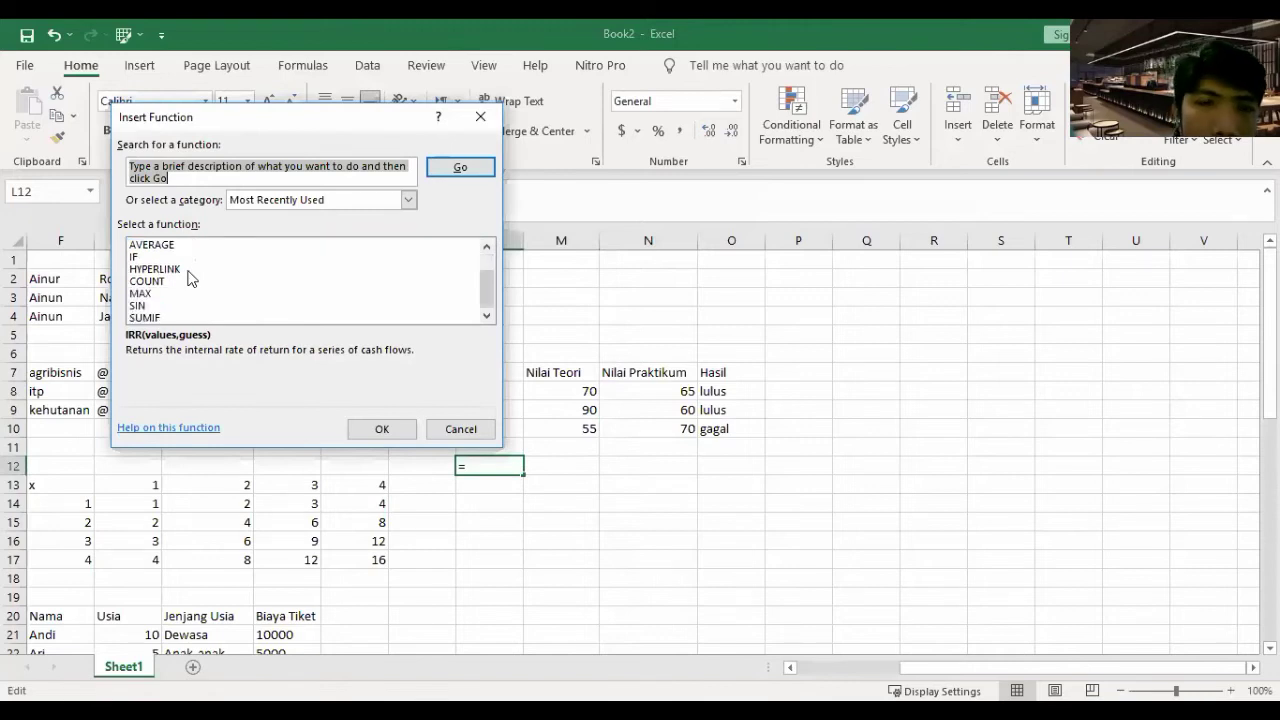
{"action": "scroll", "coordinate": [192, 279], "scroll_direction": "up", "scroll_amount": 1}
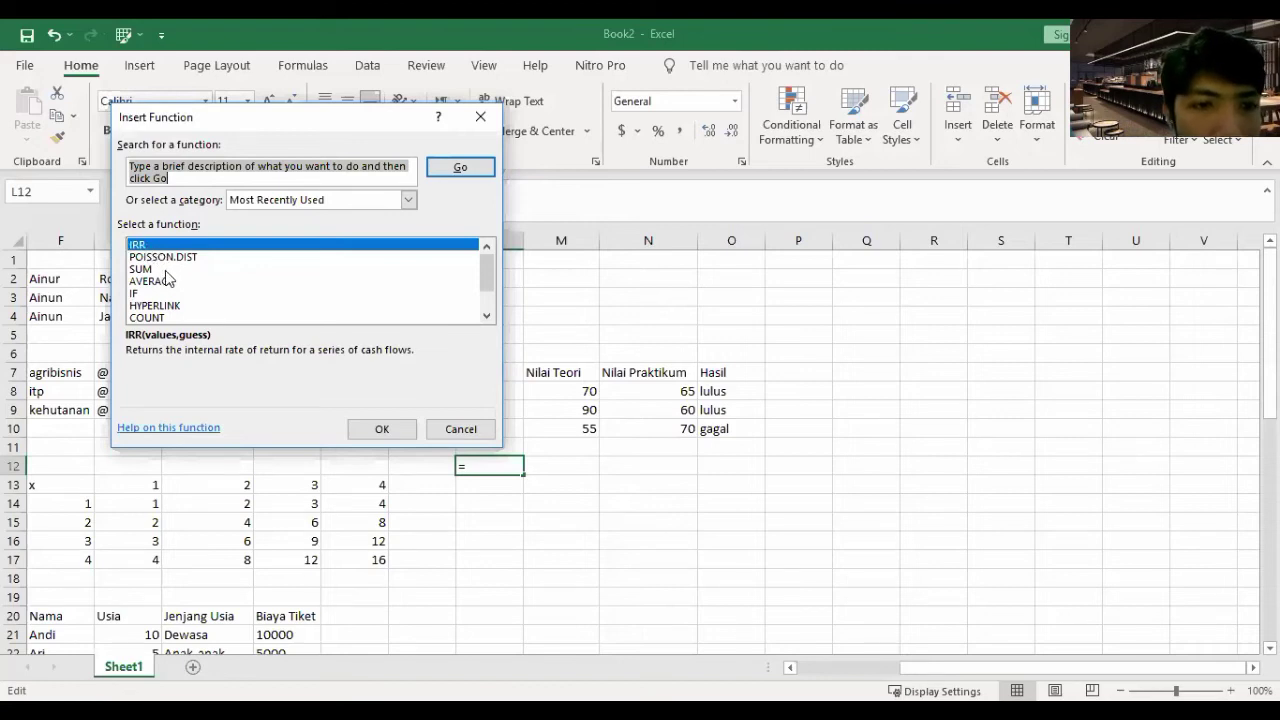
{"action": "scroll", "coordinate": [167, 278], "scroll_direction": "down", "scroll_amount": 1}
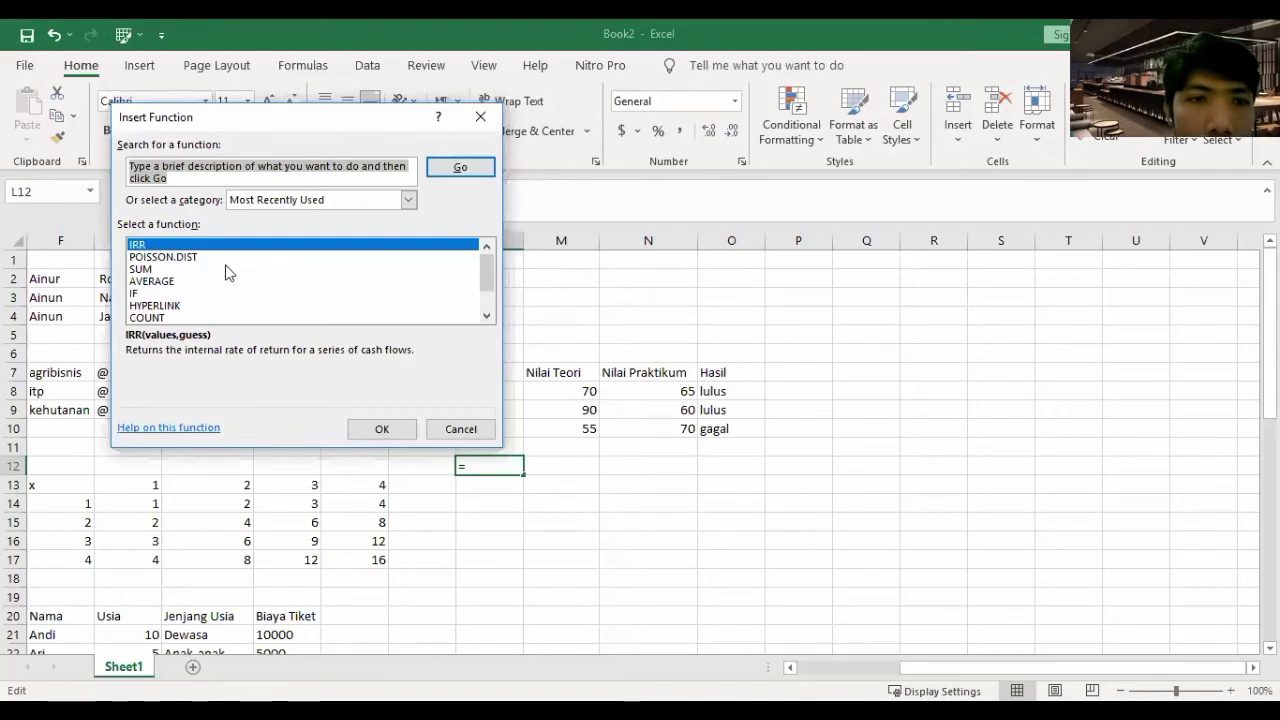
{"action": "left_click", "coordinate": [409, 201]}
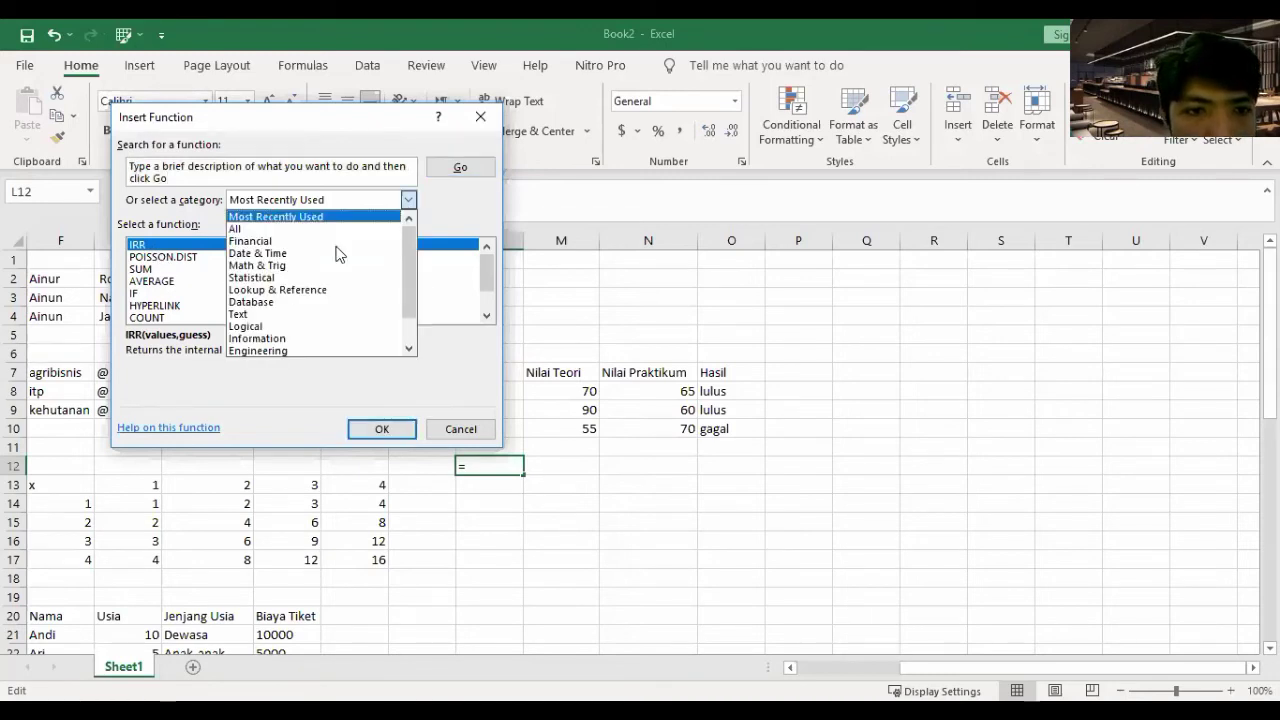
{"action": "left_click", "coordinate": [409, 204]}
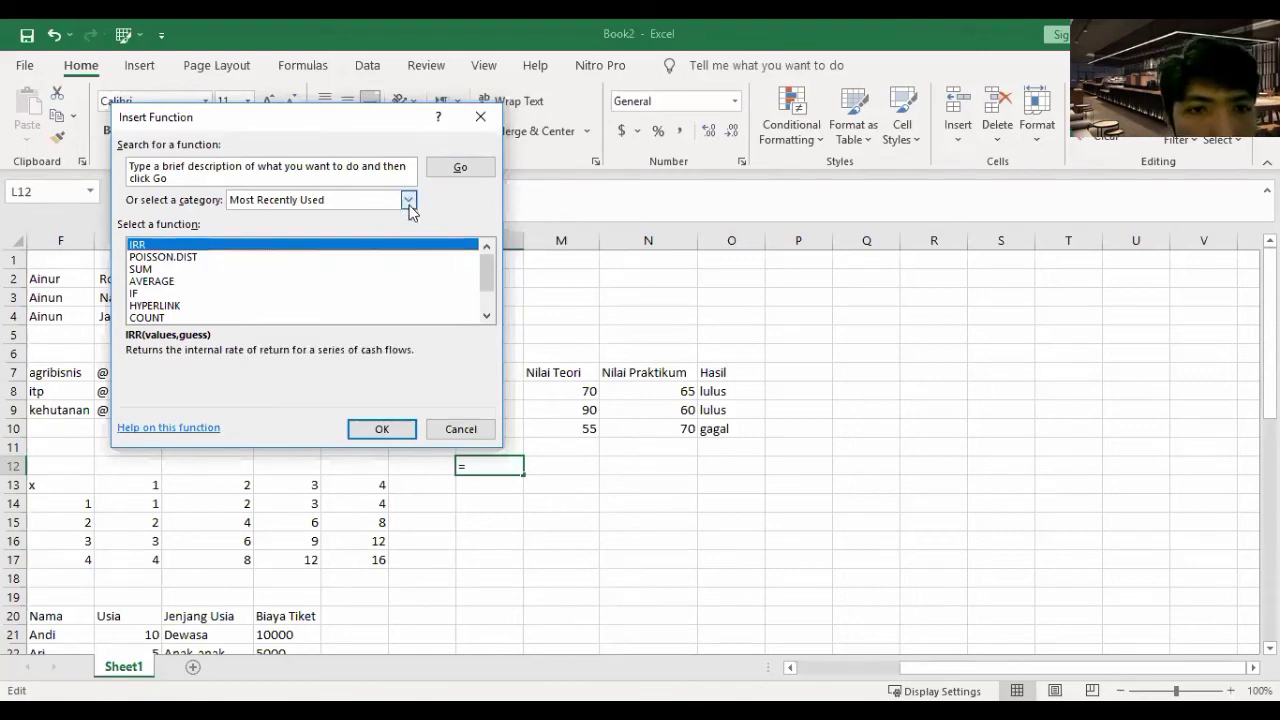
{"action": "left_click", "coordinate": [285, 200]}
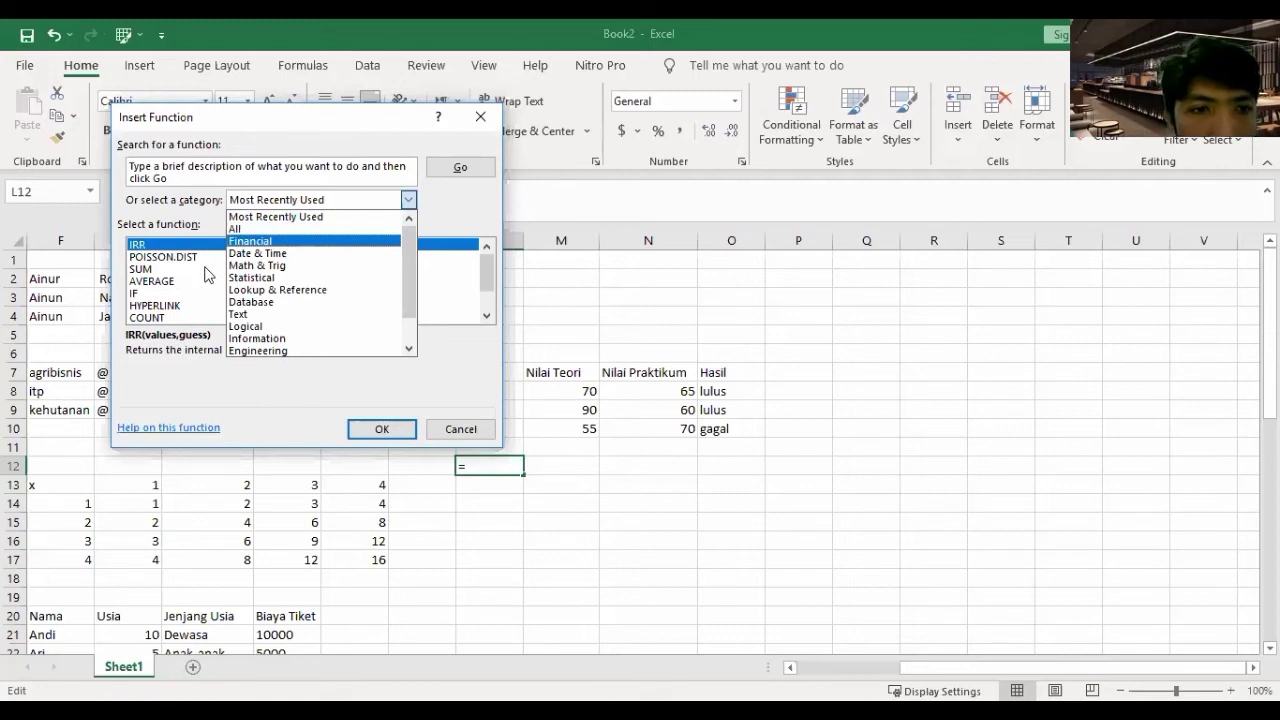
{"action": "key", "text": "Return"}
{"action": "scroll", "coordinate": [197, 280], "scroll_direction": "down", "scroll_amount": 5}
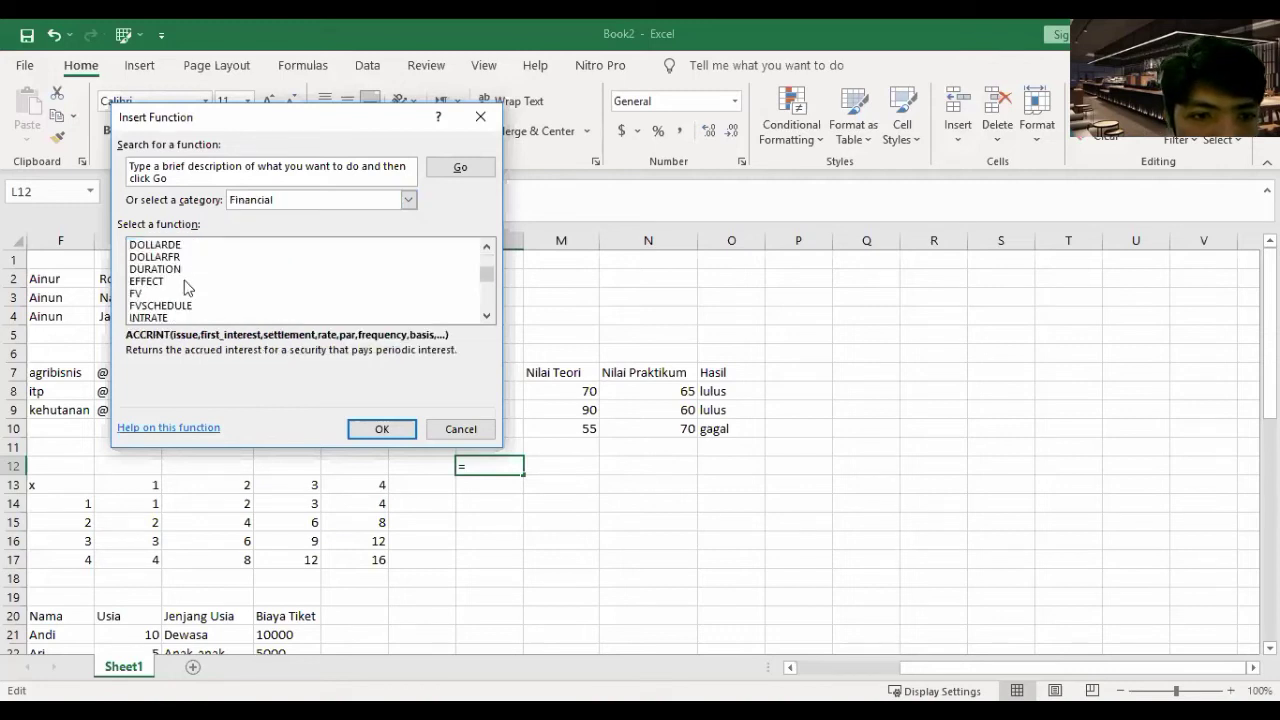
{"action": "scroll", "coordinate": [185, 287], "scroll_direction": "down", "scroll_amount": 4}
{"action": "scroll", "coordinate": [185, 287], "scroll_direction": "down", "scroll_amount": 2}
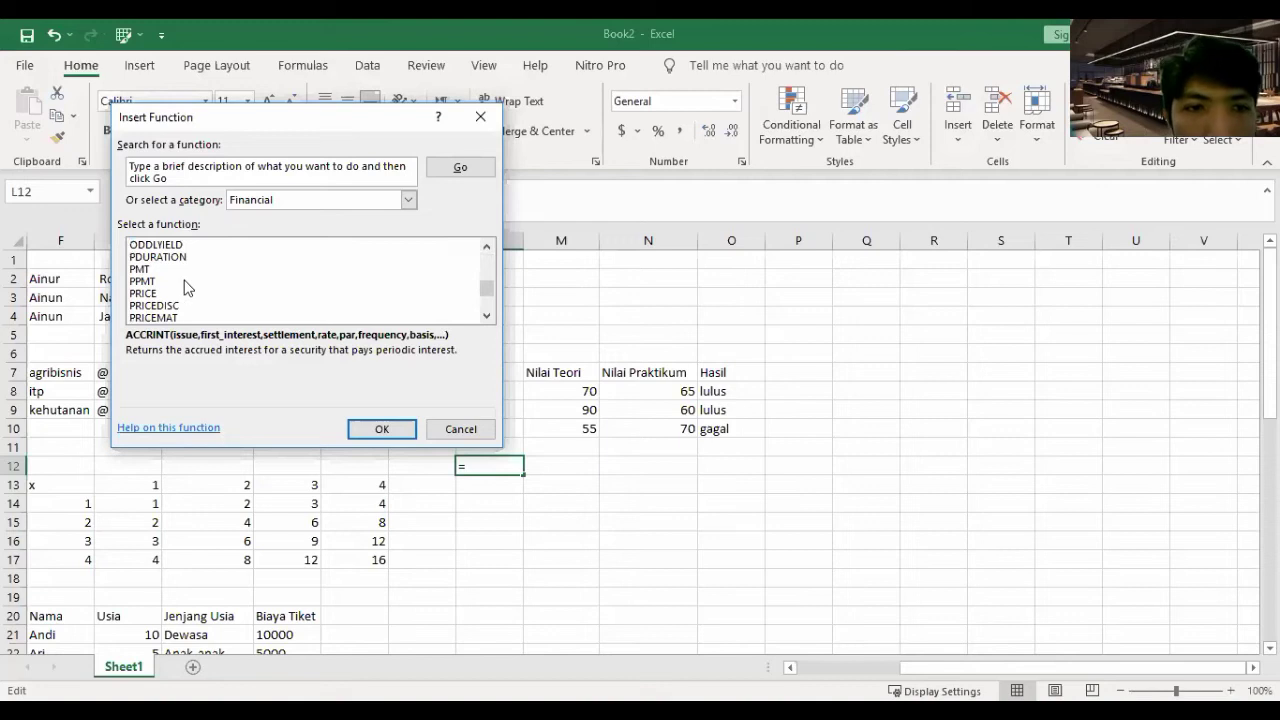
{"action": "scroll", "coordinate": [185, 287], "scroll_direction": "down", "scroll_amount": 5}
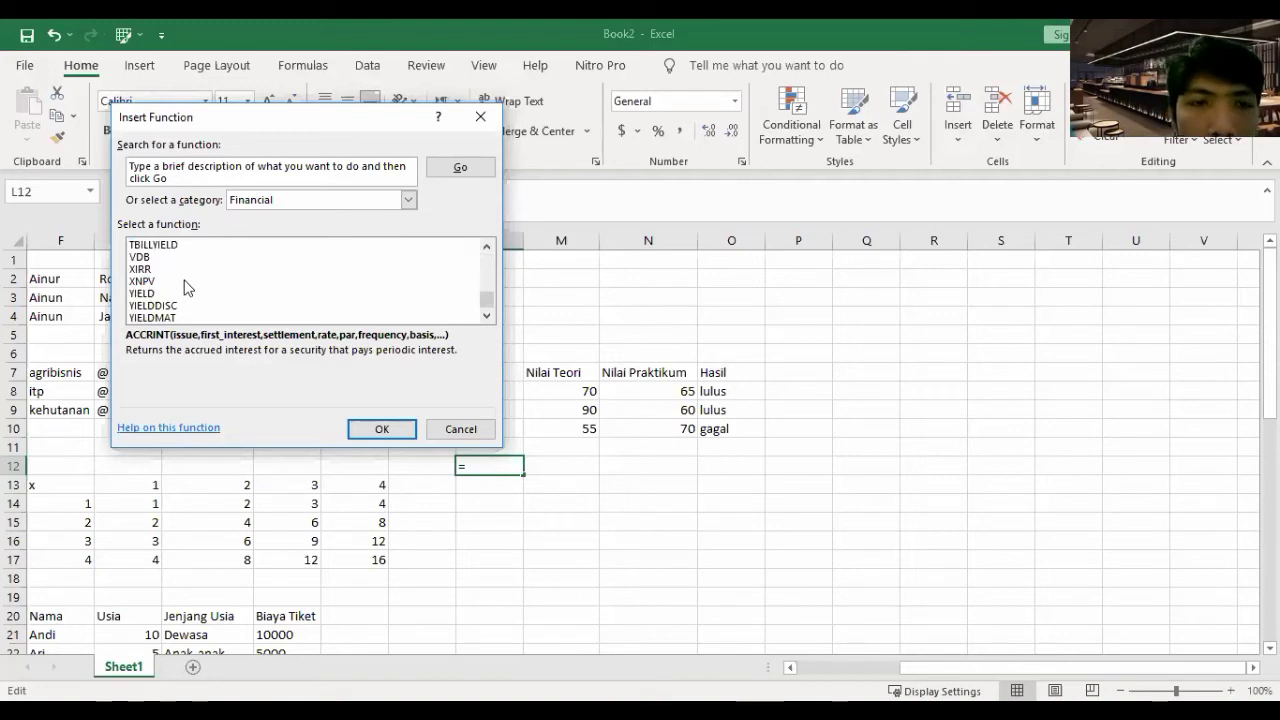
{"action": "scroll", "coordinate": [185, 287], "scroll_direction": "up", "scroll_amount": 1}
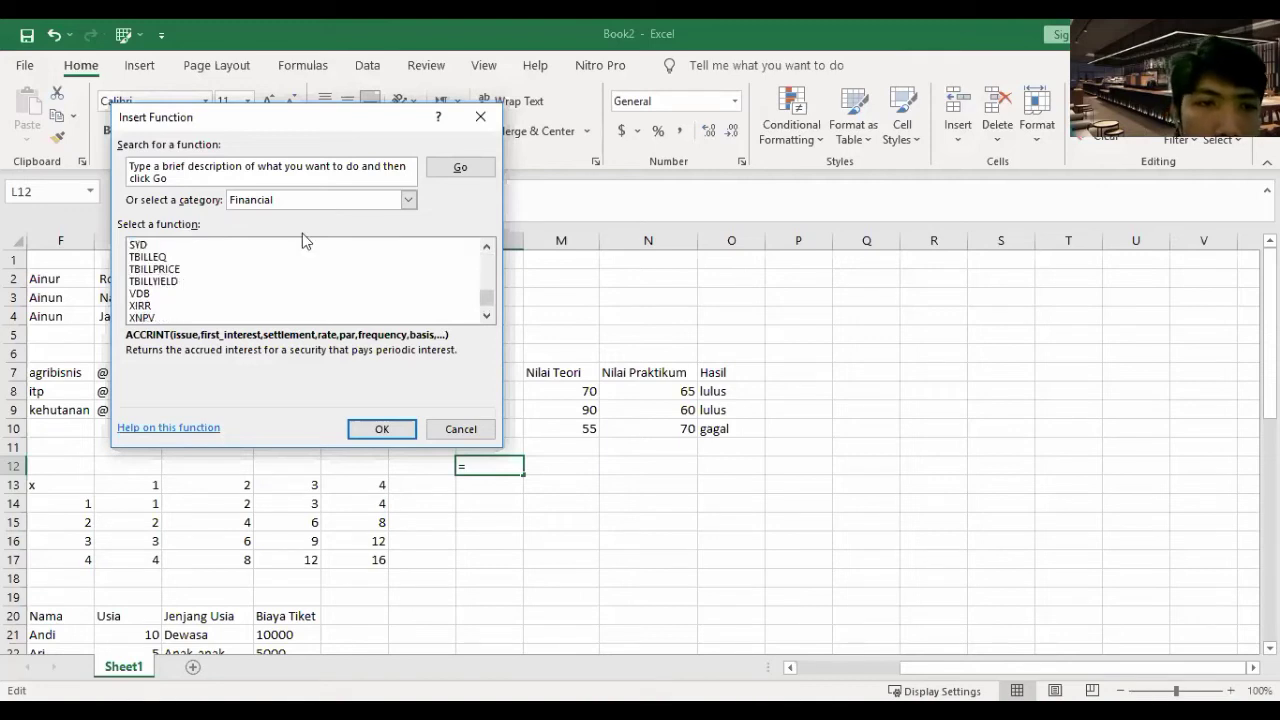
{"action": "scroll", "coordinate": [414, 198], "scroll_direction": "up", "scroll_amount": 4}
{"action": "left_click", "coordinate": [414, 198]}
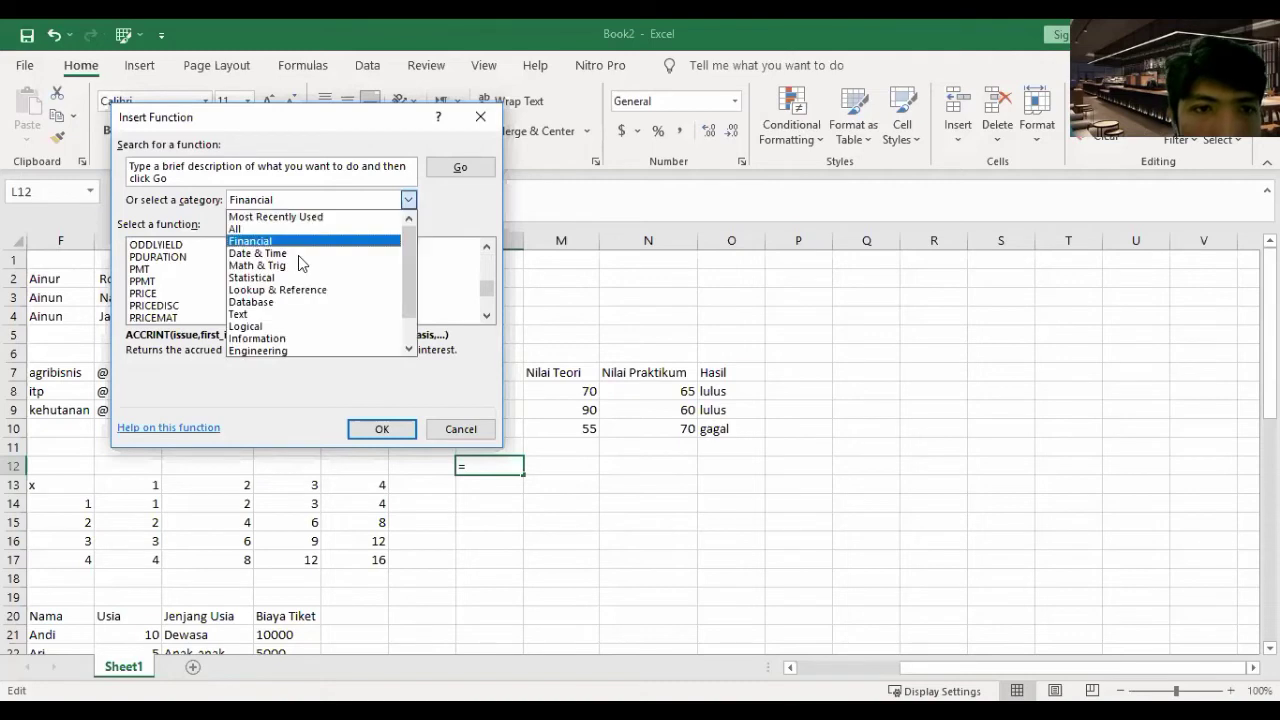
{"action": "left_click", "coordinate": [300, 253]}
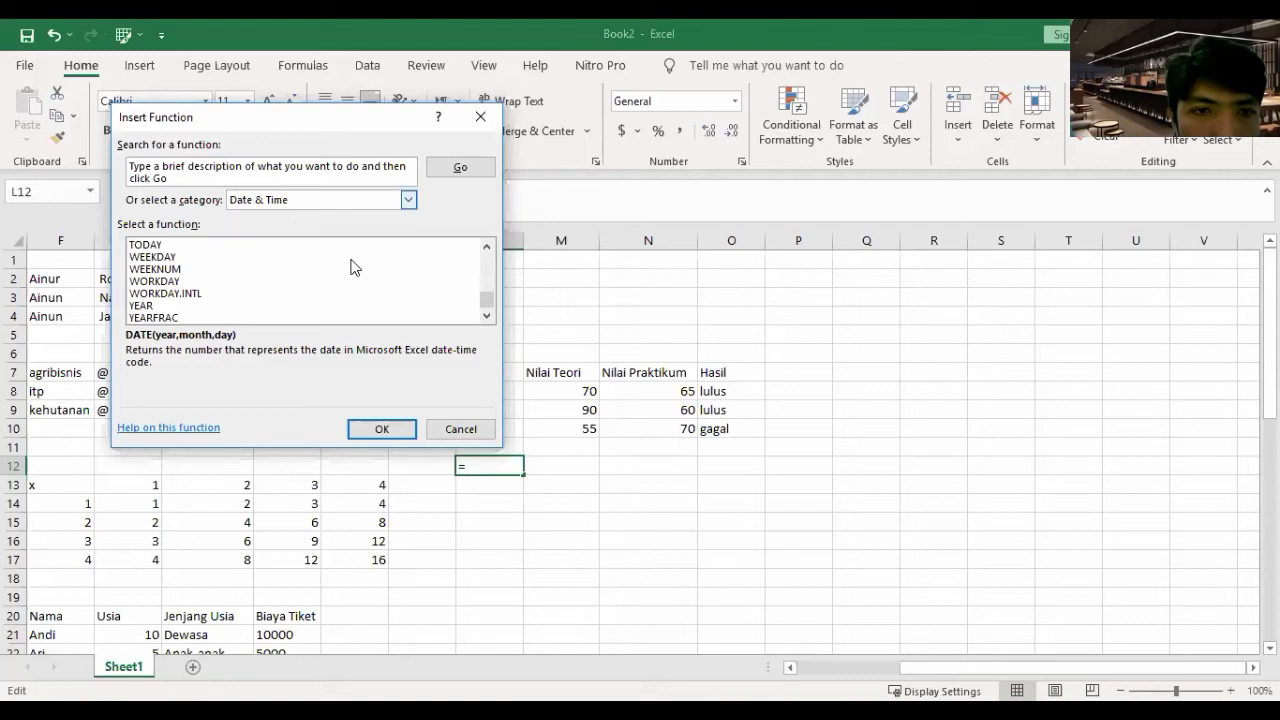
{"action": "key", "text": "alt+Down"}
{"action": "key", "text": "Return"}
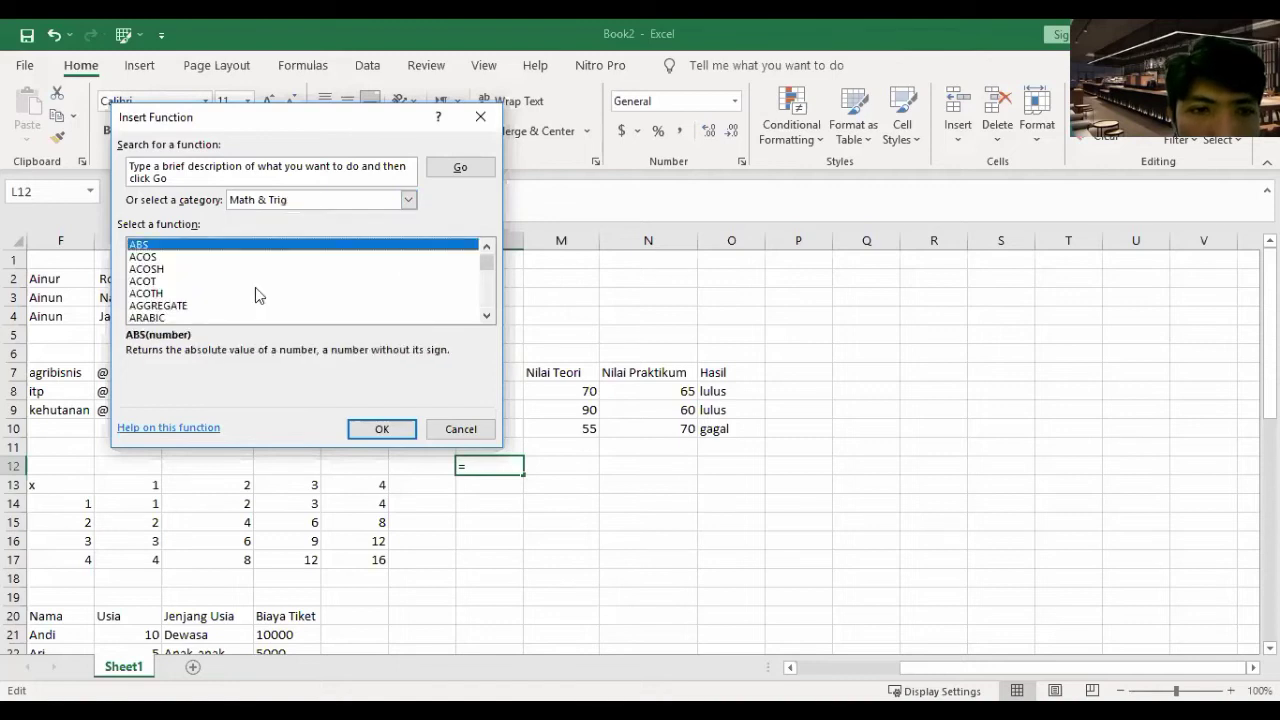
{"action": "scroll", "coordinate": [255, 287], "scroll_direction": "down", "scroll_amount": 8}
{"action": "scroll", "coordinate": [253, 285], "scroll_direction": "up", "scroll_amount": 3}
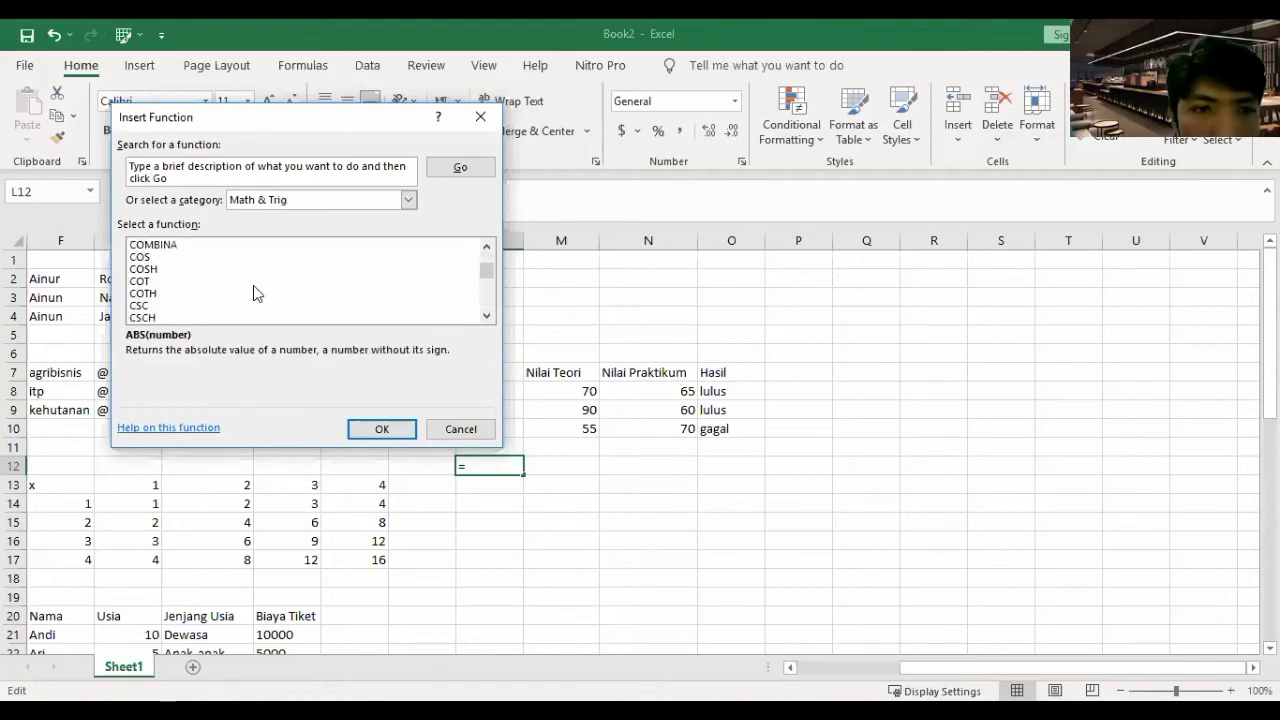
{"action": "scroll", "coordinate": [253, 285], "scroll_direction": "down", "scroll_amount": 6}
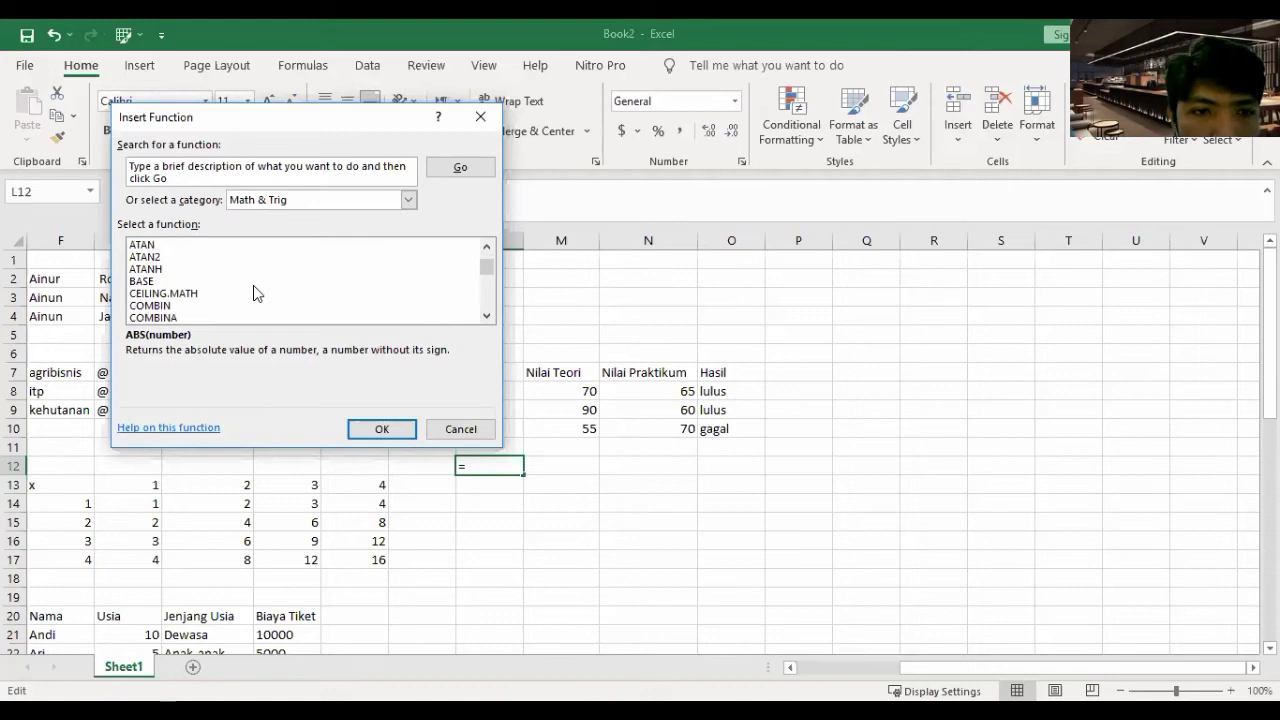
{"action": "scroll", "coordinate": [253, 285], "scroll_direction": "down", "scroll_amount": 6}
{"action": "scroll", "coordinate": [255, 285], "scroll_direction": "down", "scroll_amount": 6}
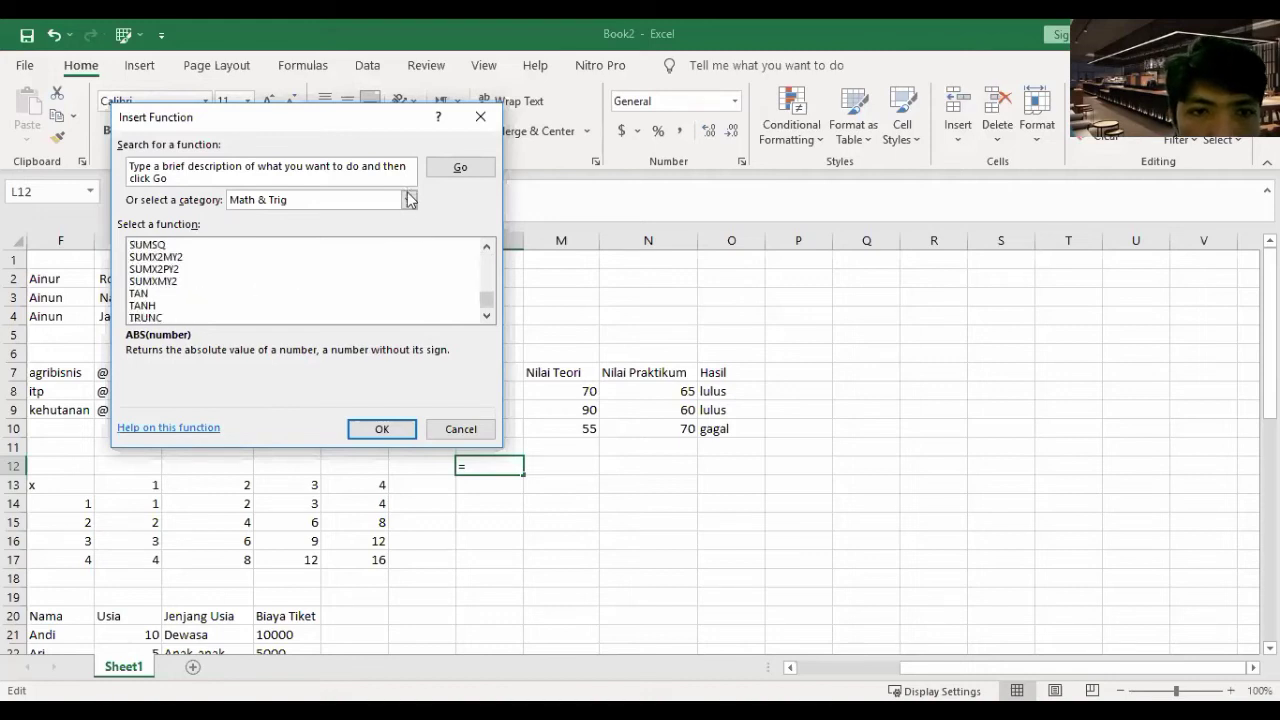
- Choose the Logical category and select IF to open its Function Arguments
{"action": "left_click", "coordinate": [409, 202]}
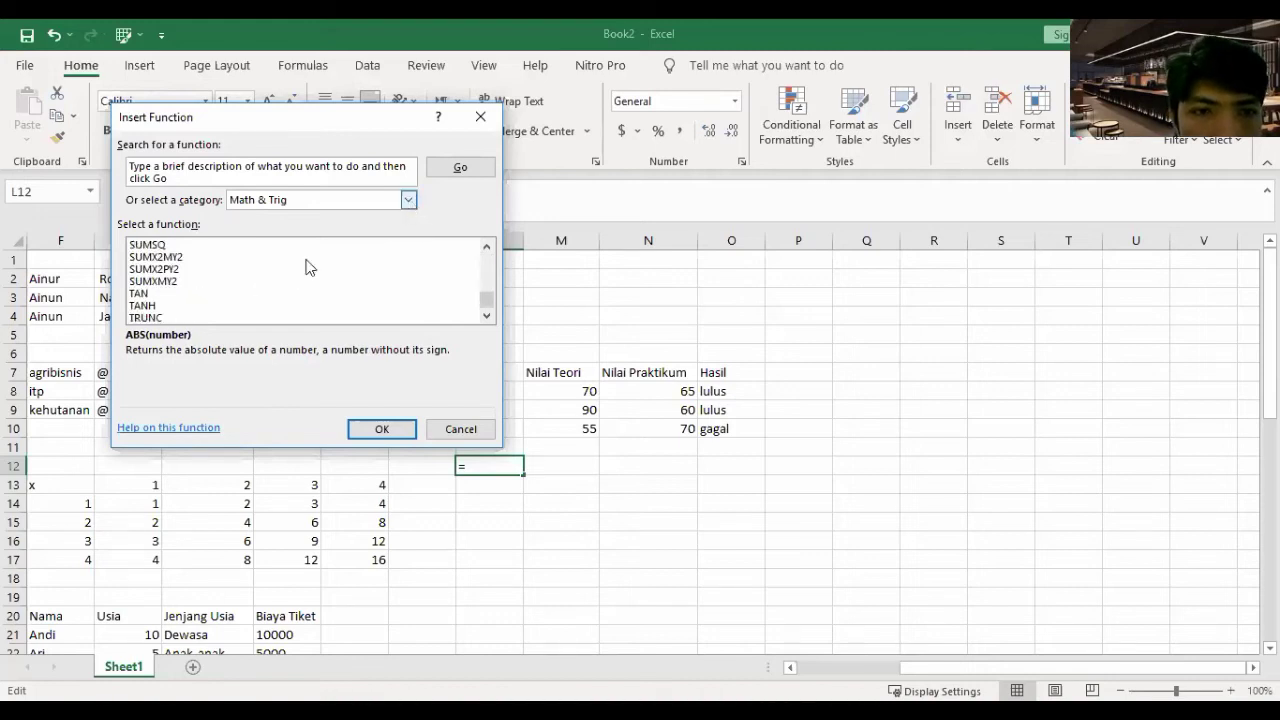
{"action": "scroll", "coordinate": [303, 297], "scroll_direction": "down", "scroll_amount": 1}
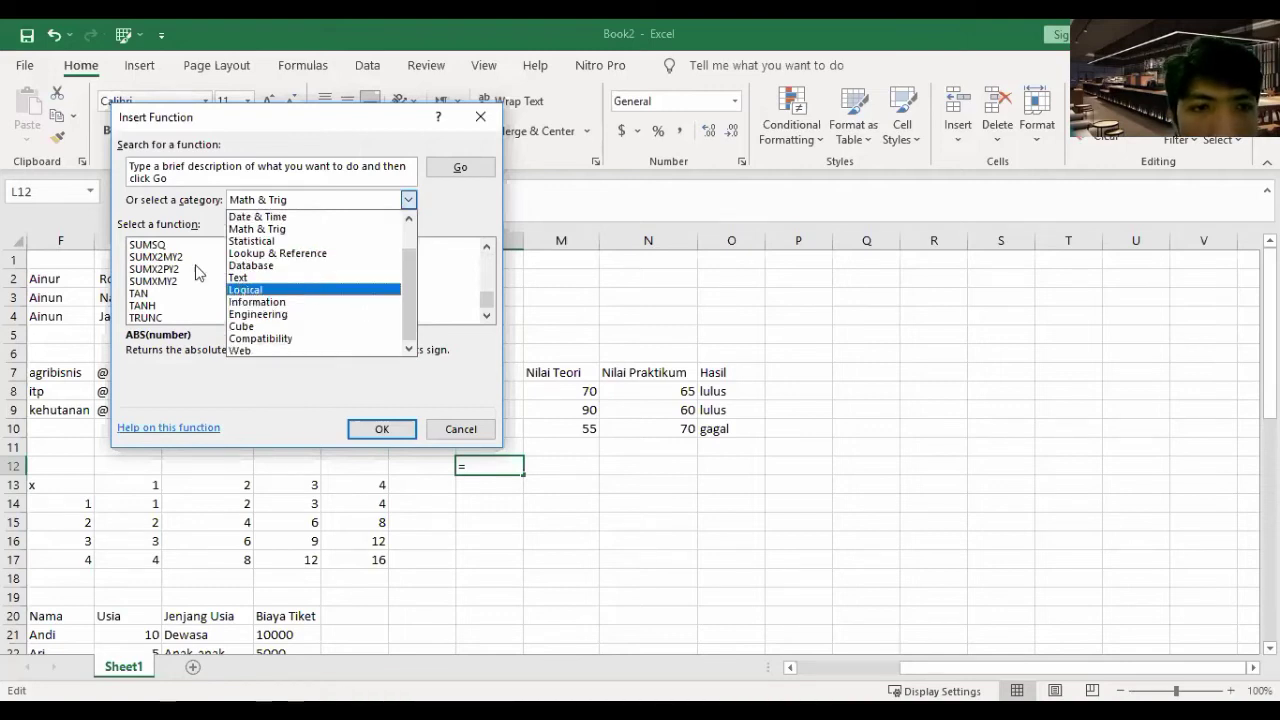
{"action": "left_click", "coordinate": [157, 260]}
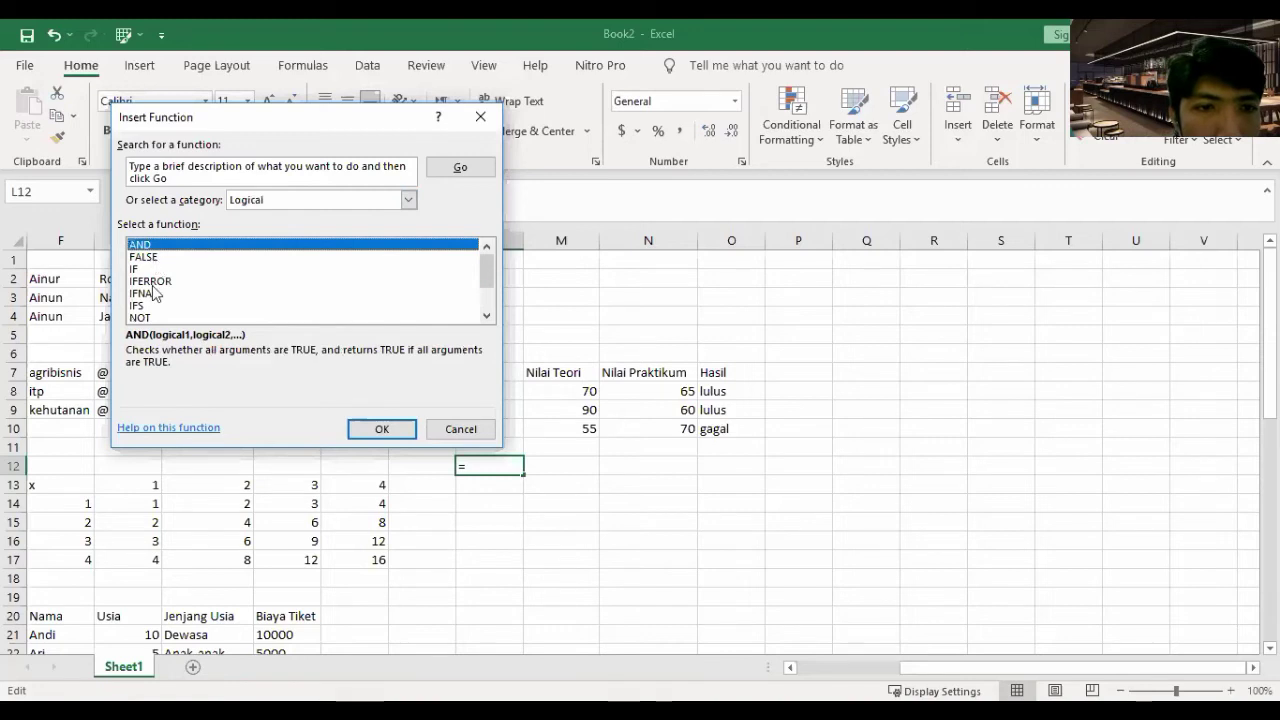
{"action": "scroll", "coordinate": [152, 288], "scroll_direction": "down", "scroll_amount": 1}
{"action": "scroll", "coordinate": [180, 312], "scroll_direction": "down", "scroll_amount": 1}
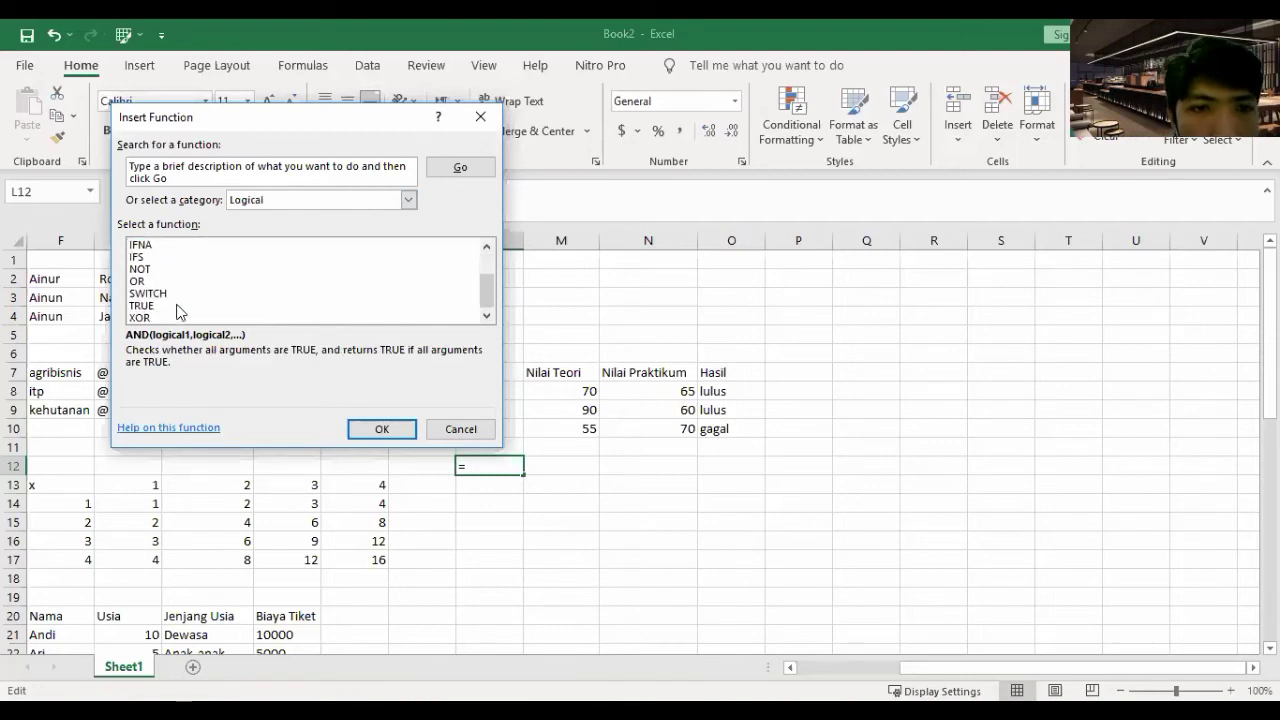
{"action": "scroll", "coordinate": [180, 312], "scroll_direction": "up", "scroll_amount": 2}
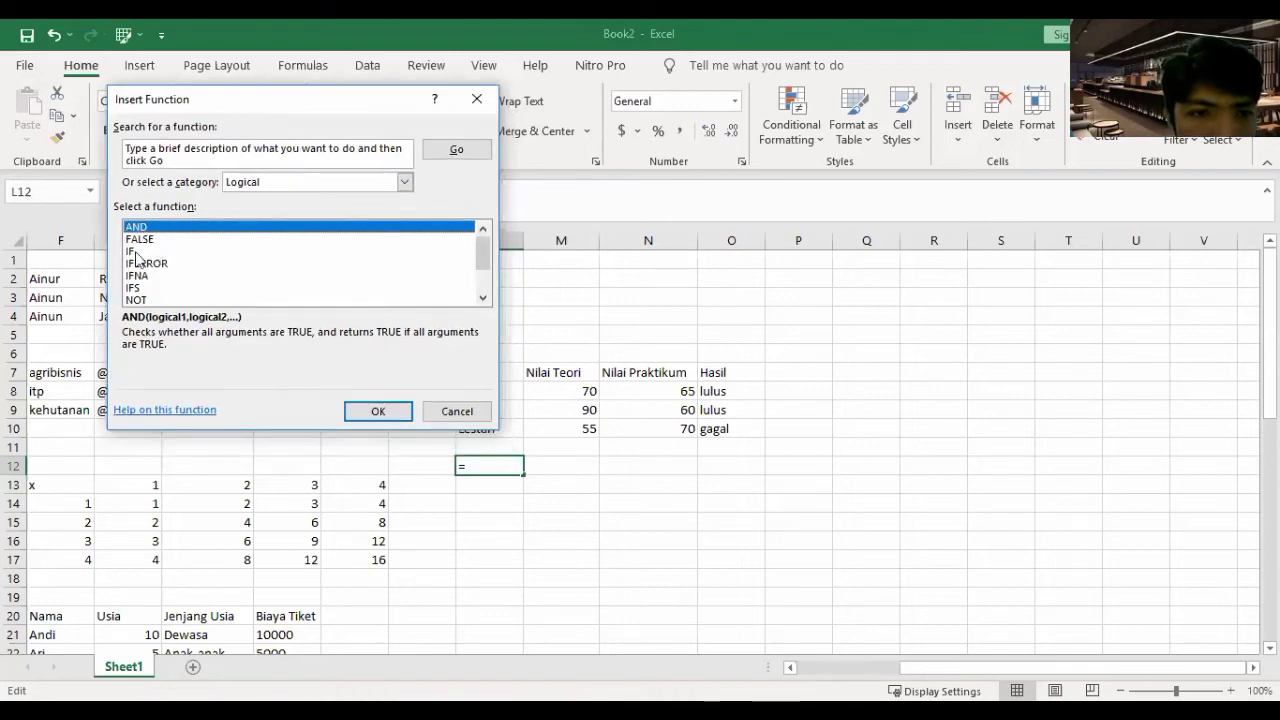
{"action": "left_click", "coordinate": [137, 252]}
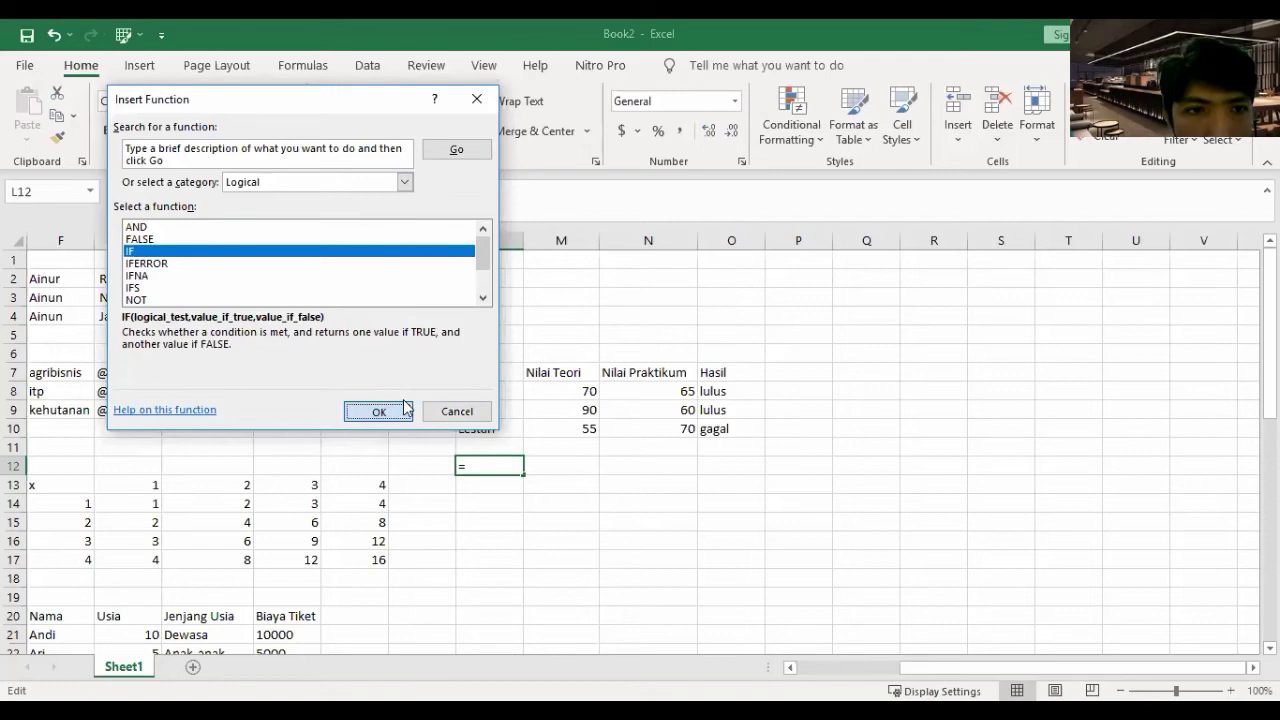
{"action": "key", "text": "Return"}
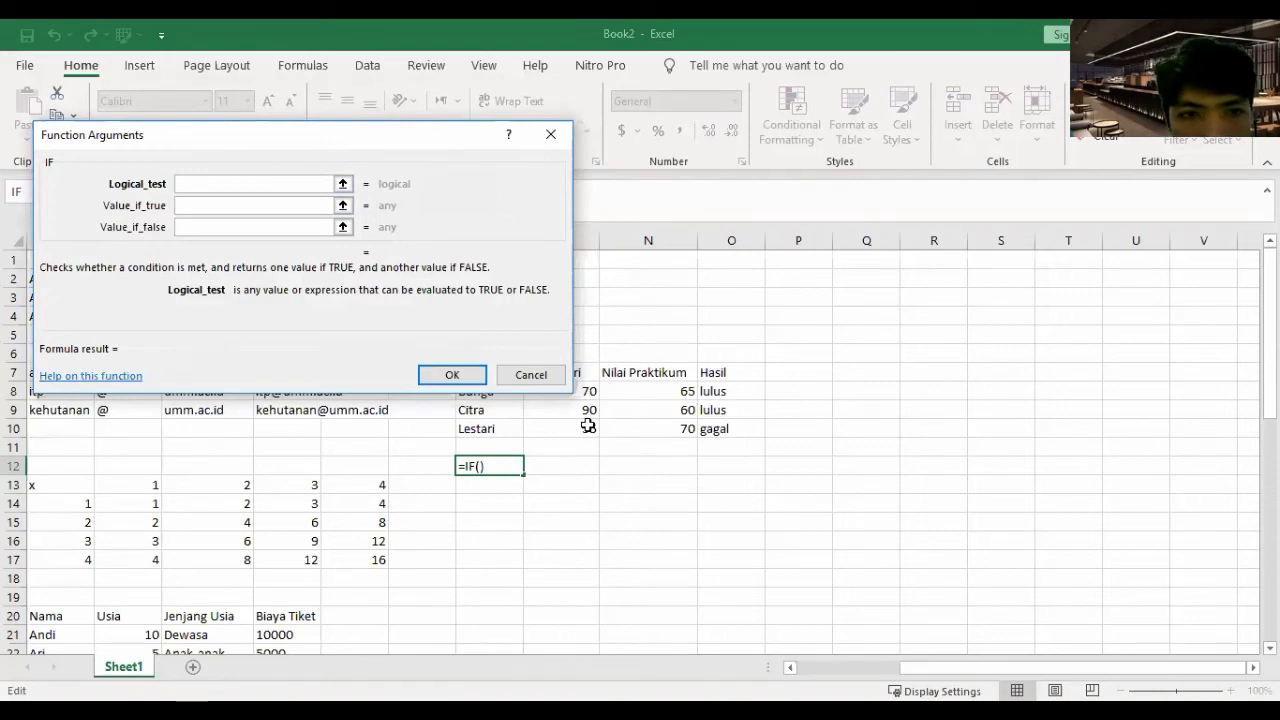
- Pick M10 as the IF logical test, then close the Function Arguments dialog
{"action": "left_click", "coordinate": [537, 430]}
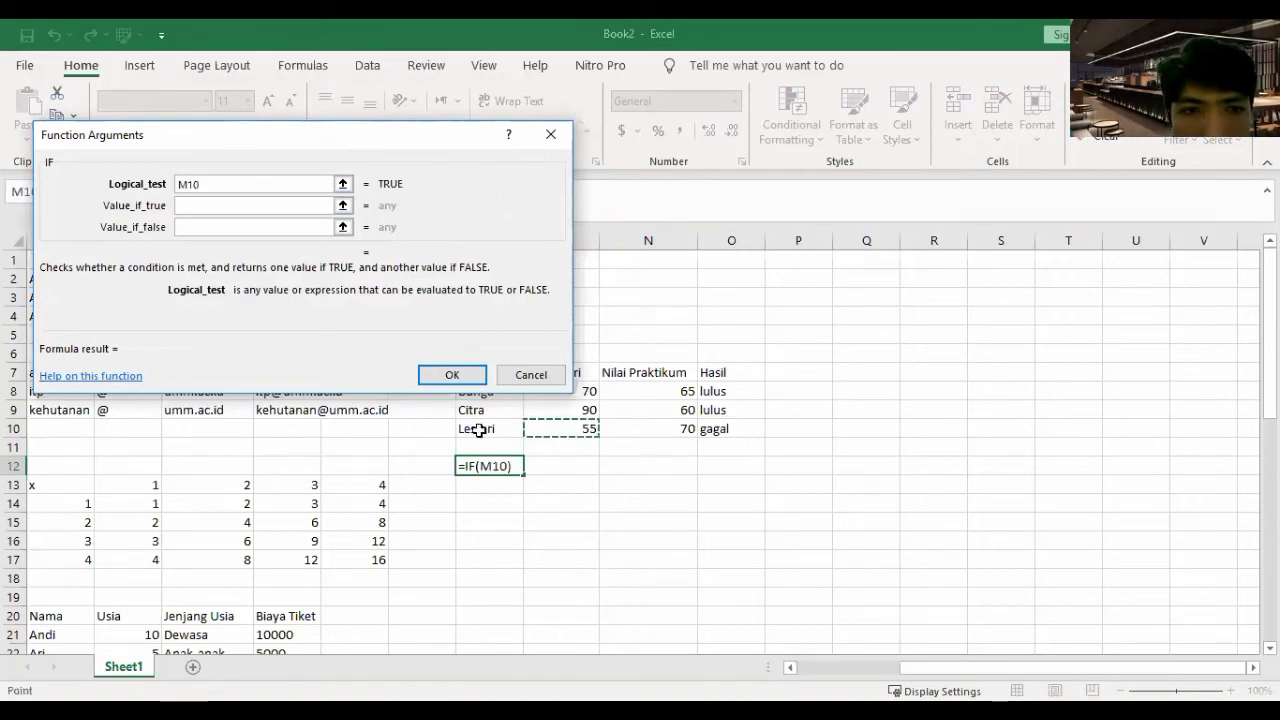
{"action": "left_click", "coordinate": [221, 206]}
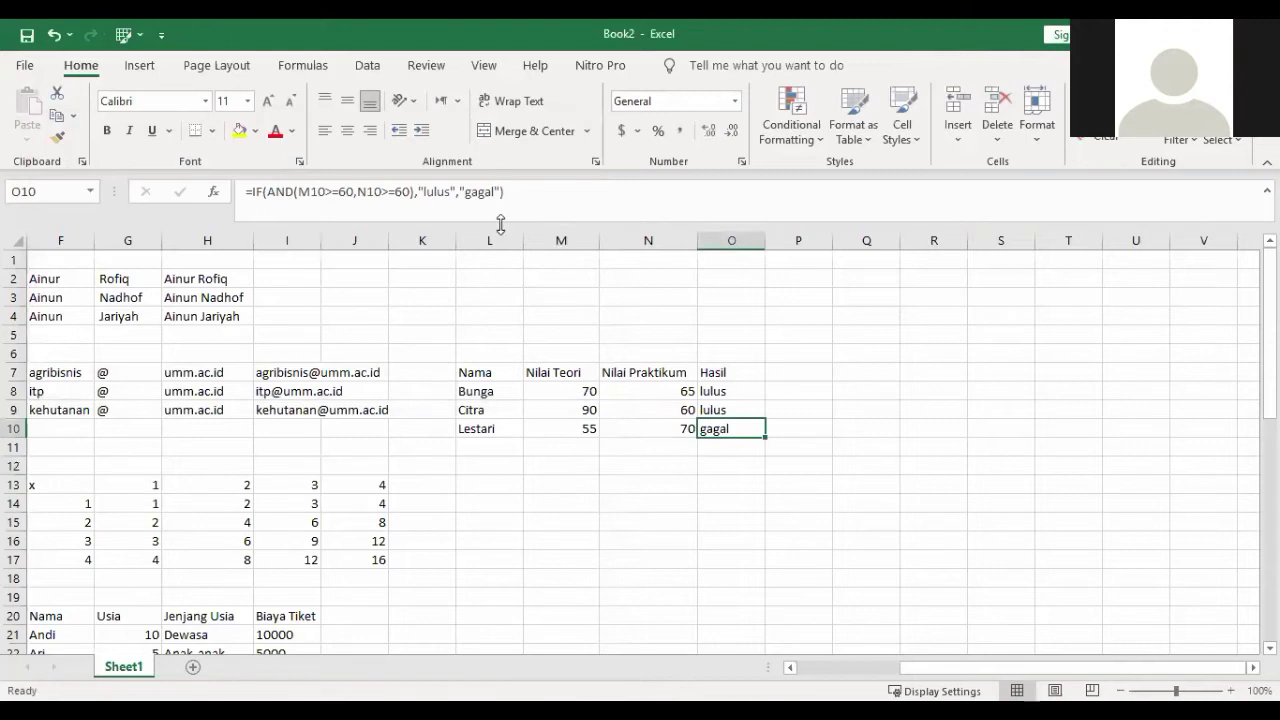
{"action": "key", "text": "Return"}
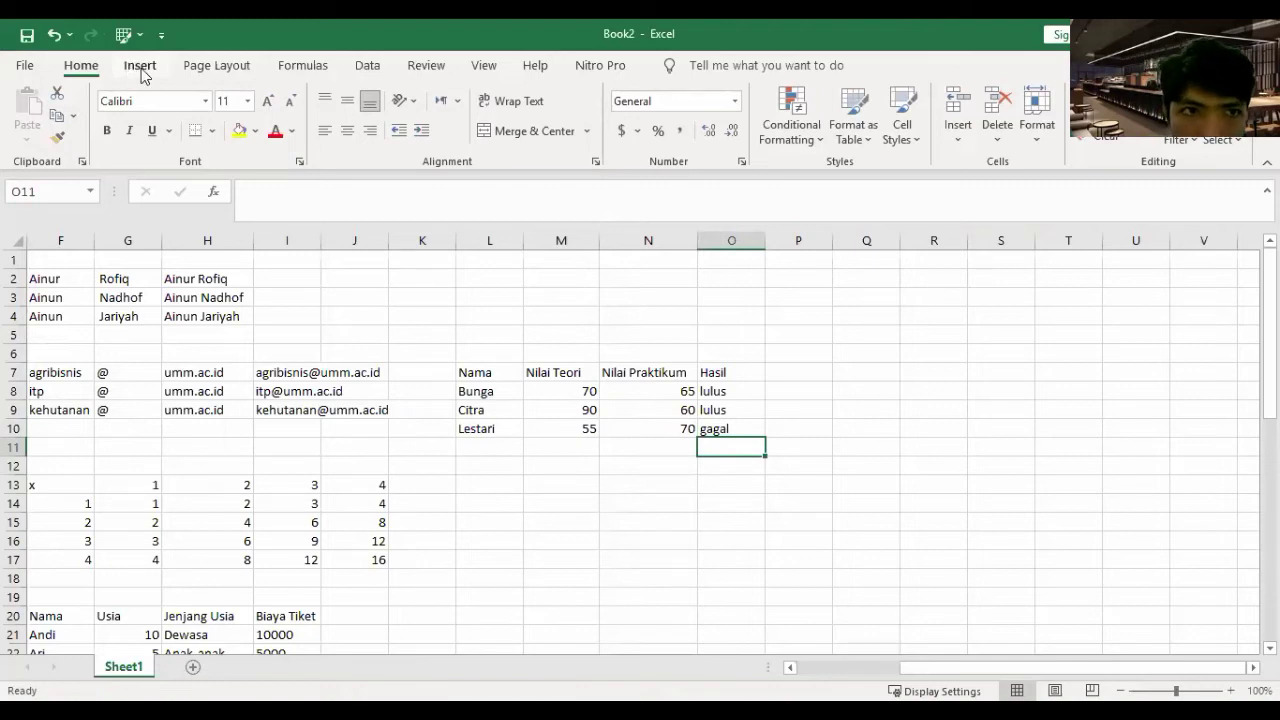
- On the Insert tab, preview the Scatter chart dropdown and dismiss it
{"action": "left_click", "coordinate": [141, 68]}
{"action": "left_click", "coordinate": [99, 73]}
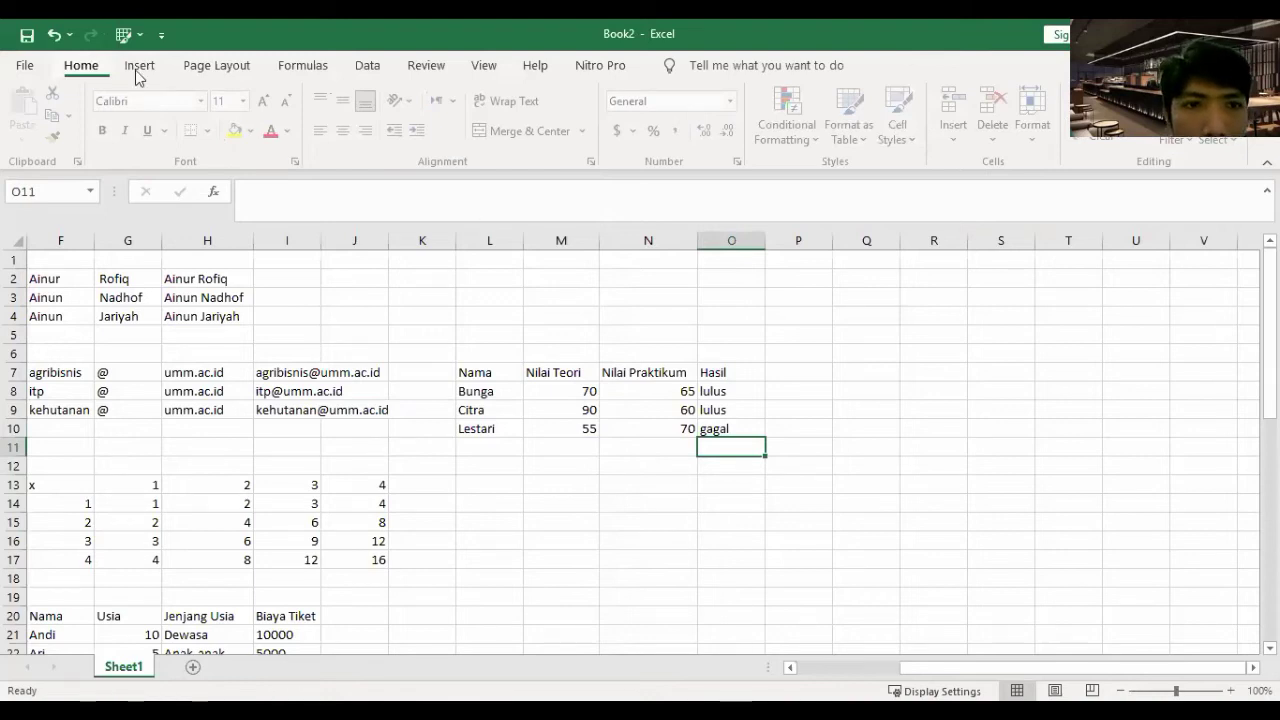
{"action": "left_click", "coordinate": [139, 70]}
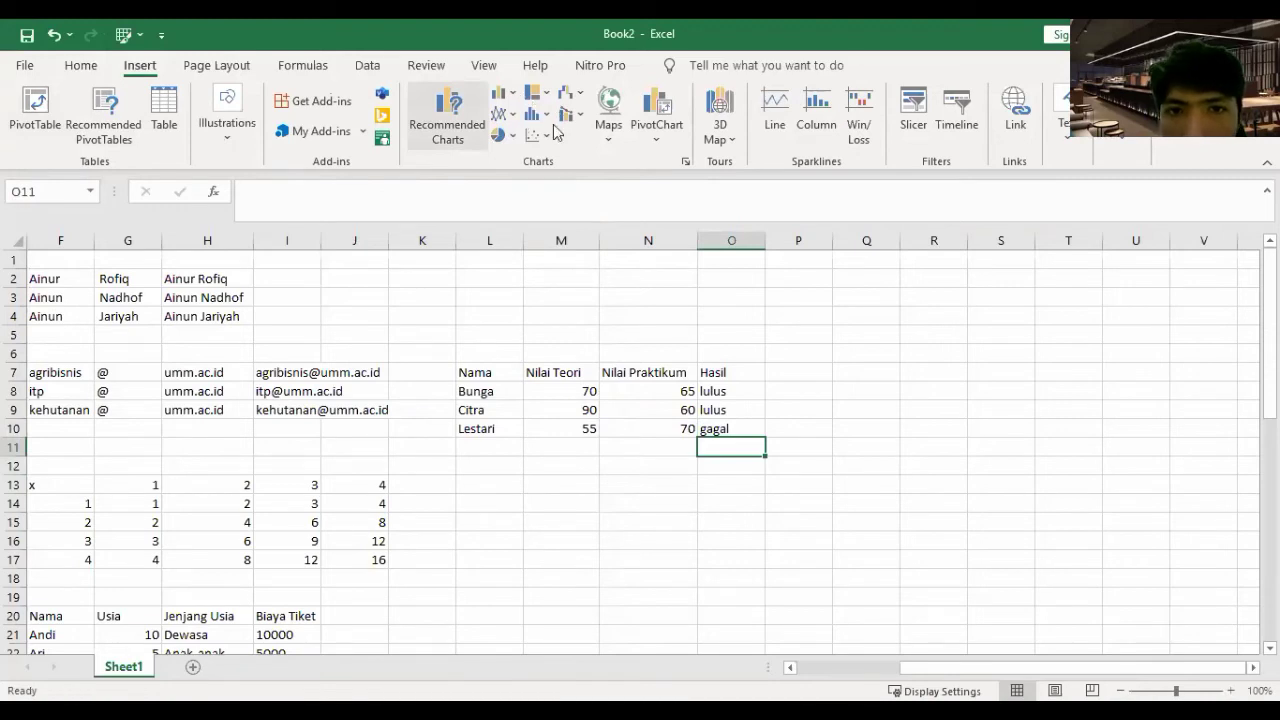
{"action": "left_click", "coordinate": [554, 134]}
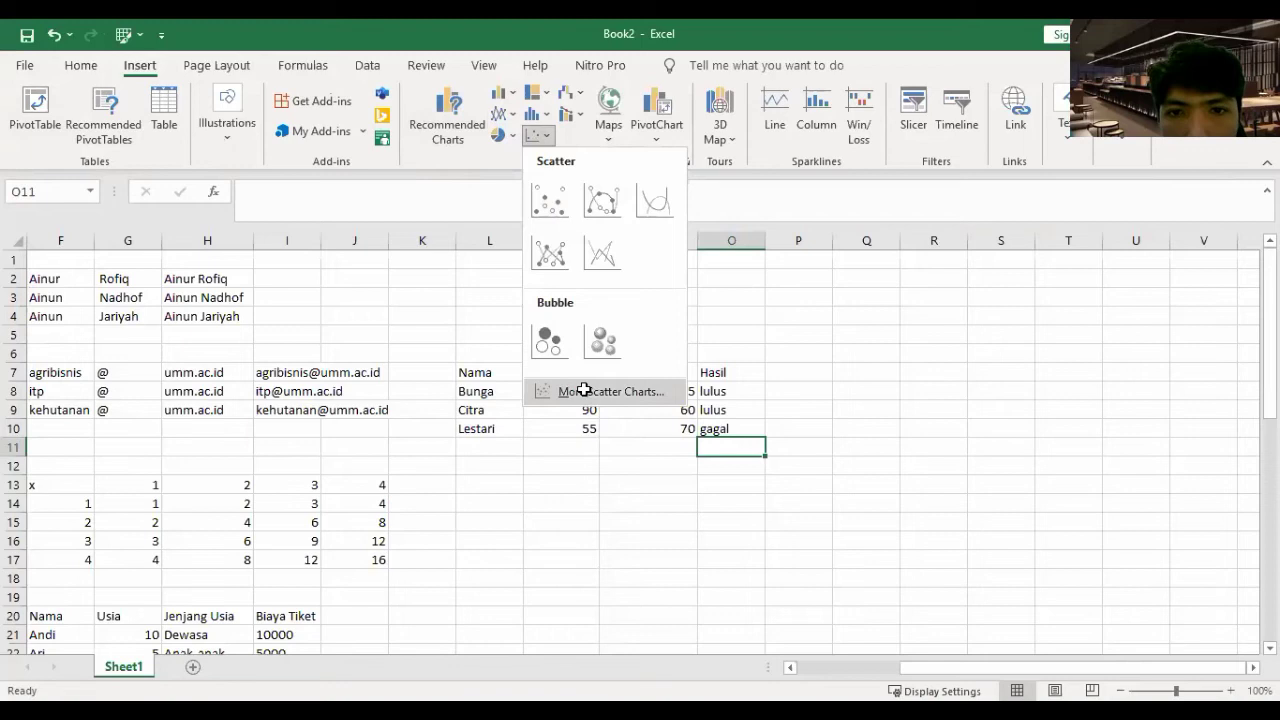
{"action": "key", "text": "Escape"}
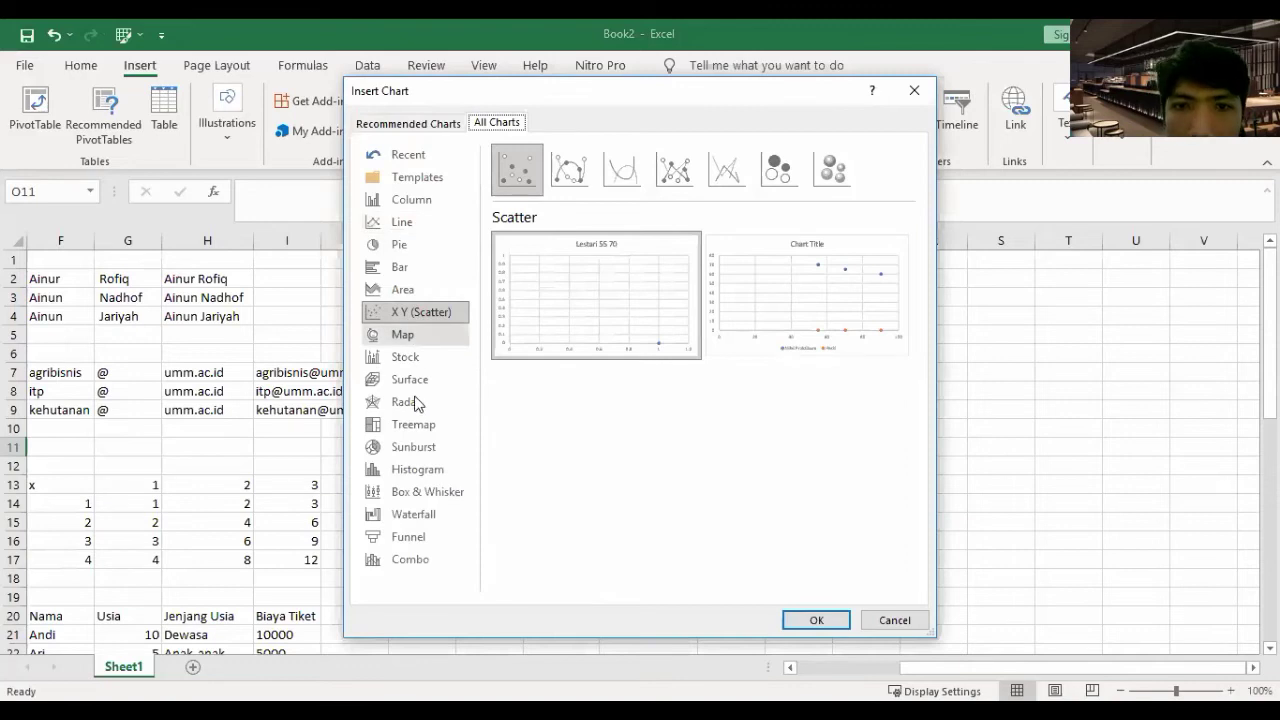
- Preview the Radar chart types, then close Insert Chart without inserting a chart
{"action": "left_click", "coordinate": [410, 402]}
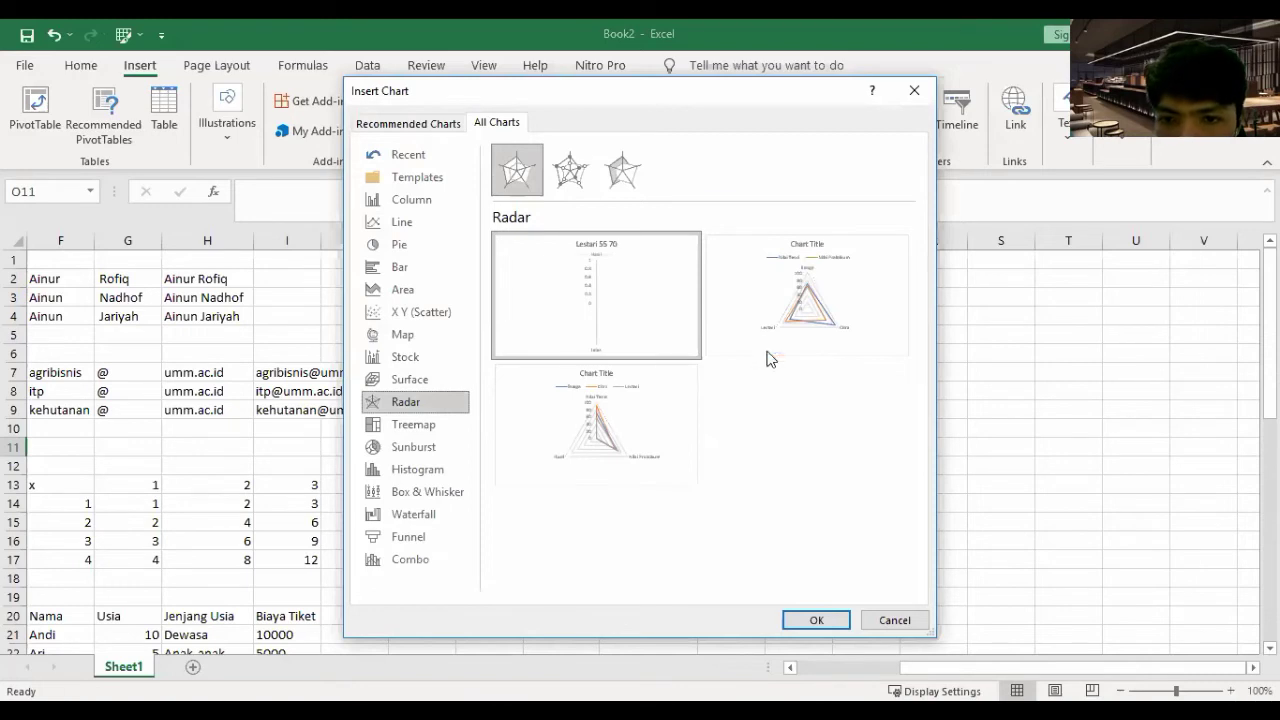
{"action": "mouse_move", "coordinate": [842, 381]}
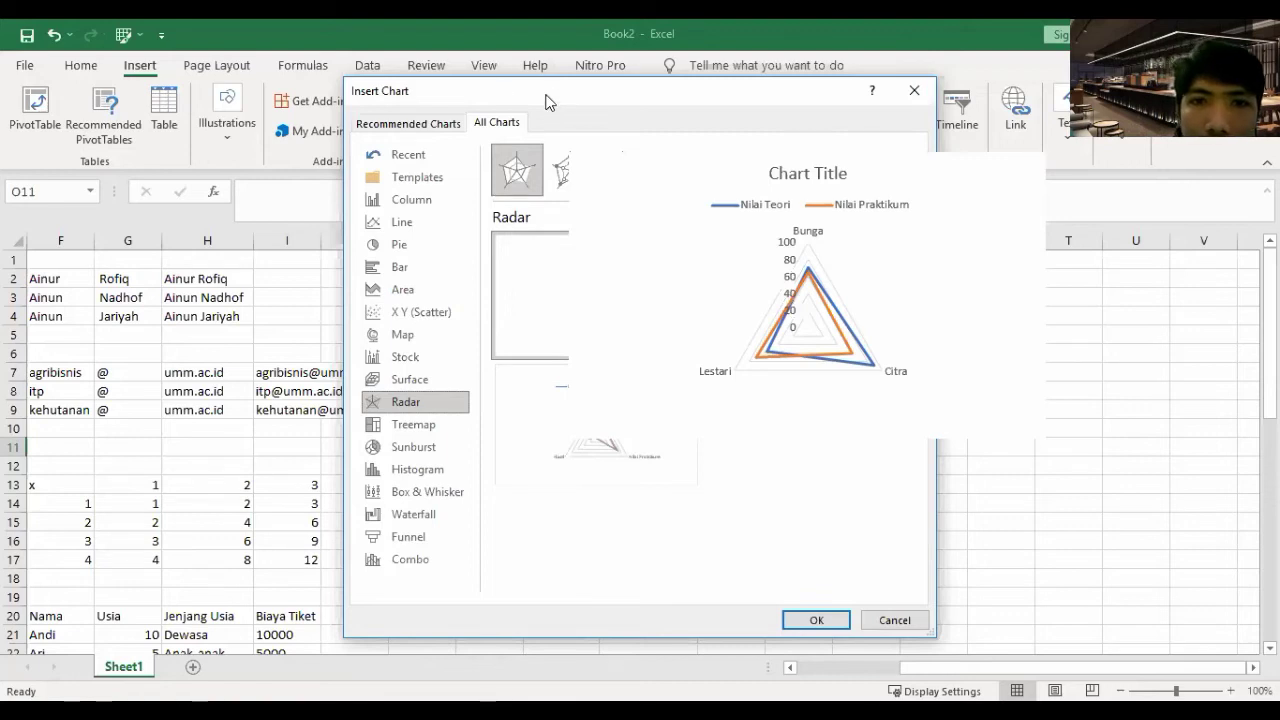
{"action": "key", "text": "Escape"}
{"action": "left_click", "coordinate": [537, 92]}
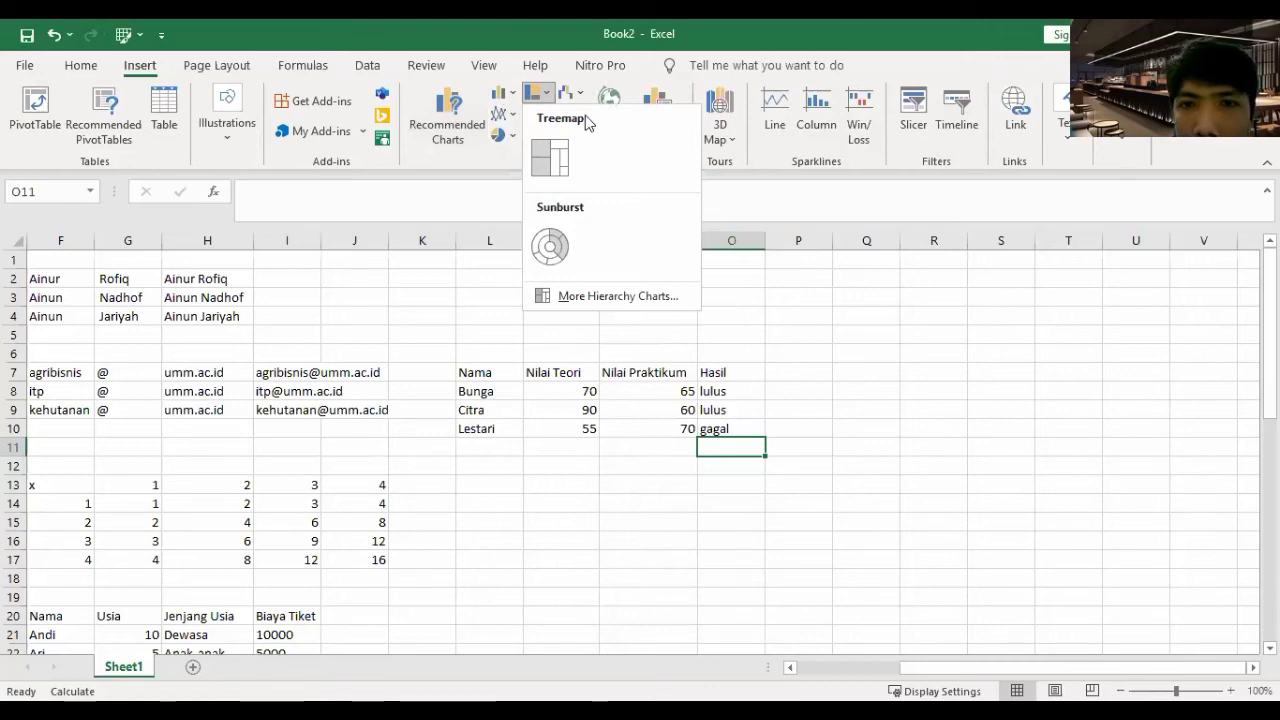
- Close the Hierarchy dropdown and select L8:M10 with the names and Nilai Teori scores
{"action": "key", "text": "Escape"}
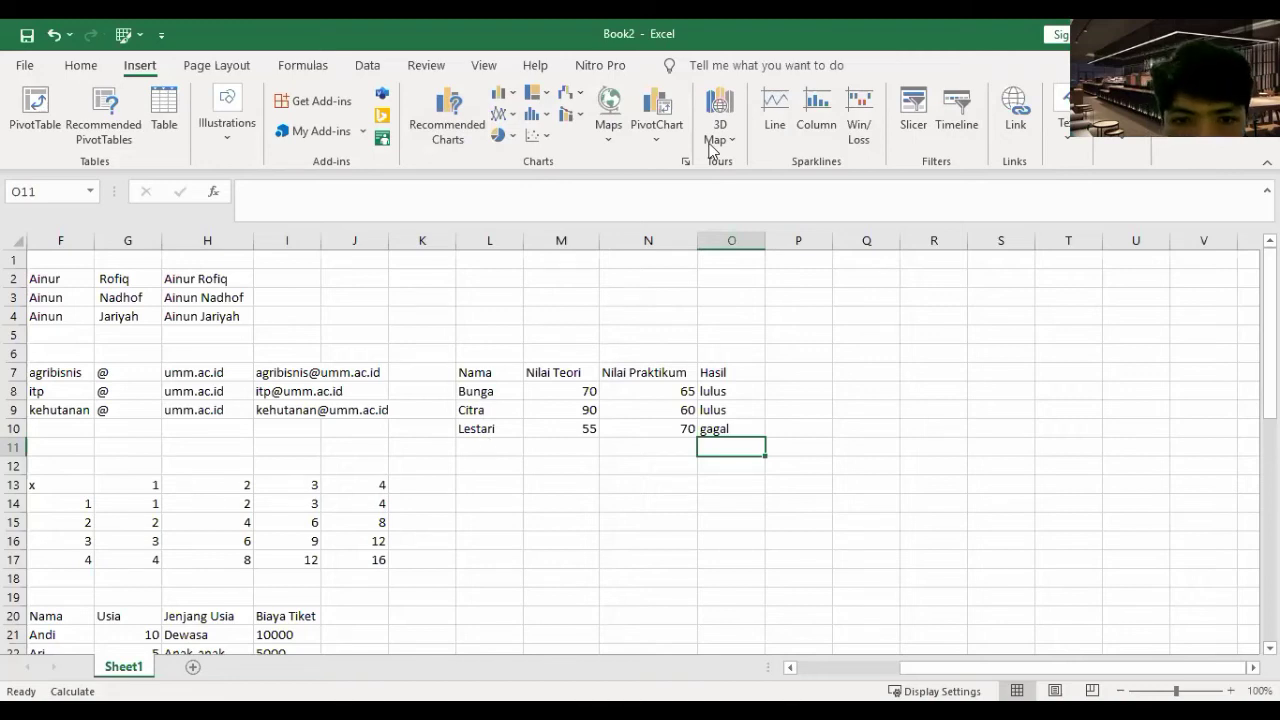
{"action": "left_click", "coordinate": [560, 466]}
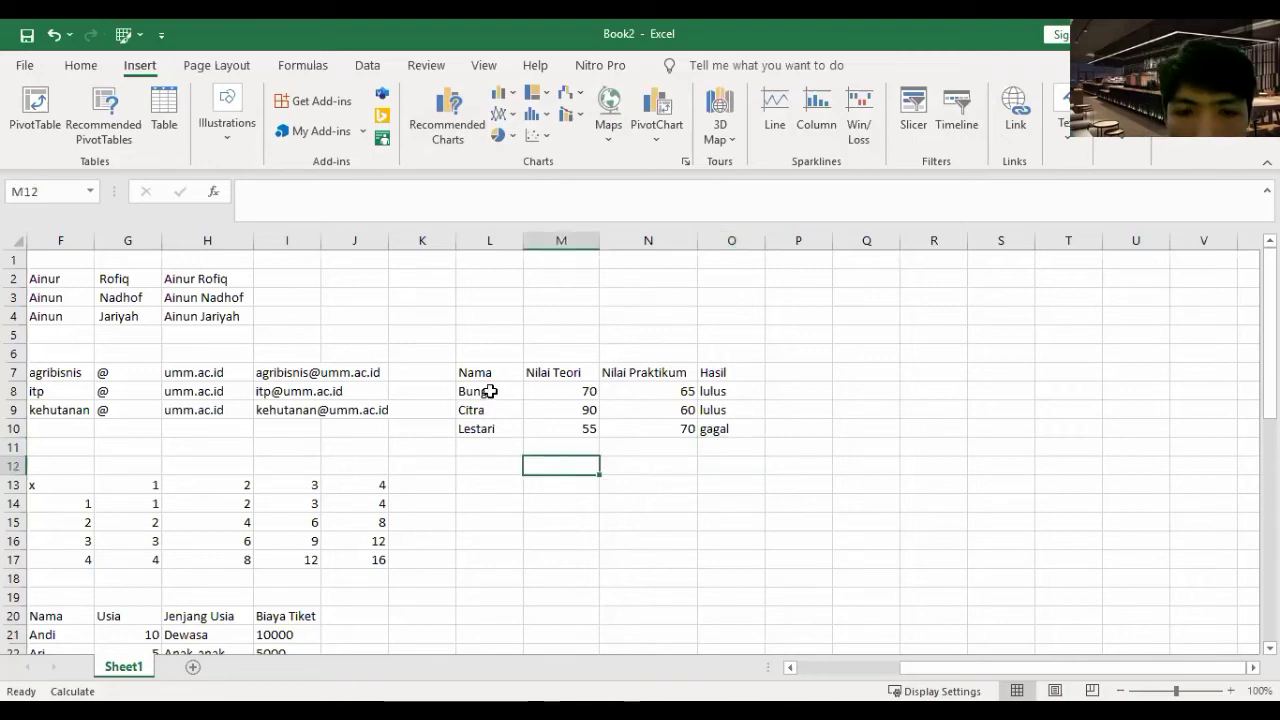
{"action": "left_click_drag", "start_coordinate": [488, 391], "coordinate": [539, 432]}
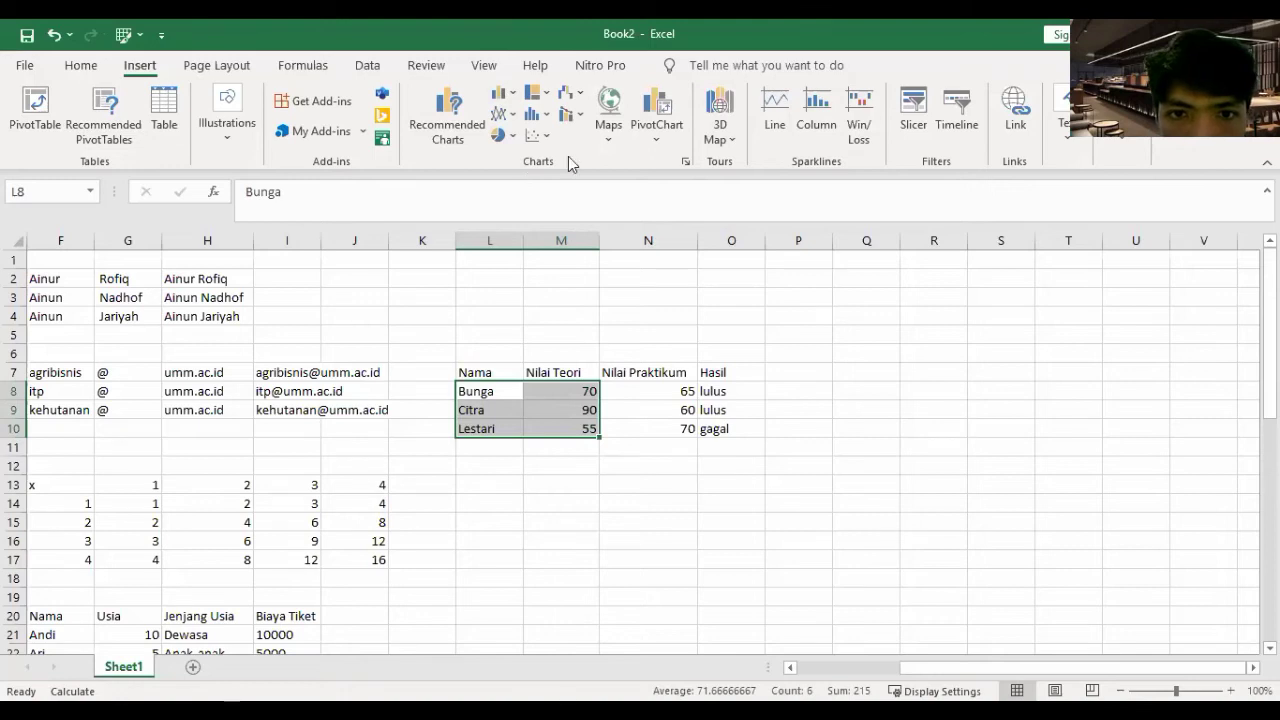
- Insert a 3-D Clustered Column chart of L8:M10 and drag it right of the table
{"action": "left_click", "coordinate": [500, 93]}
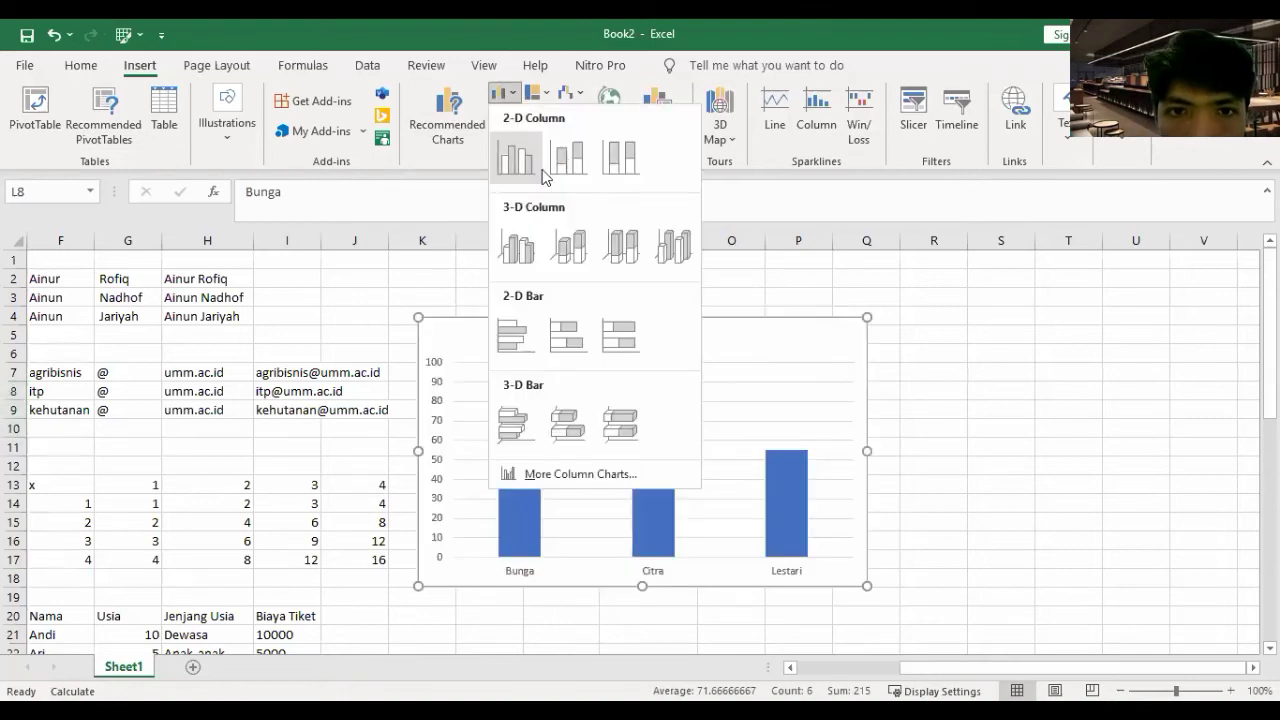
{"action": "left_click", "coordinate": [525, 241]}
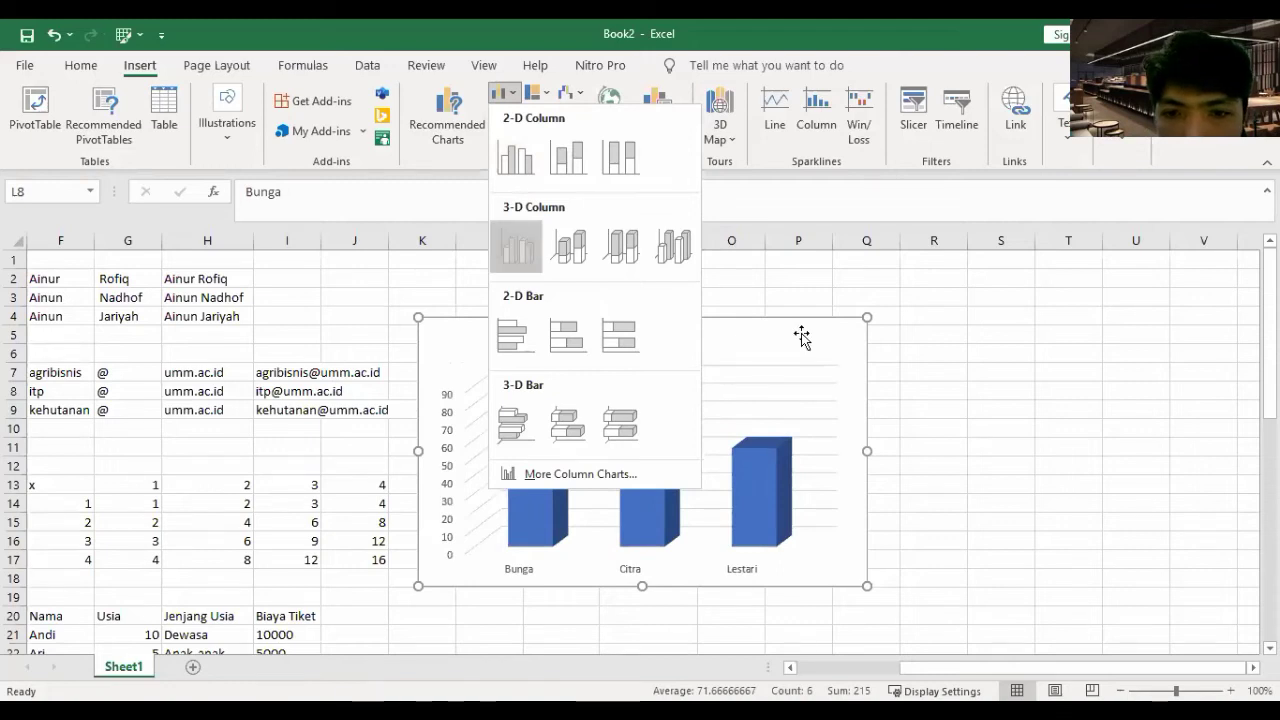
{"action": "left_click_drag", "start_coordinate": [1133, 321], "coordinate": [1138, 293]}
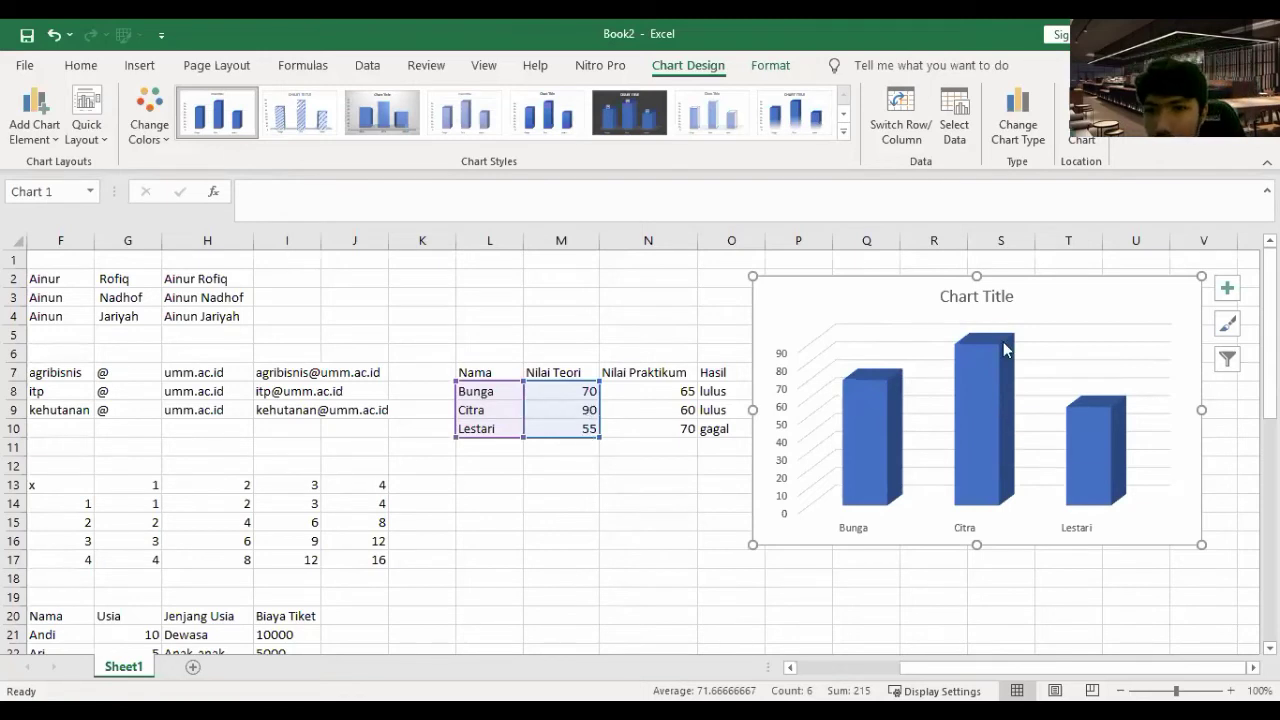
- Recolour the 3-D column chart's columns yellow-orange from the colour palettes
{"action": "mouse_move", "coordinate": [967, 368]}
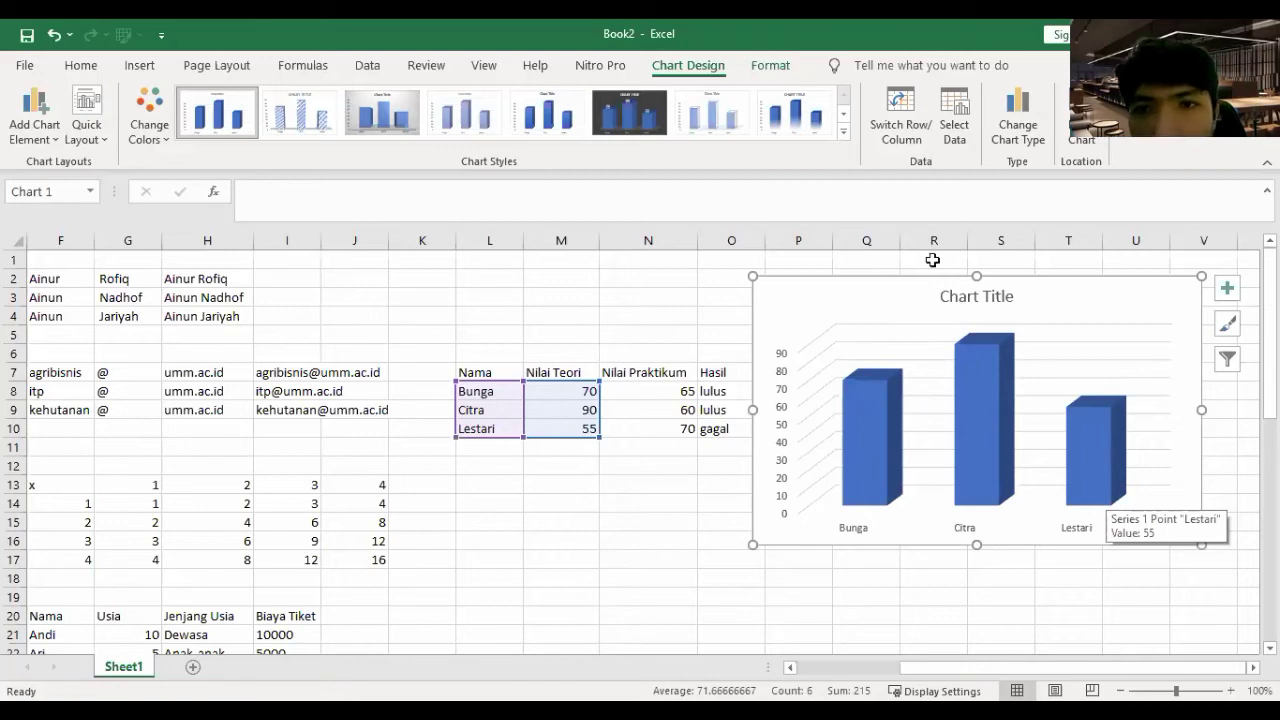
{"action": "left_click", "coordinate": [901, 122]}
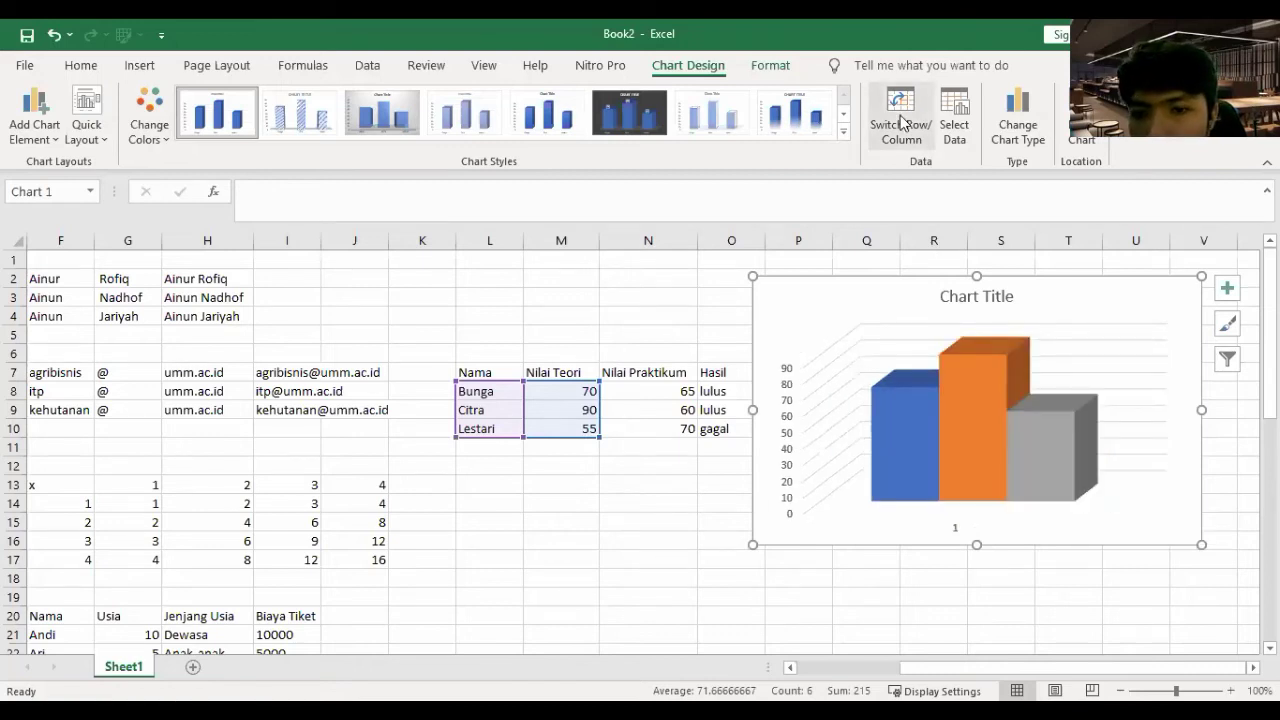
{"action": "left_click", "coordinate": [901, 122]}
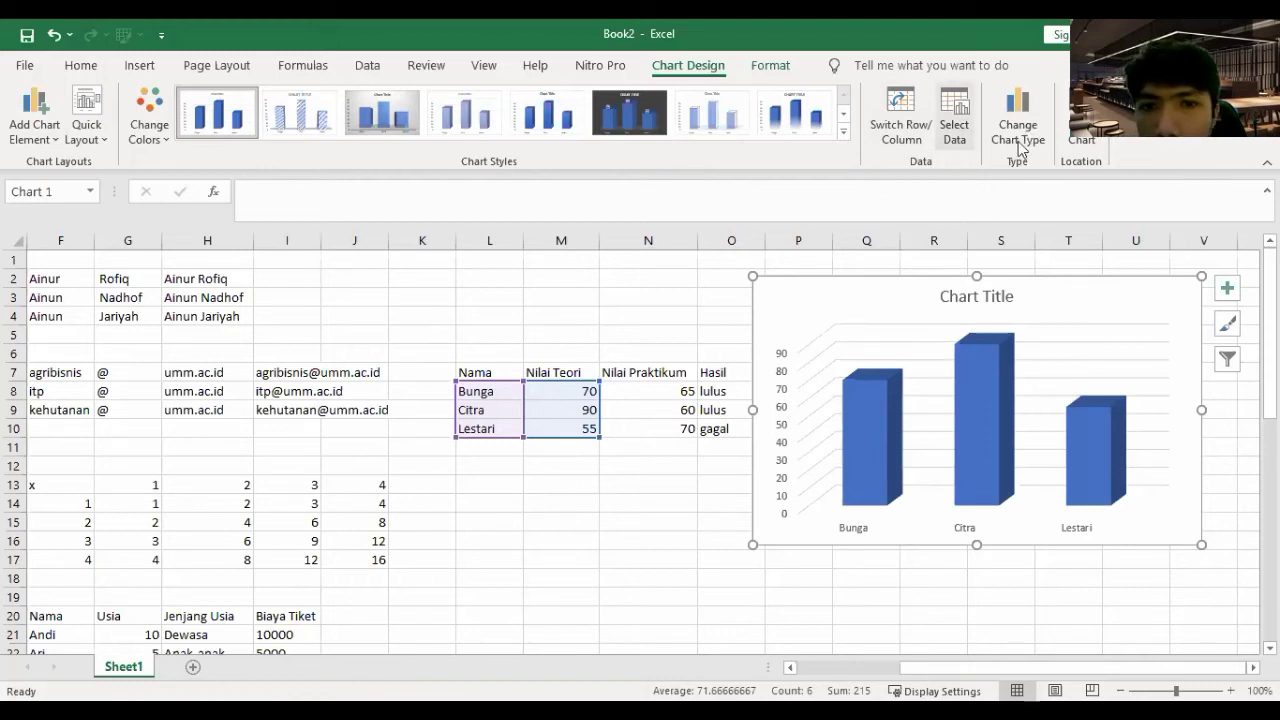
{"action": "left_click", "coordinate": [1007, 150]}
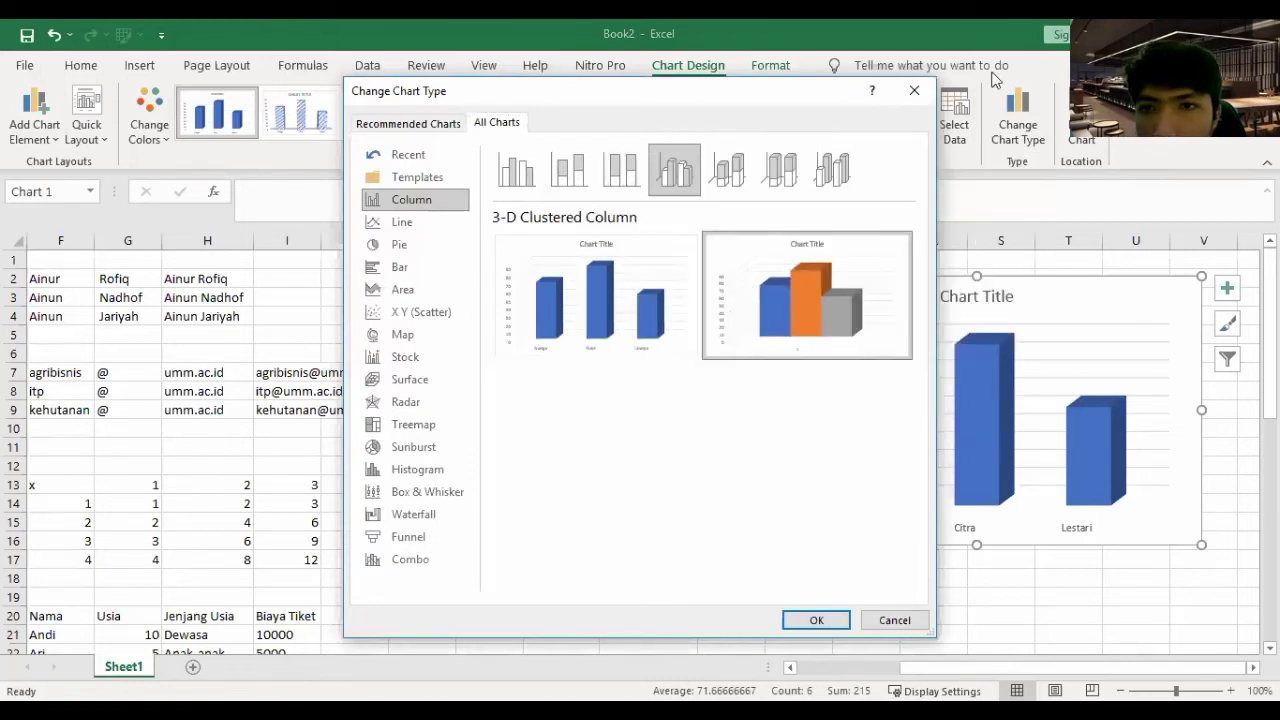
{"action": "left_click", "coordinate": [158, 117]}
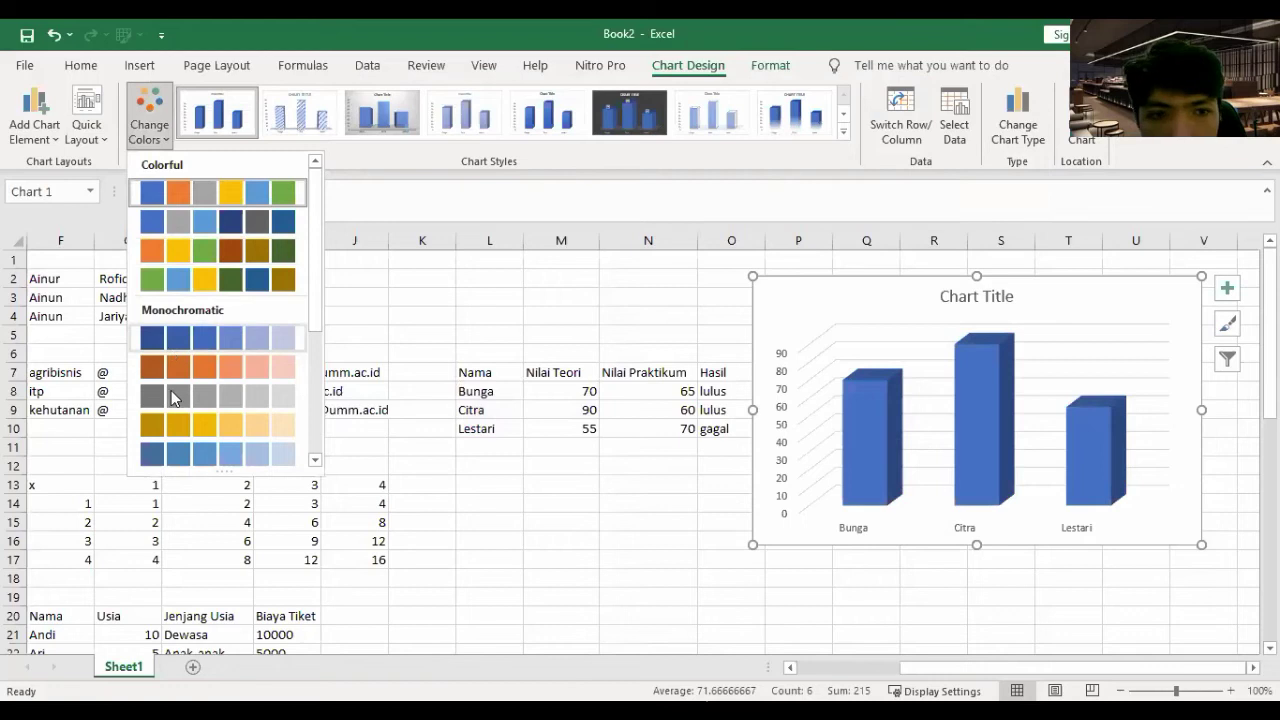
{"action": "scroll", "coordinate": [186, 375], "scroll_direction": "down", "scroll_amount": 3}
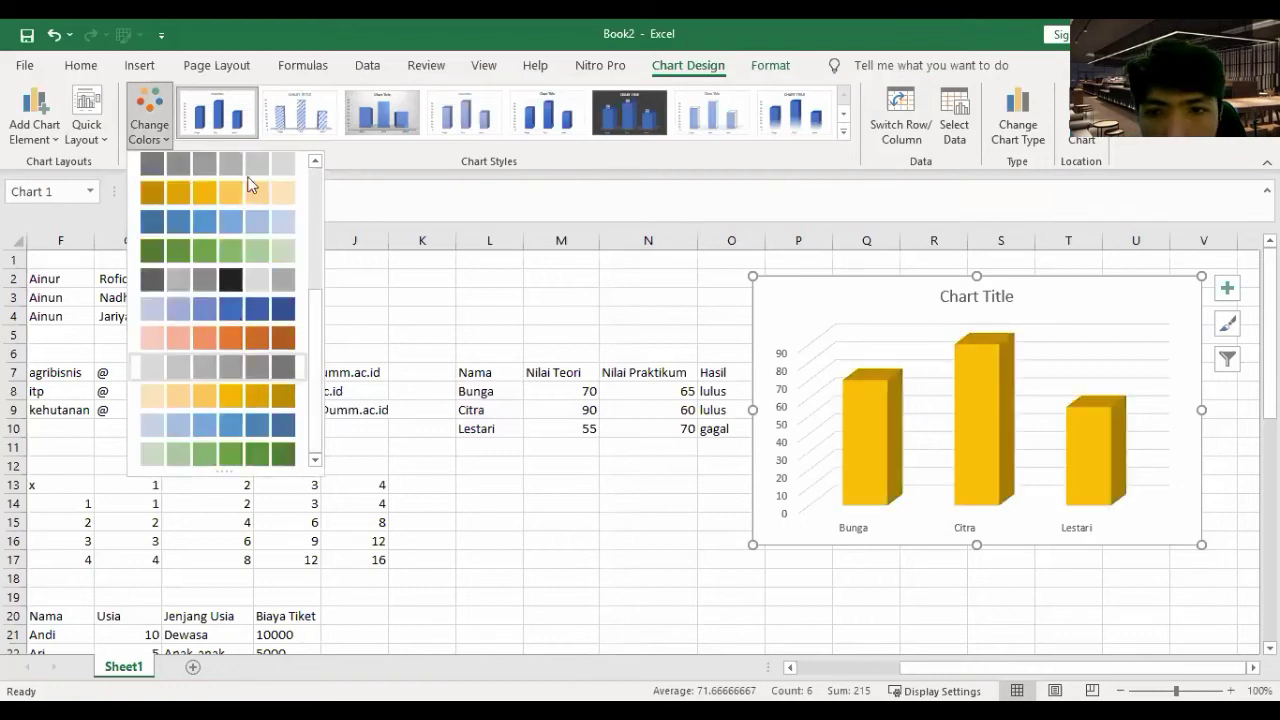
{"action": "left_click", "coordinate": [184, 332]}
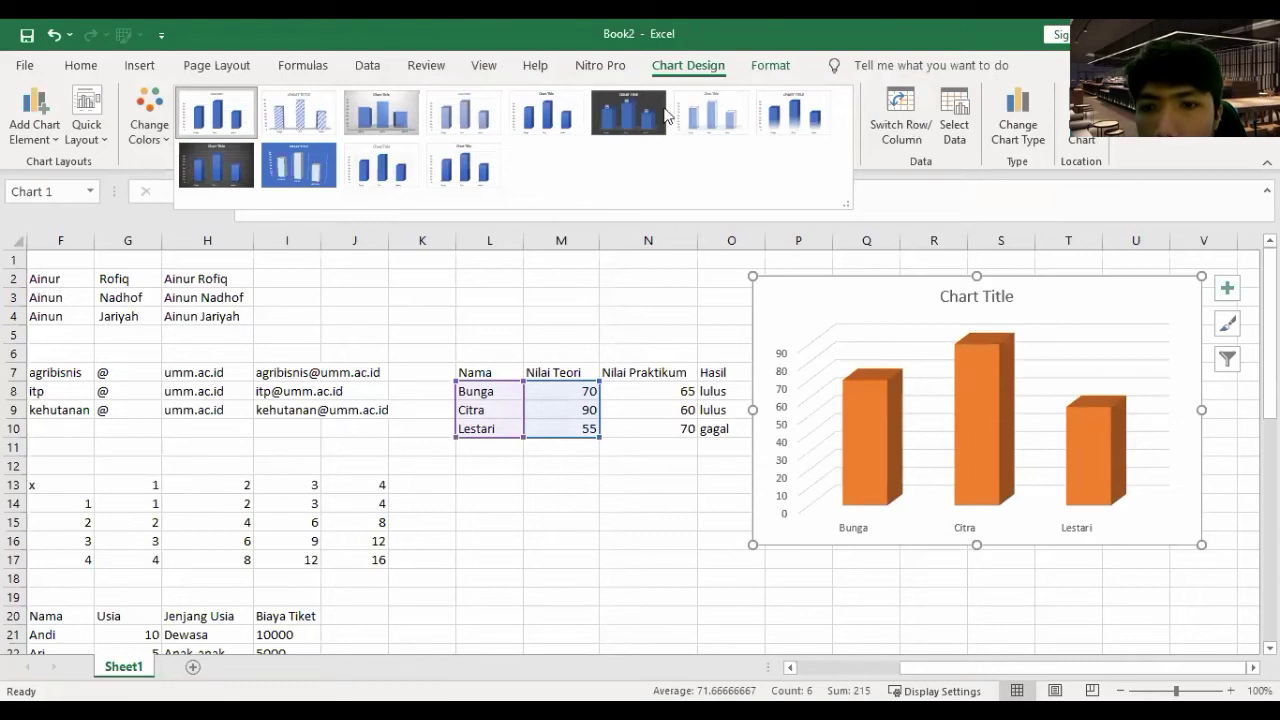
- Apply an orange chart style, keeping one column each for Bunga, Citra and Lestari
{"action": "left_click", "coordinate": [896, 118]}
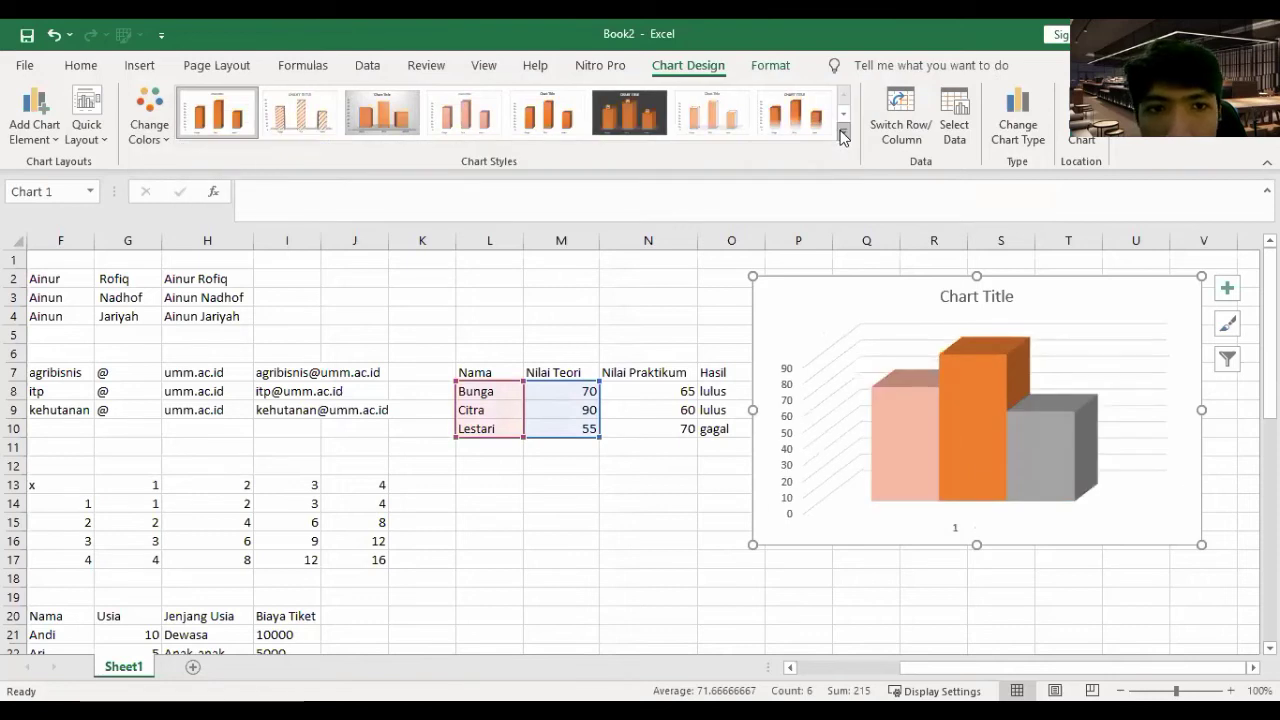
{"action": "left_click", "coordinate": [843, 137]}
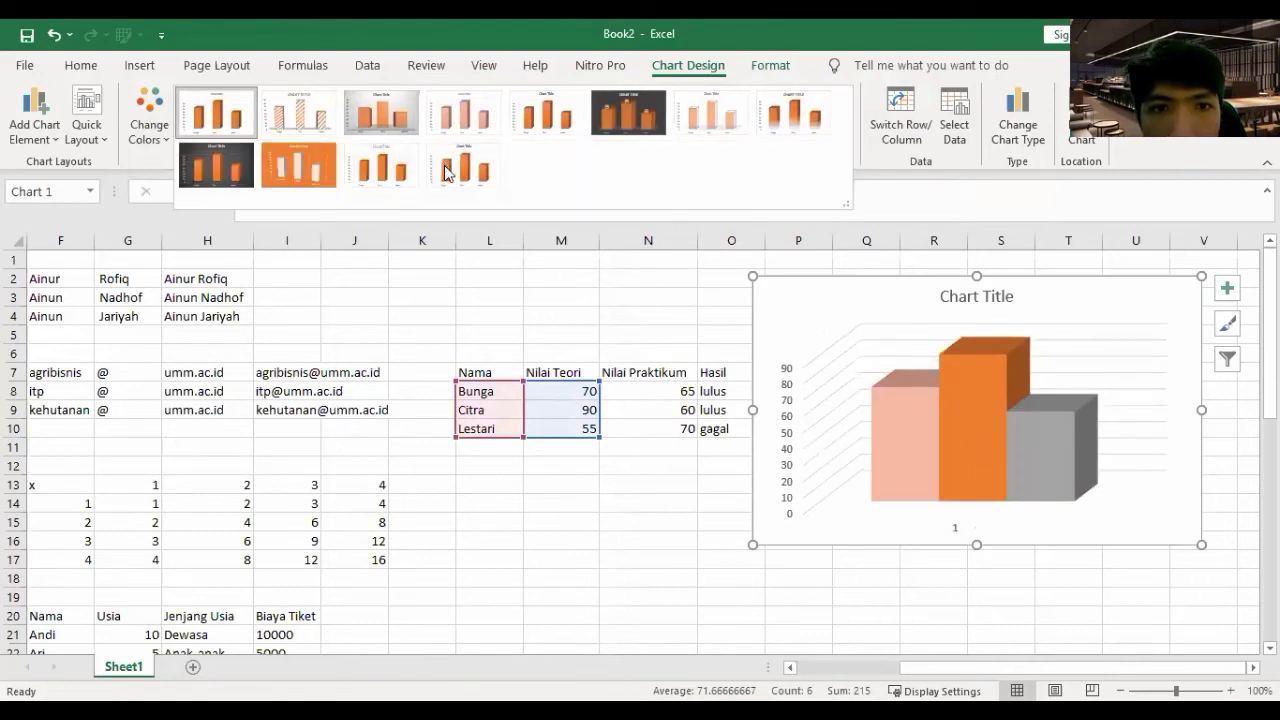
{"action": "left_click", "coordinate": [400, 103]}
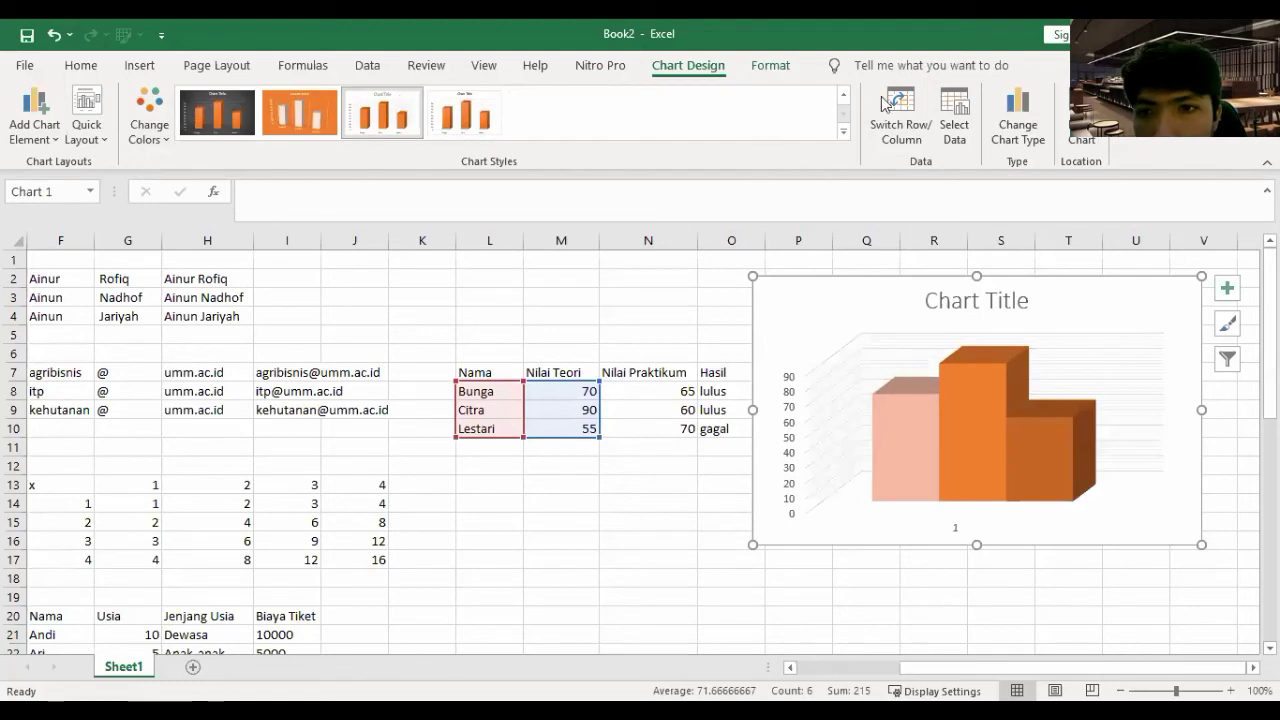
{"action": "left_click", "coordinate": [912, 150]}
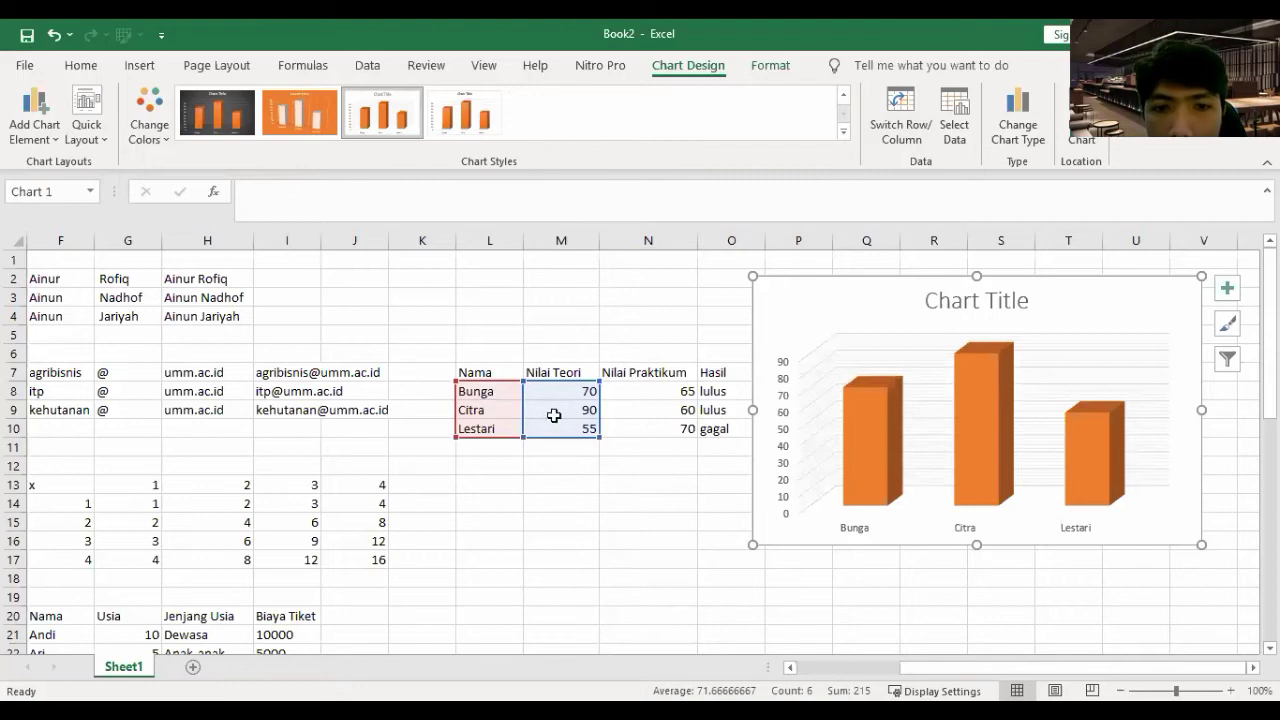
{"action": "key", "text": "Escape"}
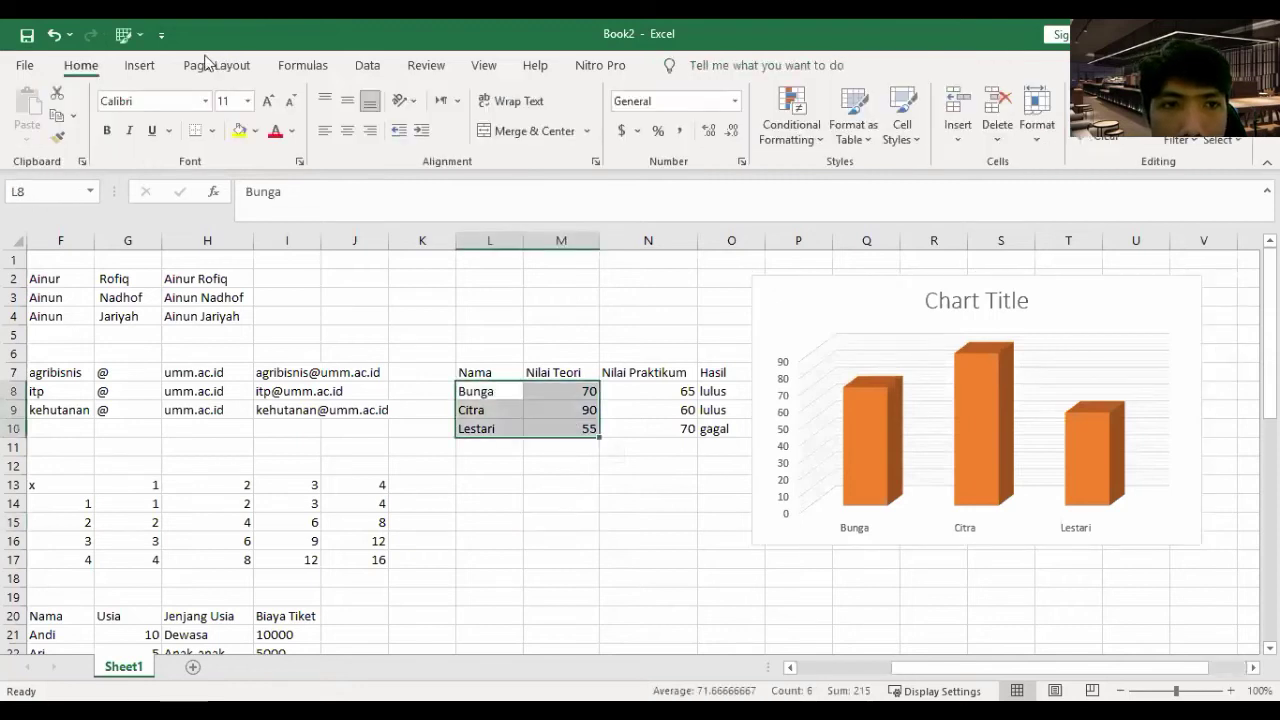
- Insert a 3-D pie chart of L8:M10 and apply the third style with percentage labels
{"action": "left_click", "coordinate": [145, 65]}
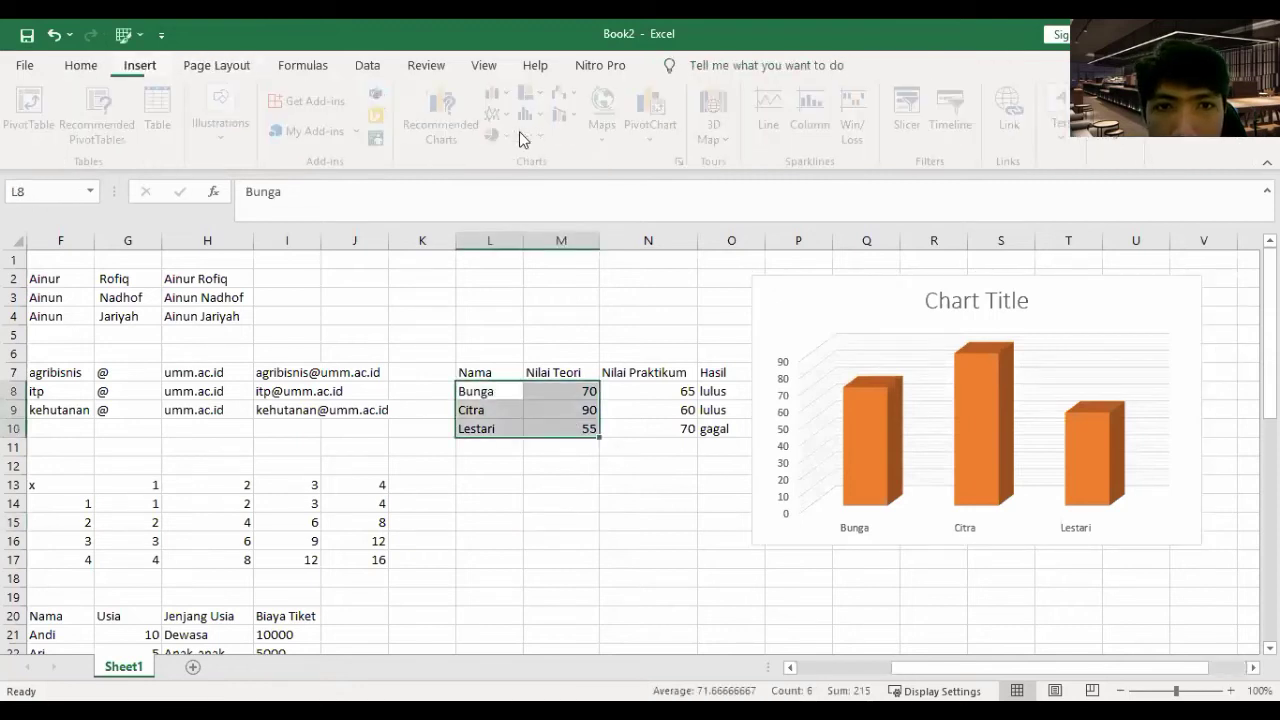
{"action": "left_click", "coordinate": [518, 137]}
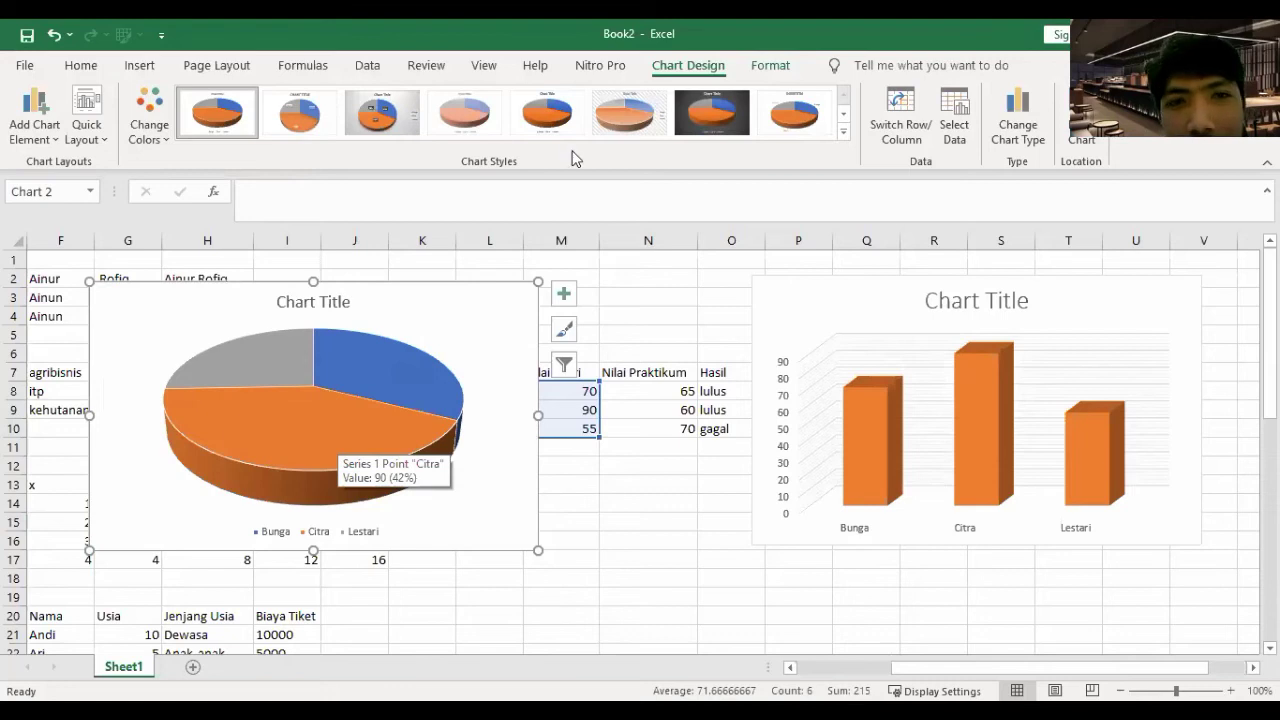
{"action": "left_click", "coordinate": [401, 122]}
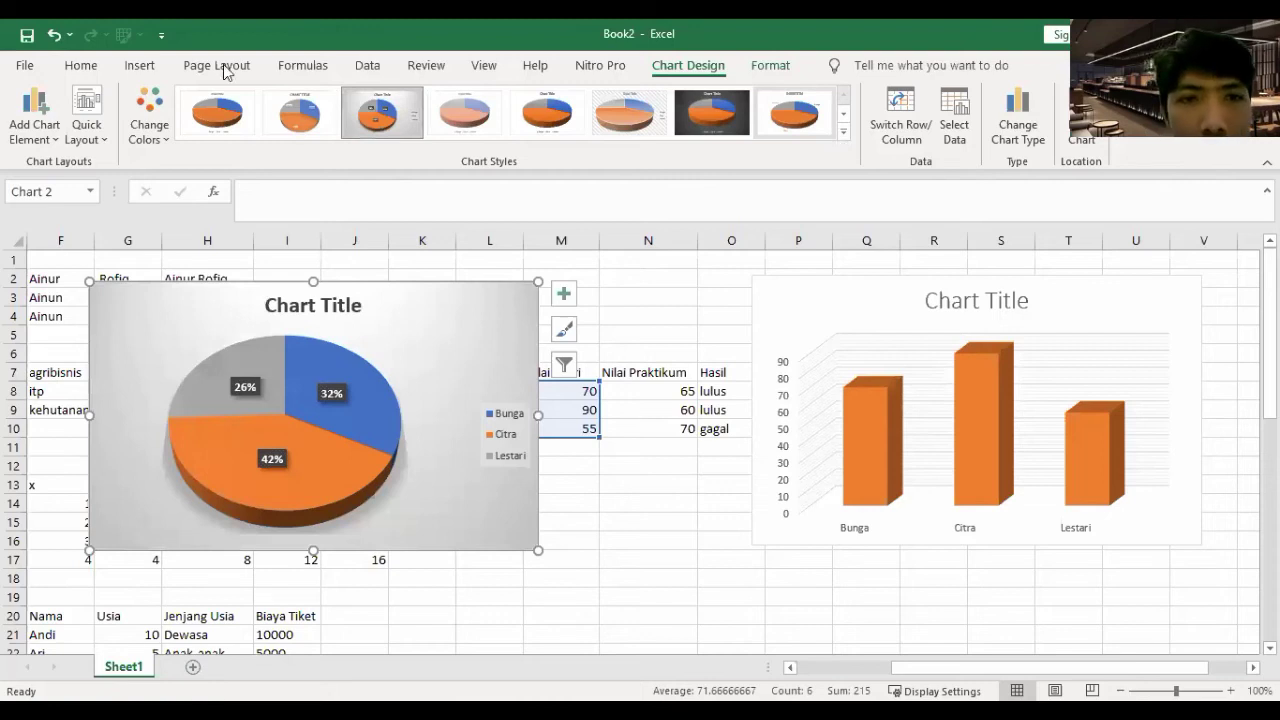
- Move the pie chart left so it no longer covers the column chart
{"action": "left_click_drag", "start_coordinate": [473, 317], "coordinate": [1165, 367]}
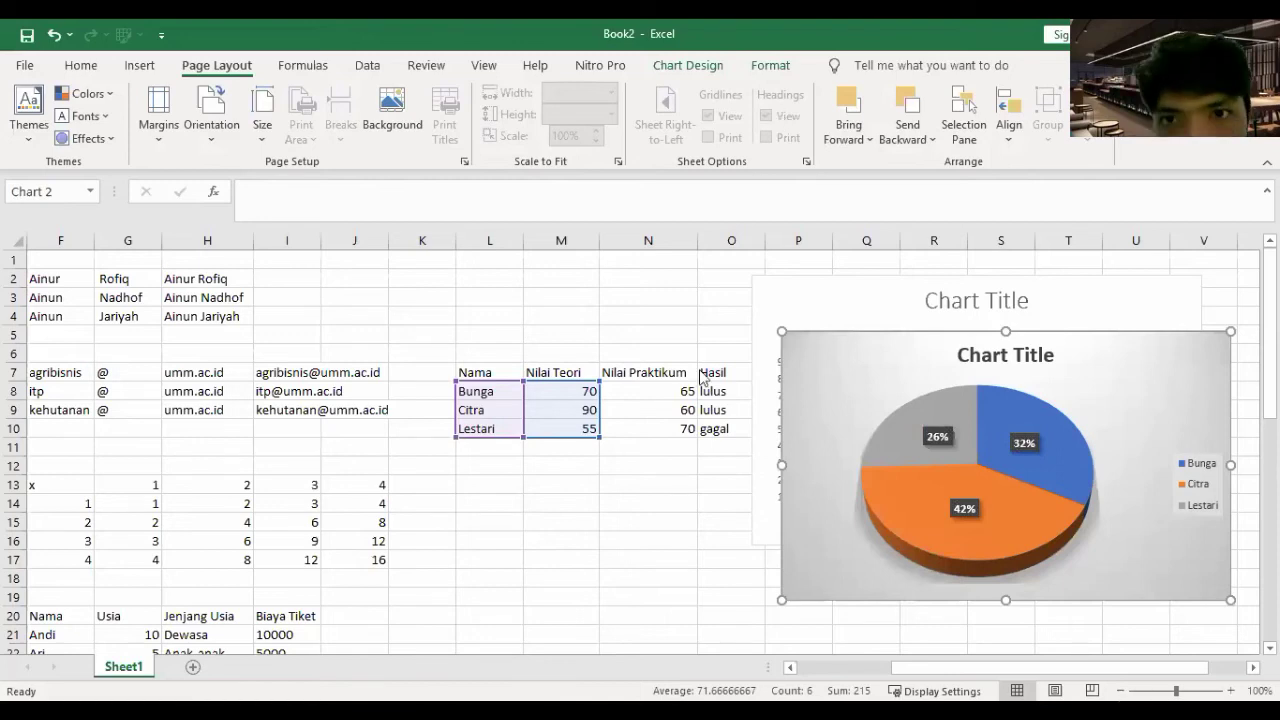
{"action": "left_click", "coordinate": [772, 66]}
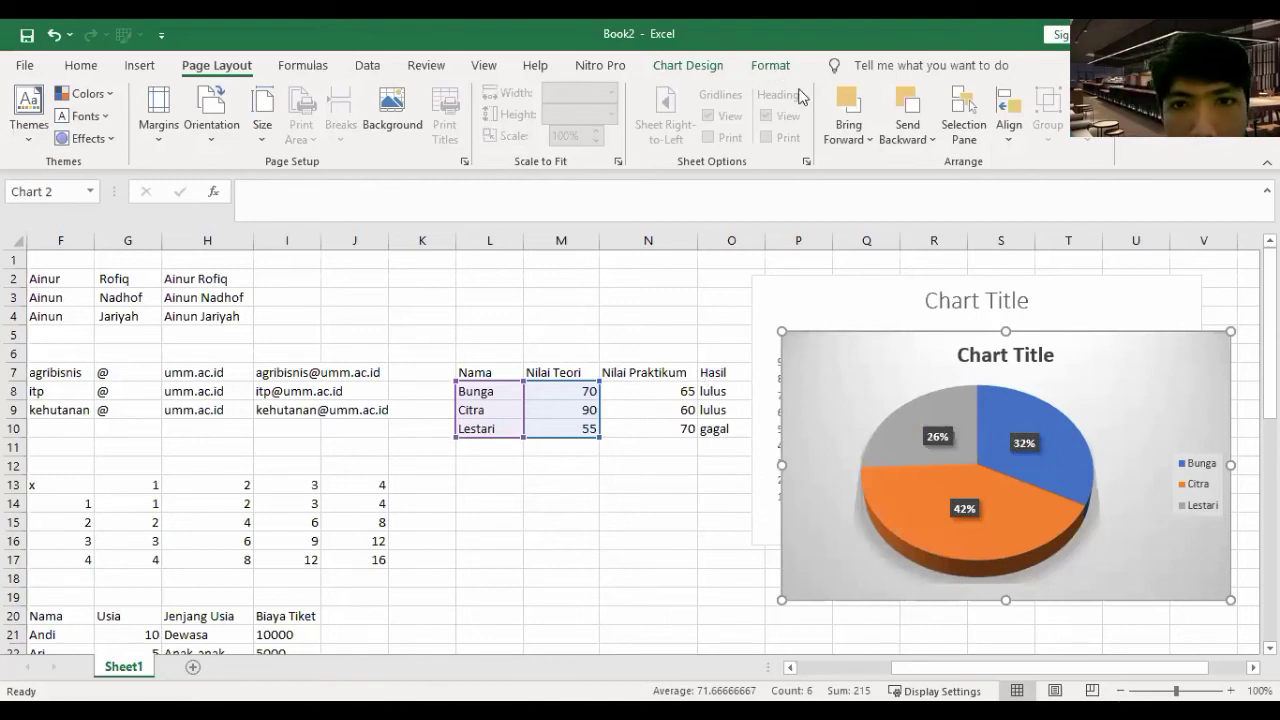
{"action": "left_click_drag", "start_coordinate": [1022, 360], "coordinate": [770, 326]}
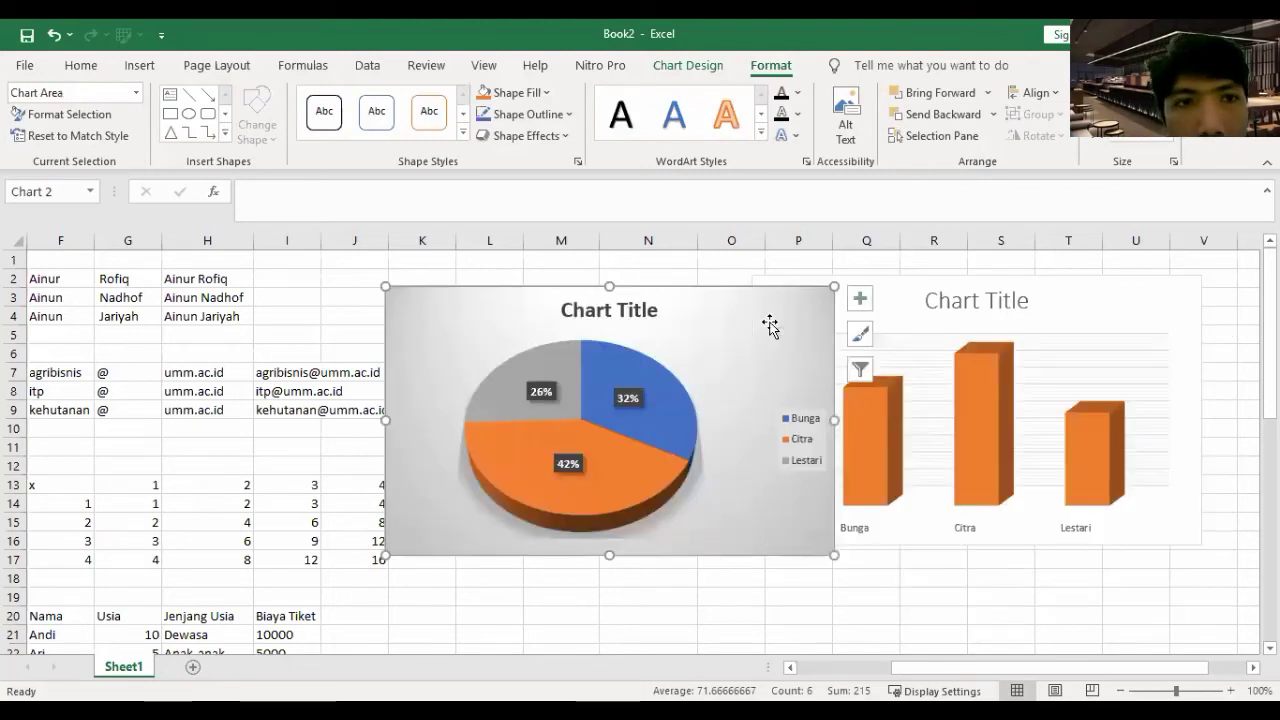
{"action": "double_click", "coordinate": [714, 400]}
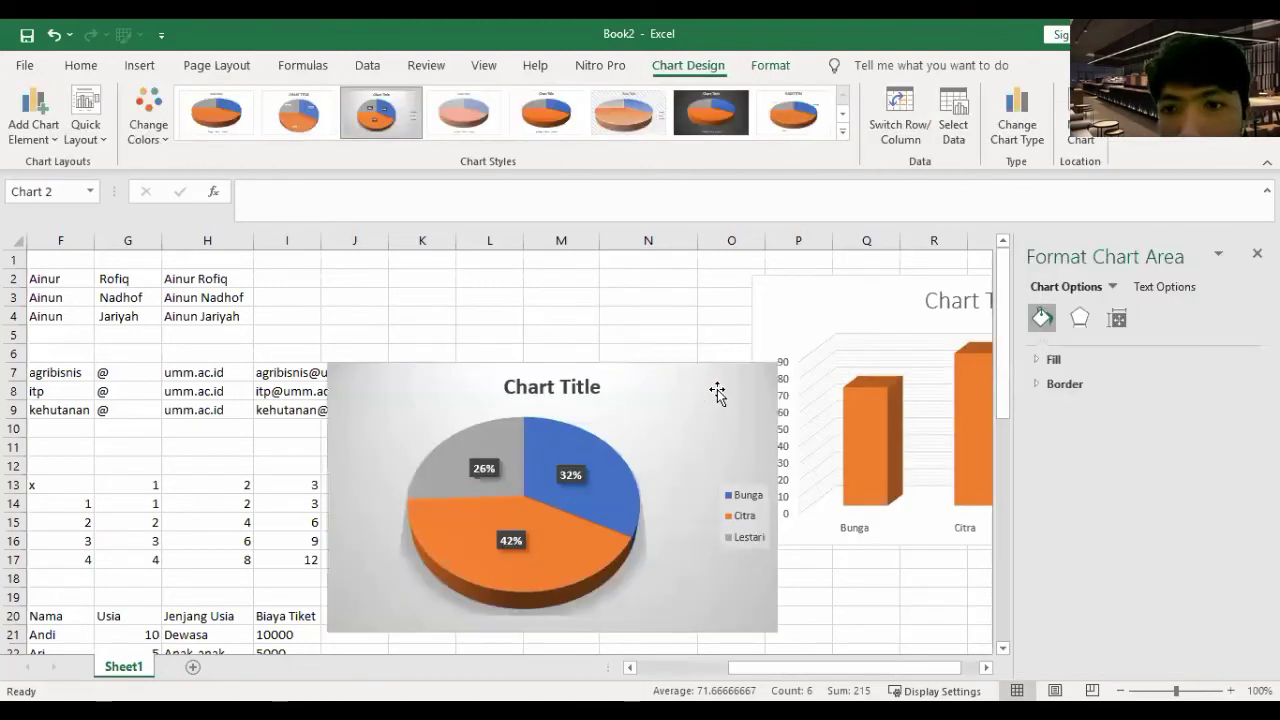
- Review the pie chart's data source, trying and reverting a Bunga exclusion and series swap
{"action": "left_click", "coordinate": [961, 122]}
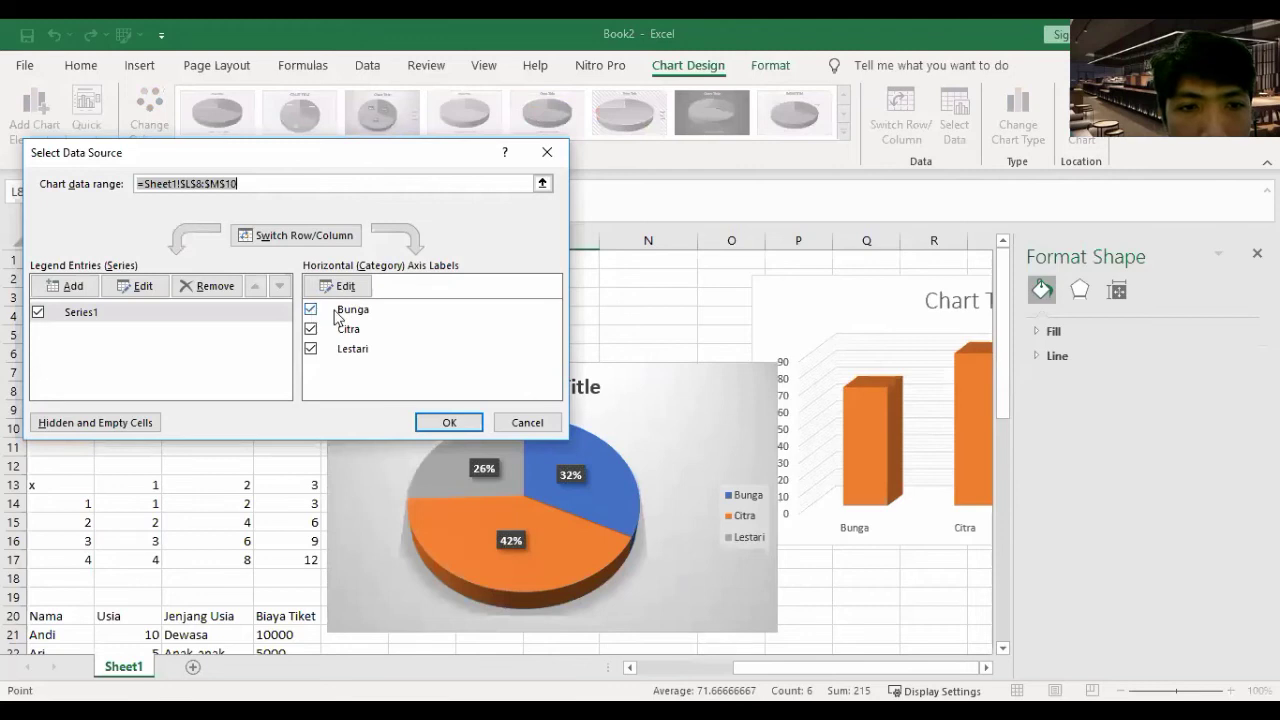
{"action": "left_click", "coordinate": [312, 312]}
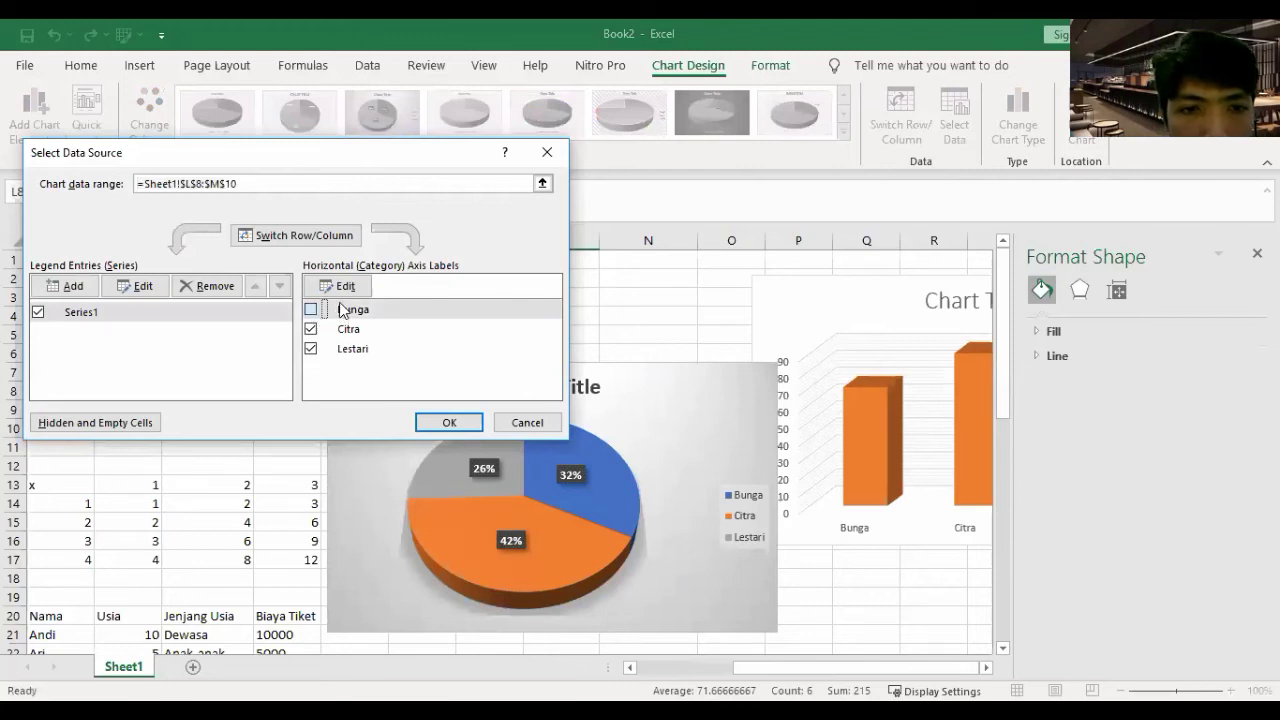
{"action": "left_click", "coordinate": [341, 311]}
{"action": "left_click", "coordinate": [341, 287]}
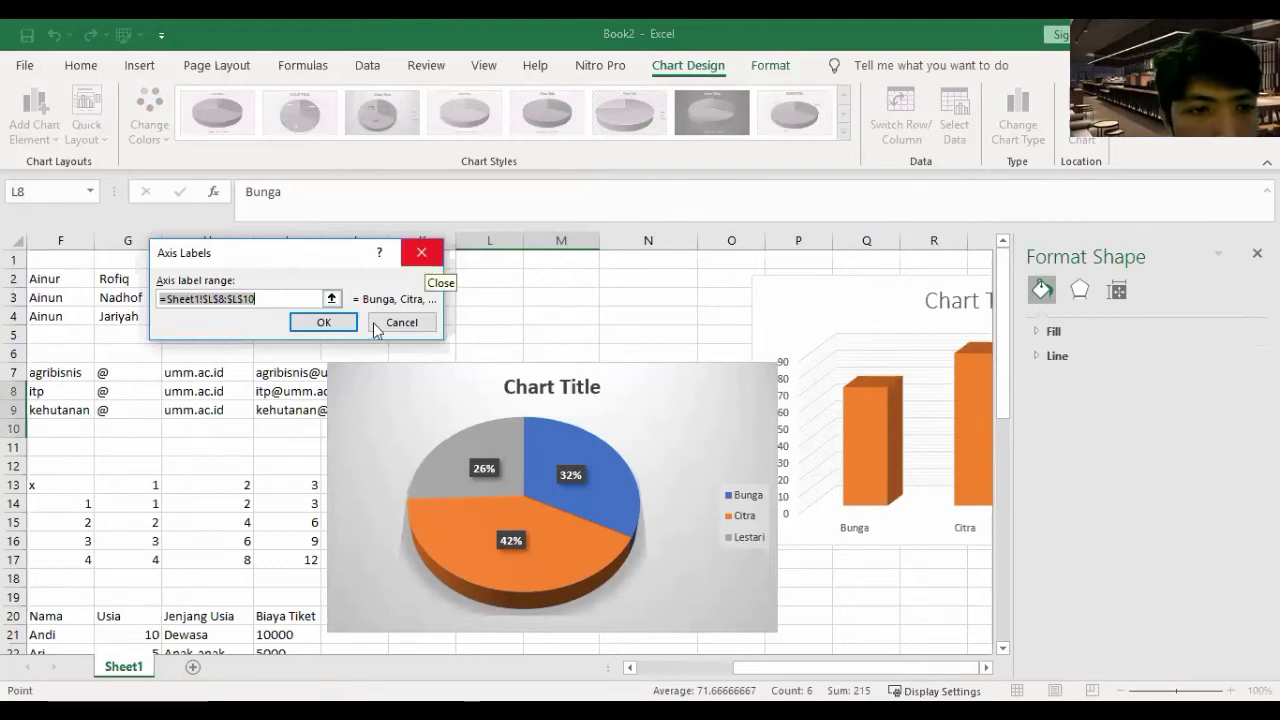
{"action": "left_click", "coordinate": [323, 322]}
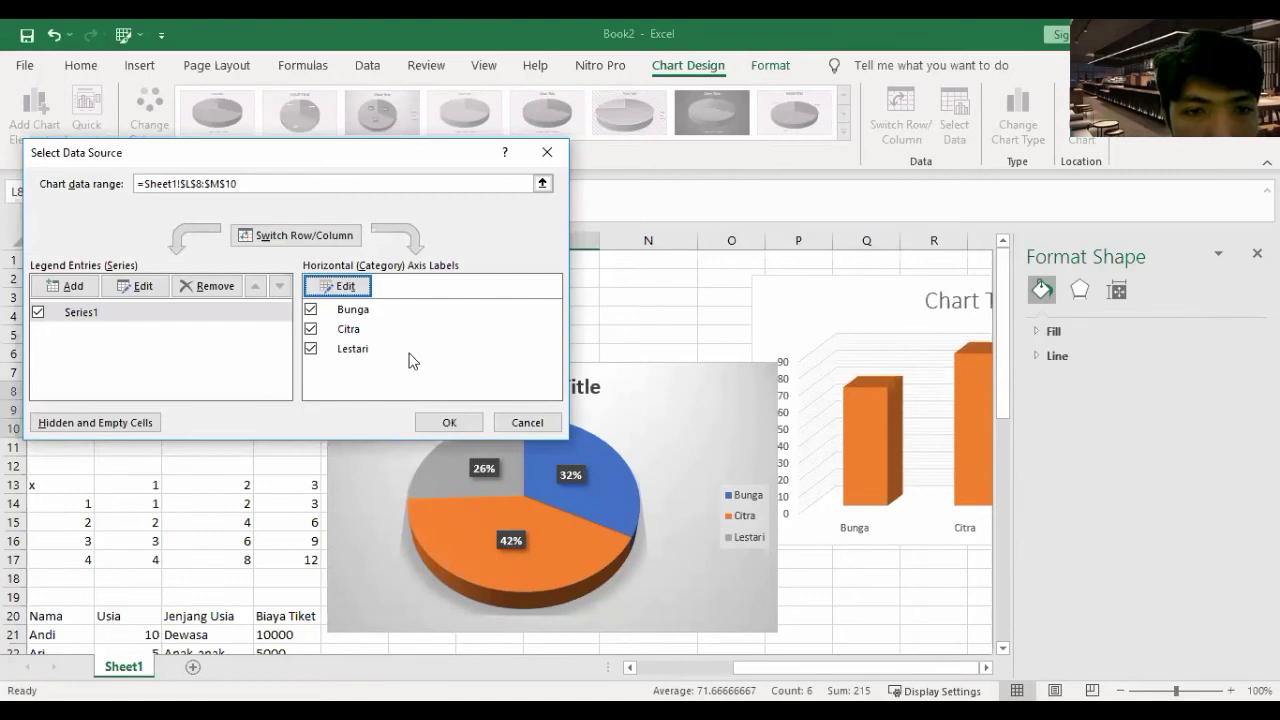
{"action": "left_click", "coordinate": [318, 240]}
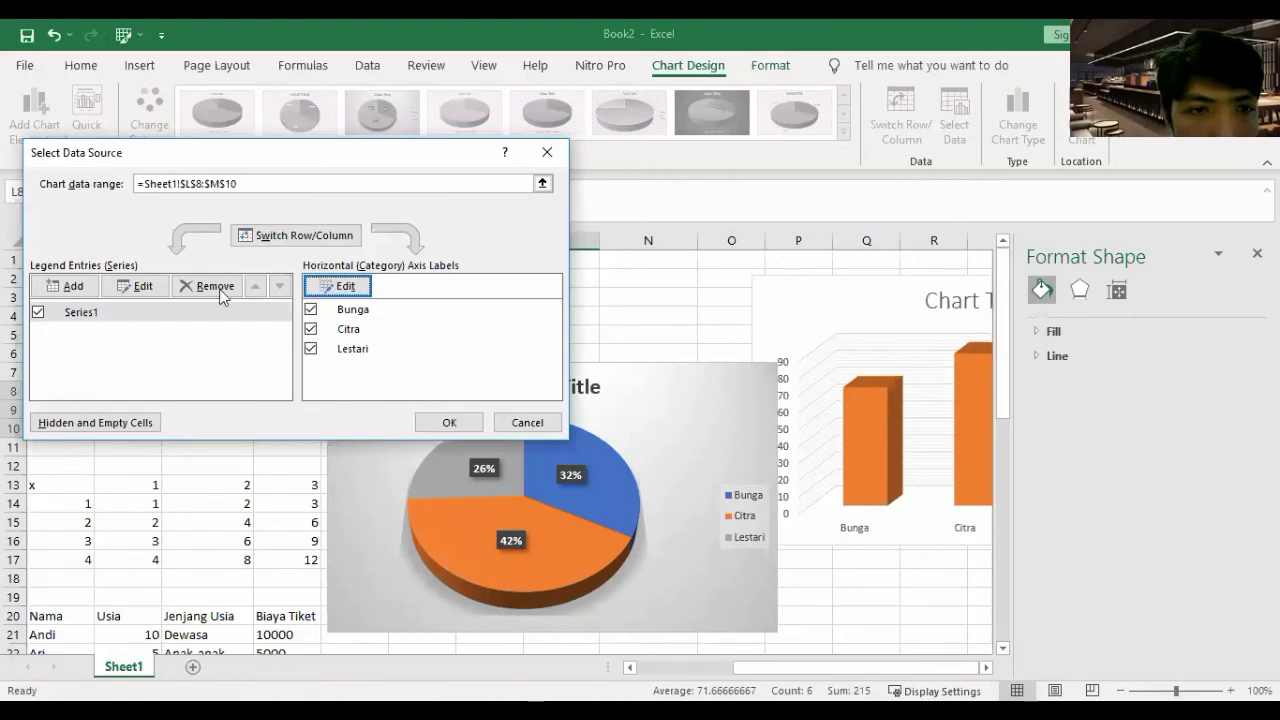
{"action": "left_click", "coordinate": [70, 317]}
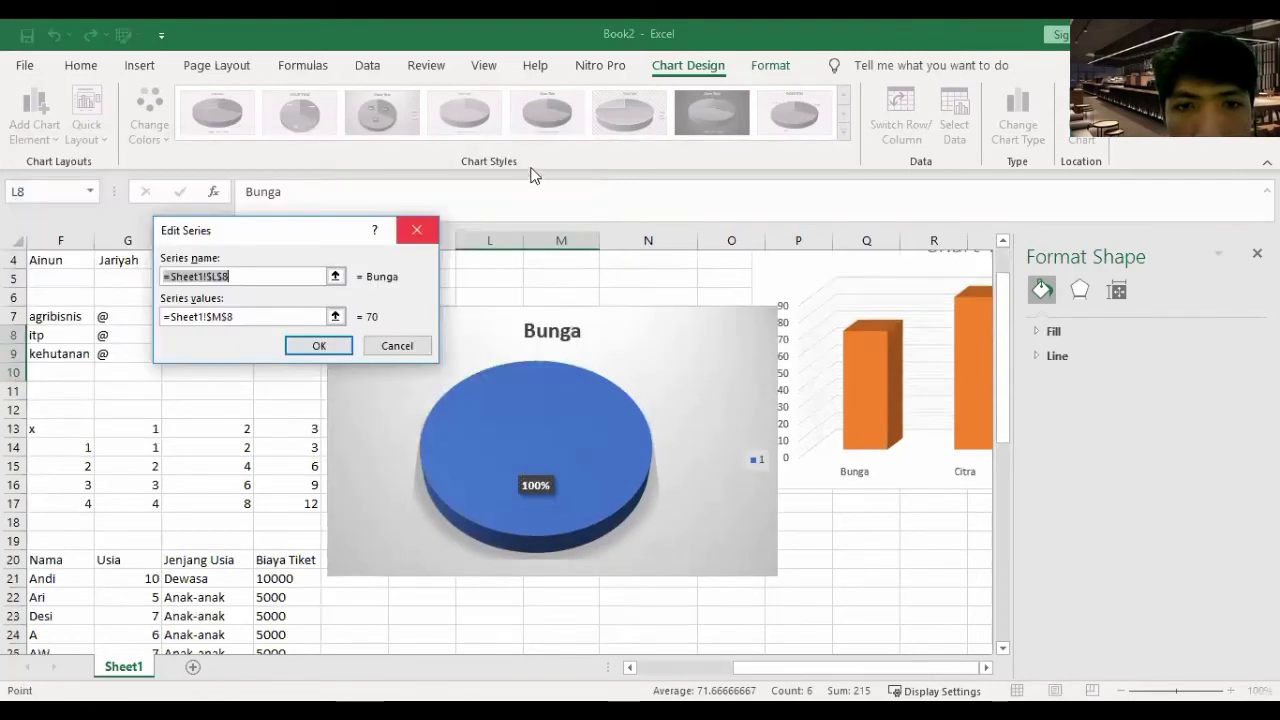
{"action": "key", "text": "Return"}
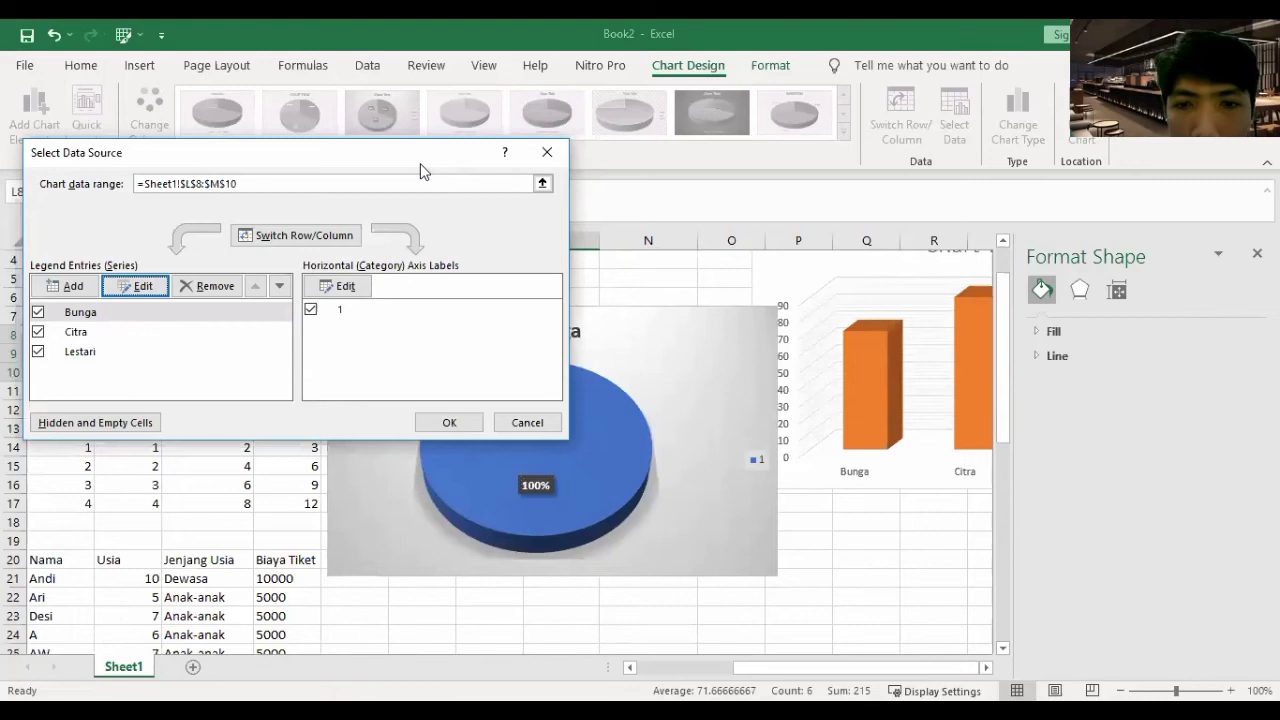
{"action": "left_click", "coordinate": [519, 260]}
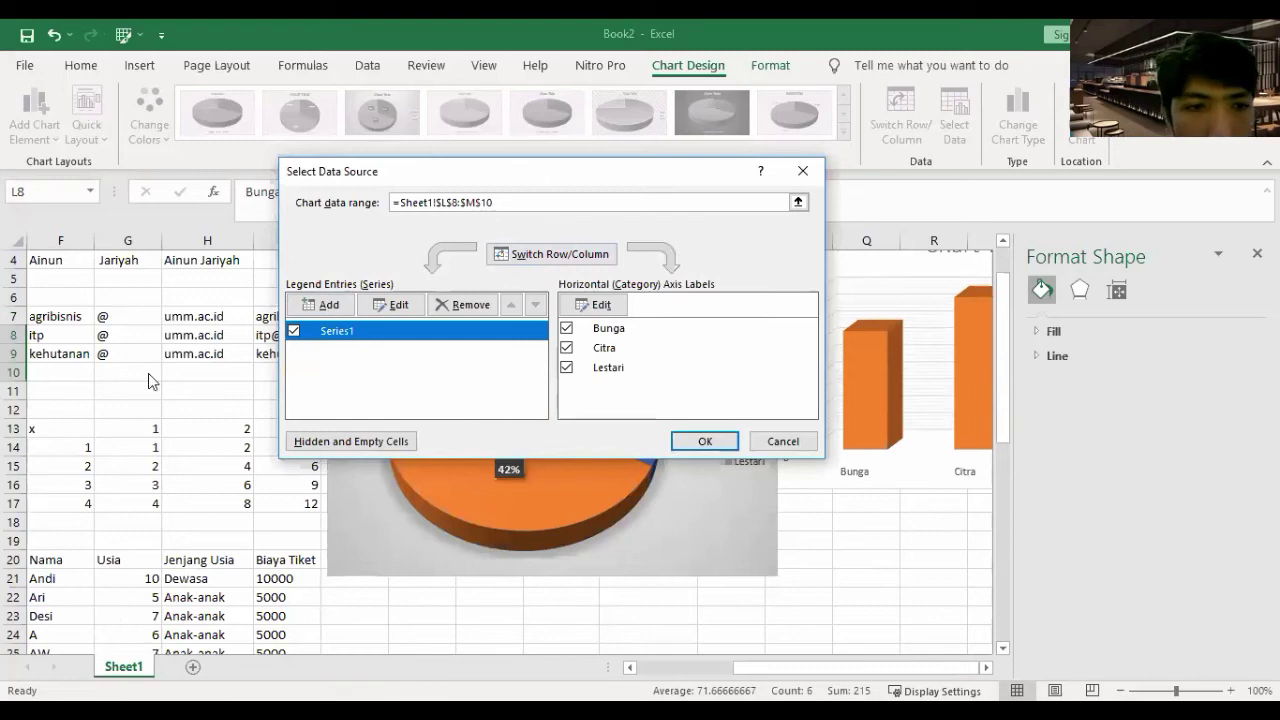
- Name the pie series 'Nilai', then reposition the pie and column charts
{"action": "left_click_drag", "start_coordinate": [540, 170], "coordinate": [337, 215]}
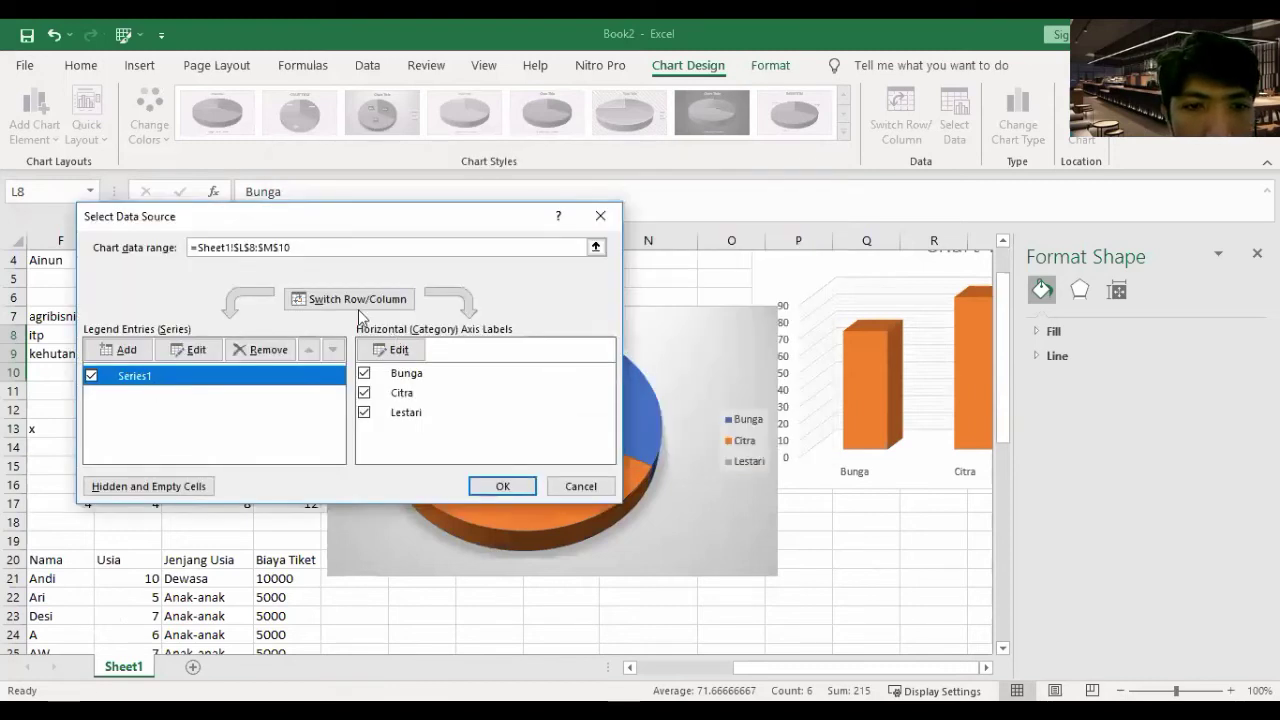
{"action": "left_click", "coordinate": [191, 356]}
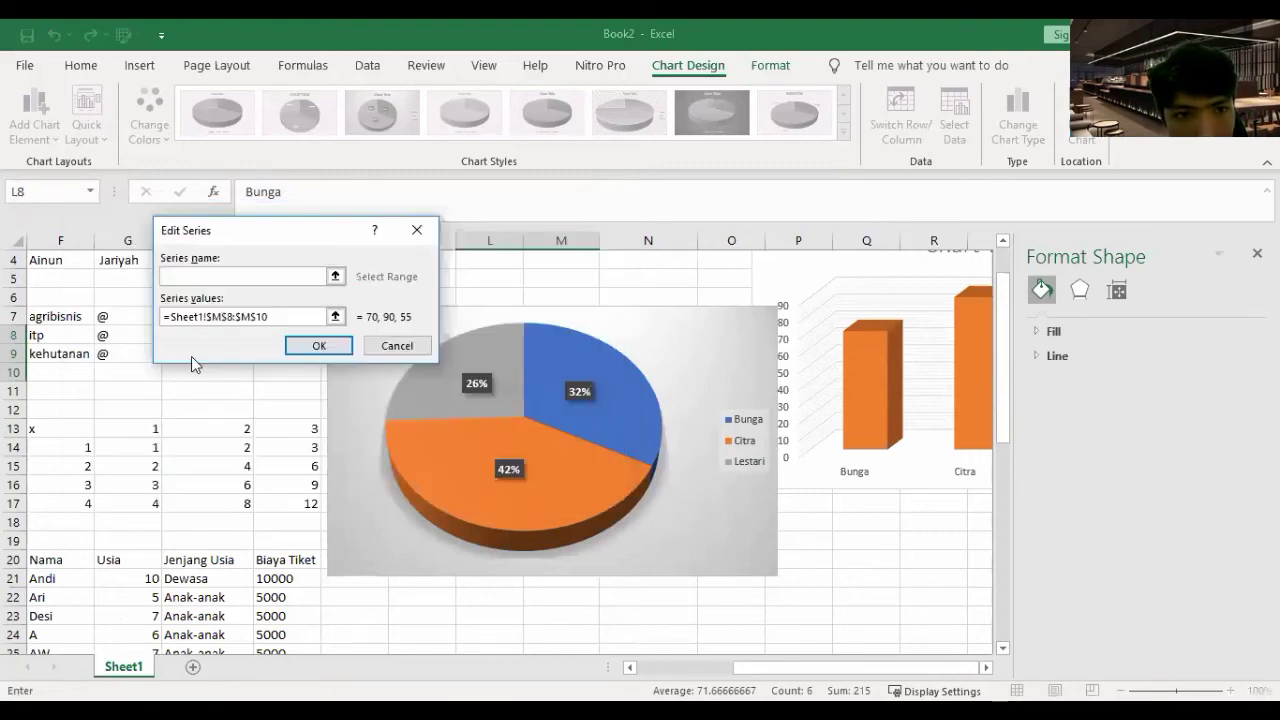
{"action": "type", "text": "Nilai"}
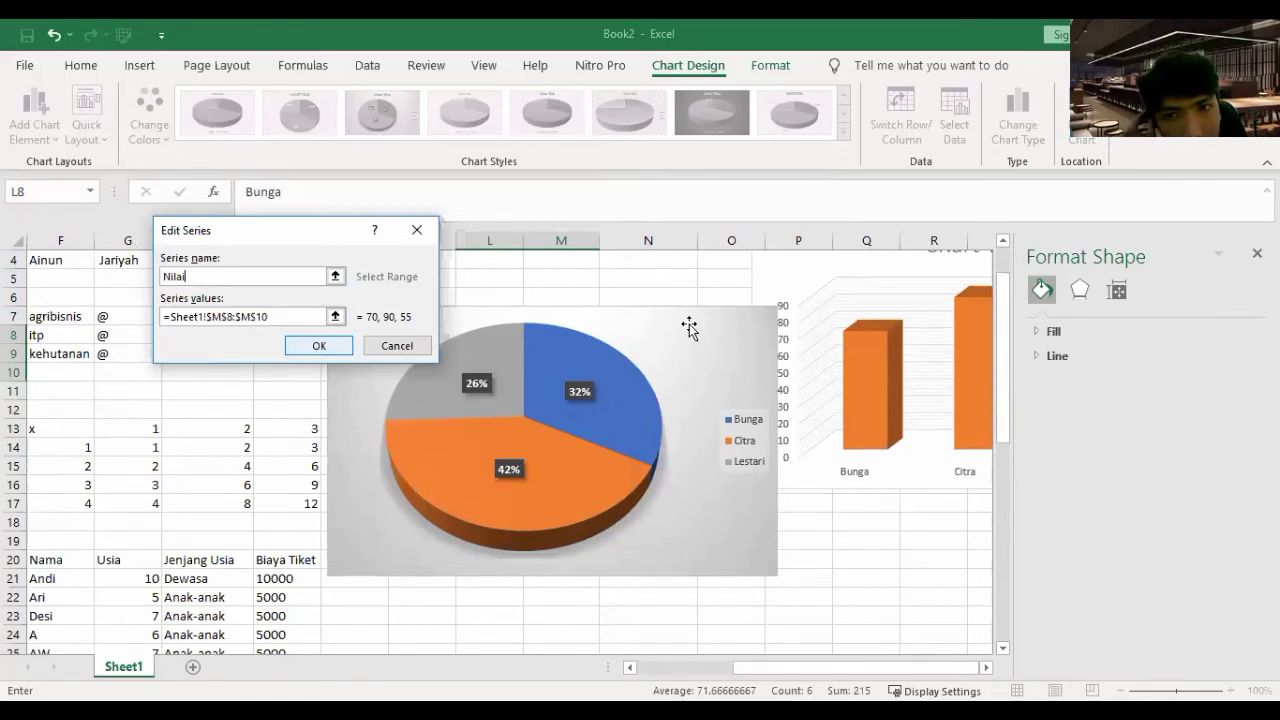
{"action": "left_click_drag", "start_coordinate": [690, 327], "coordinate": [471, 337]}
{"action": "left_click_drag", "start_coordinate": [904, 264], "coordinate": [777, 325]}
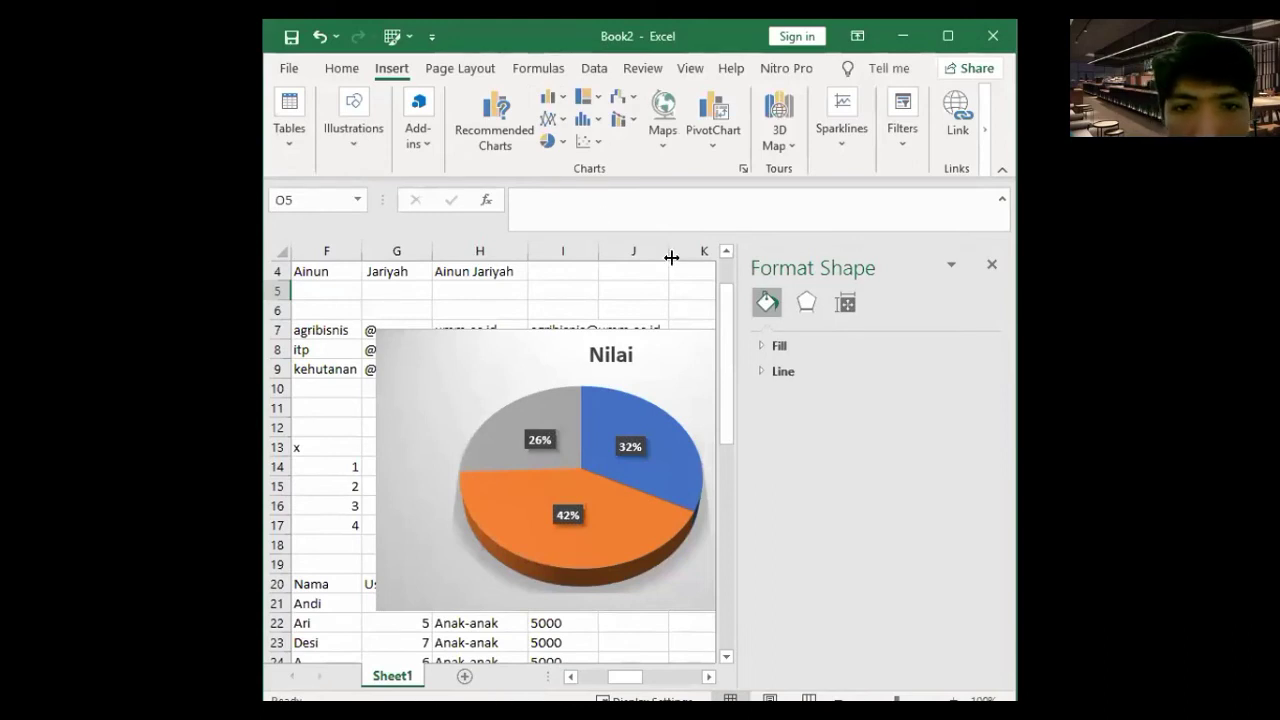
- Maximise the window and move the column chart down beside the pie chart
{"action": "left_click", "coordinate": [950, 42]}
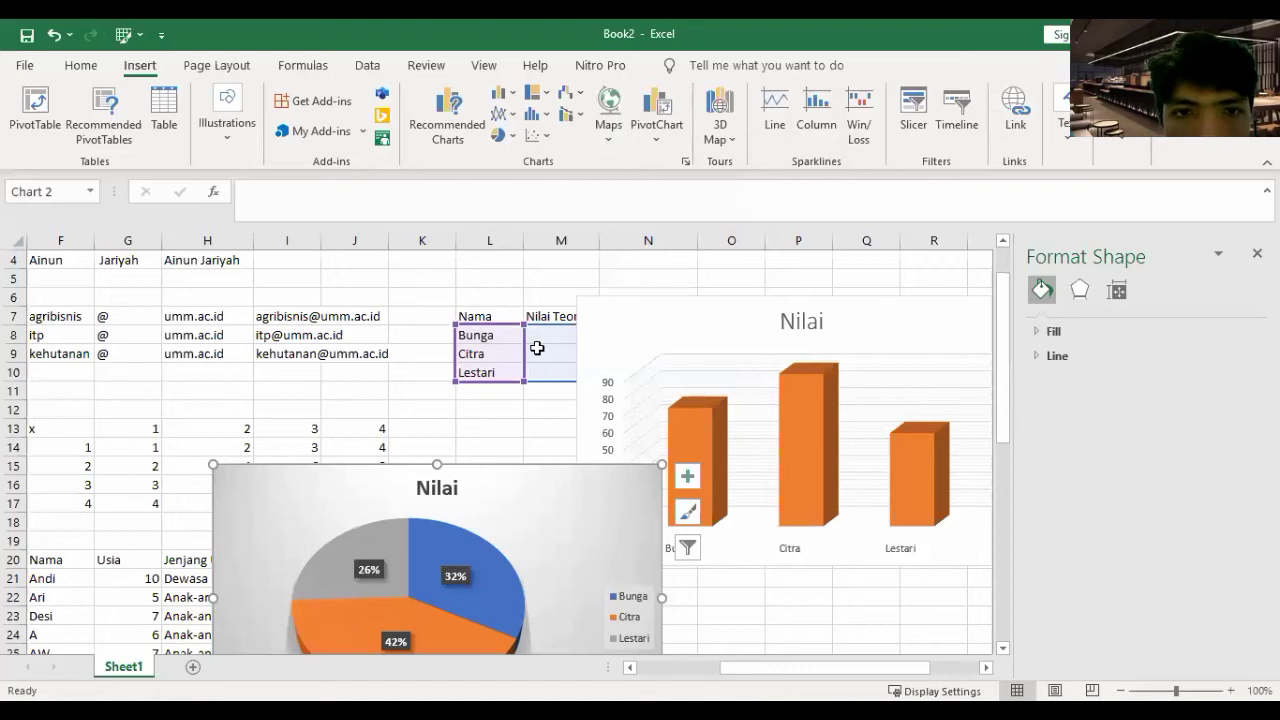
{"action": "left_click", "coordinate": [520, 337]}
{"action": "left_click_drag", "start_coordinate": [748, 325], "coordinate": [711, 536]}
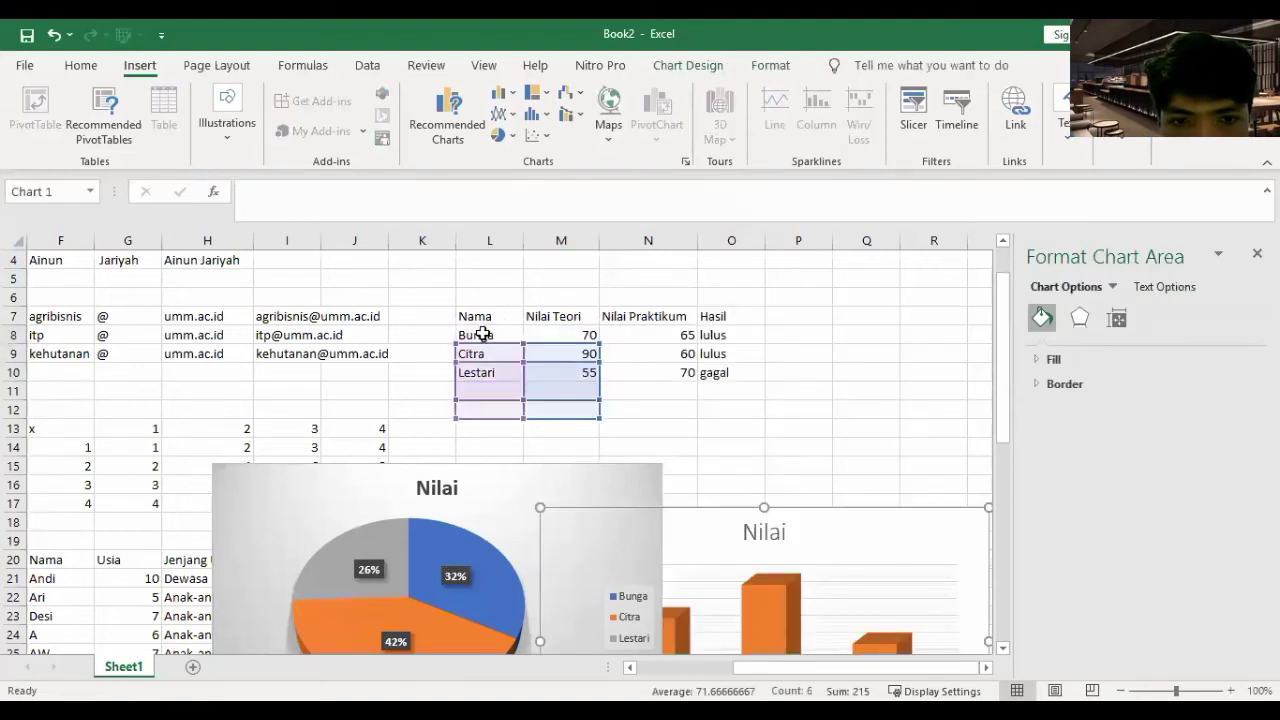
{"action": "left_click", "coordinate": [481, 332]}
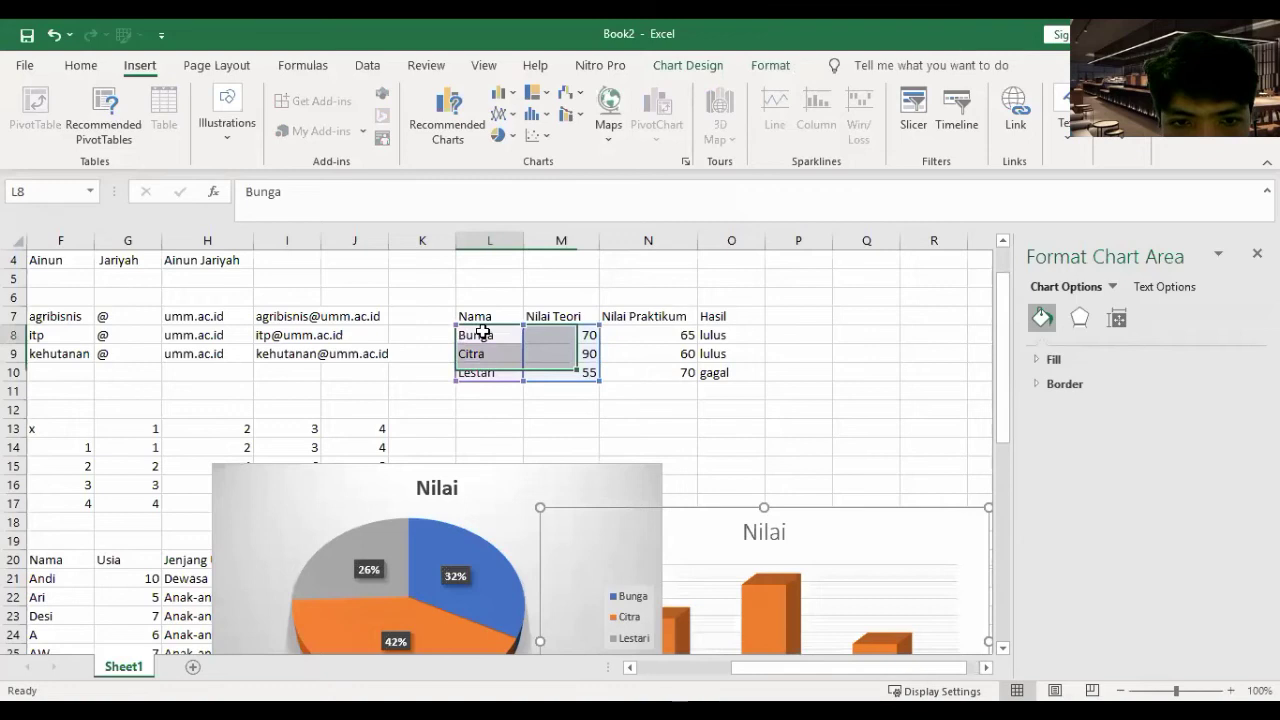
- Select the names and Nilai Teori scores (L8:M10) for a new chart
{"action": "left_click", "coordinate": [652, 385], "text": "shift"}
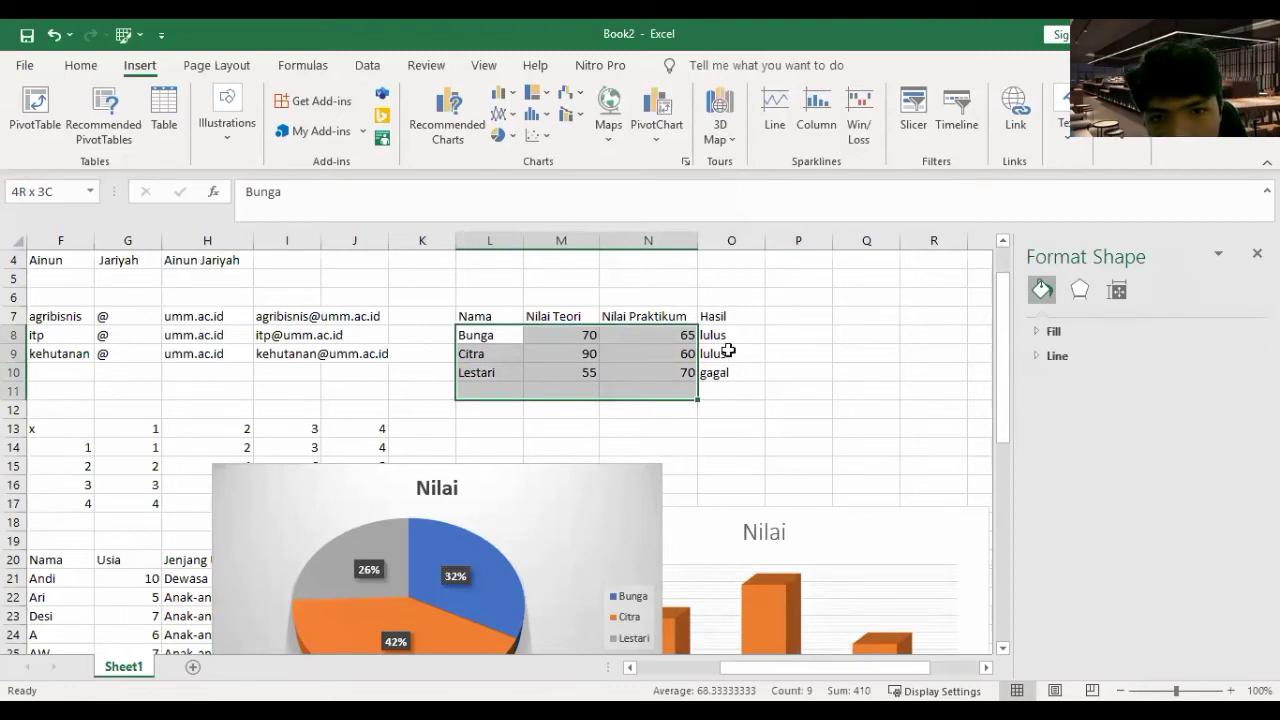
{"action": "key", "text": "ctrl+z"}
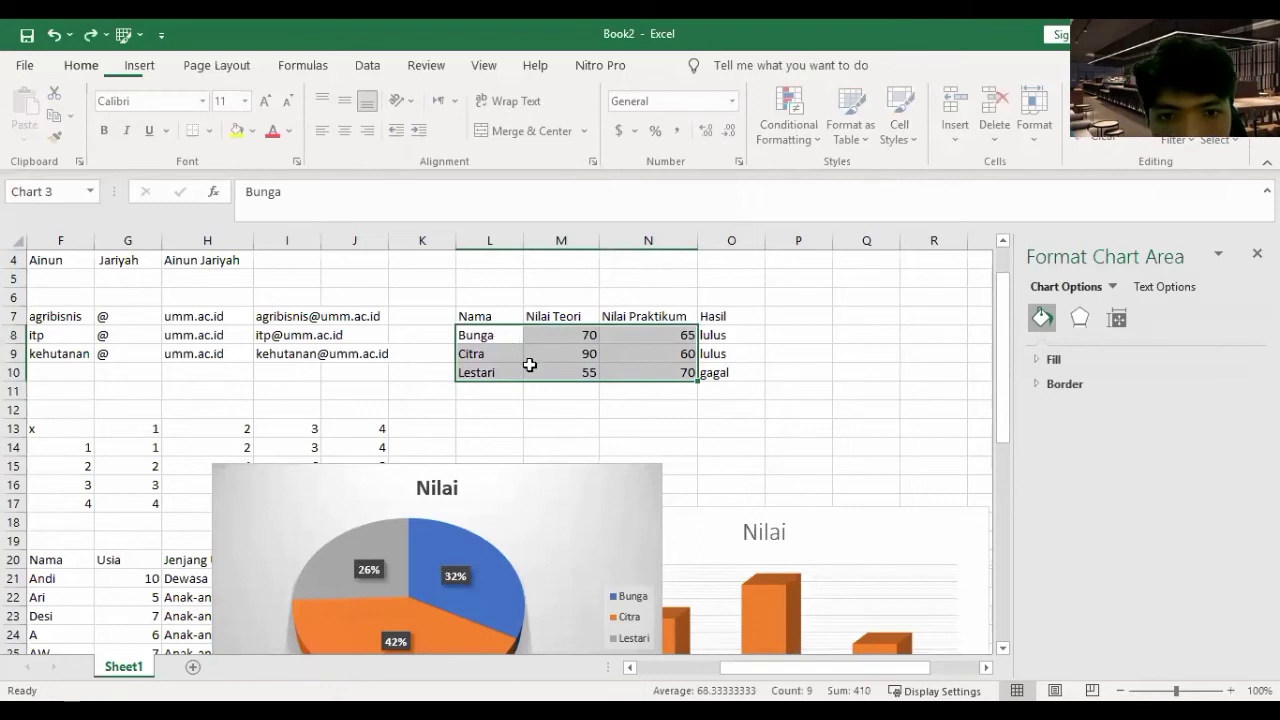
{"action": "left_click_drag", "start_coordinate": [489, 336], "coordinate": [562, 372]}
{"action": "left_click", "coordinate": [154, 65]}
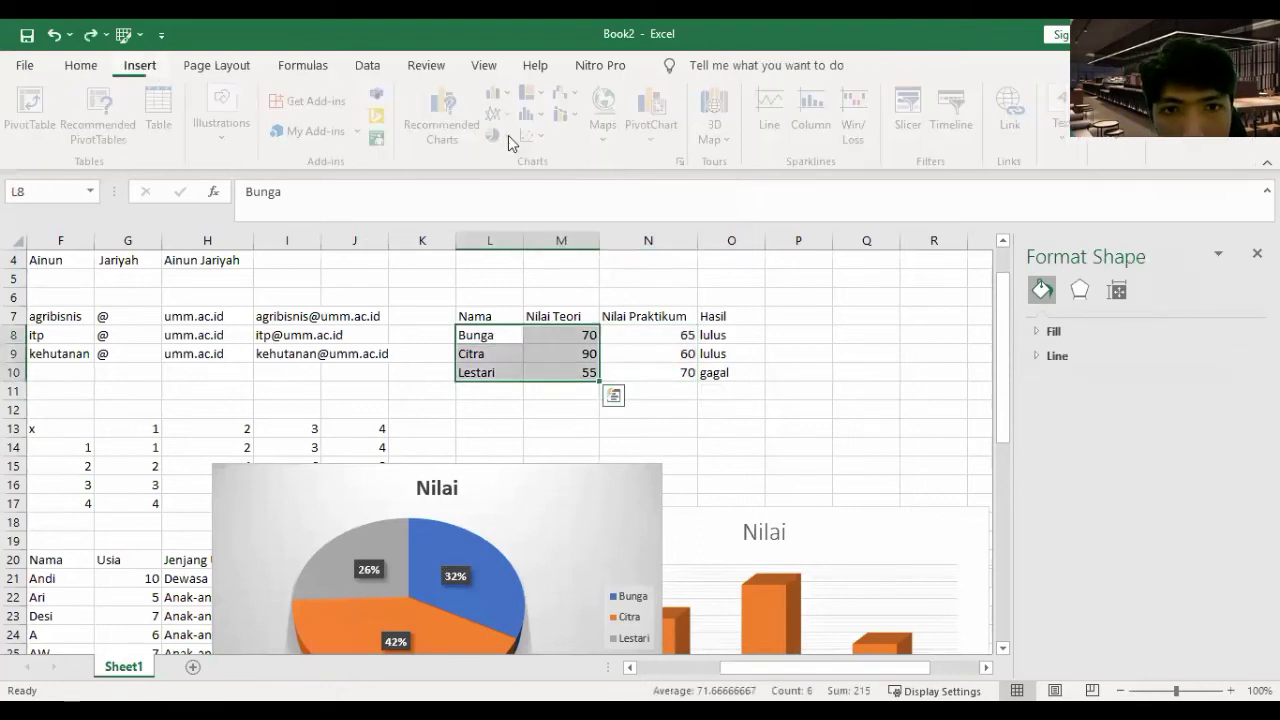
- Add a line chart of the Nilai Teori scores and move it up-left off the table
{"action": "left_click_drag", "start_coordinate": [674, 337], "coordinate": [867, 412]}
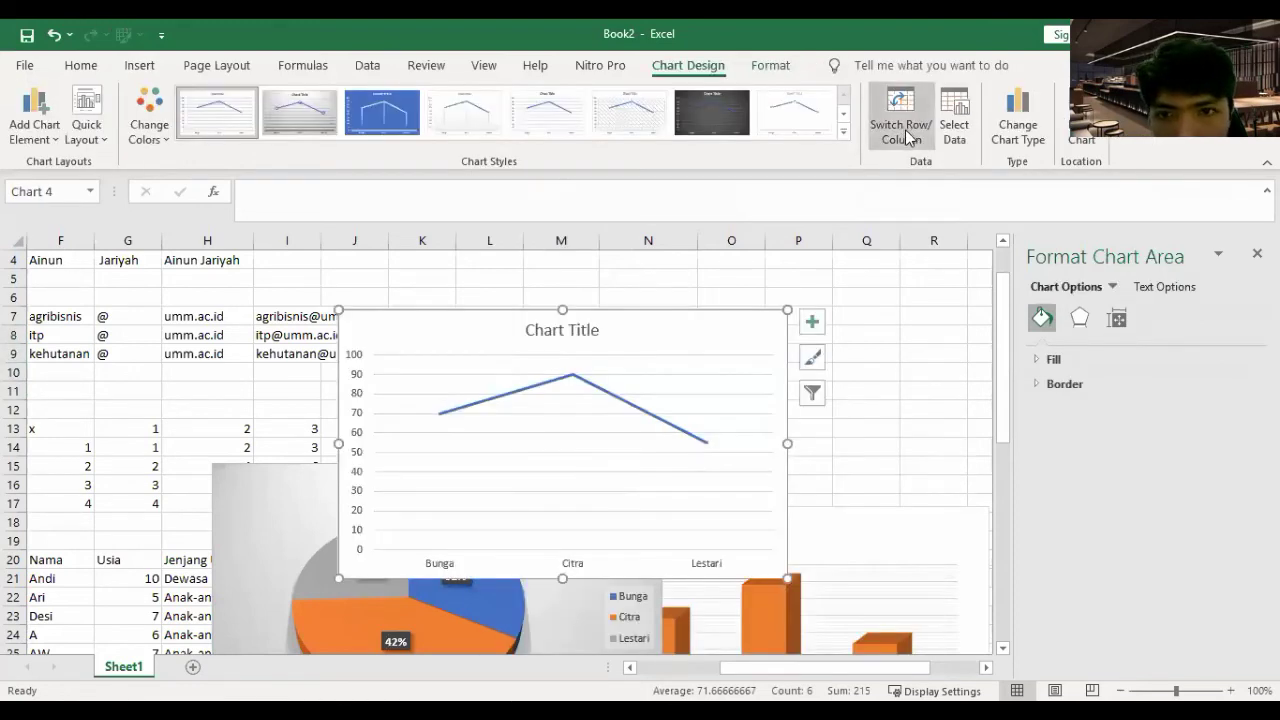
{"action": "left_click", "coordinate": [906, 137]}
{"action": "key", "text": "ctrl+z"}
{"action": "left_click", "coordinate": [690, 354]}
{"action": "left_click_drag", "start_coordinate": [722, 330], "coordinate": [417, 297]}
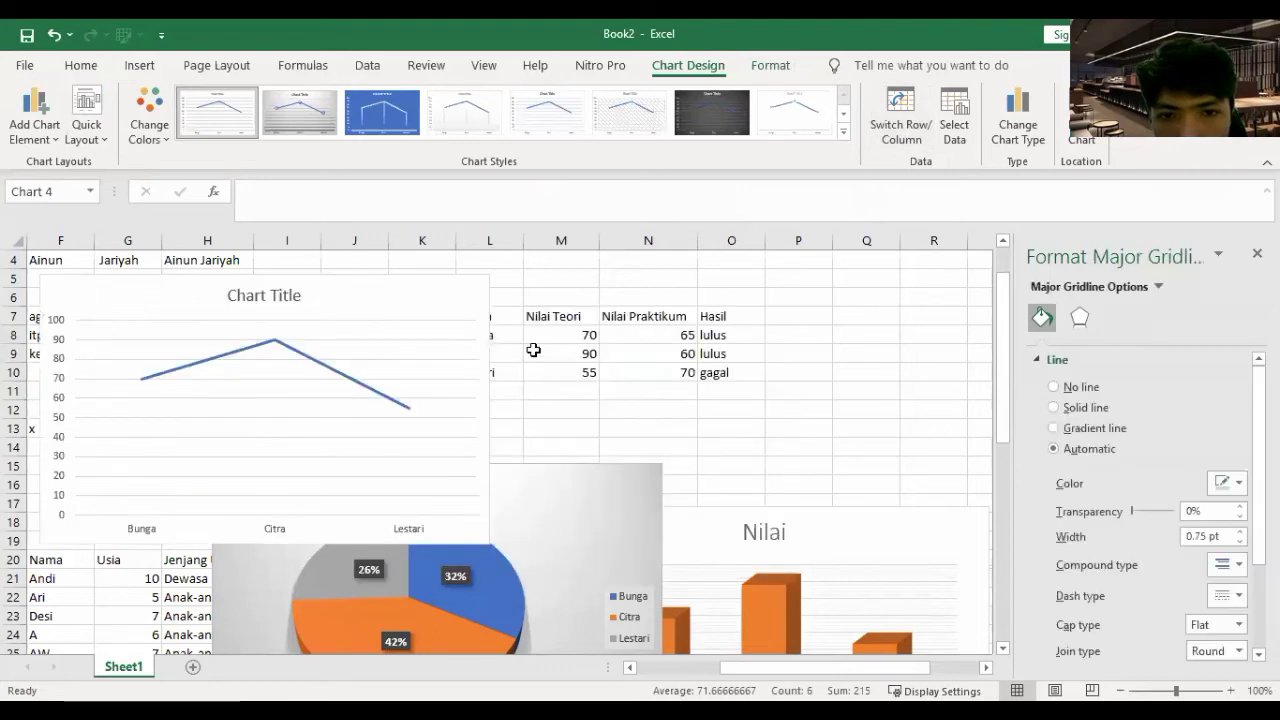
{"action": "key", "text": "Escape"}
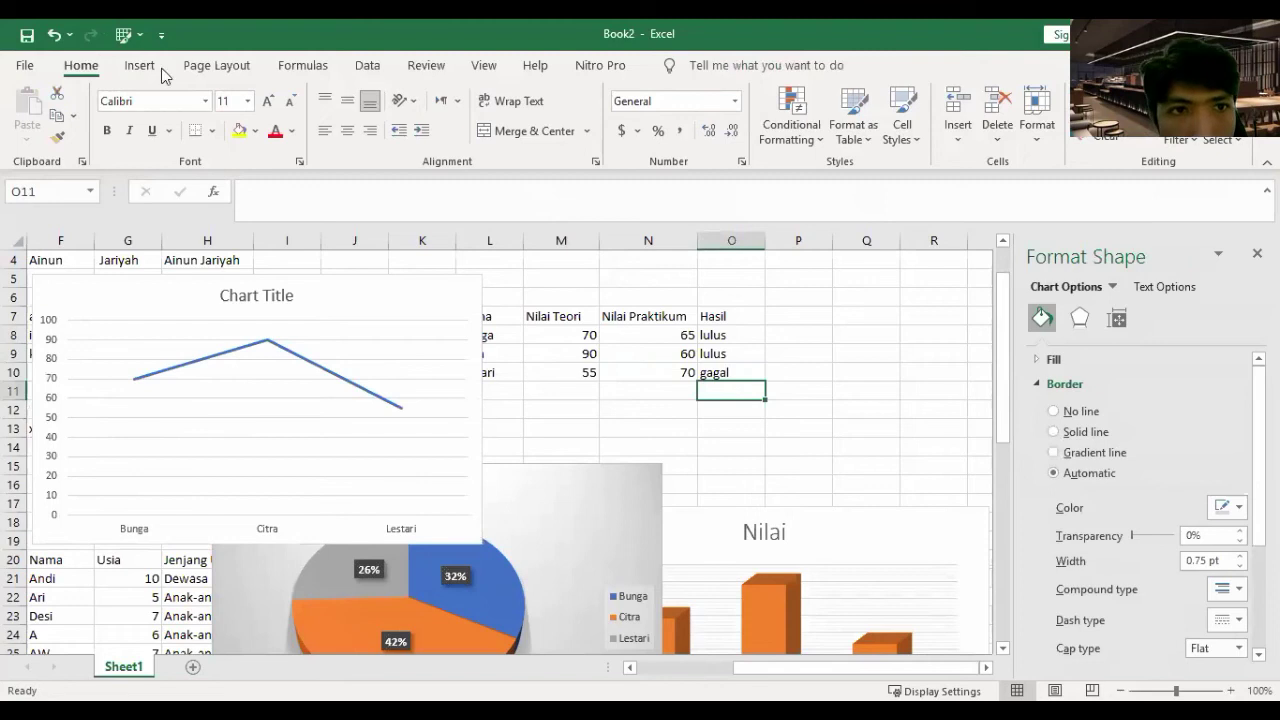
- Try a stacked column chart of the scores with a lighter style, then delete it
{"action": "left_click", "coordinate": [206, 67]}
{"action": "left_click", "coordinate": [140, 65]}
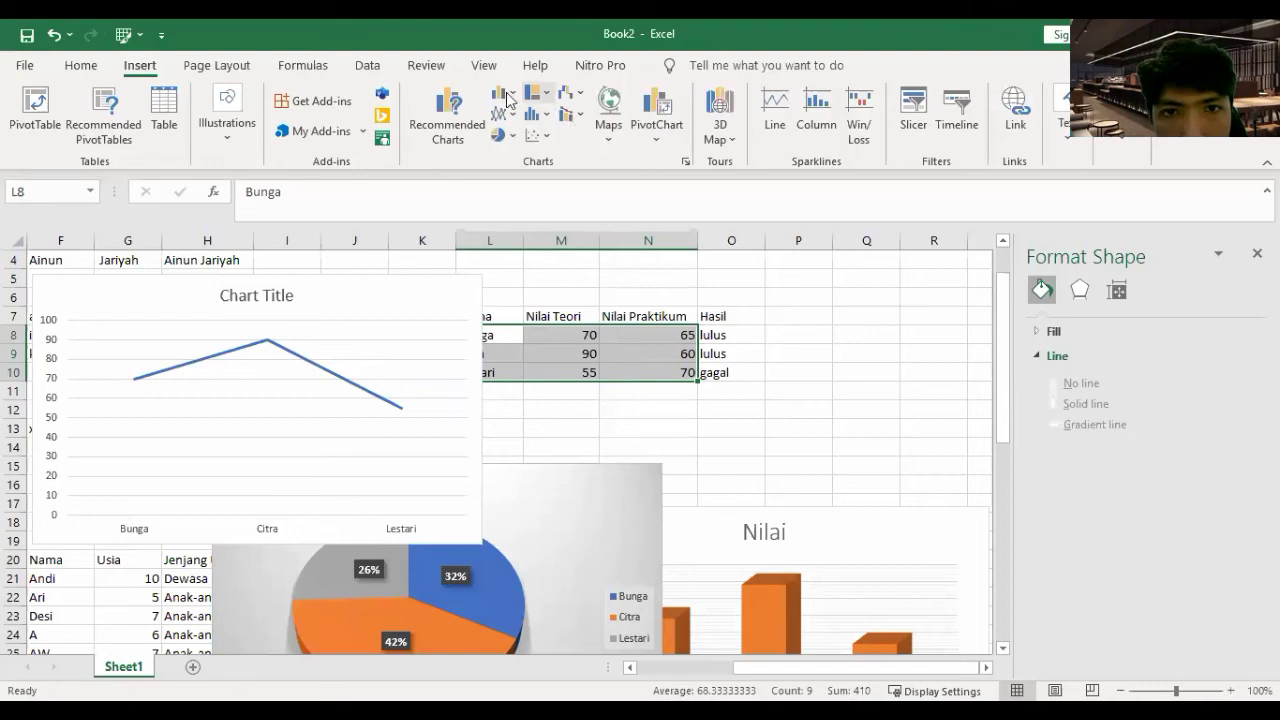
{"action": "left_click", "coordinate": [535, 113]}
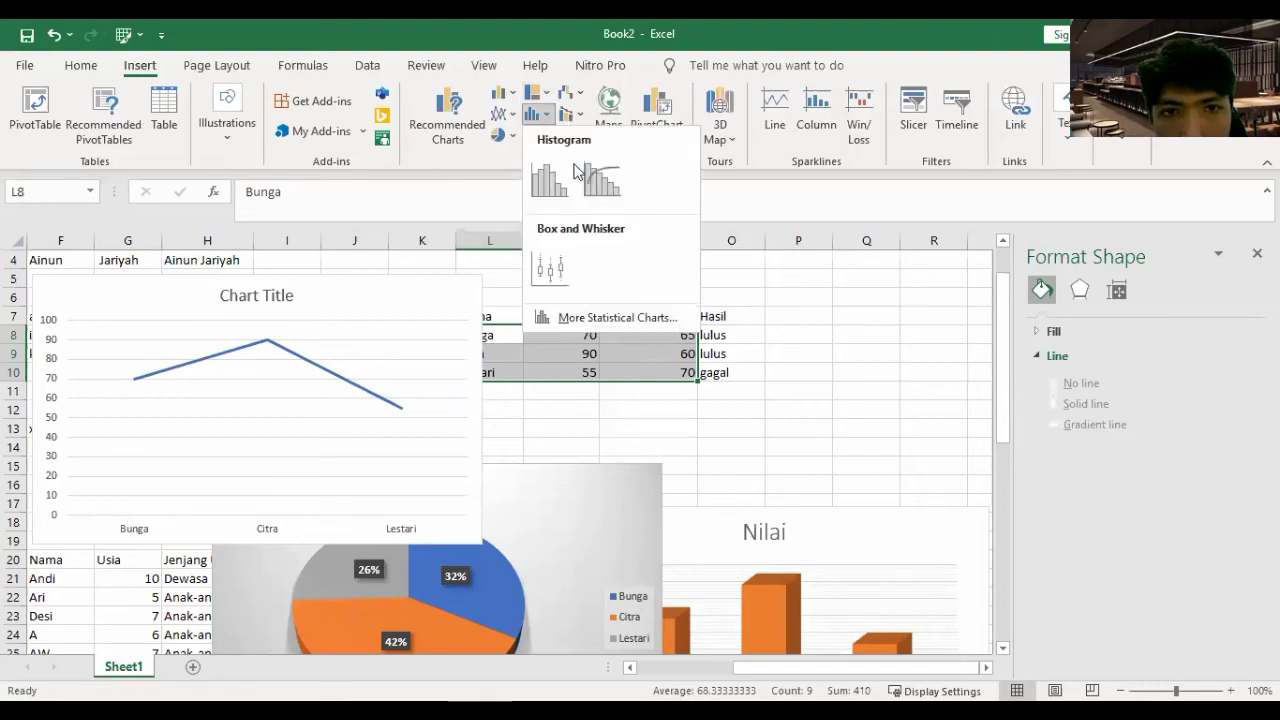
{"action": "left_click", "coordinate": [531, 320]}
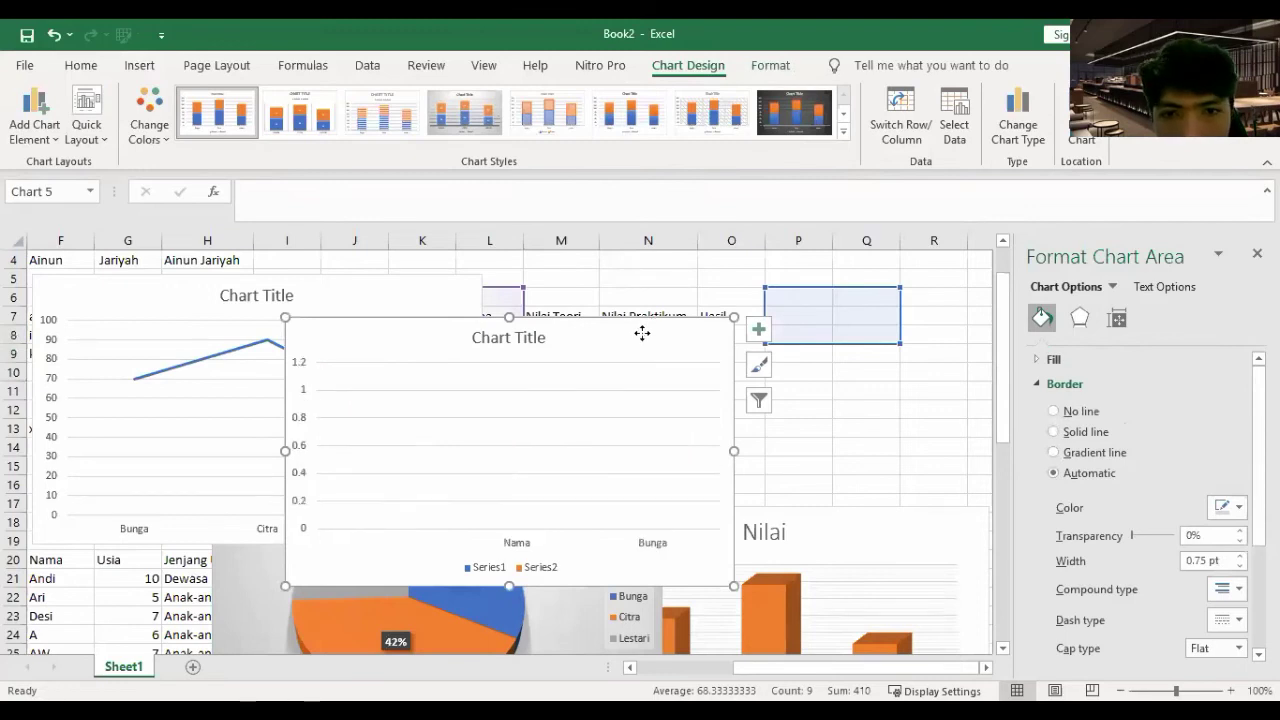
{"action": "key", "text": "ctrl+z"}
{"action": "key", "text": "ctrl+y"}
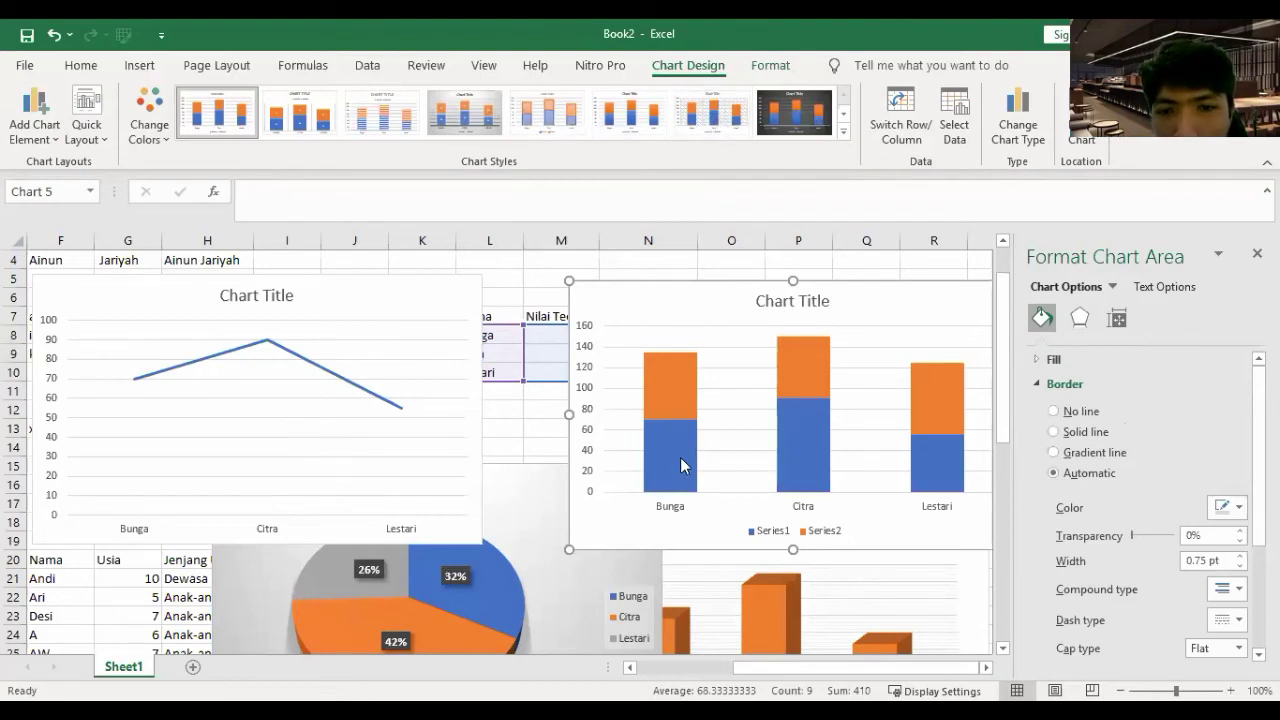
{"action": "left_click", "coordinate": [549, 126]}
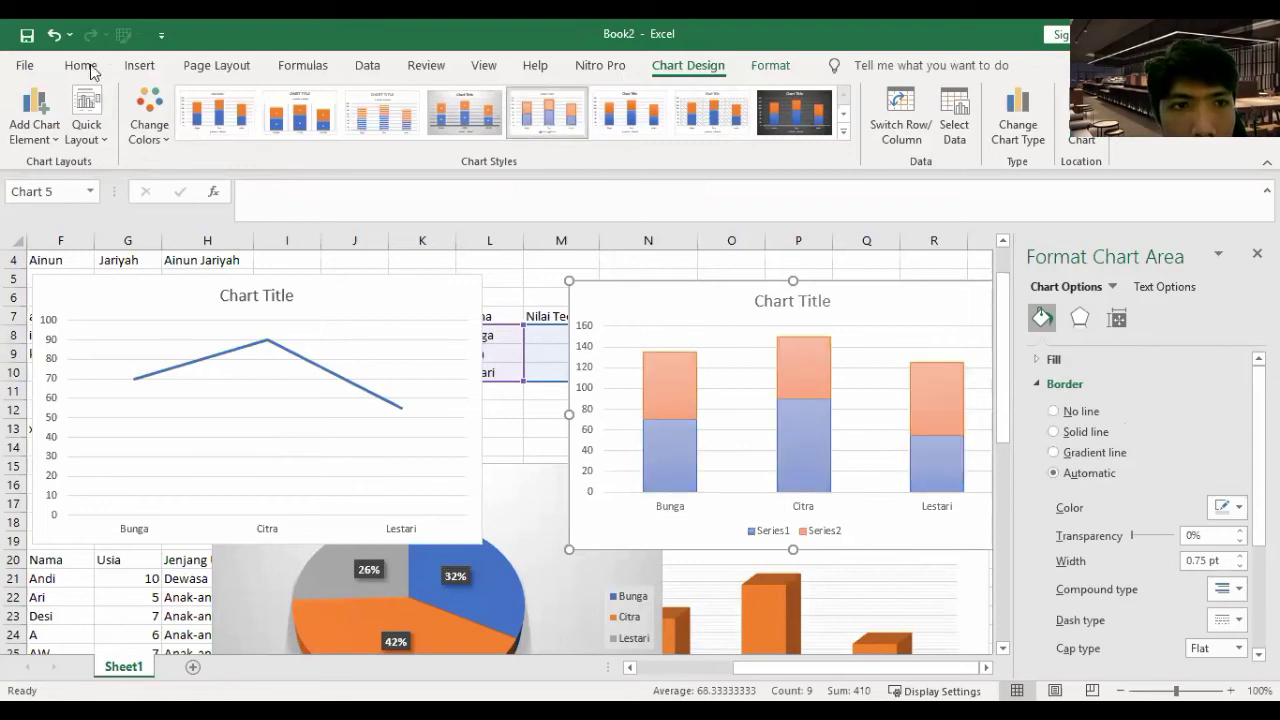
{"action": "left_click", "coordinate": [141, 64]}
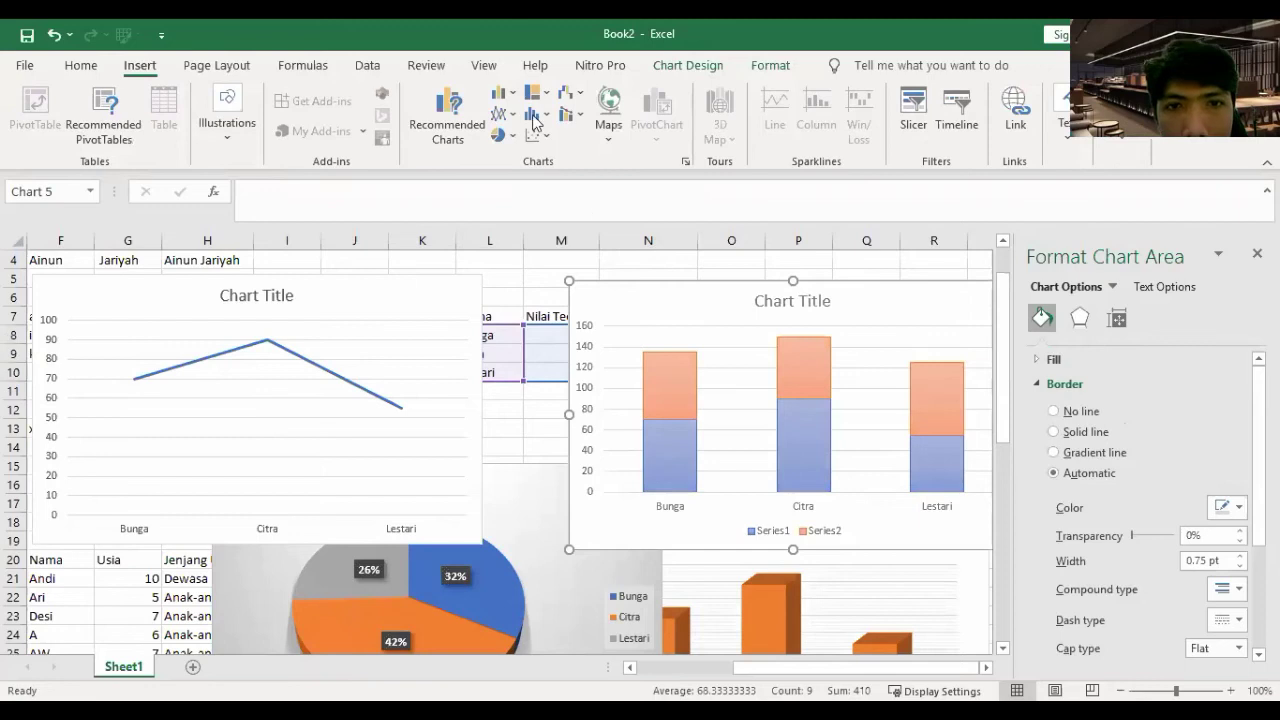
{"action": "left_click", "coordinate": [540, 120]}
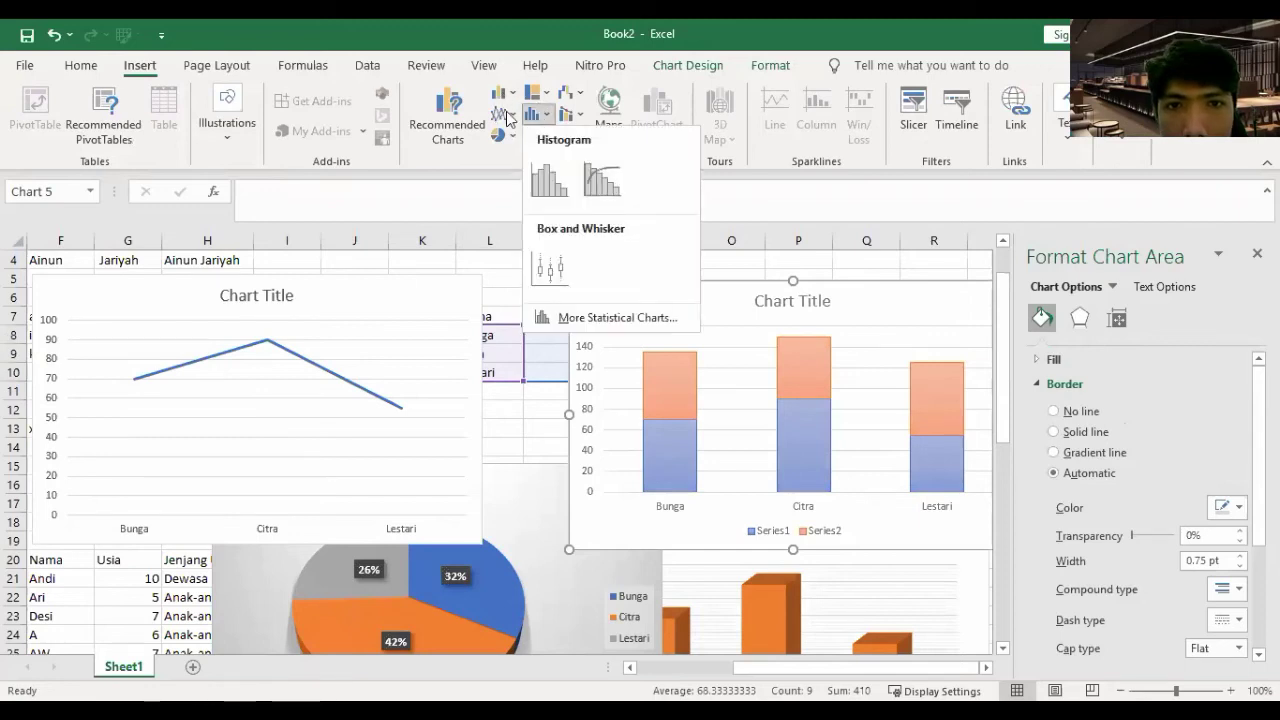
{"action": "left_click", "coordinate": [738, 303]}
{"action": "key", "text": "Delete"}
- Restore the line chart's position and select the names with both score columns
{"action": "left_click", "coordinate": [763, 346]}
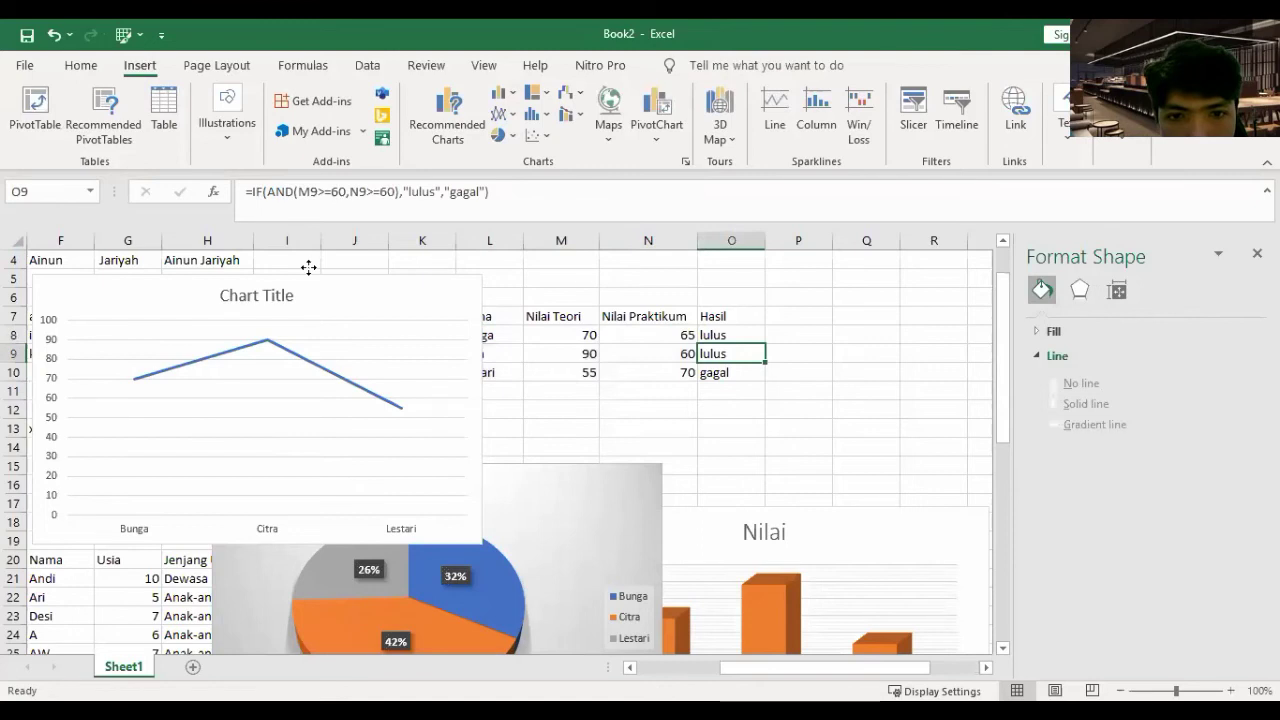
{"action": "key", "text": "ctrl+z"}
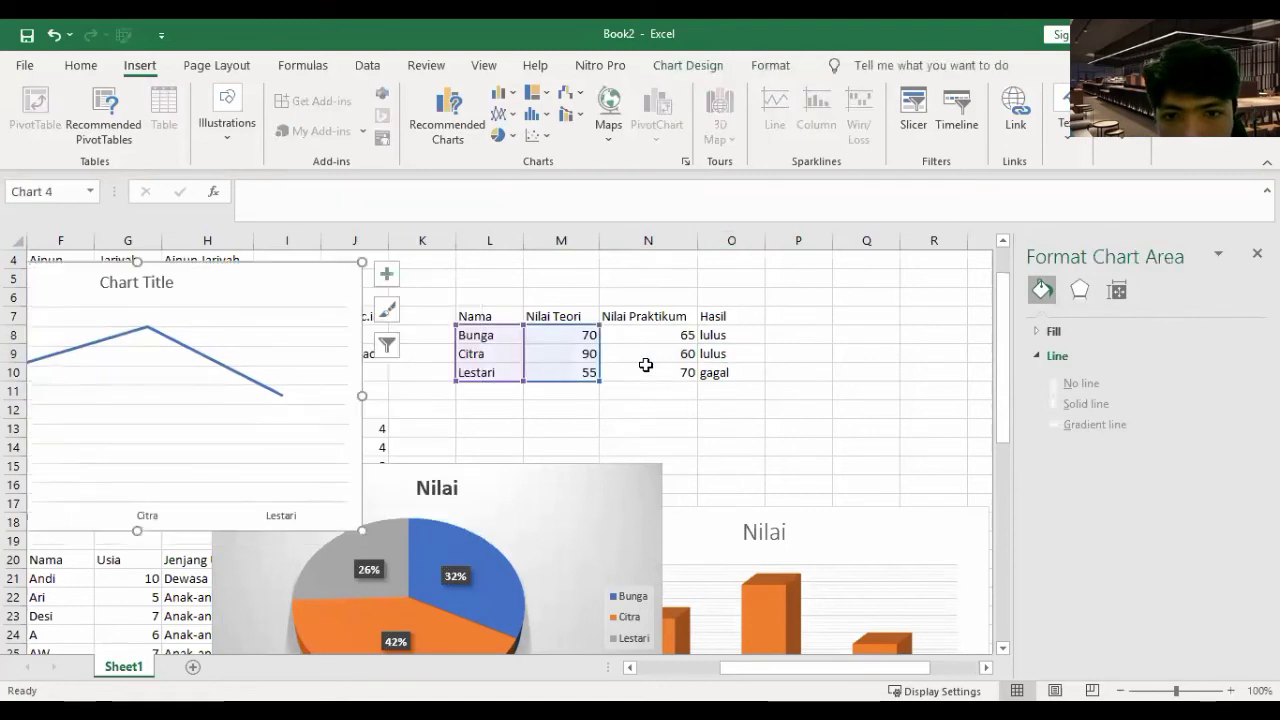
{"action": "key", "text": "Escape"}
{"action": "left_click_drag", "start_coordinate": [476, 335], "coordinate": [680, 372]}
- Insert a clustered column chart of both score columns and shift it up-left
{"action": "left_click", "coordinate": [510, 93]}
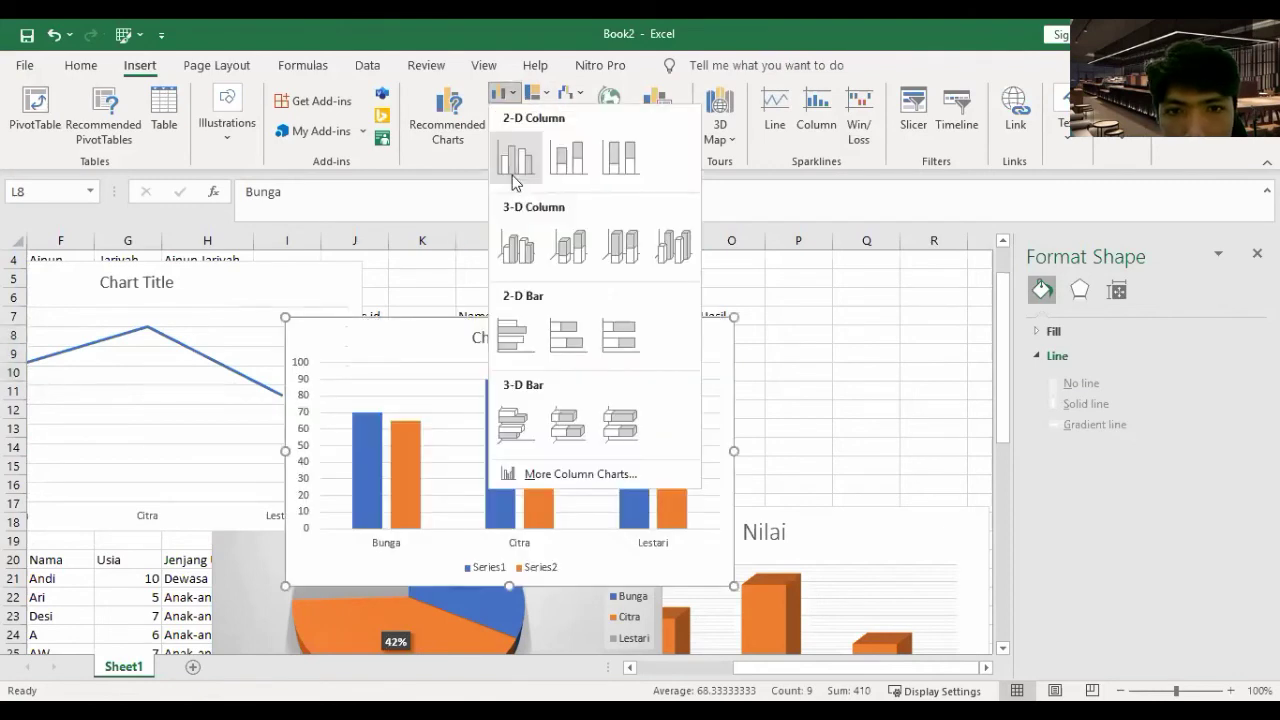
{"action": "key", "text": "Return"}
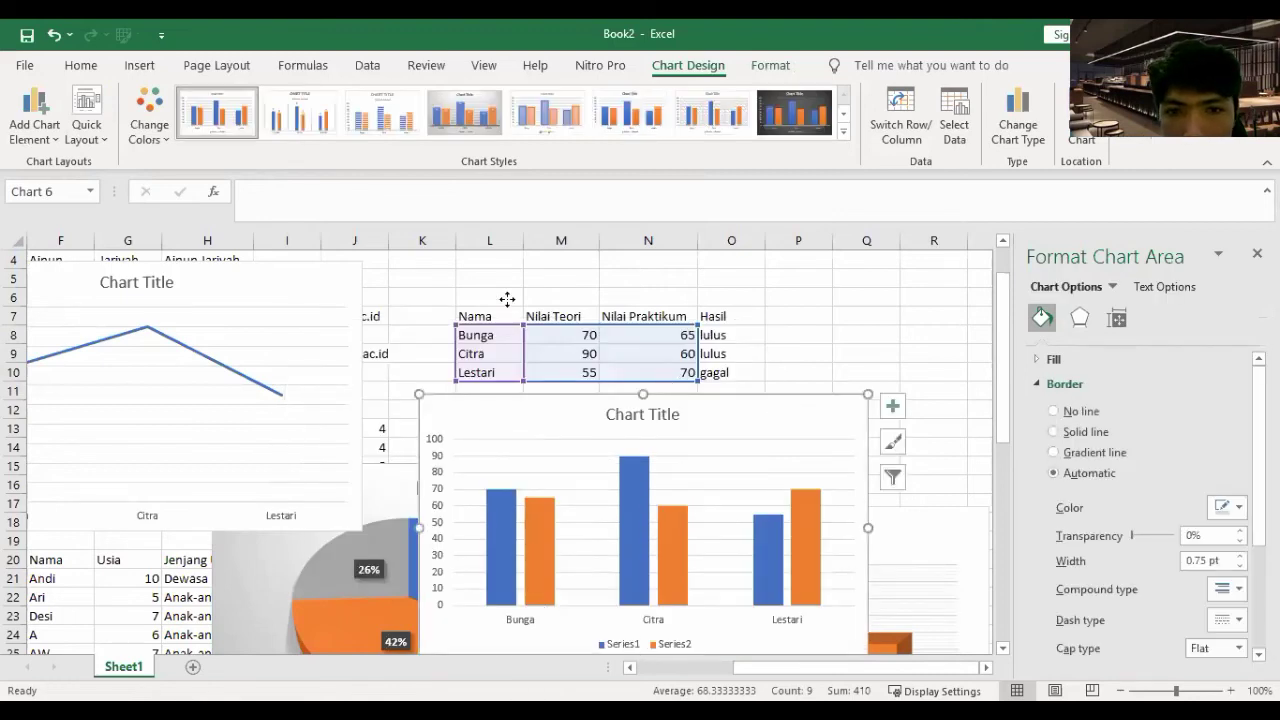
{"action": "left_click_drag", "start_coordinate": [507, 299], "coordinate": [455, 263]}
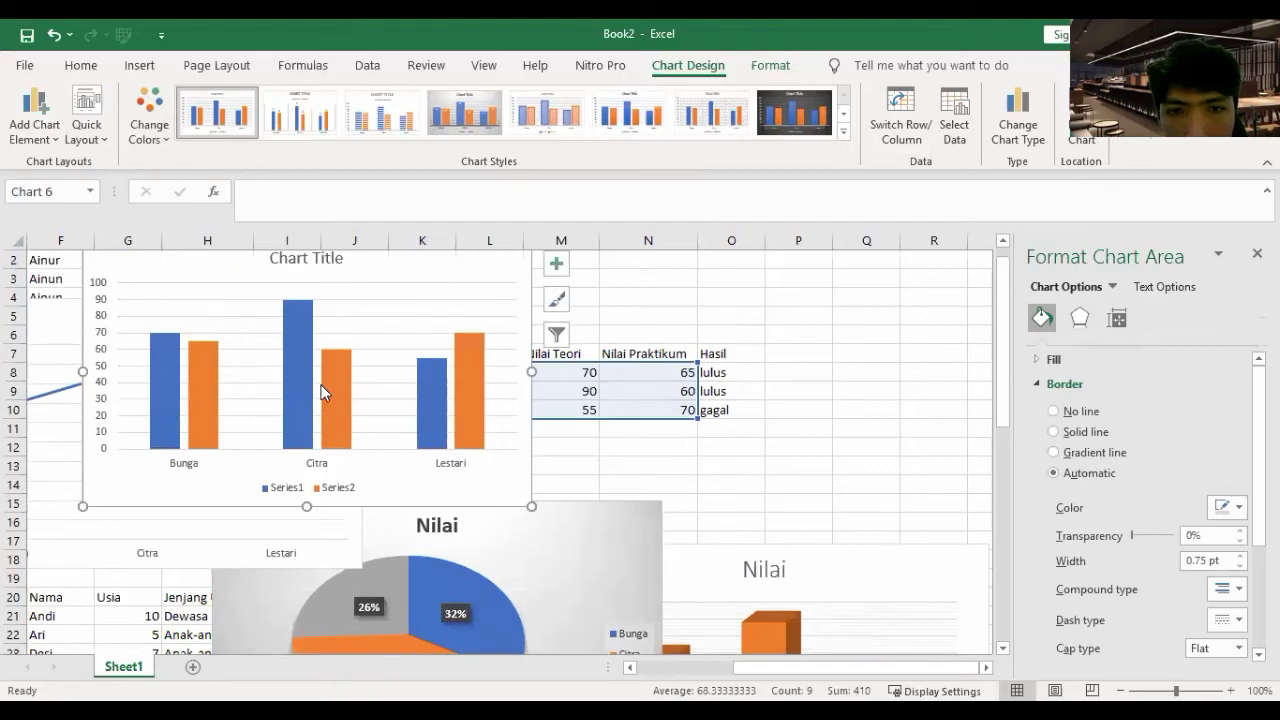
- Retitle the clustered column chart 'Nilai Akhir'
{"action": "left_click", "coordinate": [313, 299]}
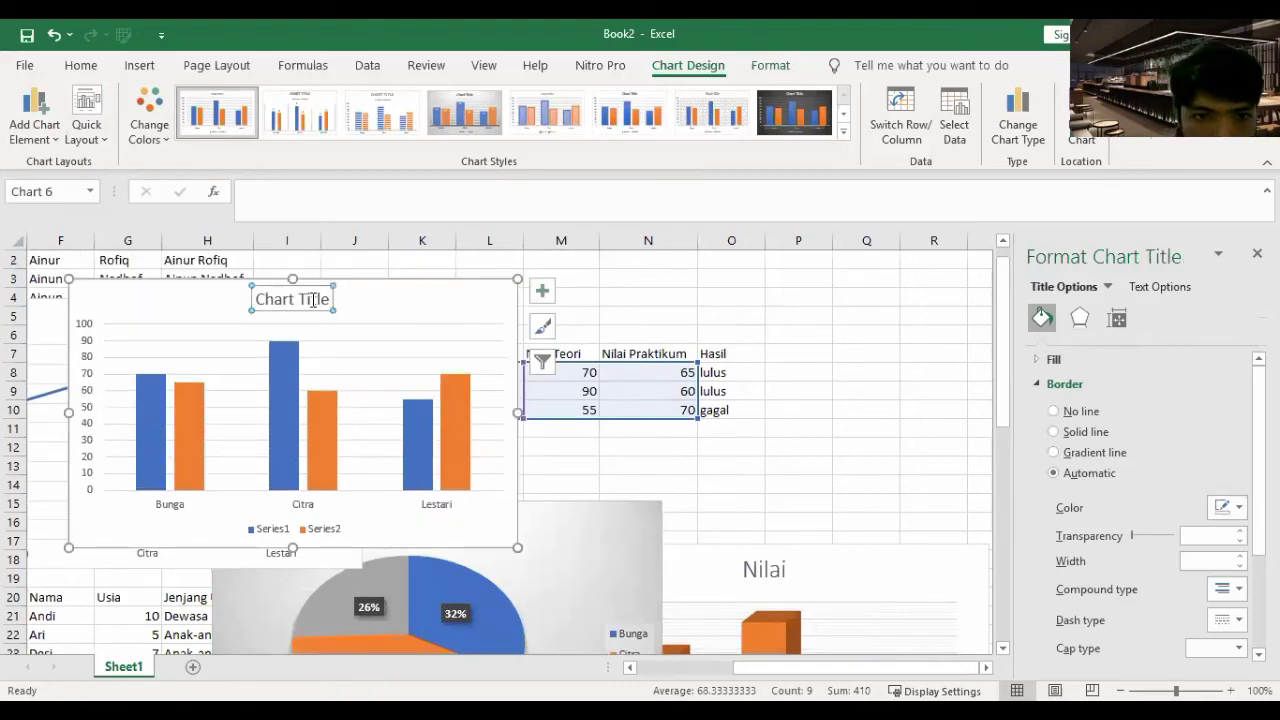
{"action": "left_click", "coordinate": [313, 299]}
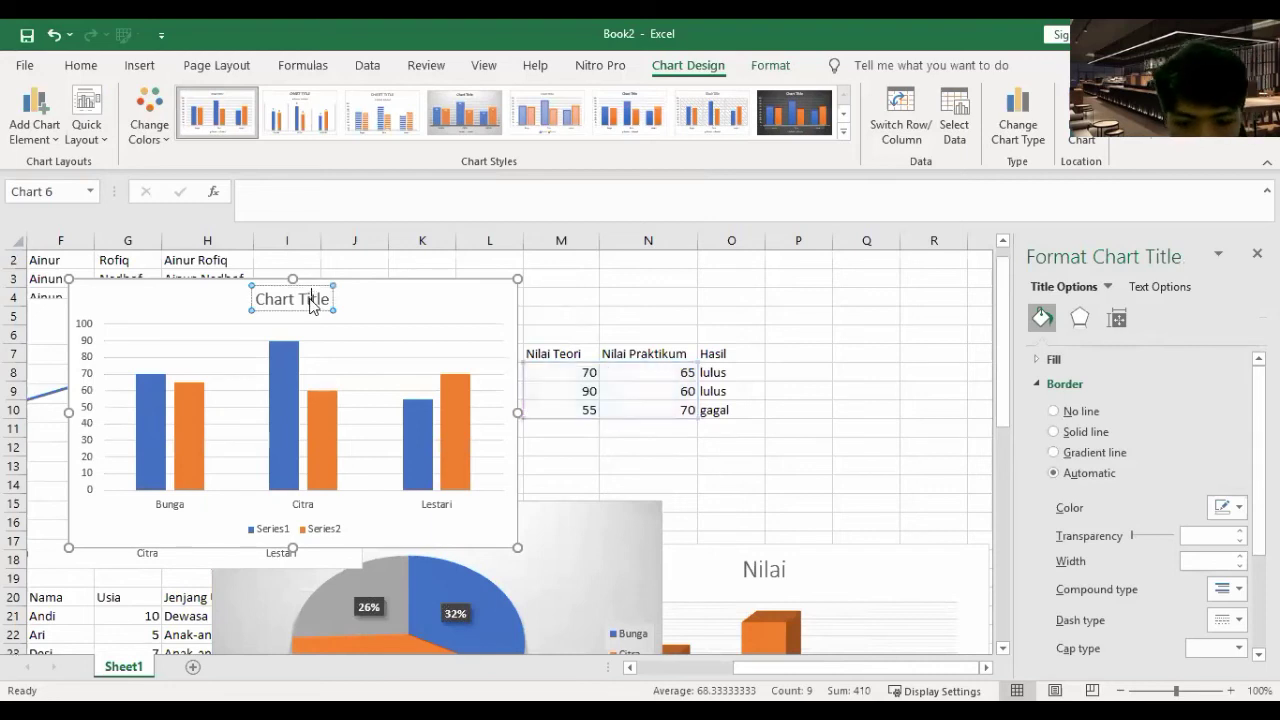
{"action": "triple_click", "coordinate": [313, 300]}
{"action": "type", "text": "B"}
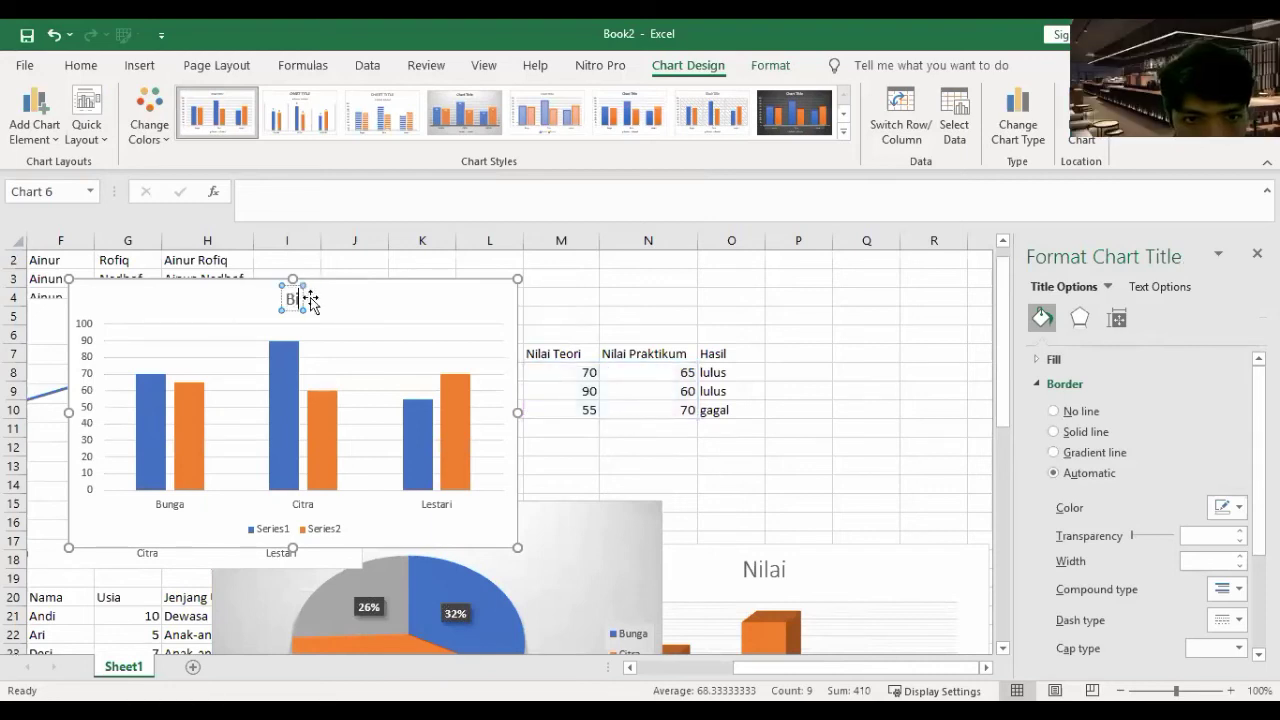
{"action": "key", "text": "BackSpace"}
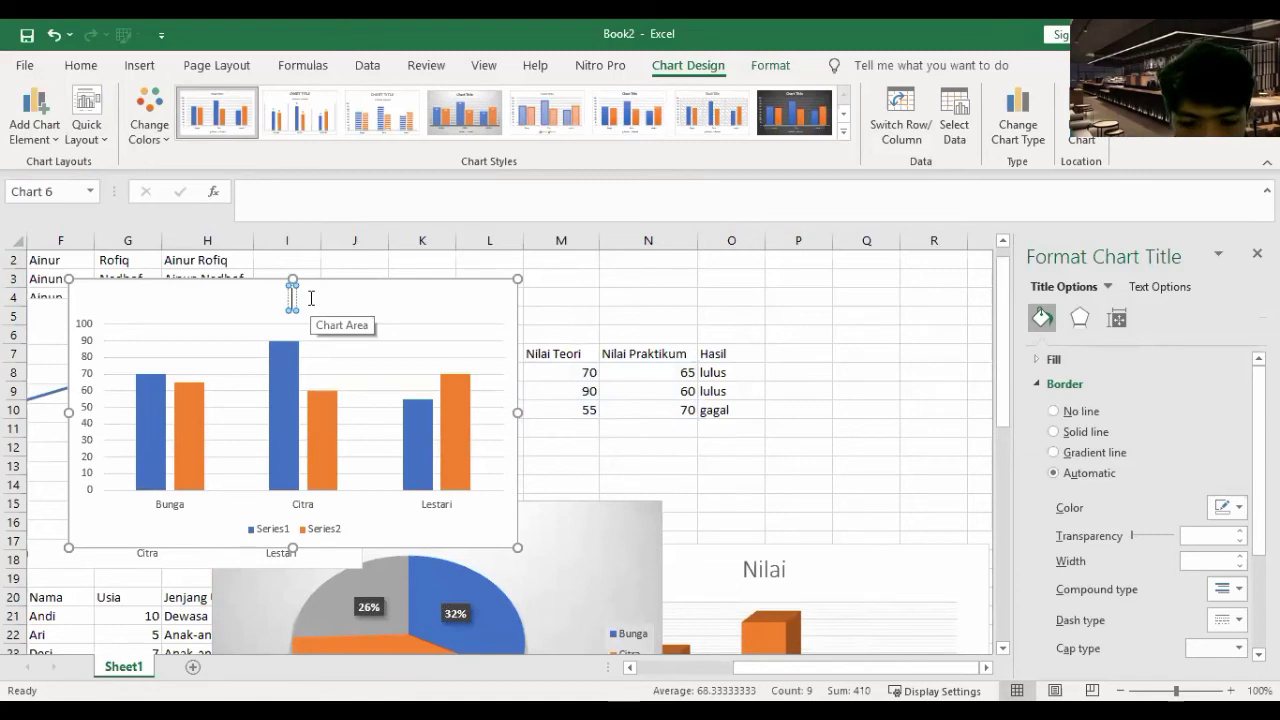
{"action": "type", "text": "Nilai Akh"}
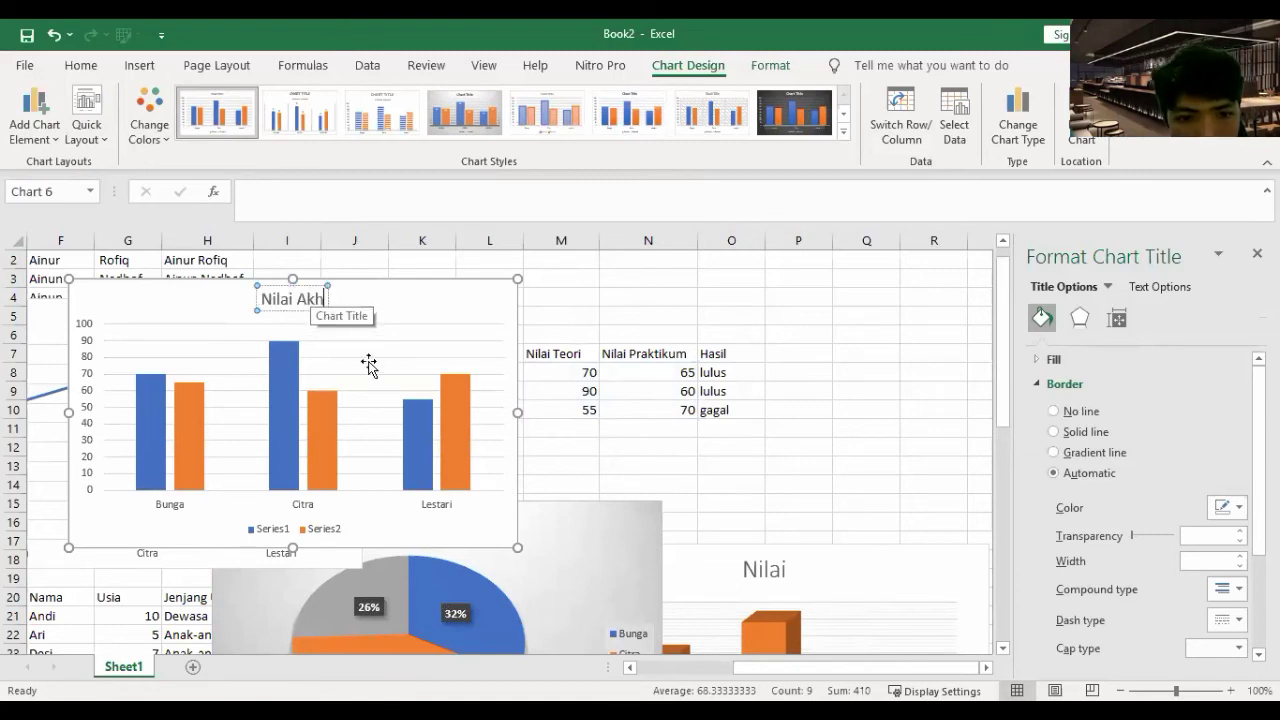
{"action": "type", "text": "ir"}
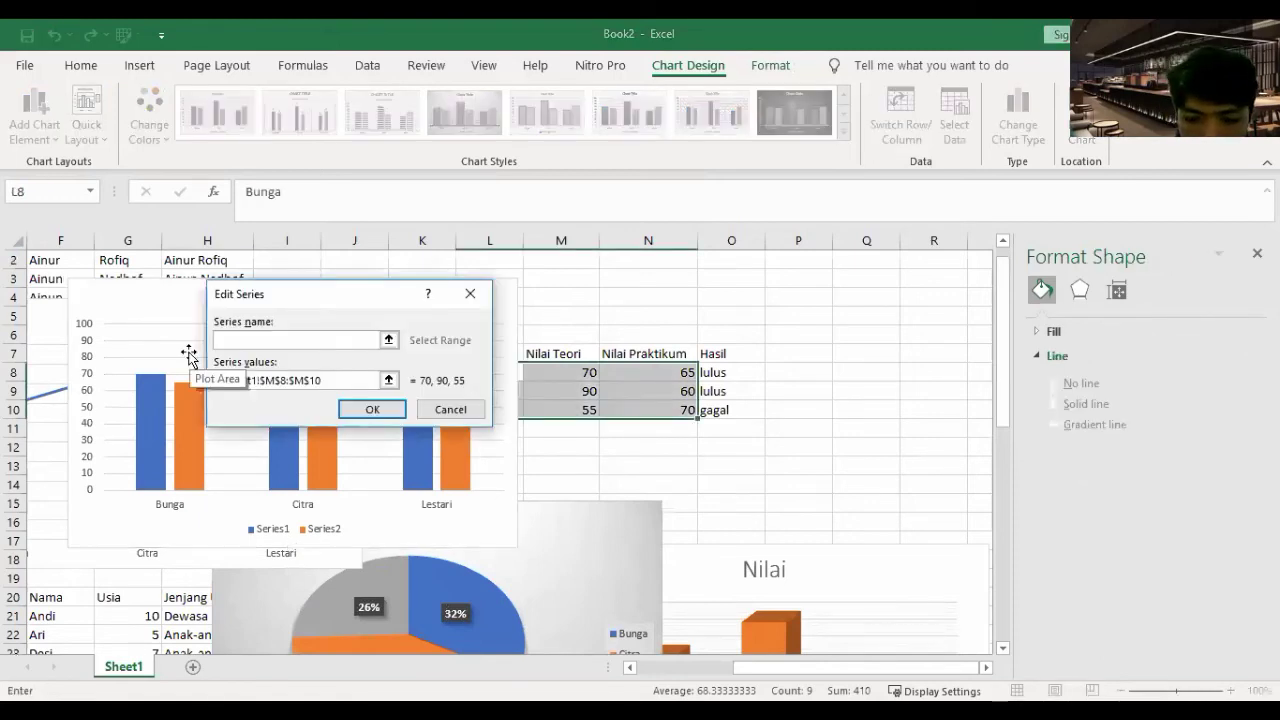
- Rename the two series 'Nilai Teori' and 'Nilai Praktikum'
{"action": "type", "text": "Nilai"}
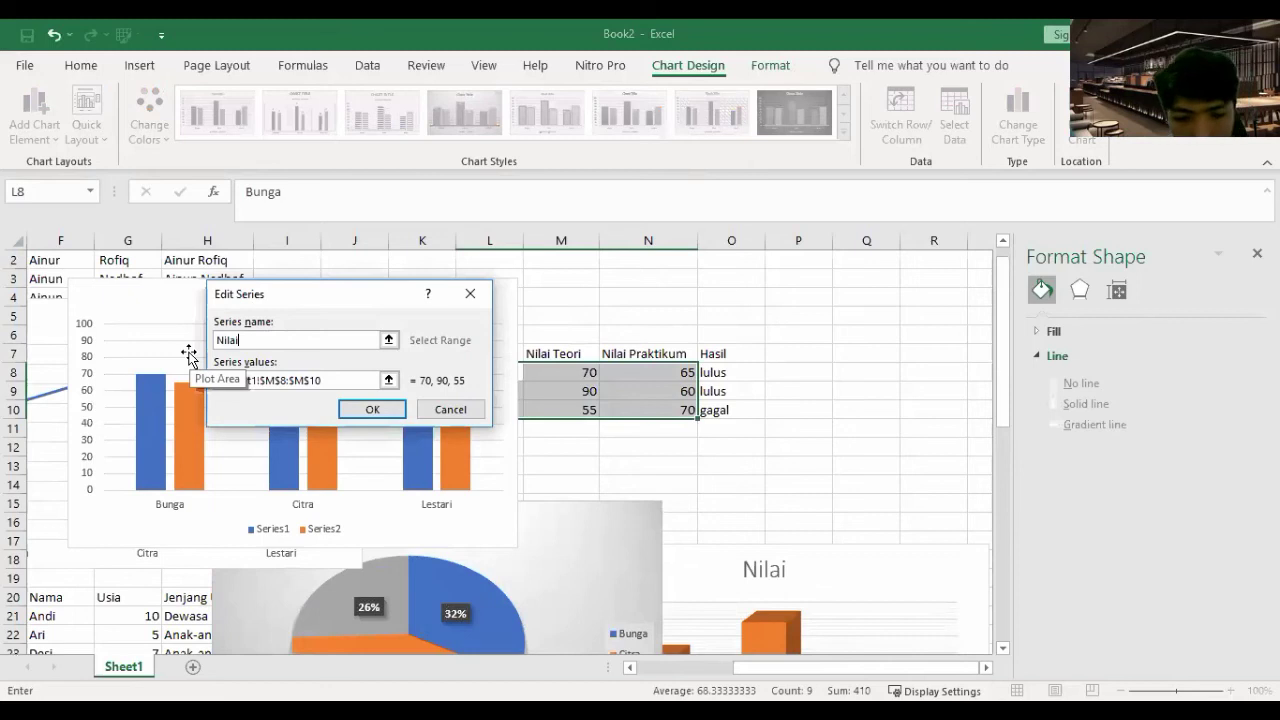
{"action": "type", "text": " Teori"}
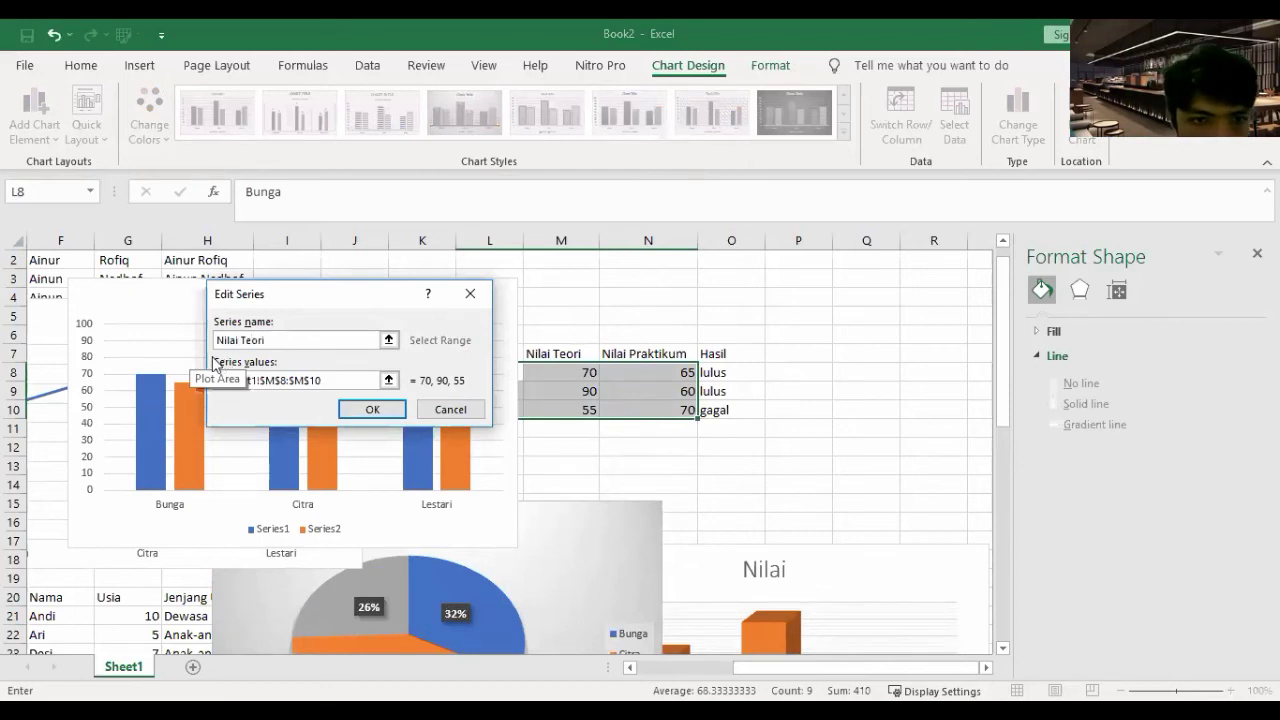
{"action": "key", "text": "Return"}
{"action": "left_click", "coordinate": [188, 395]}
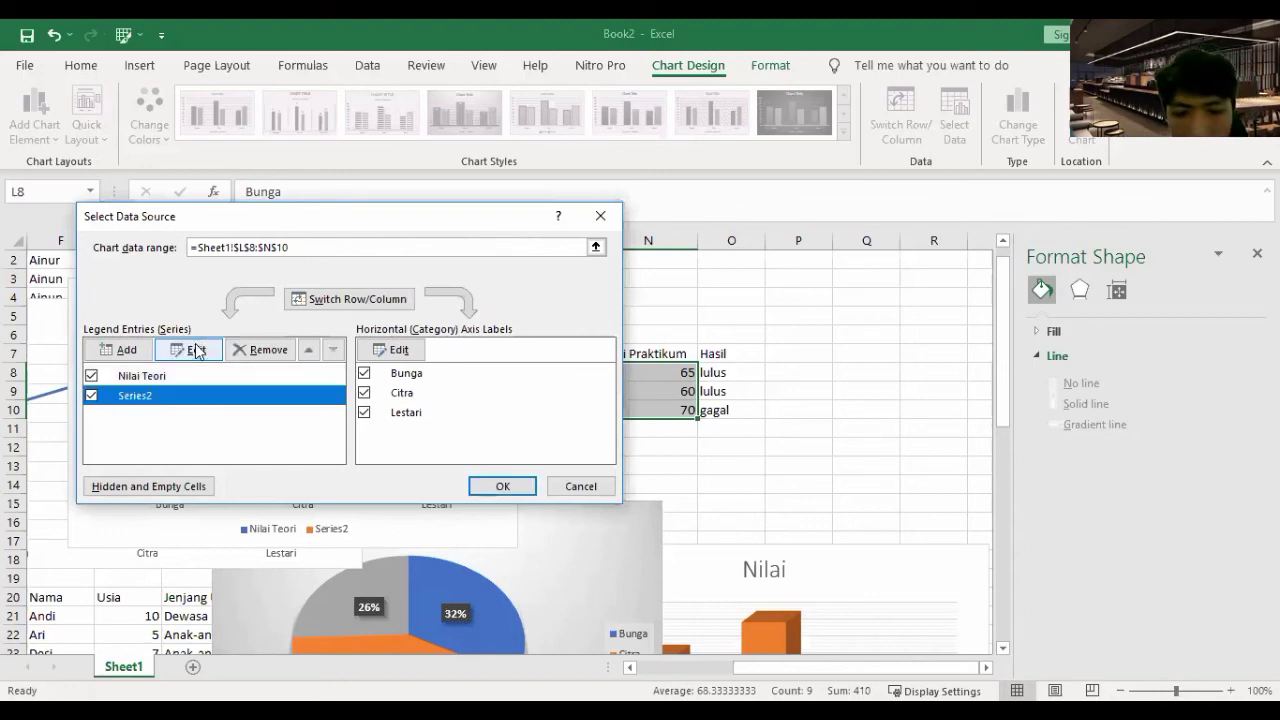
{"action": "left_click", "coordinate": [196, 350]}
{"action": "type", "text": "Nilai Praktik"}
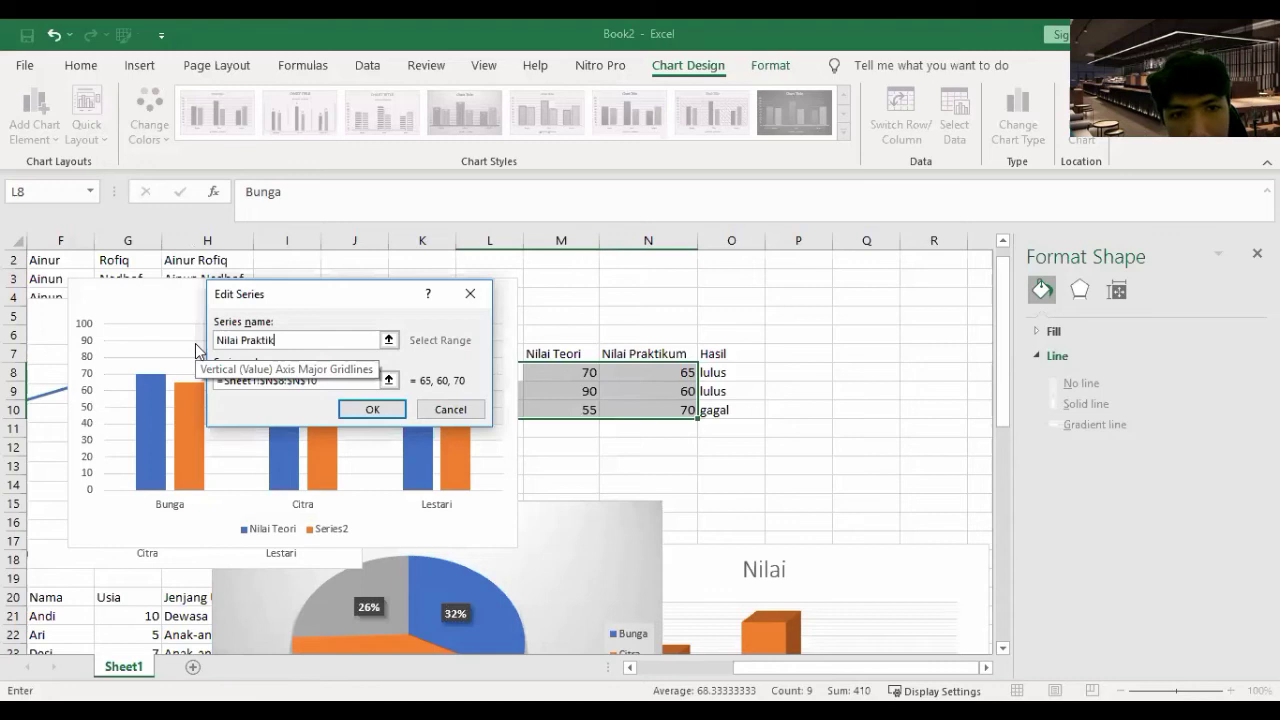
{"action": "type", "text": "um"}
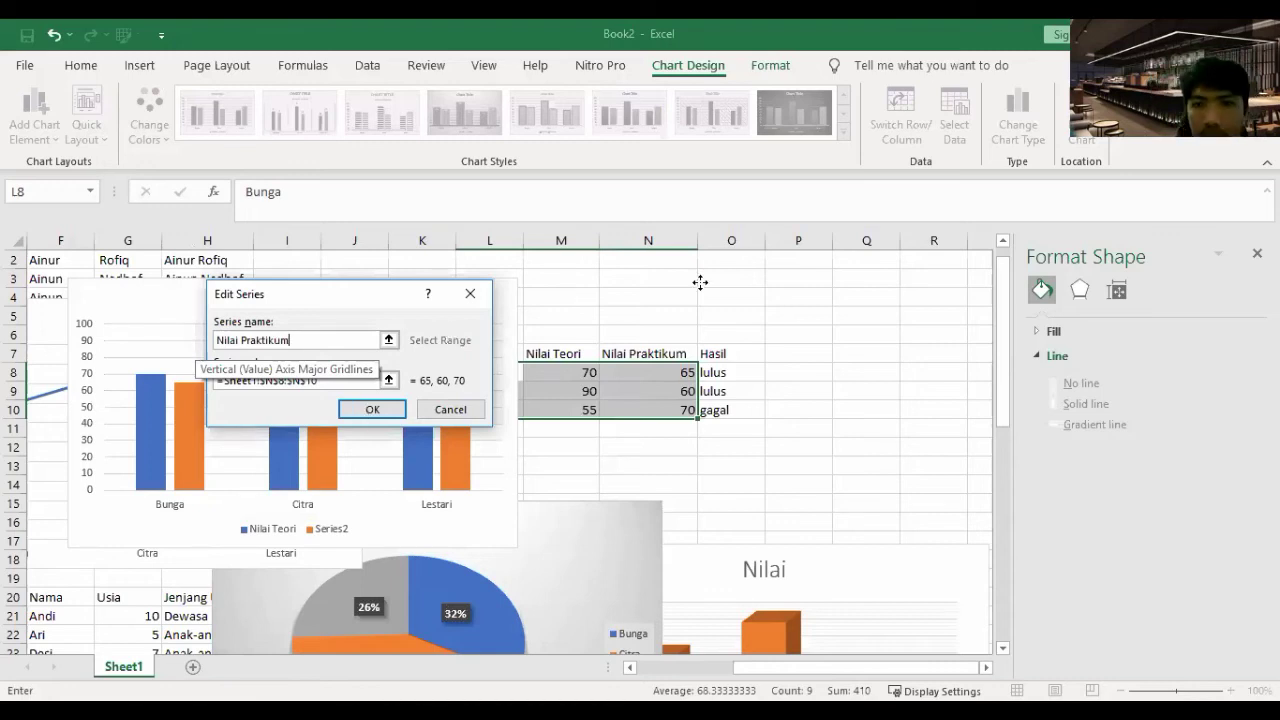
- Move the Nilai Akhir chart down and to the right
{"action": "left_click_drag", "start_coordinate": [805, 297], "coordinate": [837, 259]}
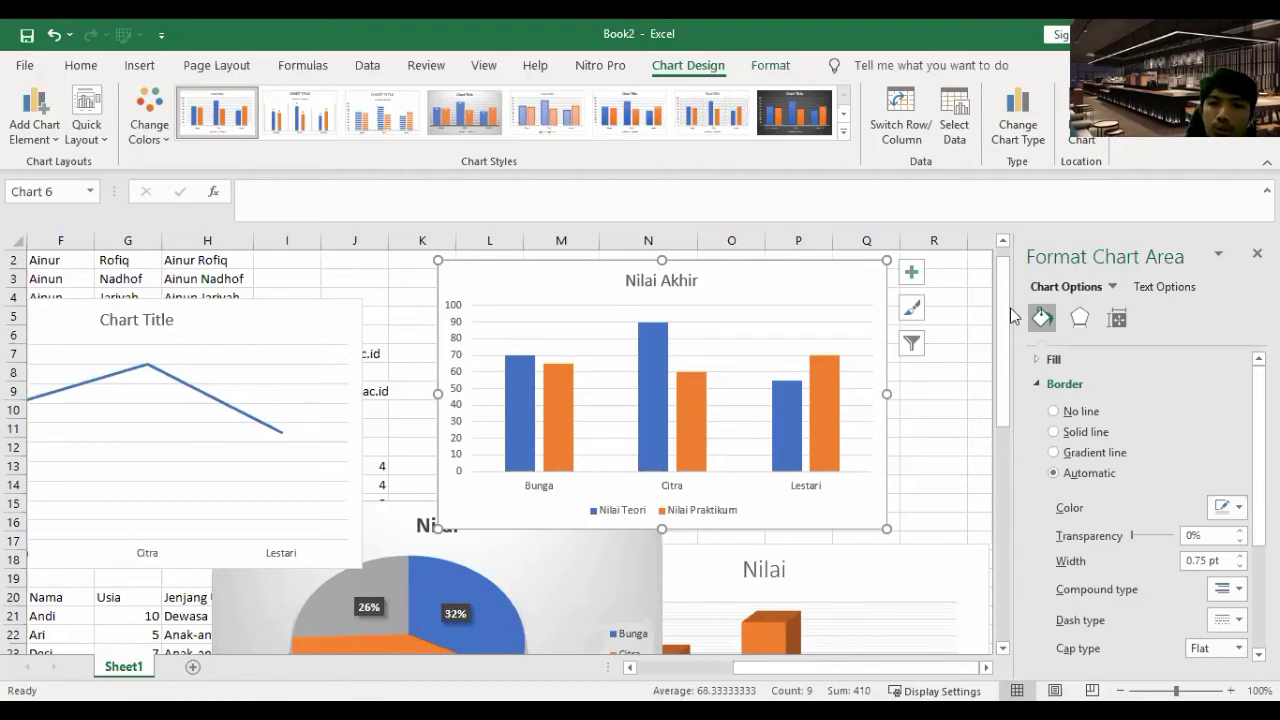
{"action": "left_click_drag", "start_coordinate": [869, 389], "coordinate": [775, 305]}
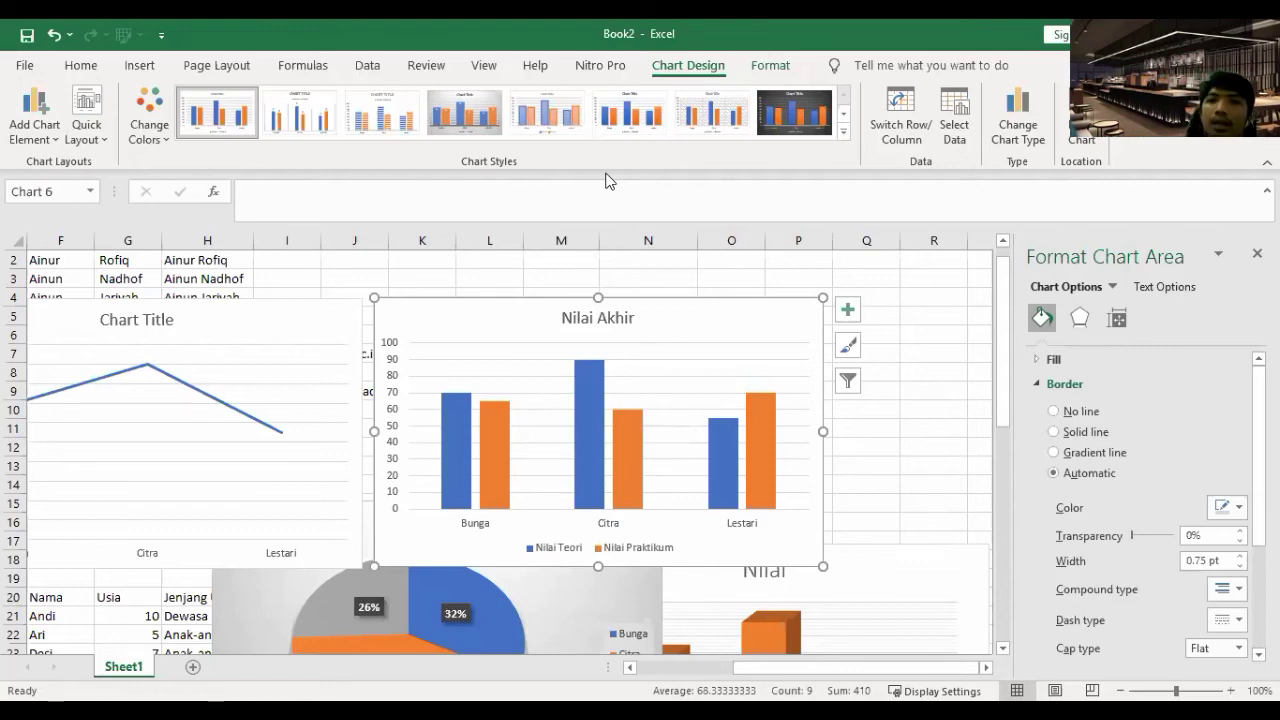
{"action": "left_click", "coordinate": [140, 65]}
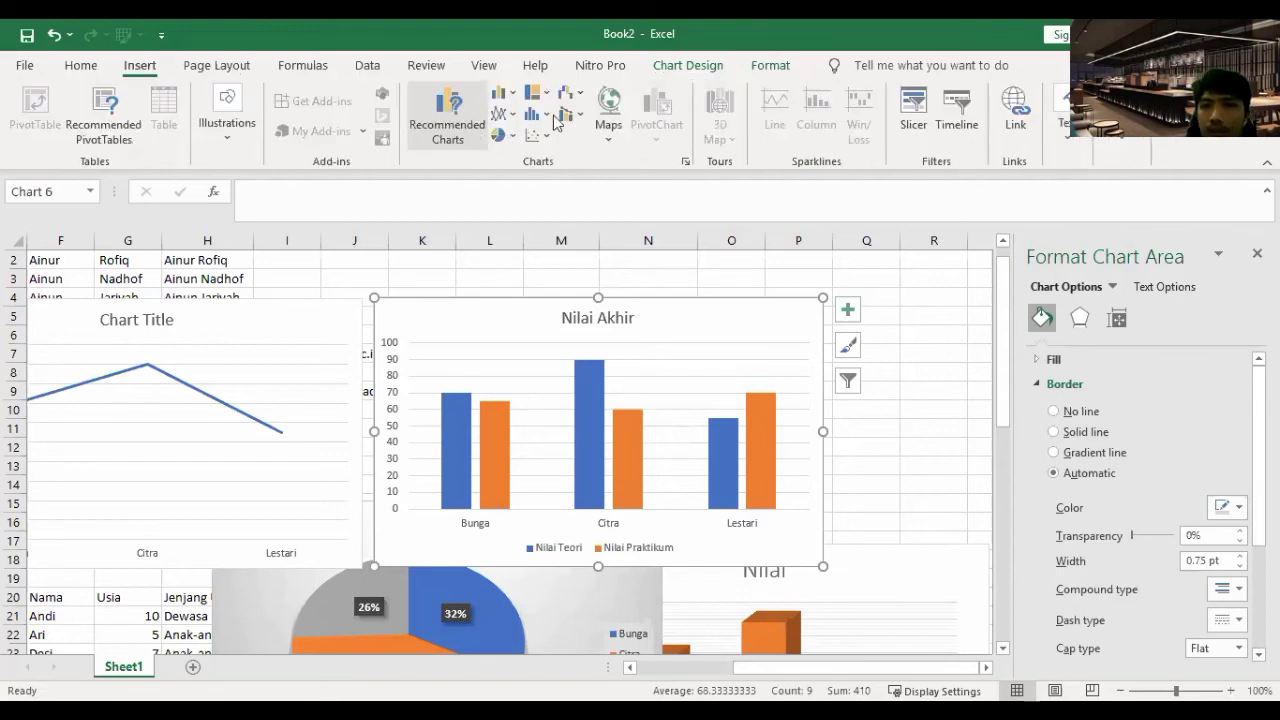
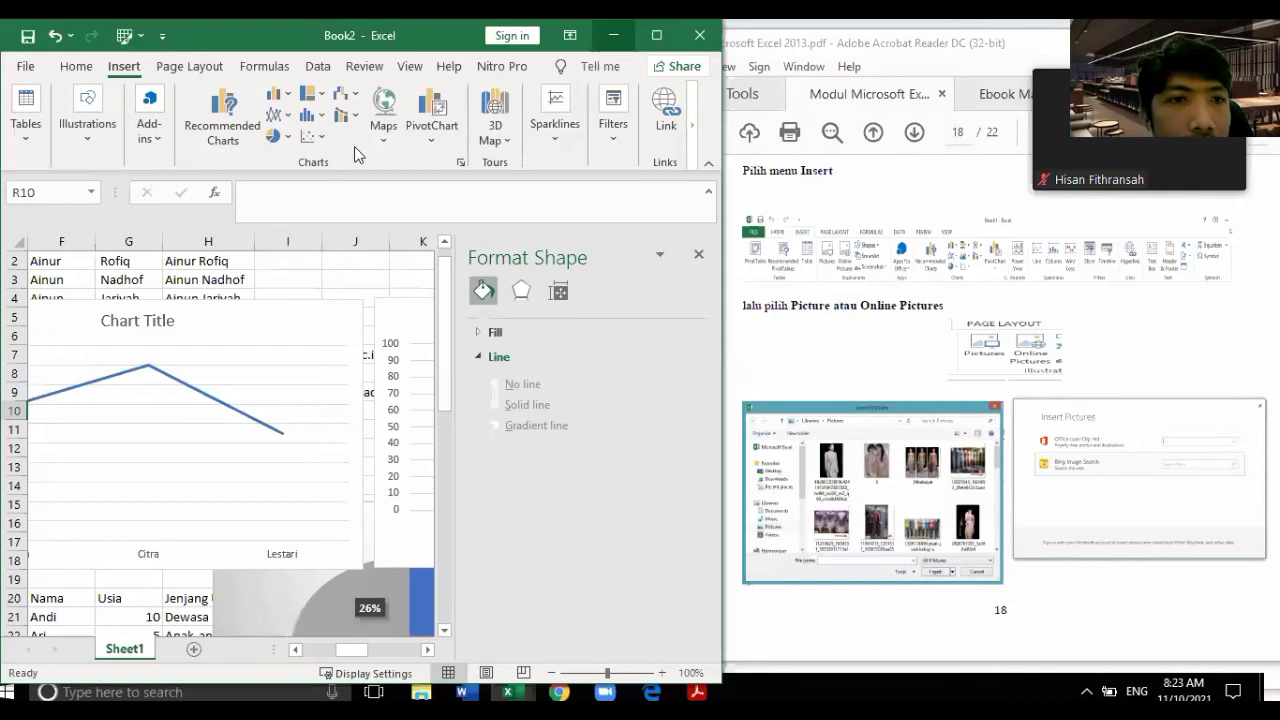
- Maximize the Excel window and open the full Charts options, which brings up the select-data warning
{"action": "key", "text": "super+Up"}
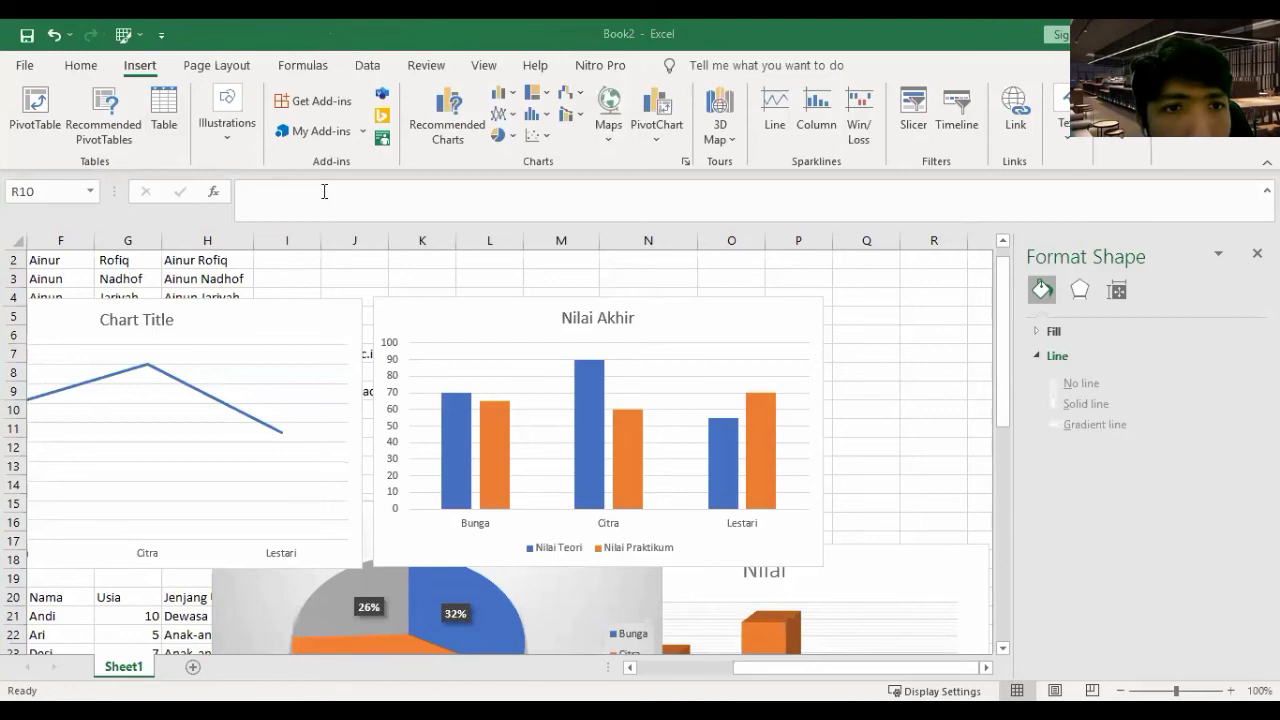
{"action": "left_click", "coordinate": [98, 66]}
{"action": "left_click", "coordinate": [138, 66]}
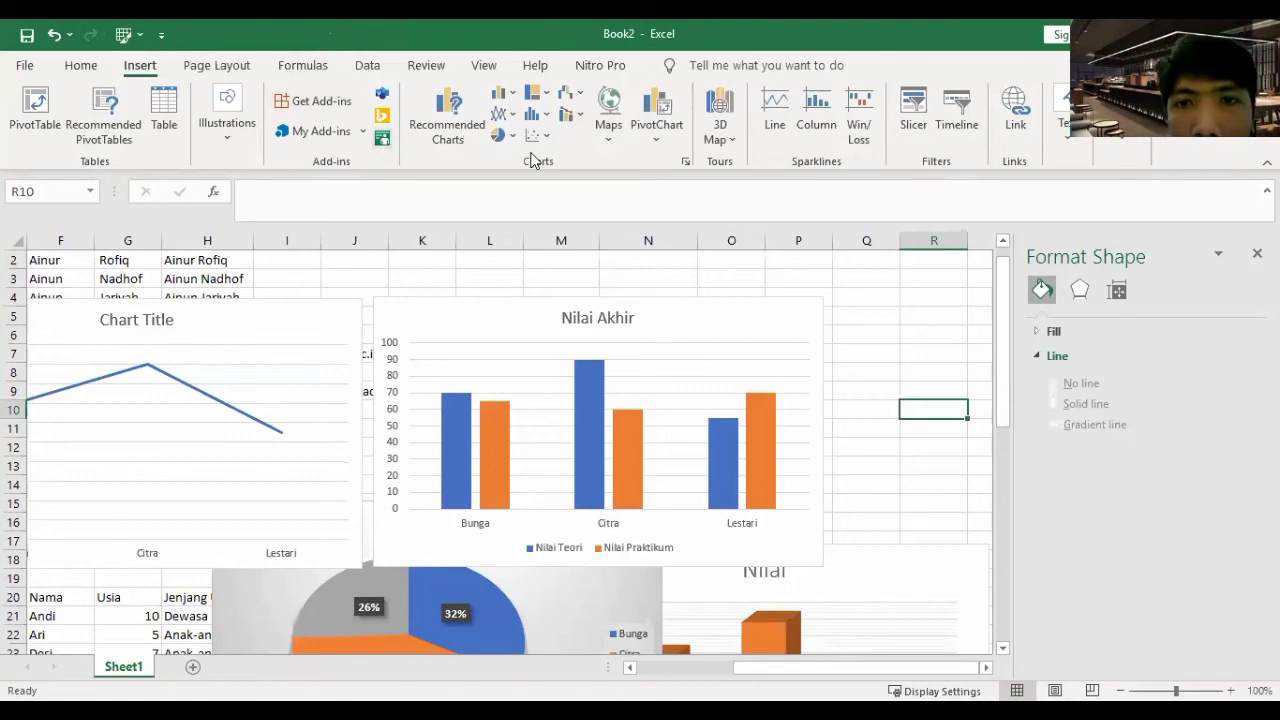
{"action": "left_click", "coordinate": [686, 161]}
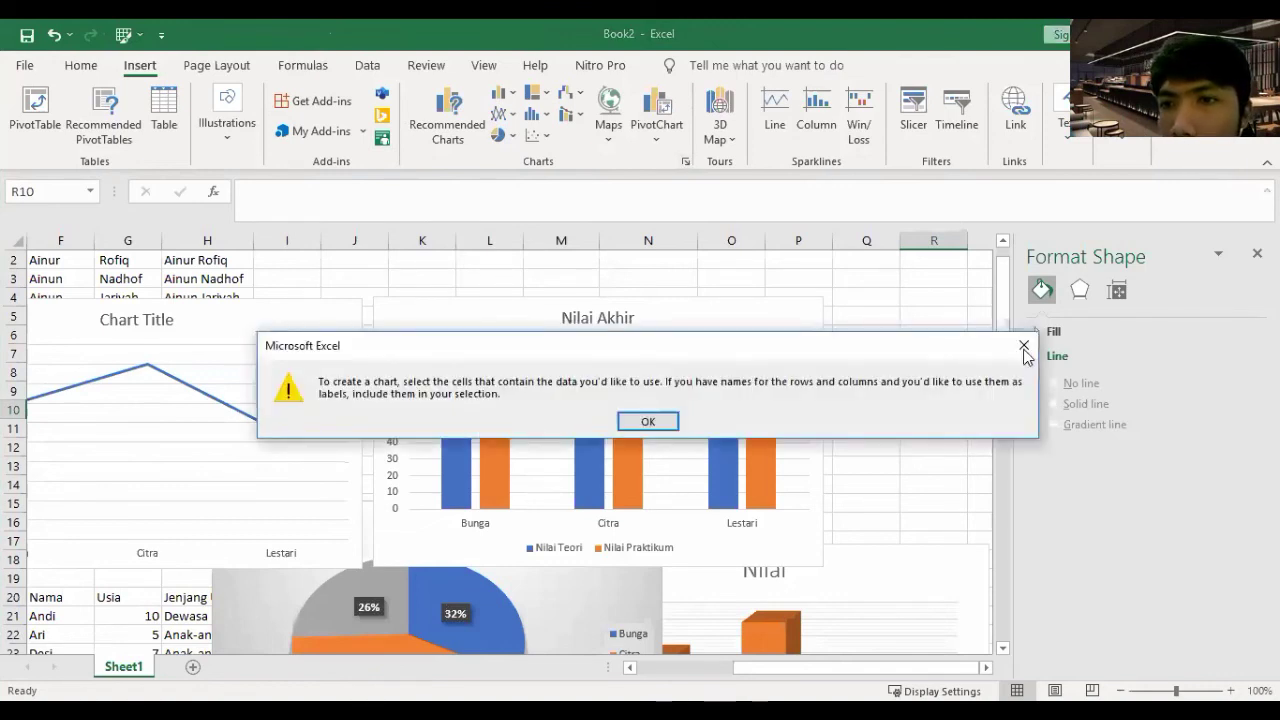
- Dismiss the warning, open the Symbol picker and close it without inserting anything
{"action": "left_click", "coordinate": [1073, 141]}
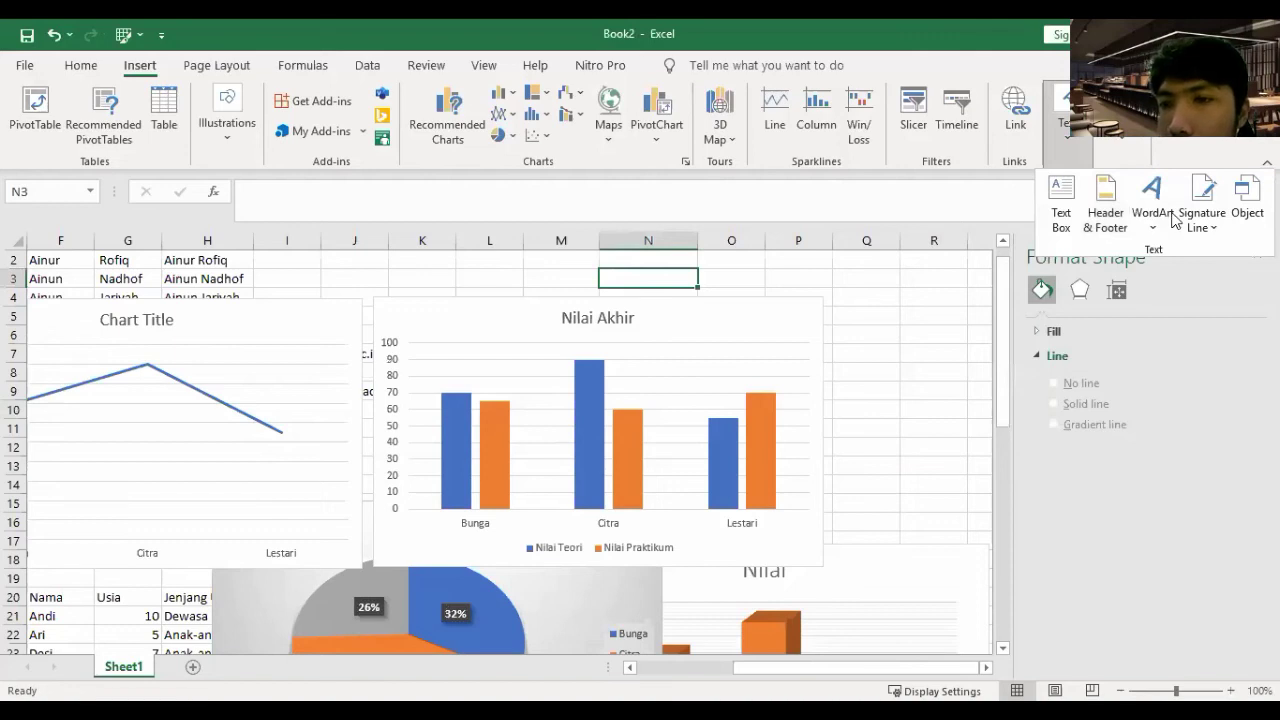
{"action": "left_click", "coordinate": [1122, 141]}
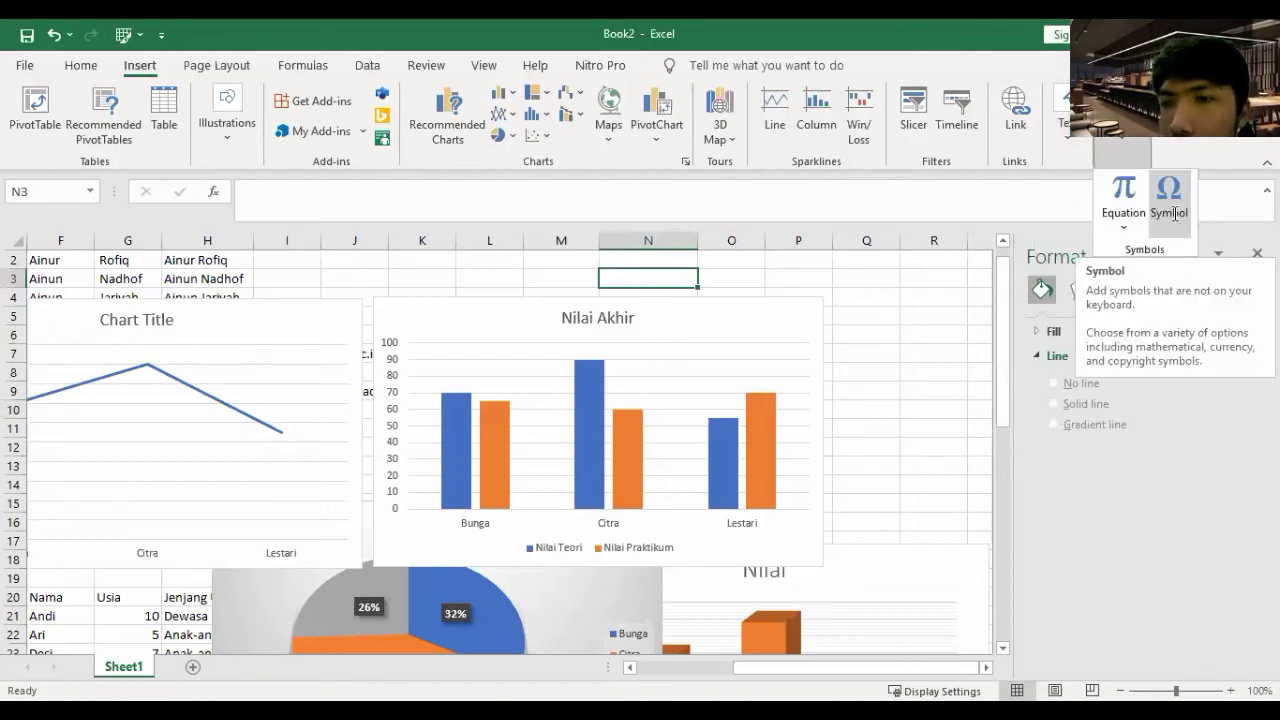
{"action": "left_click", "coordinate": [1175, 214]}
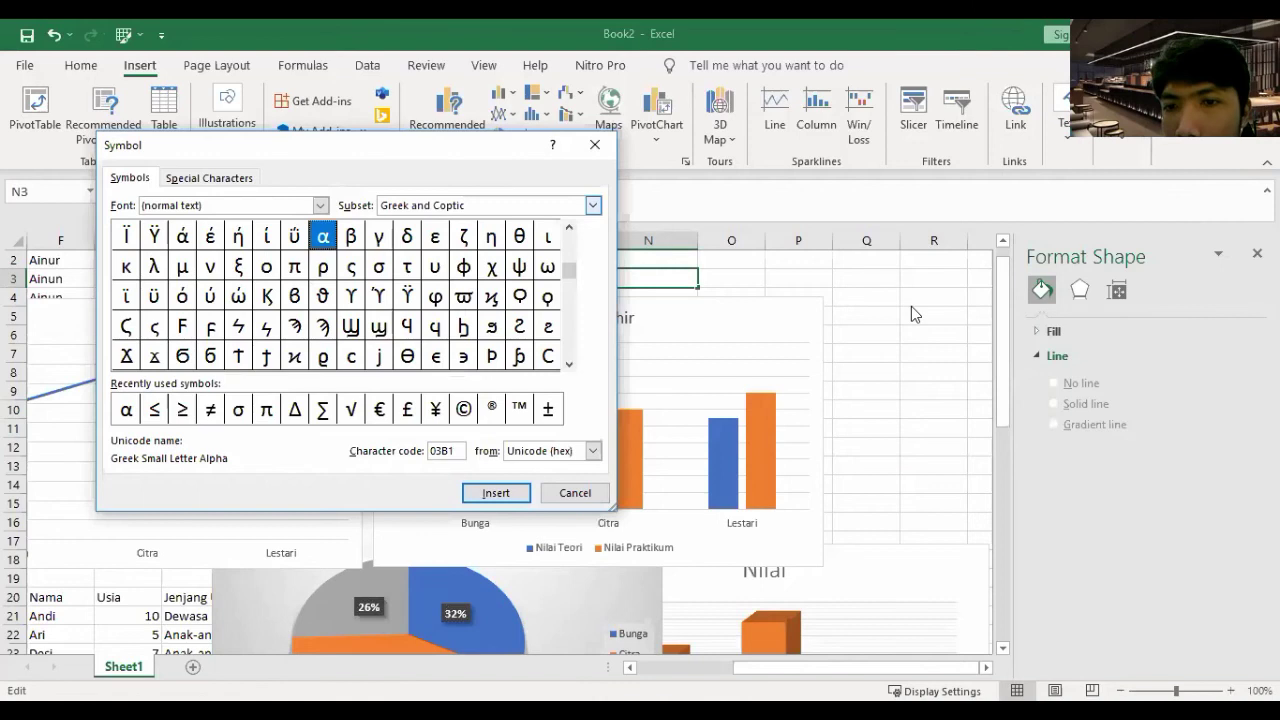
{"action": "left_click", "coordinate": [866, 315]}
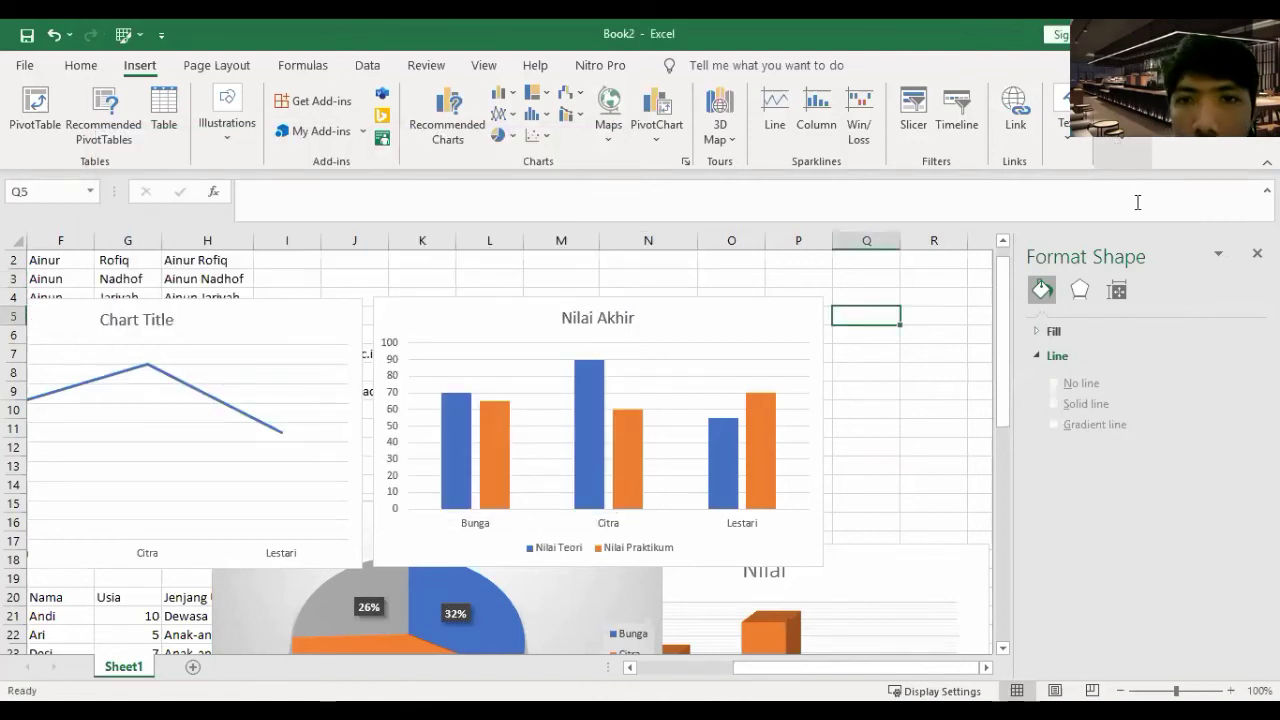
- Insert a new equation box with Alt+N, E and browse the Fraction and Script galleries
{"action": "key", "text": "alt+n"}
{"action": "key", "text": "e"}
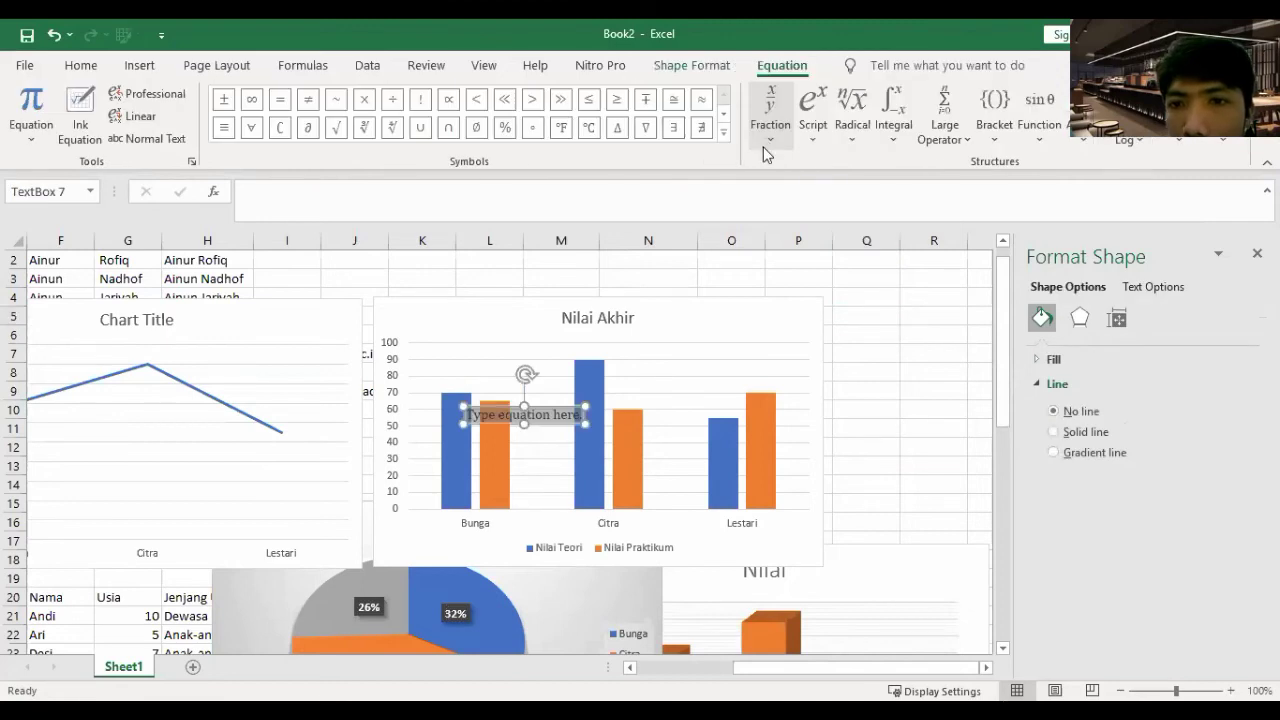
{"action": "left_click", "coordinate": [768, 130]}
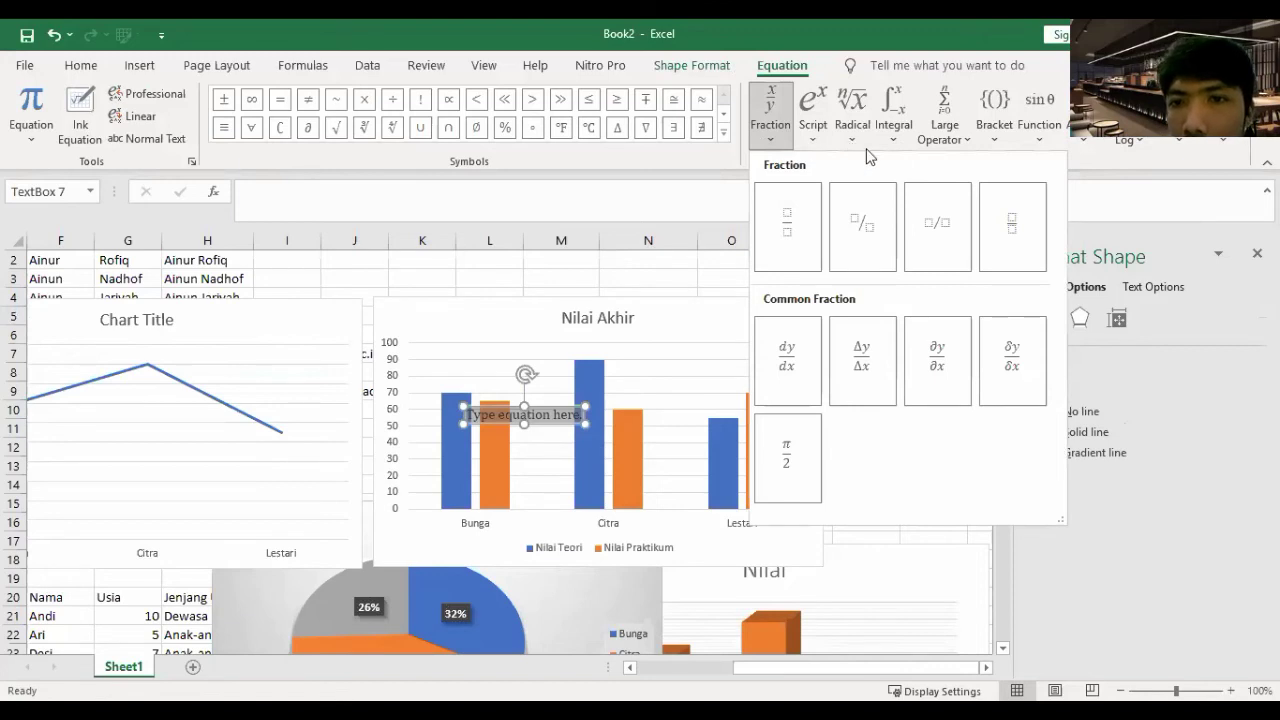
{"action": "left_click", "coordinate": [812, 112]}
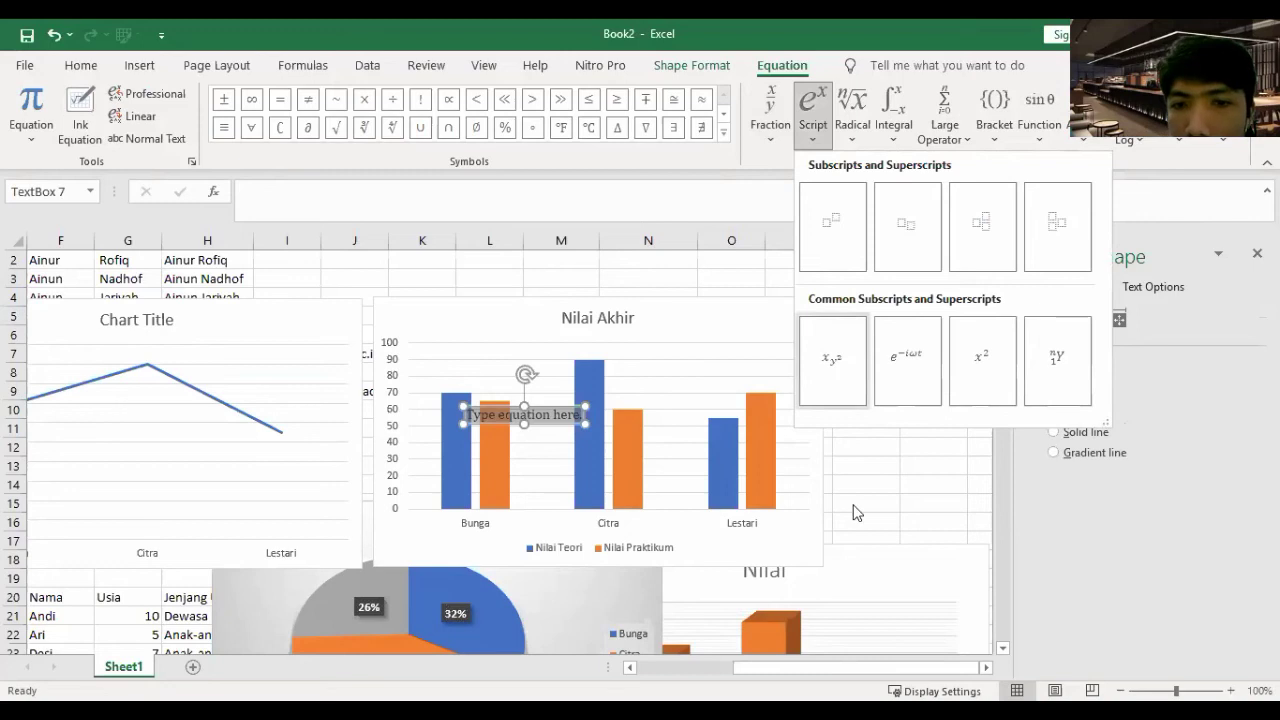
{"action": "left_click", "coordinate": [526, 380]}
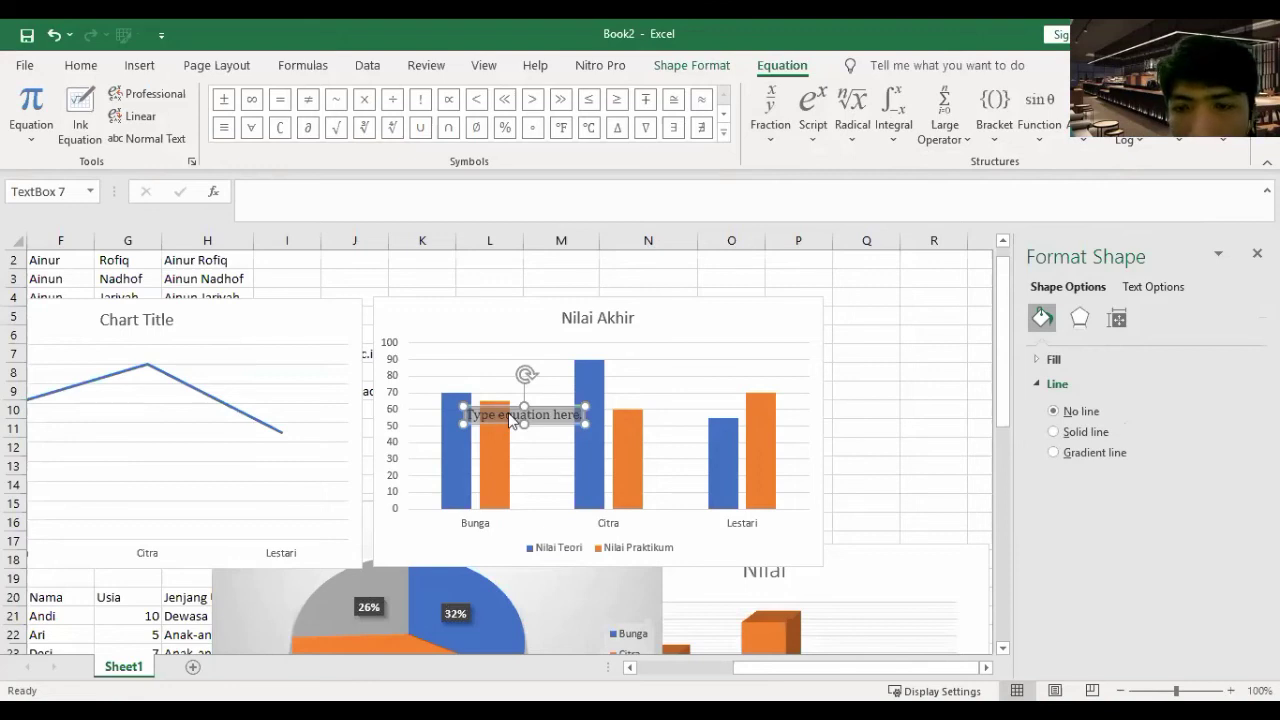
{"action": "left_click", "coordinate": [434, 276]}
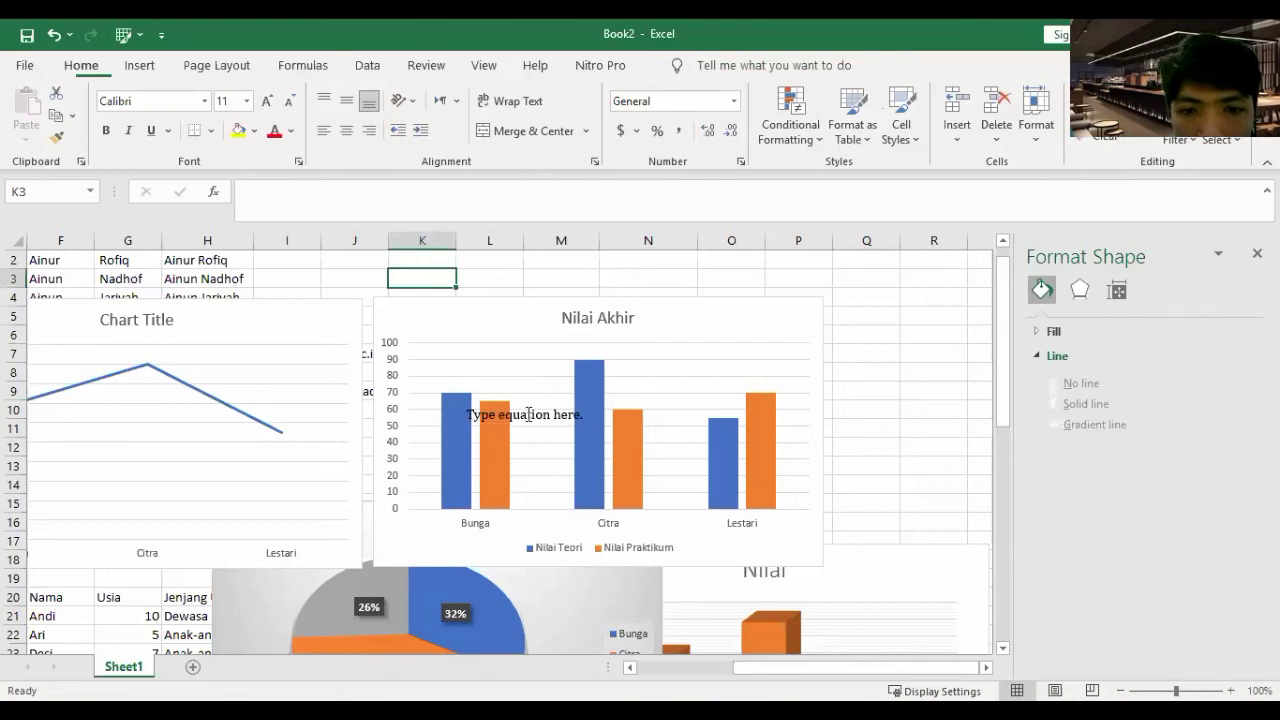
{"action": "left_click", "coordinate": [528, 414]}
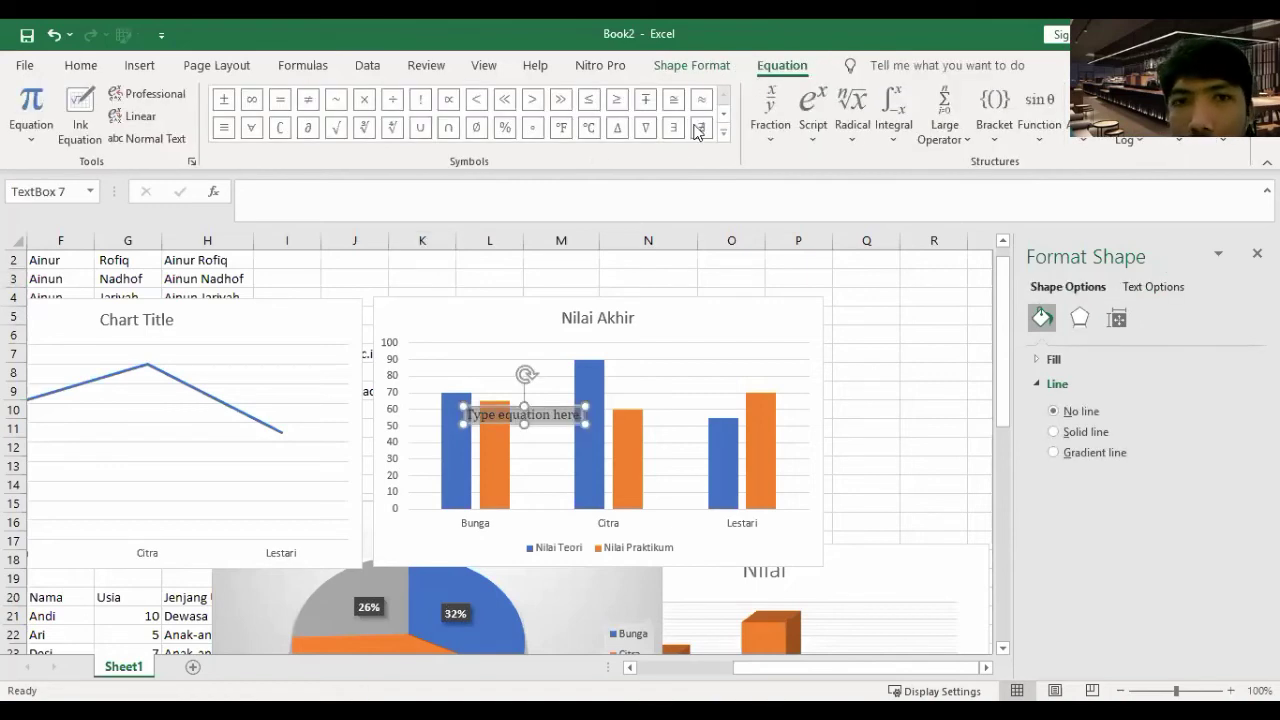
{"action": "left_click", "coordinate": [140, 66]}
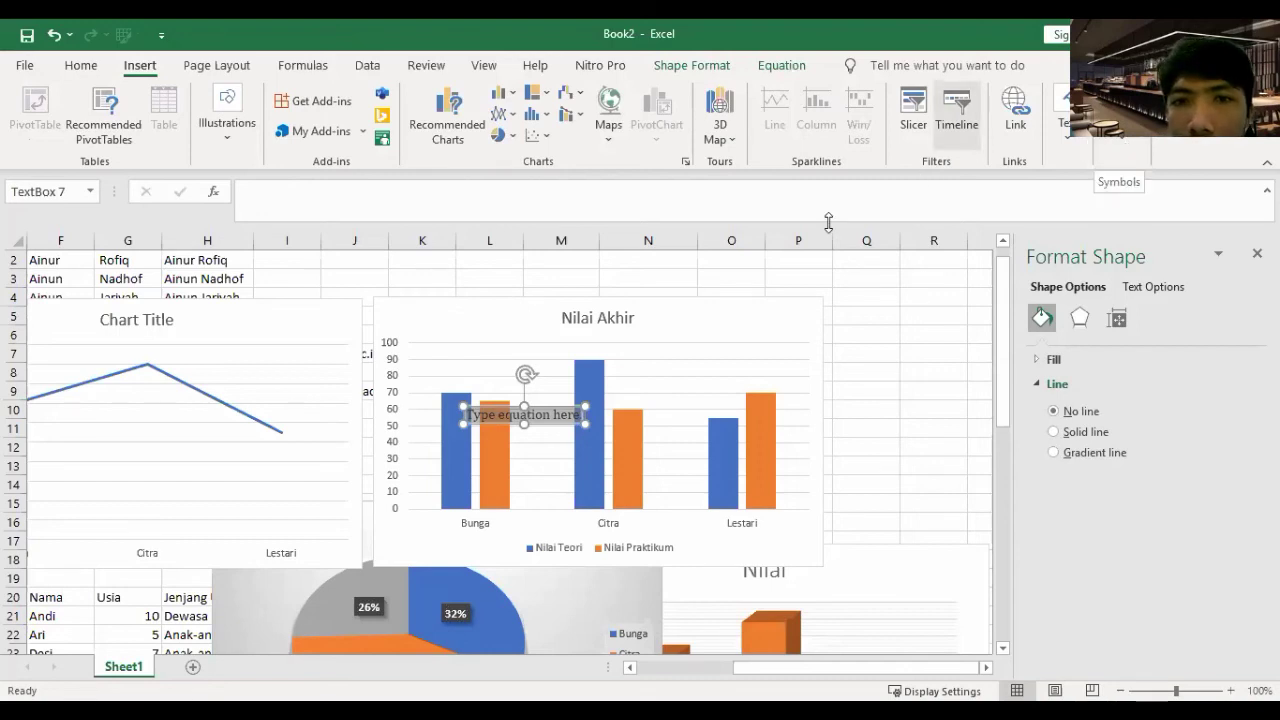
{"action": "left_click", "coordinate": [908, 281]}
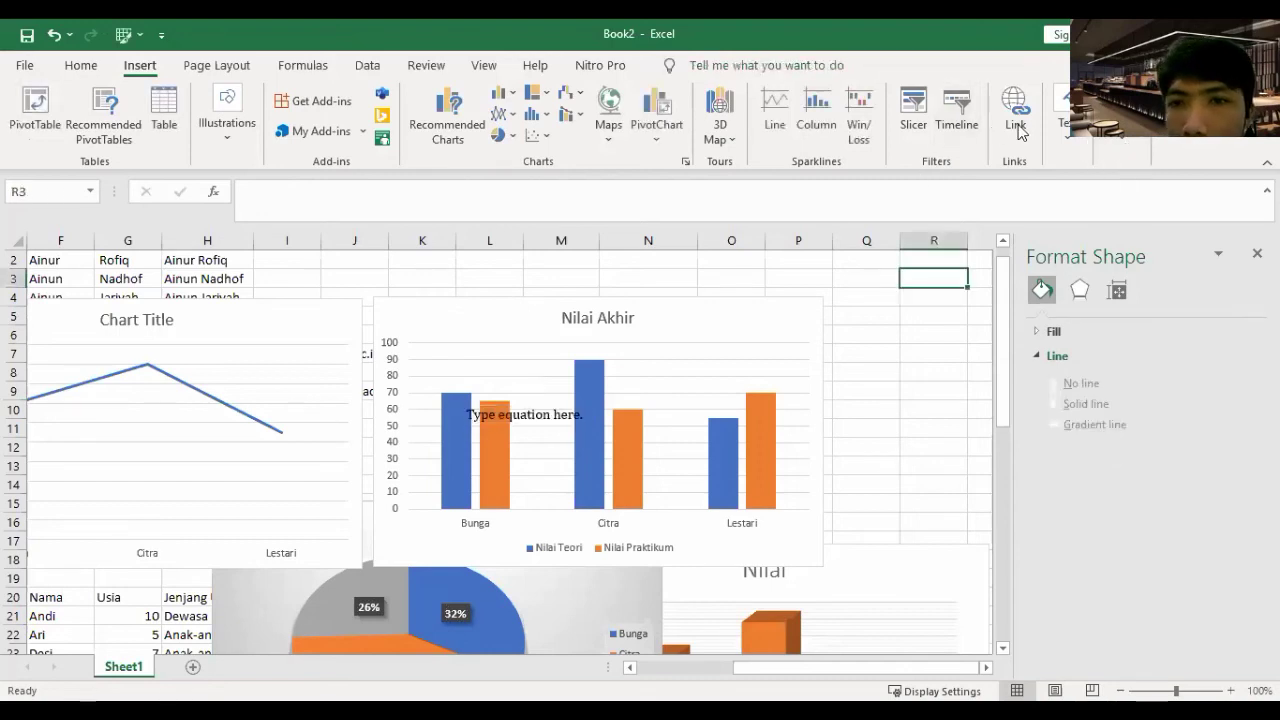
{"action": "left_click", "coordinate": [721, 148]}
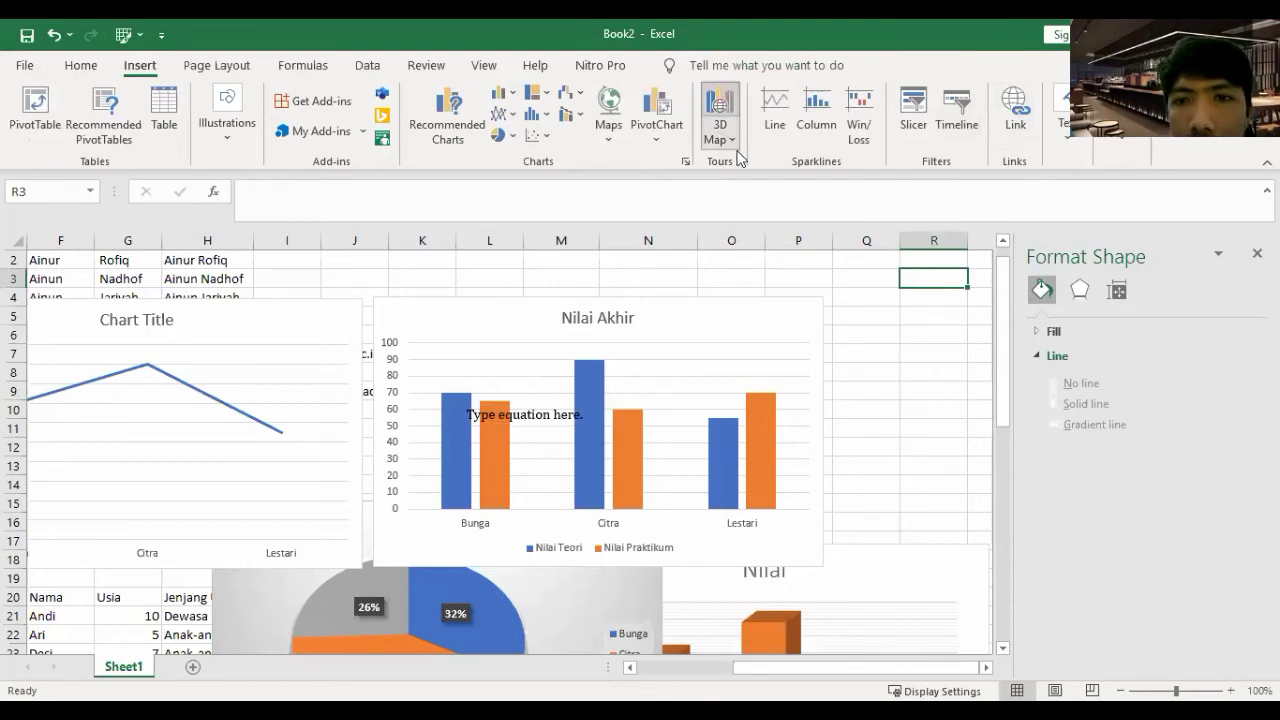
{"action": "left_click", "coordinate": [226, 140]}
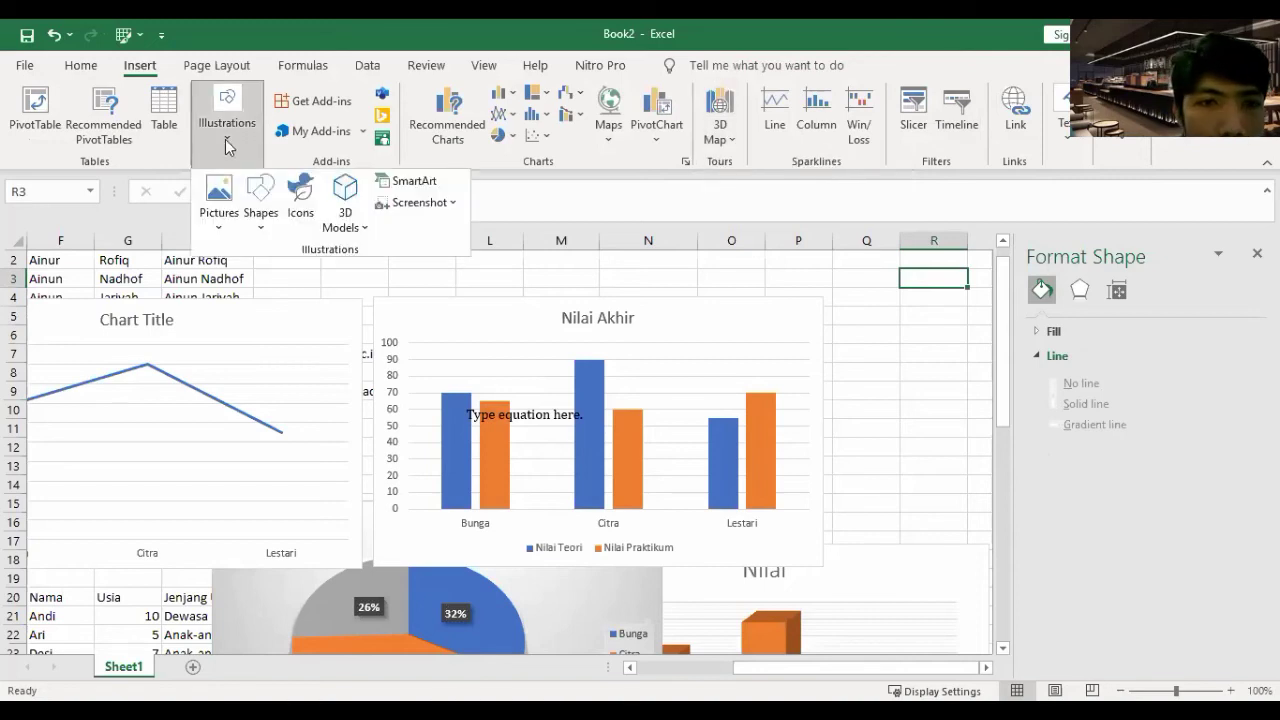
{"action": "left_click", "coordinate": [217, 211]}
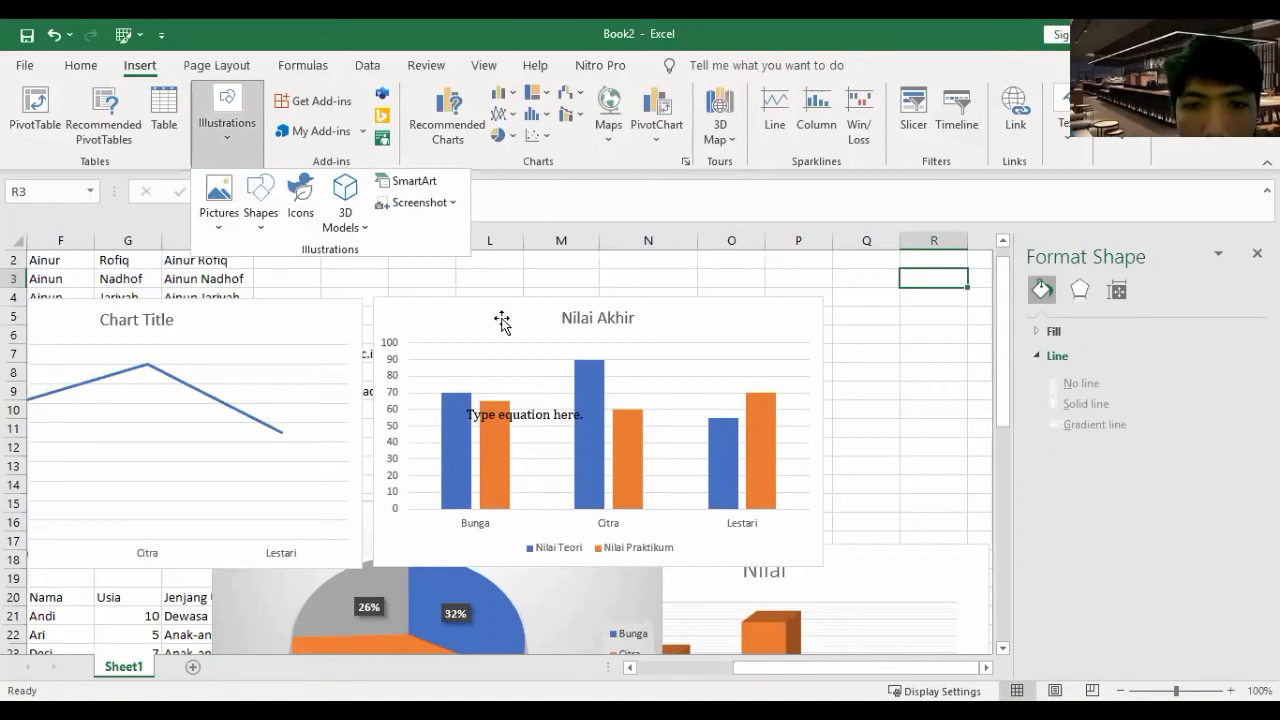
{"action": "left_click", "coordinate": [232, 235]}
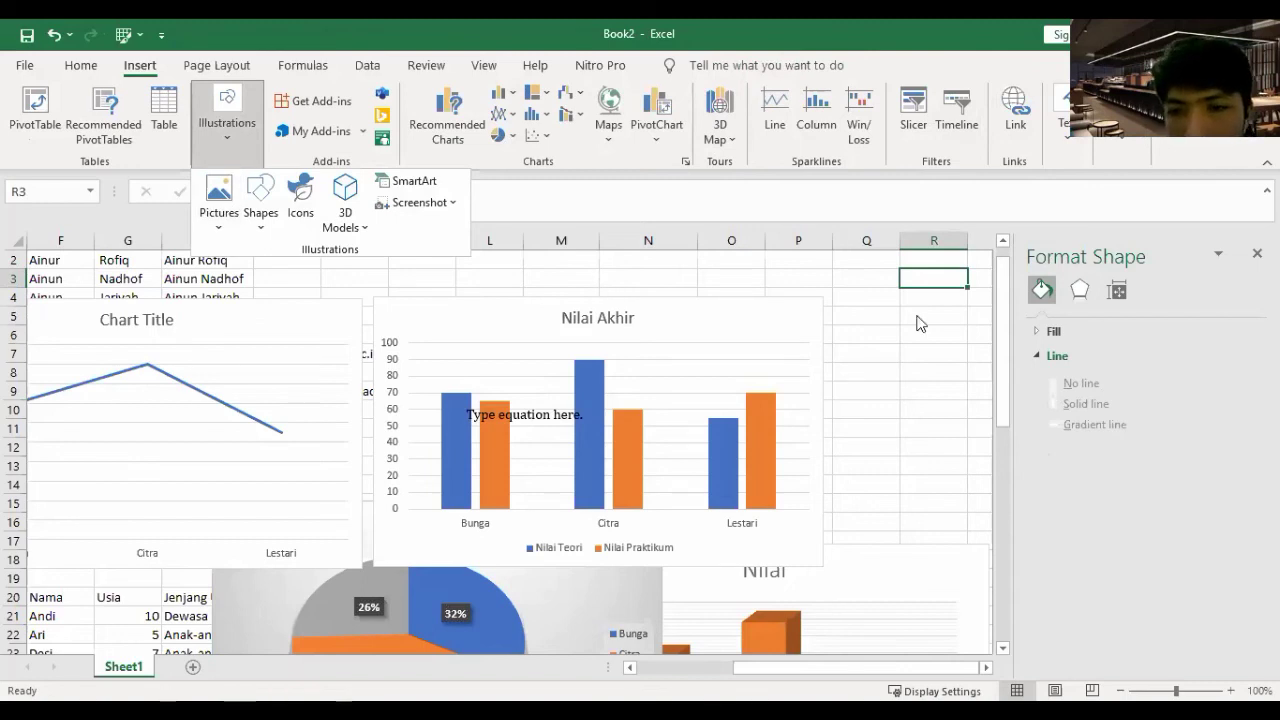
{"action": "left_click", "coordinate": [225, 137]}
{"action": "left_click", "coordinate": [229, 139]}
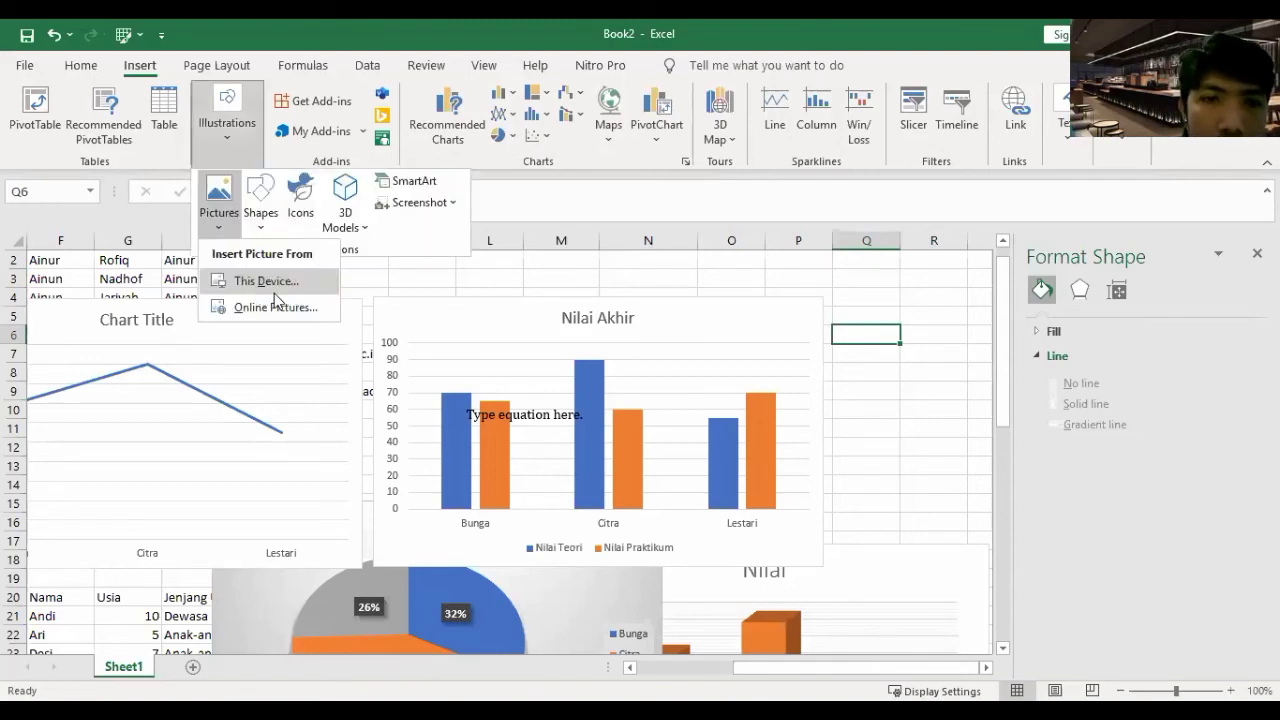
{"action": "left_click", "coordinate": [267, 224]}
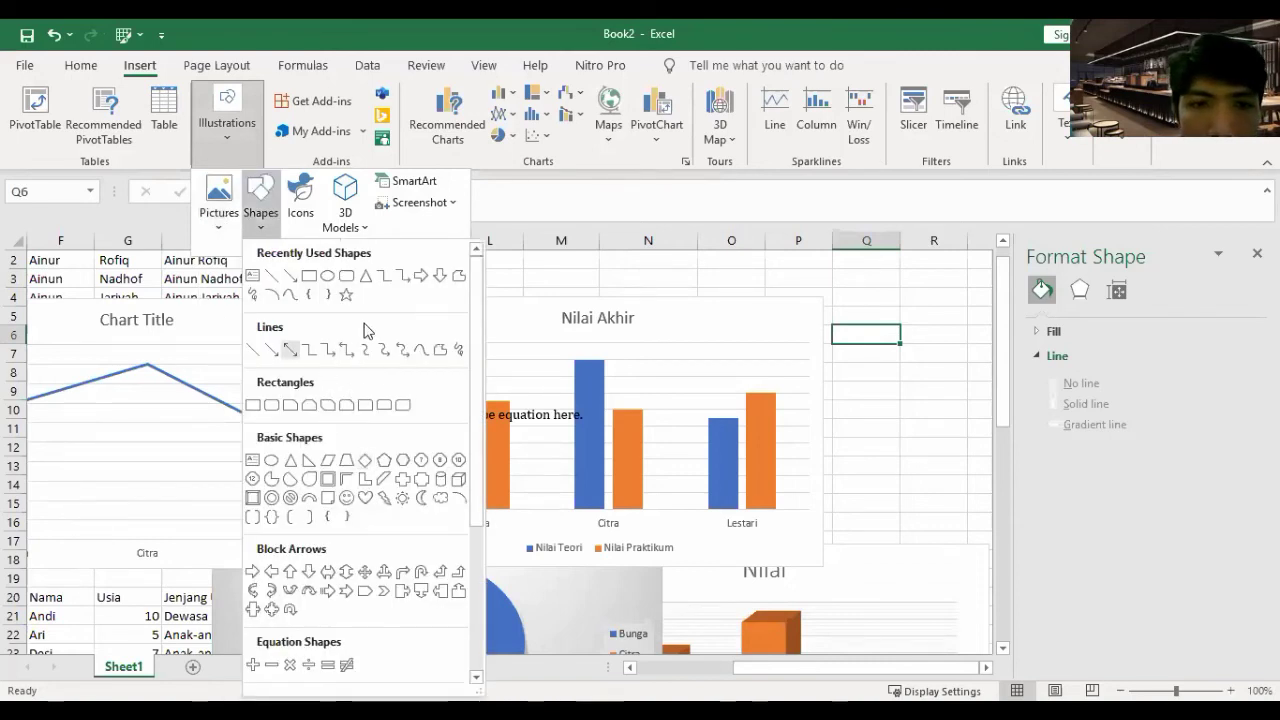
{"action": "left_click", "coordinate": [354, 232]}
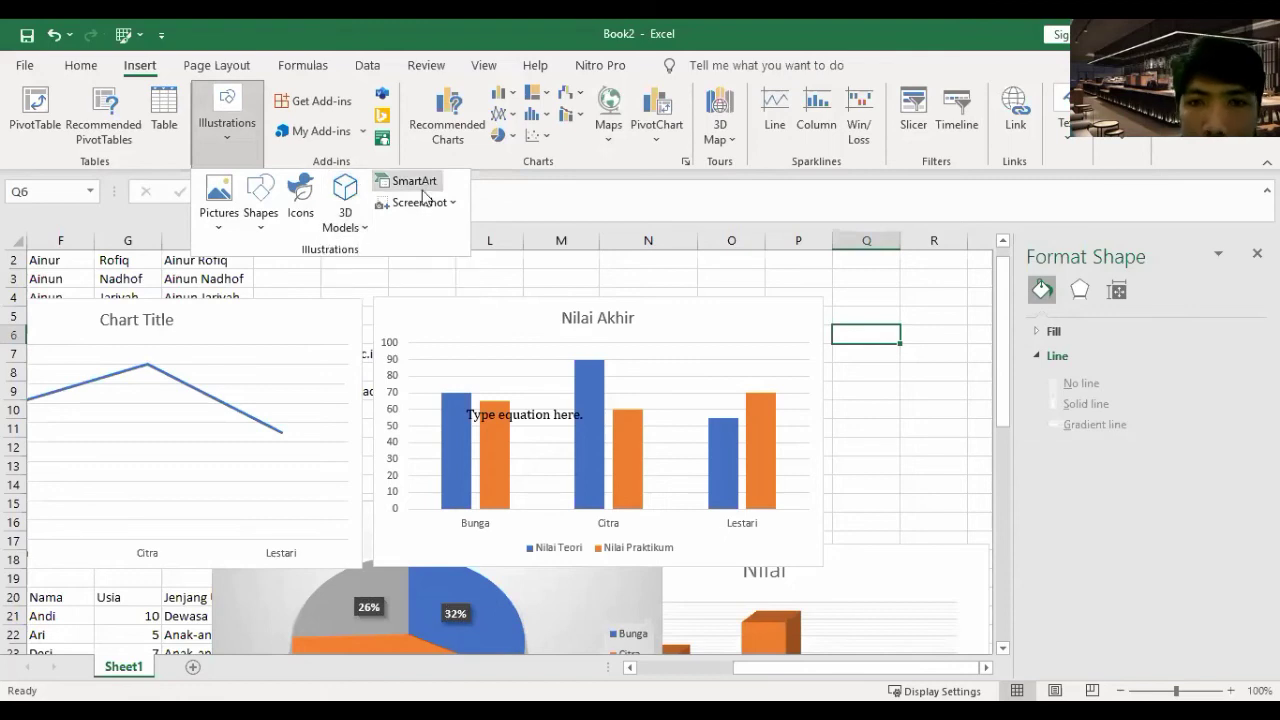
{"action": "left_click", "coordinate": [420, 186]}
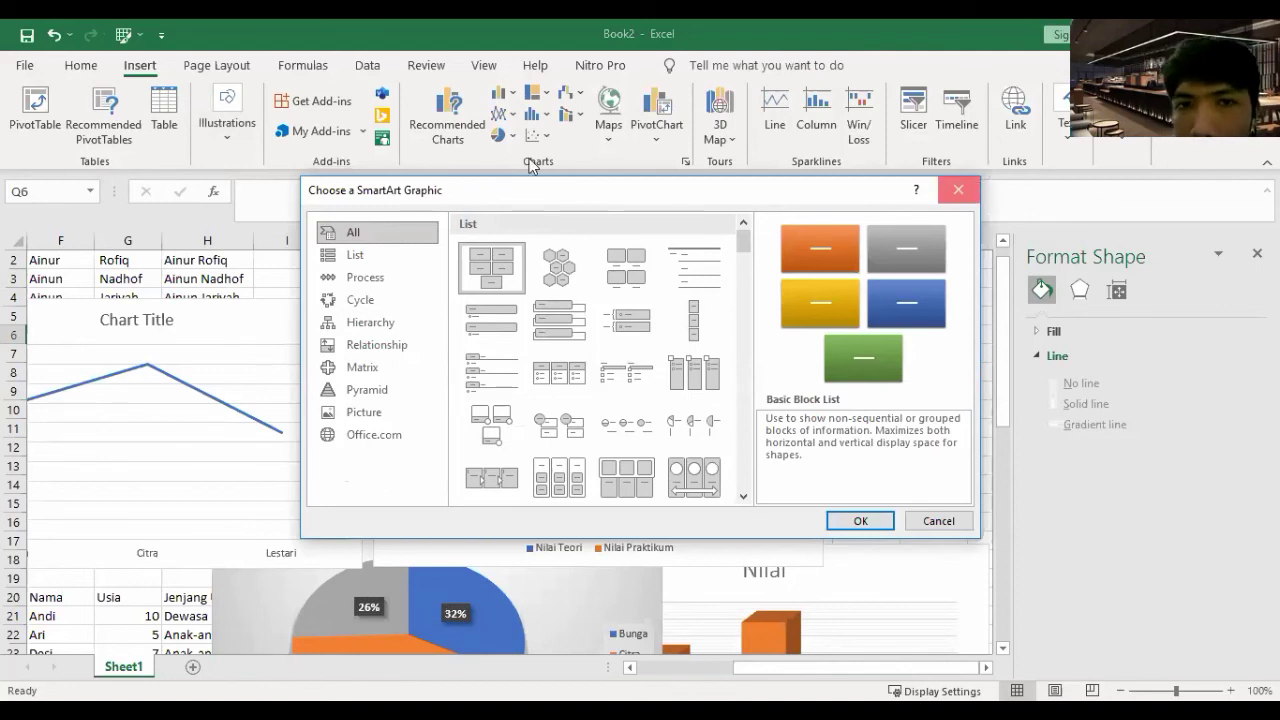
{"action": "key", "text": "Escape"}
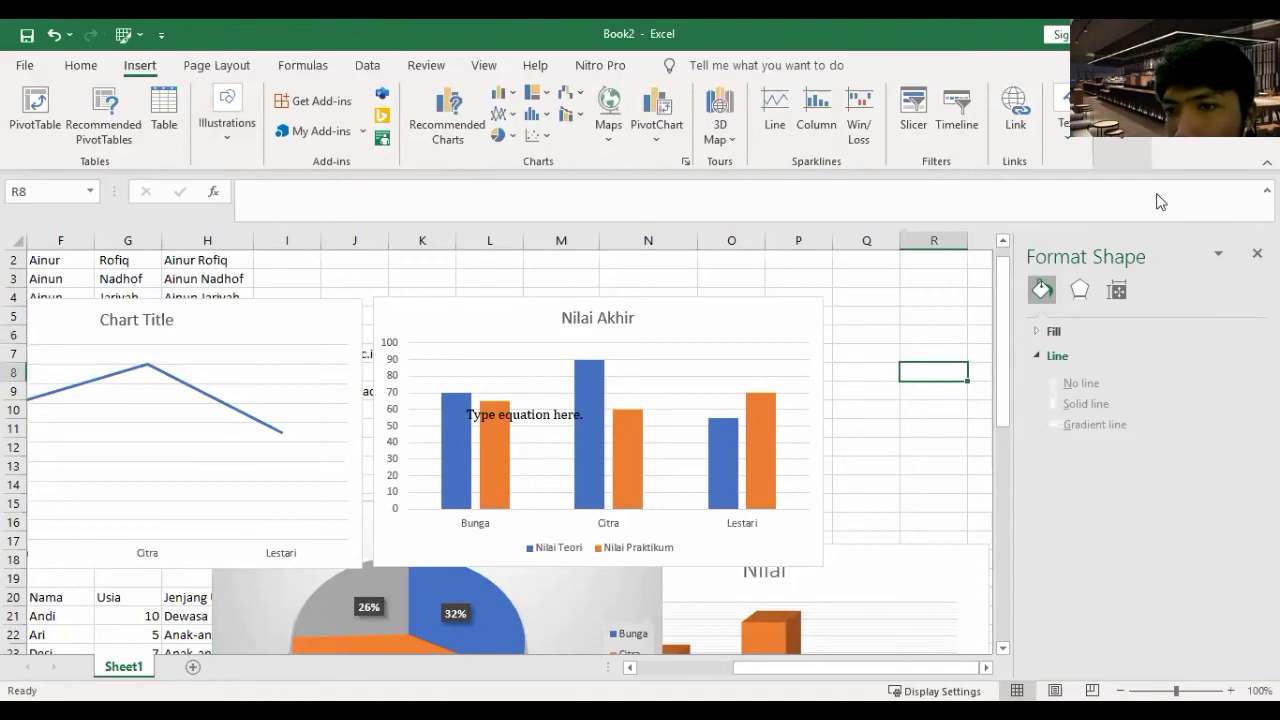
{"action": "left_click", "coordinate": [1062, 115]}
{"action": "left_click", "coordinate": [1152, 200]}
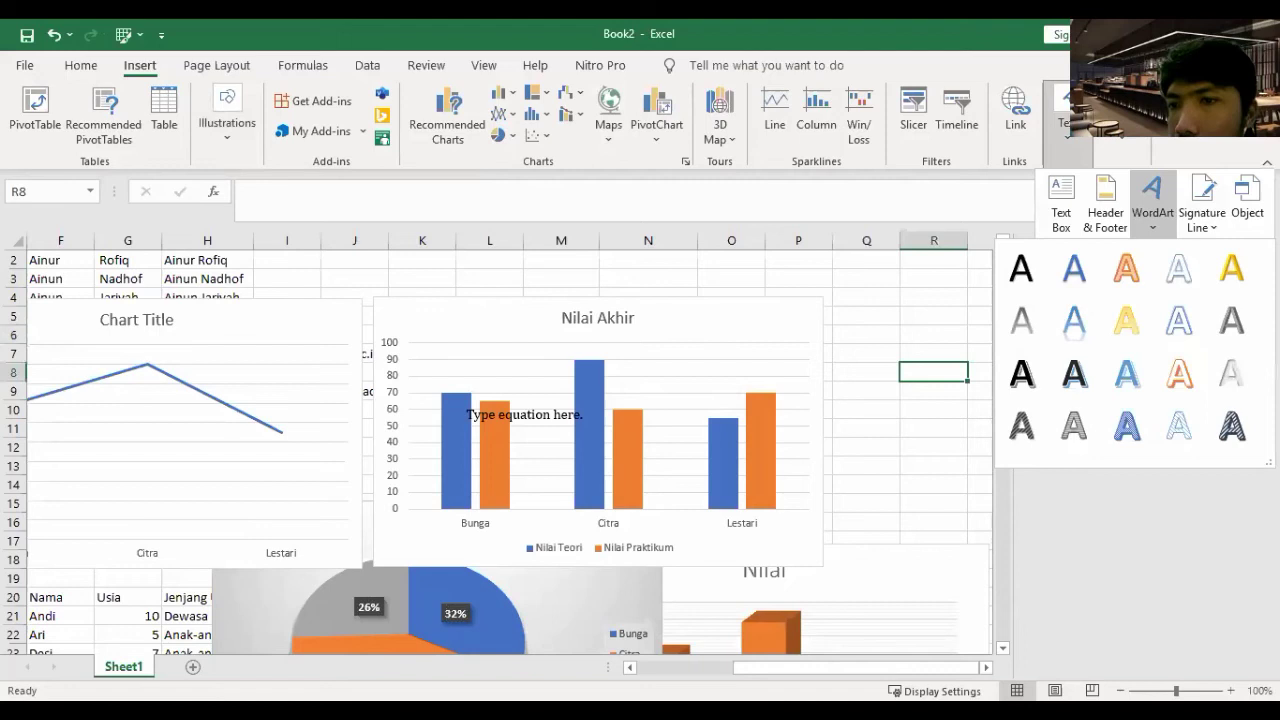
- Close the signature line options, then restore and re-maximize the Excel window
{"action": "left_click", "coordinate": [1202, 216]}
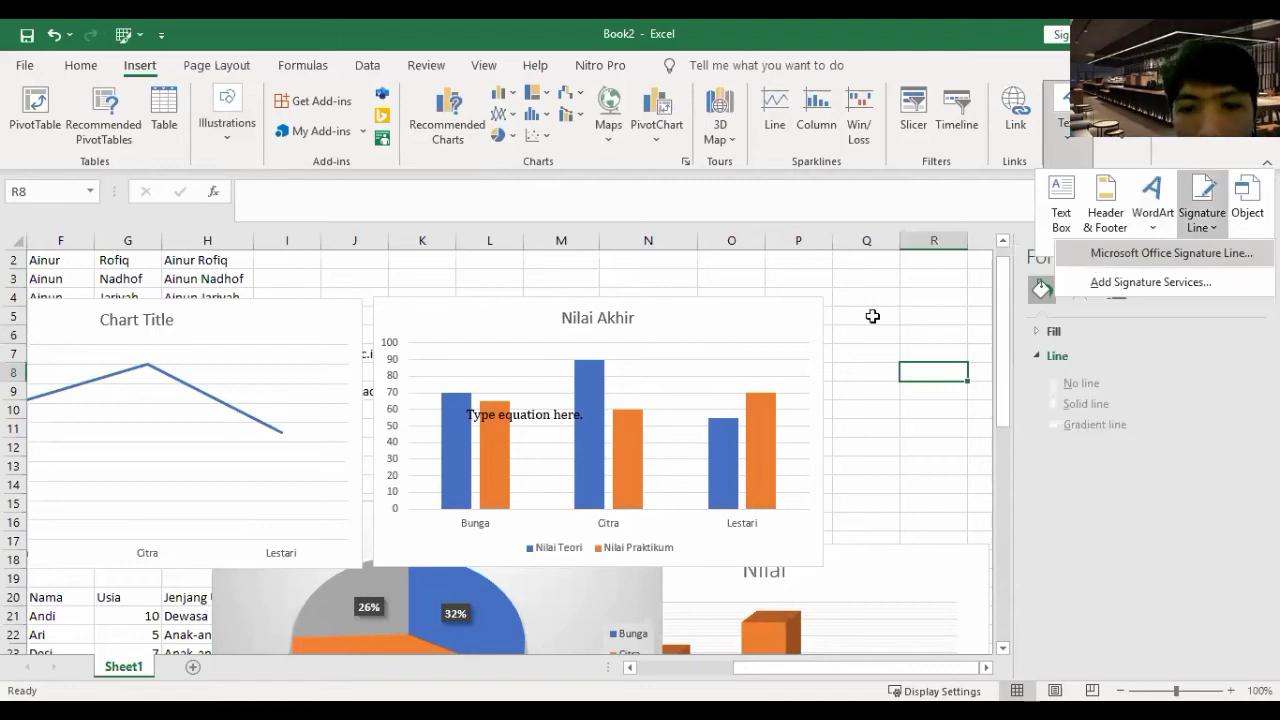
{"action": "left_click", "coordinate": [866, 316]}
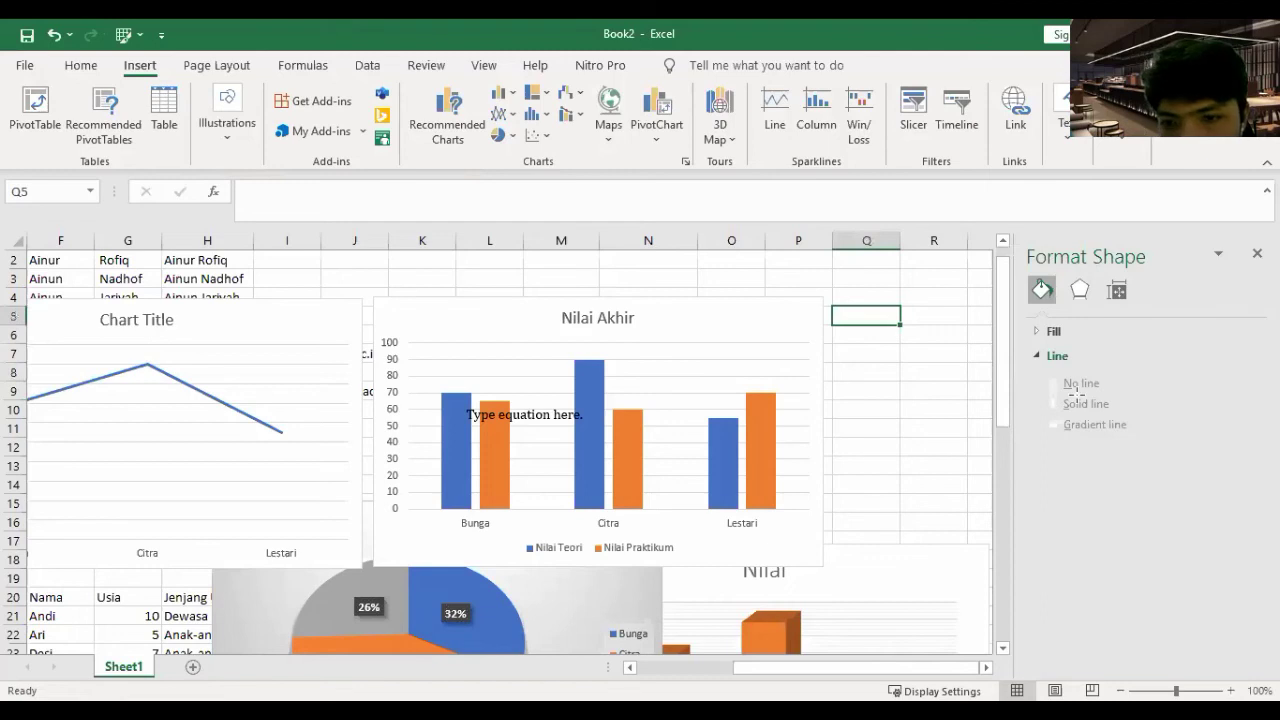
{"action": "left_click", "coordinate": [1213, 35]}
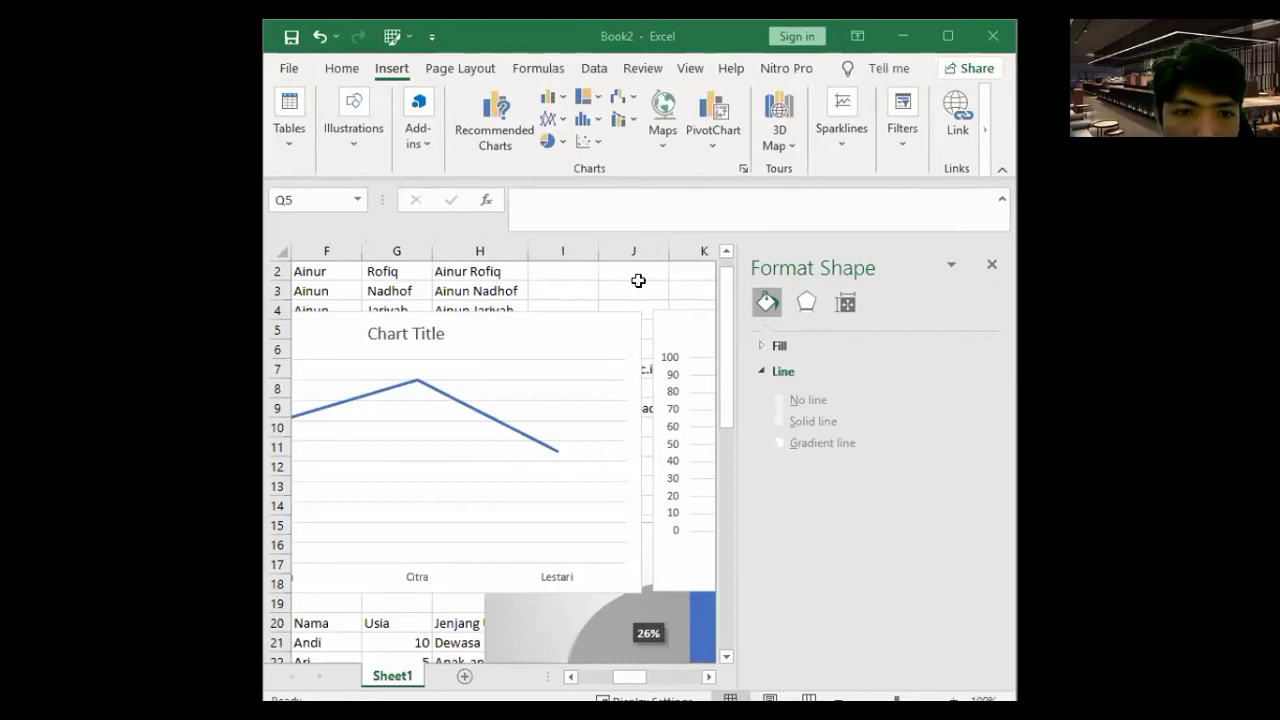
{"action": "left_click", "coordinate": [950, 37]}
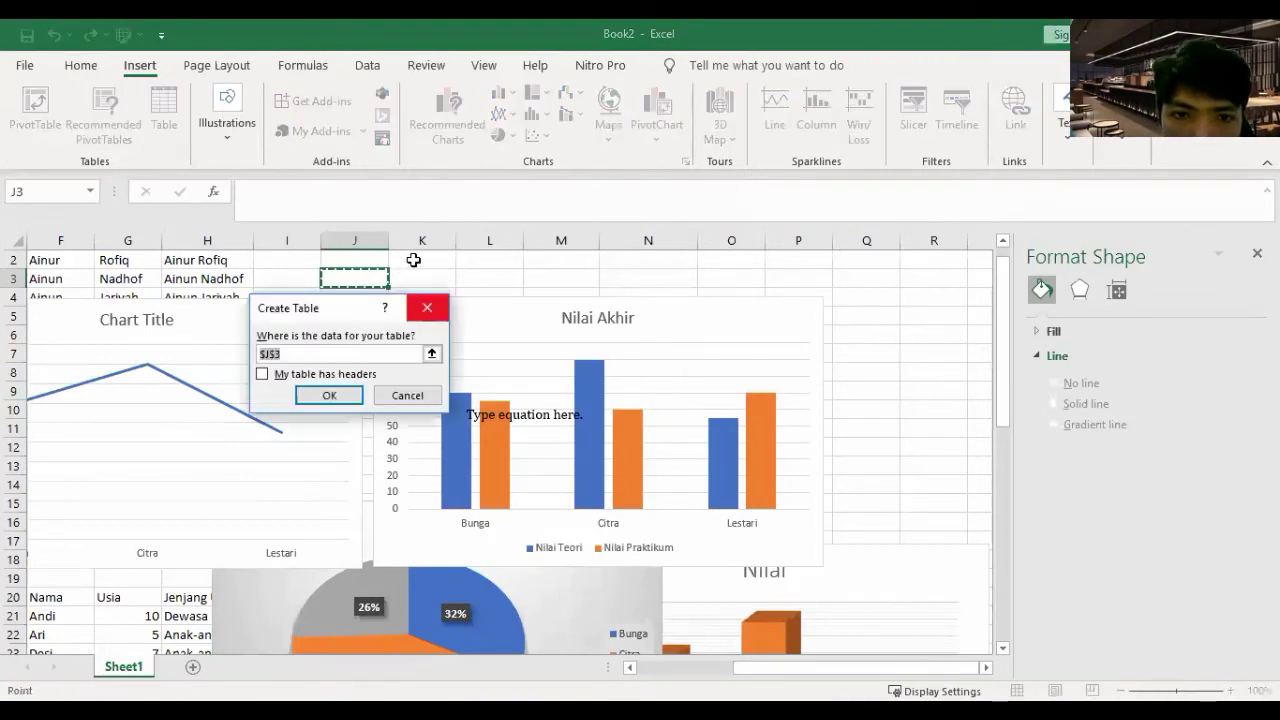
- Cancel the table creation from J3 and select cells K2:N3
{"action": "key", "text": "Escape"}
{"action": "left_click_drag", "start_coordinate": [422, 260], "coordinate": [649, 279]}
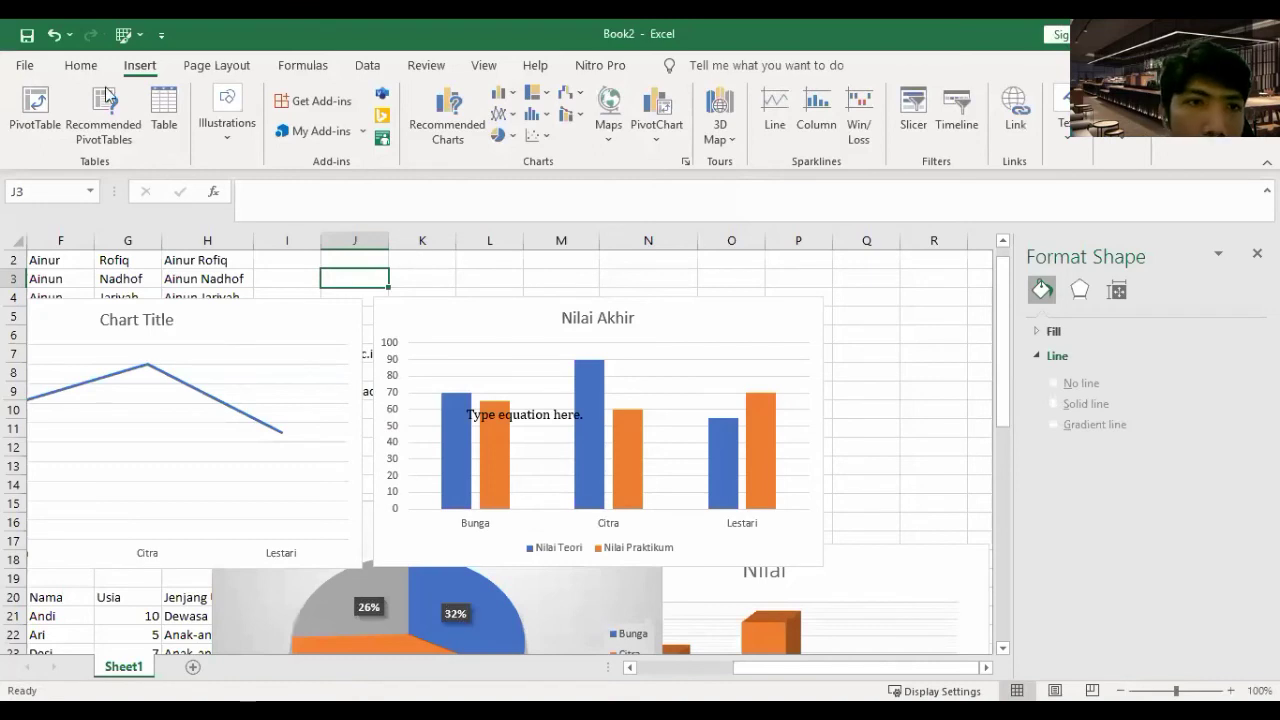
{"action": "scroll", "coordinate": [503, 146], "scroll_direction": "up", "scroll_amount": 1}
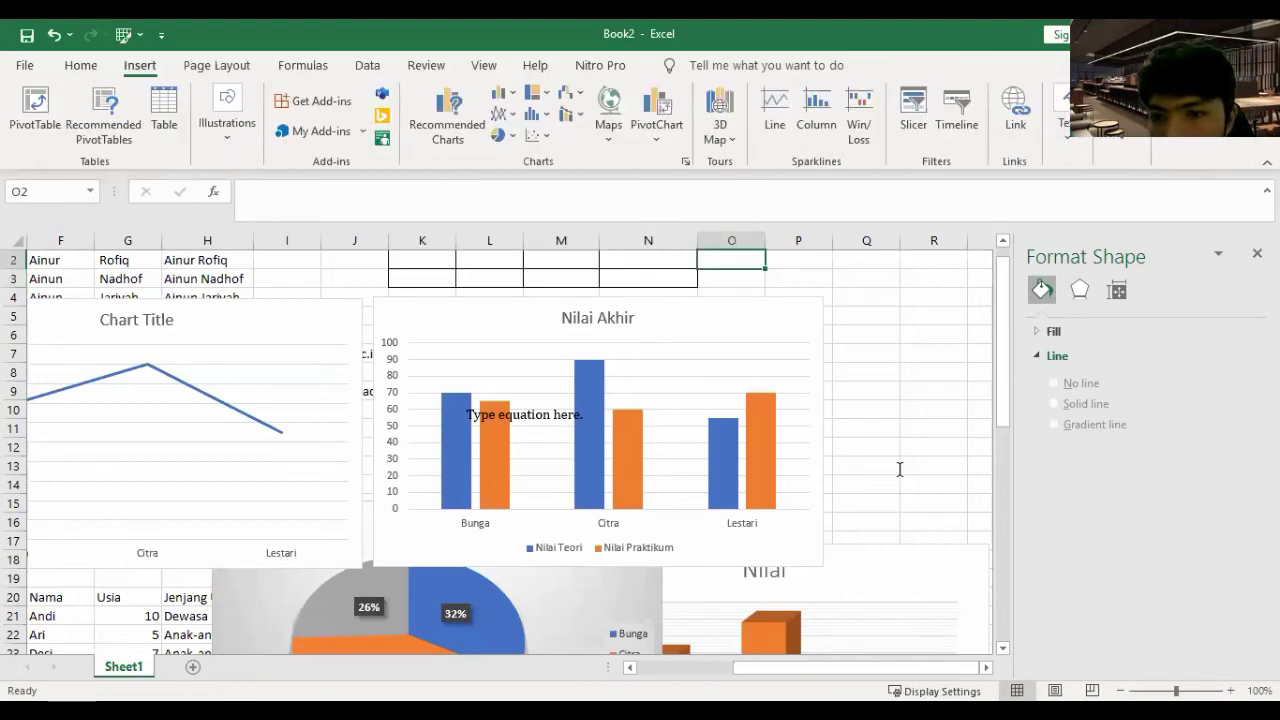
{"action": "key", "text": "alt+Tab"}
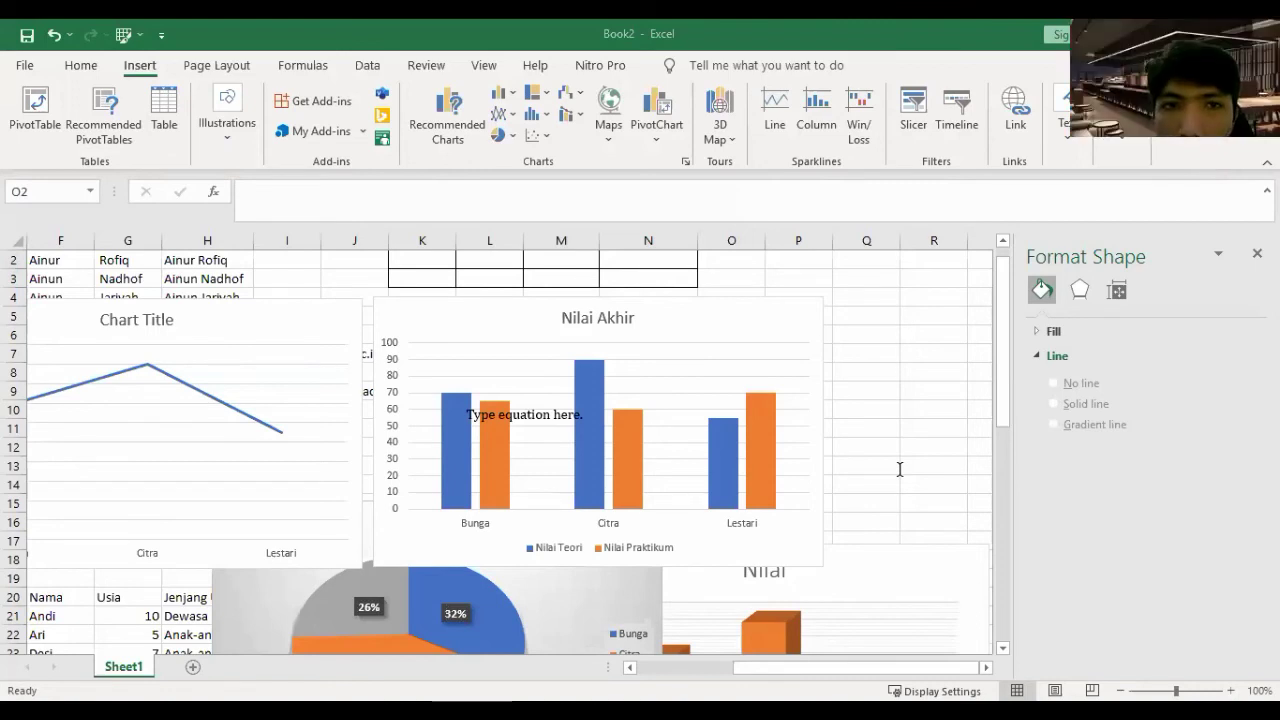
- Bring up the Page Layout settings and select the line chart
{"action": "left_click", "coordinate": [218, 64]}
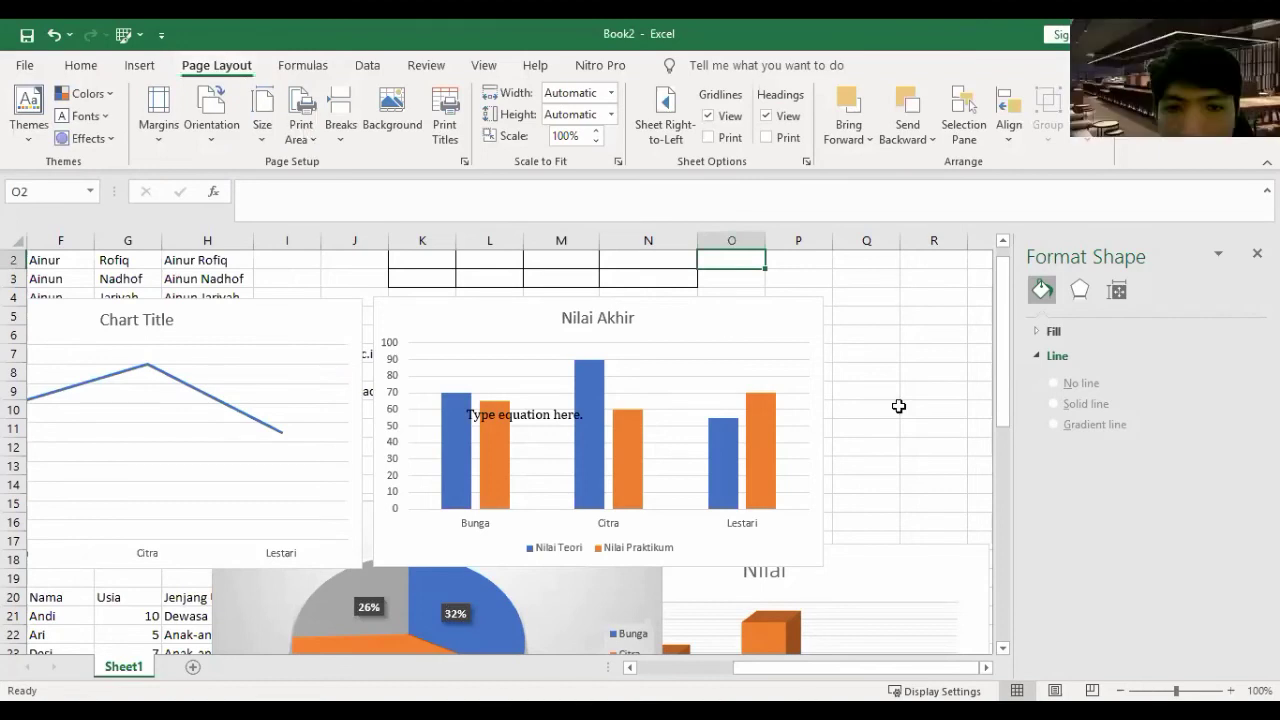
{"action": "scroll", "coordinate": [899, 406], "scroll_direction": "up", "scroll_amount": 1}
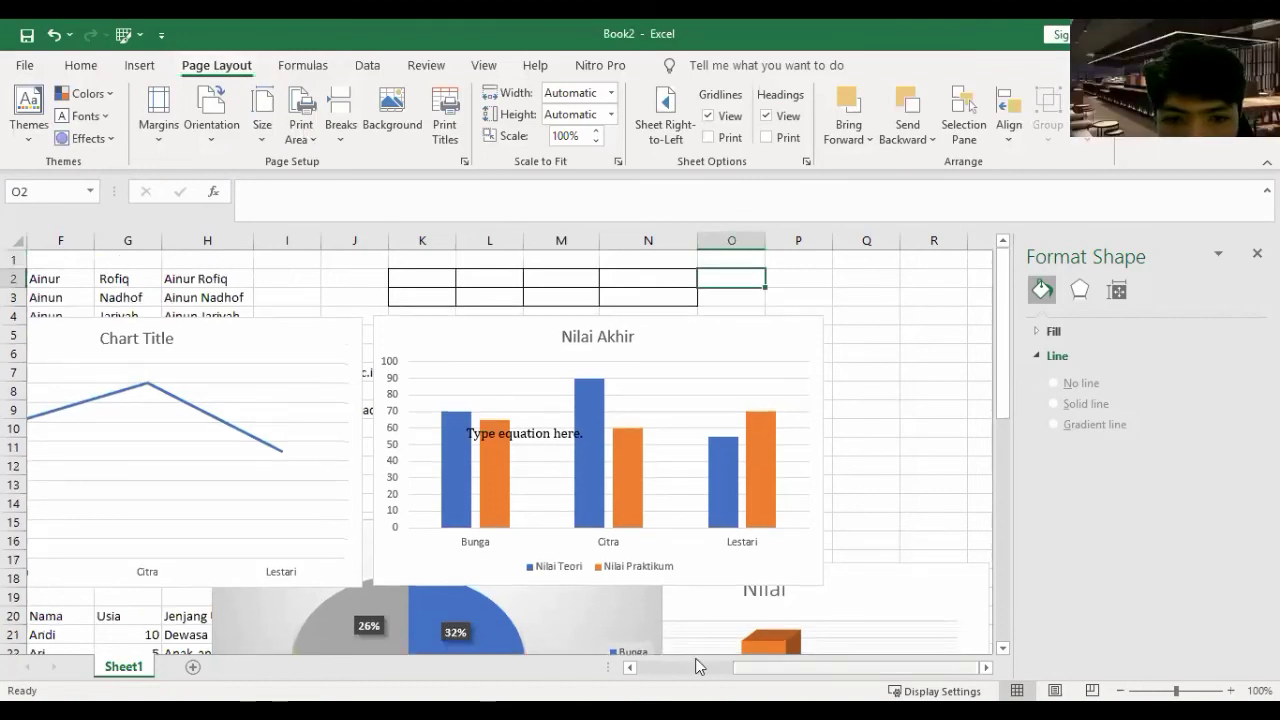
{"action": "left_click", "coordinate": [664, 383]}
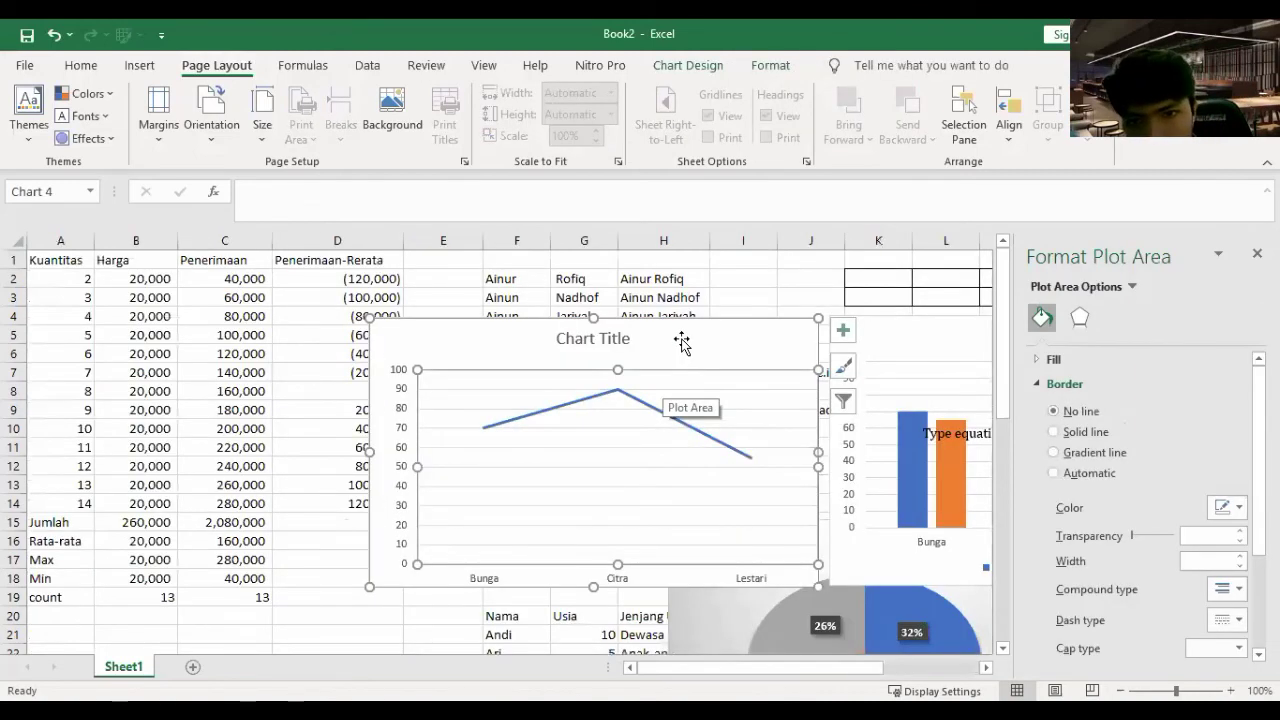
- Move the line chart aside, fill the C15:D19 summary formulas into column D, and copy A1:D19
{"action": "key", "text": "ctrl+z"}
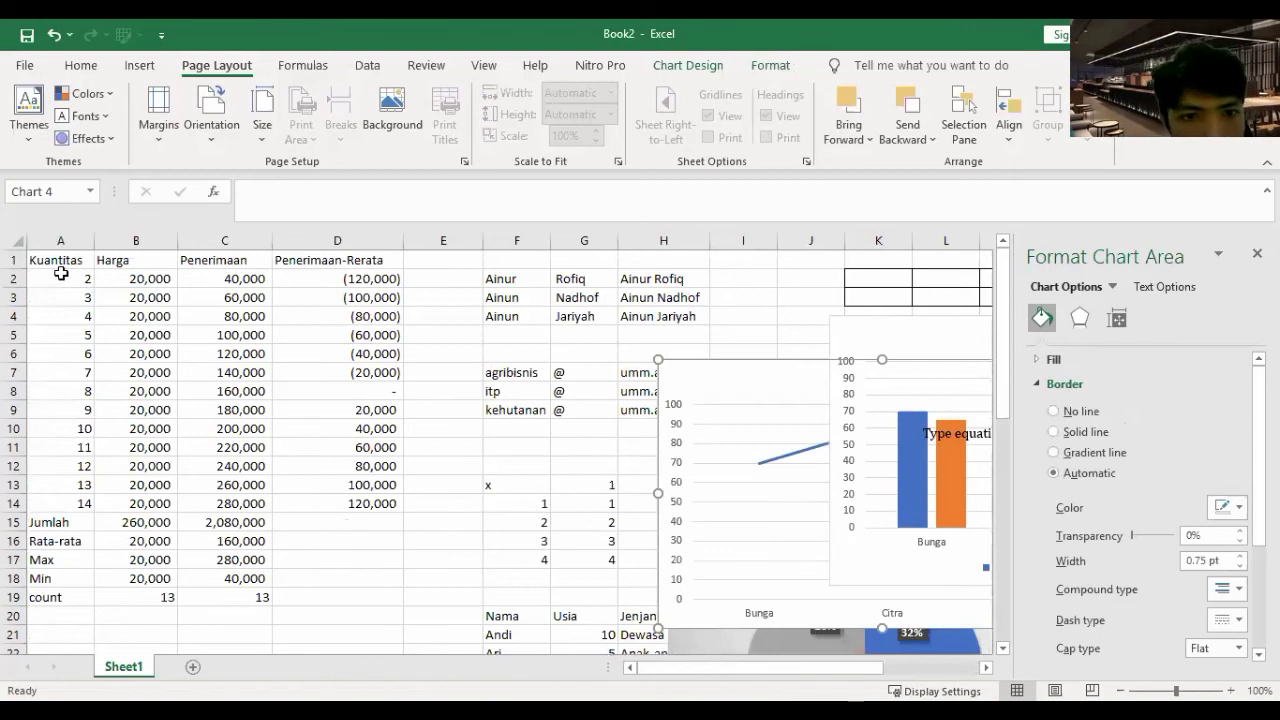
{"action": "left_click_drag", "start_coordinate": [55, 258], "coordinate": [387, 591]}
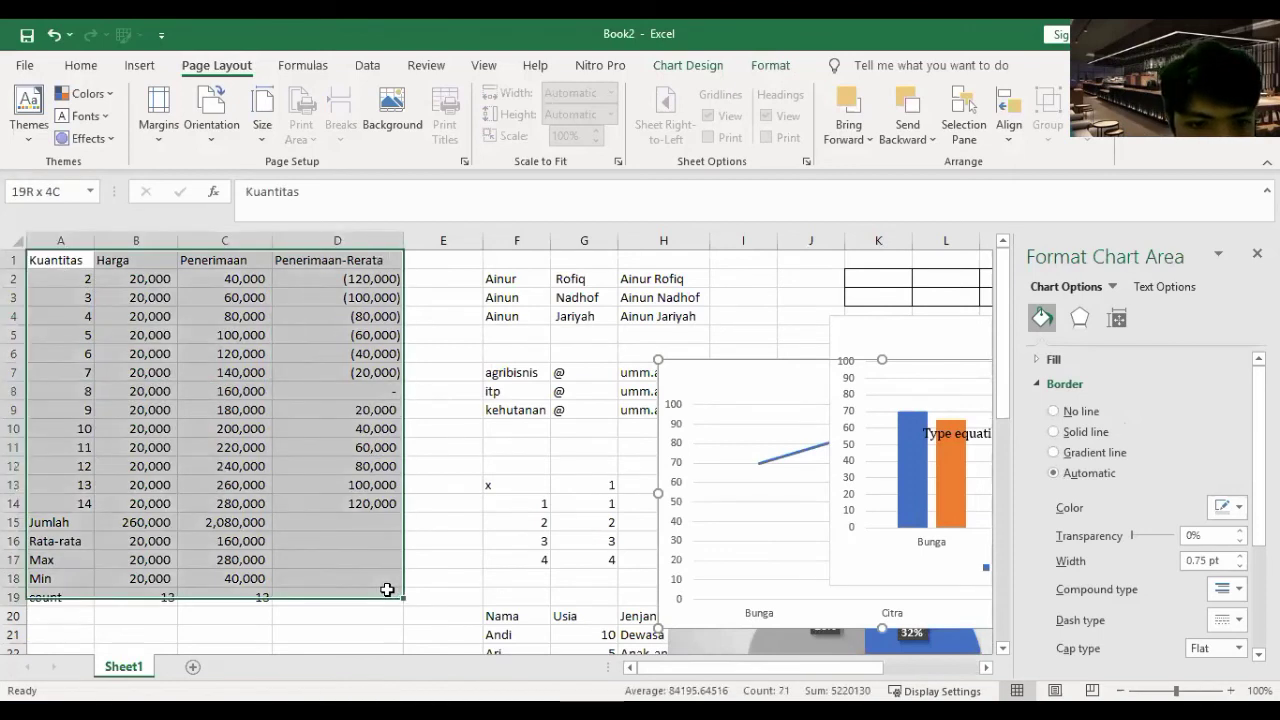
{"action": "left_click", "coordinate": [230, 521]}
{"action": "left_click_drag", "start_coordinate": [230, 521], "coordinate": [372, 614]}
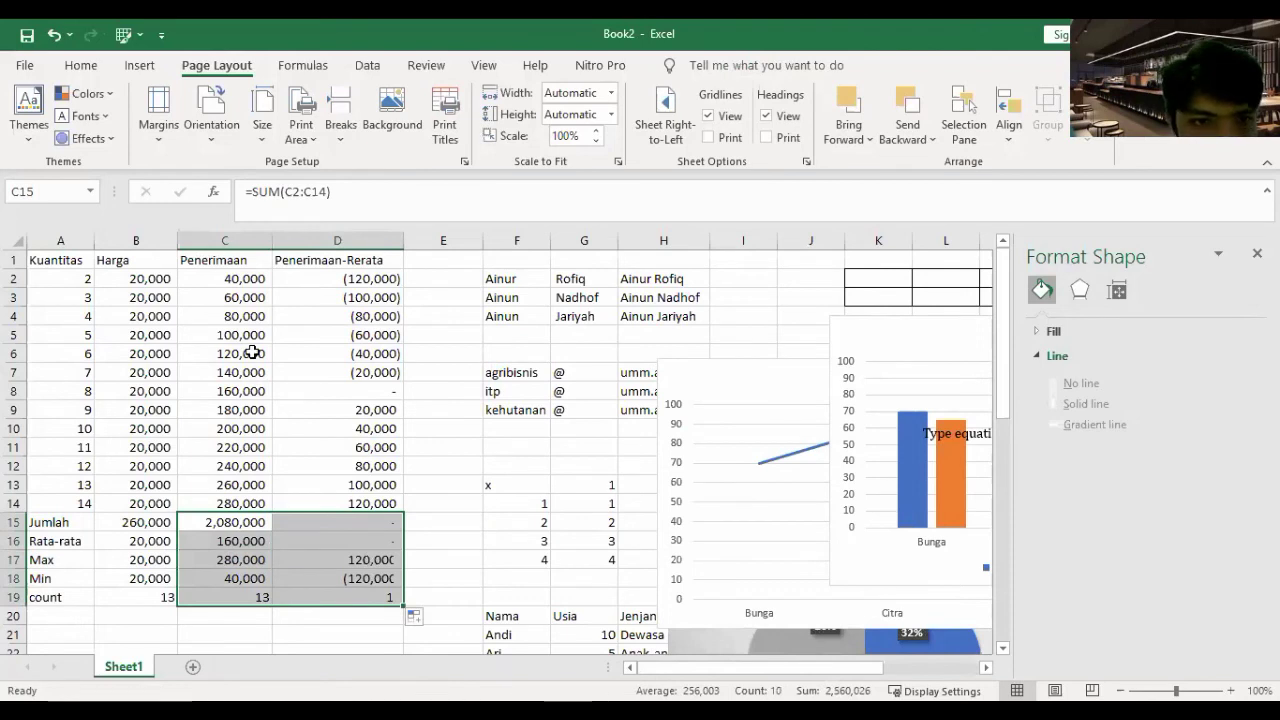
{"action": "key", "text": "Right"}
{"action": "key", "text": "Down"}
{"action": "key", "text": "Down"}
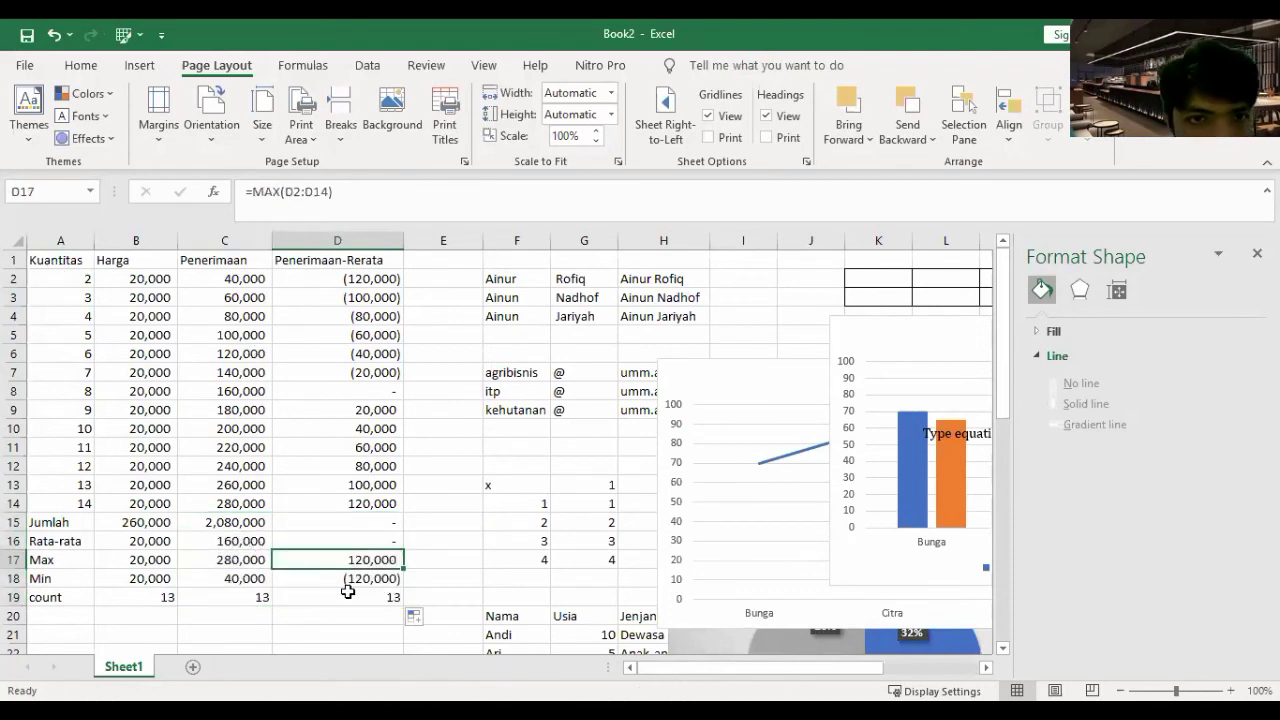
{"action": "key", "text": "ctrl+a"}
{"action": "key", "text": "ctrl+c"}
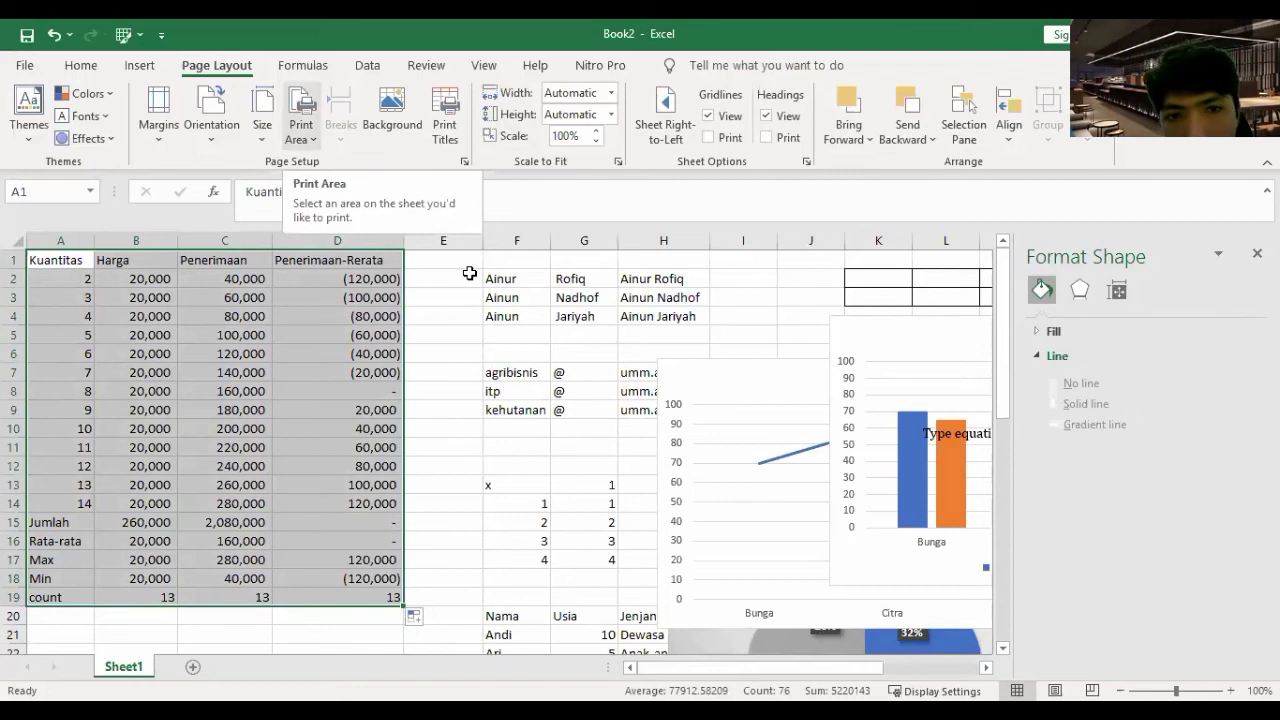
- Set the A1:D19 table as the print area and open the print preview
{"action": "left_click", "coordinate": [76, 265]}
{"action": "left_click_drag", "start_coordinate": [906, 628], "coordinate": [71, 260]}
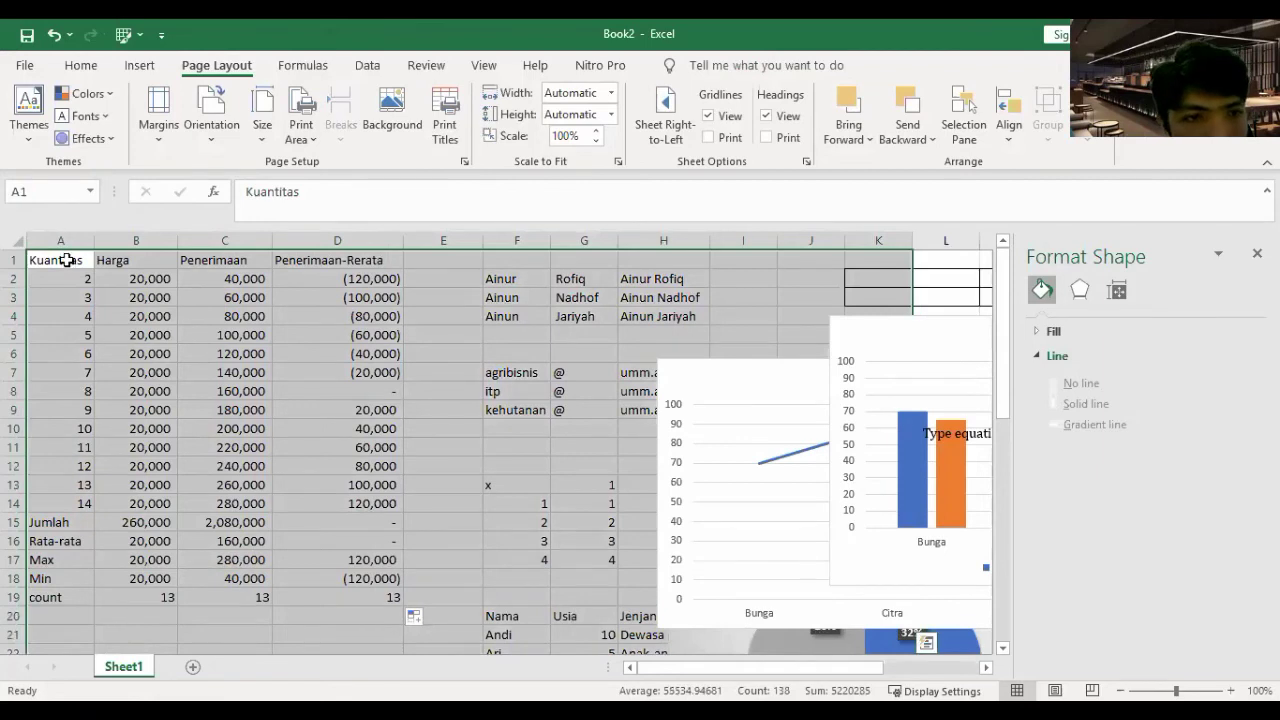
{"action": "left_click", "coordinate": [65, 258]}
{"action": "left_click_drag", "start_coordinate": [274, 522], "coordinate": [350, 596]}
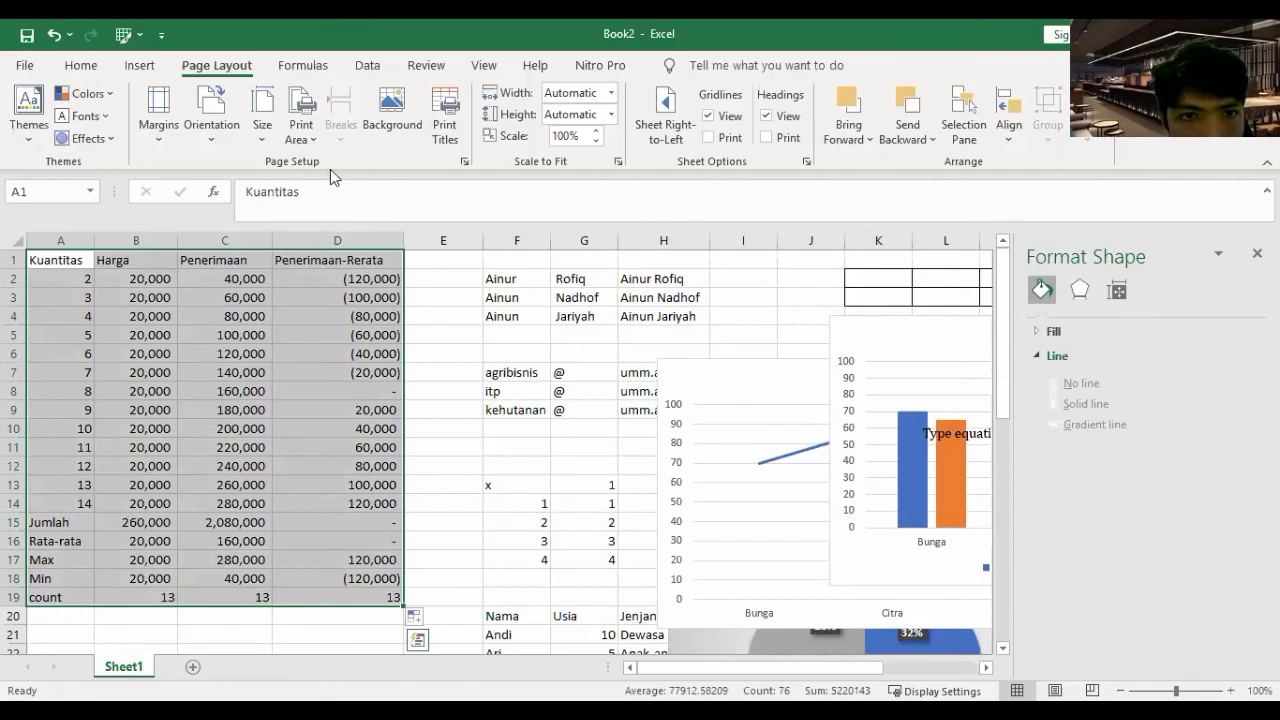
{"action": "left_click", "coordinate": [408, 383]}
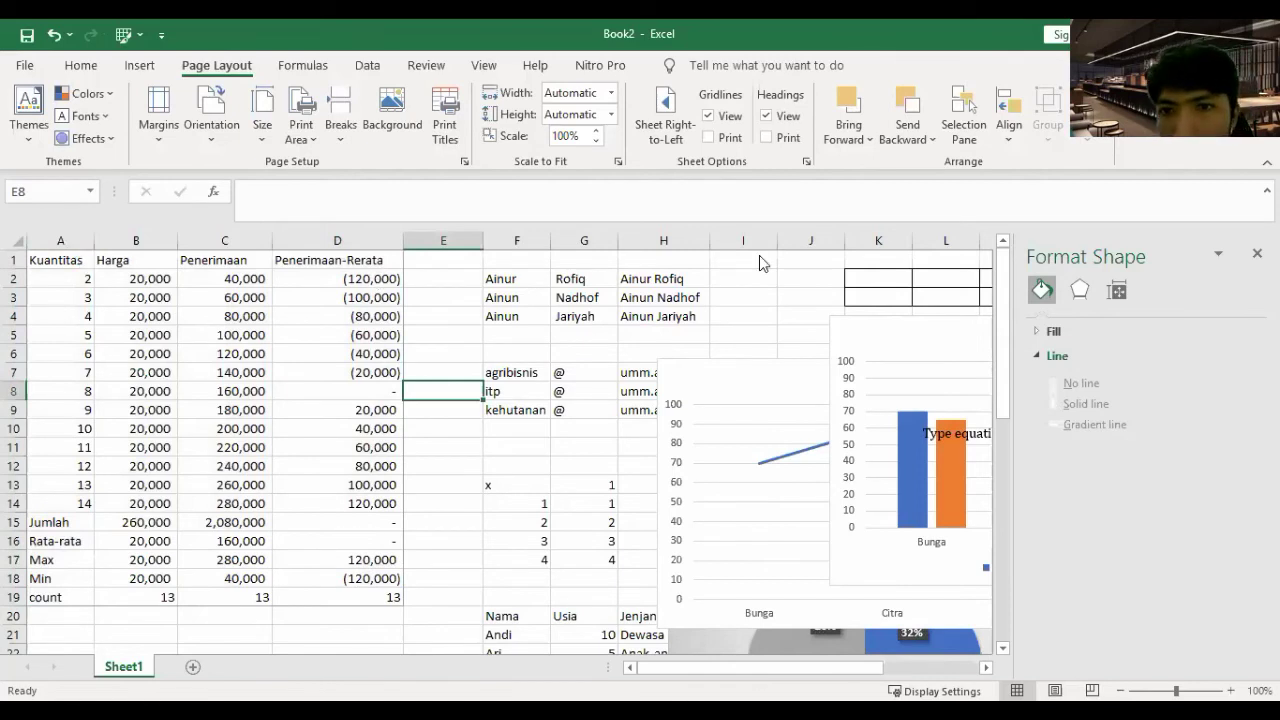
{"action": "key", "text": "ctrl+p"}
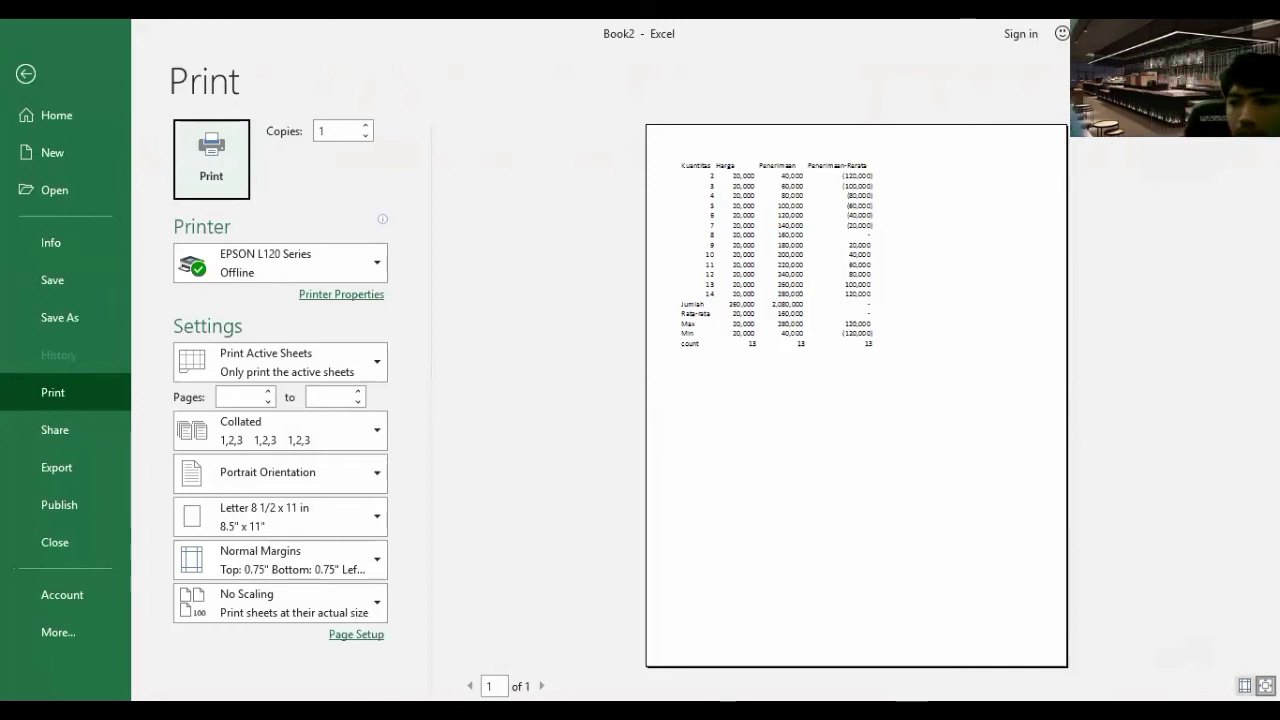
- Show the margins, drag the left margin, and switch the page to landscape orientation
{"action": "left_click", "coordinate": [1244, 686]}
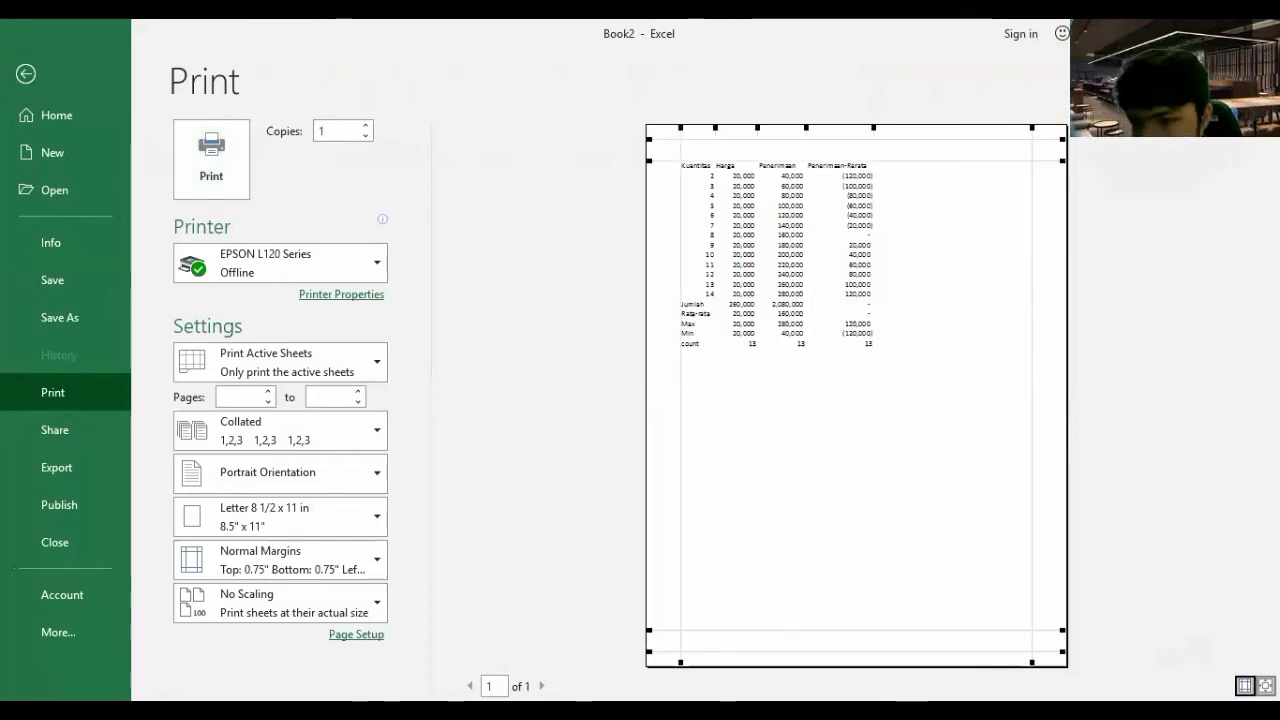
{"action": "left_click_drag", "start_coordinate": [679, 126], "coordinate": [658, 130]}
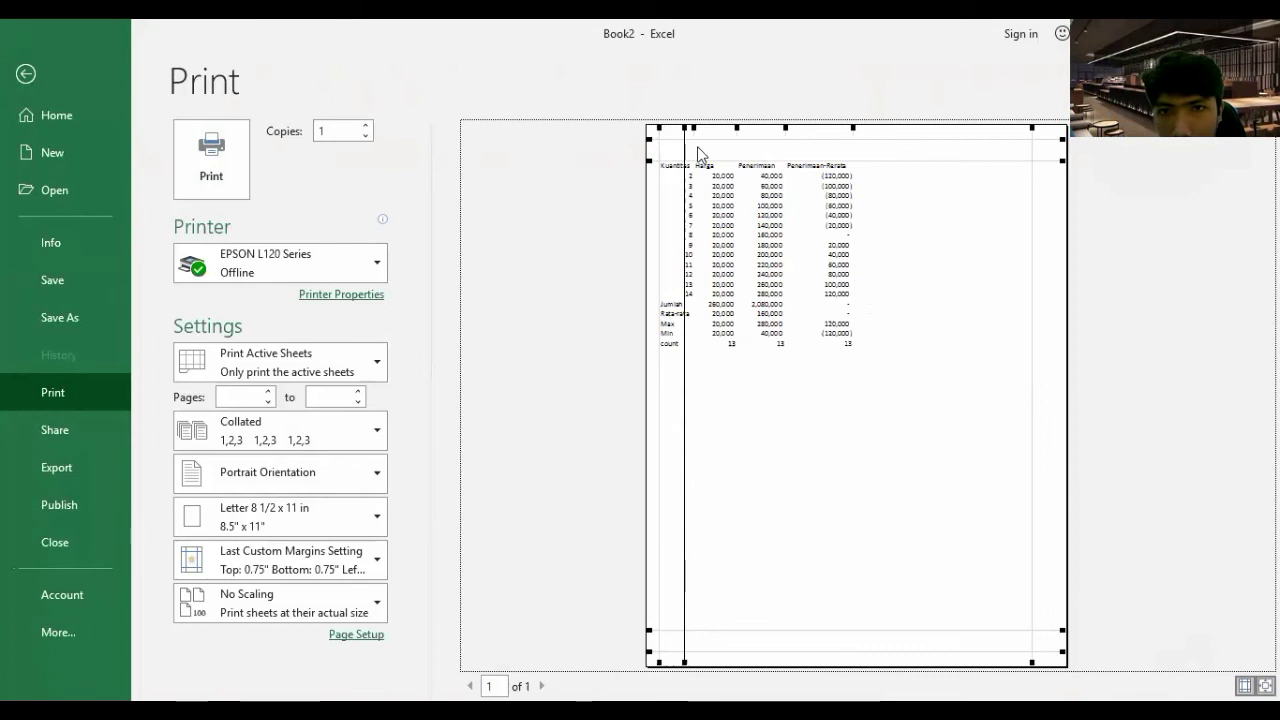
{"action": "left_click_drag", "start_coordinate": [690, 132], "coordinate": [686, 126]}
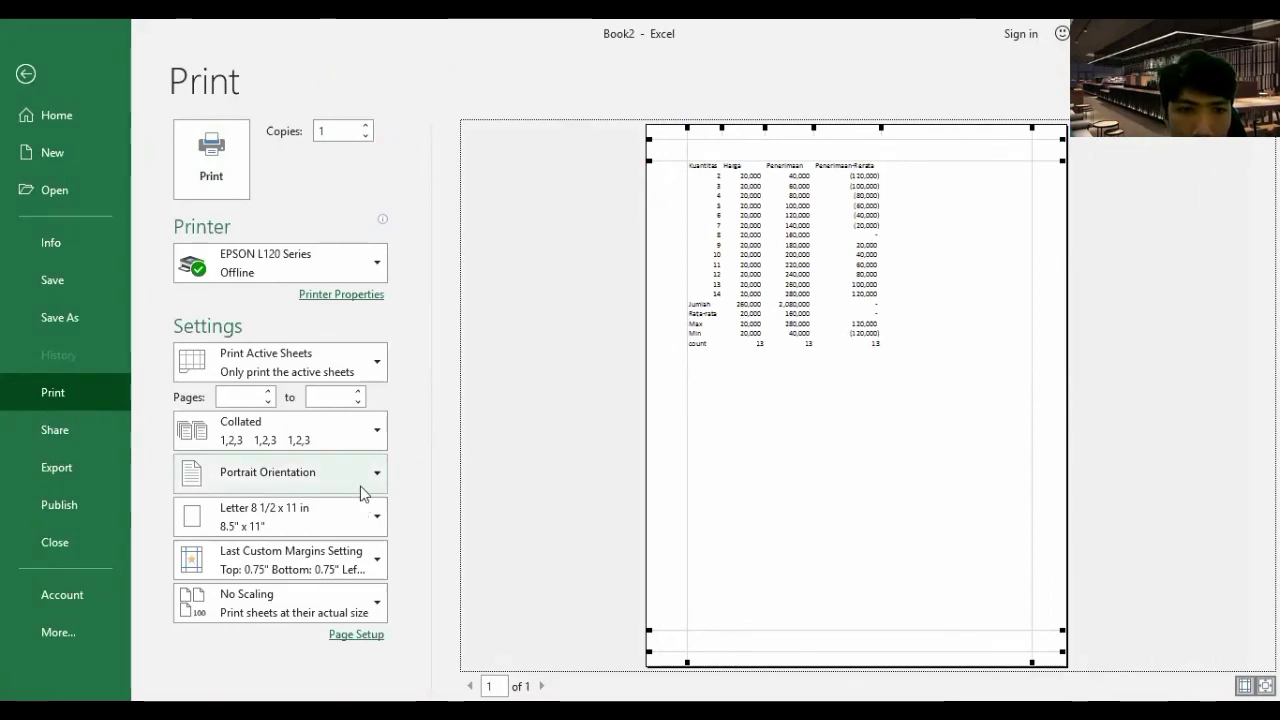
{"action": "left_click", "coordinate": [312, 561]}
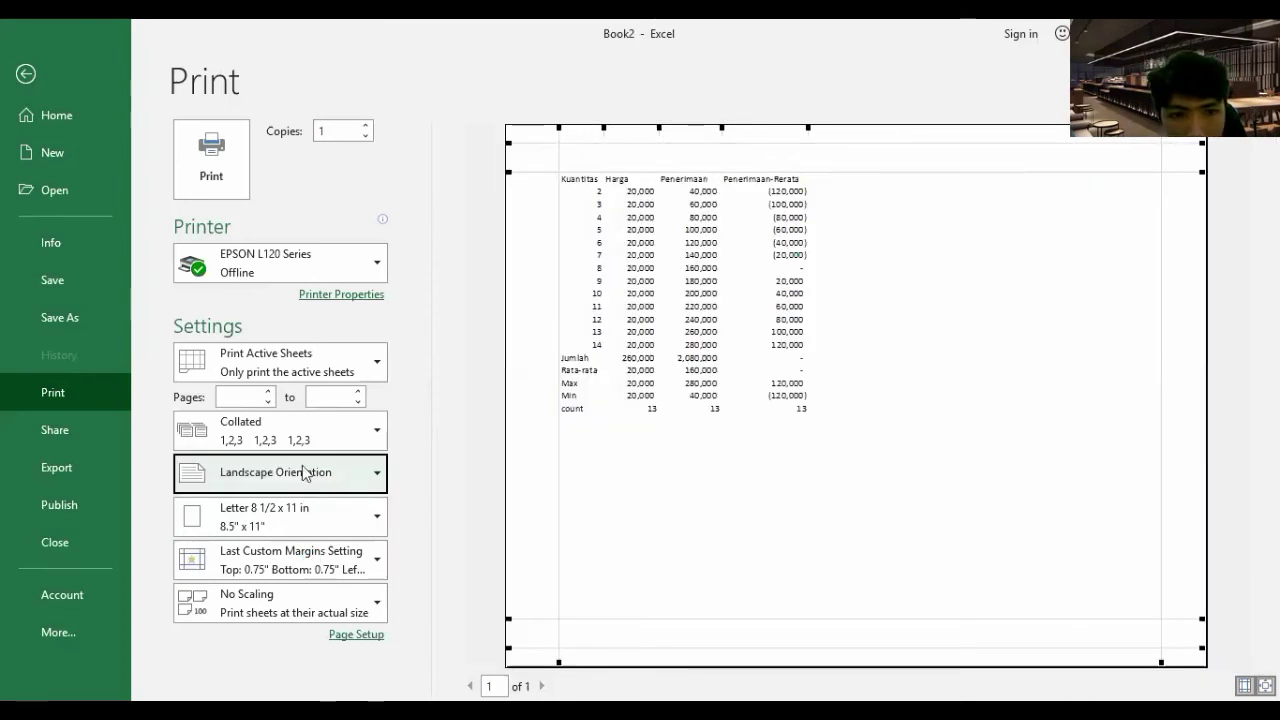
{"action": "left_click", "coordinate": [330, 518]}
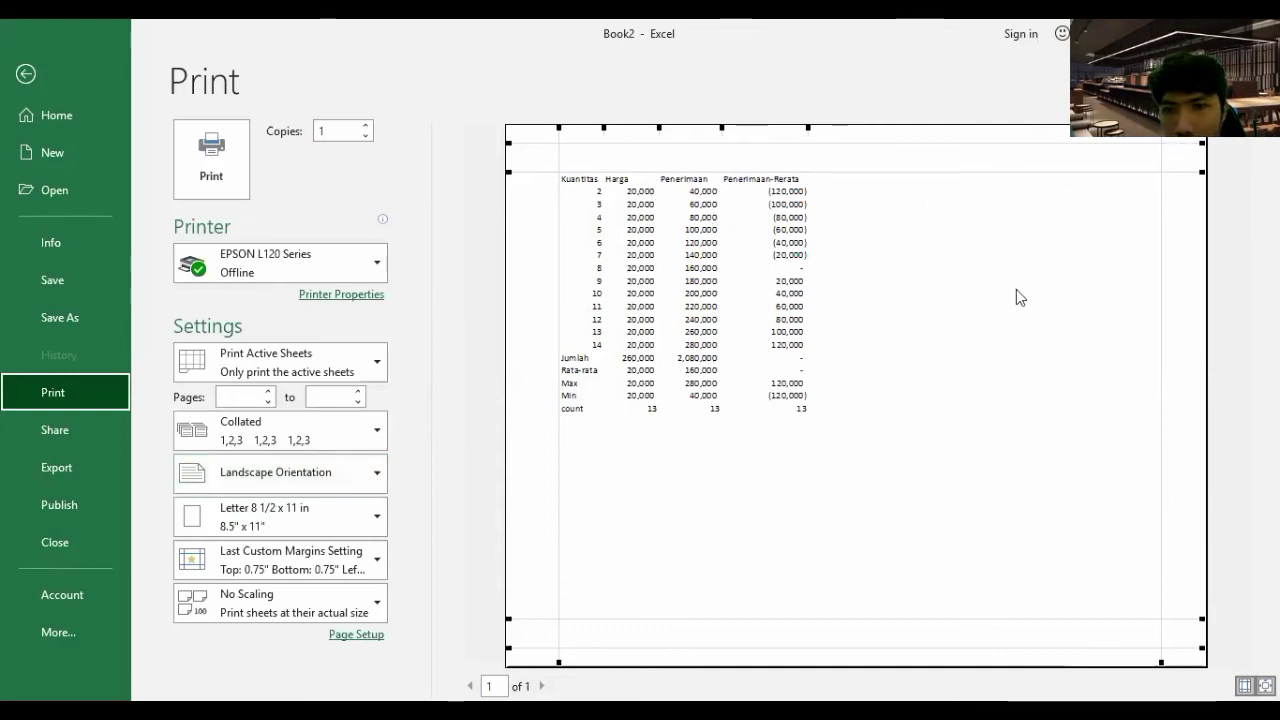
{"action": "left_click", "coordinate": [355, 636]}
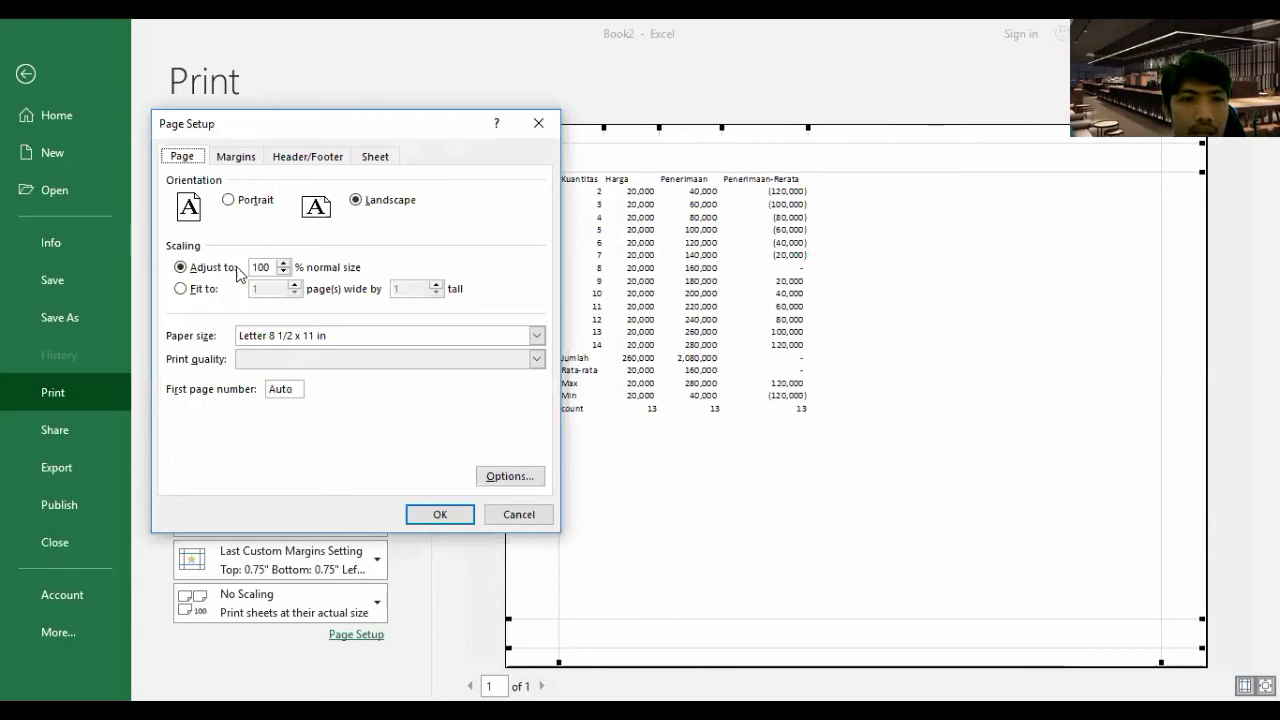
{"action": "left_click", "coordinate": [255, 266]}
{"action": "double_click", "coordinate": [246, 268]}
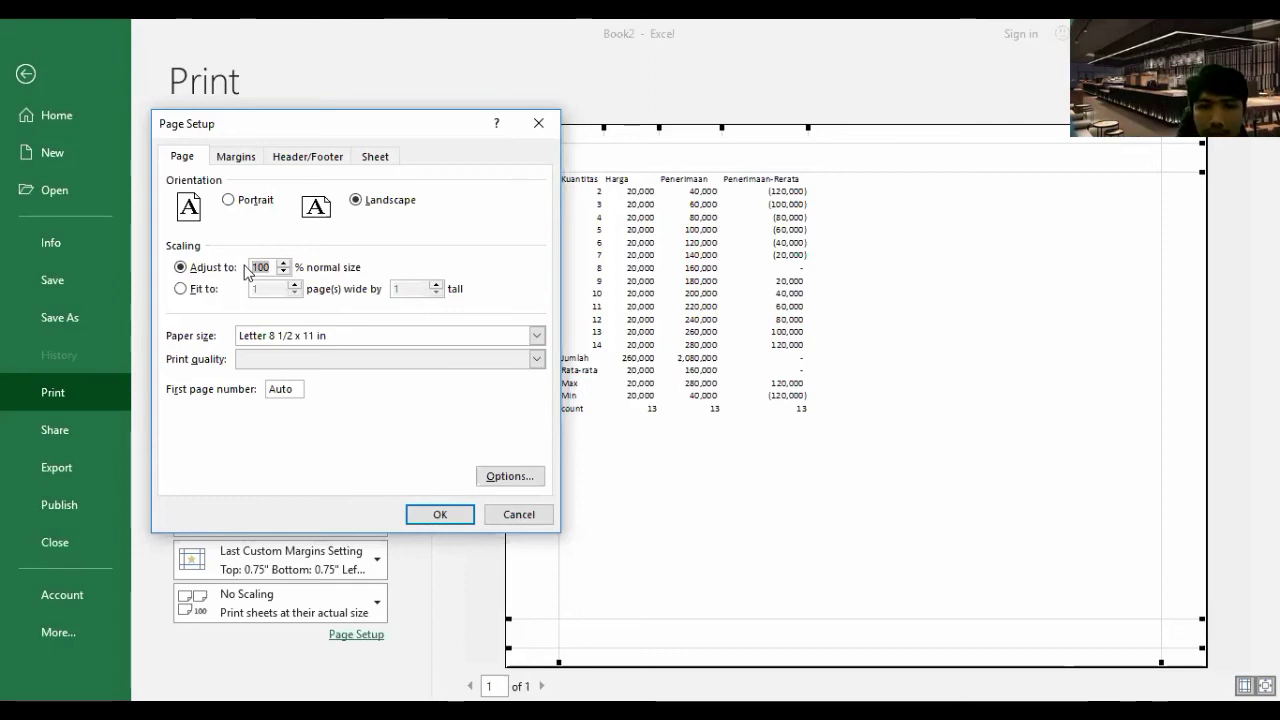
{"action": "left_click", "coordinate": [284, 272]}
{"action": "left_click", "coordinate": [284, 272]}
{"action": "left_click", "coordinate": [284, 272]}
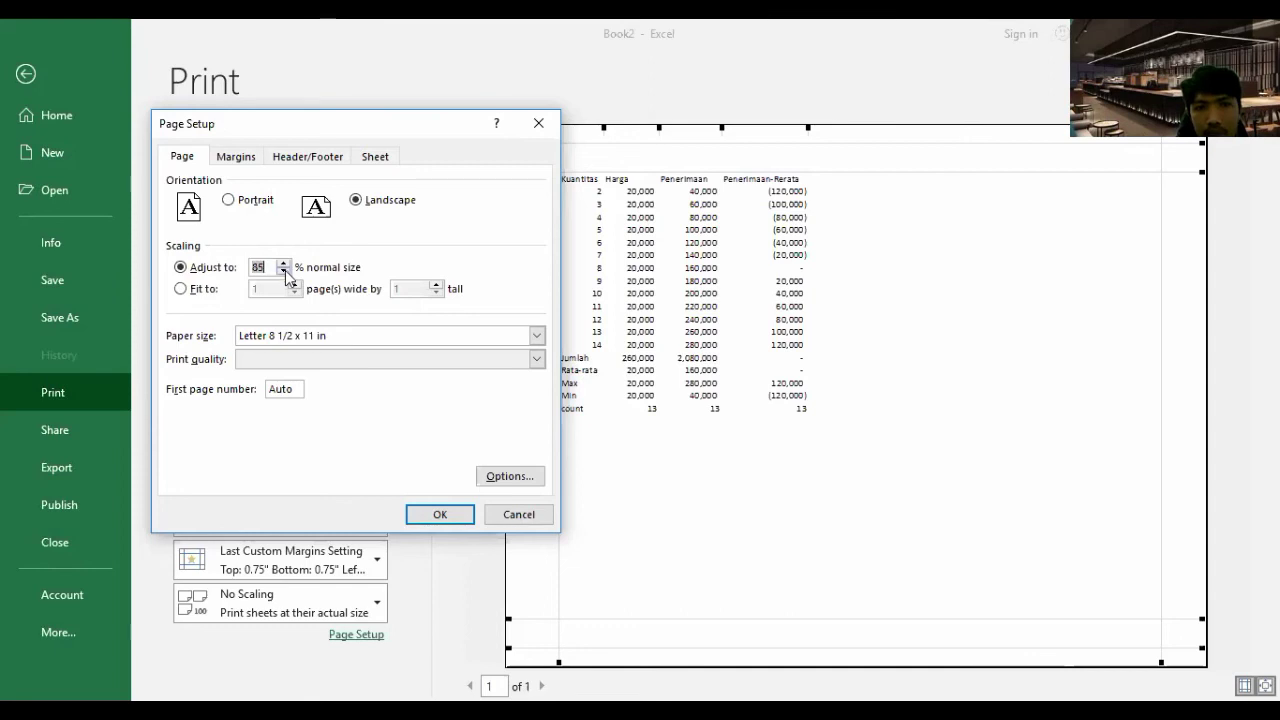
{"action": "left_click", "coordinate": [284, 272]}
{"action": "left_click", "coordinate": [438, 515]}
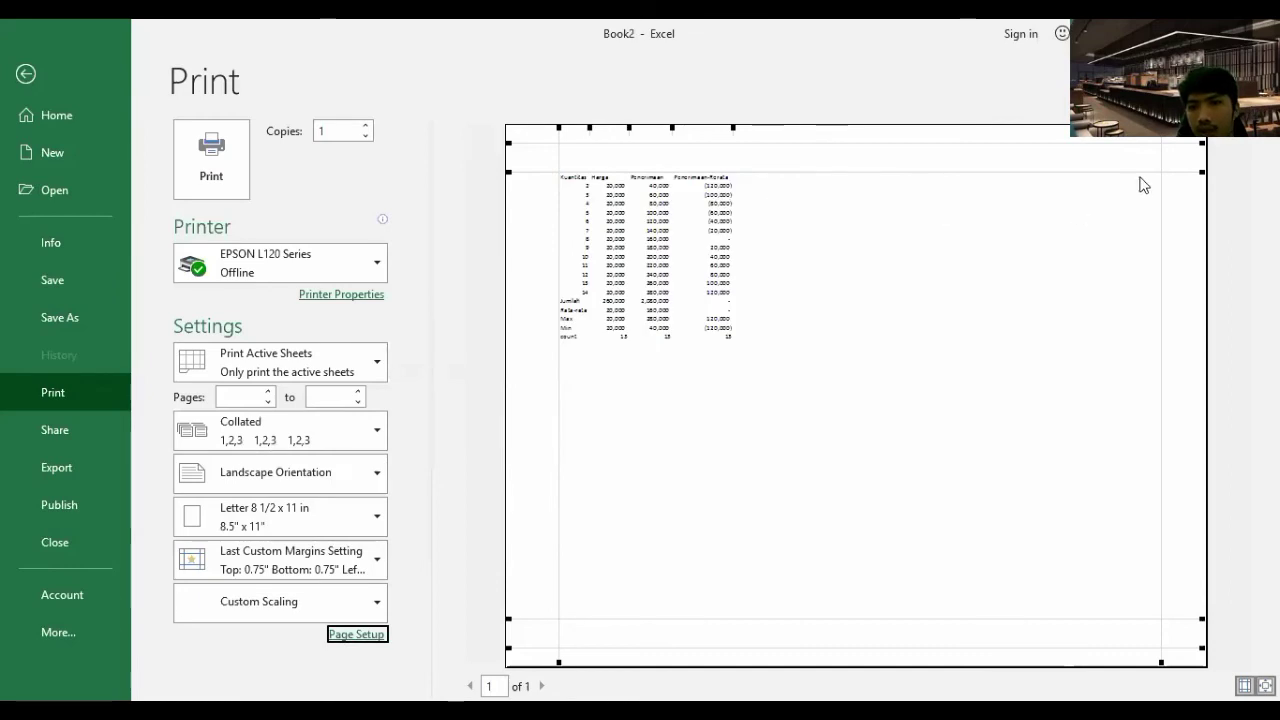
{"action": "left_click", "coordinate": [368, 633]}
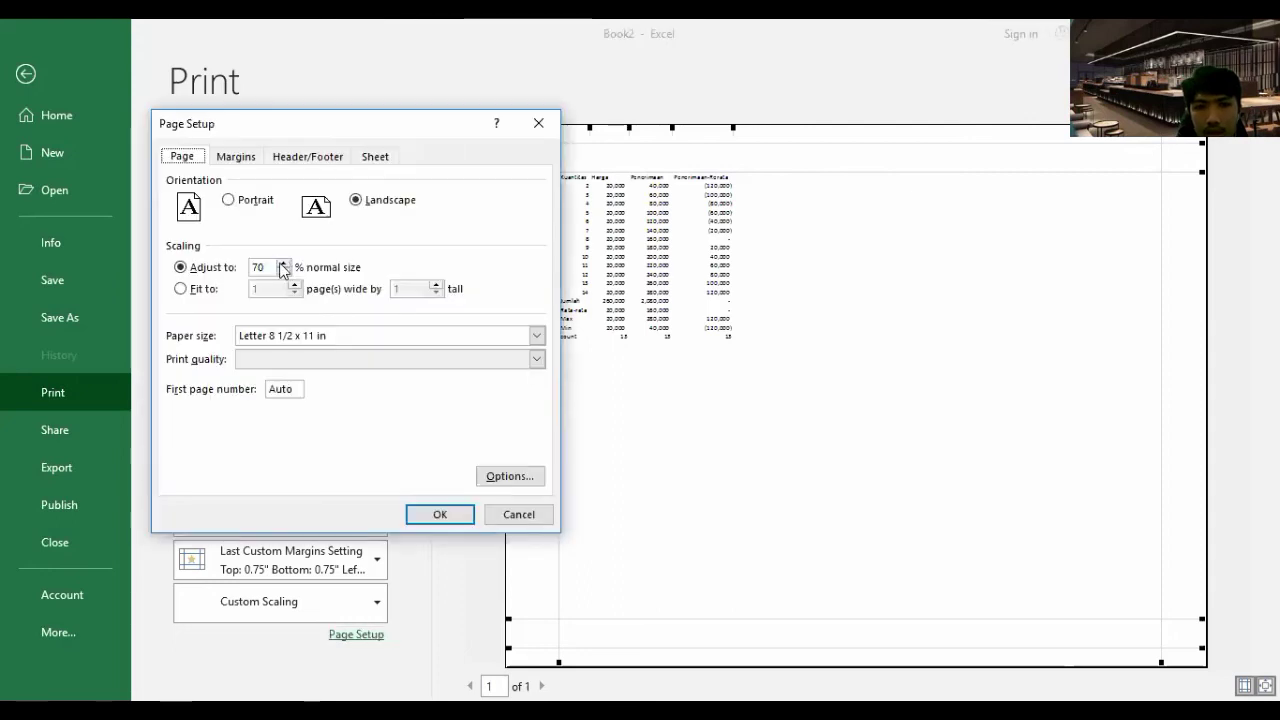
{"action": "double_click", "coordinate": [284, 263]}
{"action": "double_click", "coordinate": [284, 263]}
{"action": "left_click", "coordinate": [438, 513]}
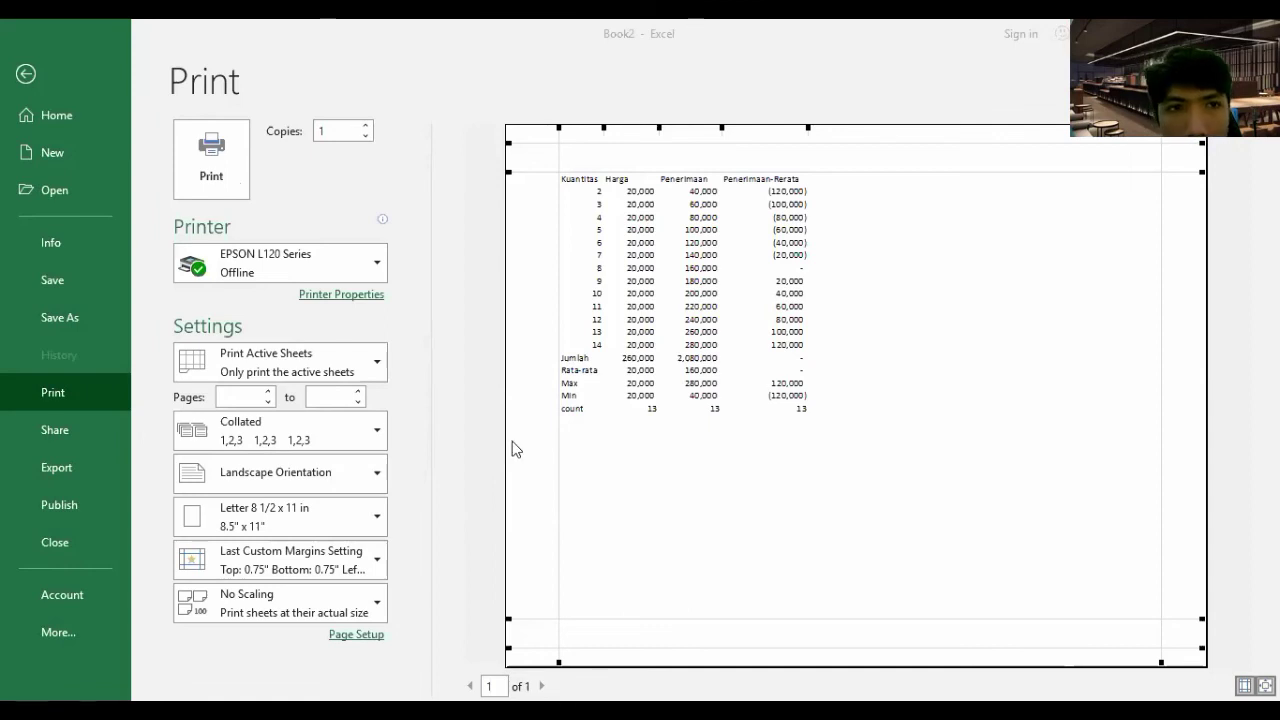
{"action": "key", "text": "Escape"}
{"action": "left_click", "coordinate": [167, 135]}
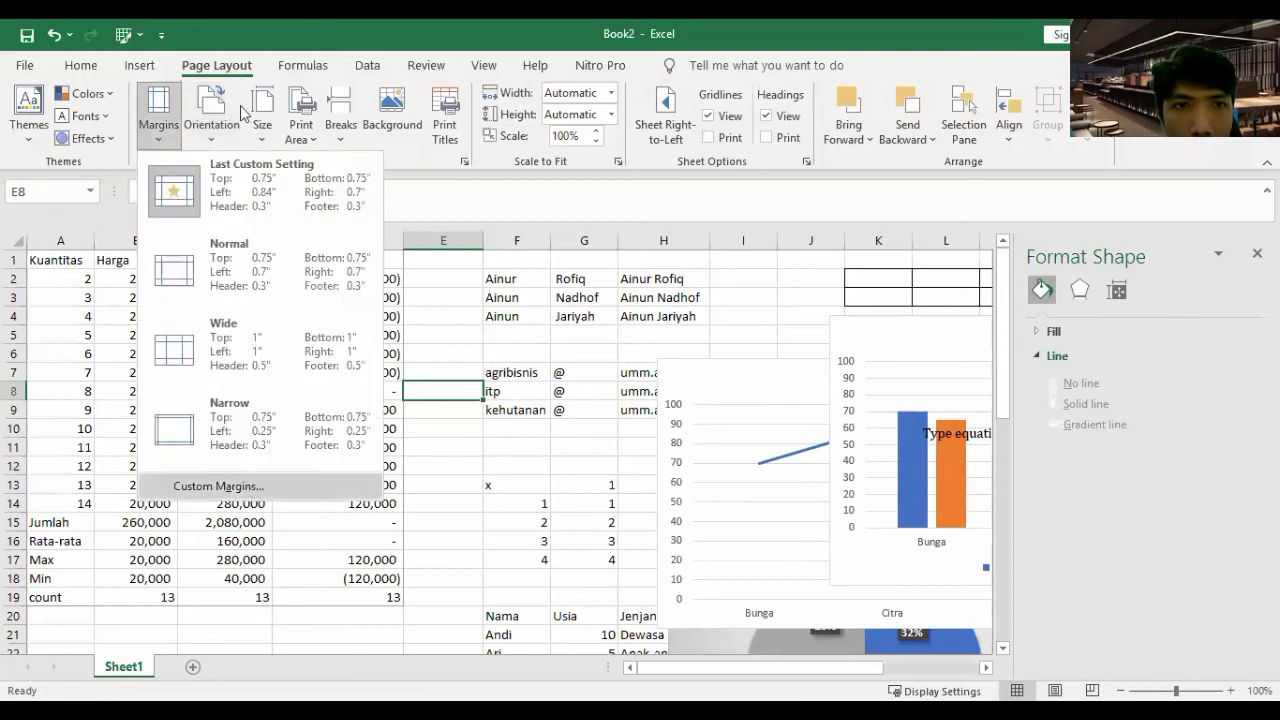
{"action": "key", "text": "Return"}
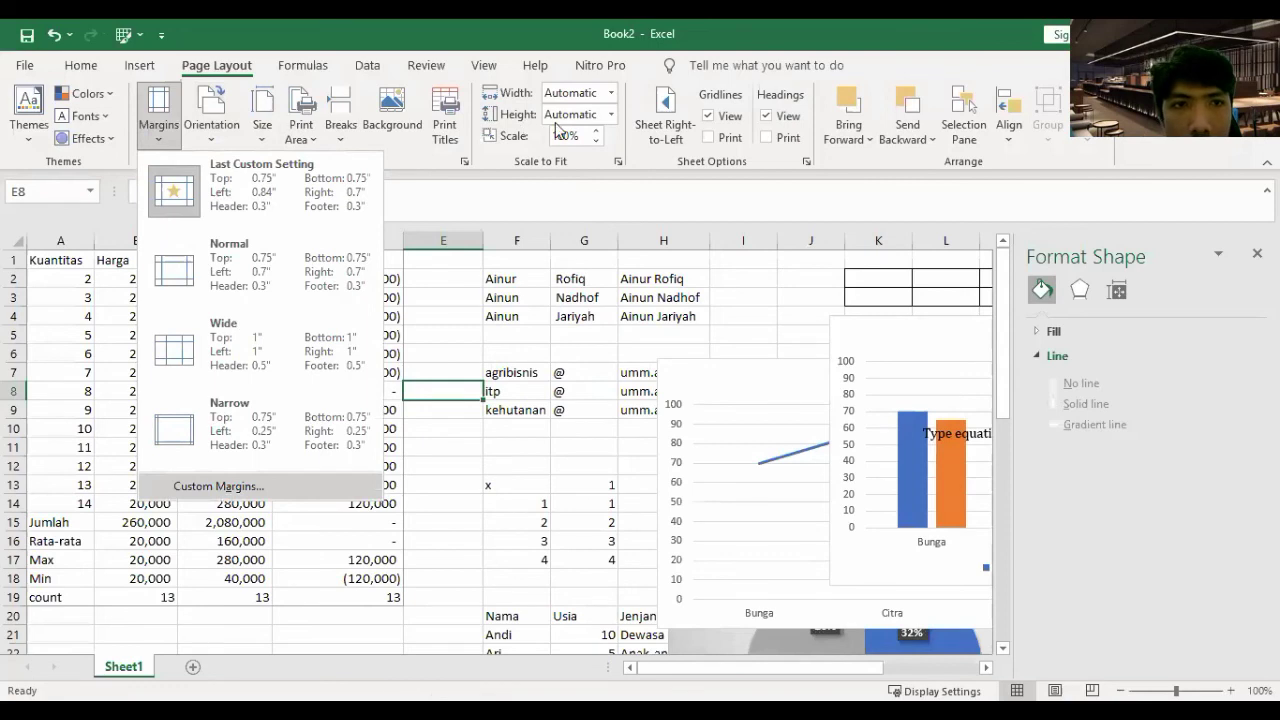
{"action": "left_click", "coordinate": [290, 128]}
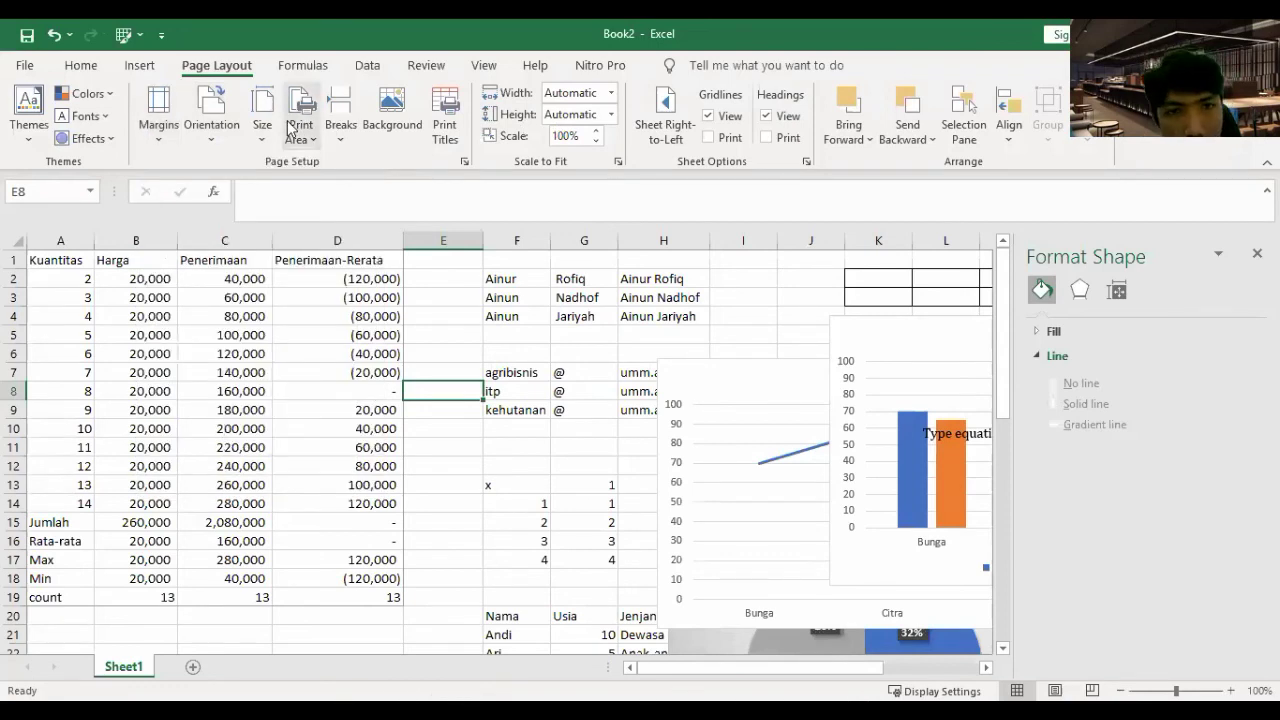
{"action": "key", "text": "ctrl+p"}
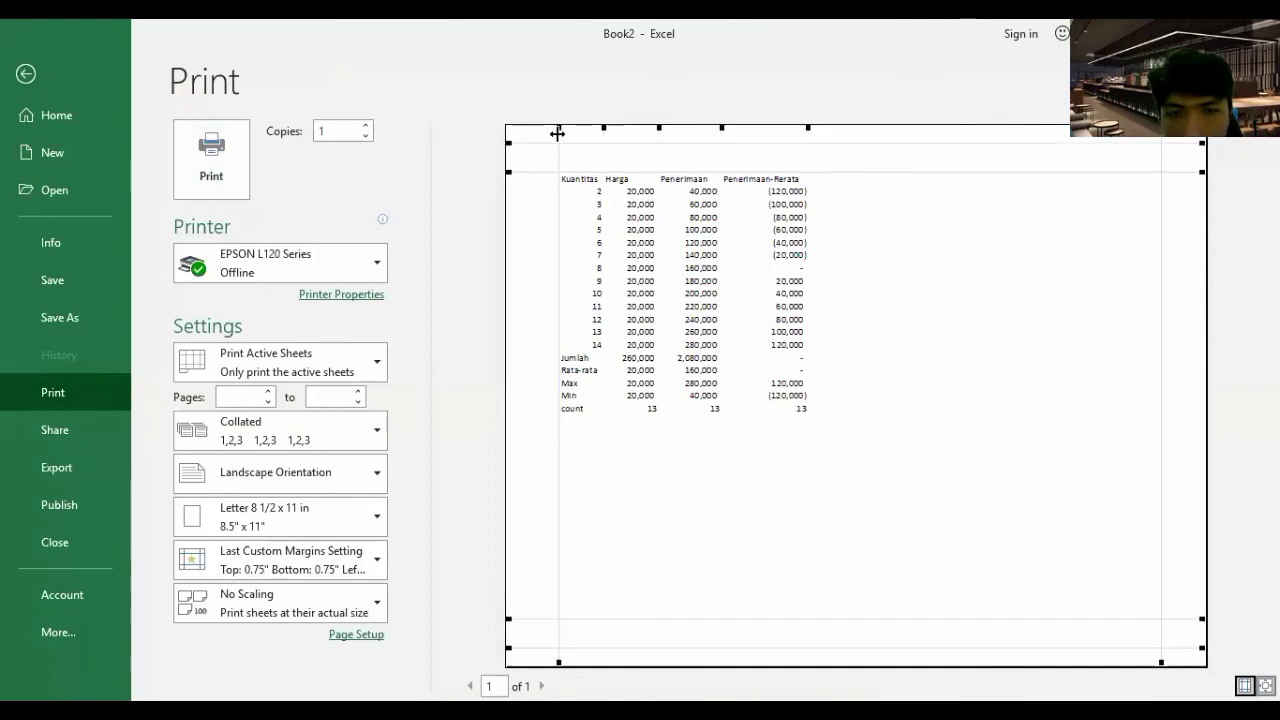
- Drag the left margin handle toward the page edge so the table sits further left
{"action": "left_click_drag", "start_coordinate": [557, 131], "coordinate": [591, 189]}
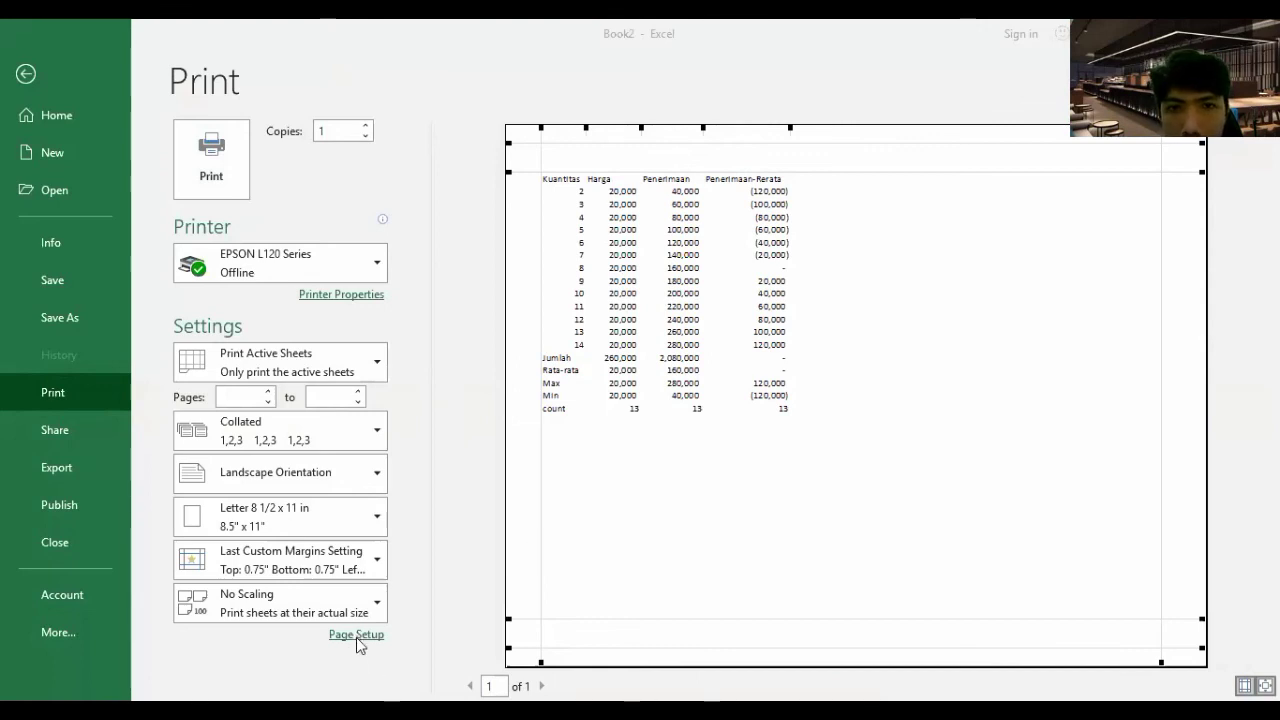
- On Page Setup's Sheet tab, tick Gridlines and toggle Black and white on then off
{"action": "left_click", "coordinate": [356, 637]}
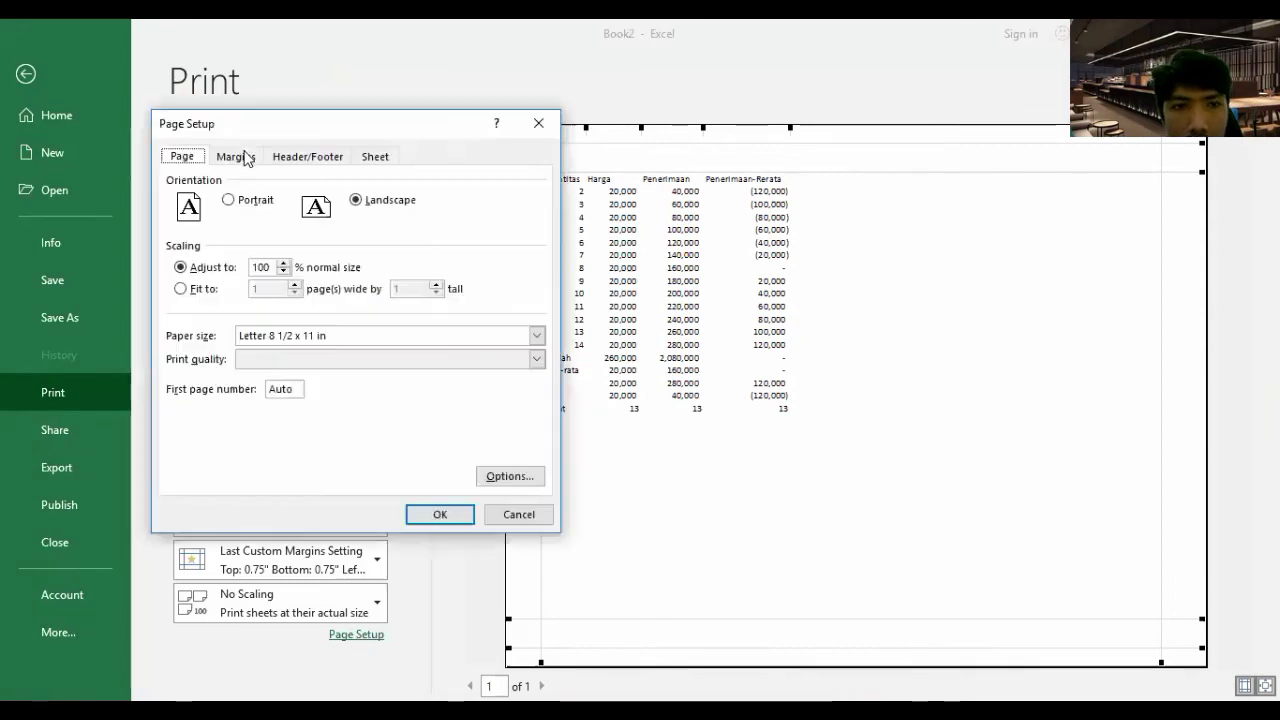
{"action": "left_click", "coordinate": [309, 160]}
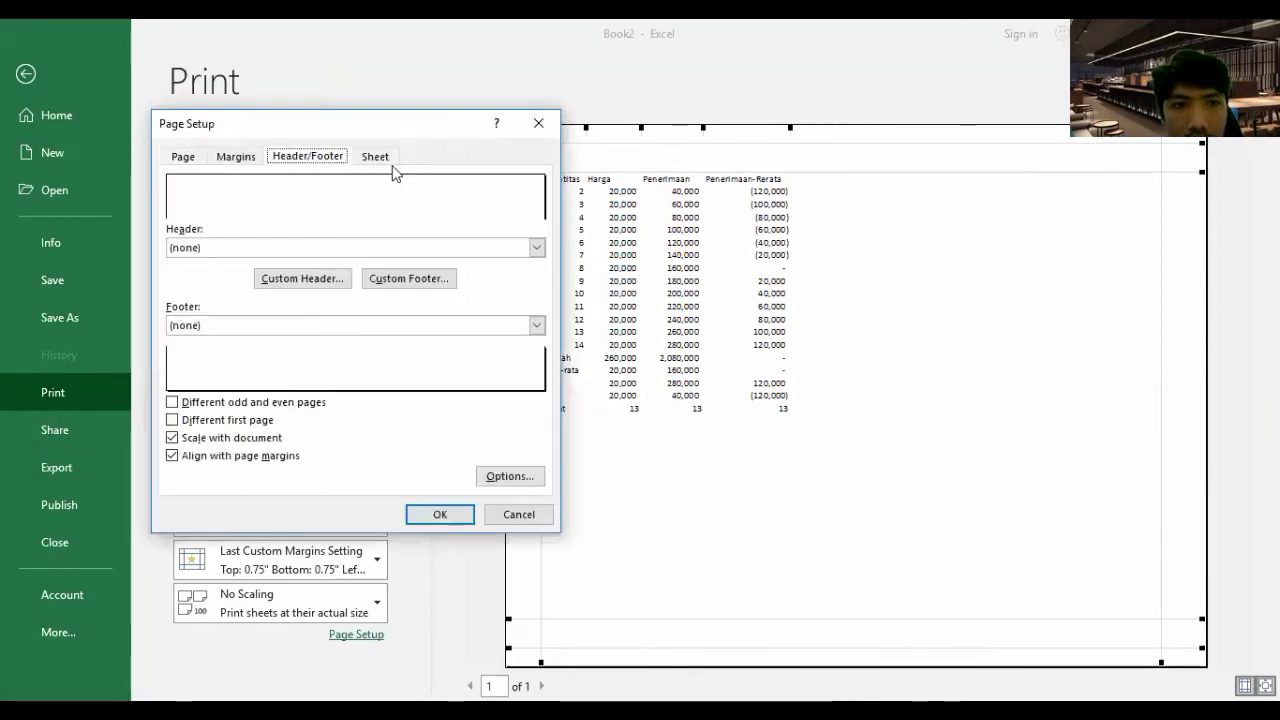
{"action": "left_click", "coordinate": [392, 165]}
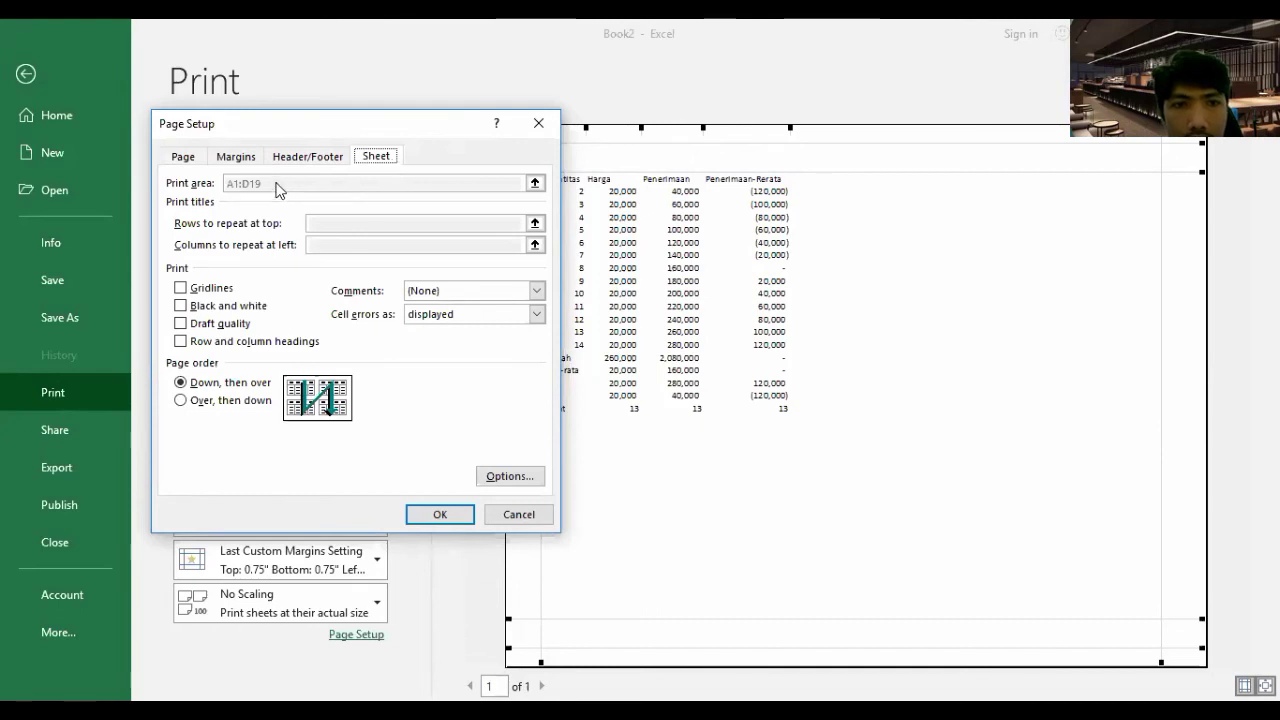
{"action": "left_click", "coordinate": [197, 289]}
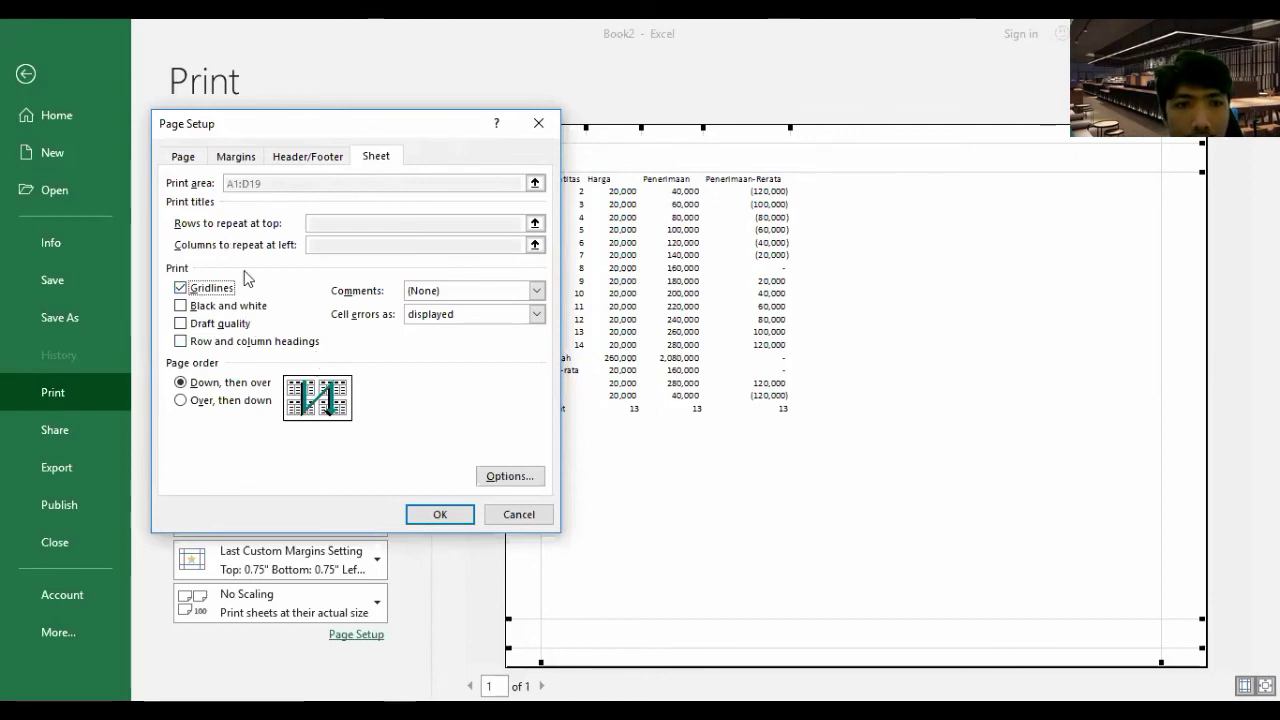
{"action": "left_click", "coordinate": [234, 306]}
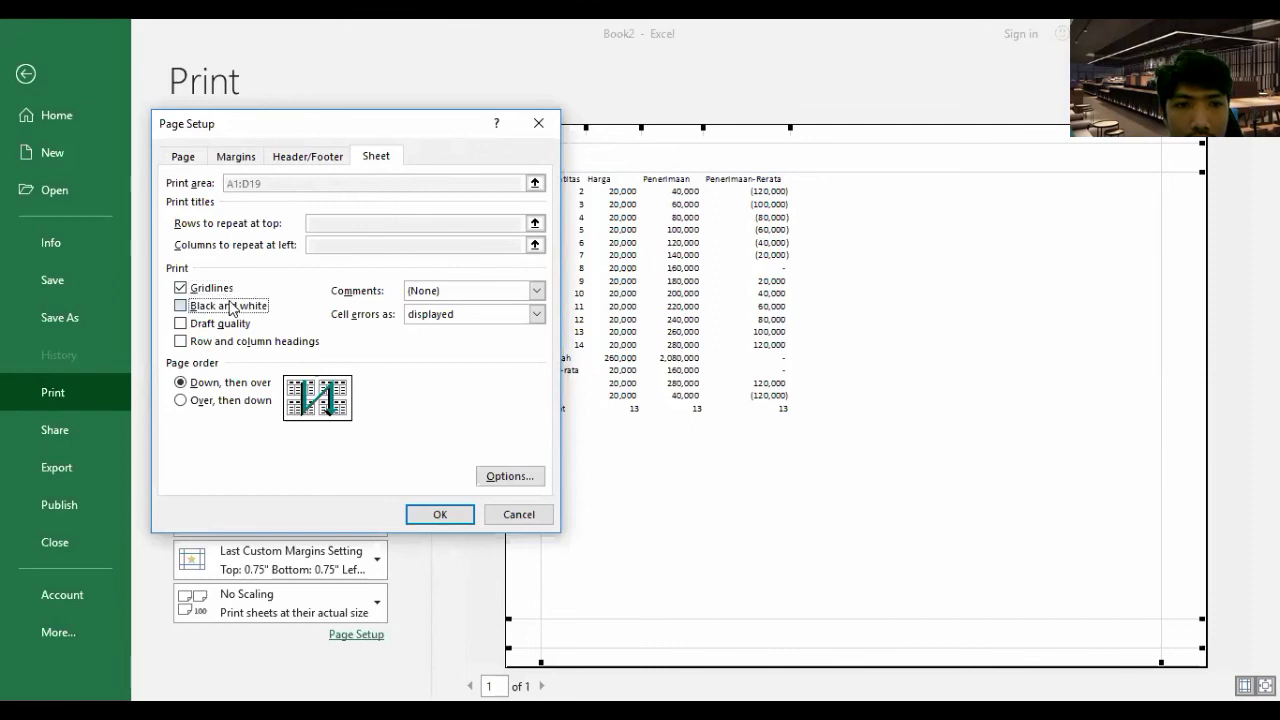
{"action": "left_click", "coordinate": [230, 306]}
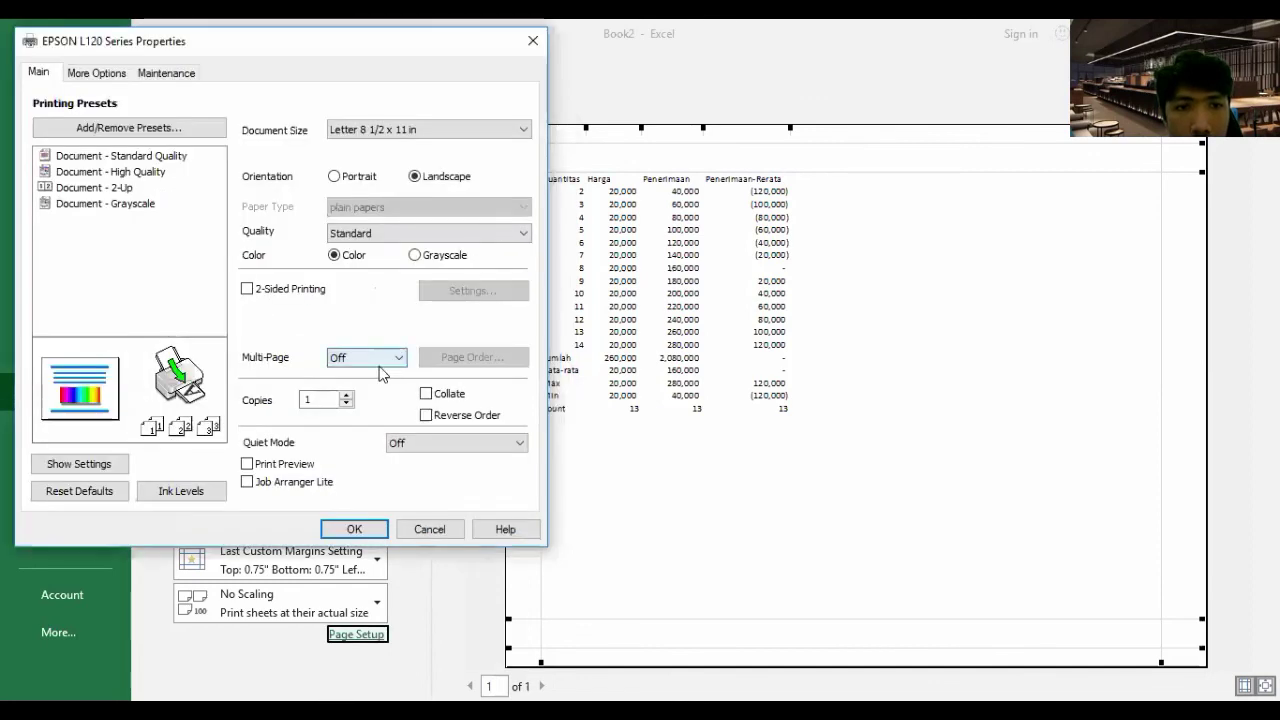
- Enable the printer's Print Preview option, close printer properties and Page Setup, and return to the worksheet
{"action": "left_click", "coordinate": [309, 465]}
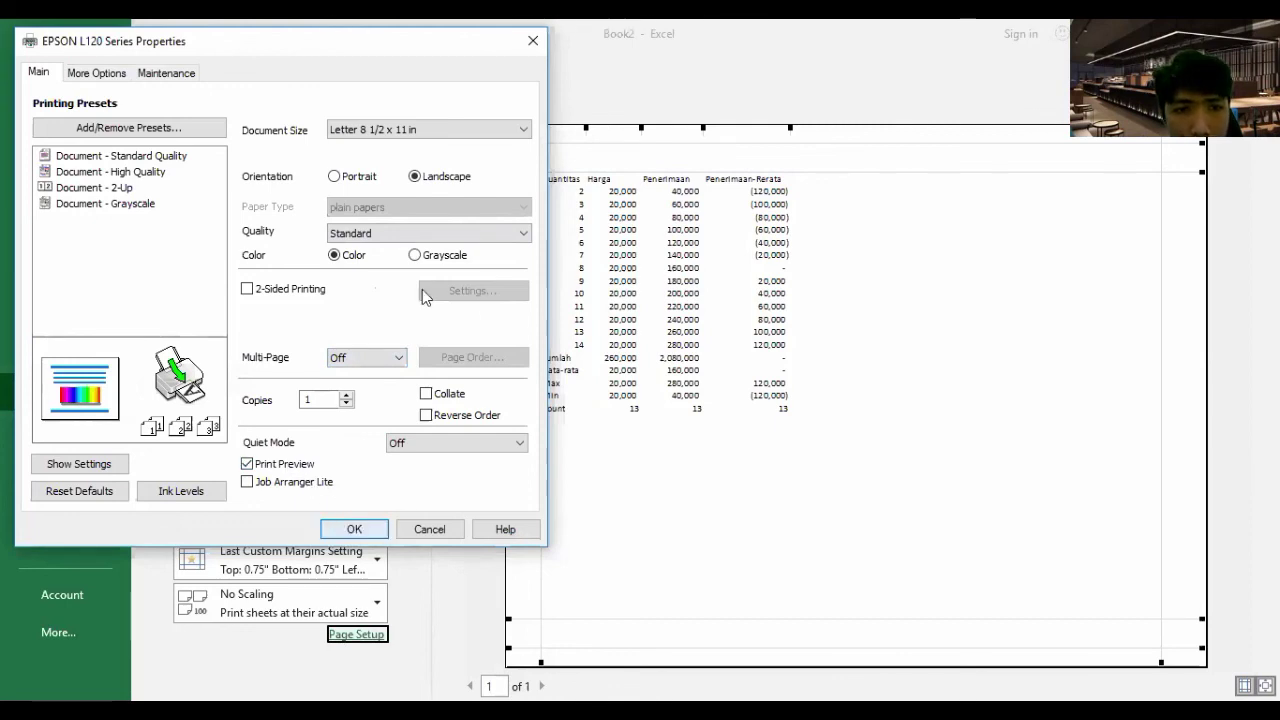
{"action": "key", "text": "Return"}
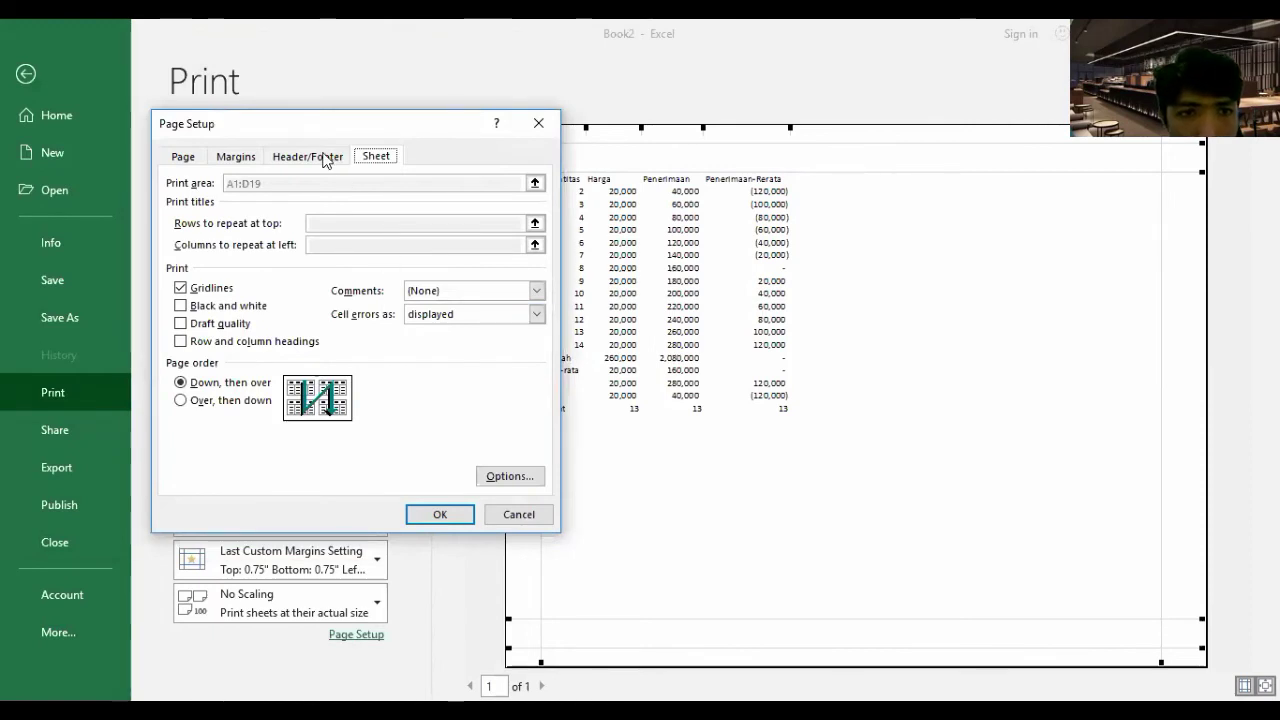
{"action": "left_click", "coordinate": [272, 158]}
{"action": "left_click", "coordinate": [250, 160]}
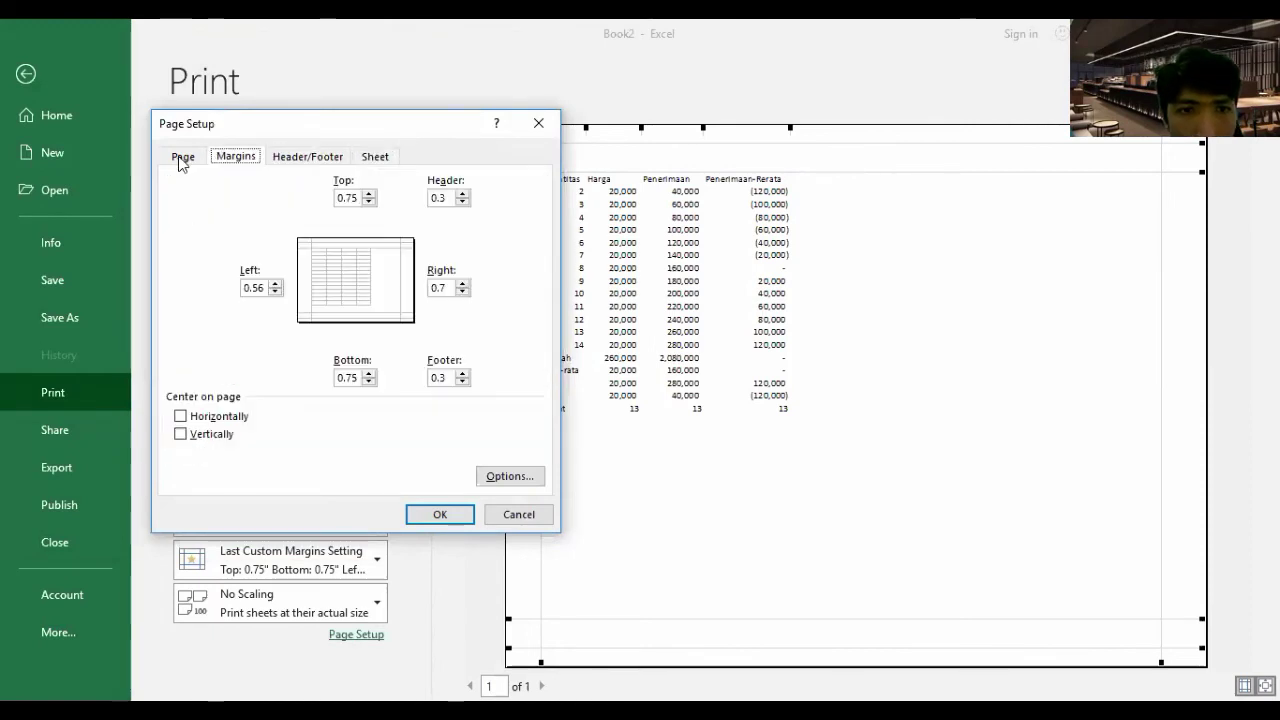
{"action": "left_click", "coordinate": [180, 160]}
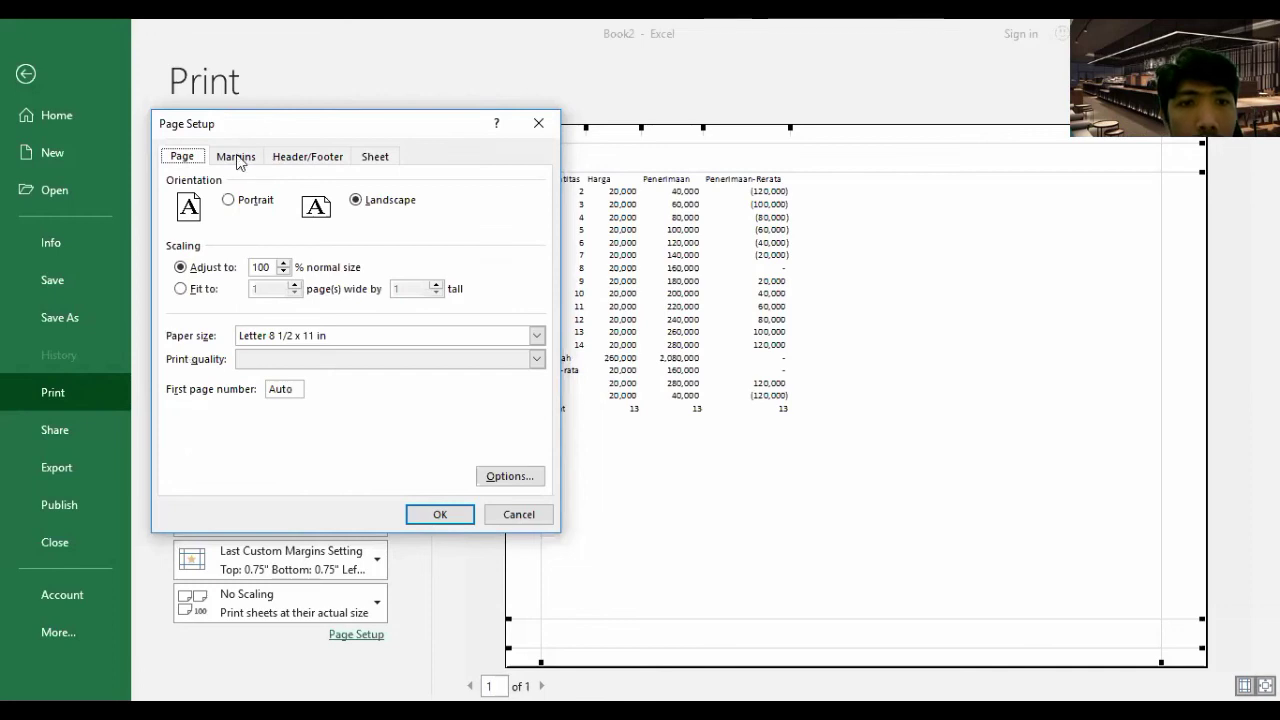
{"action": "left_click", "coordinate": [307, 158]}
{"action": "left_click", "coordinate": [372, 158]}
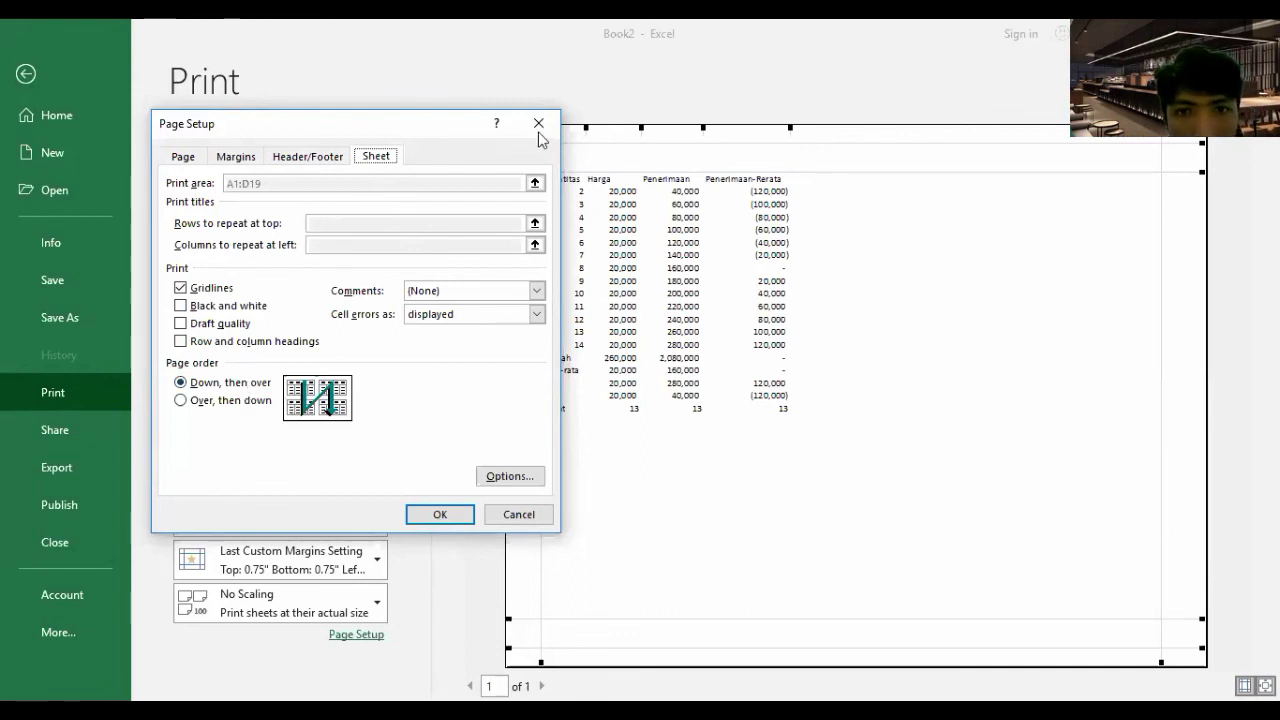
{"action": "left_click", "coordinate": [440, 514]}
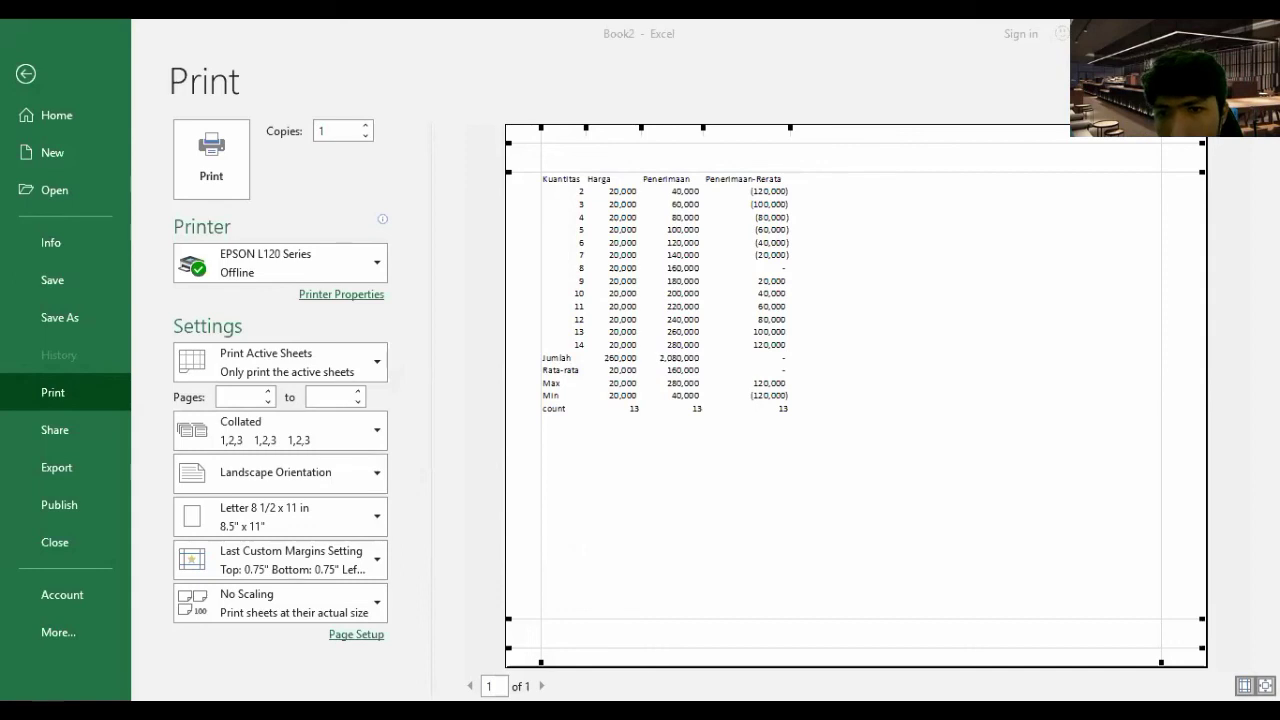
{"action": "left_click", "coordinate": [22, 74]}
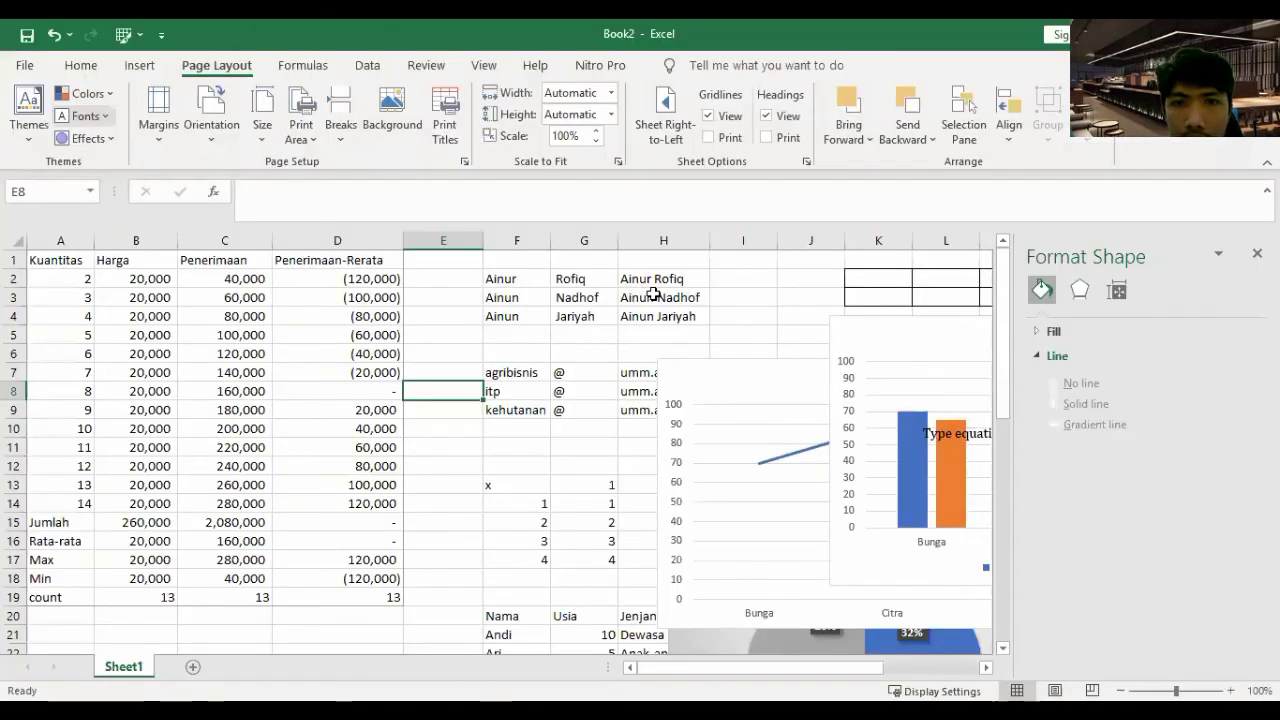
- Hyperlink the joined name in H2 to the pasted lms.umm.ac.id course URL, then click it to test
{"action": "left_click", "coordinate": [632, 281]}
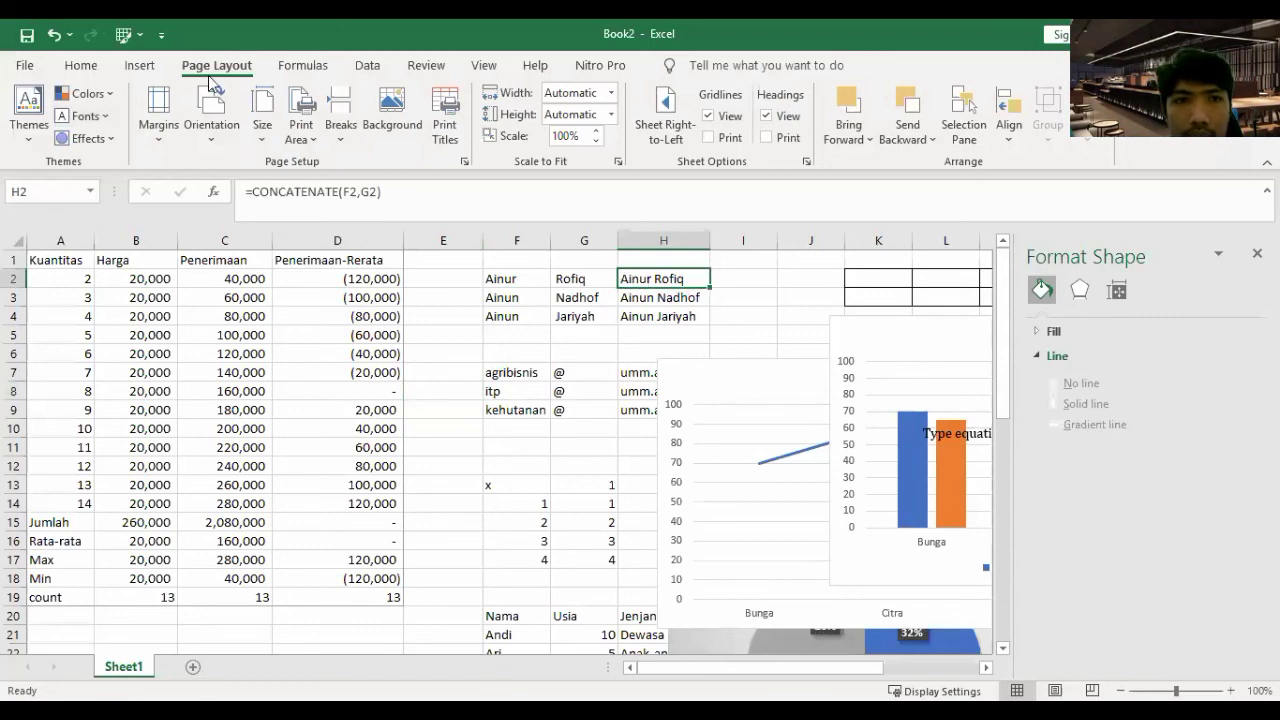
{"action": "left_click", "coordinate": [84, 70]}
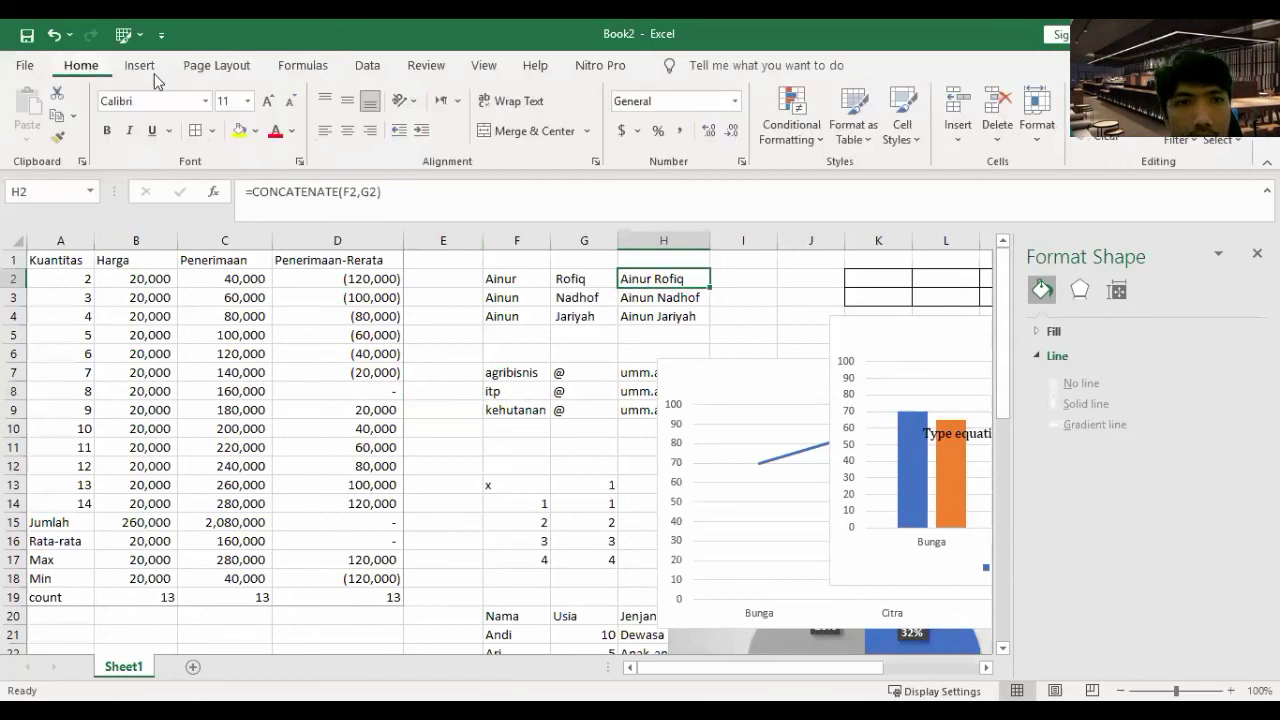
{"action": "scroll", "coordinate": [893, 124], "scroll_direction": "down", "scroll_amount": 1}
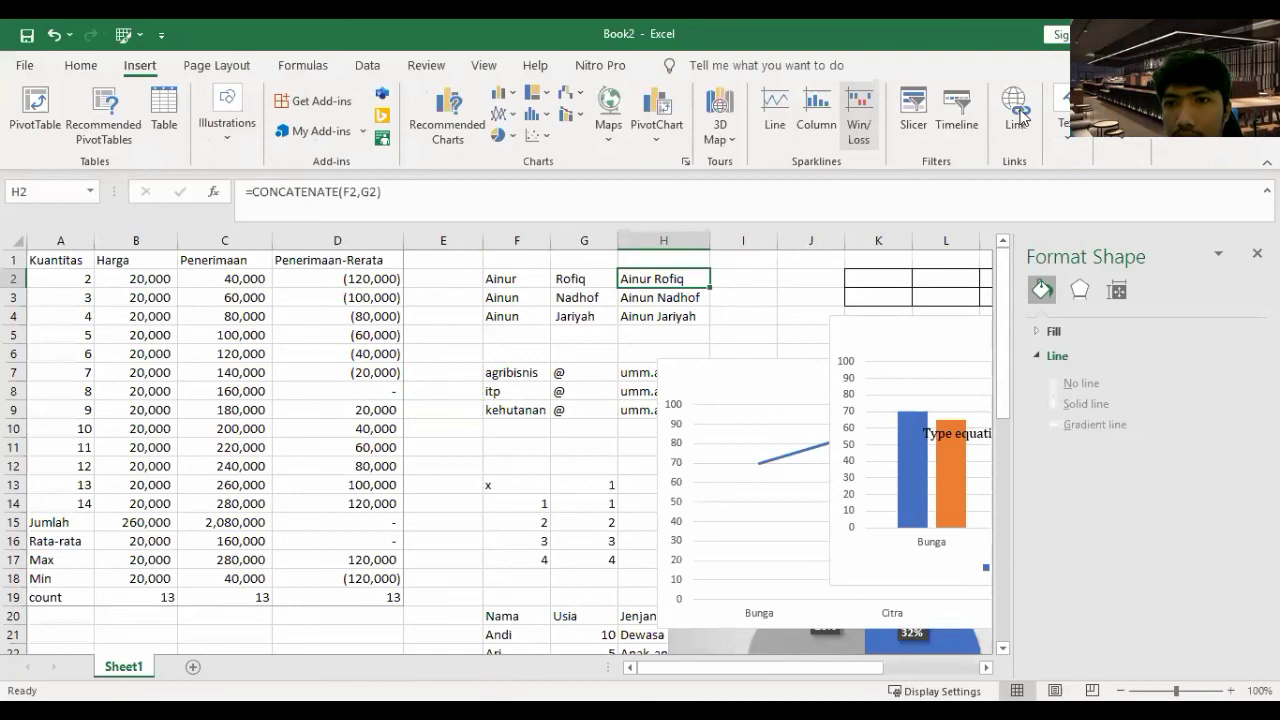
{"action": "left_click", "coordinate": [1020, 118]}
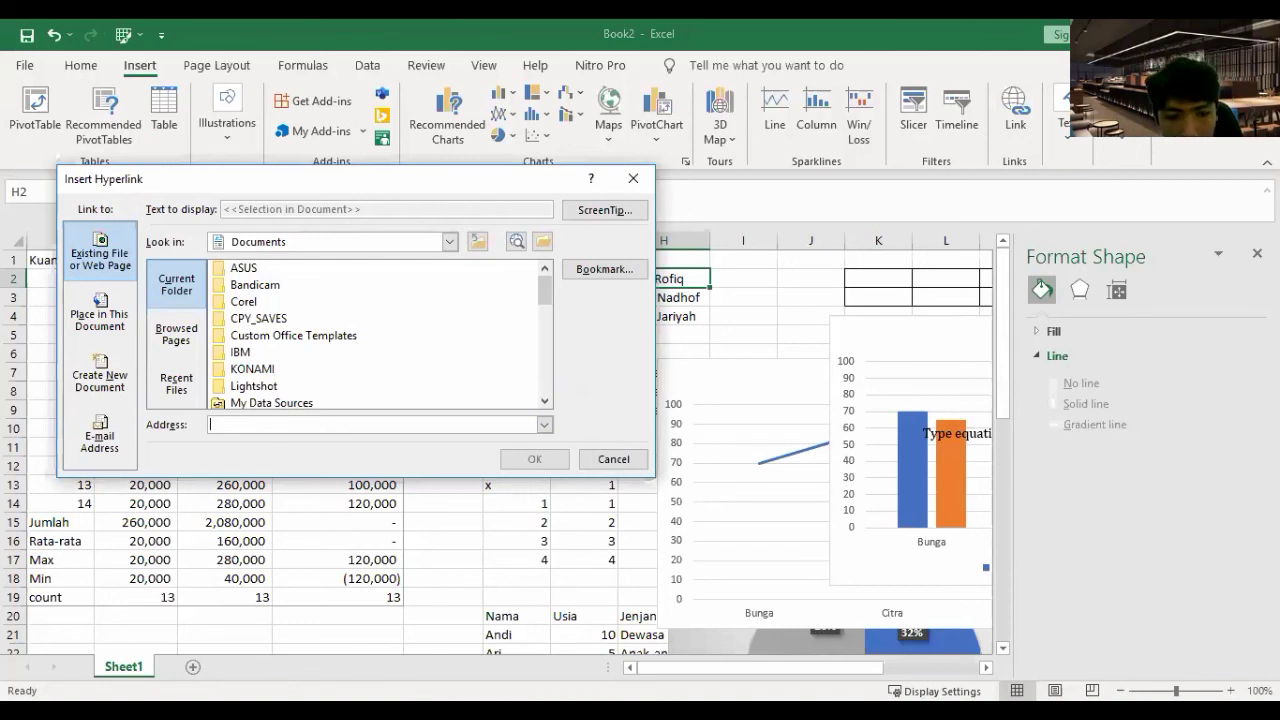
{"action": "key", "text": "alt+Tab"}
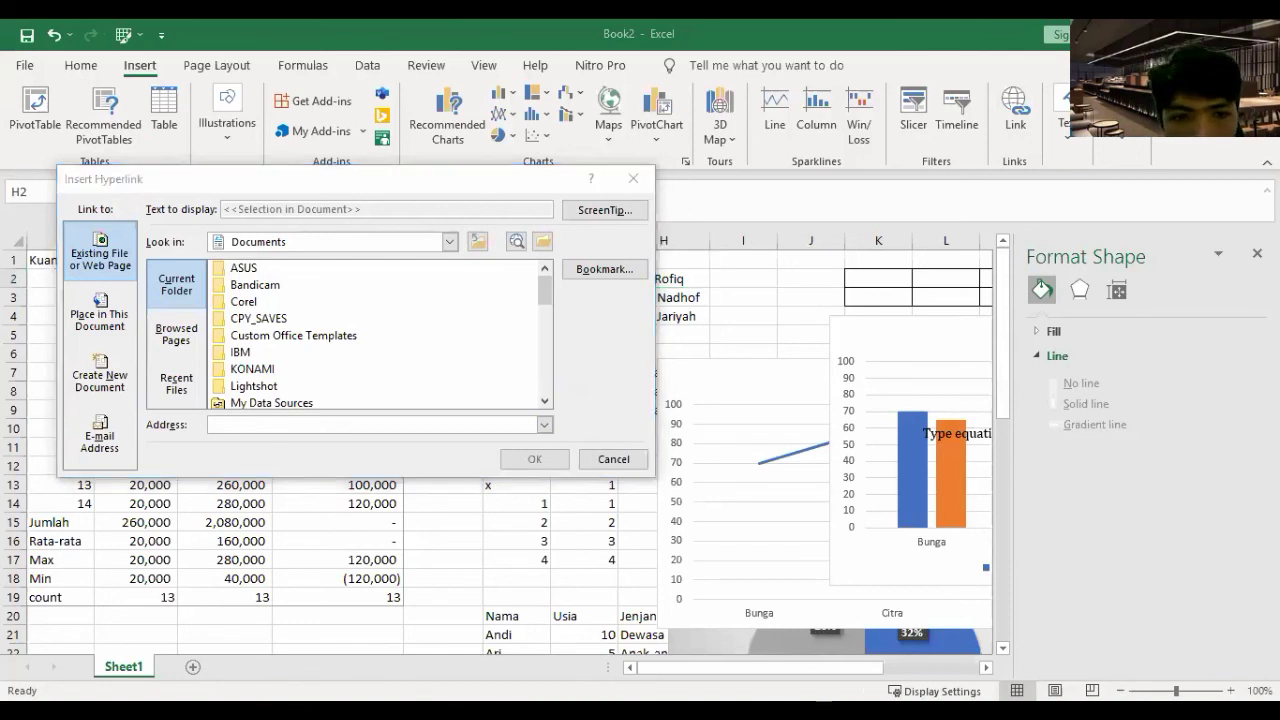
{"action": "key", "text": "alt+Tab"}
{"action": "type", "text": "https://lms.umm.ac.id/course/view.php?id=32923#section-5"}
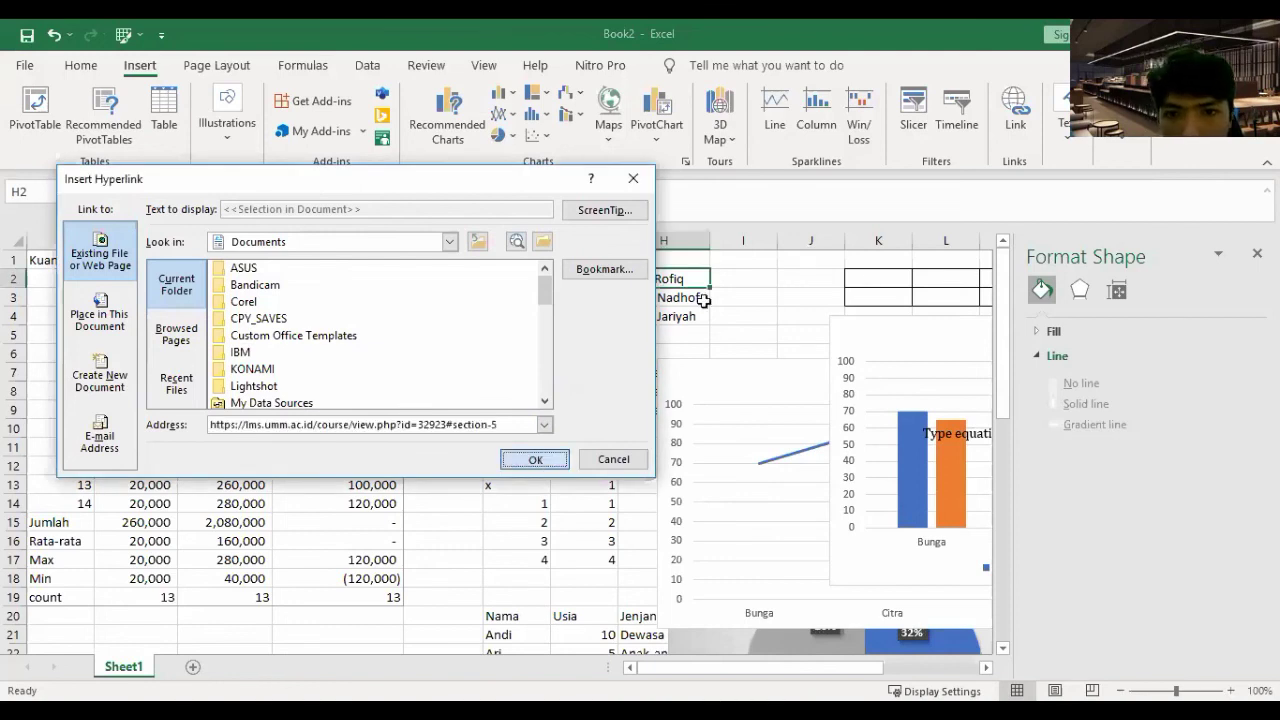
{"action": "key", "text": "Return"}
{"action": "left_click", "coordinate": [642, 281]}
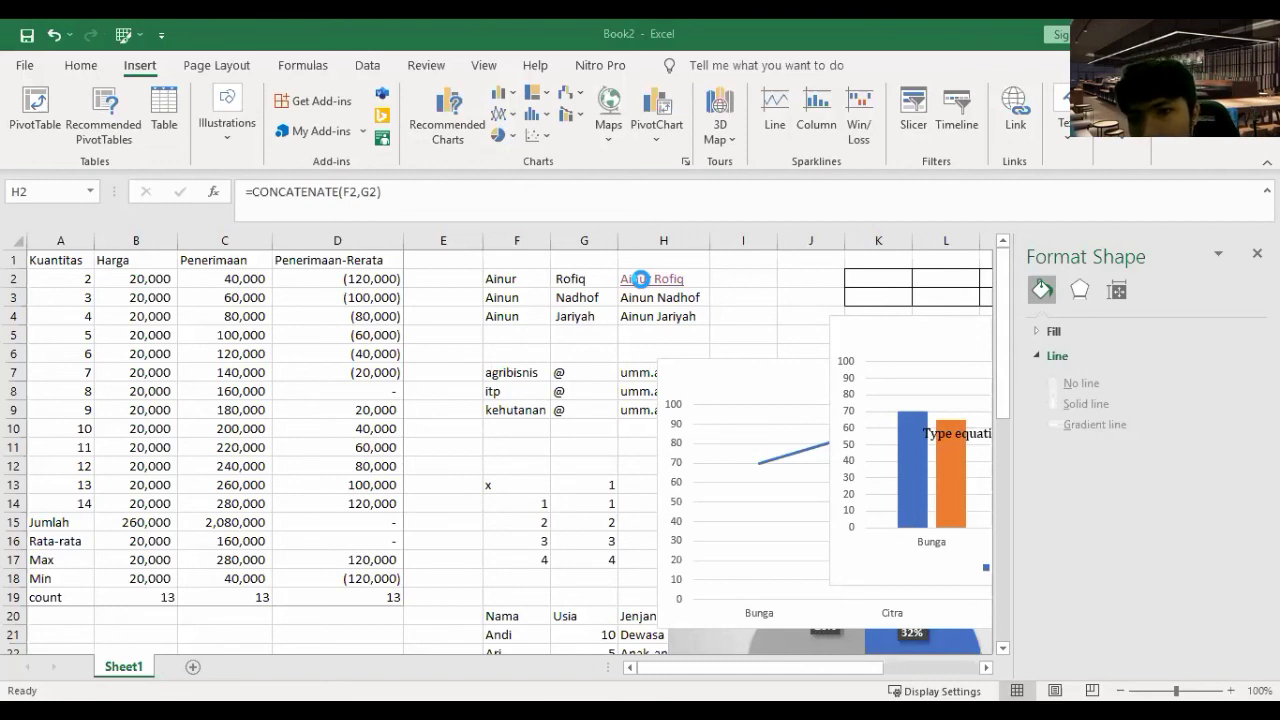
- Drag the quadratic-formula equation up beside cell I2
{"action": "left_click", "coordinate": [520, 346]}
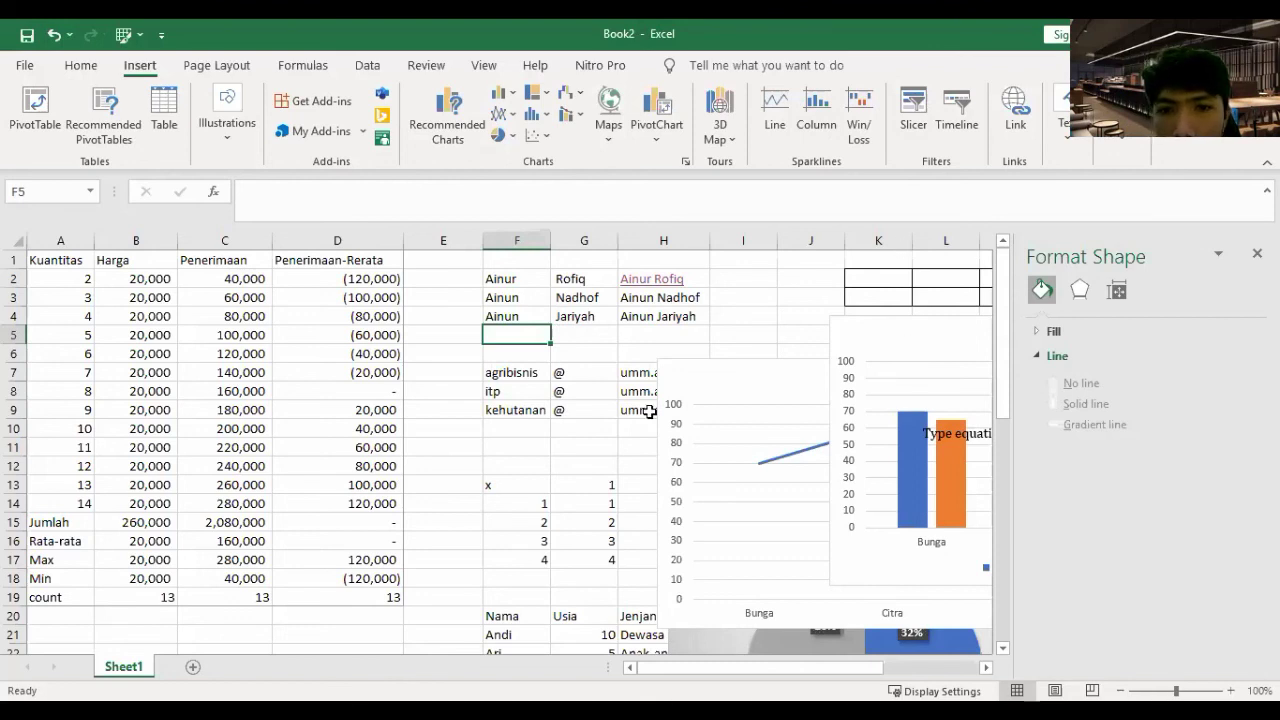
{"action": "left_click_drag", "start_coordinate": [541, 406], "coordinate": [789, 266]}
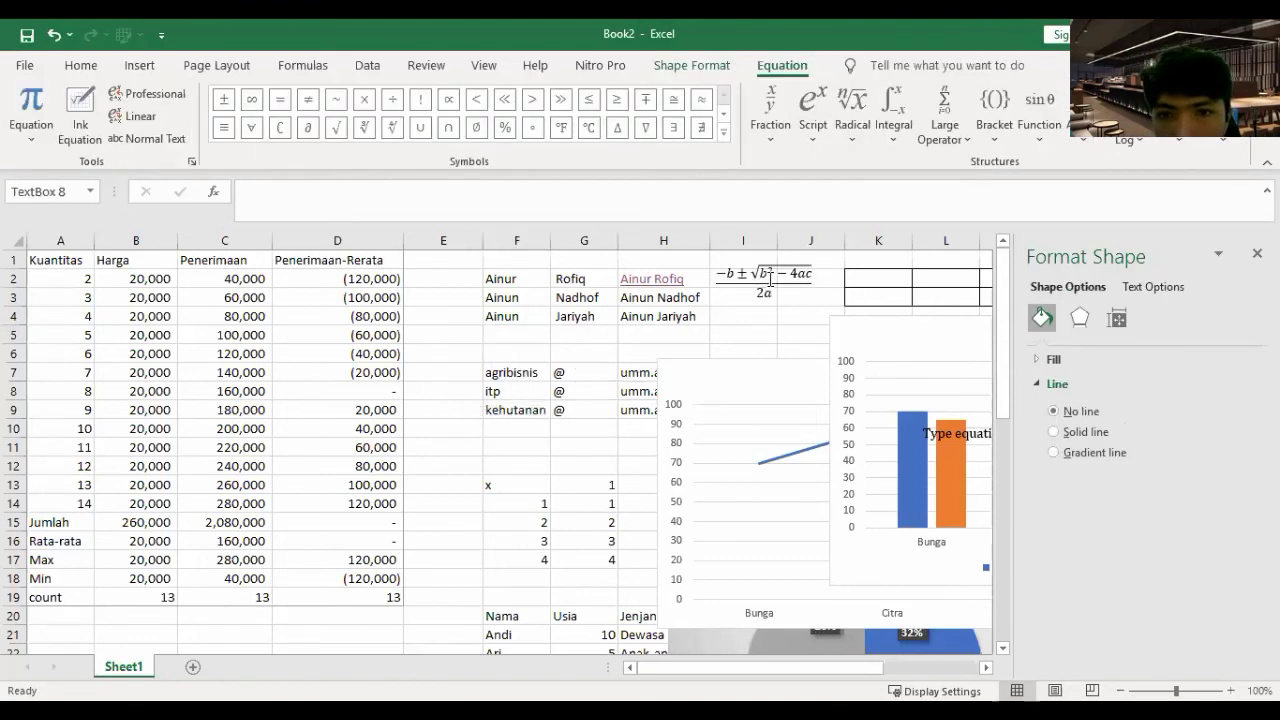
{"action": "left_click", "coordinate": [736, 270]}
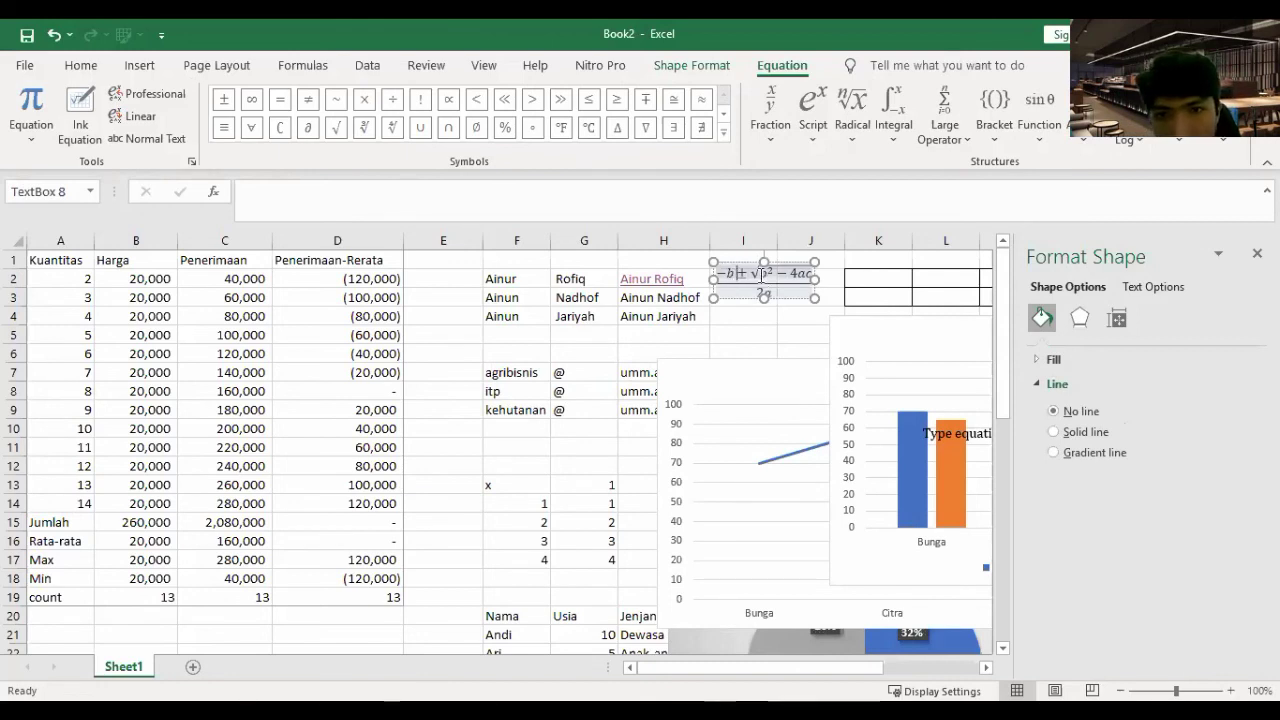
- Replace both b terms in the equation with 2, giving −2 and 2²
{"action": "key", "text": "BackSpace"}
{"action": "type", "text": "2"}
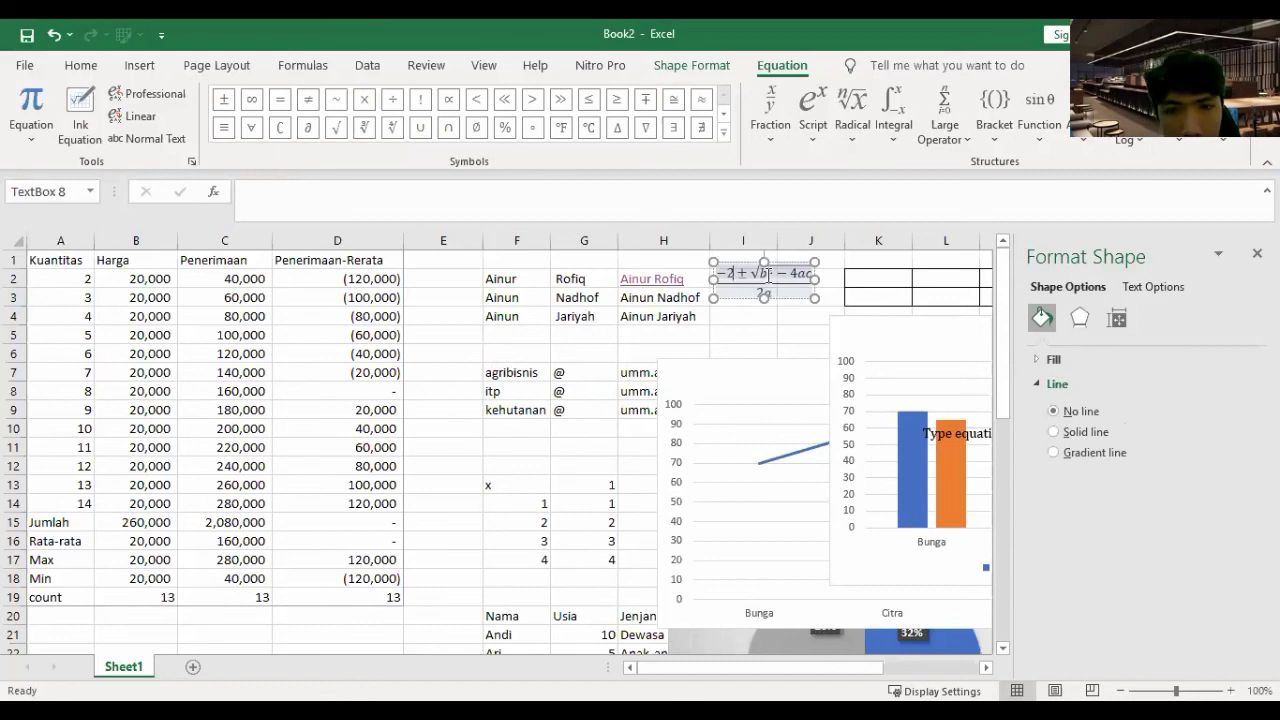
{"action": "left_click", "coordinate": [769, 275]}
{"action": "key", "text": "BackSpace"}
{"action": "type", "text": "2"}
- Change the 4ac term under the root to 4*4*8 and leave the equation
{"action": "left_click", "coordinate": [801, 276]}
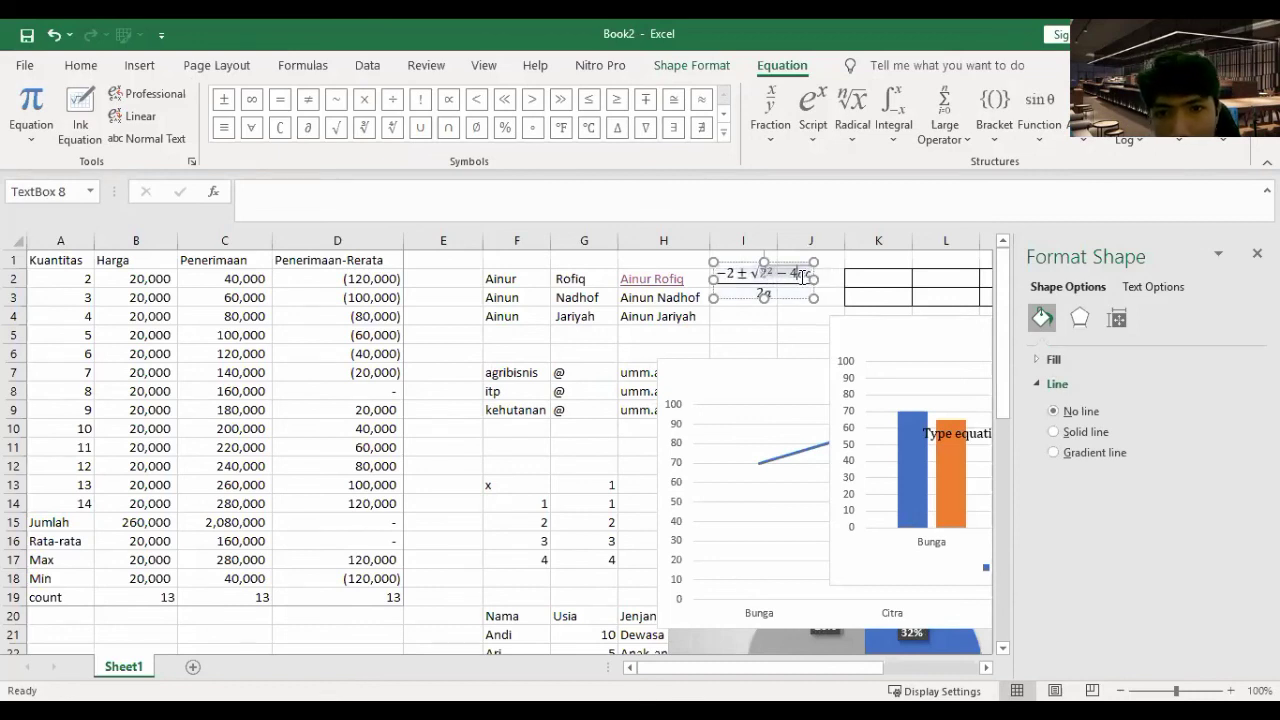
{"action": "key", "text": "Delete"}
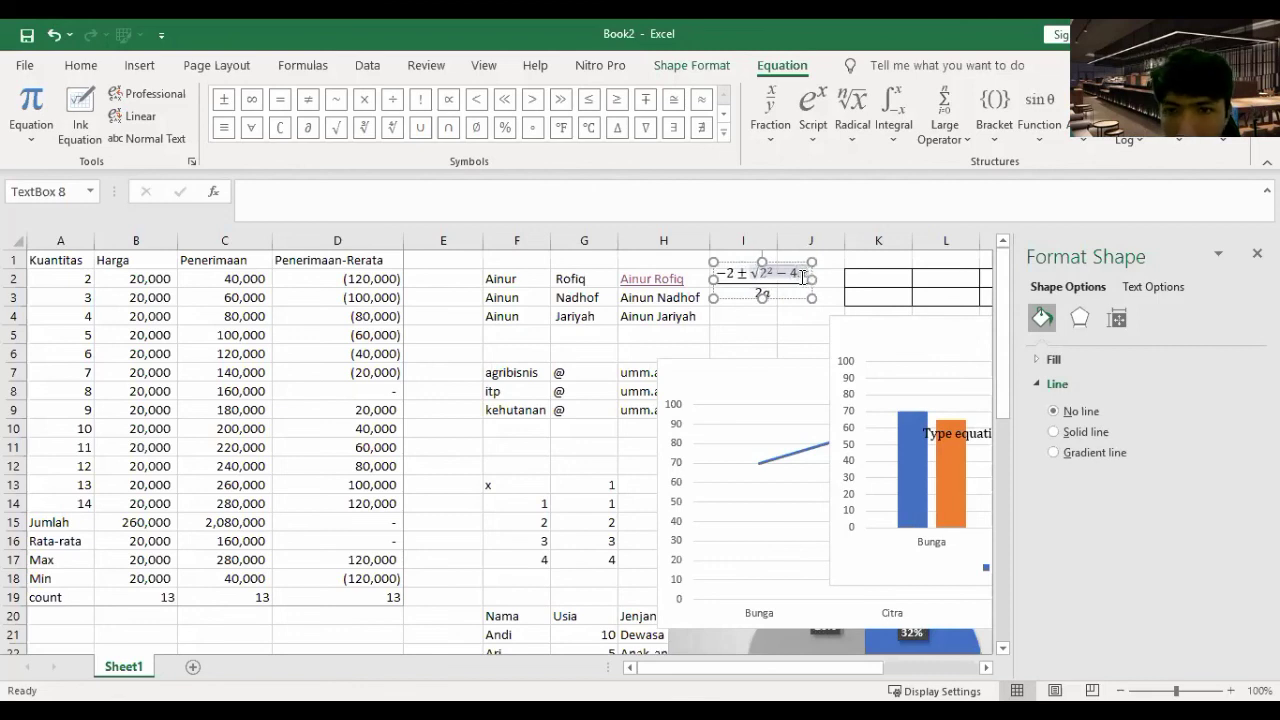
{"action": "type", "text": "1"}
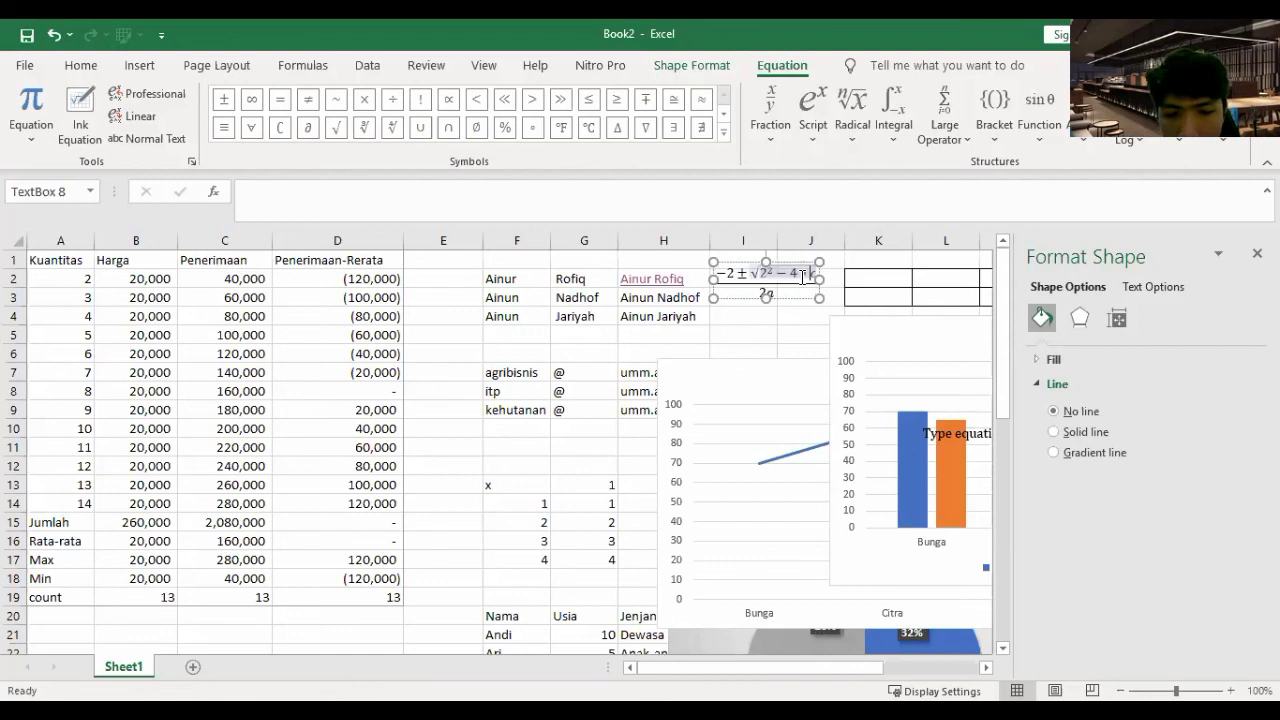
{"action": "type", "text": "4"}
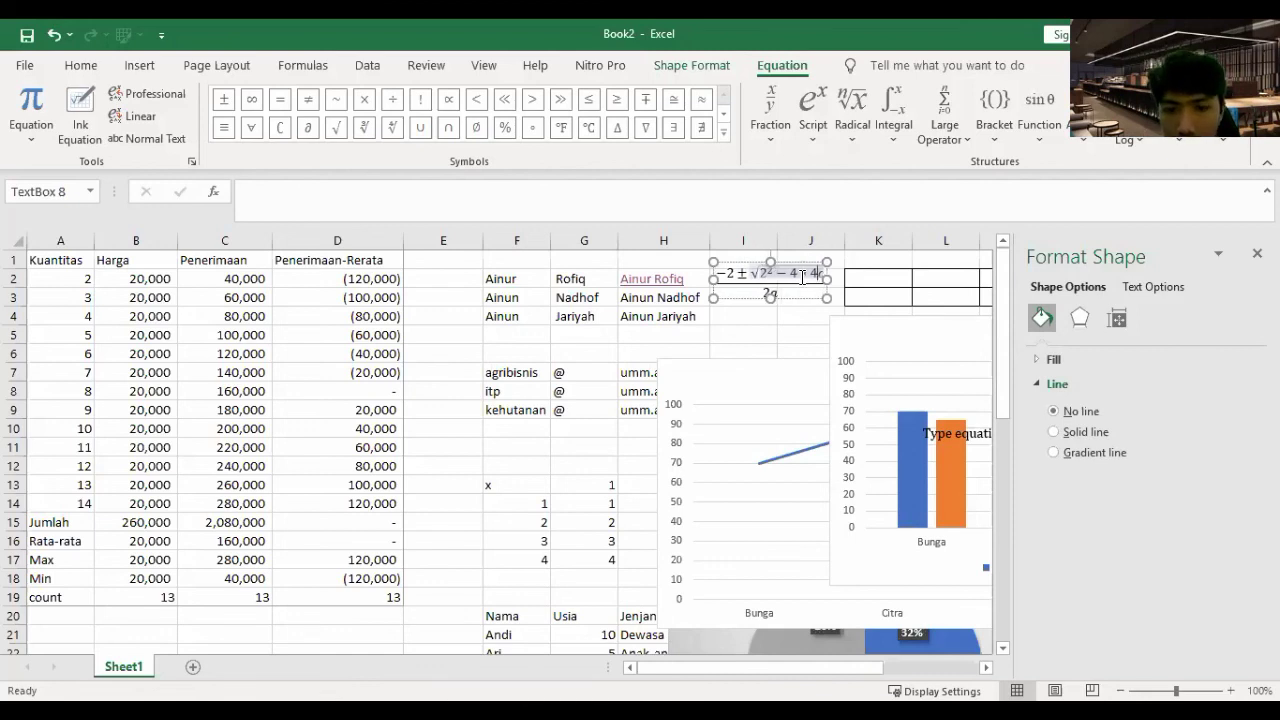
{"action": "type", "text": "8"}
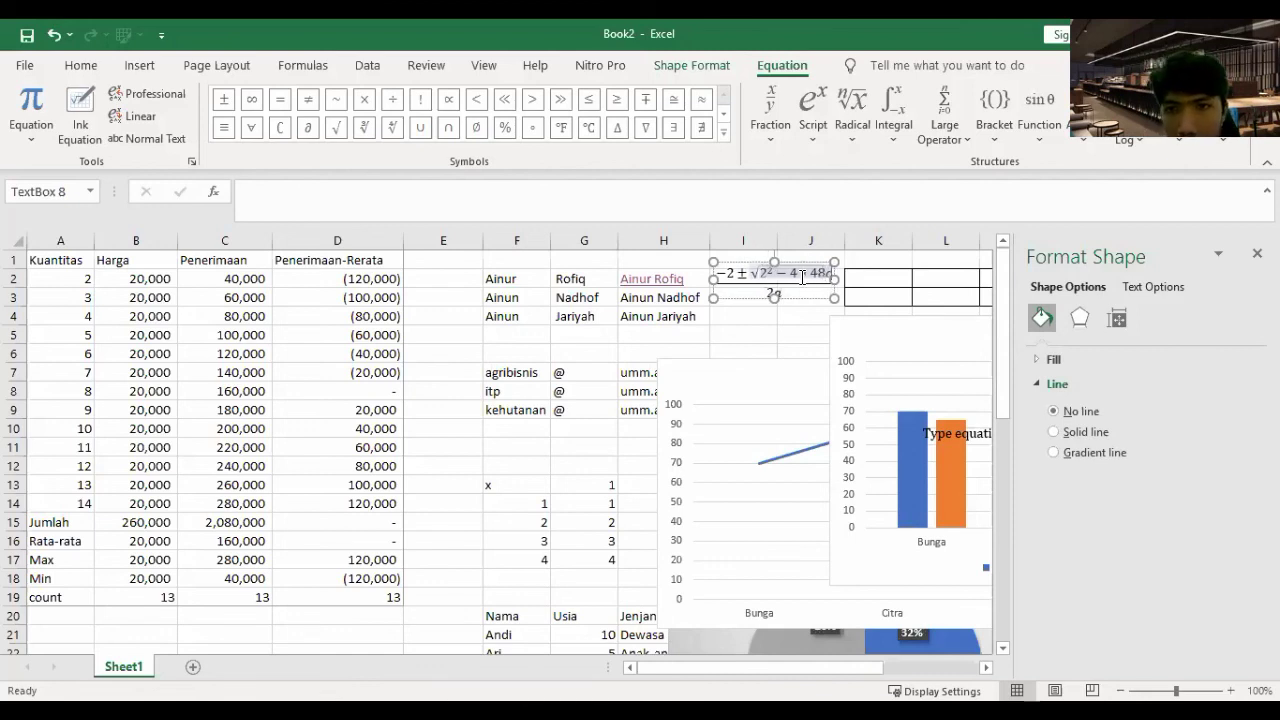
{"action": "key", "text": "BackSpace"}
{"action": "key", "text": "BackSpace"}
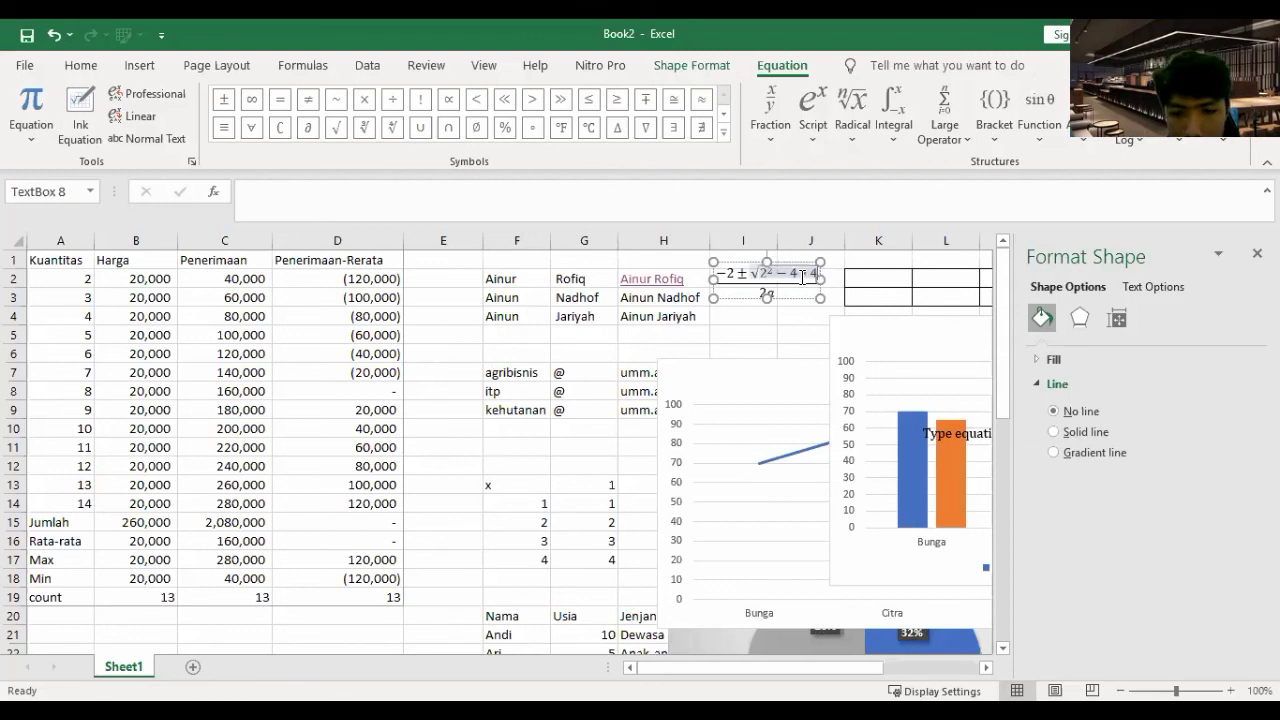
{"action": "type", "text": "8"}
{"action": "key", "text": "BackSpace"}
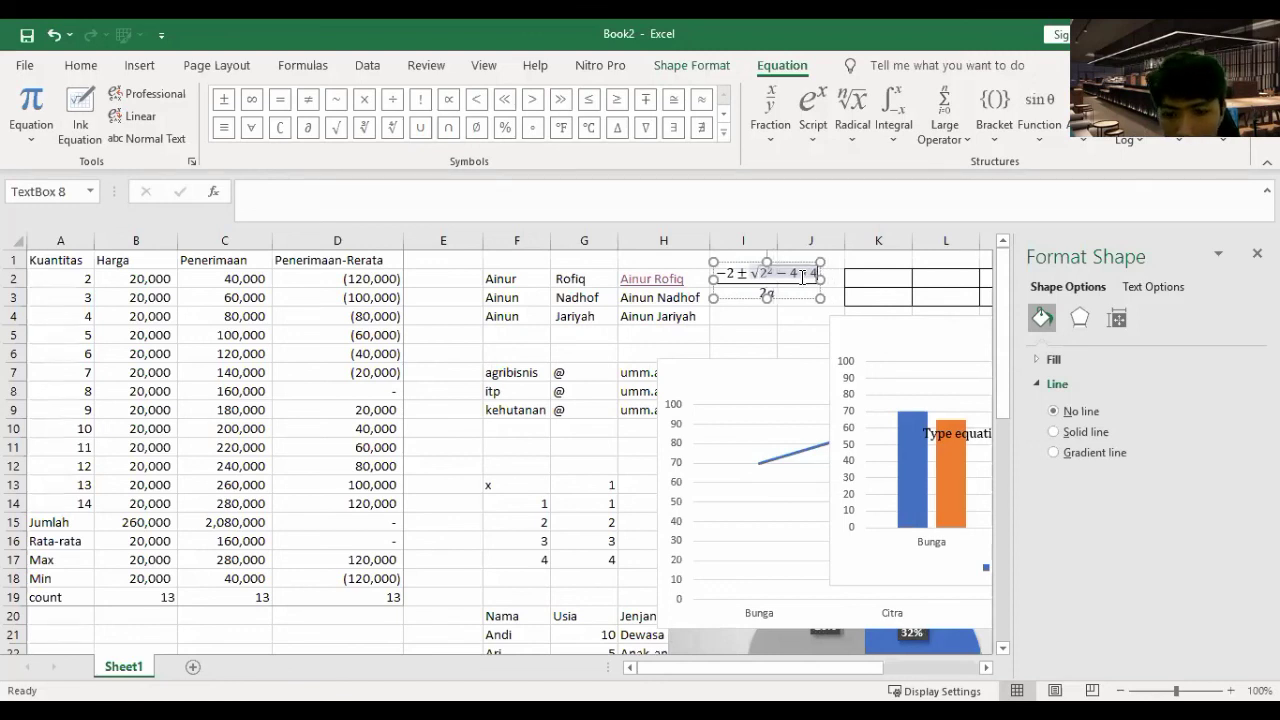
{"action": "type", "text": "*8"}
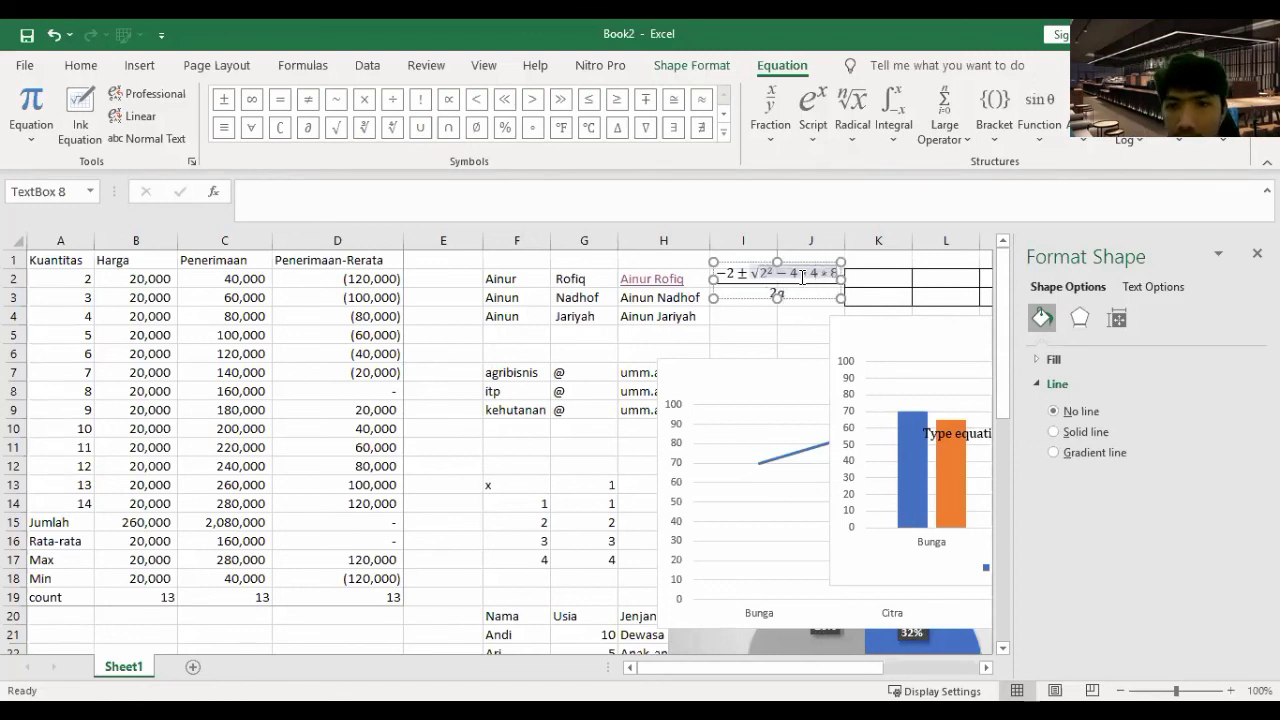
{"action": "key", "text": "Escape"}
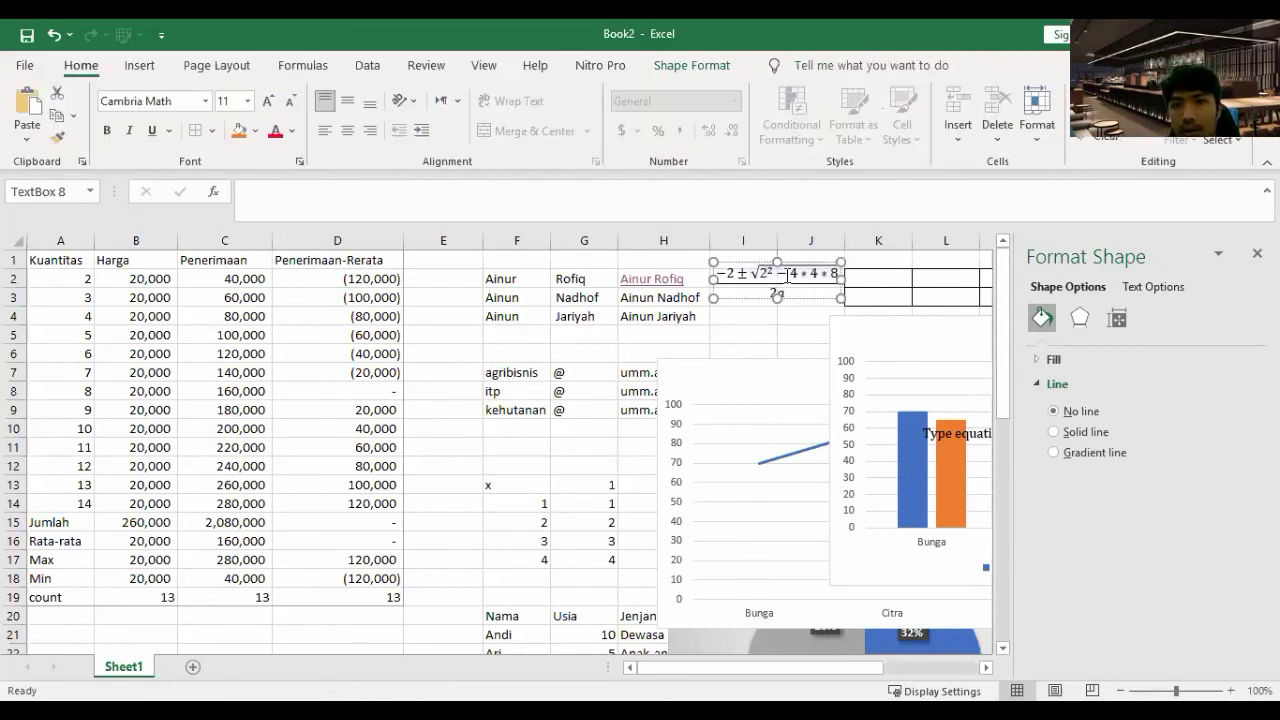
{"action": "key", "text": "Escape"}
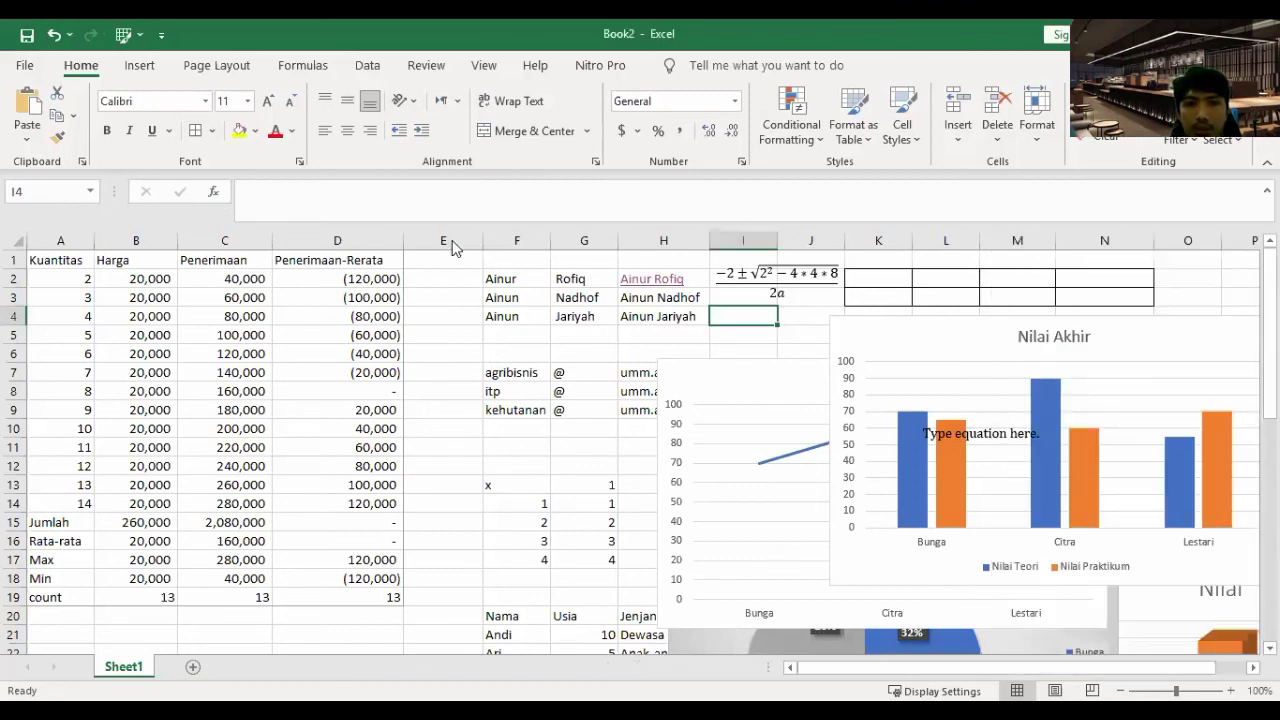
- Open Insert Function for I4 with Shift+F3 and browse the All-category function list
{"action": "key", "text": "shift+F3"}
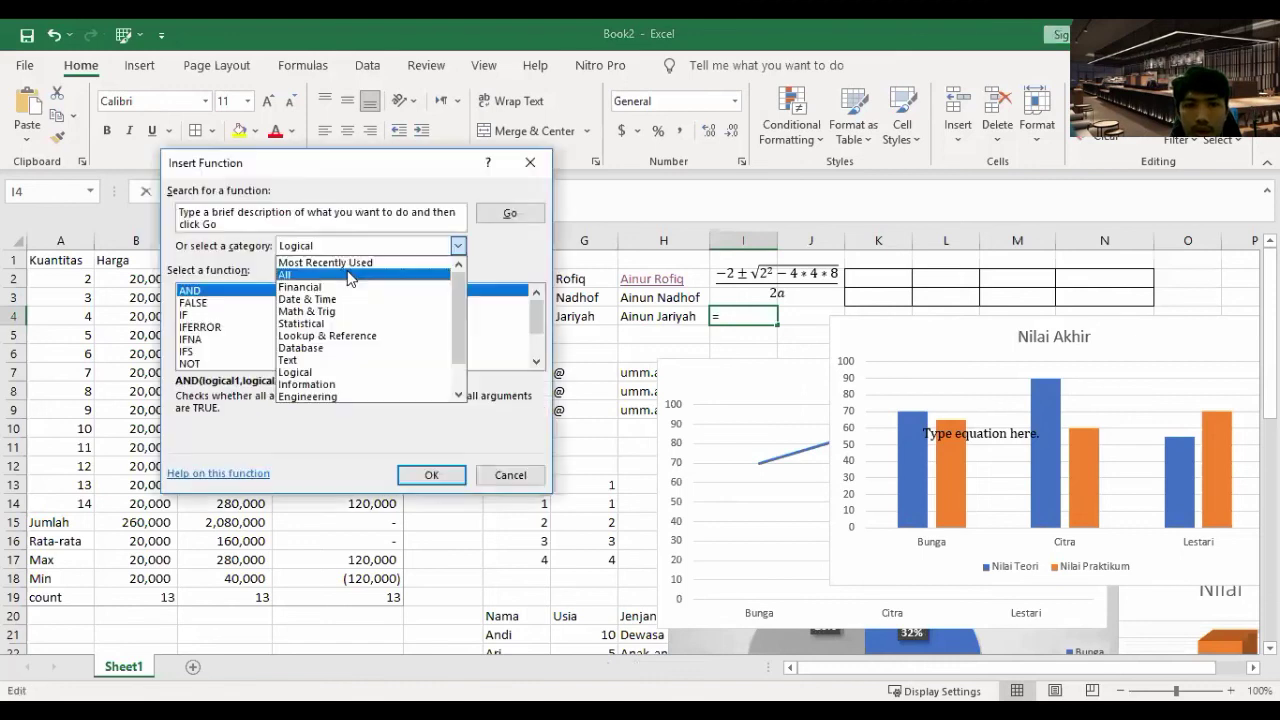
{"action": "scroll", "coordinate": [468, 332], "scroll_direction": "down", "scroll_amount": 15}
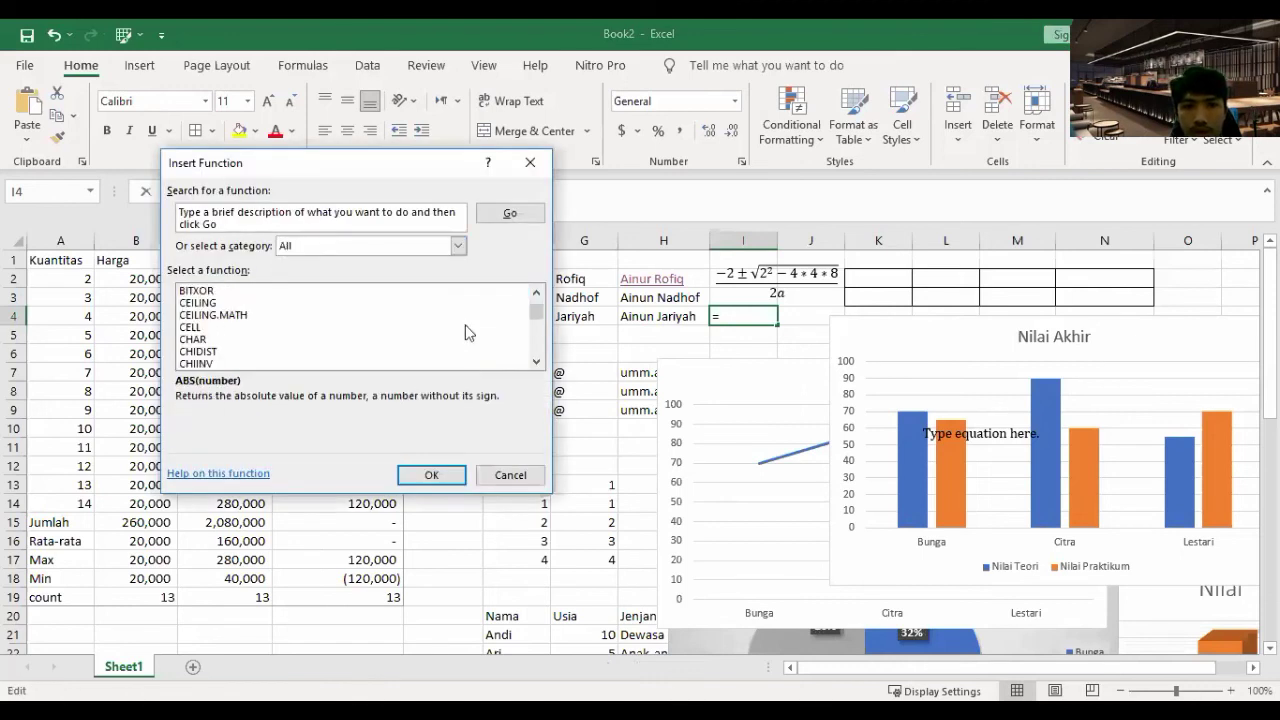
{"action": "scroll", "coordinate": [468, 332], "scroll_direction": "down", "scroll_amount": 6}
{"action": "scroll", "coordinate": [468, 332], "scroll_direction": "down", "scroll_amount": 20}
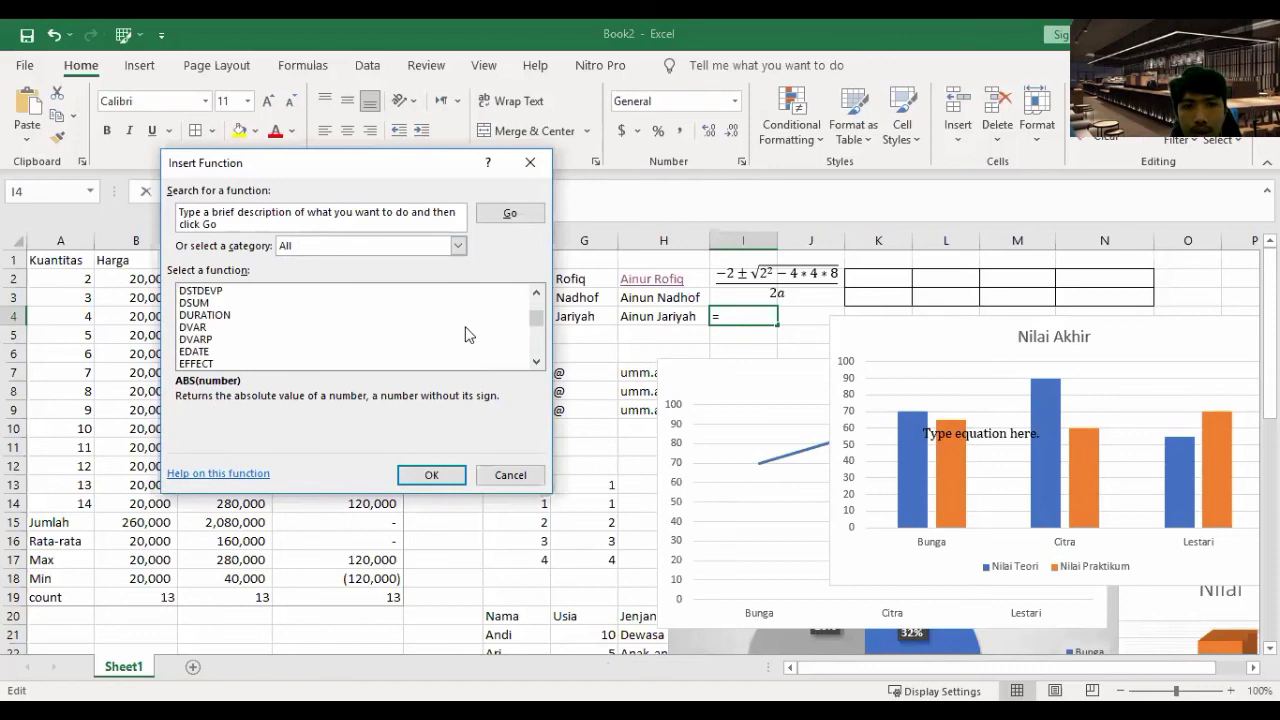
{"action": "scroll", "coordinate": [463, 338], "scroll_direction": "down", "scroll_amount": 20}
{"action": "scroll", "coordinate": [460, 342], "scroll_direction": "down", "scroll_amount": 12}
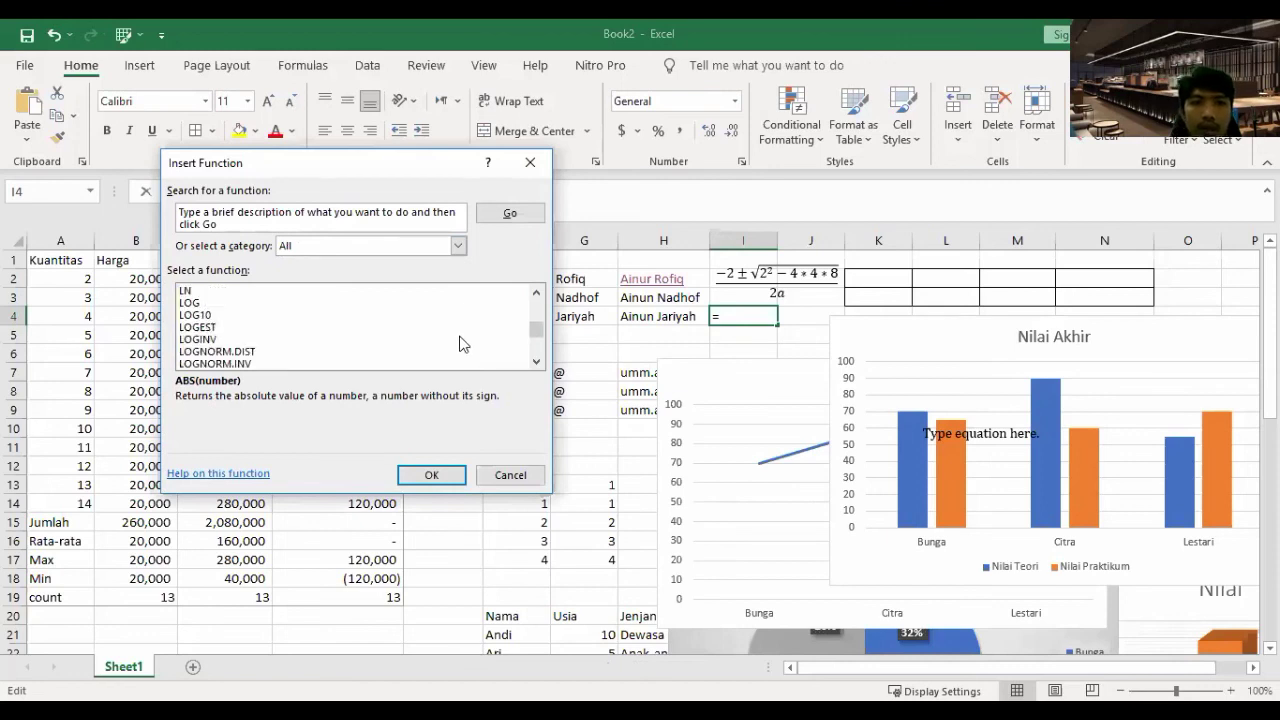
{"action": "scroll", "coordinate": [460, 343], "scroll_direction": "down", "scroll_amount": 13}
{"action": "scroll", "coordinate": [458, 347], "scroll_direction": "down", "scroll_amount": 18}
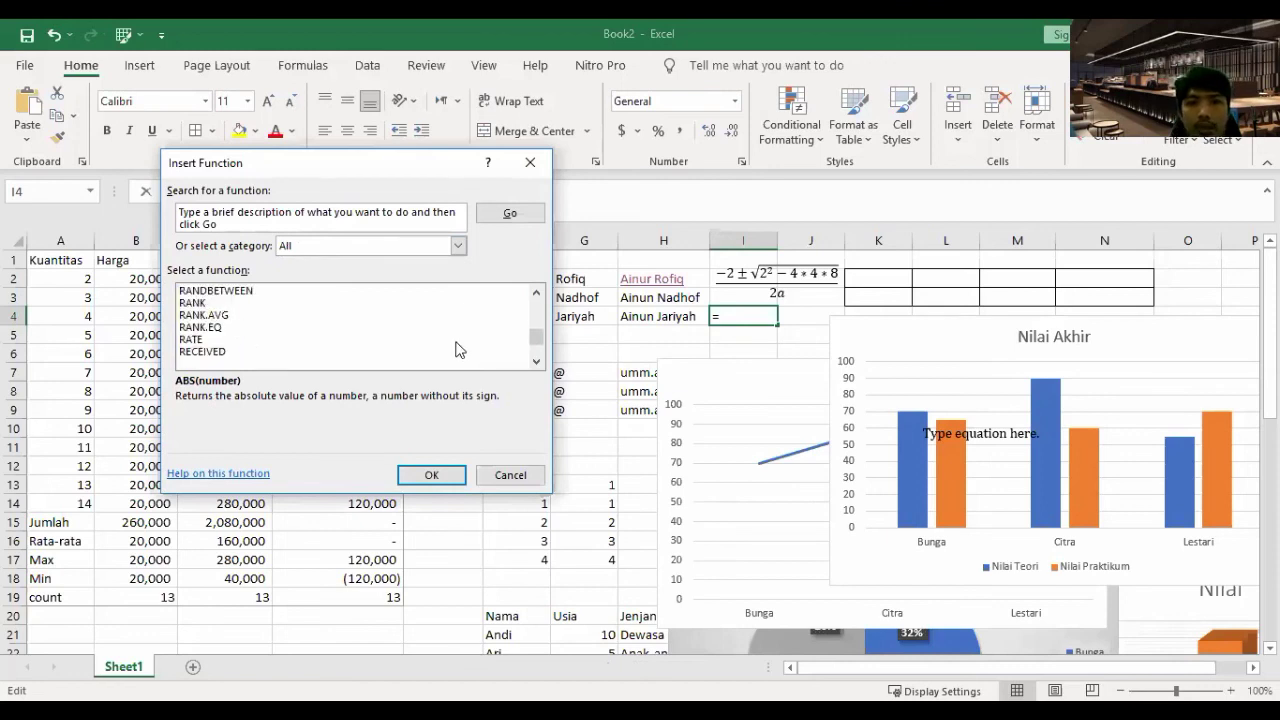
{"action": "scroll", "coordinate": [455, 350], "scroll_direction": "down", "scroll_amount": 16}
{"action": "scroll", "coordinate": [454, 352], "scroll_direction": "down", "scroll_amount": 14}
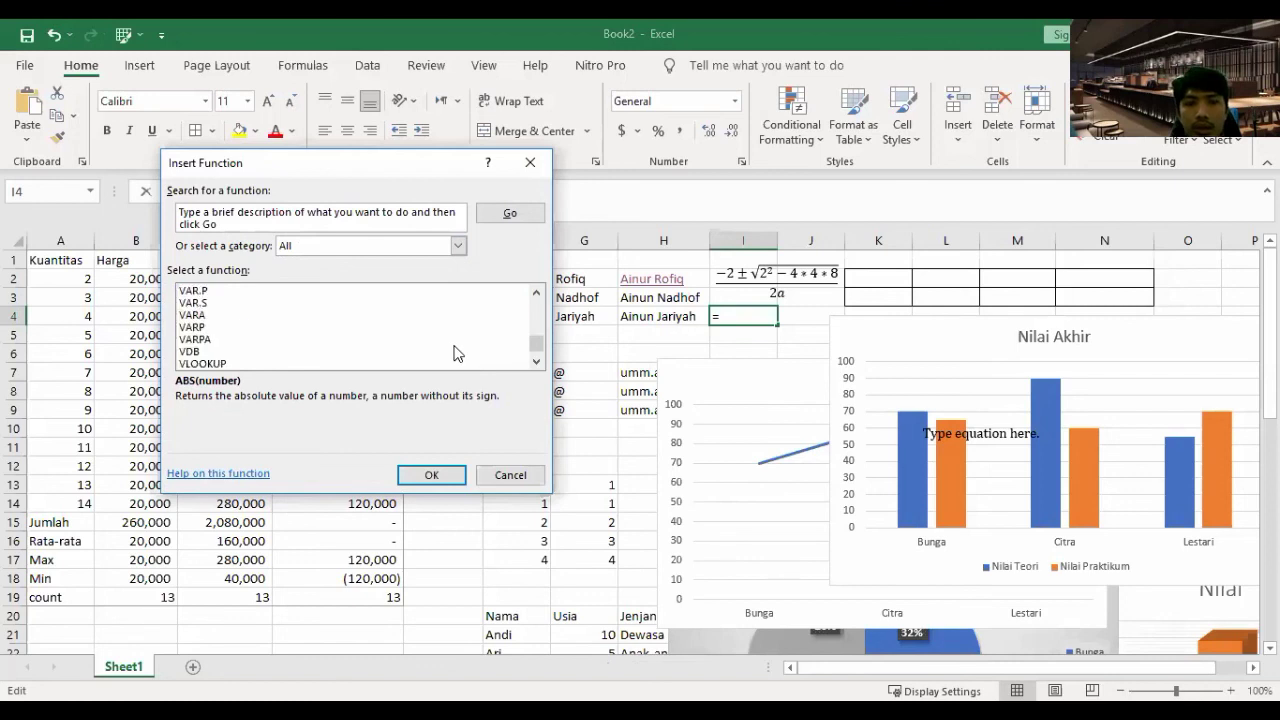
{"action": "scroll", "coordinate": [455, 352], "scroll_direction": "down", "scroll_amount": 6}
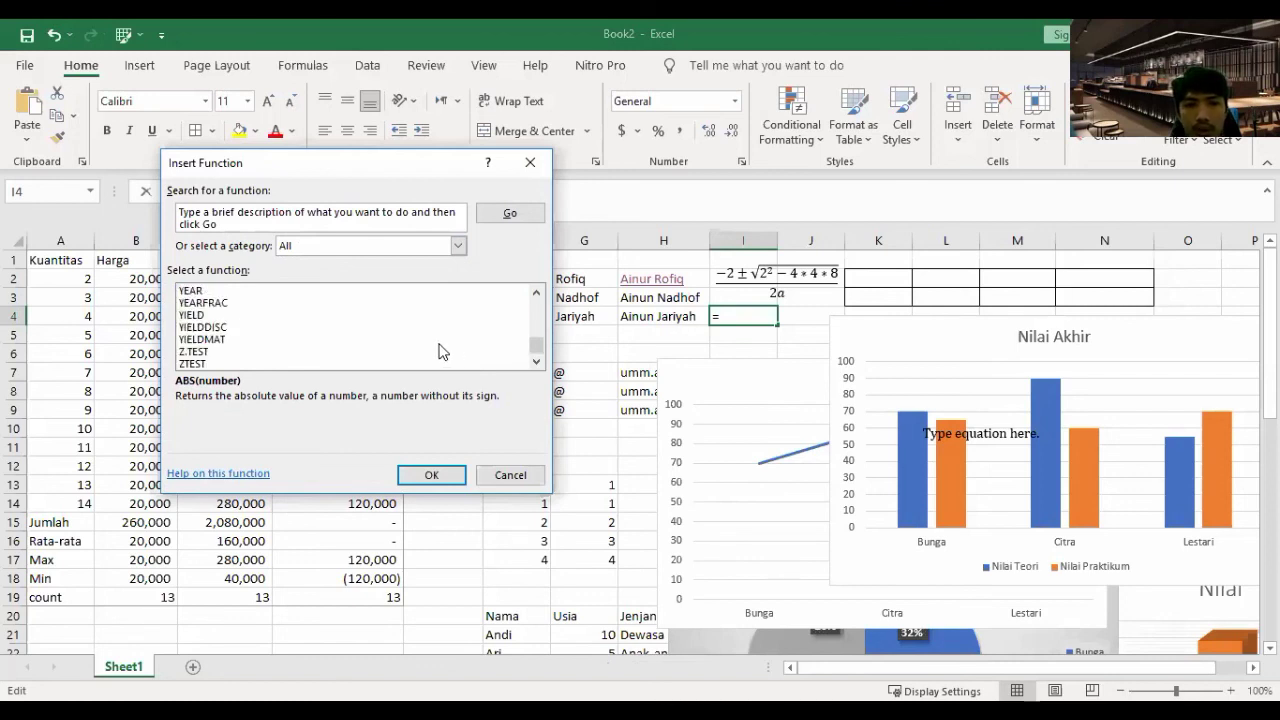
{"action": "scroll", "coordinate": [443, 351], "scroll_direction": "up", "scroll_amount": 4}
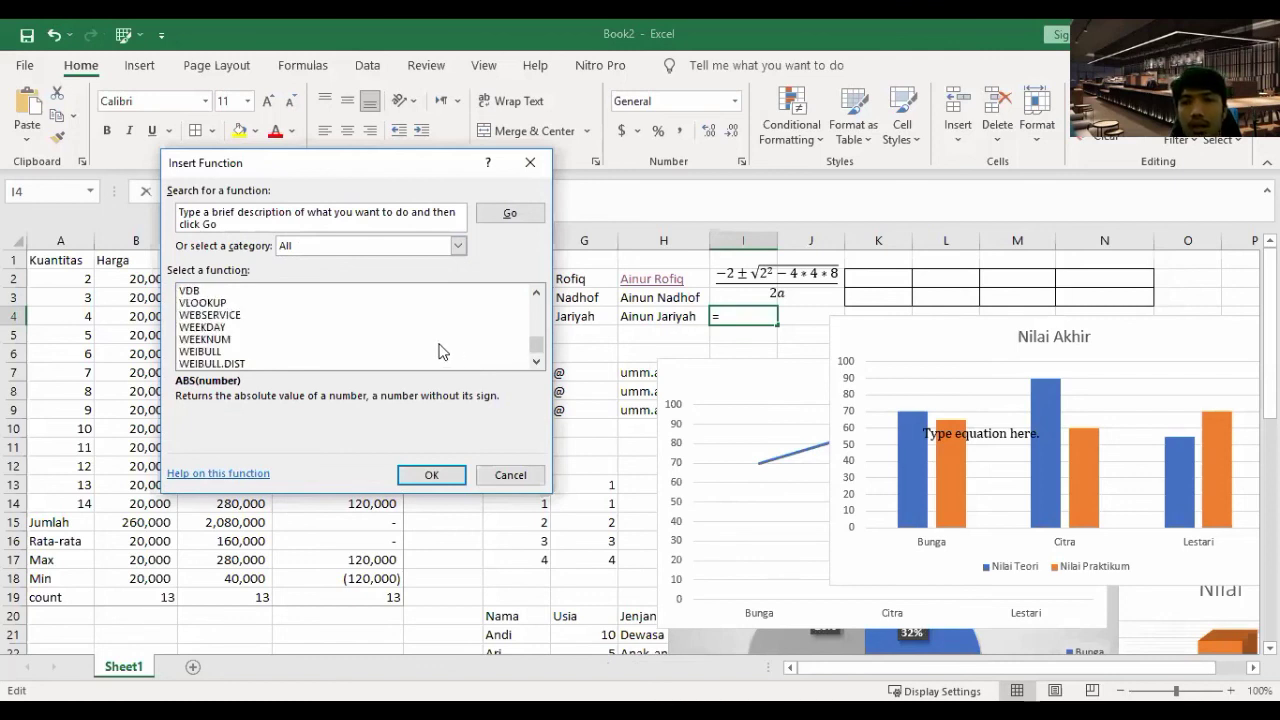
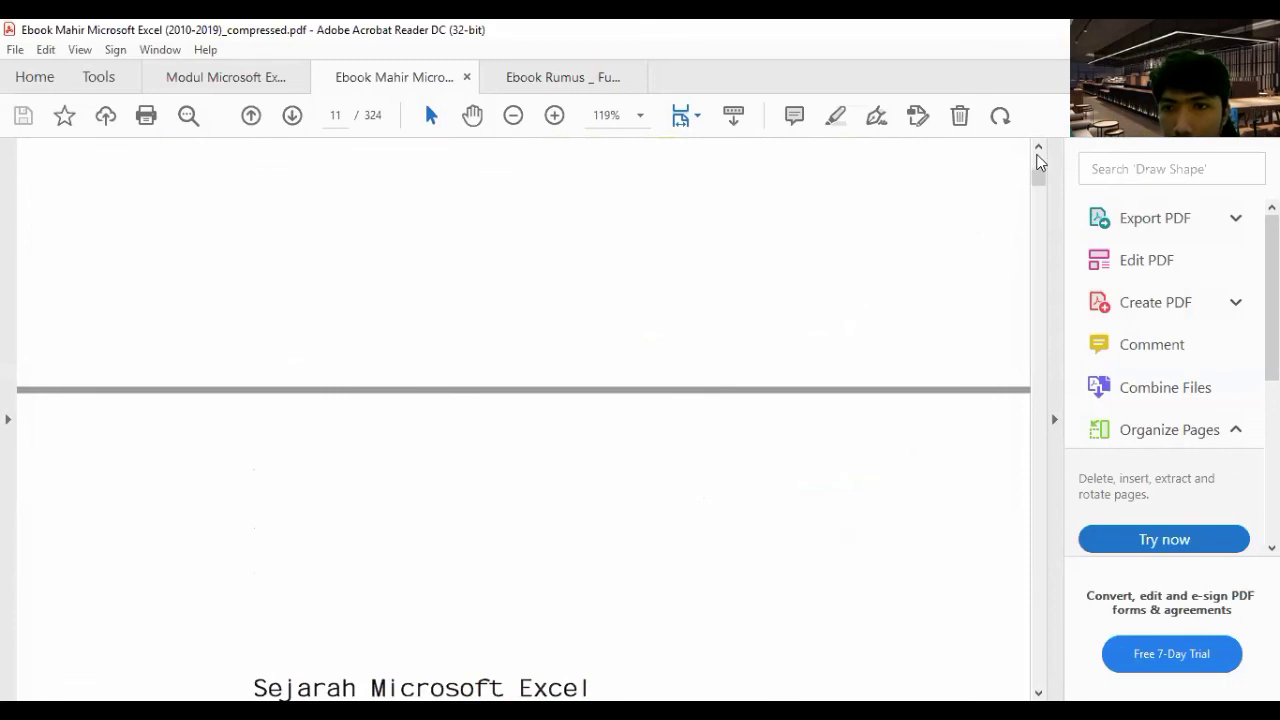
- Scroll the Excel ebook PDF back up from page 11 to page 4, where Daftar Isi begins
{"action": "scroll", "coordinate": [645, 403], "scroll_direction": "up", "scroll_amount": 15}
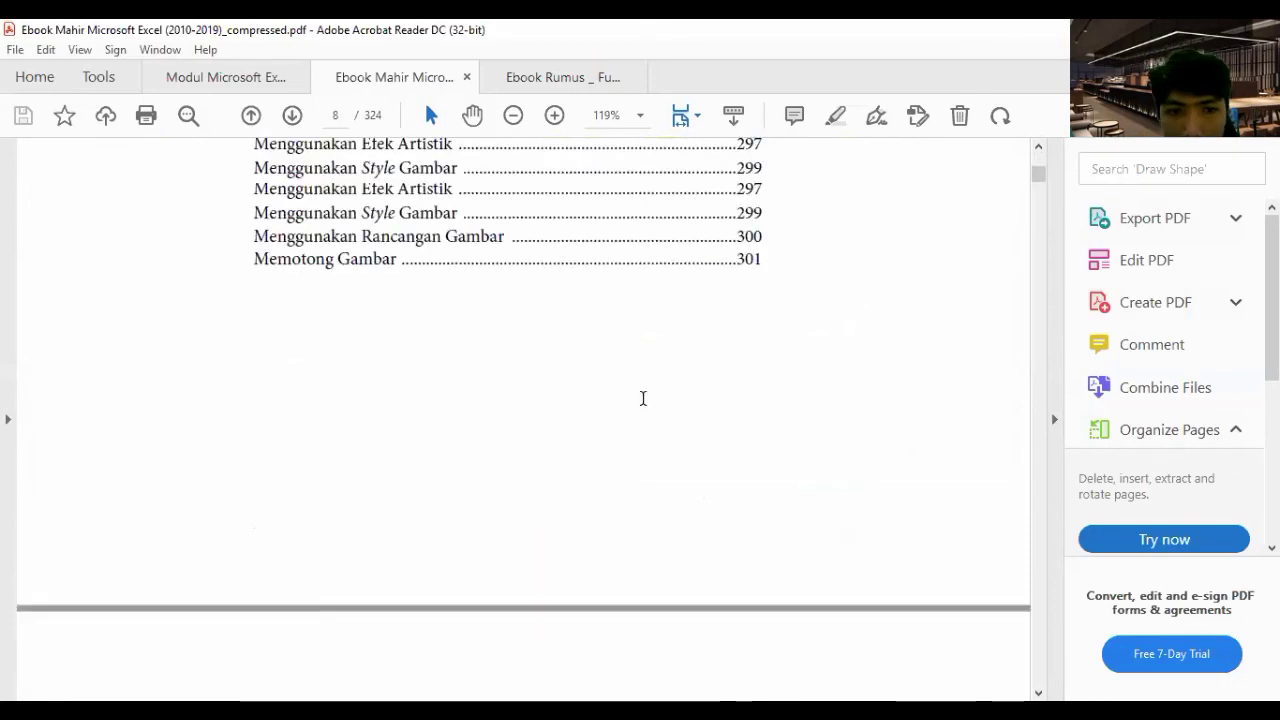
{"action": "scroll", "coordinate": [645, 403], "scroll_direction": "up", "scroll_amount": 12}
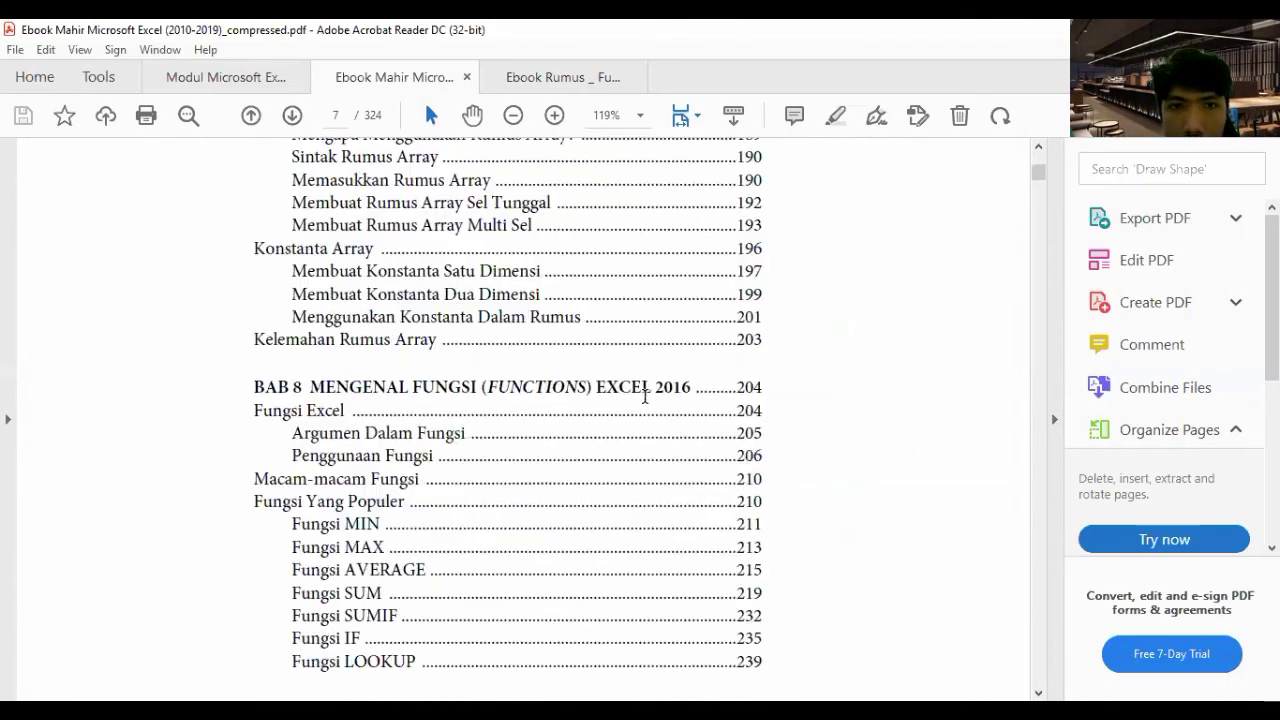
{"action": "scroll", "coordinate": [645, 401], "scroll_direction": "up", "scroll_amount": 12}
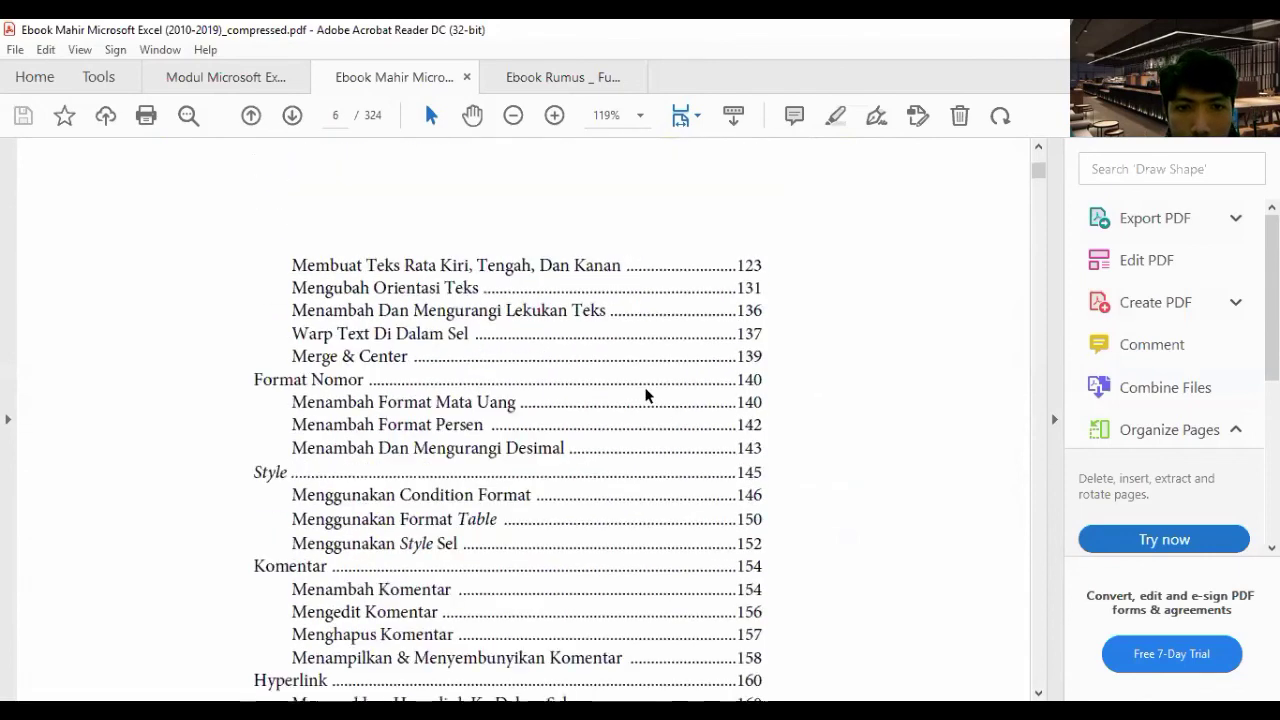
{"action": "scroll", "coordinate": [643, 389], "scroll_direction": "up", "scroll_amount": 12}
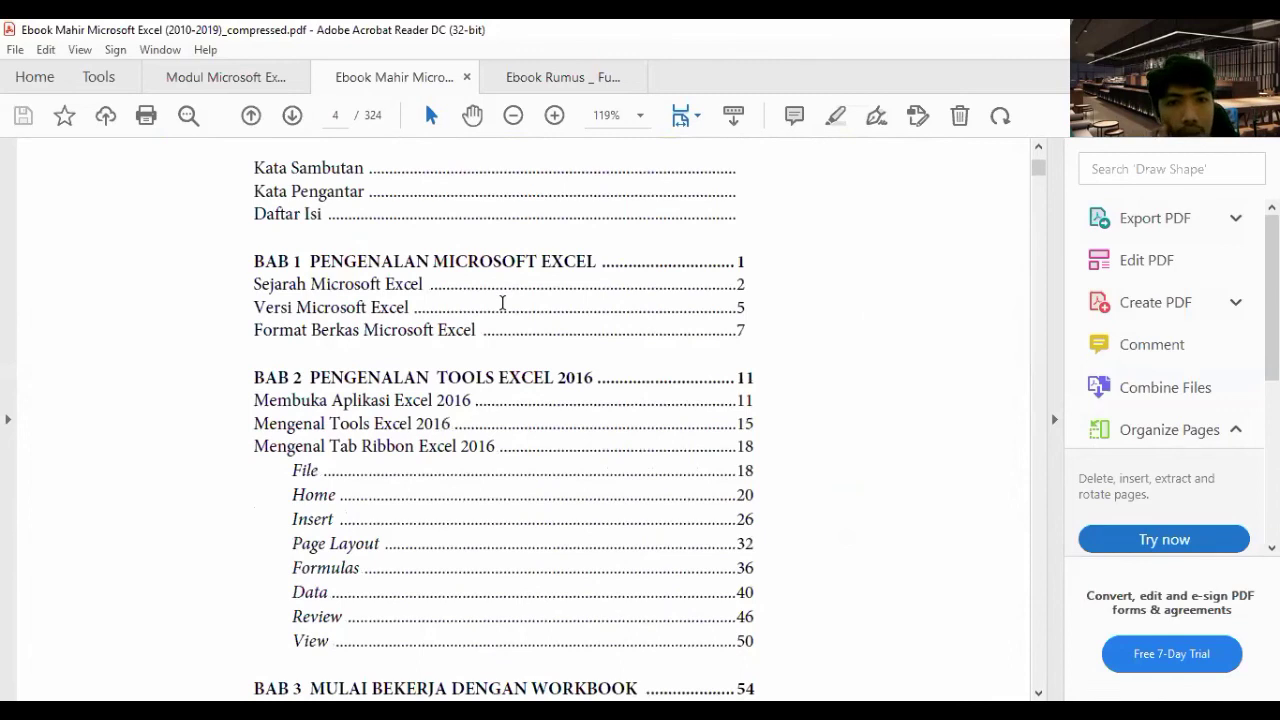
- Scroll the table of contents past BAB 7 Mengenal Rumus to page 7, listing BAB 8's functions
{"action": "scroll", "coordinate": [500, 300], "scroll_direction": "down", "scroll_amount": 3}
{"action": "scroll", "coordinate": [502, 302], "scroll_direction": "down", "scroll_amount": 1}
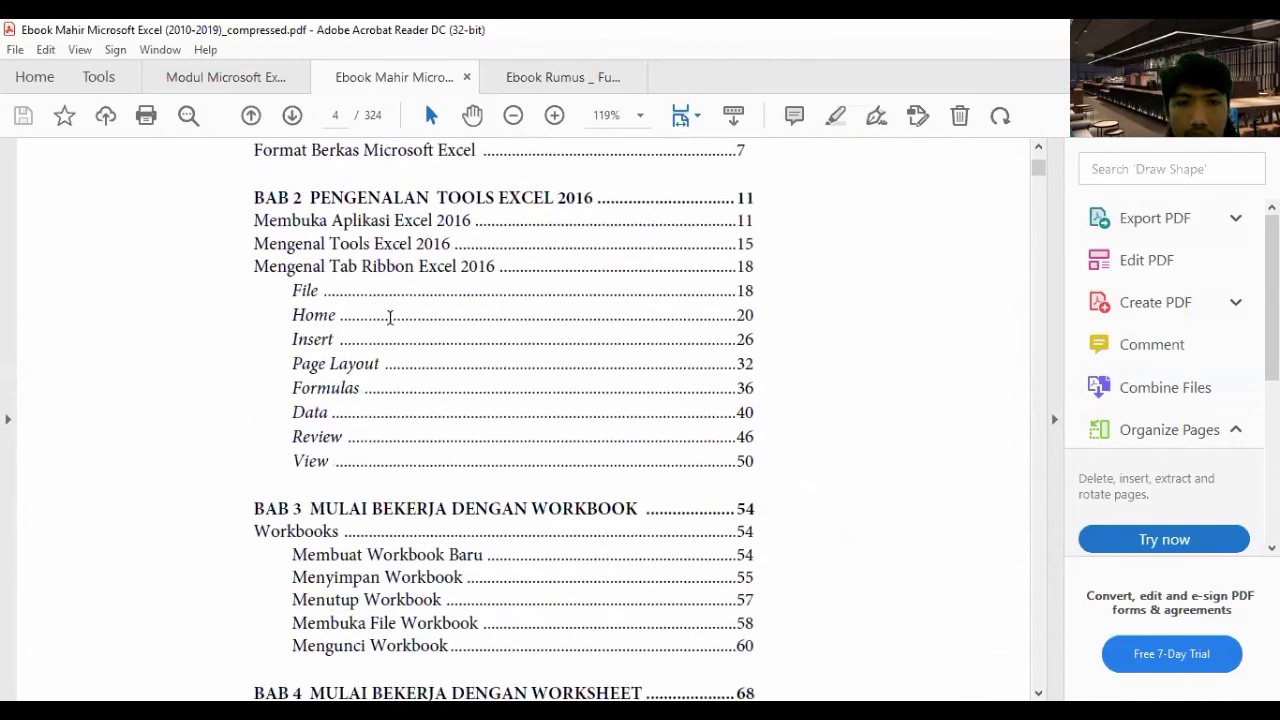
{"action": "scroll", "coordinate": [390, 318], "scroll_direction": "down", "scroll_amount": 4}
{"action": "scroll", "coordinate": [440, 350], "scroll_direction": "down", "scroll_amount": 2}
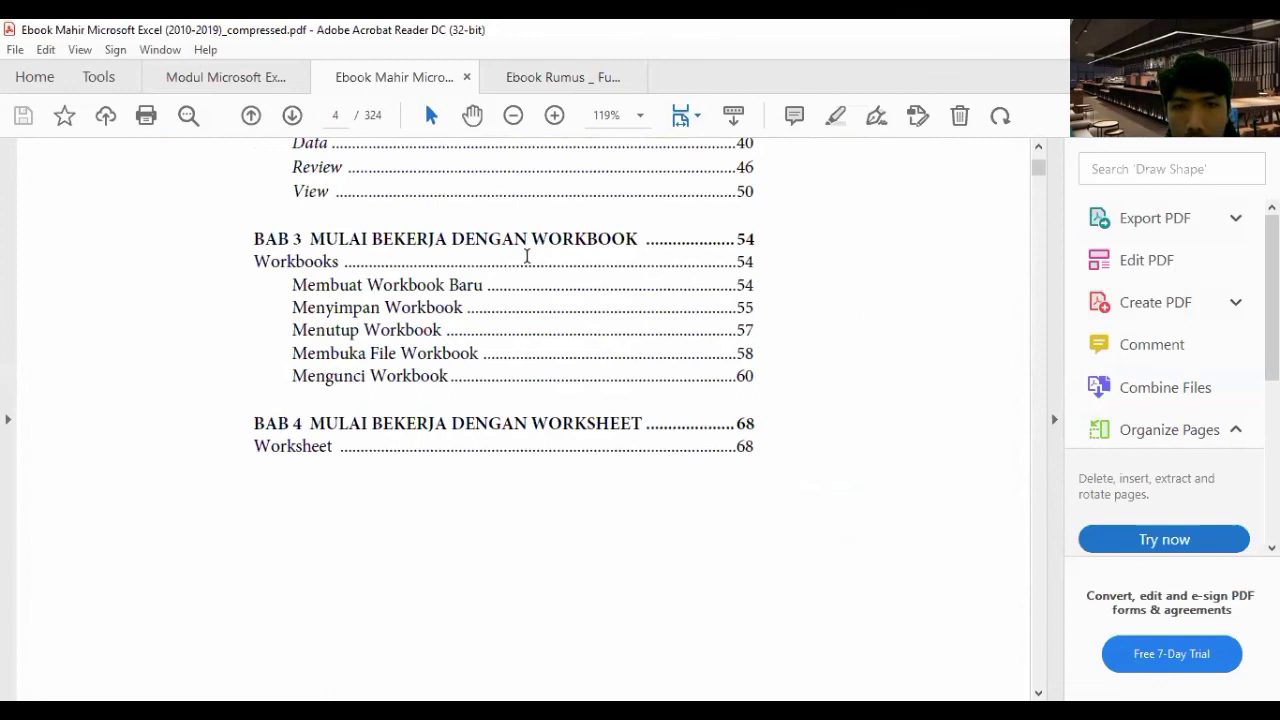
{"action": "scroll", "coordinate": [549, 333], "scroll_direction": "down", "scroll_amount": 2}
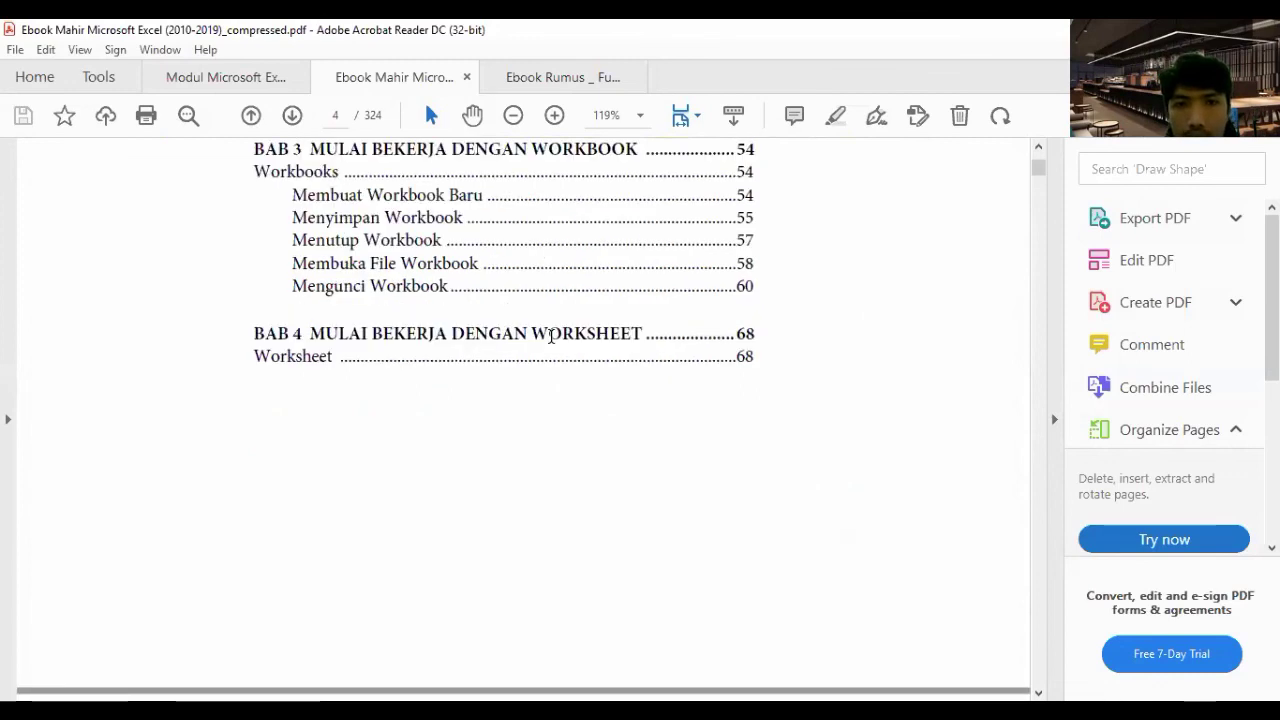
{"action": "scroll", "coordinate": [551, 336], "scroll_direction": "down", "scroll_amount": 4}
{"action": "scroll", "coordinate": [551, 345], "scroll_direction": "down", "scroll_amount": 8}
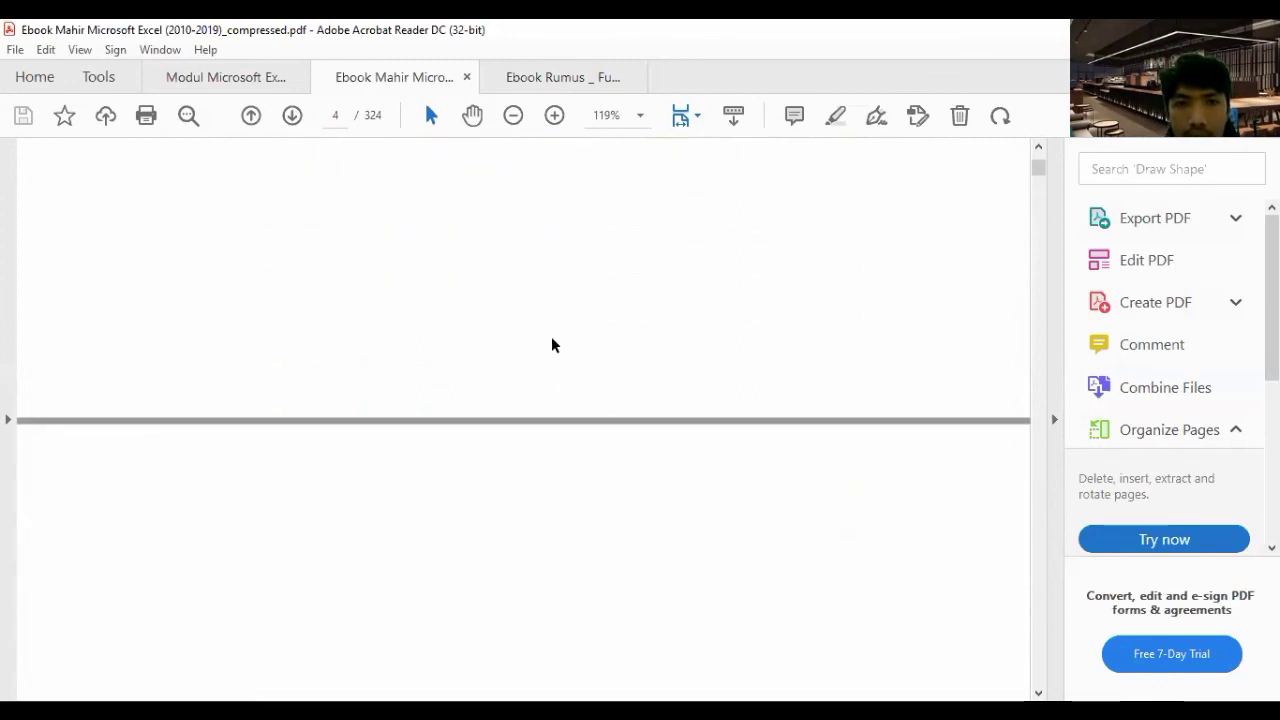
{"action": "scroll", "coordinate": [556, 345], "scroll_direction": "up", "scroll_amount": 3}
{"action": "scroll", "coordinate": [553, 344], "scroll_direction": "down", "scroll_amount": 5}
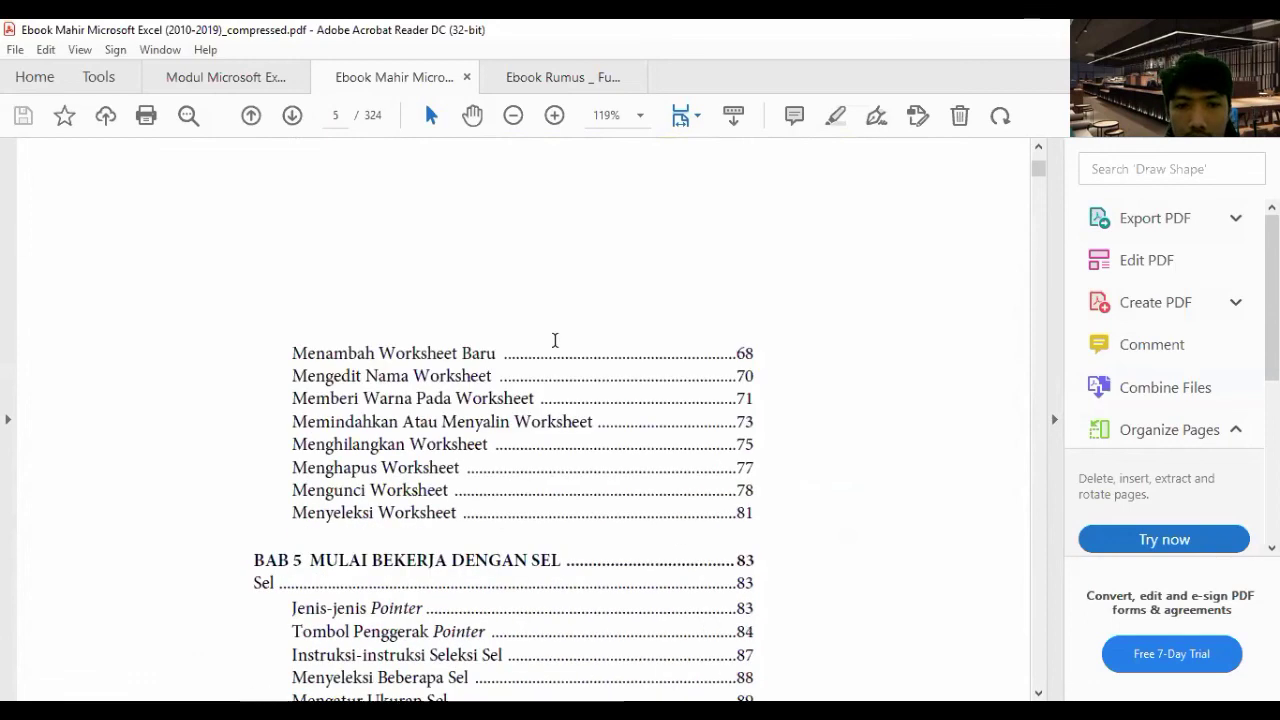
{"action": "scroll", "coordinate": [546, 343], "scroll_direction": "down", "scroll_amount": 2}
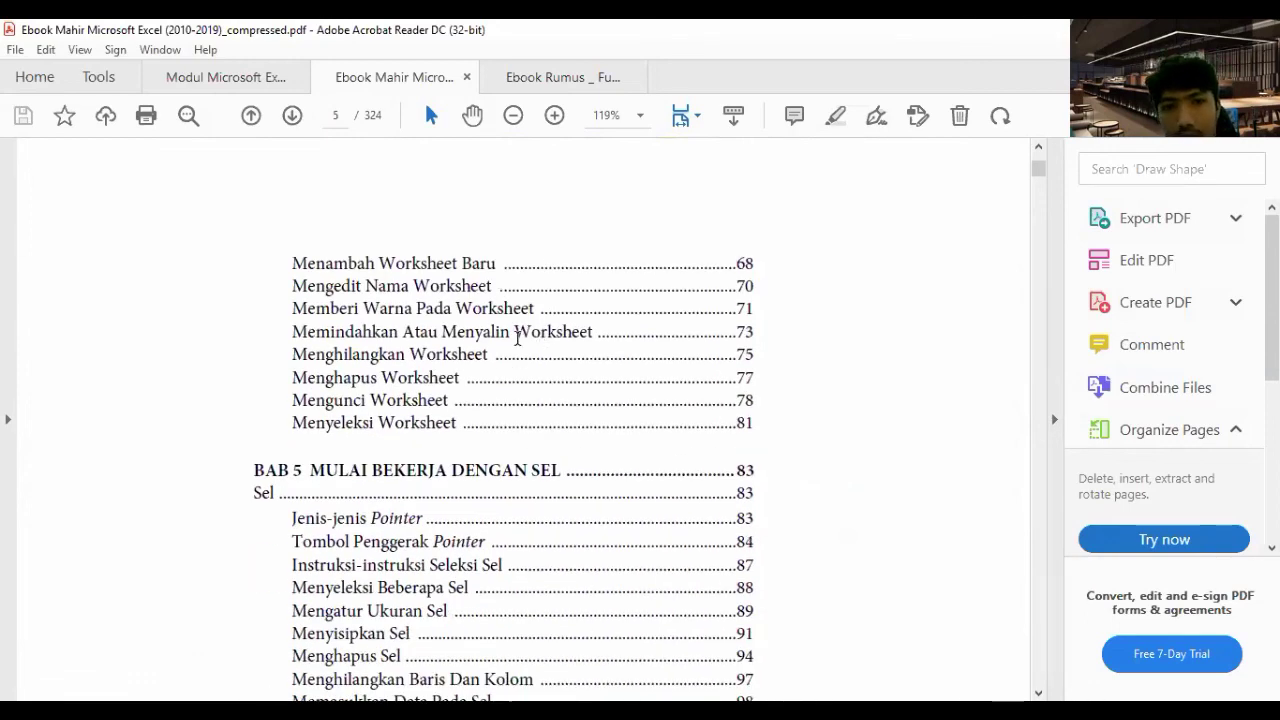
{"action": "scroll", "coordinate": [518, 340], "scroll_direction": "down", "scroll_amount": 1}
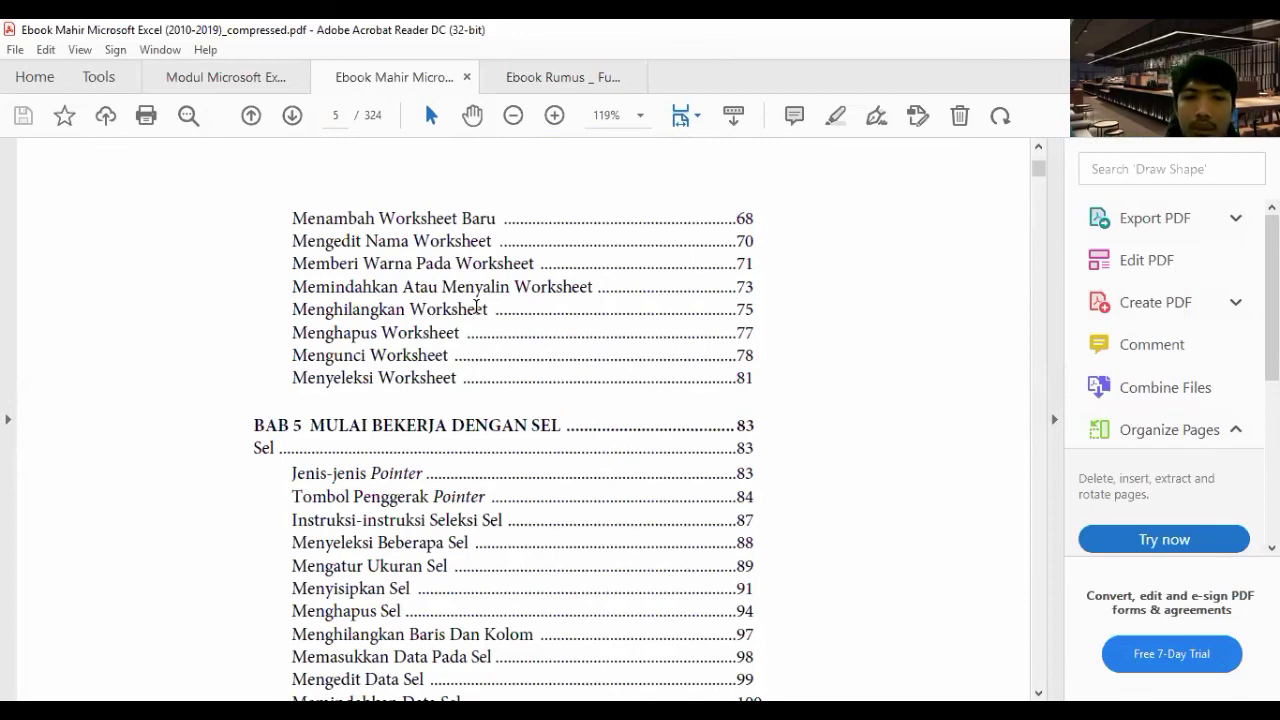
{"action": "scroll", "coordinate": [478, 308], "scroll_direction": "down", "scroll_amount": 2}
{"action": "scroll", "coordinate": [478, 310], "scroll_direction": "down", "scroll_amount": 1}
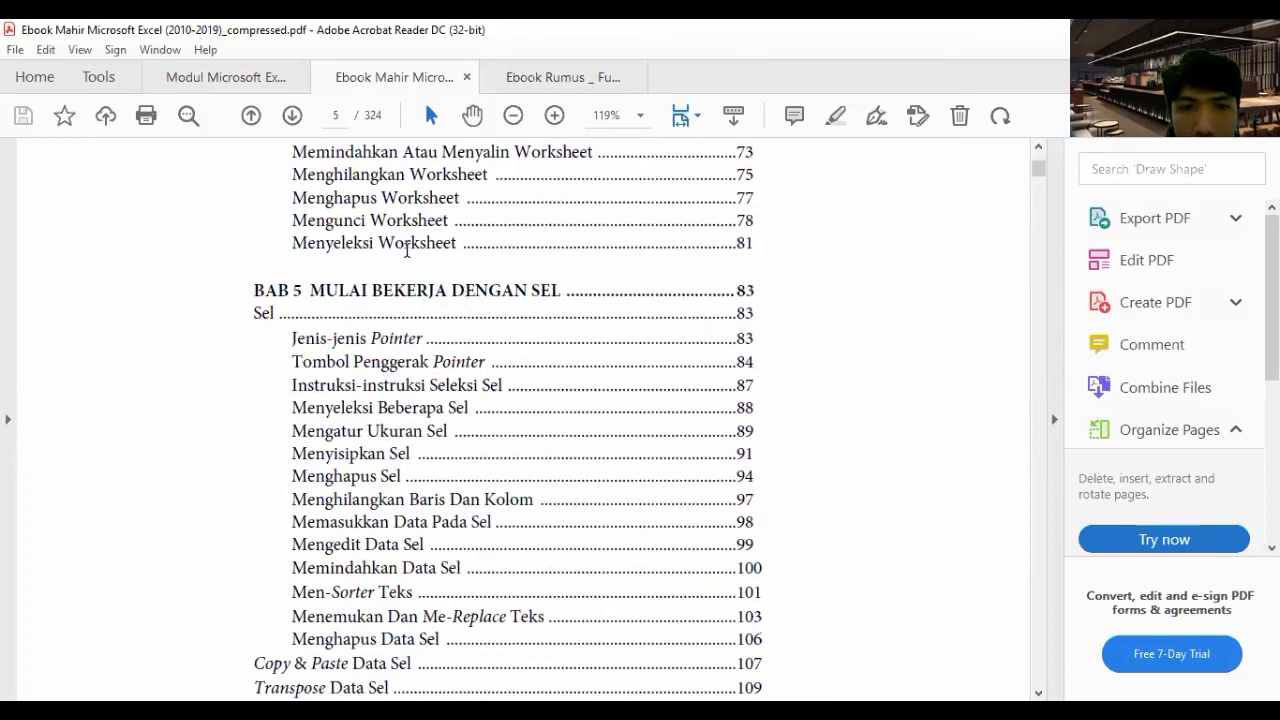
{"action": "scroll", "coordinate": [425, 268], "scroll_direction": "down", "scroll_amount": 2}
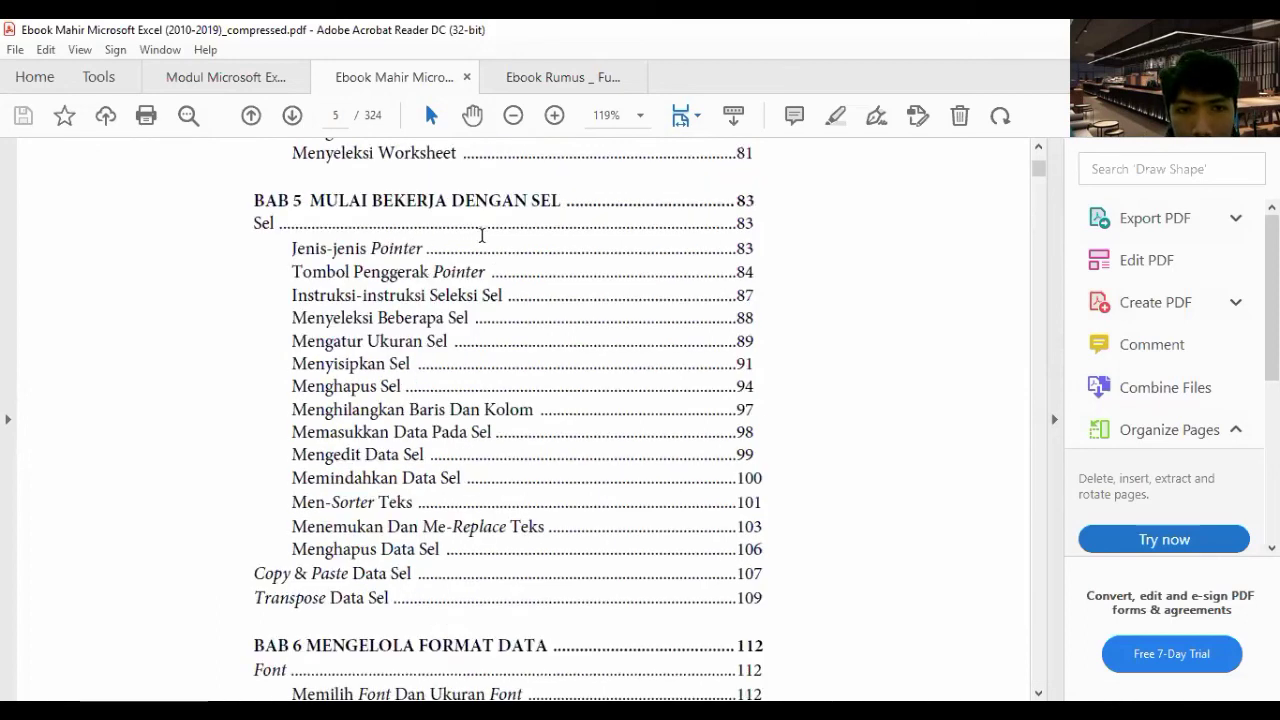
{"action": "scroll", "coordinate": [503, 319], "scroll_direction": "down", "scroll_amount": 2}
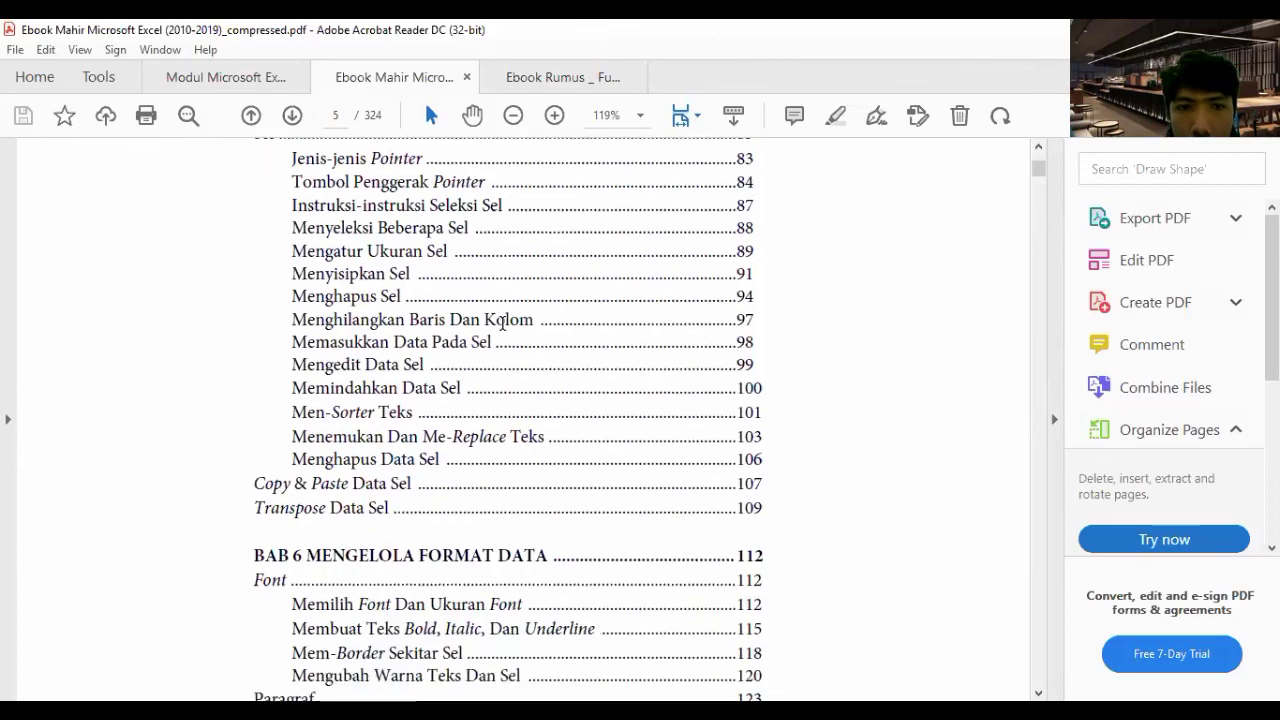
{"action": "scroll", "coordinate": [503, 319], "scroll_direction": "down", "scroll_amount": 6}
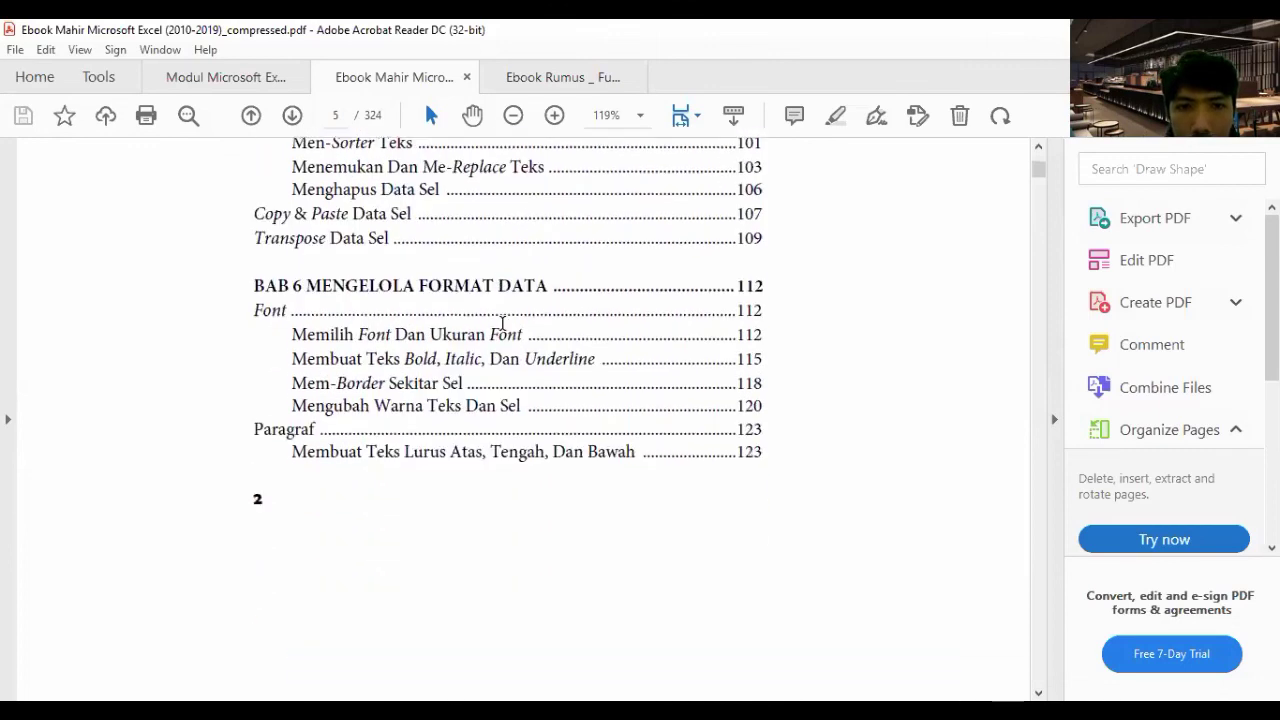
{"action": "scroll", "coordinate": [493, 352], "scroll_direction": "down", "scroll_amount": 3}
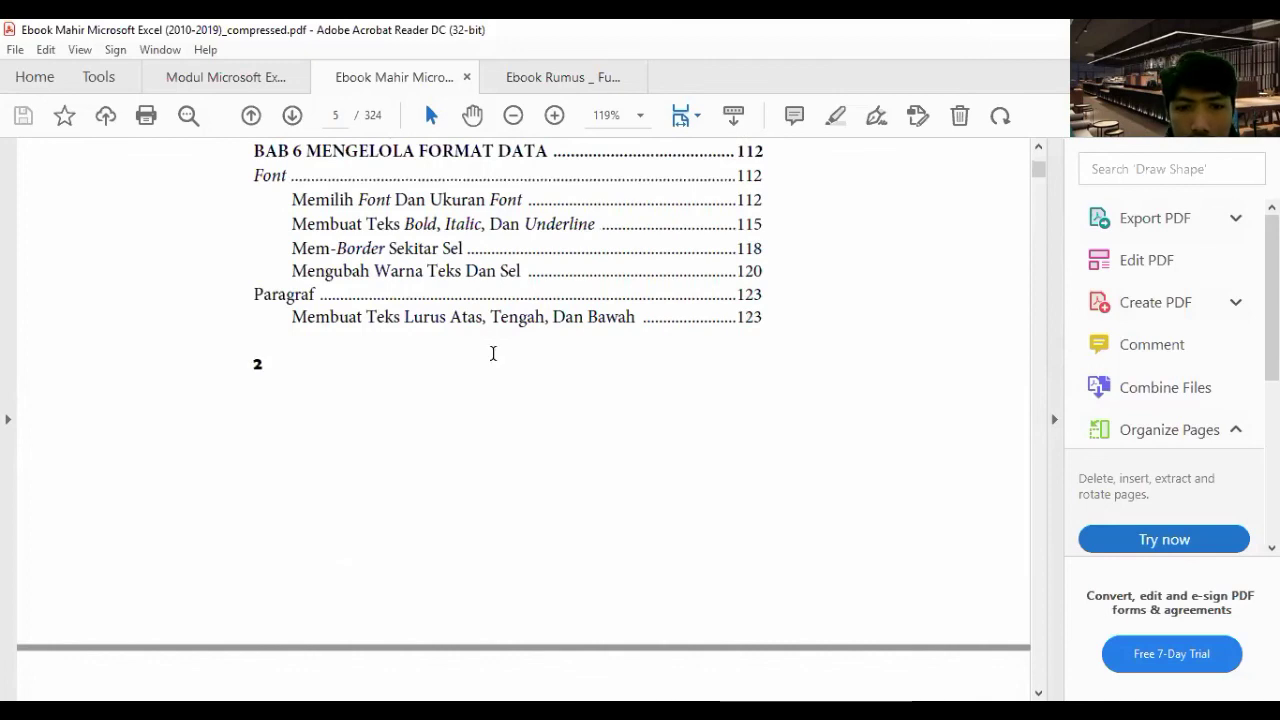
{"action": "scroll", "coordinate": [493, 358], "scroll_direction": "down", "scroll_amount": 9}
{"action": "scroll", "coordinate": [492, 355], "scroll_direction": "down", "scroll_amount": 5}
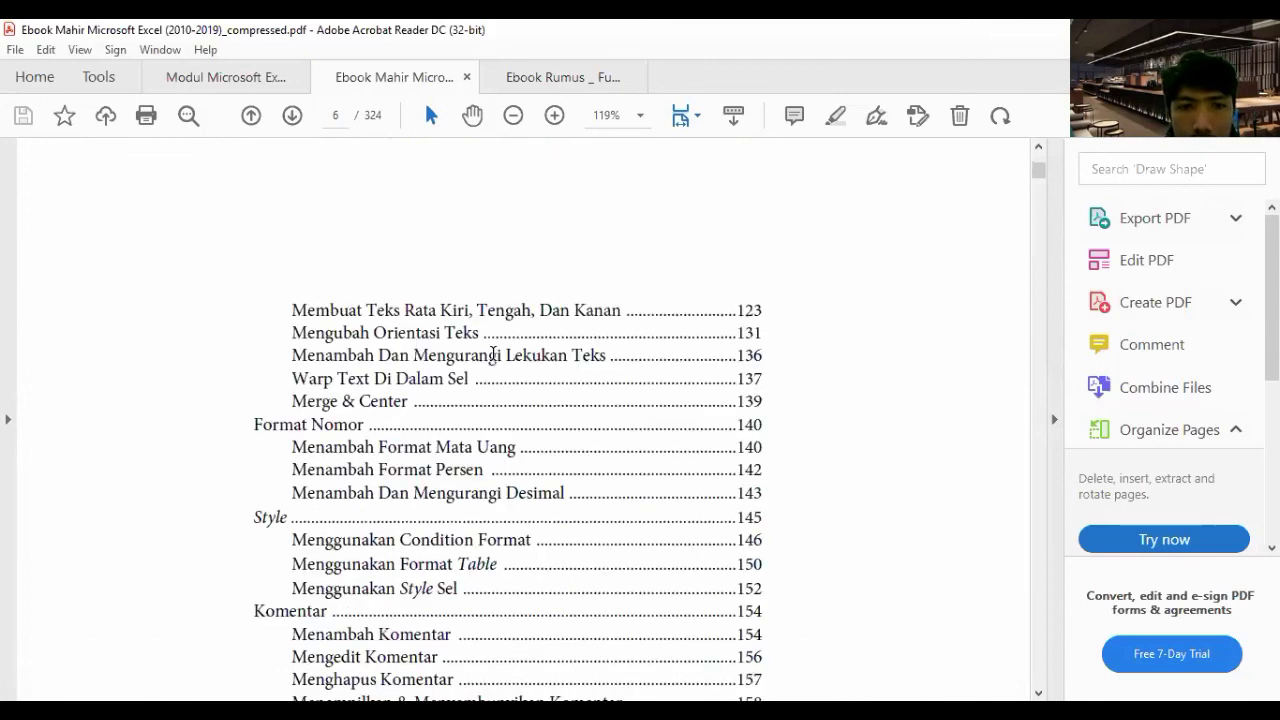
{"action": "scroll", "coordinate": [493, 354], "scroll_direction": "down", "scroll_amount": 3}
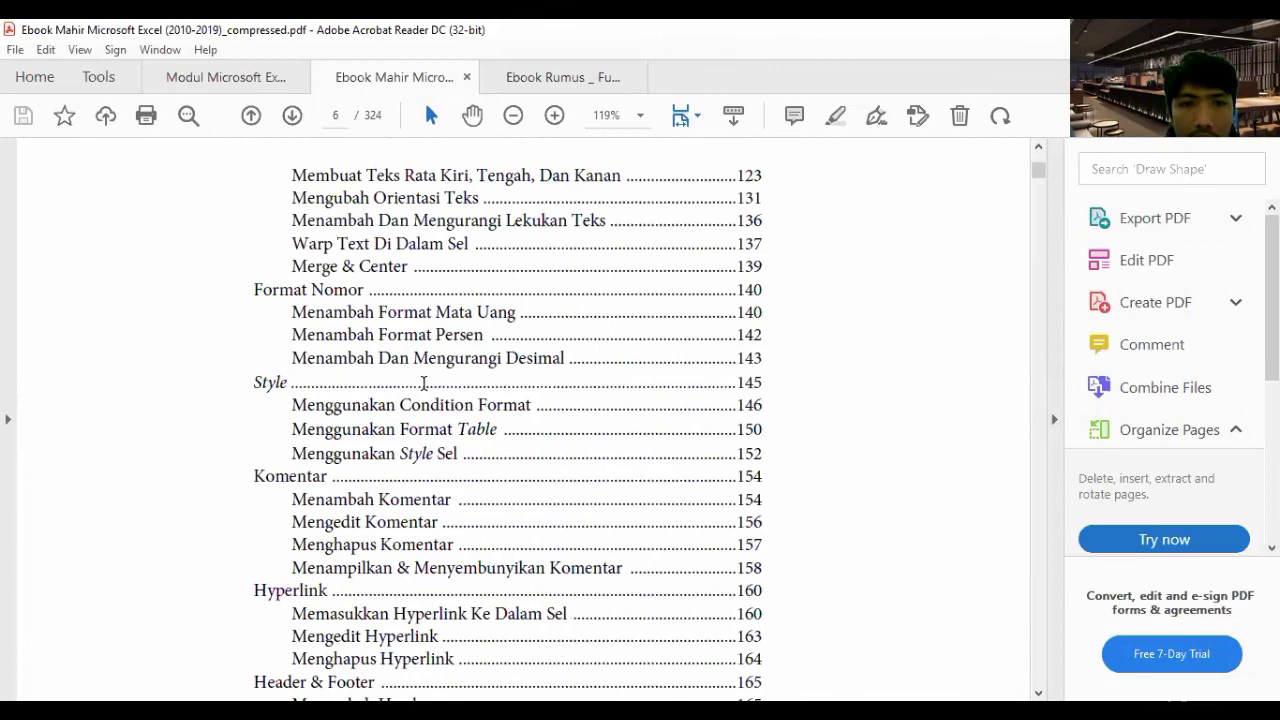
{"action": "scroll", "coordinate": [422, 380], "scroll_direction": "down", "scroll_amount": 1}
{"action": "scroll", "coordinate": [396, 330], "scroll_direction": "down", "scroll_amount": 3}
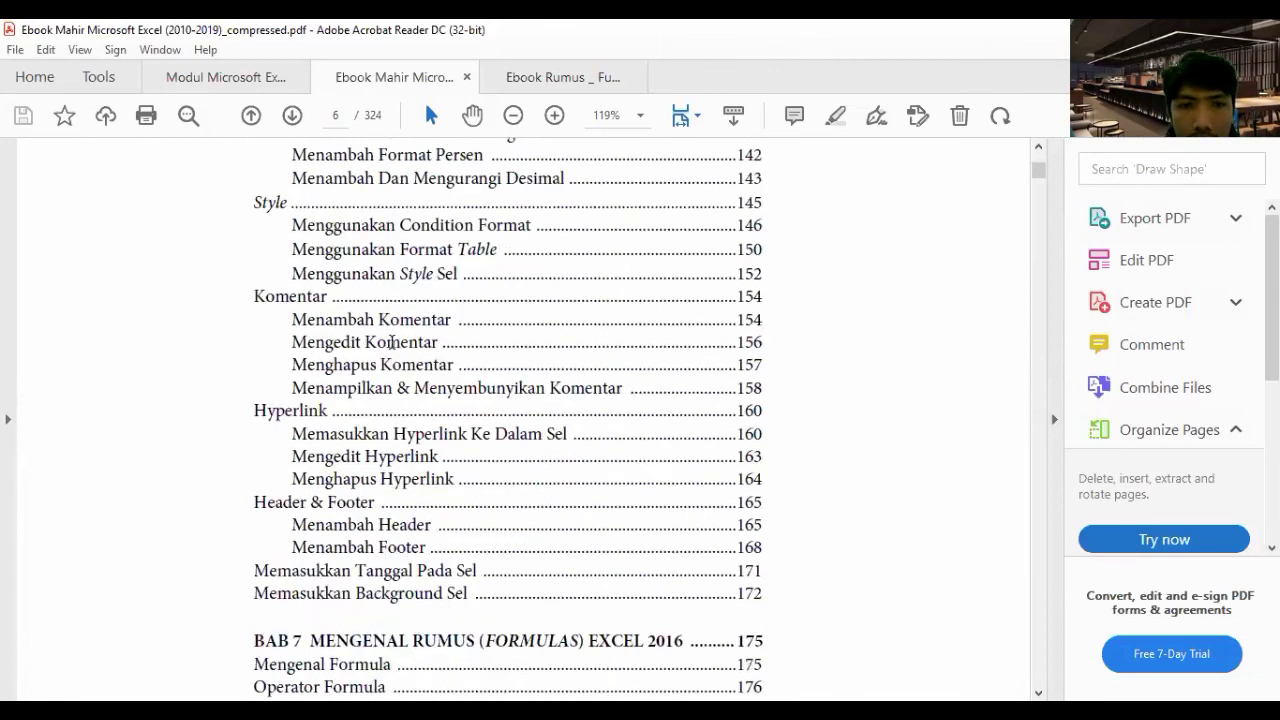
{"action": "scroll", "coordinate": [391, 342], "scroll_direction": "down", "scroll_amount": 1}
{"action": "scroll", "coordinate": [393, 344], "scroll_direction": "down", "scroll_amount": 2}
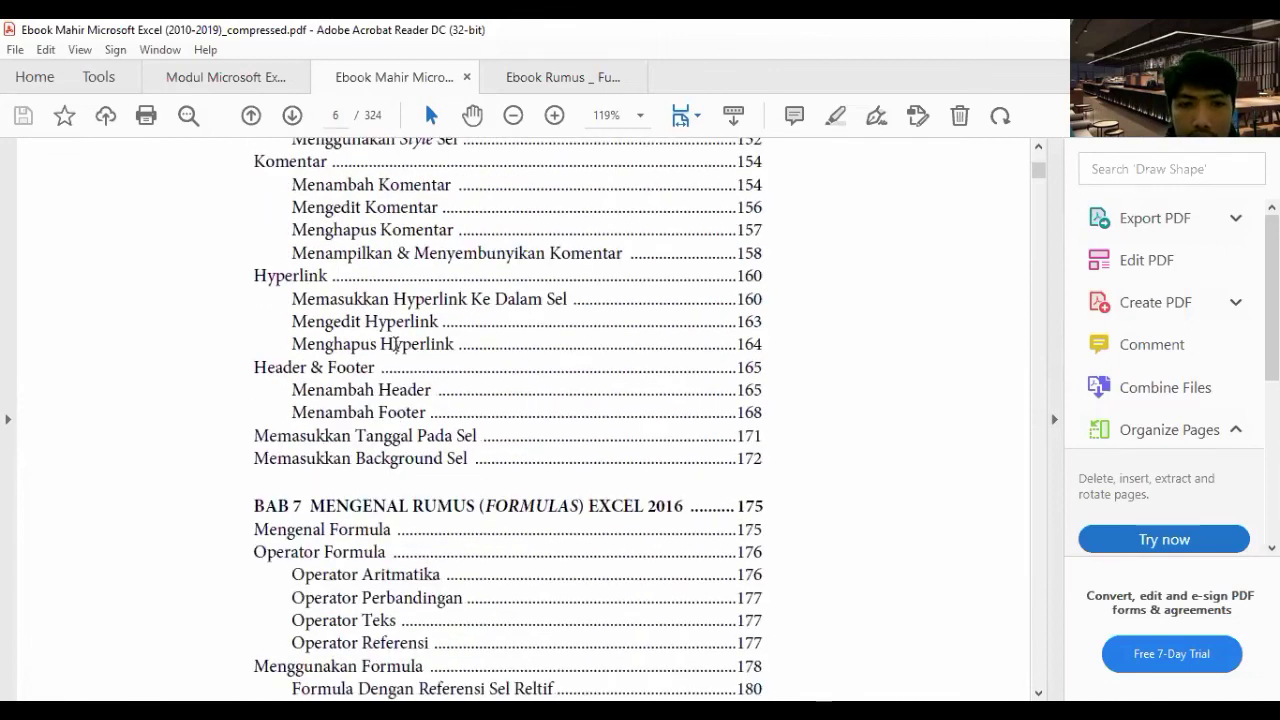
{"action": "scroll", "coordinate": [393, 344], "scroll_direction": "down", "scroll_amount": 2}
{"action": "scroll", "coordinate": [398, 352], "scroll_direction": "down", "scroll_amount": 6}
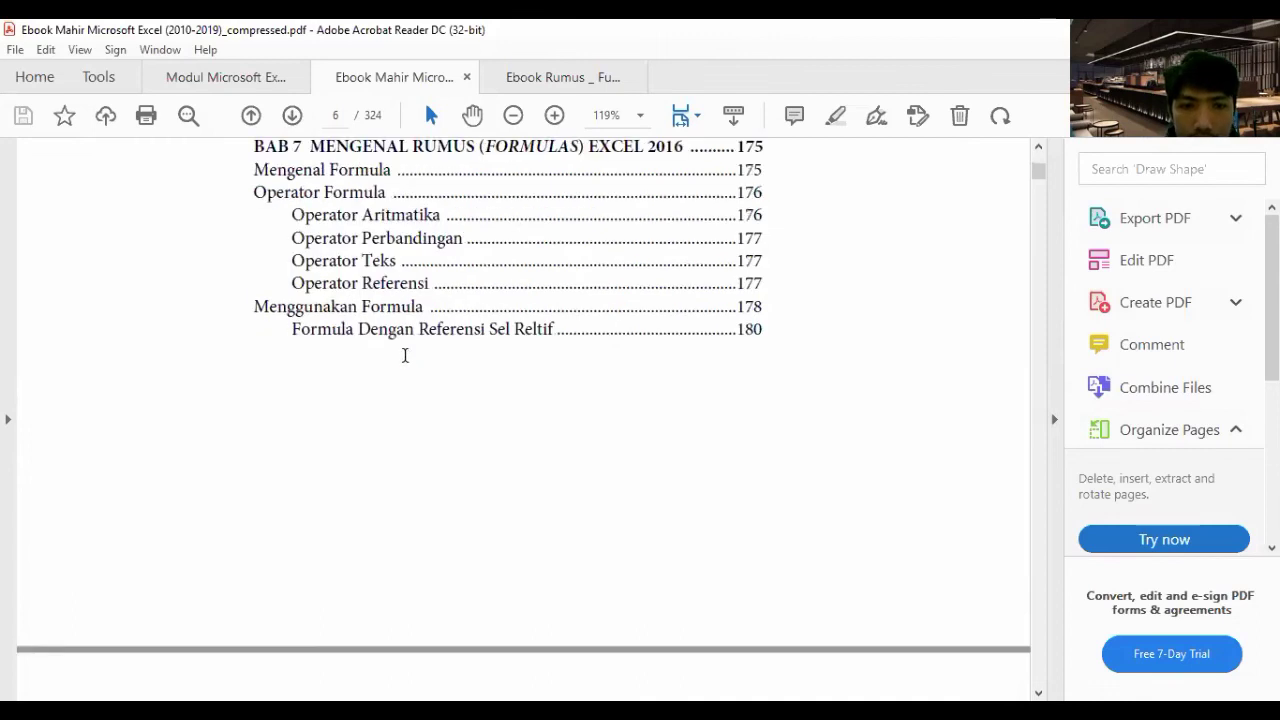
{"action": "scroll", "coordinate": [402, 356], "scroll_direction": "down", "scroll_amount": 5}
{"action": "scroll", "coordinate": [405, 355], "scroll_direction": "down", "scroll_amount": 3}
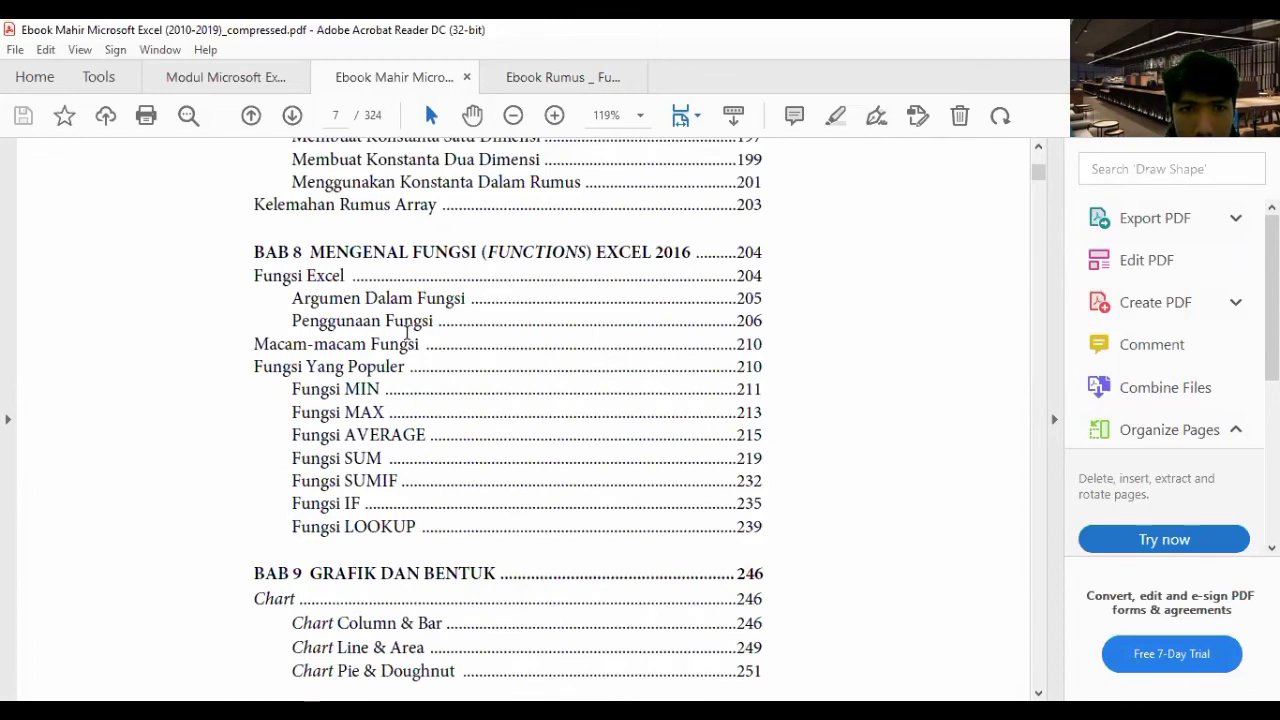
- Scroll through pages 7 to 9 until BAB 11 and Daftar Pustaka appear
{"action": "scroll", "coordinate": [407, 341], "scroll_direction": "down", "scroll_amount": 6}
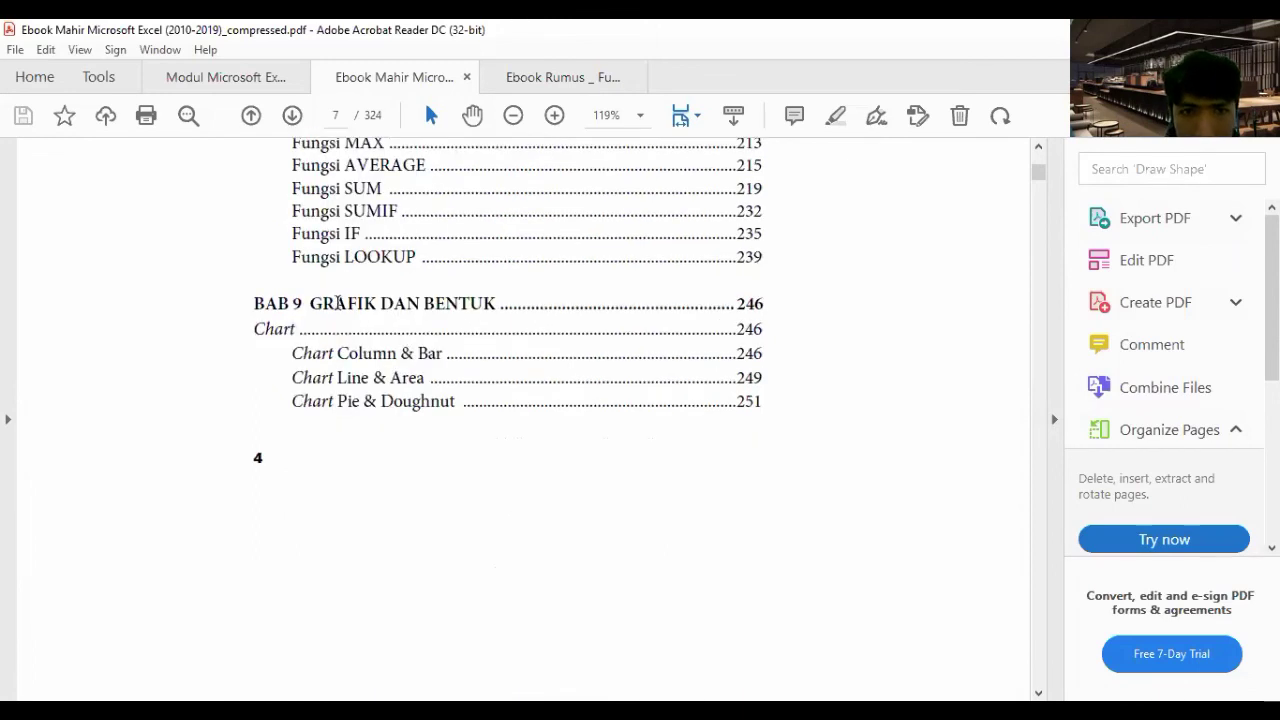
{"action": "scroll", "coordinate": [417, 329], "scroll_direction": "down", "scroll_amount": 1}
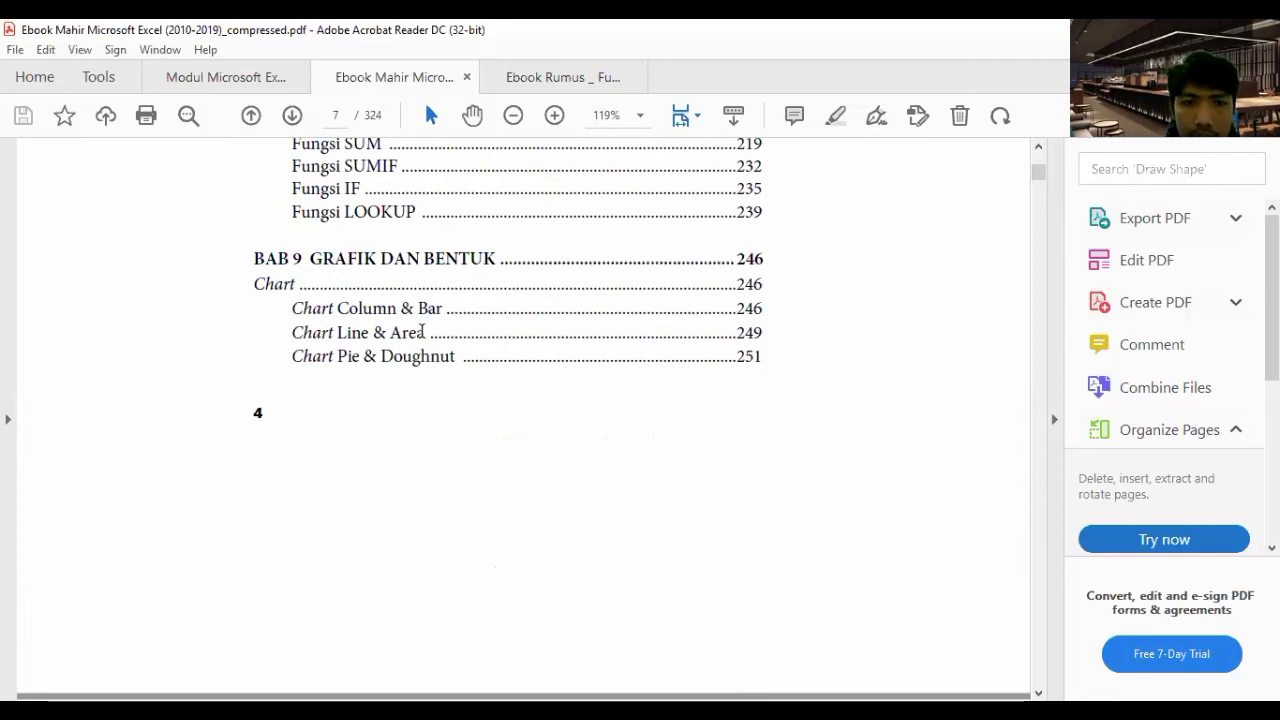
{"action": "scroll", "coordinate": [400, 345], "scroll_direction": "down", "scroll_amount": 10}
{"action": "scroll", "coordinate": [334, 257], "scroll_direction": "down", "scroll_amount": 5}
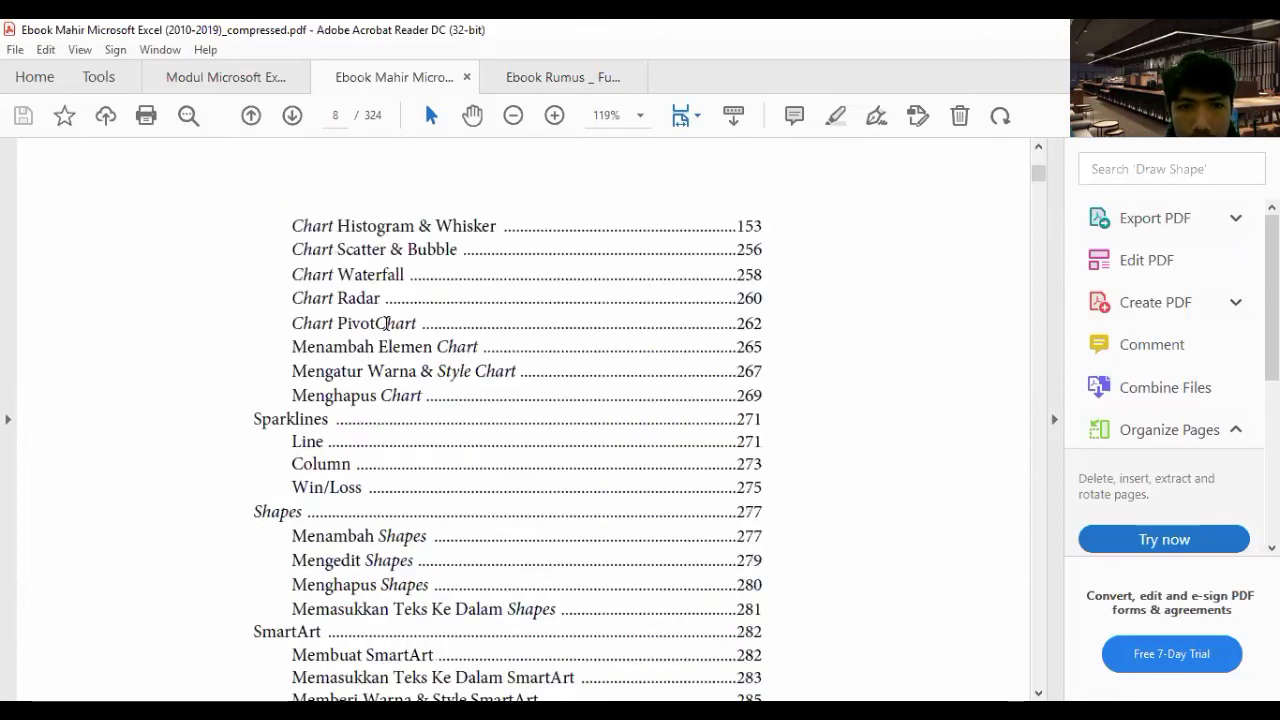
{"action": "scroll", "coordinate": [302, 250], "scroll_direction": "down", "scroll_amount": 4}
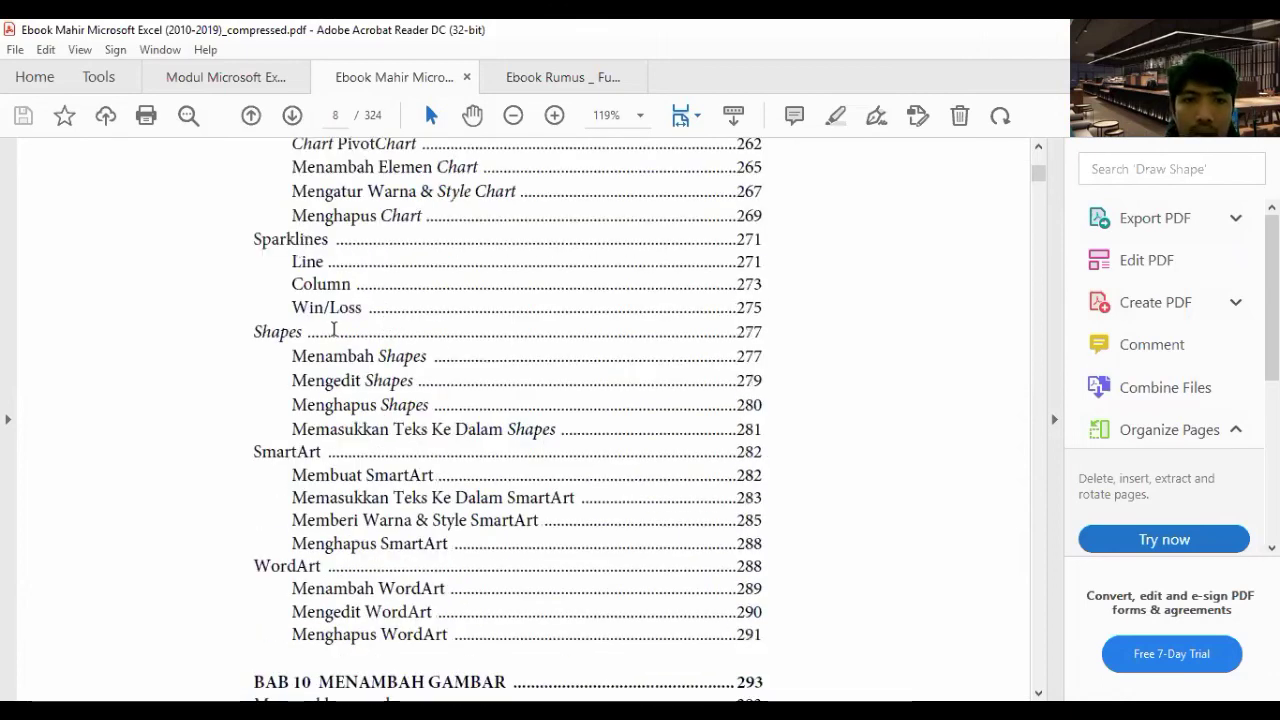
{"action": "scroll", "coordinate": [333, 330], "scroll_direction": "down", "scroll_amount": 1}
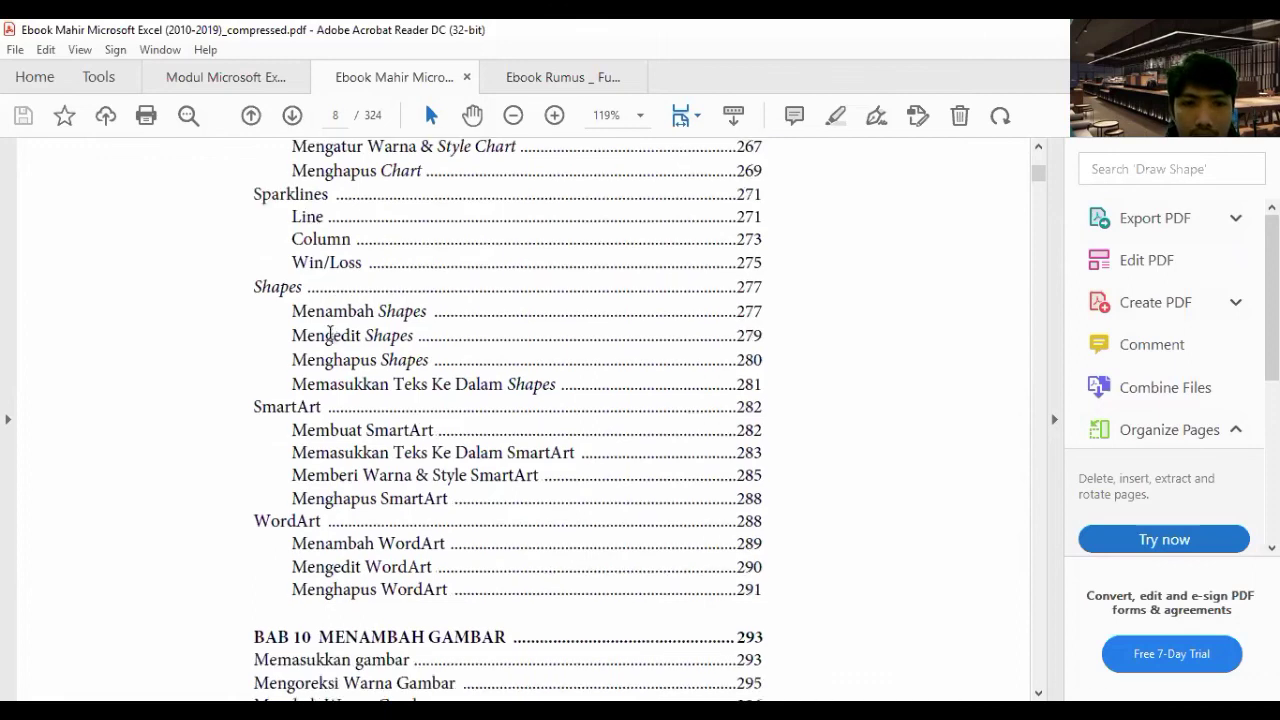
{"action": "scroll", "coordinate": [329, 332], "scroll_direction": "down", "scroll_amount": 2}
{"action": "scroll", "coordinate": [396, 373], "scroll_direction": "down", "scroll_amount": 2}
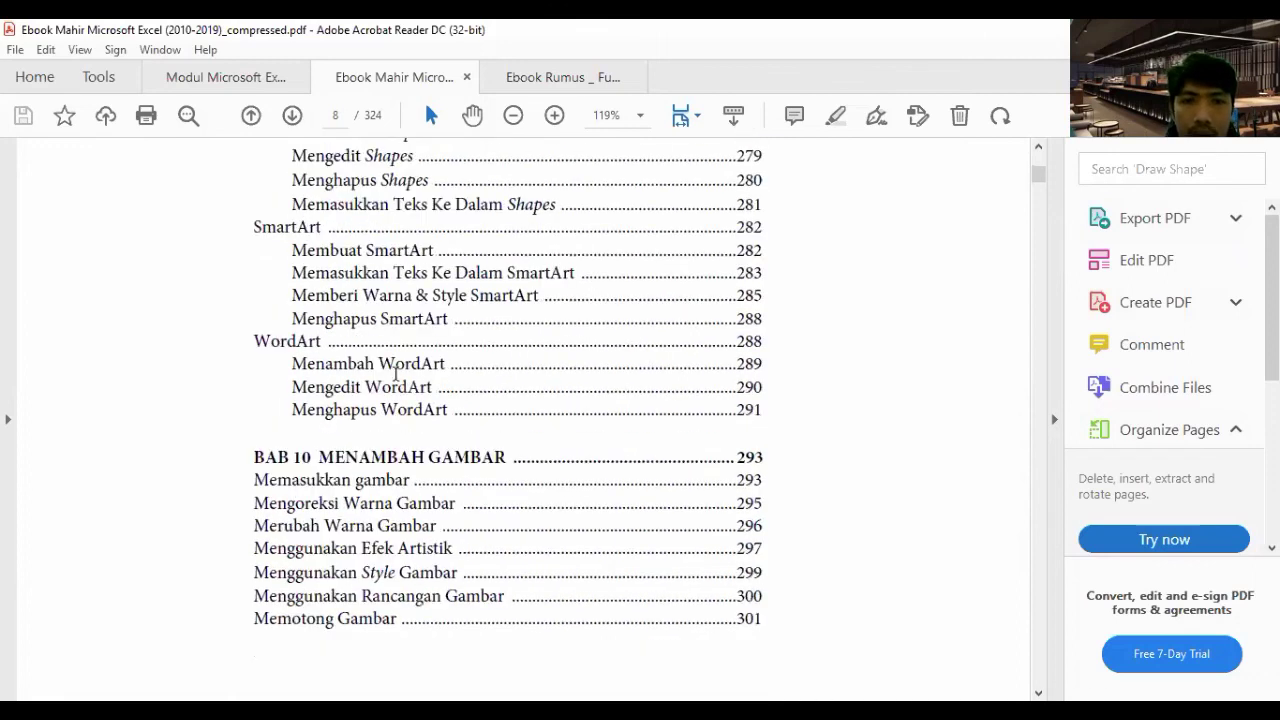
{"action": "scroll", "coordinate": [396, 373], "scroll_direction": "down", "scroll_amount": 3}
{"action": "scroll", "coordinate": [396, 373], "scroll_direction": "down", "scroll_amount": 2}
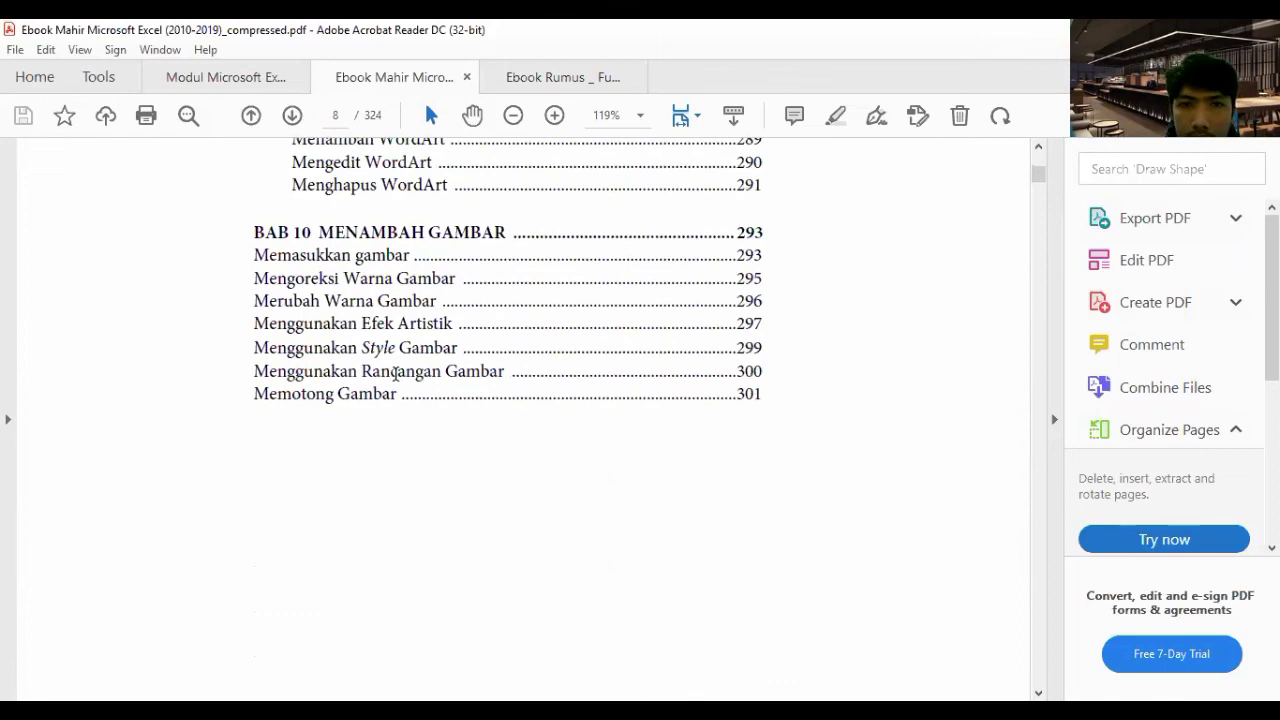
{"action": "scroll", "coordinate": [396, 373], "scroll_direction": "down", "scroll_amount": 1}
{"action": "scroll", "coordinate": [395, 373], "scroll_direction": "down", "scroll_amount": 2}
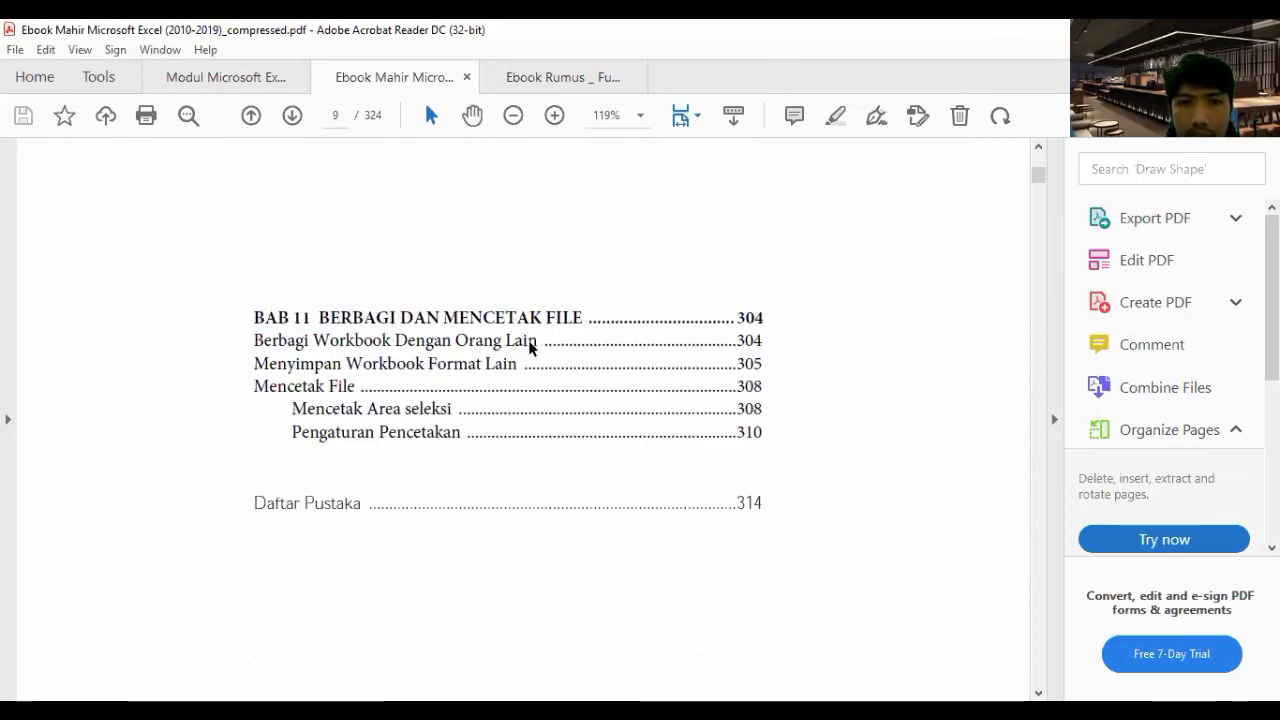
{"action": "scroll", "coordinate": [528, 346], "scroll_direction": "down", "scroll_amount": 3}
{"action": "scroll", "coordinate": [412, 426], "scroll_direction": "up", "scroll_amount": 3}
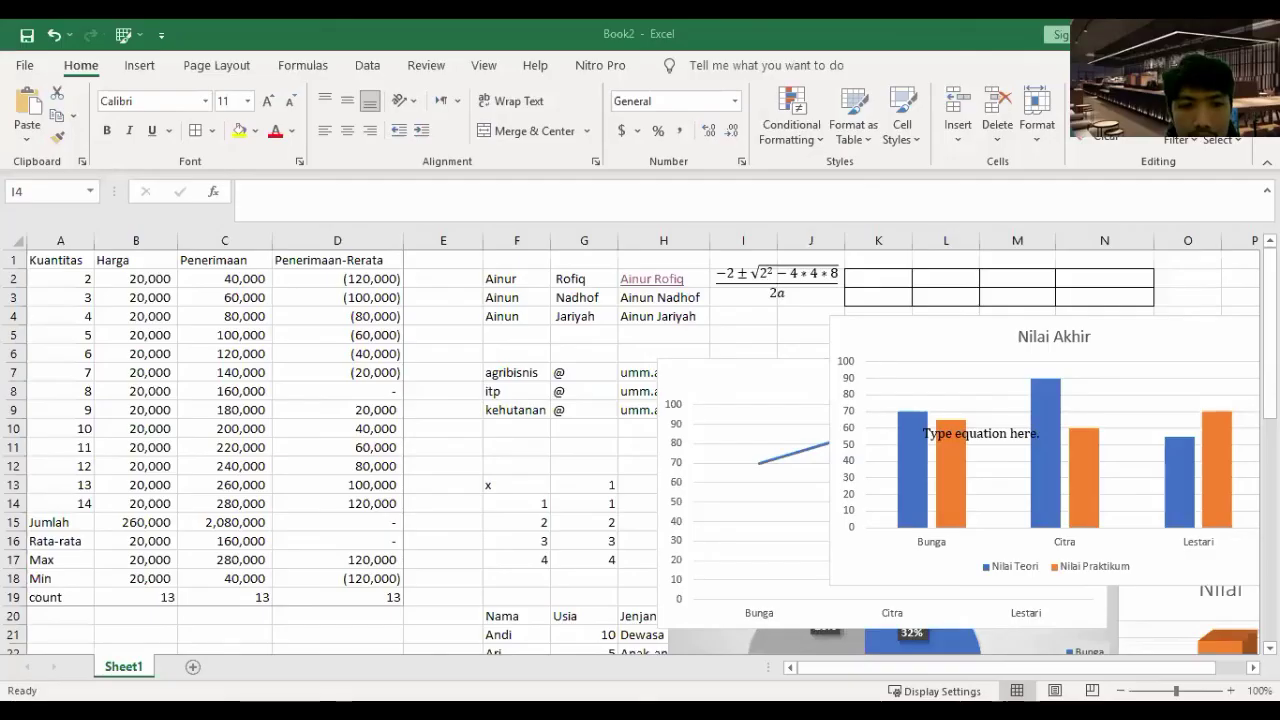
{"action": "left_click", "coordinate": [743, 316]}
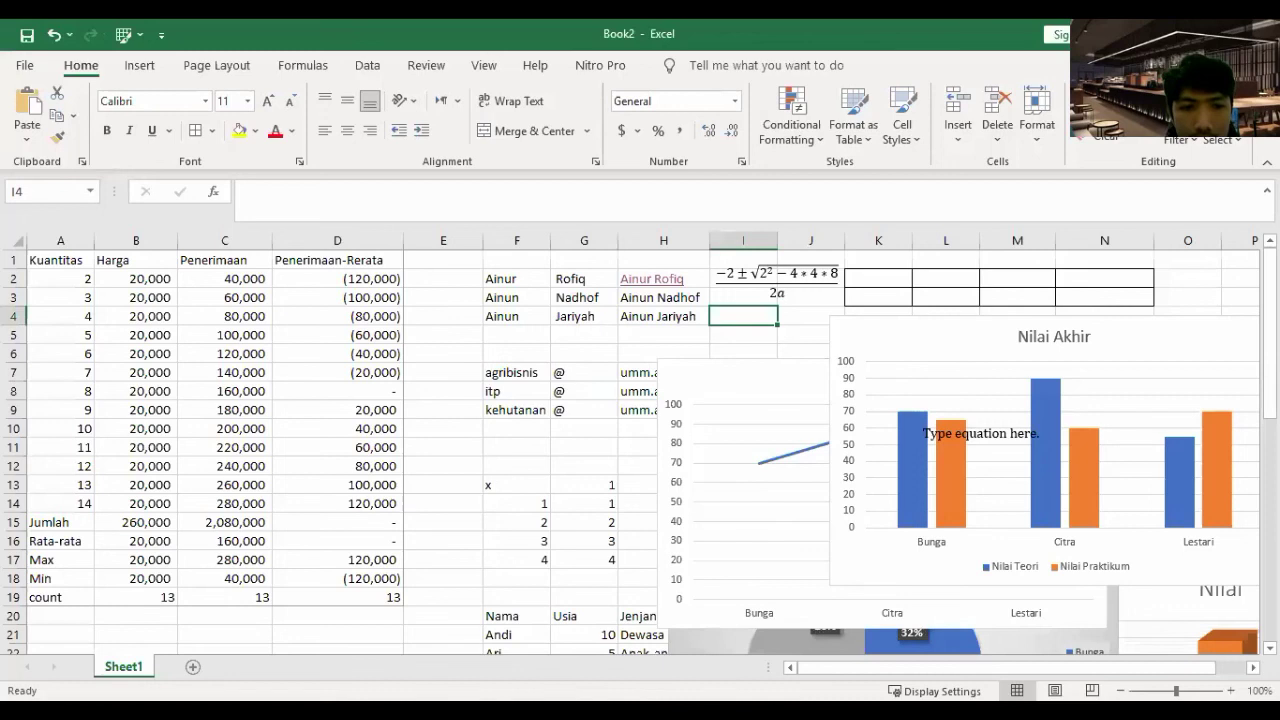
- Rename Sheet1 to 'Tugas 1'
{"action": "right_click", "coordinate": [127, 666]}
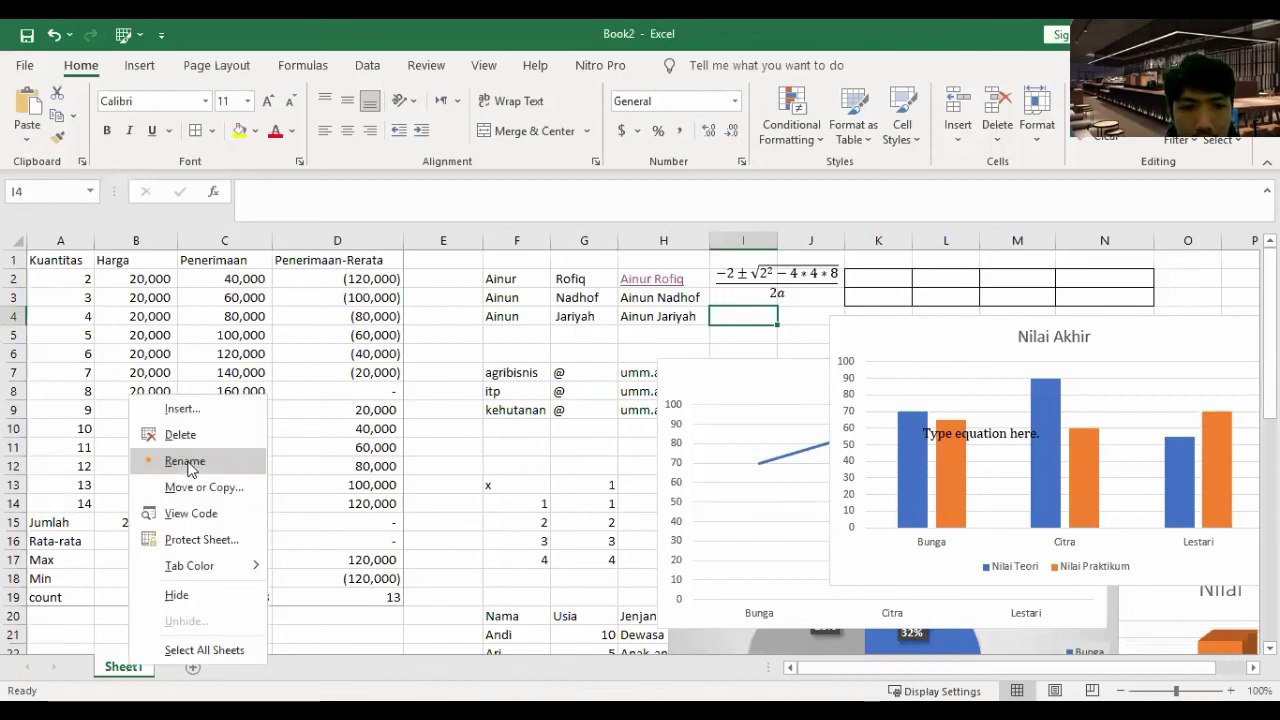
{"action": "left_click", "coordinate": [185, 461]}
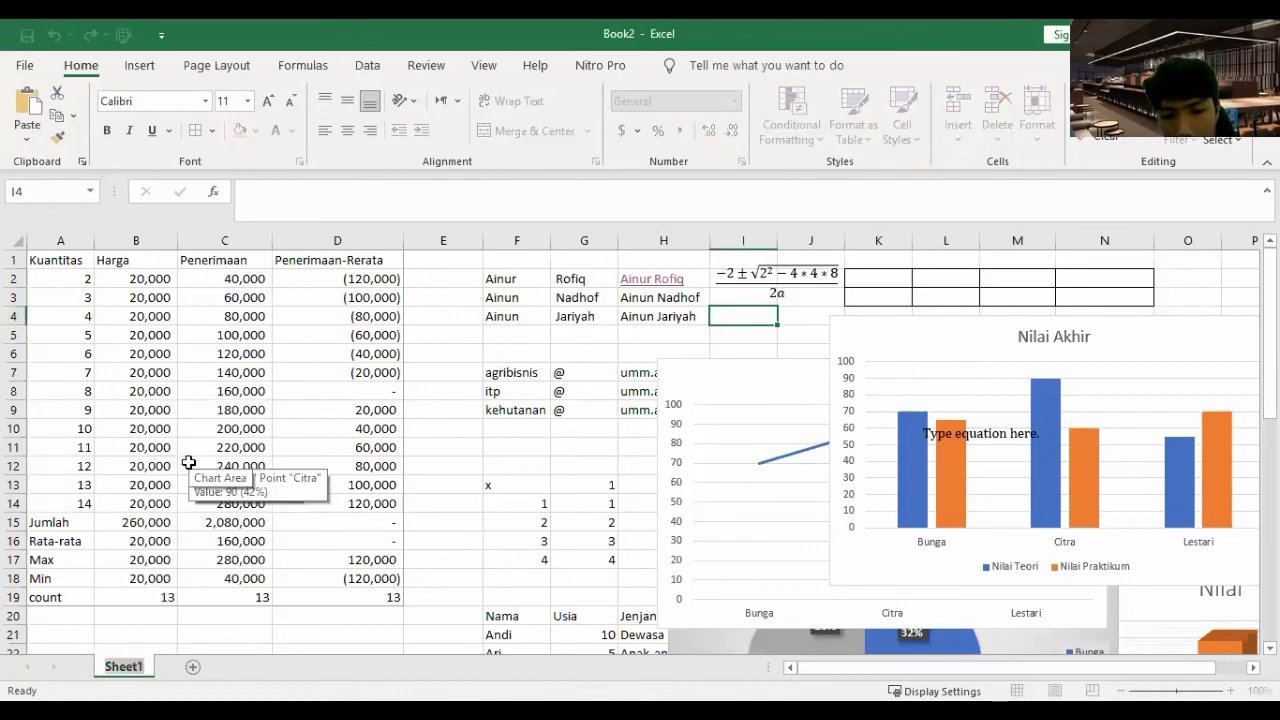
{"action": "type", "text": "Tugas 1"}
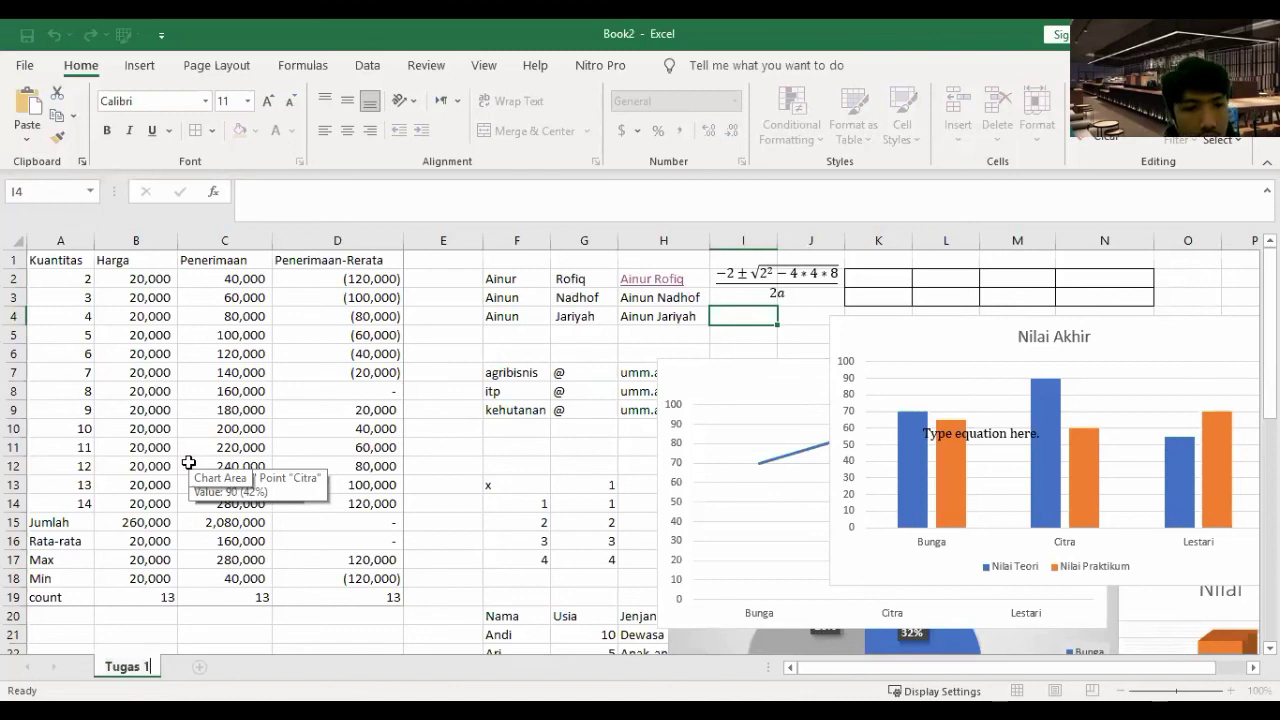
- Add a new sheet named 'Tugas 2', then add a third blank sheet
{"action": "left_click", "coordinate": [199, 666]}
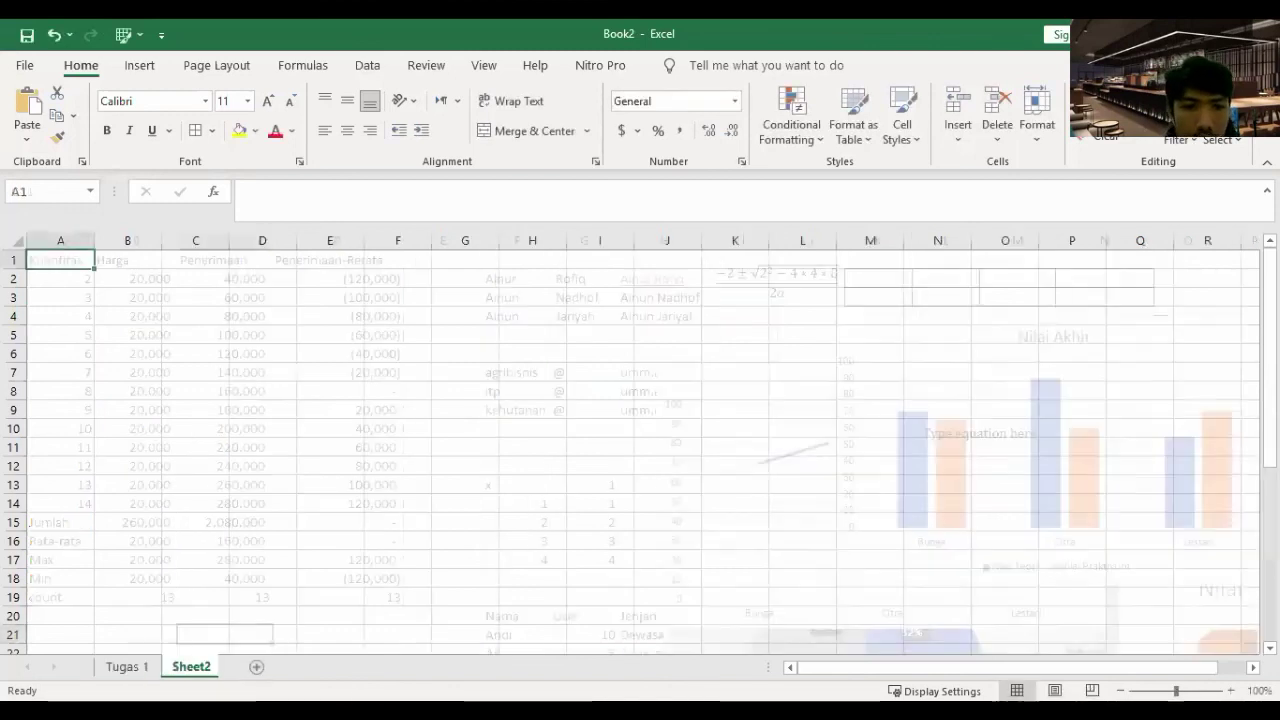
{"action": "double_click", "coordinate": [192, 667]}
{"action": "type", "text": "Tugas 2"}
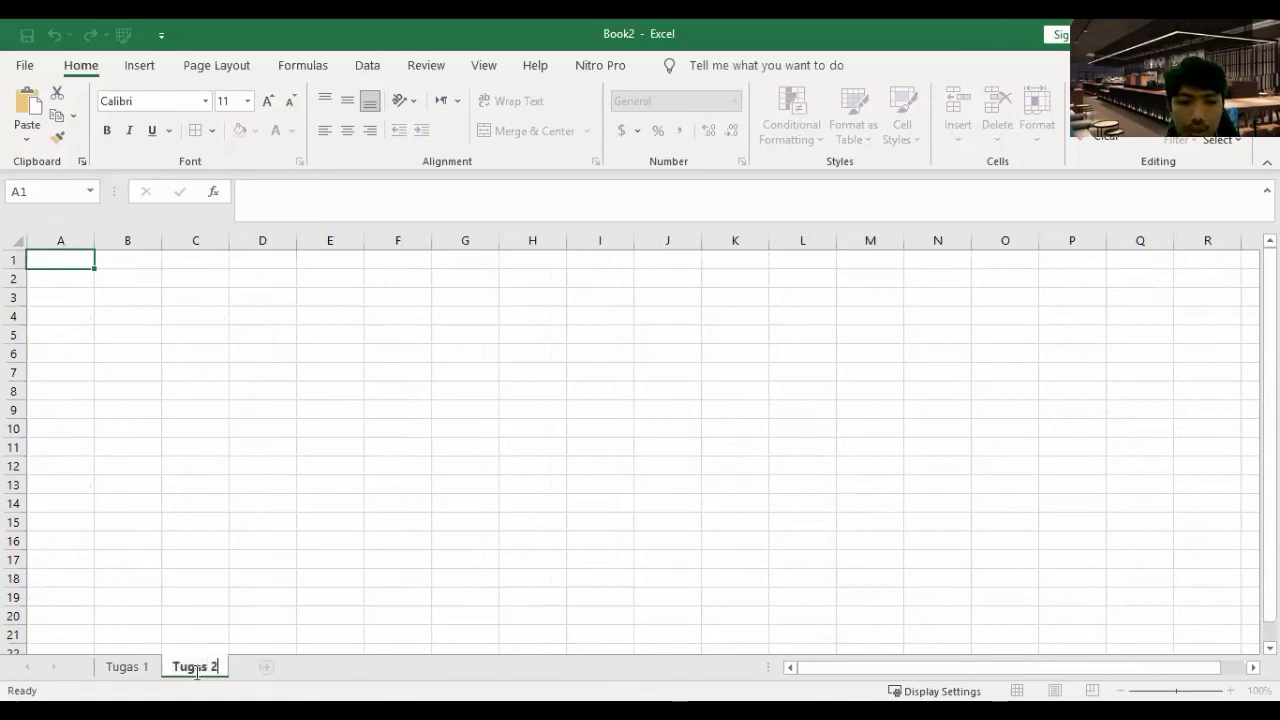
{"action": "left_click", "coordinate": [303, 440]}
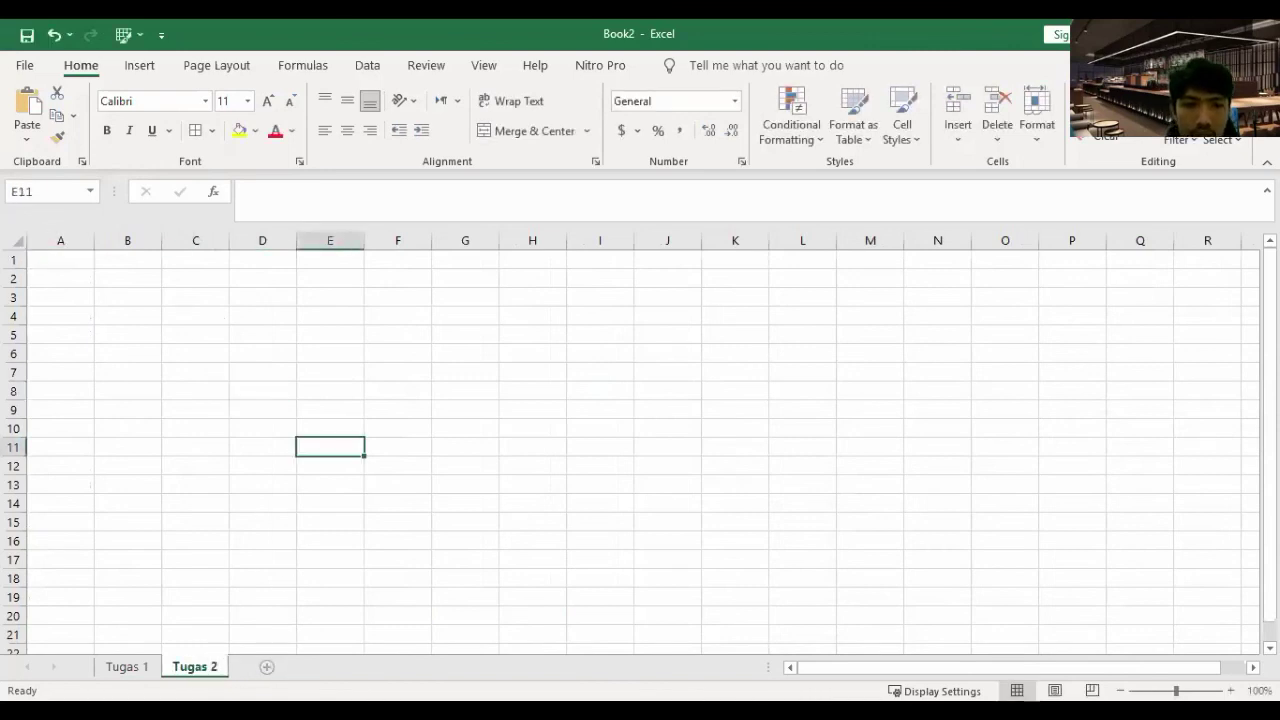
{"action": "left_click", "coordinate": [268, 666]}
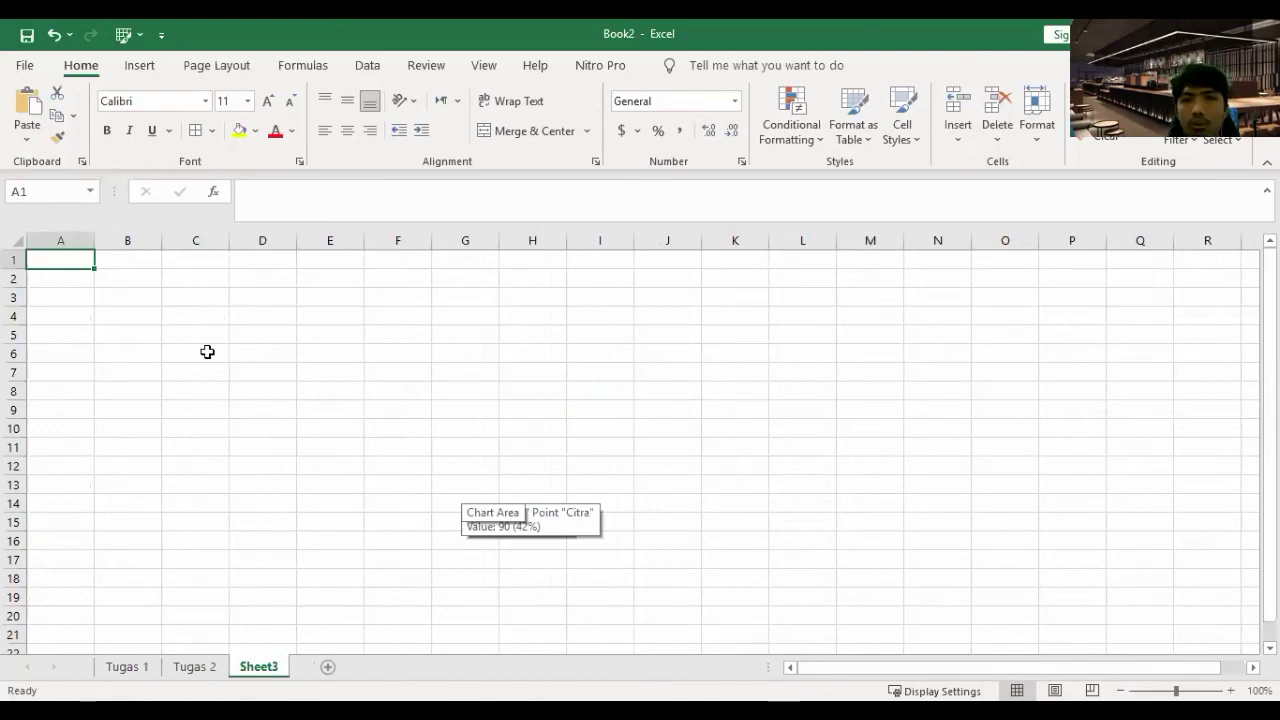
- In Tugas 2's C11, enter a formula multiplying Tugas 1's B2 by Sheet3's C8
{"action": "left_click", "coordinate": [127, 666]}
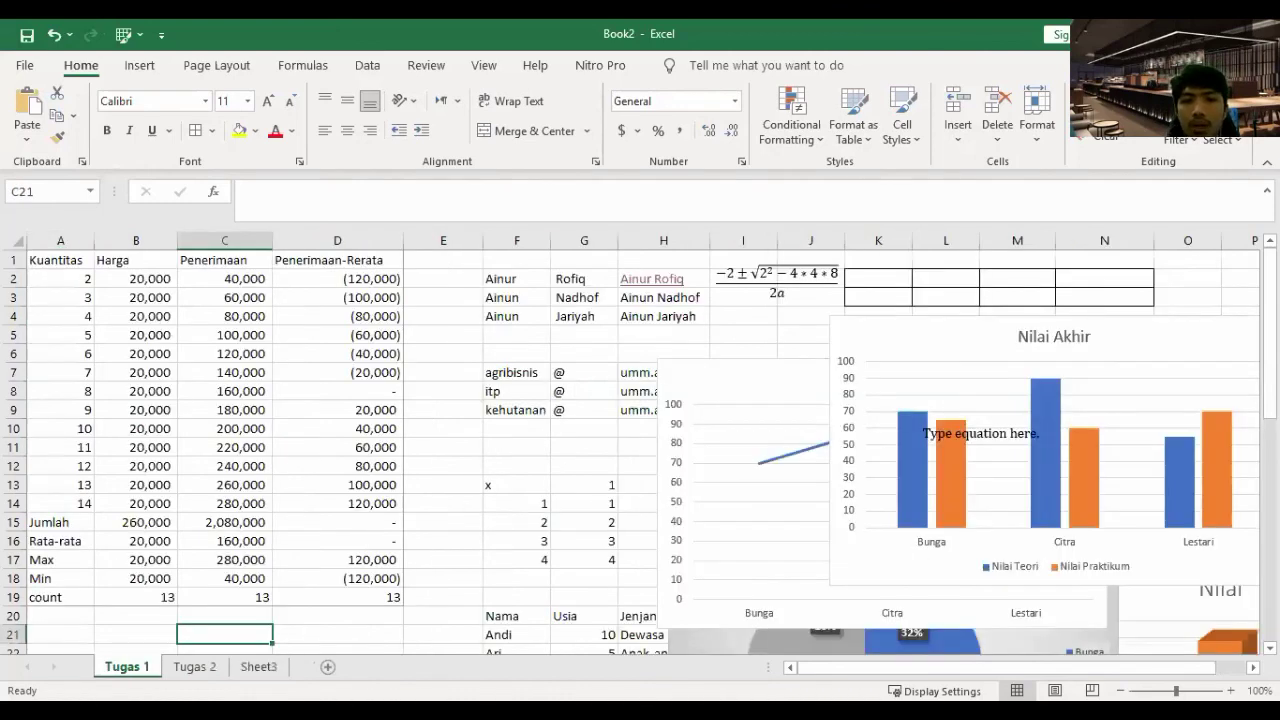
{"action": "left_click", "coordinate": [194, 666]}
{"action": "left_click", "coordinate": [262, 666]}
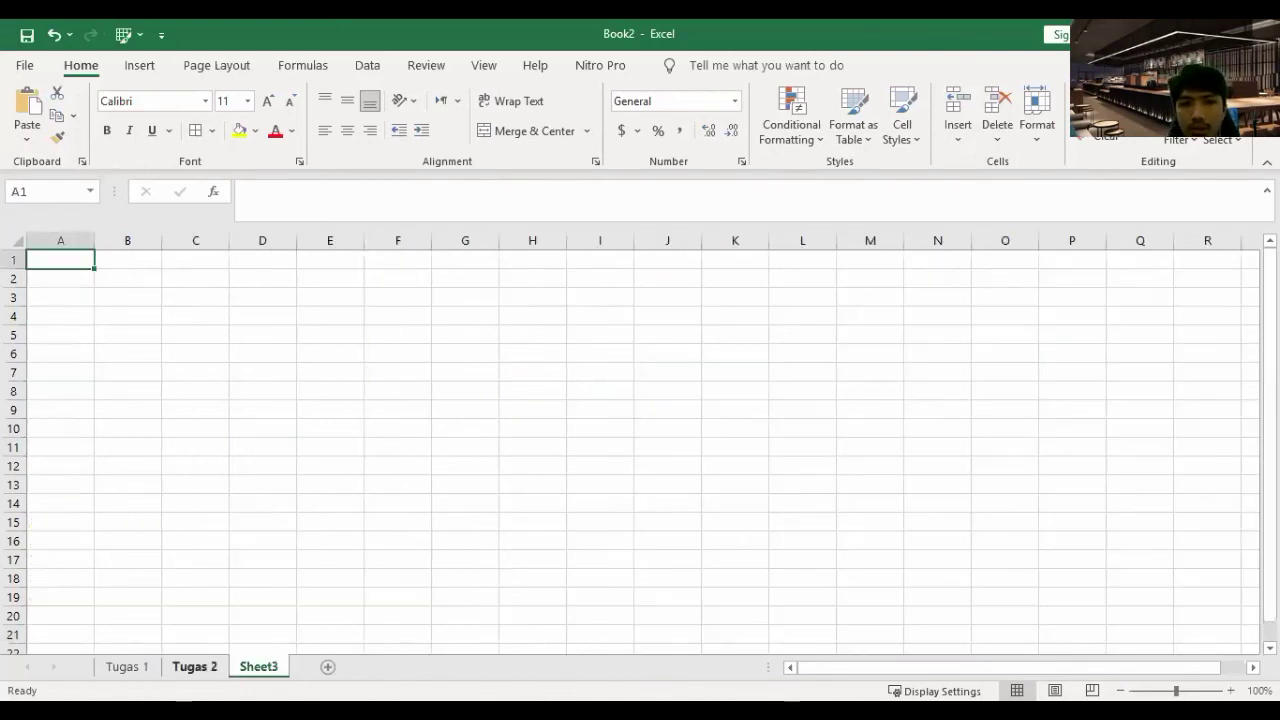
{"action": "left_click", "coordinate": [184, 666]}
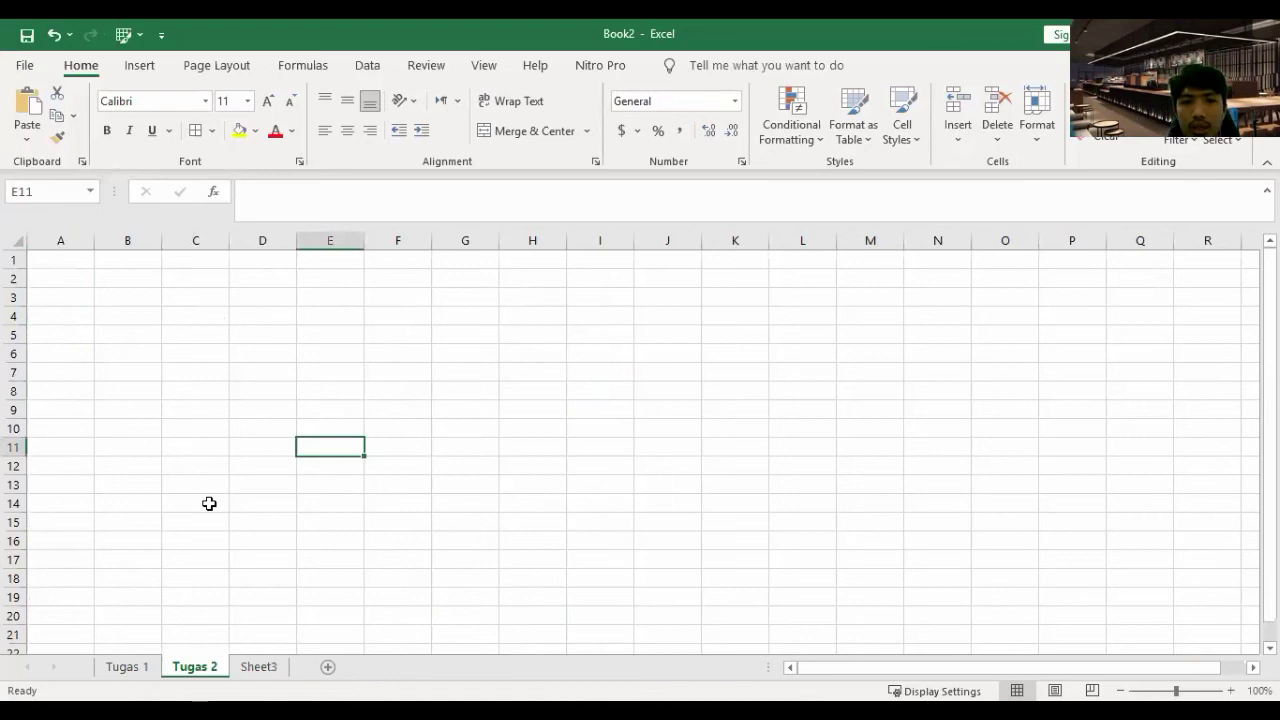
{"action": "left_click", "coordinate": [175, 450]}
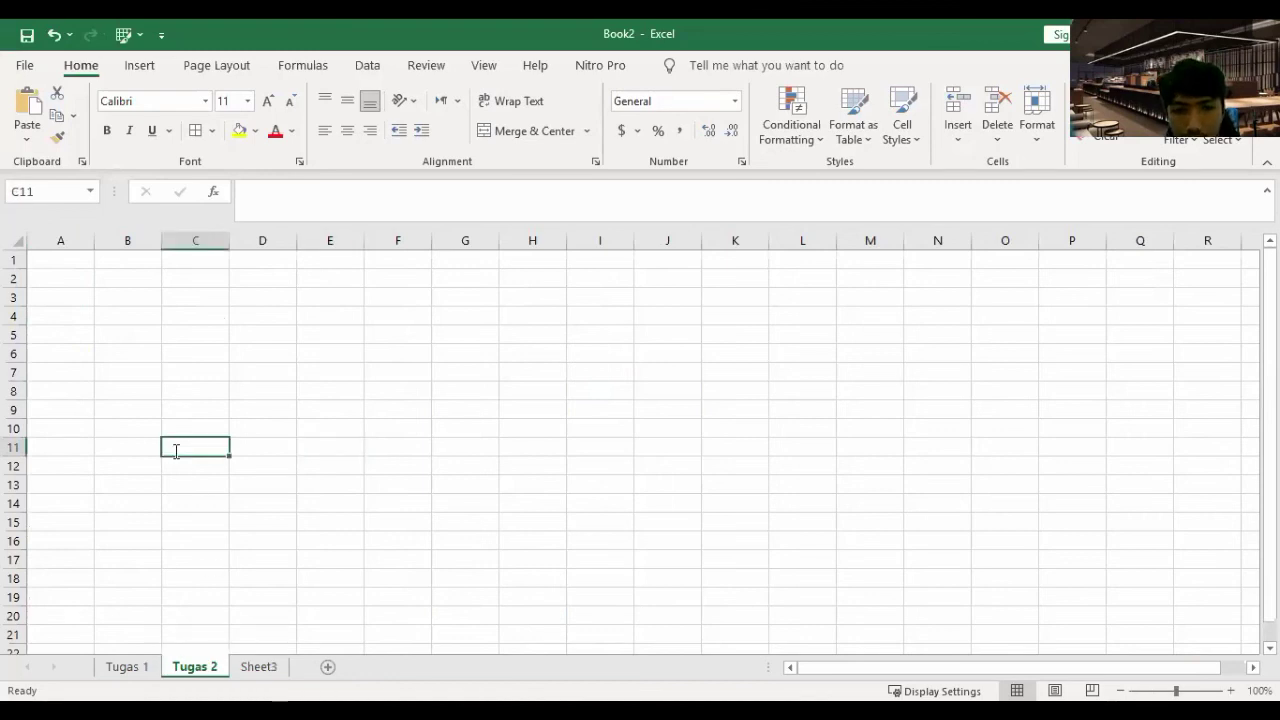
{"action": "type", "text": "="}
{"action": "left_click", "coordinate": [128, 666]}
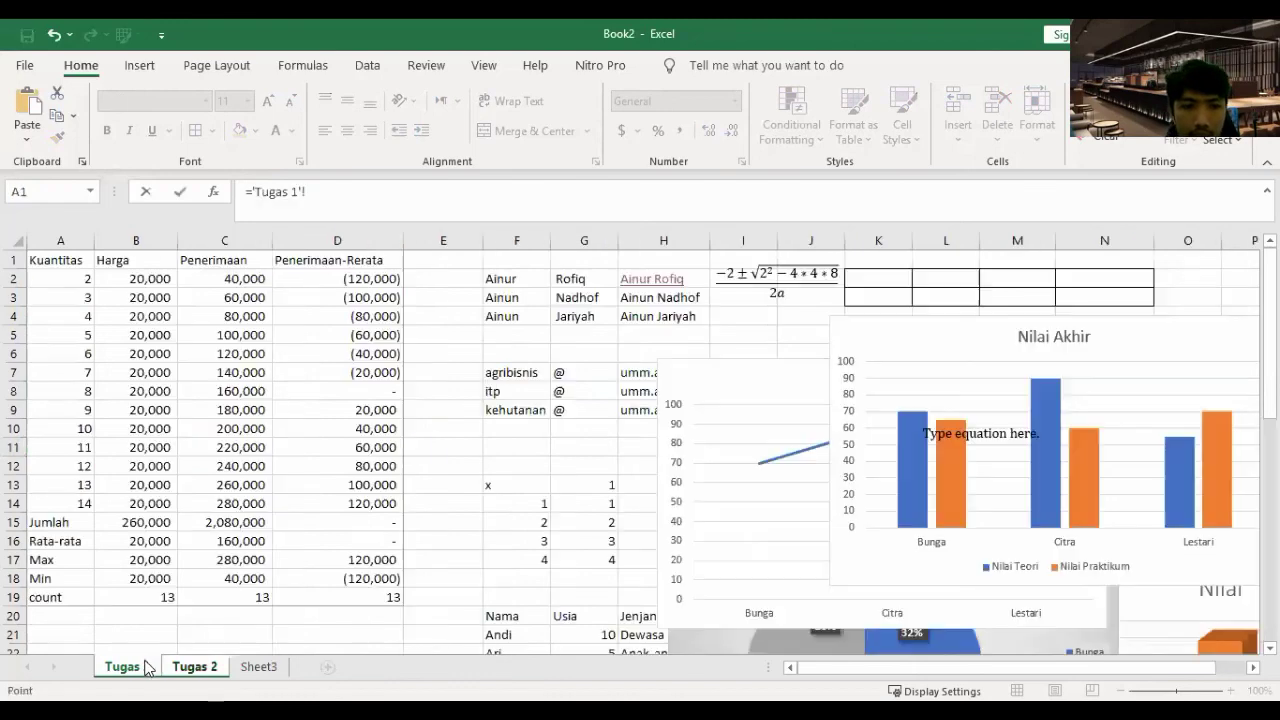
{"action": "left_click", "coordinate": [147, 283]}
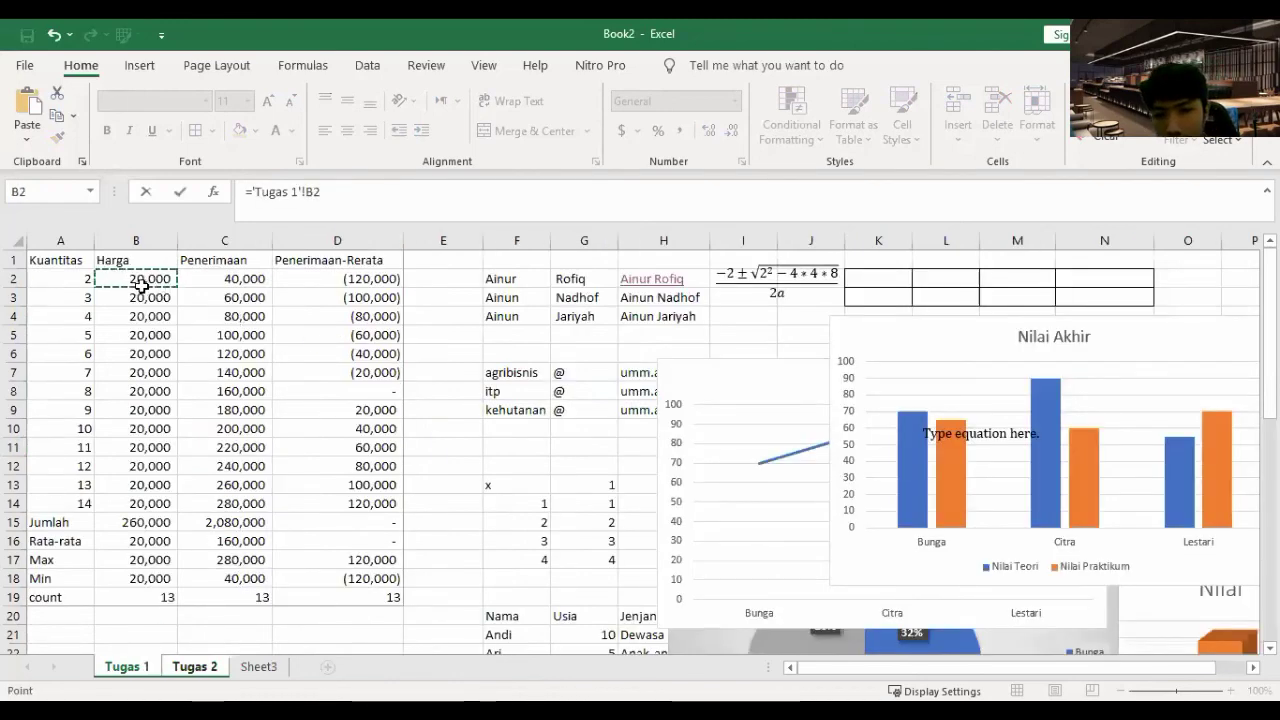
{"action": "type", "text": "*"}
{"action": "left_click", "coordinate": [258, 666]}
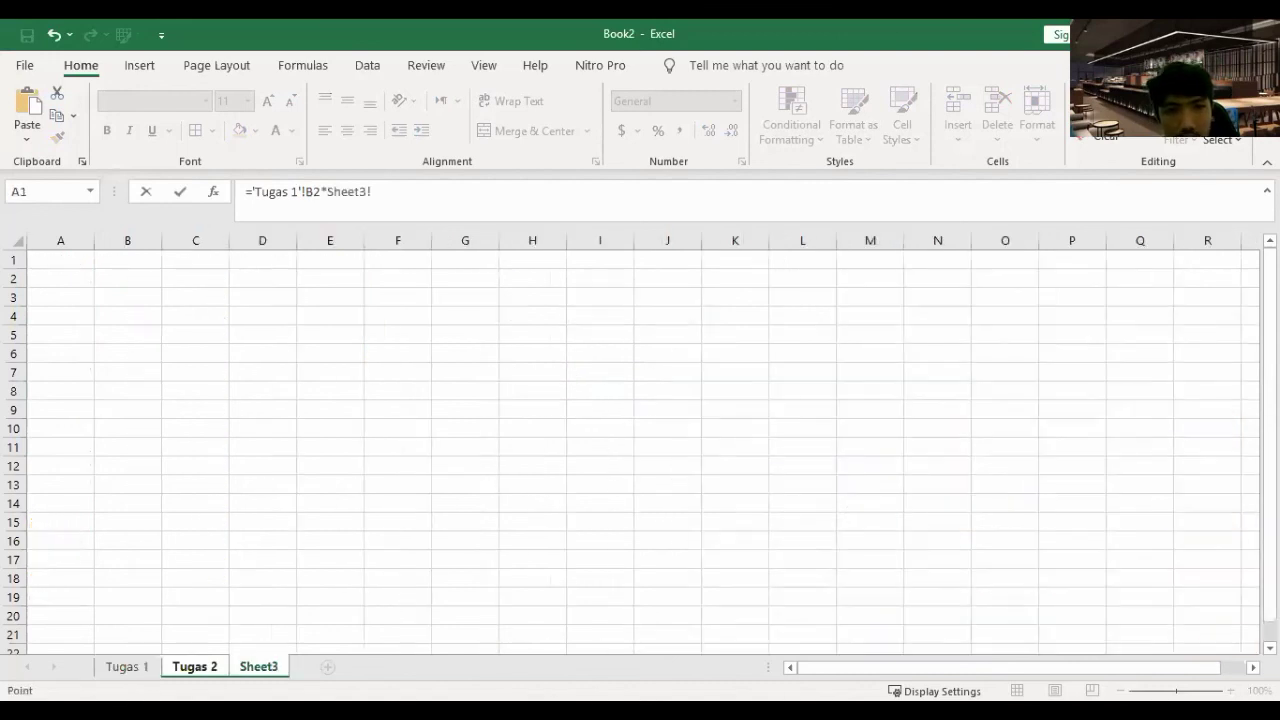
{"action": "left_click", "coordinate": [211, 397]}
{"action": "key", "text": "Return"}
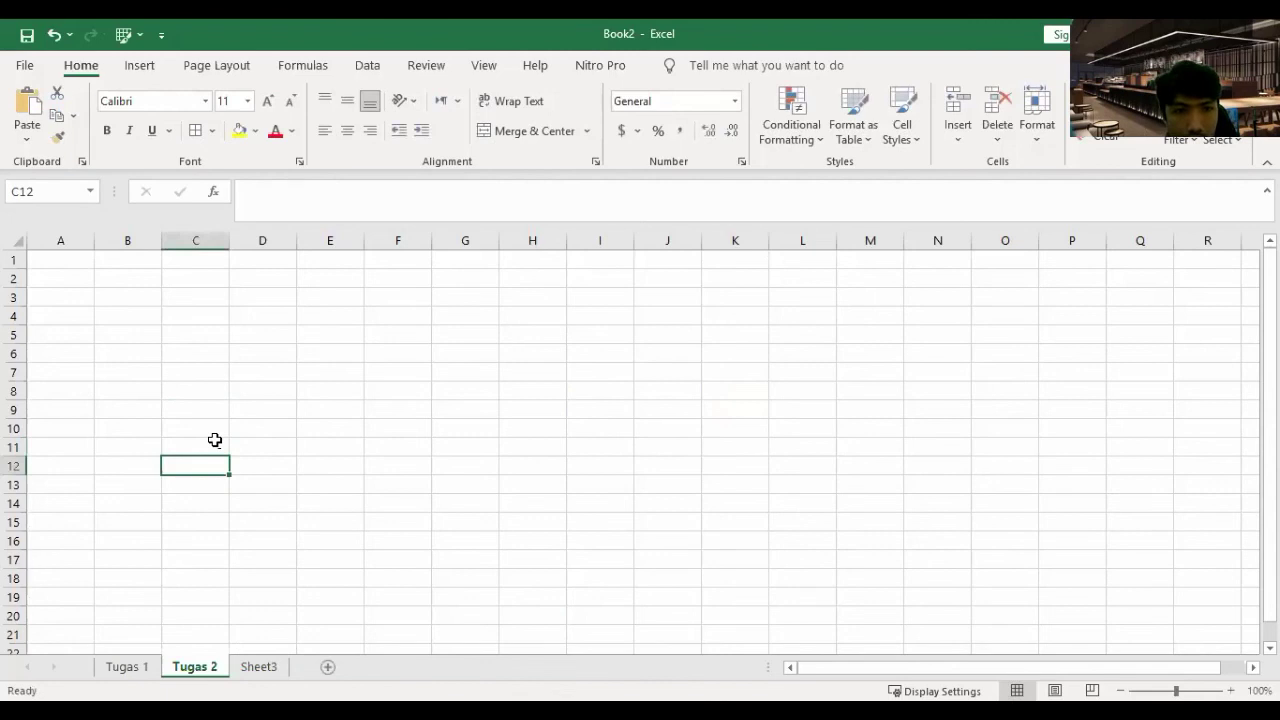
- Replace Tugas 2's C11 with the plain value 5
{"action": "left_click", "coordinate": [215, 443]}
{"action": "type", "text": "5"}
{"action": "key", "text": "Return"}
{"action": "left_click", "coordinate": [262, 667]}
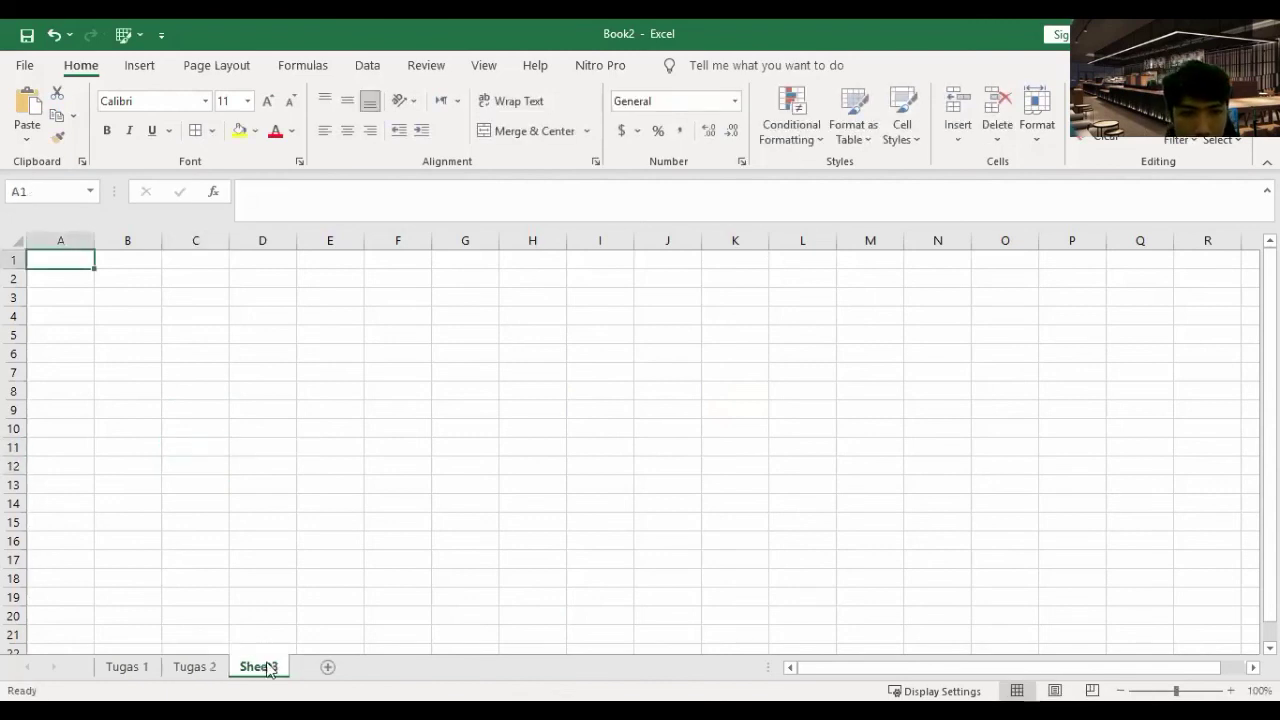
{"action": "left_click", "coordinate": [218, 667]}
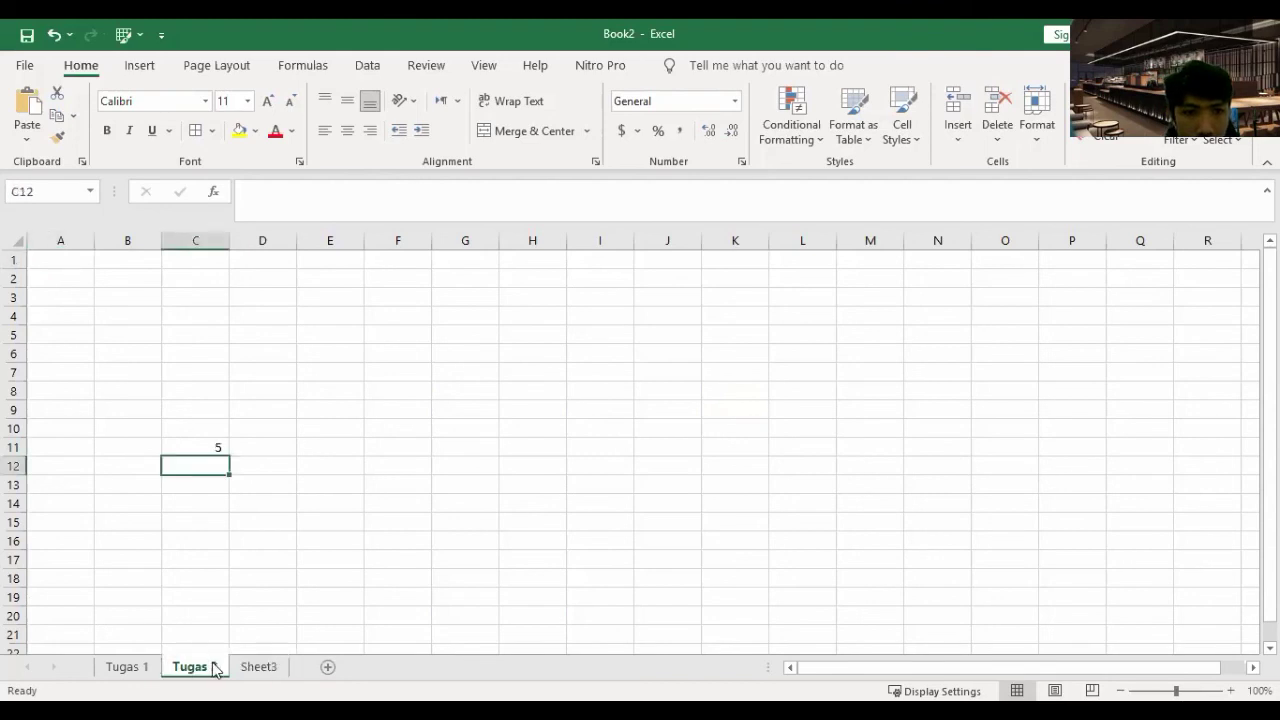
{"action": "left_click", "coordinate": [126, 667]}
{"action": "left_click", "coordinate": [195, 667]}
{"action": "left_click", "coordinate": [220, 480]}
{"action": "left_click", "coordinate": [214, 449]}
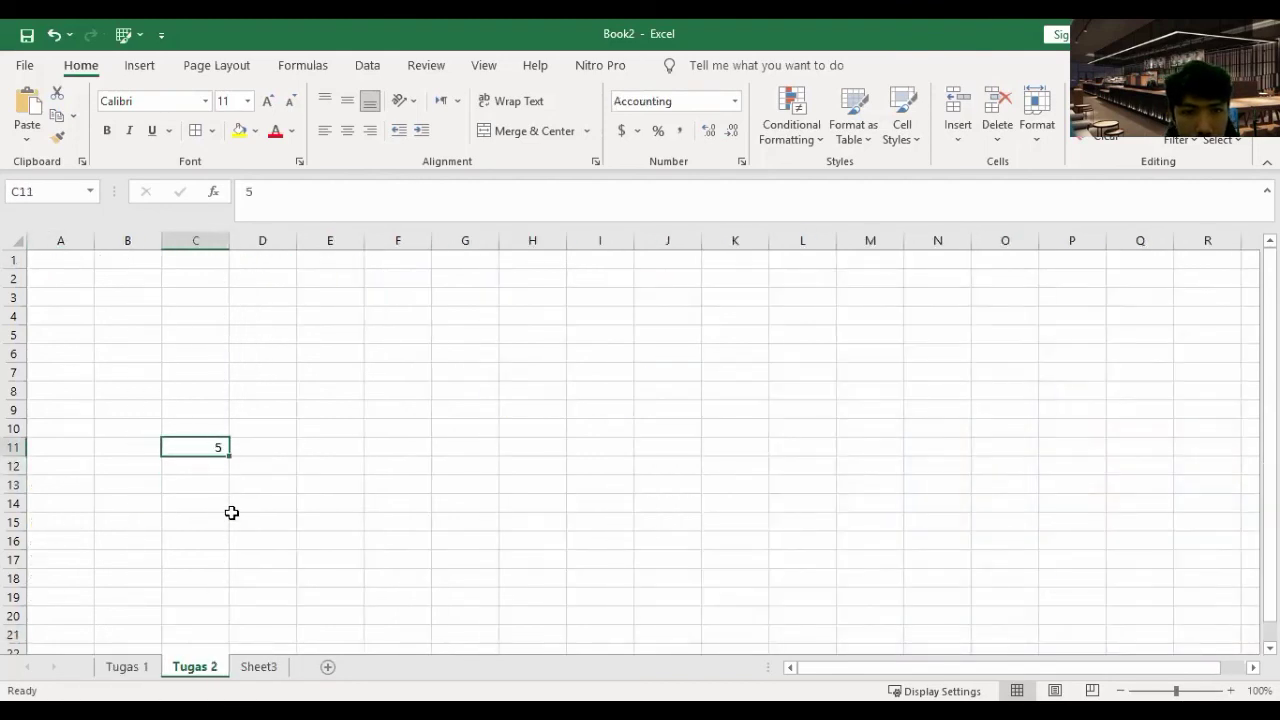
- Enter 6 in cell D12 of Sheet3
{"action": "left_click", "coordinate": [259, 667]}
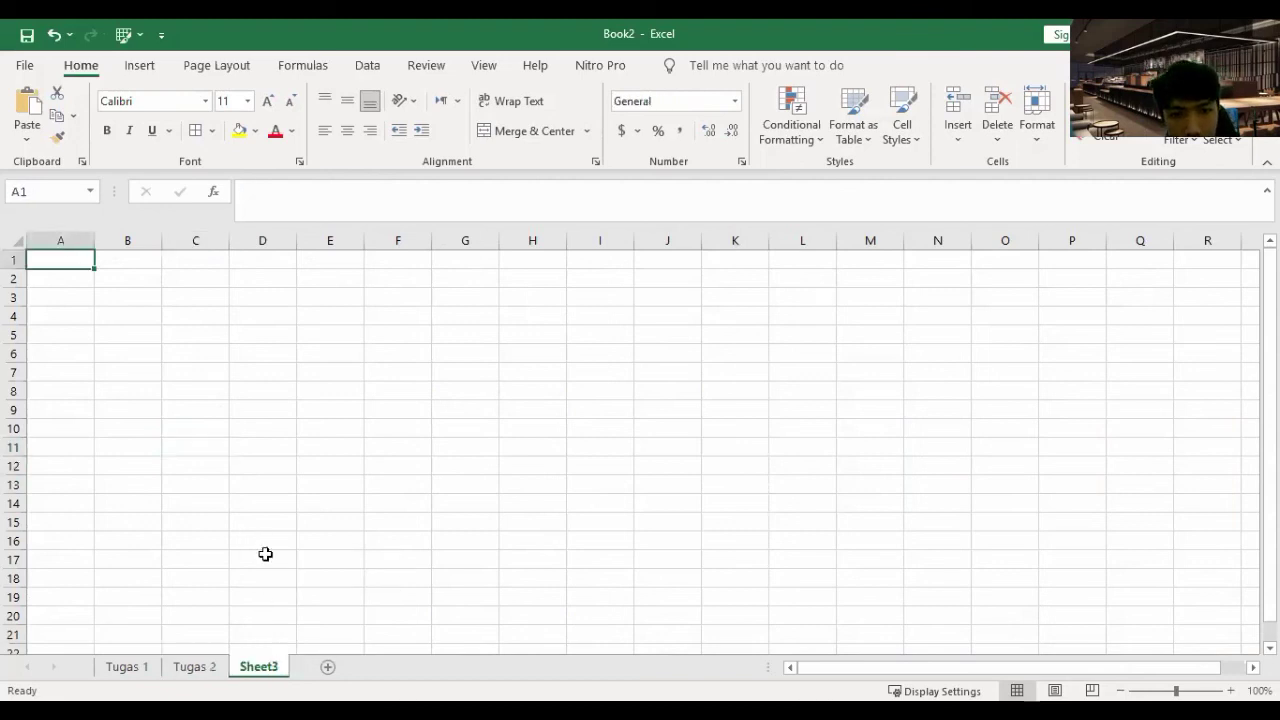
{"action": "left_click", "coordinate": [234, 460]}
{"action": "type", "text": "6"}
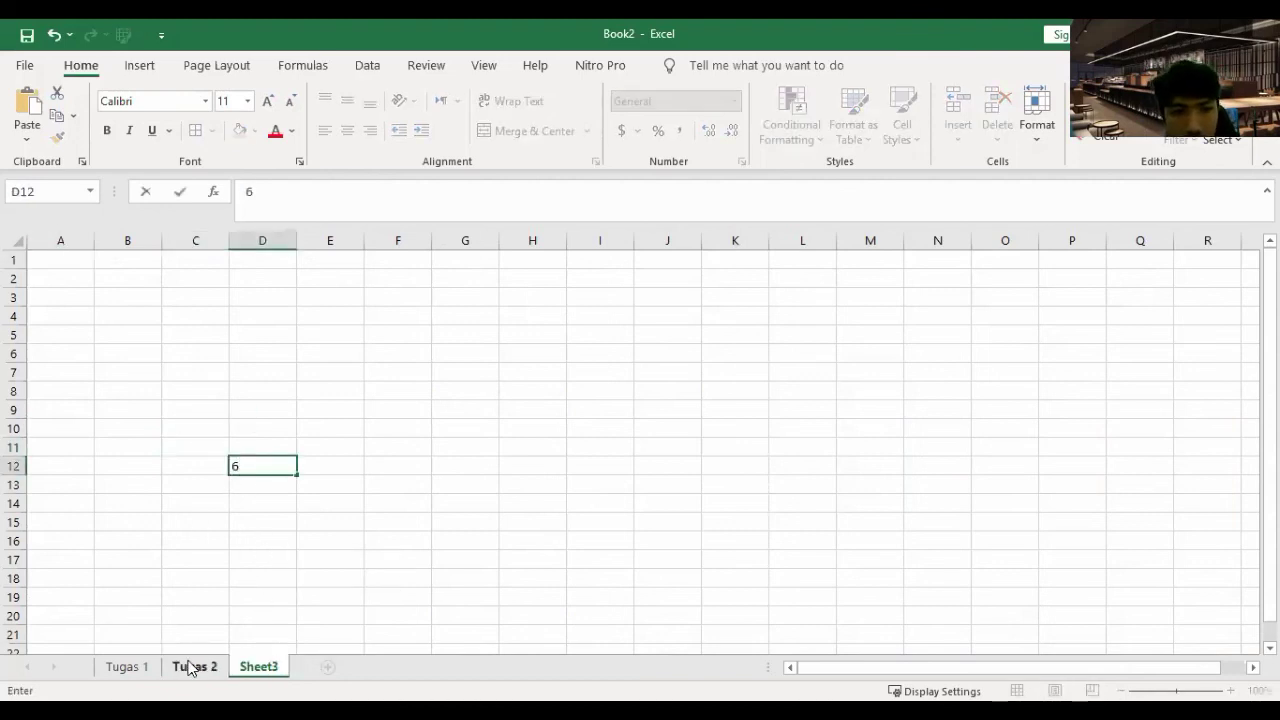
{"action": "left_click", "coordinate": [191, 667]}
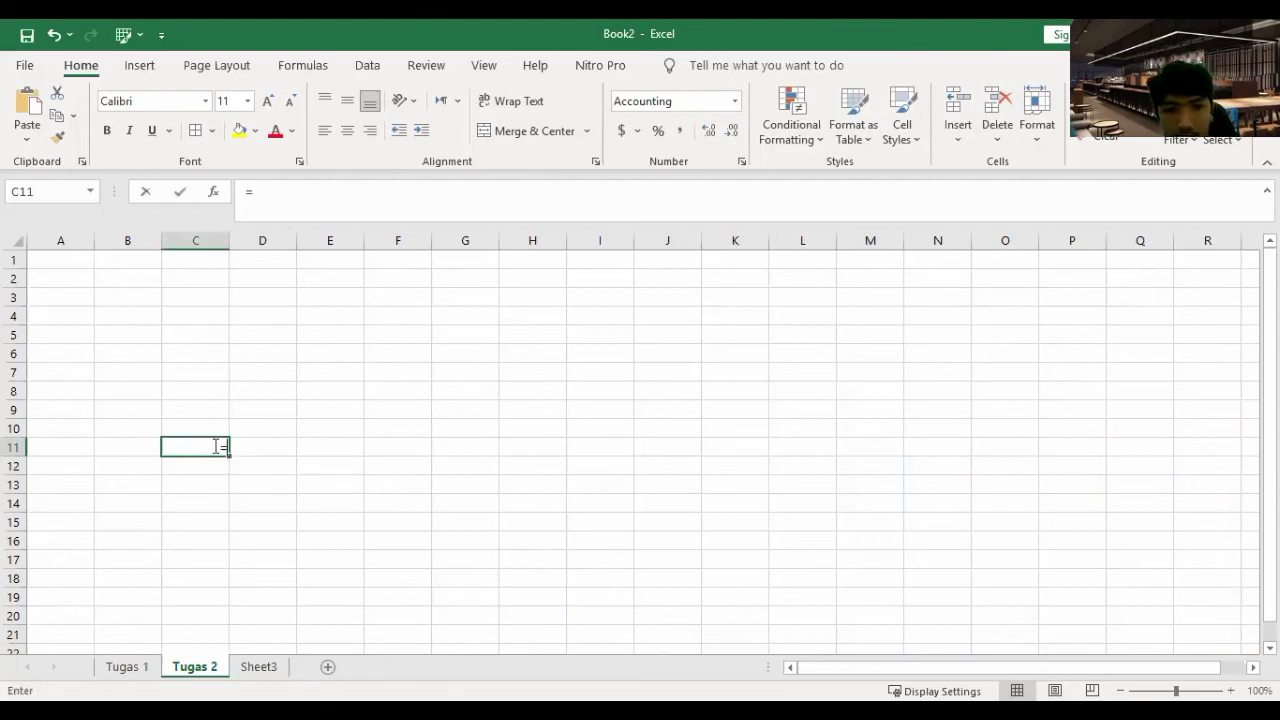
- Make Tugas 2's C11 multiply 'Tugas 1'!C4 by Sheet3!D12, then recheck the formula
{"action": "type", "text": "="}
{"action": "key", "text": "ctrl+Page_Up"}
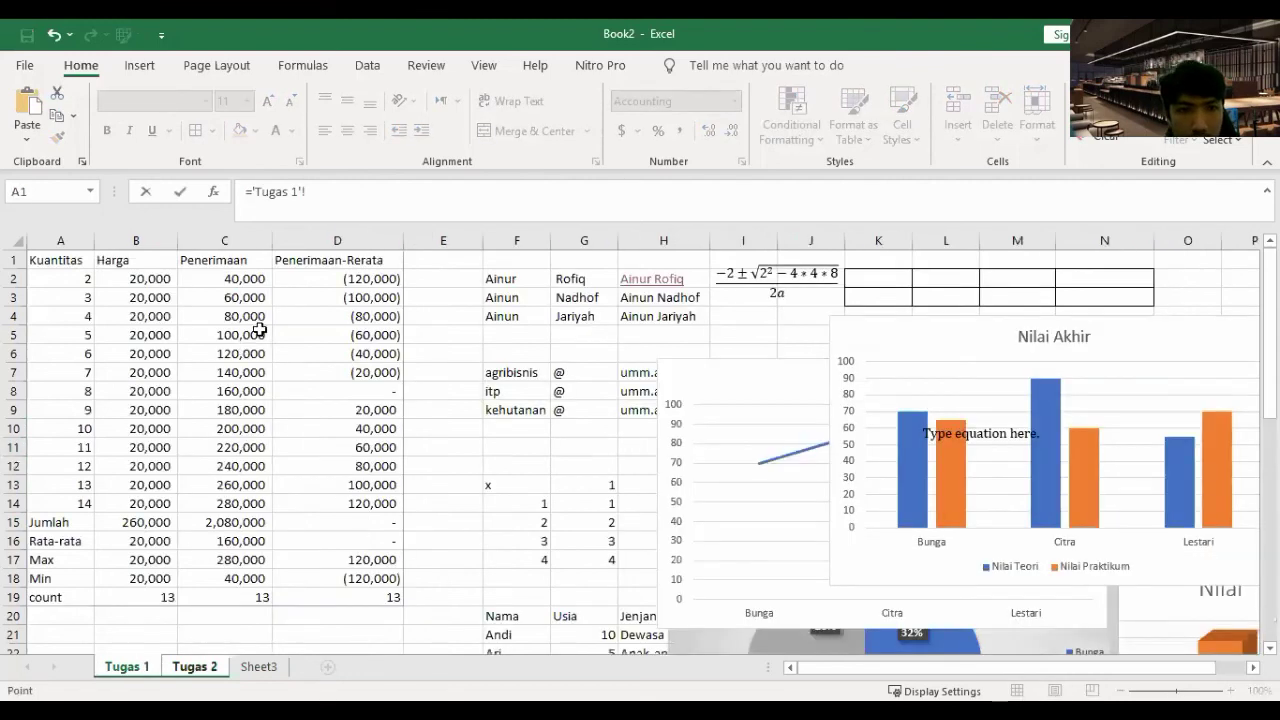
{"action": "left_click", "coordinate": [235, 319]}
{"action": "type", "text": "*"}
{"action": "left_click", "coordinate": [258, 666]}
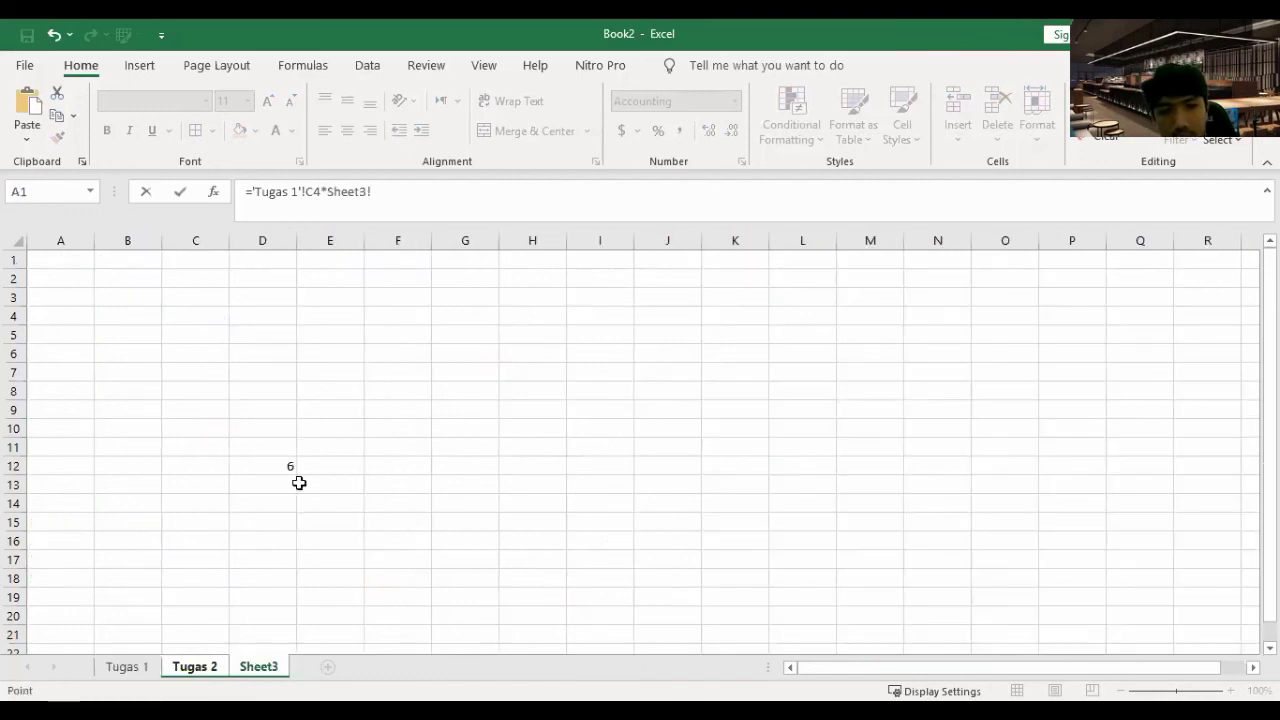
{"action": "left_click", "coordinate": [287, 462]}
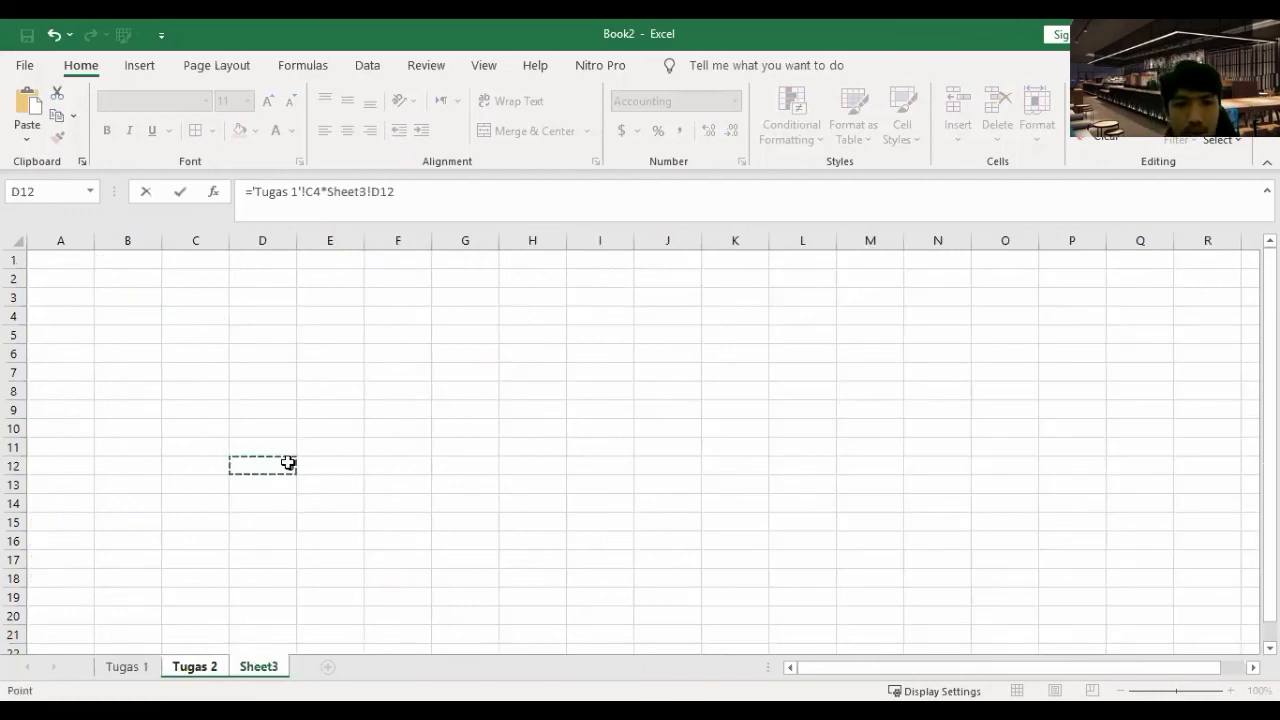
{"action": "key", "text": "Return"}
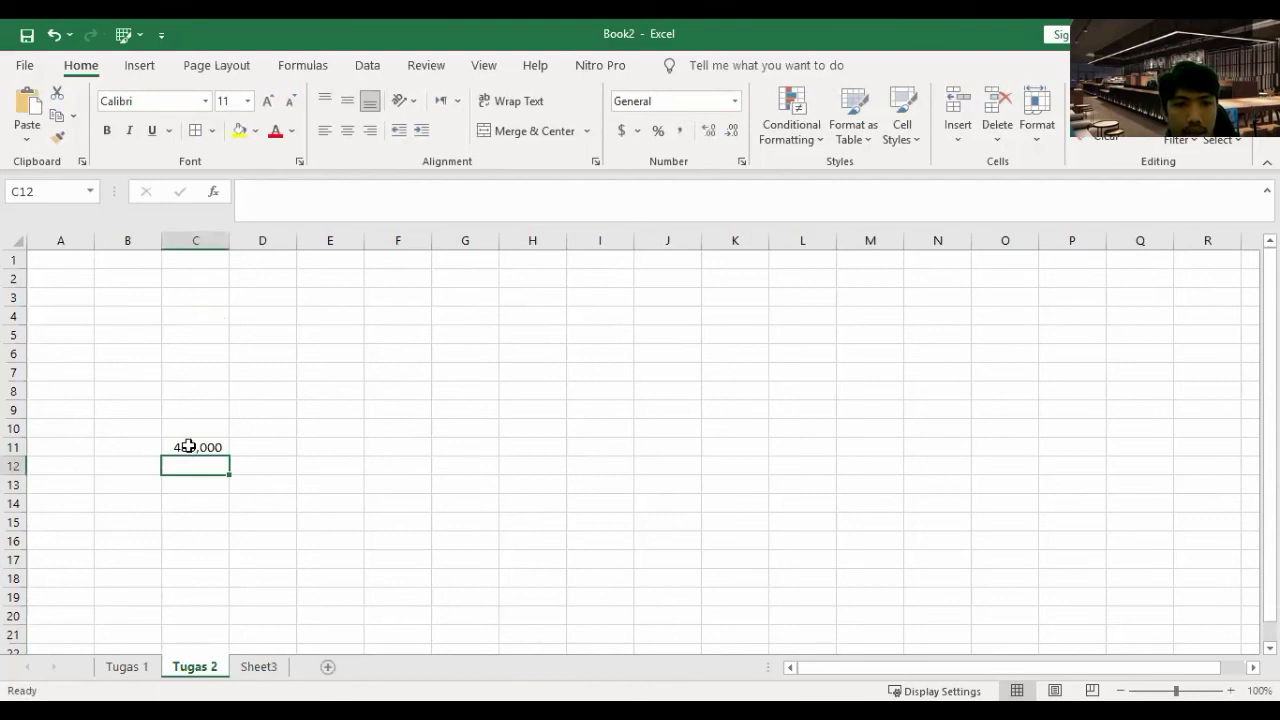
{"action": "key", "text": "Up"}
{"action": "left_click", "coordinate": [412, 193]}
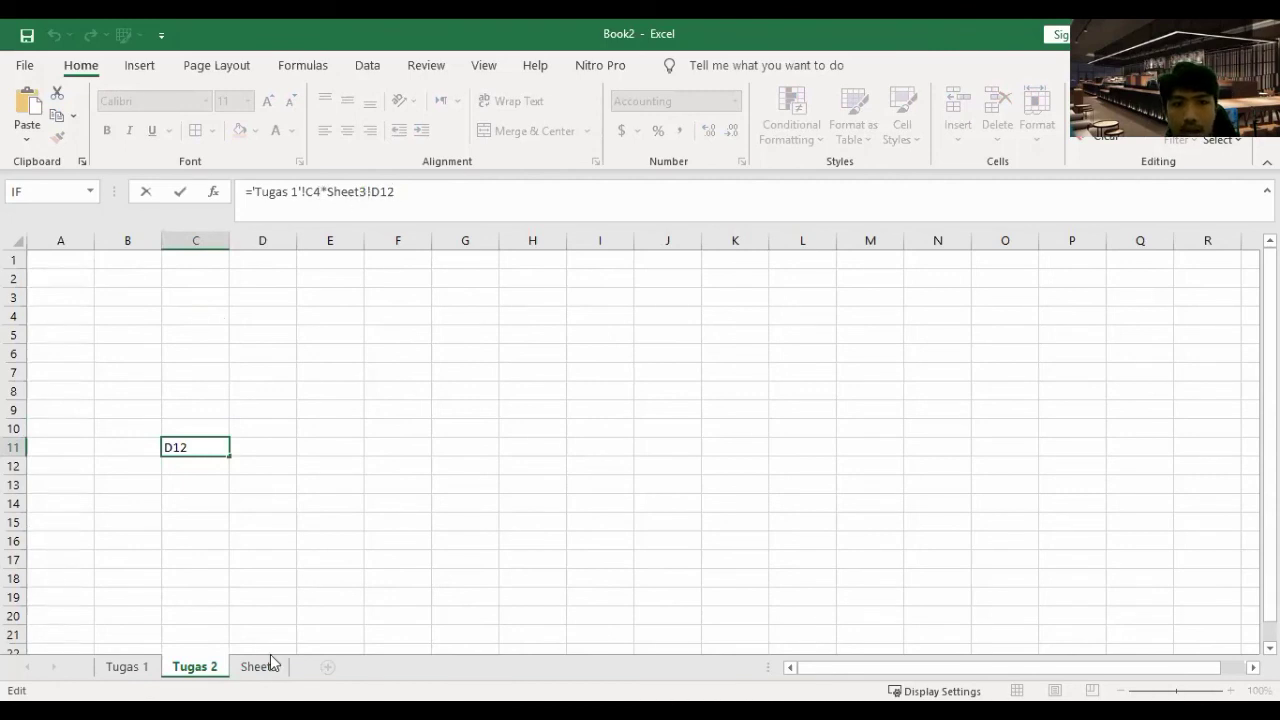
{"action": "key", "text": "Return"}
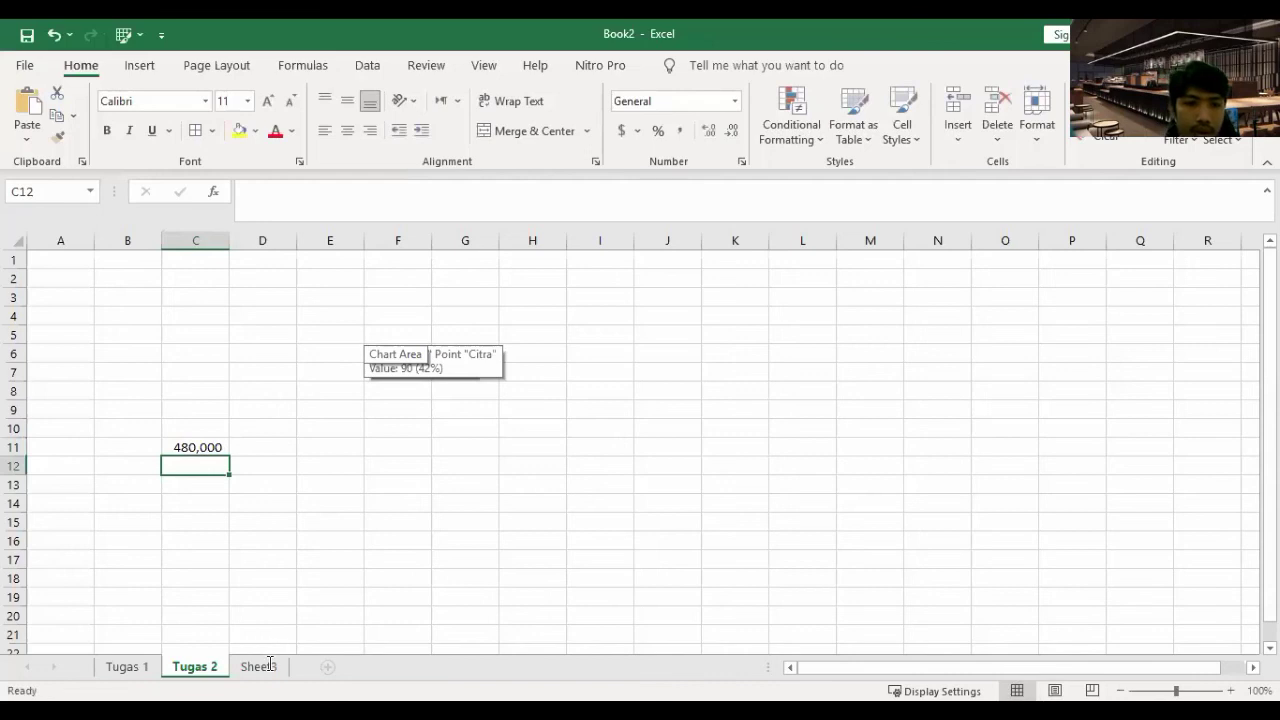
- Rename Sheet3 to 'Tugas 3' and check that C11's formula shows the new name
{"action": "double_click", "coordinate": [260, 666]}
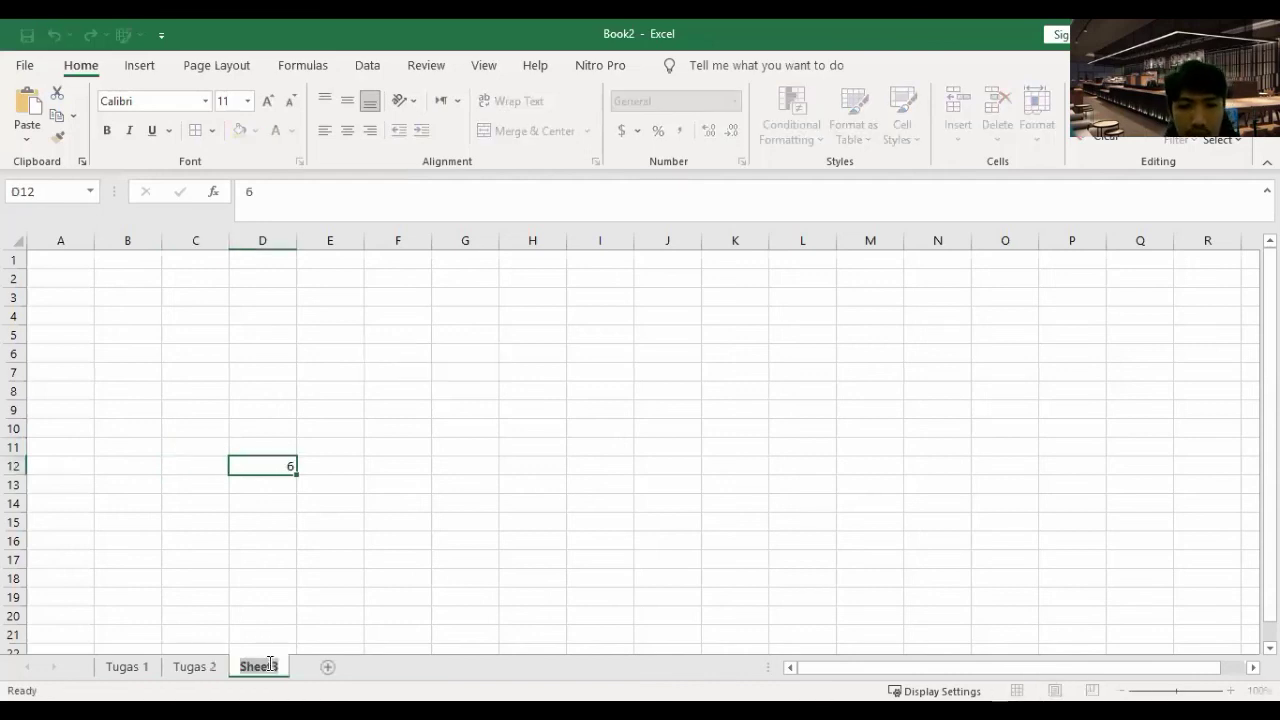
{"action": "type", "text": "Tugas 3"}
{"action": "left_click", "coordinate": [250, 563]}
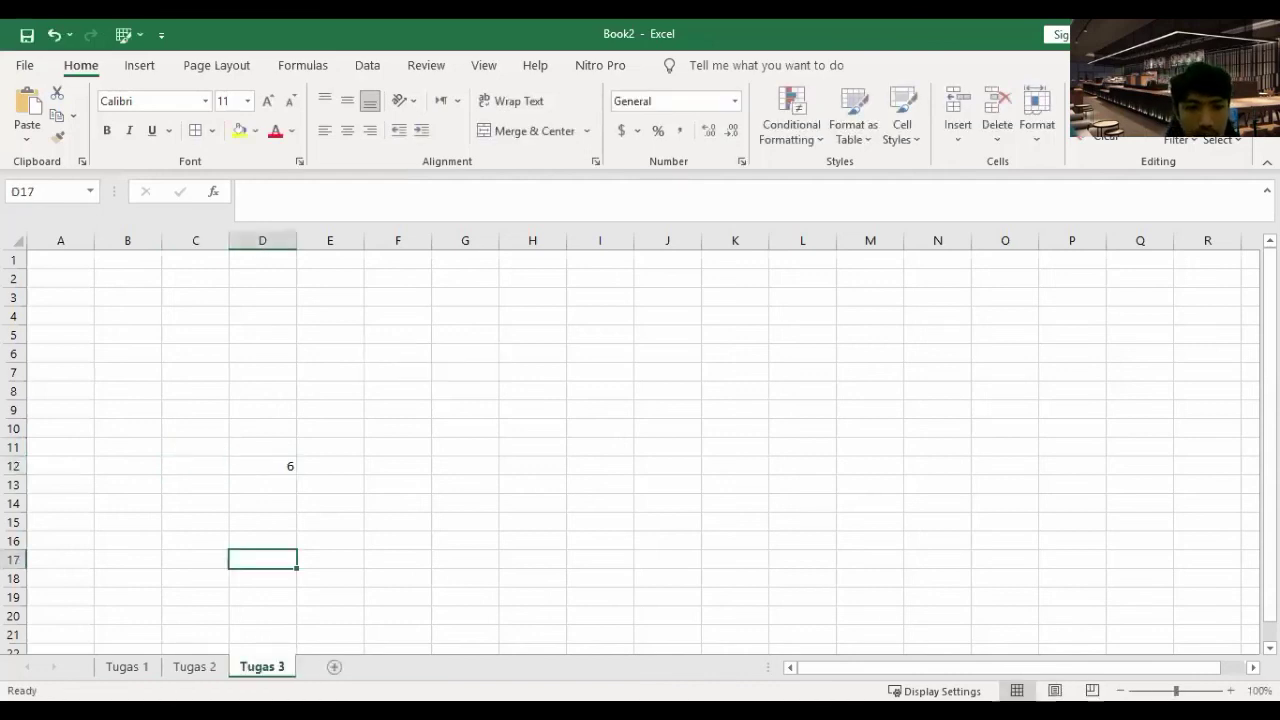
{"action": "left_click", "coordinate": [195, 666]}
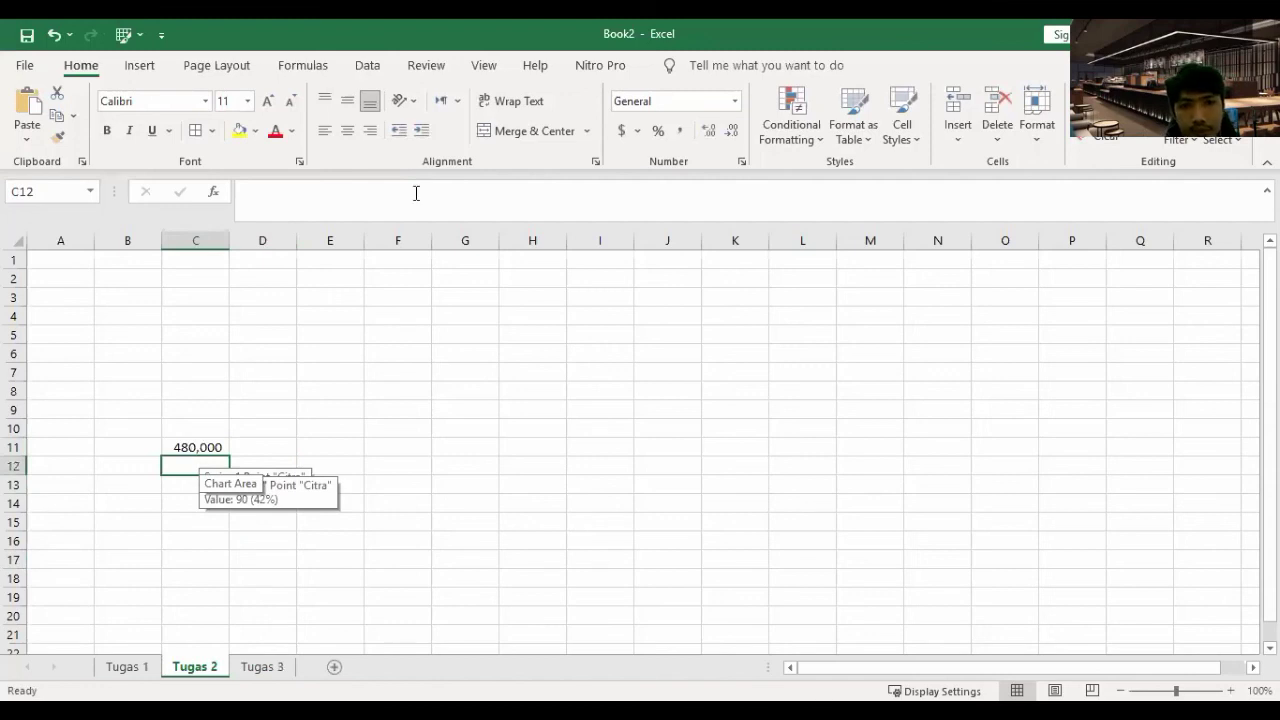
{"action": "key", "text": "Up"}
{"action": "left_click", "coordinate": [338, 188]}
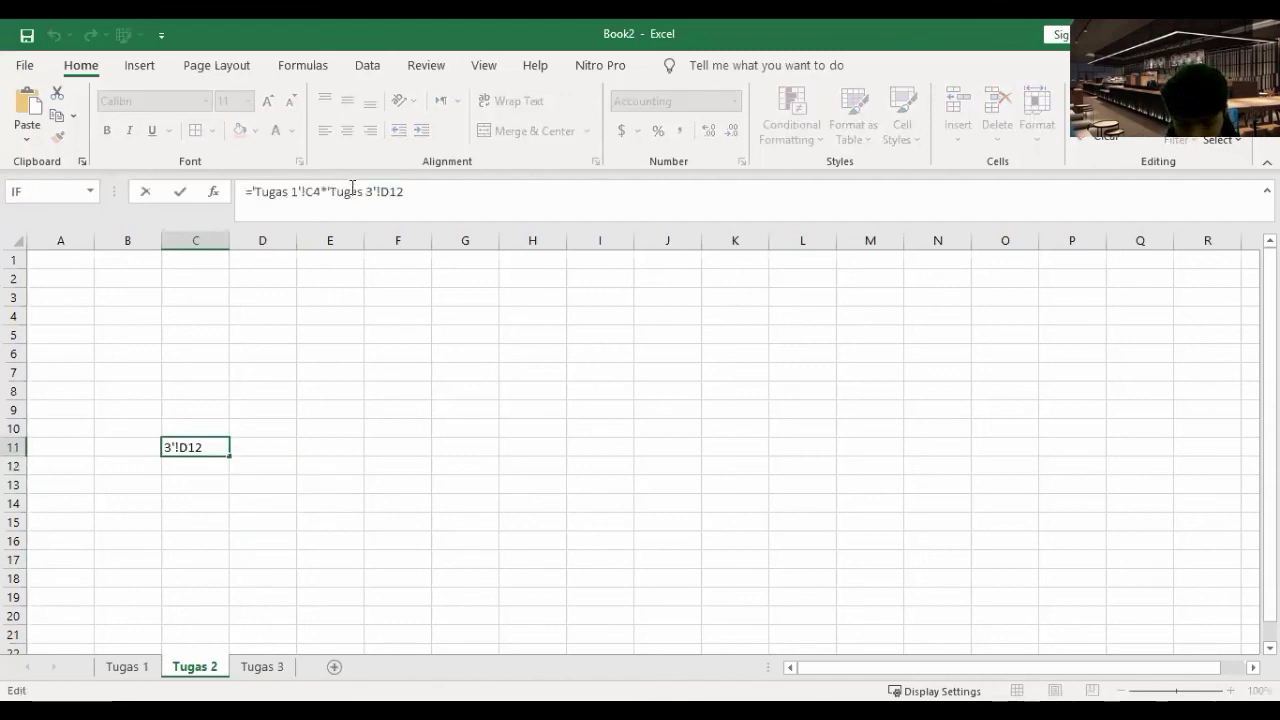